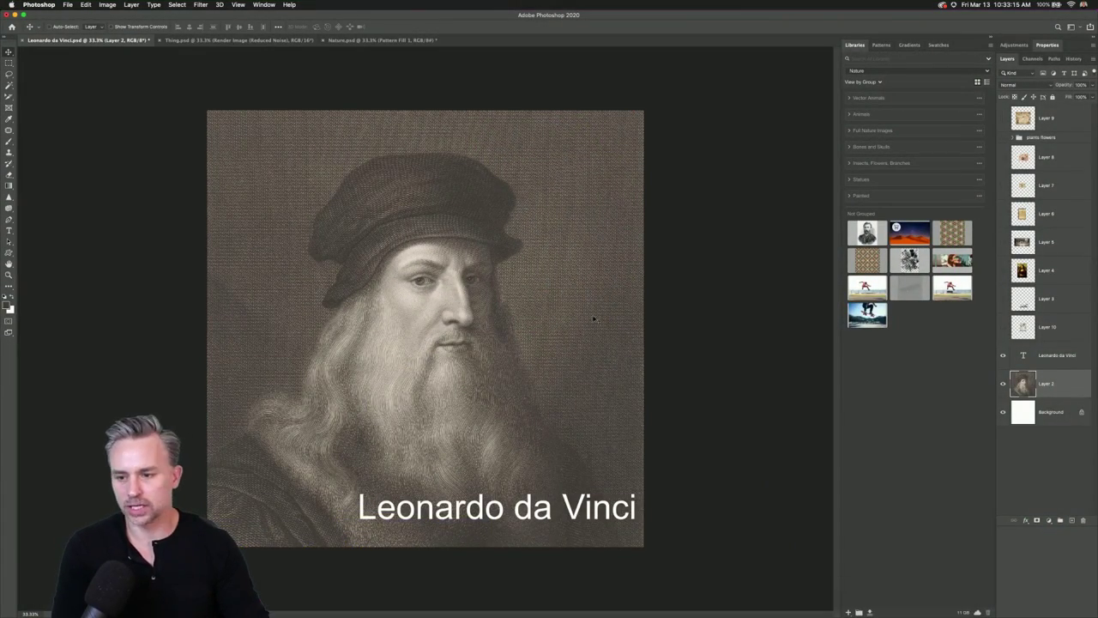
# Collapse the Libraries panel, fit the Leonardo da Vinci portrait on screen, and pick the Rectangular Marquee tool.
pyautogui.click(989, 37)
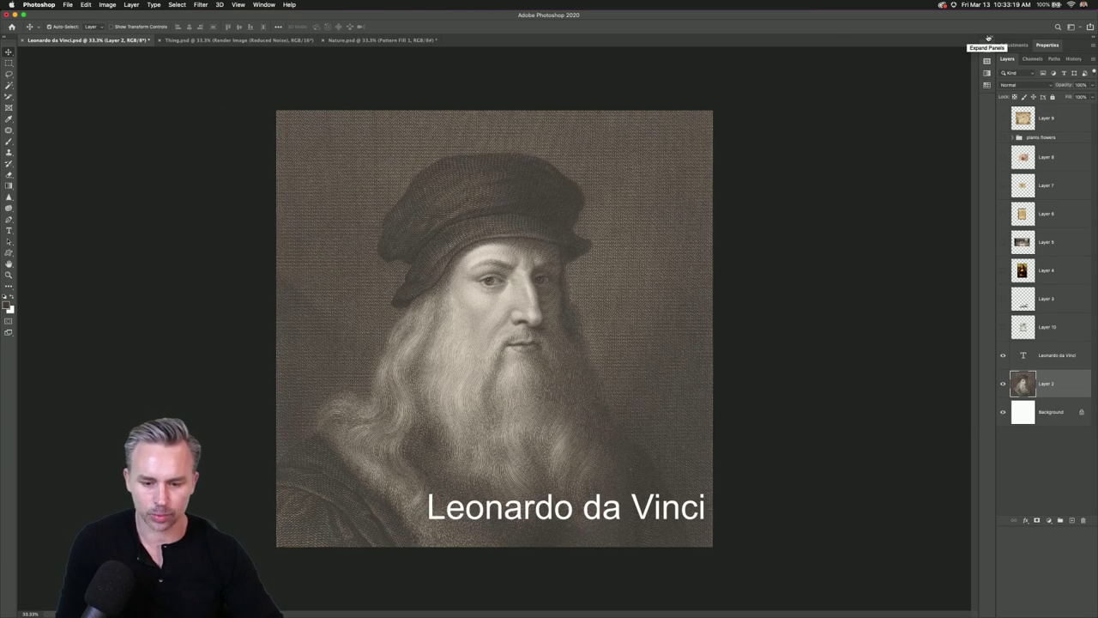
pyautogui.press('super+0')
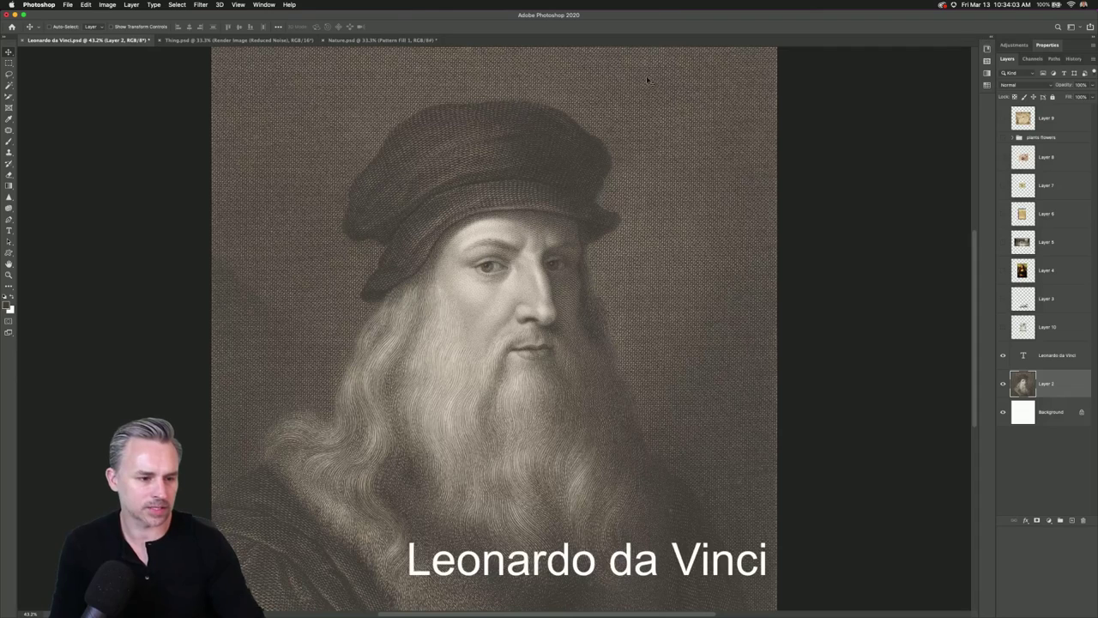
pyautogui.click(8, 63)
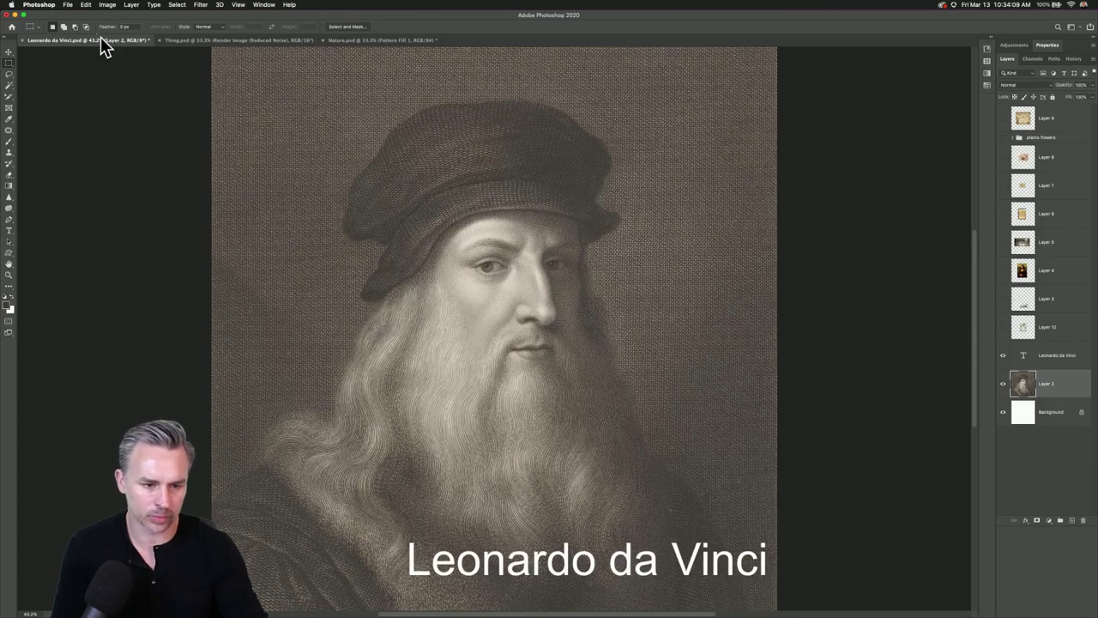
pyautogui.click(384, 41)
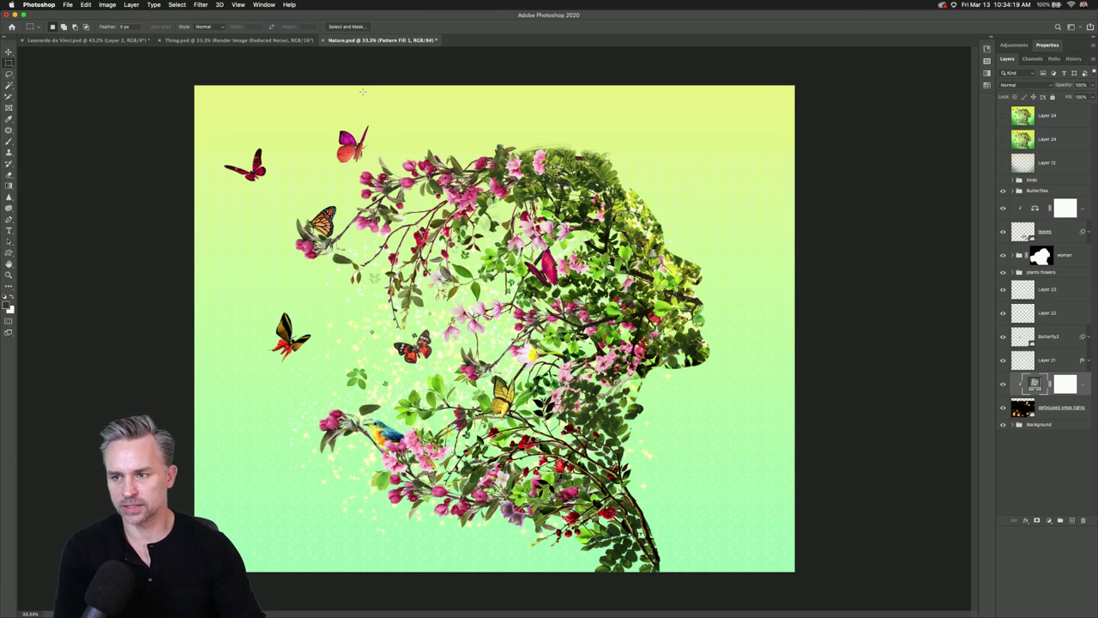
pyautogui.scroll(2, 362, 92)
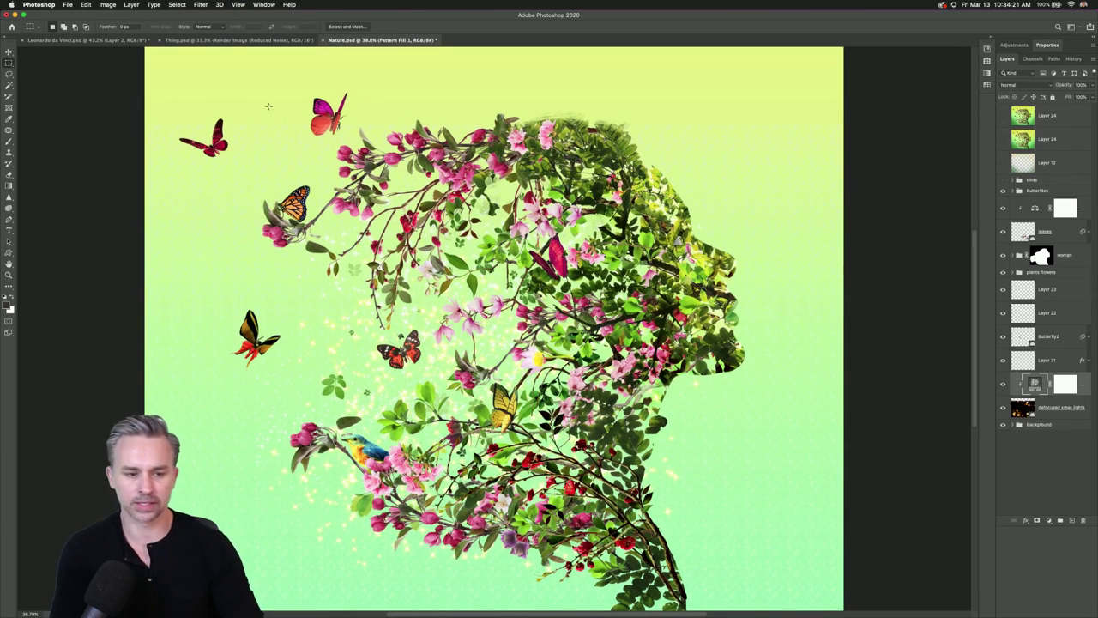
pyautogui.click(183, 40)
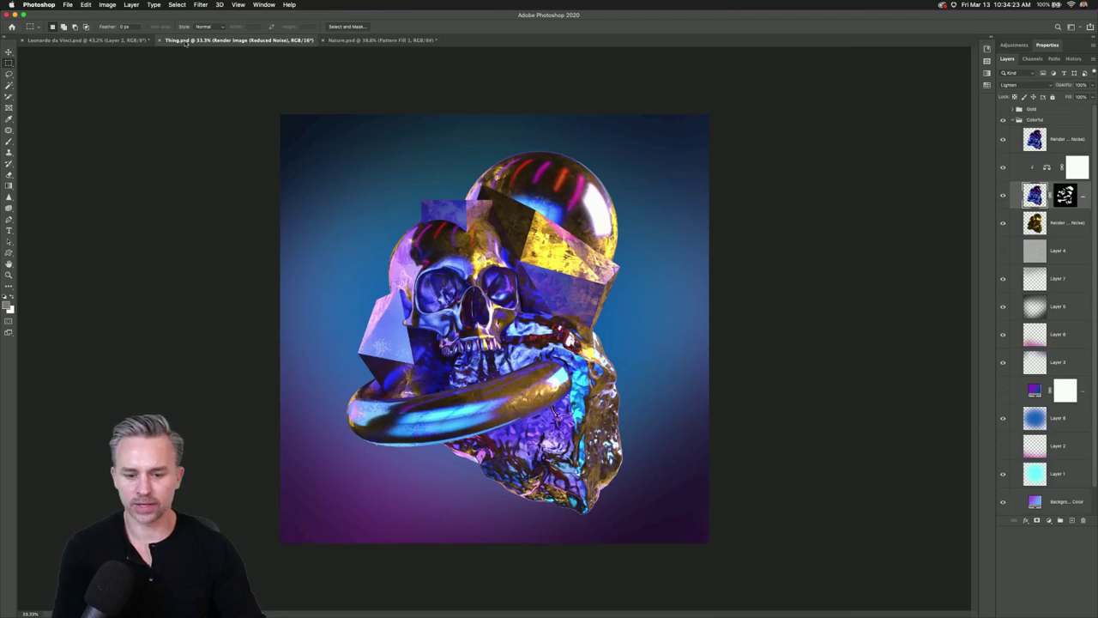
pyautogui.scroll(3, 185, 45)
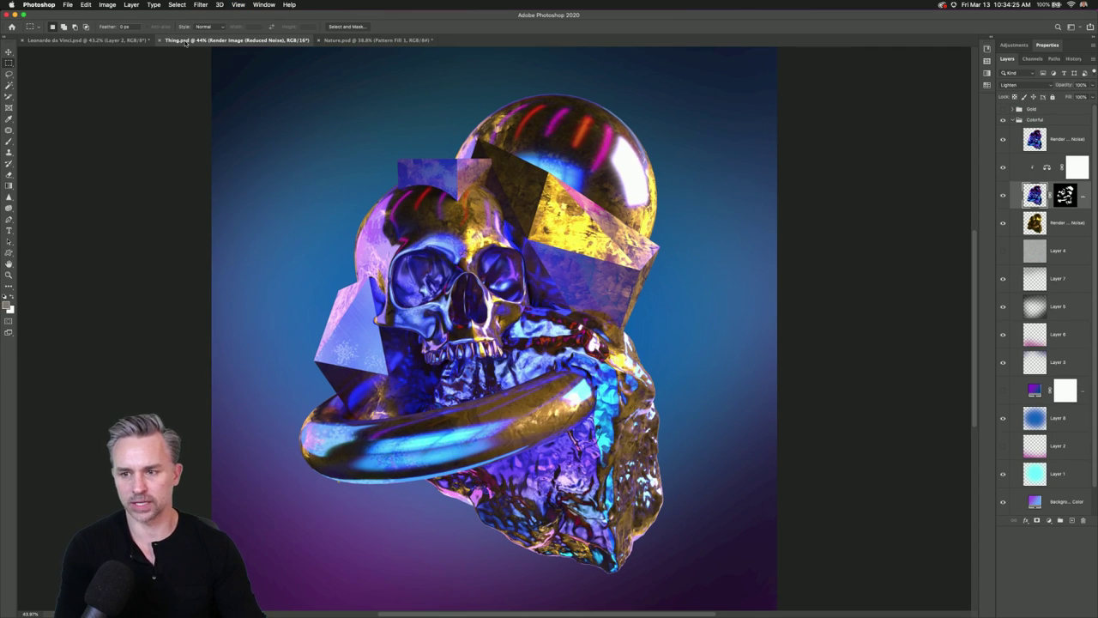
pyautogui.click(53, 41)
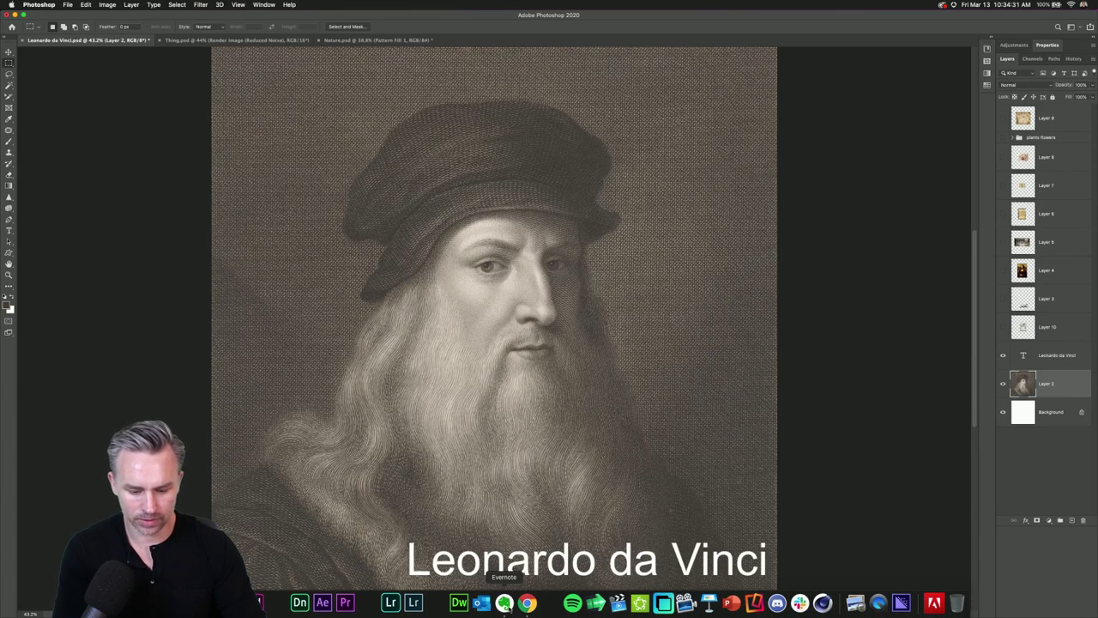
pyautogui.click(508, 608)
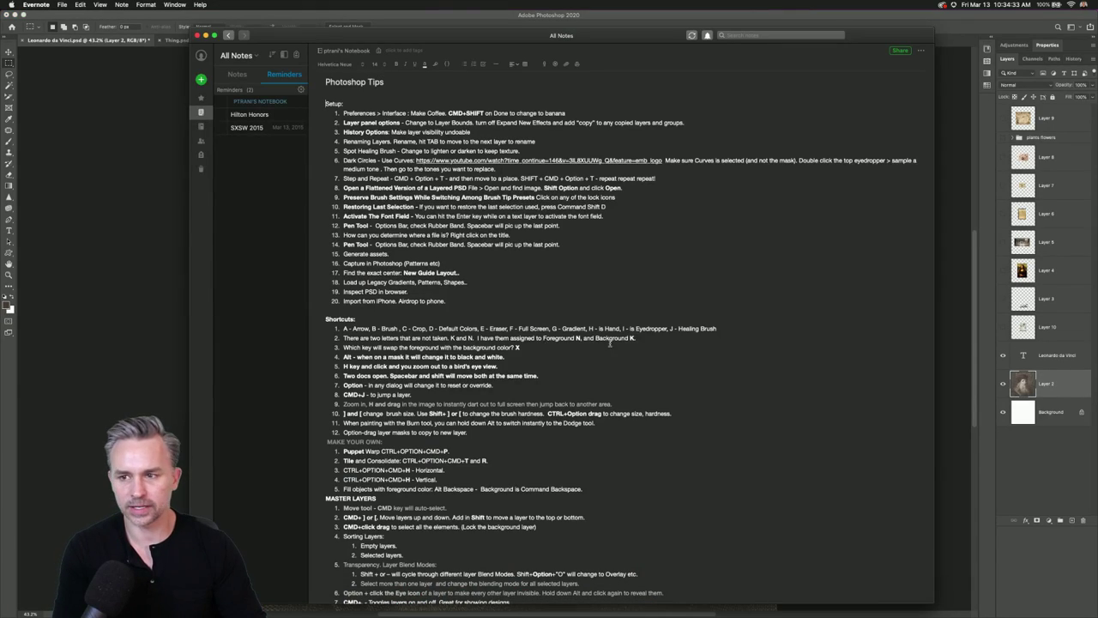
pyautogui.scroll(-4, 610, 343)
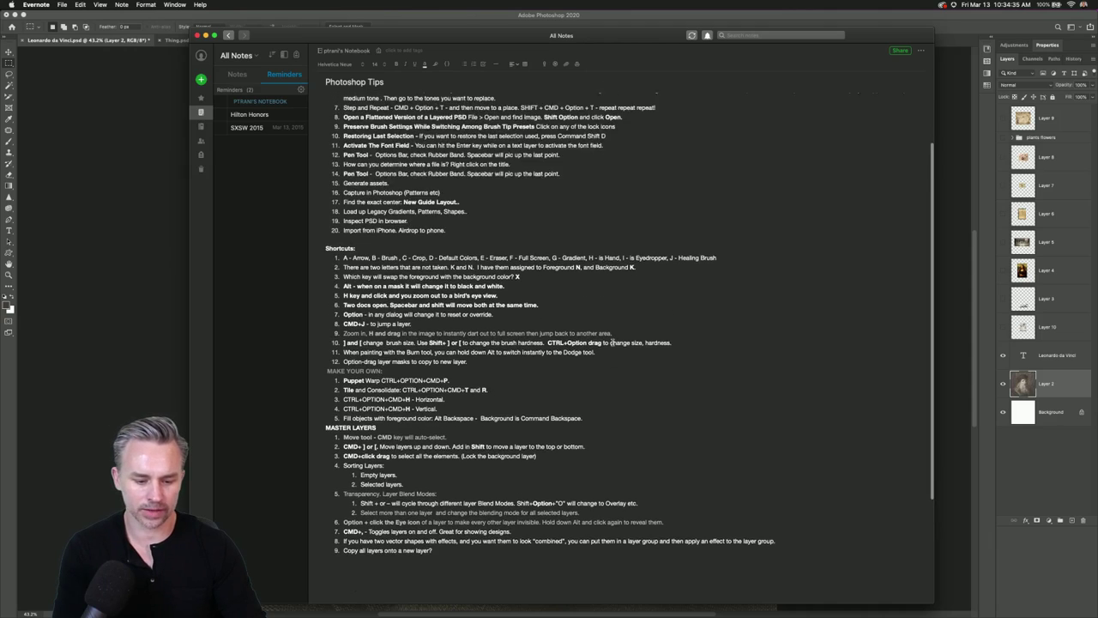
pyautogui.scroll(4, 610, 343)
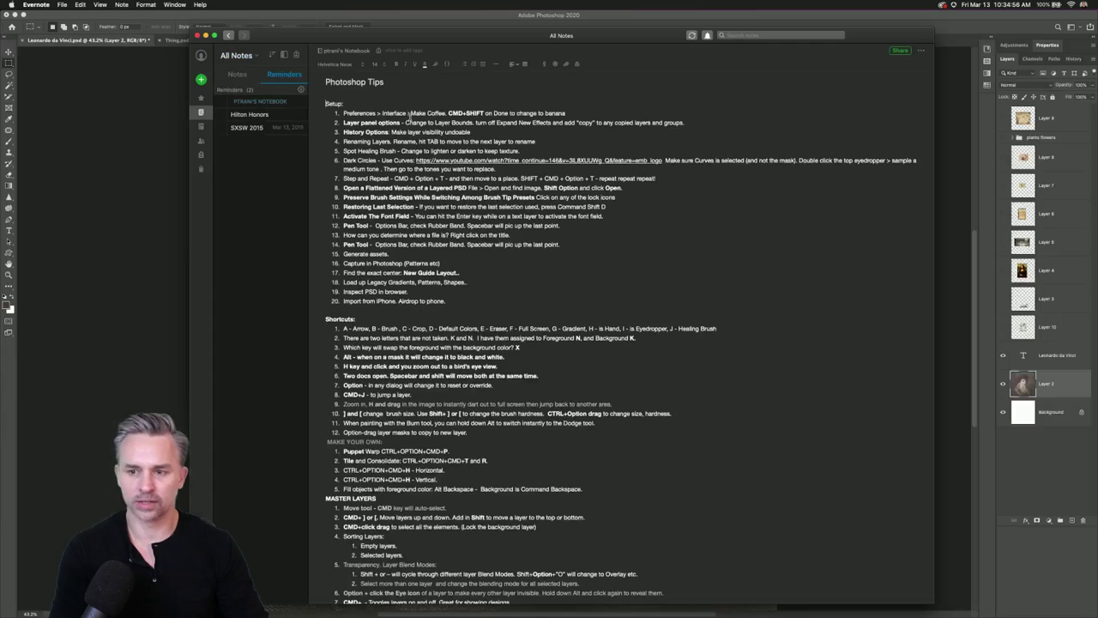
pyautogui.click(206, 36)
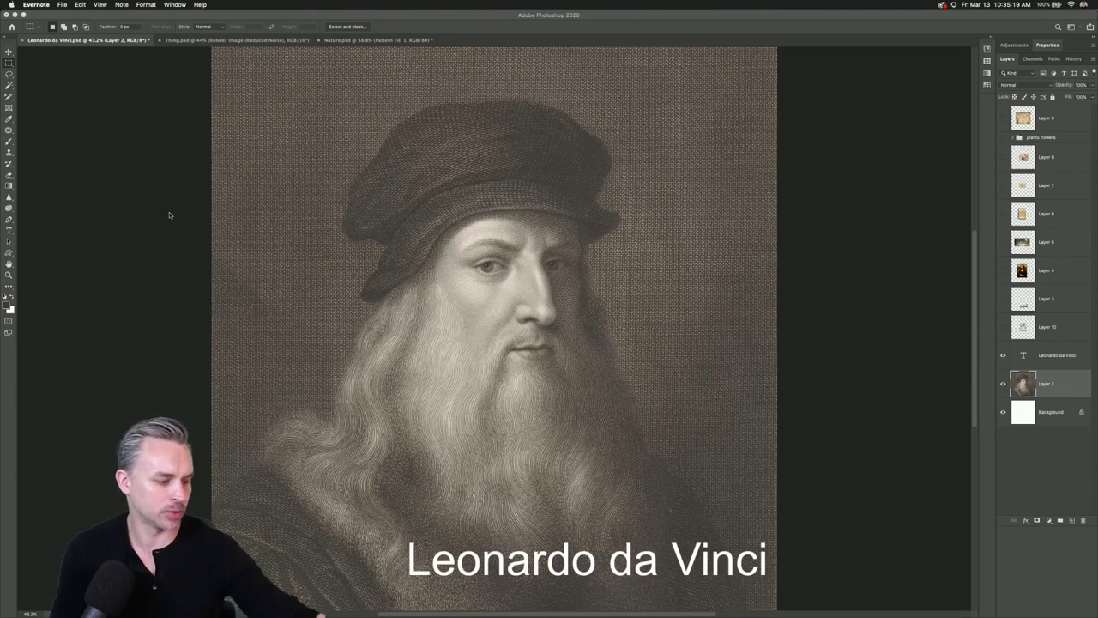
# Open Photoshop > Preferences > General from the application menu.
pyautogui.click(12, 65)
pyautogui.click(39, 6)
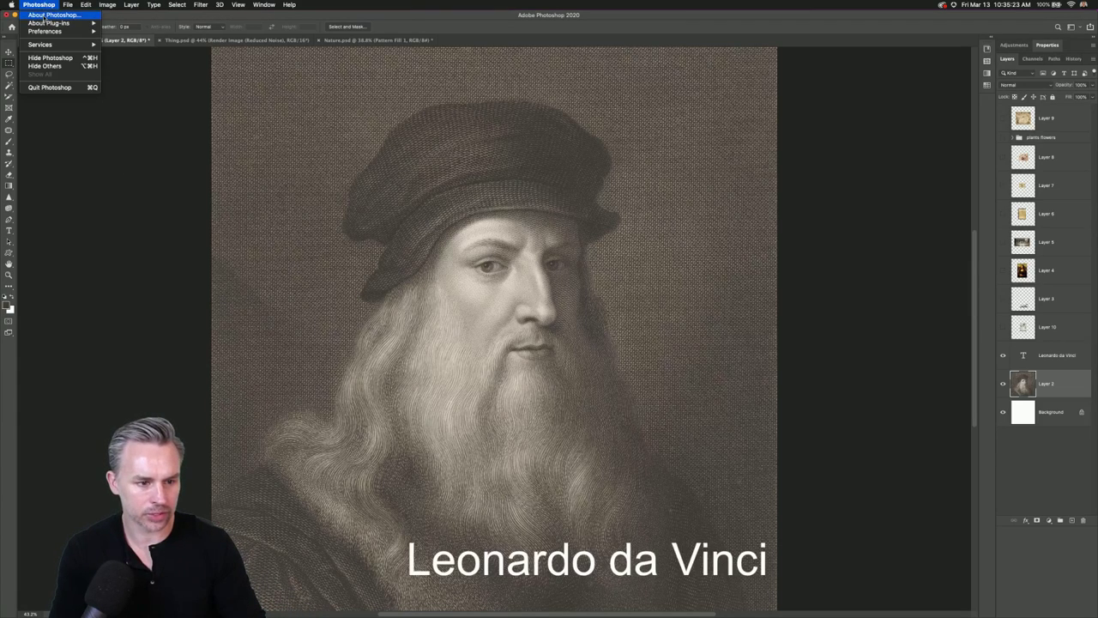
pyautogui.moveTo(52, 32)
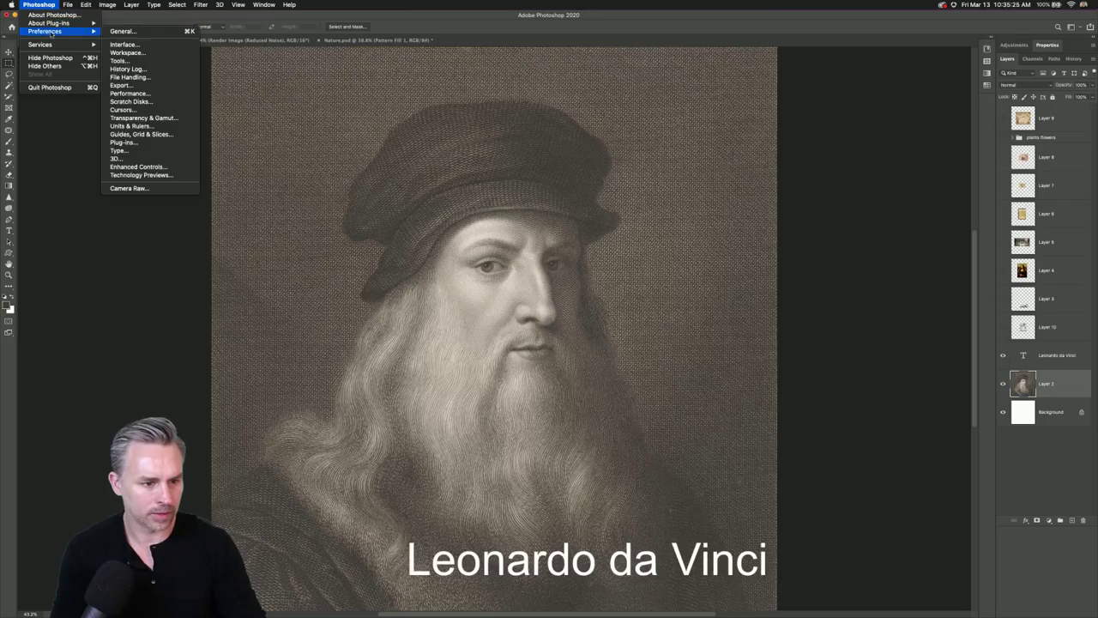
pyautogui.click(122, 32)
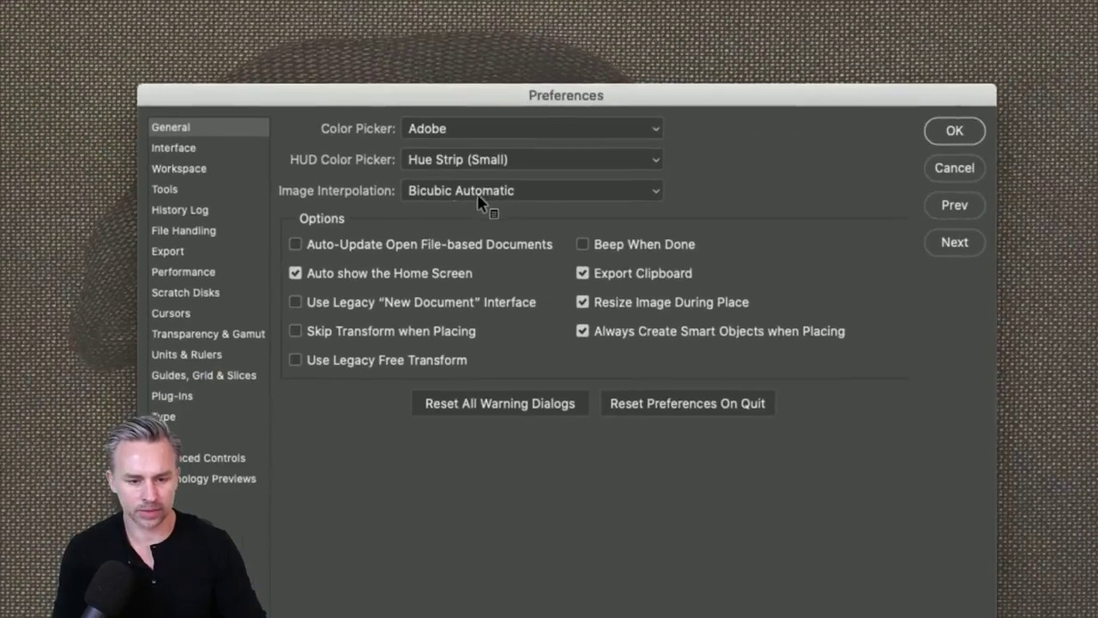
# On the Interface page, keep Default screen mode color and compare the medium gray and dark themes.
pyautogui.click(160, 150)
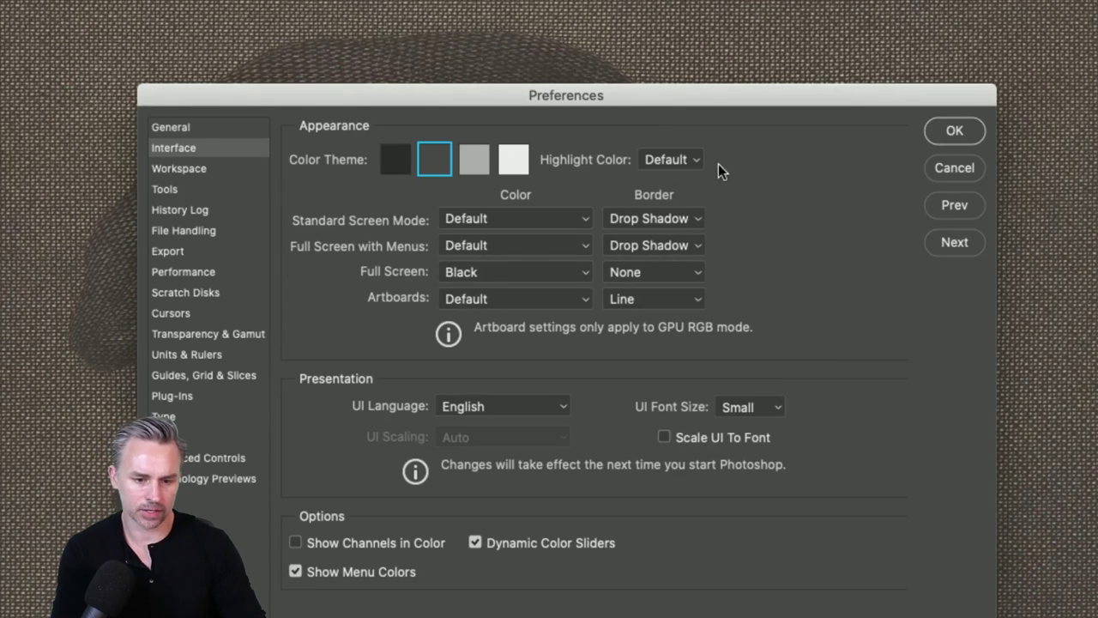
pyautogui.click(486, 221)
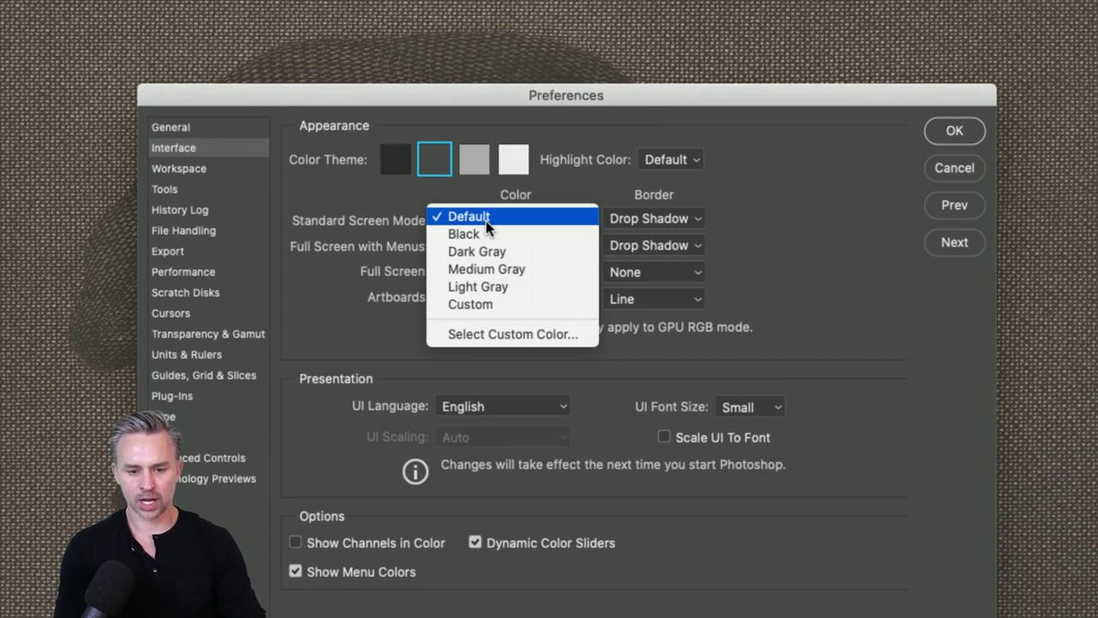
pyautogui.click(310, 212)
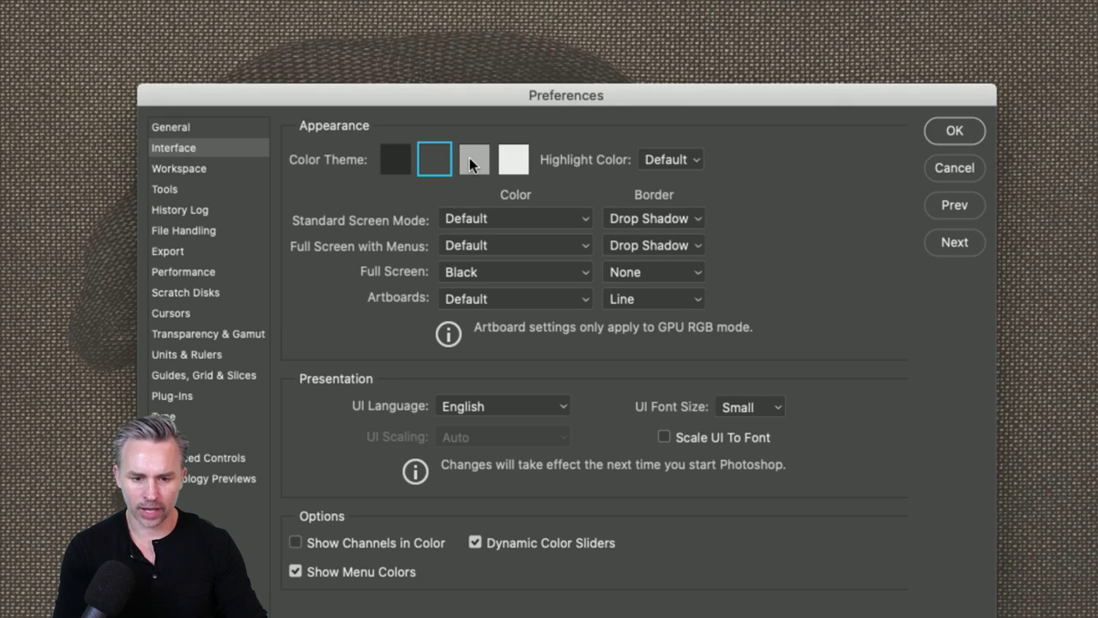
pyautogui.click(470, 160)
pyautogui.click(436, 164)
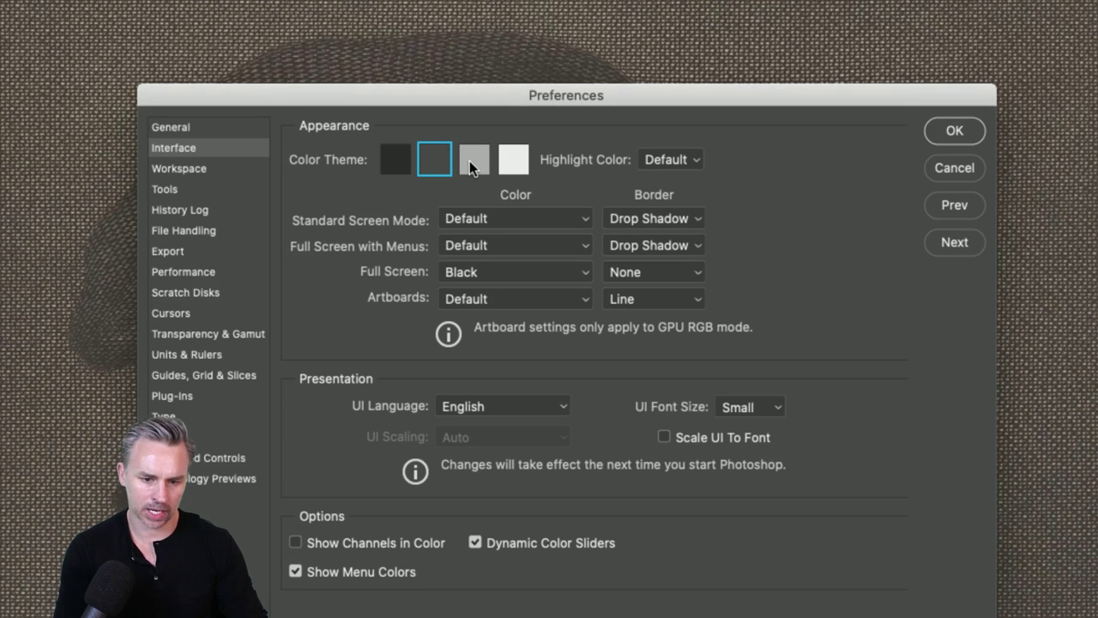
pyautogui.click(471, 162)
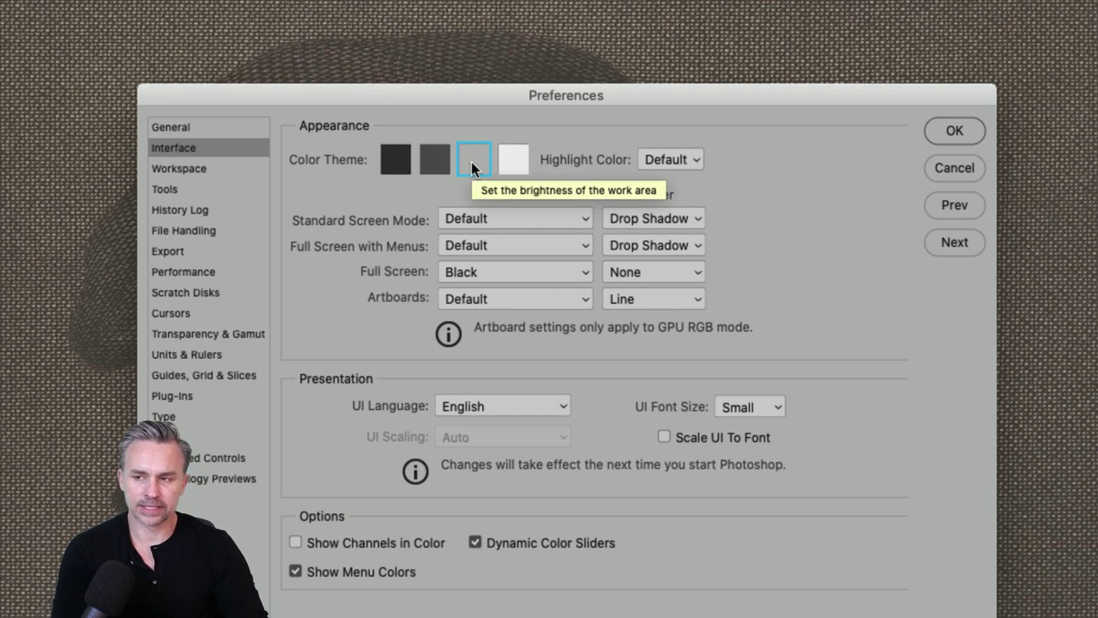
pyautogui.click(435, 163)
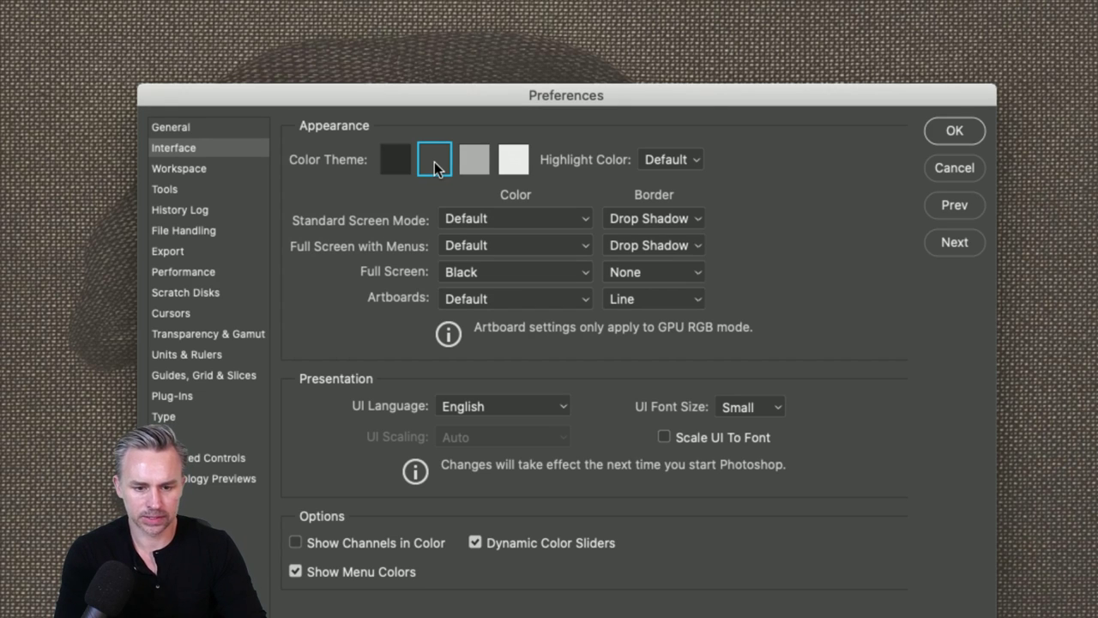
# Toggle the hidden theme swatches between toast and coffee cups, ending on coffee cups.
pyautogui.keyDown('alt'); pyautogui.keyDown('shift'); pyautogui.keyDown('super'); pyautogui.click(435, 163); pyautogui.keyUp('super'); pyautogui.keyUp('shift'); pyautogui.keyUp('alt')
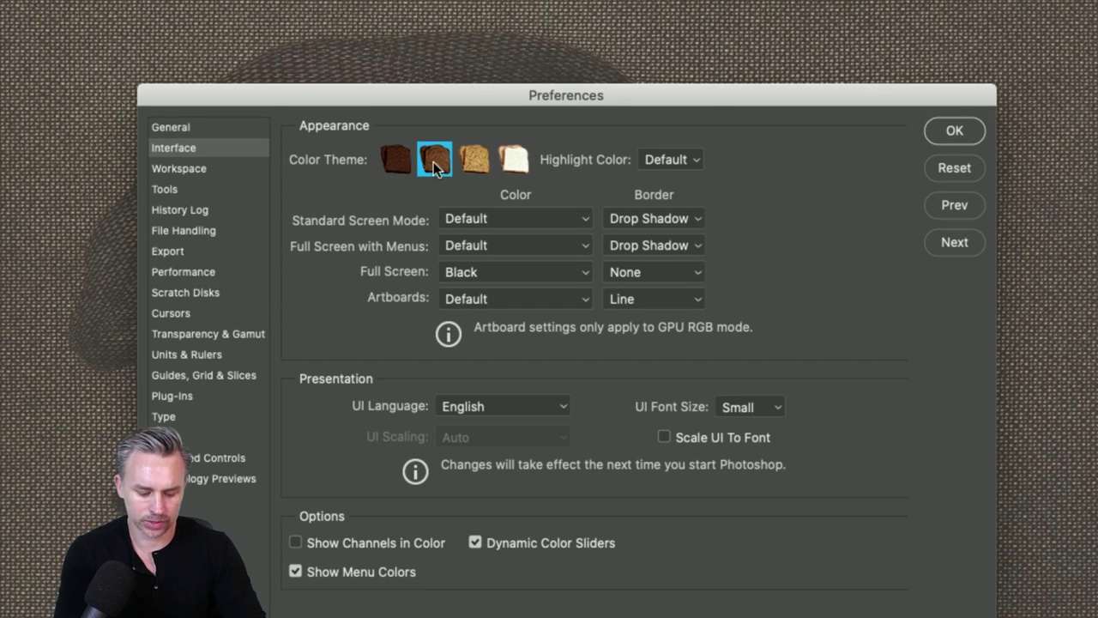
pyautogui.keyDown('alt'); pyautogui.click(434, 168); pyautogui.keyUp('alt')
pyautogui.keyDown('alt'); pyautogui.keyDown('shift'); pyautogui.keyDown('super'); pyautogui.click(434, 169); pyautogui.keyUp('super'); pyautogui.keyUp('shift'); pyautogui.keyUp('alt')
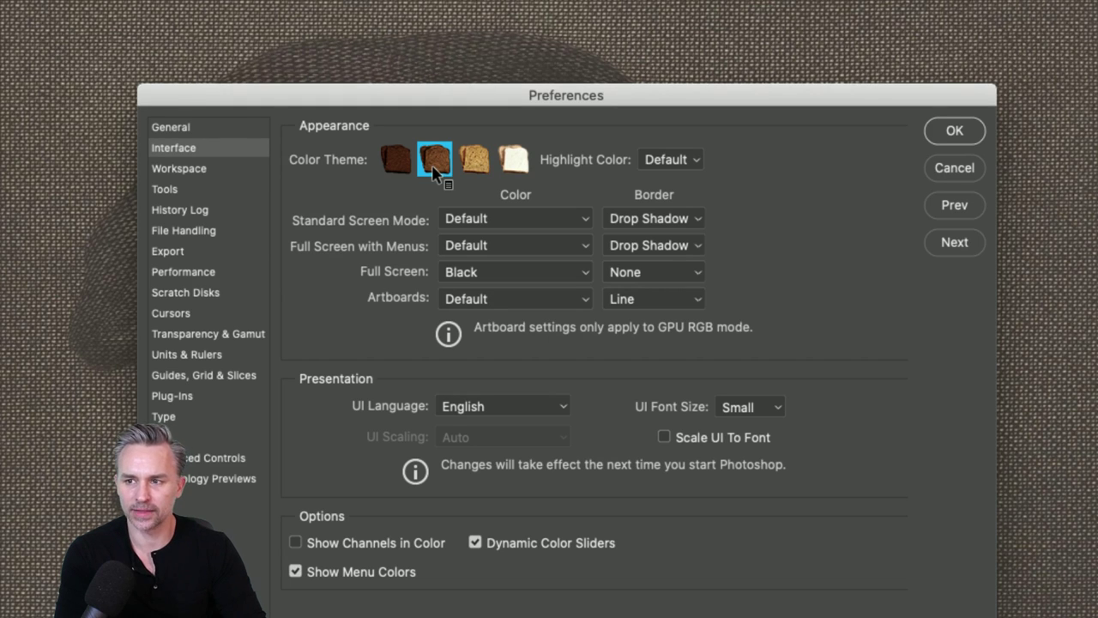
pyautogui.keyDown('alt'); pyautogui.keyDown('shift'); pyautogui.keyDown('super'); pyautogui.click(434, 169); pyautogui.keyUp('super'); pyautogui.keyUp('shift'); pyautogui.keyUp('alt')
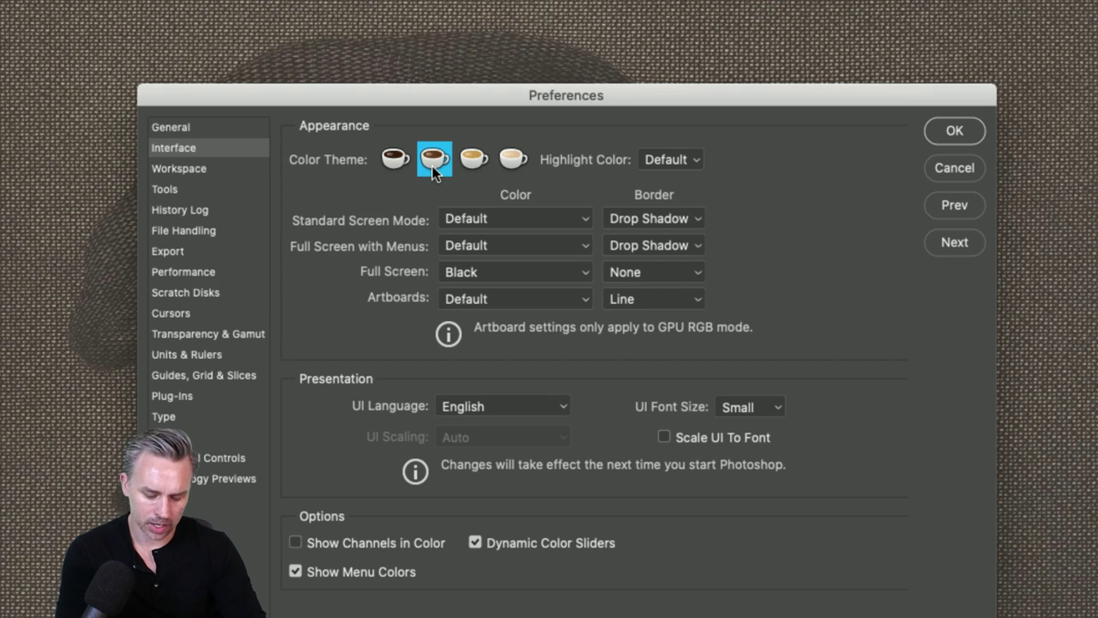
pyautogui.keyDown('alt'); pyautogui.keyDown('shift'); pyautogui.keyDown('super'); pyautogui.click(432, 166); pyautogui.keyUp('super'); pyautogui.keyUp('shift'); pyautogui.keyUp('alt')
pyautogui.keyDown('alt'); pyautogui.keyDown('shift'); pyautogui.keyDown('super'); pyautogui.click(431, 166); pyautogui.keyUp('super'); pyautogui.keyUp('shift'); pyautogui.keyUp('alt')
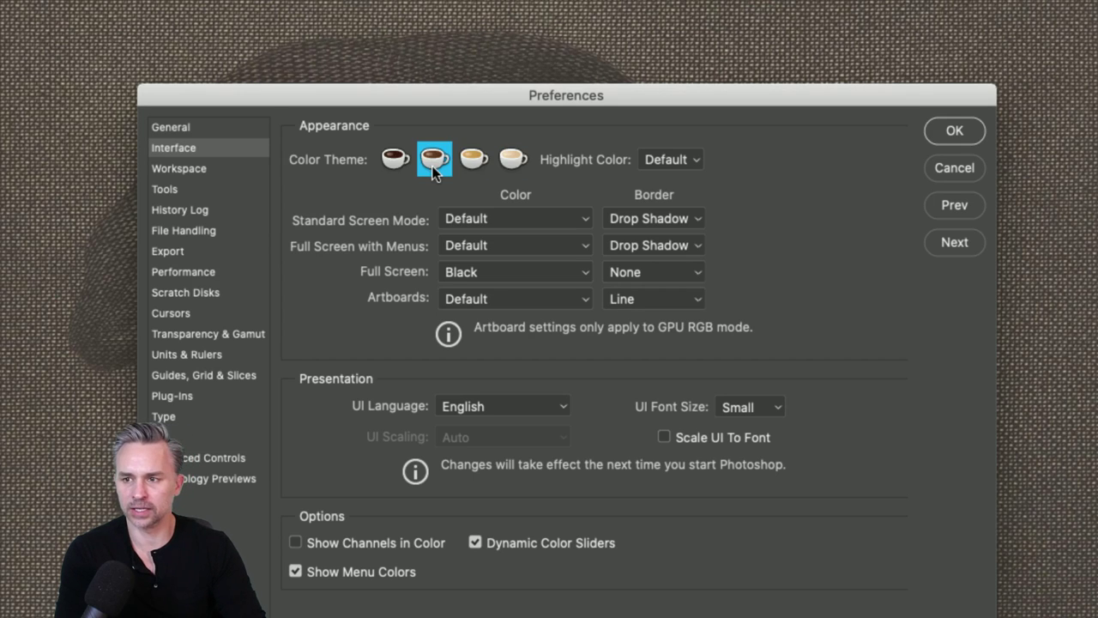
pyautogui.keyDown('alt'); pyautogui.keyDown('shift'); pyautogui.keyDown('super'); pyautogui.click(431, 166); pyautogui.keyUp('super'); pyautogui.keyUp('shift'); pyautogui.keyUp('alt')
pyautogui.keyDown('alt'); pyautogui.keyDown('shift'); pyautogui.keyDown('super'); pyautogui.click(432, 166); pyautogui.keyUp('super'); pyautogui.keyUp('shift'); pyautogui.keyUp('alt')
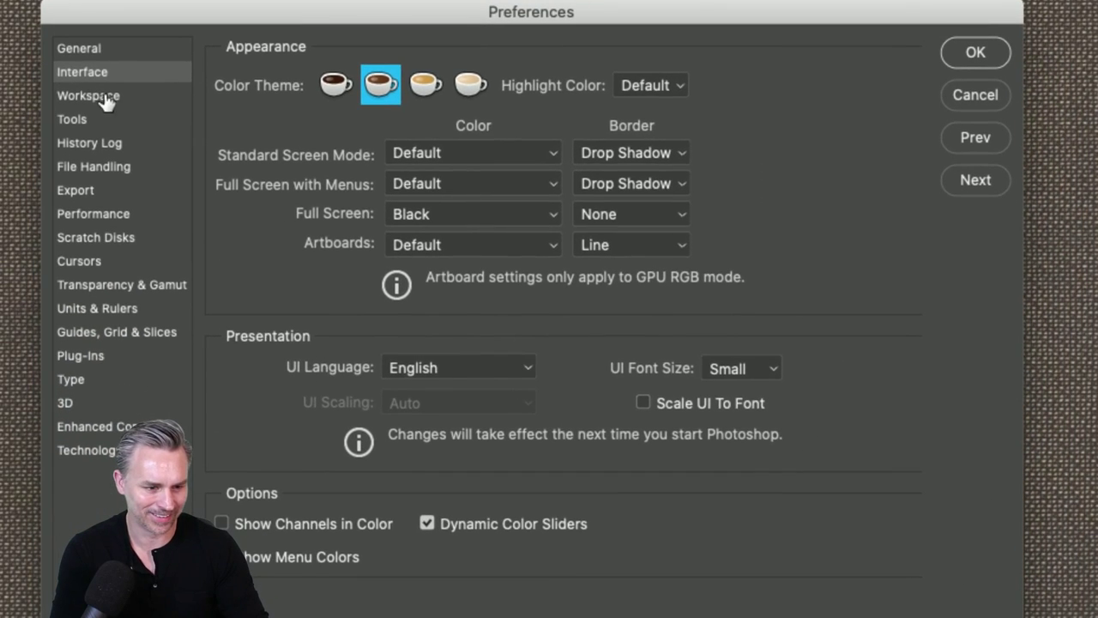
# Set Painting and Other Cursors to Precise, then view the Scratch Disks page.
pyautogui.click(141, 146)
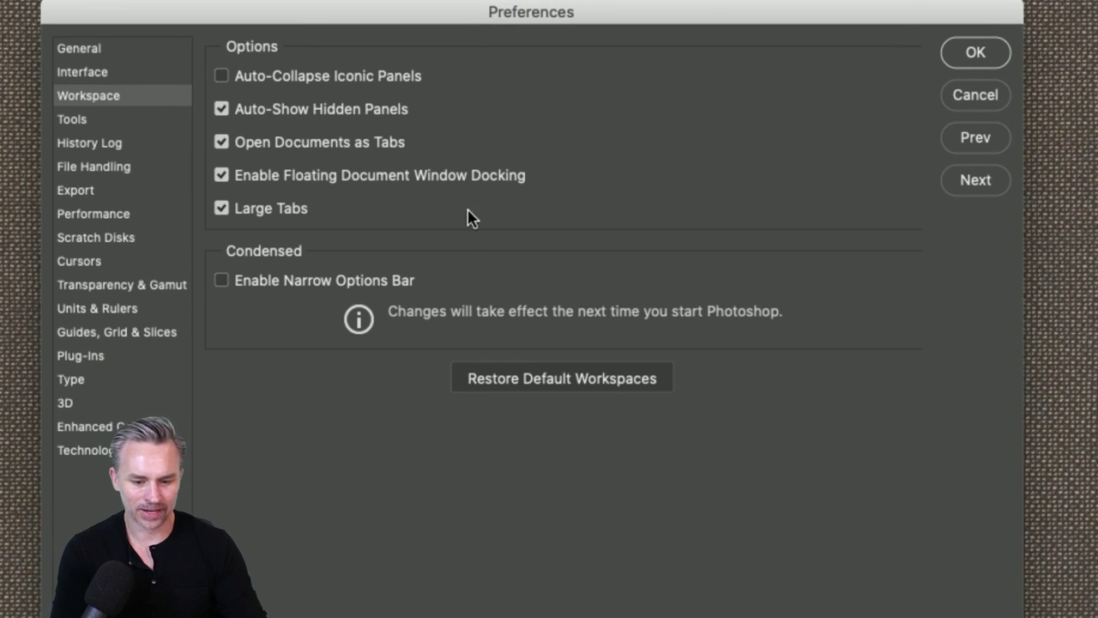
pyautogui.click(82, 118)
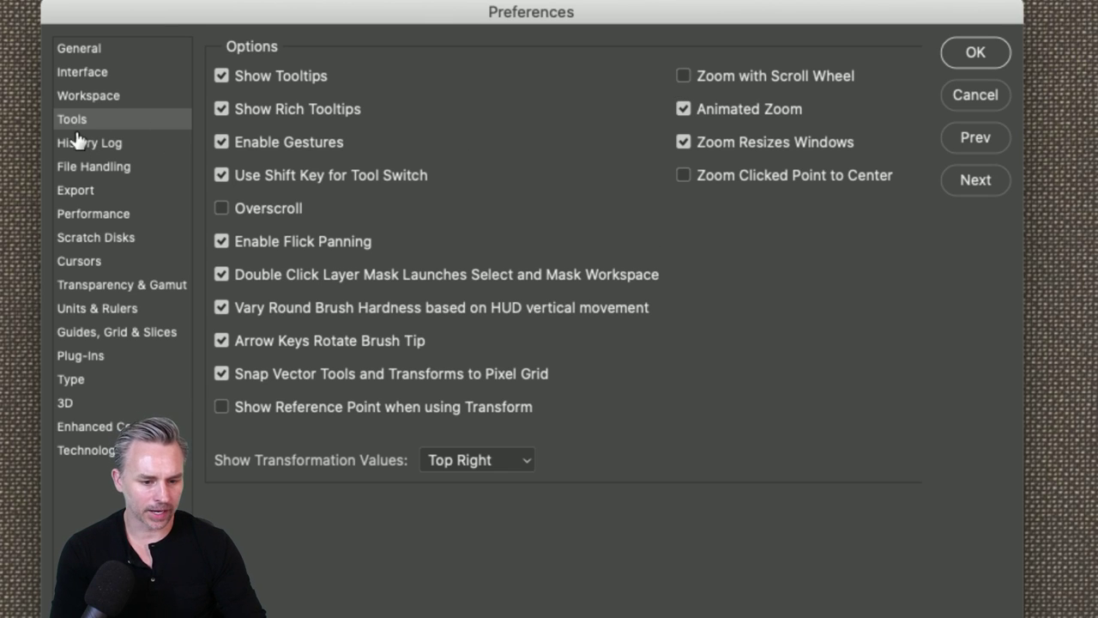
pyautogui.click(68, 262)
pyautogui.click(572, 171)
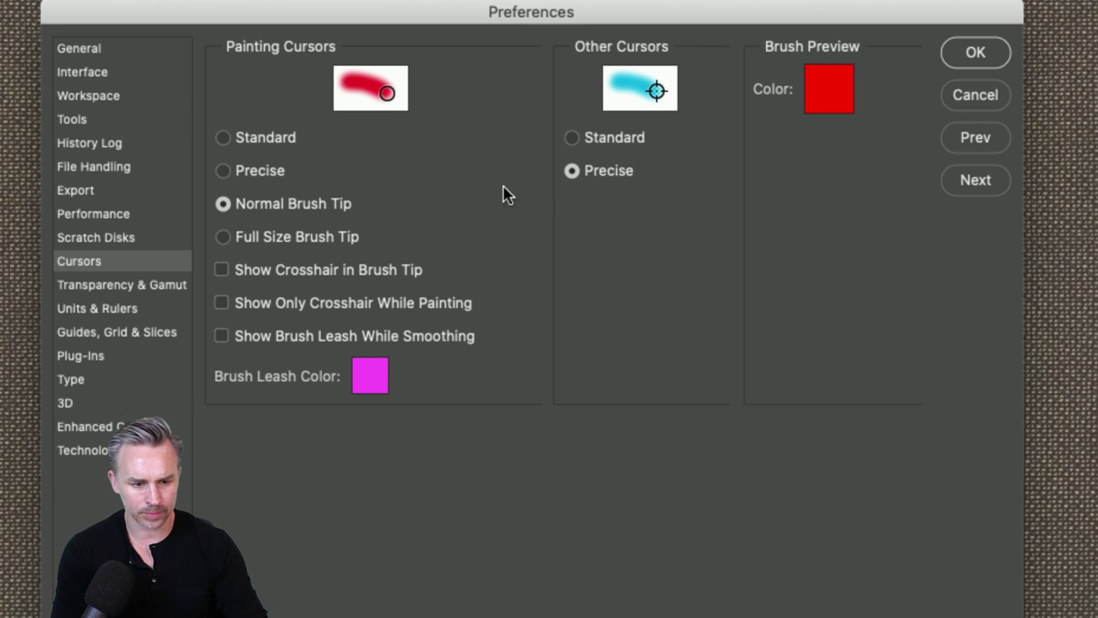
pyautogui.click(223, 170)
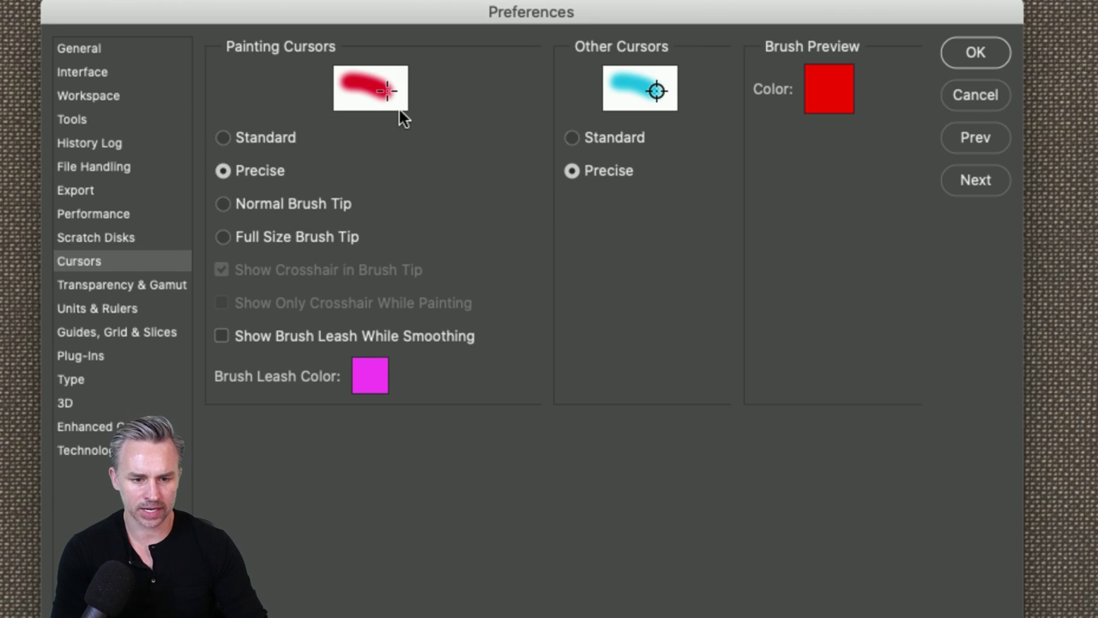
pyautogui.press('alt')
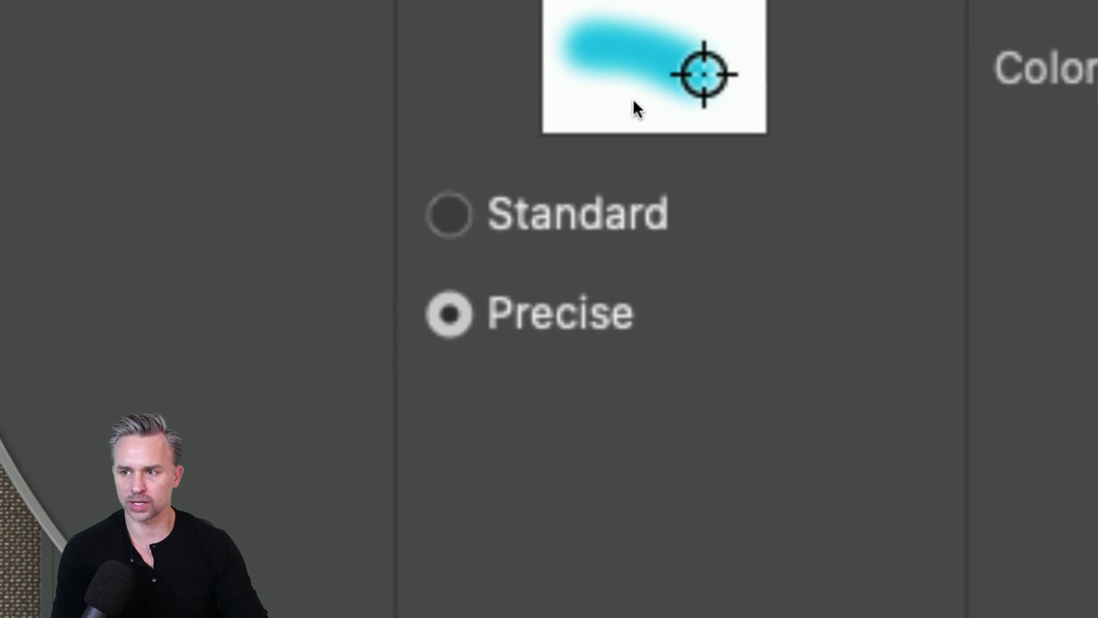
pyautogui.click(170, 241)
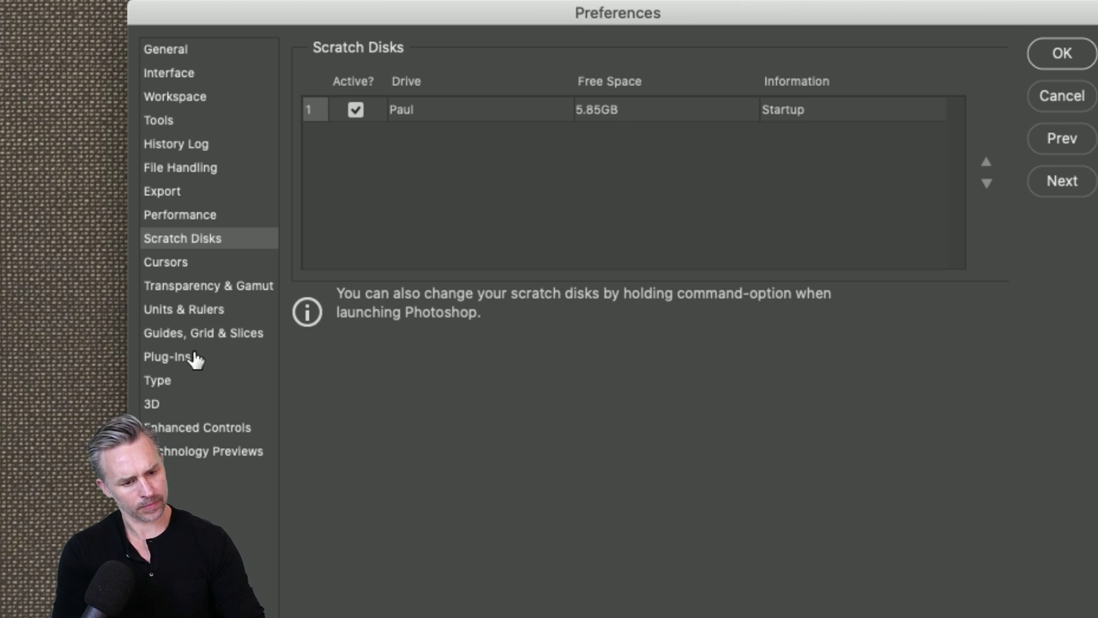
# In Performance, switch the cache preset back and forth between Default/Photos and Huge Pixel Dimensions.
pyautogui.click(189, 216)
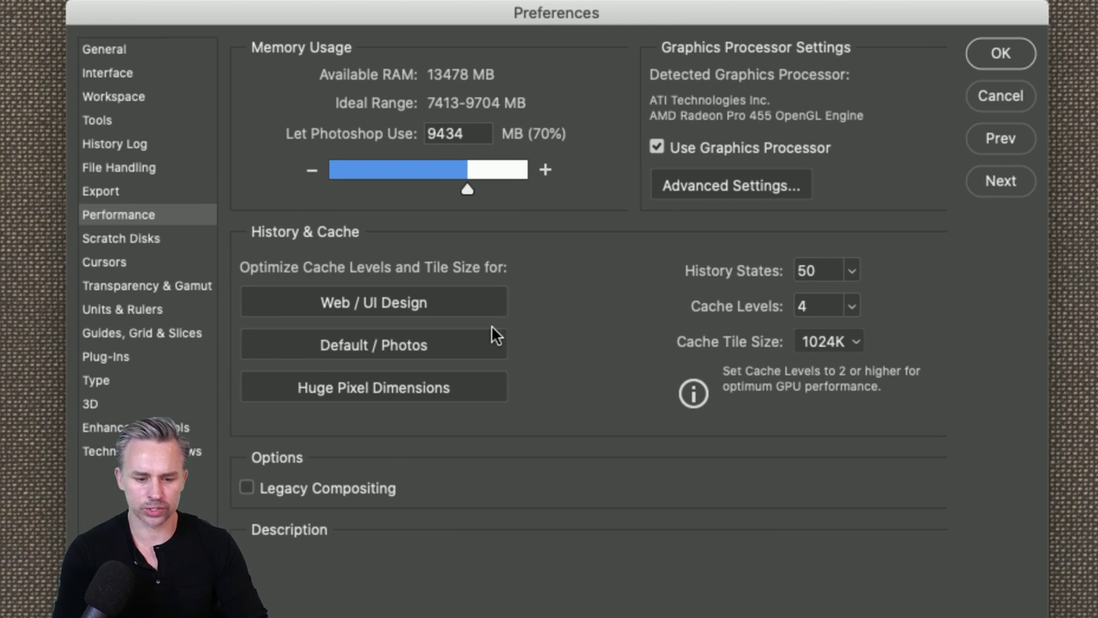
pyautogui.moveTo(496, 335)
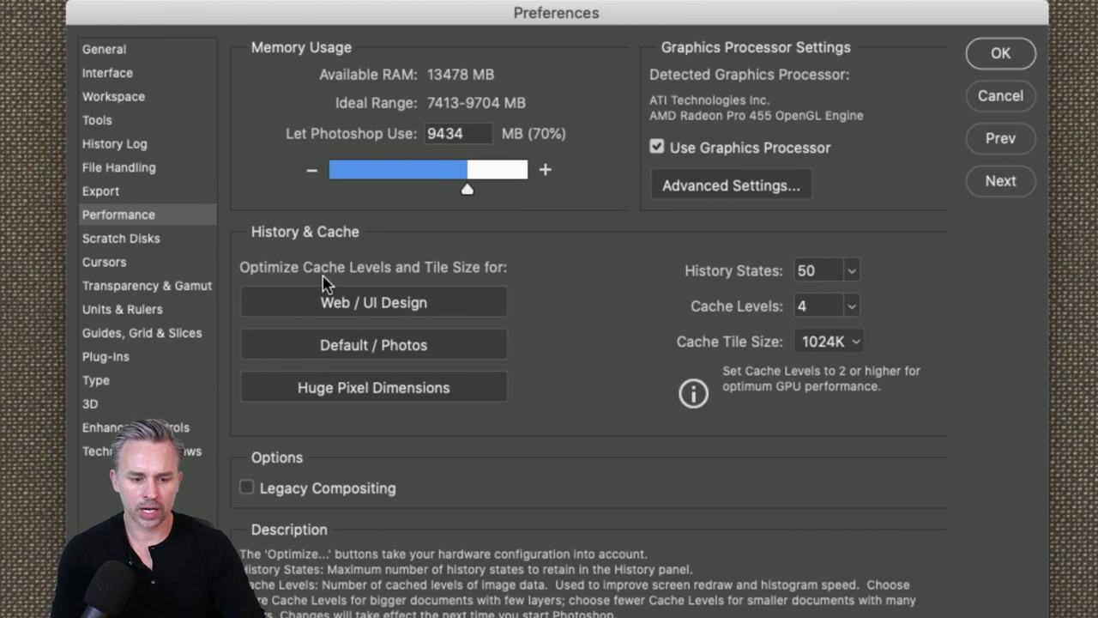
pyautogui.click(359, 356)
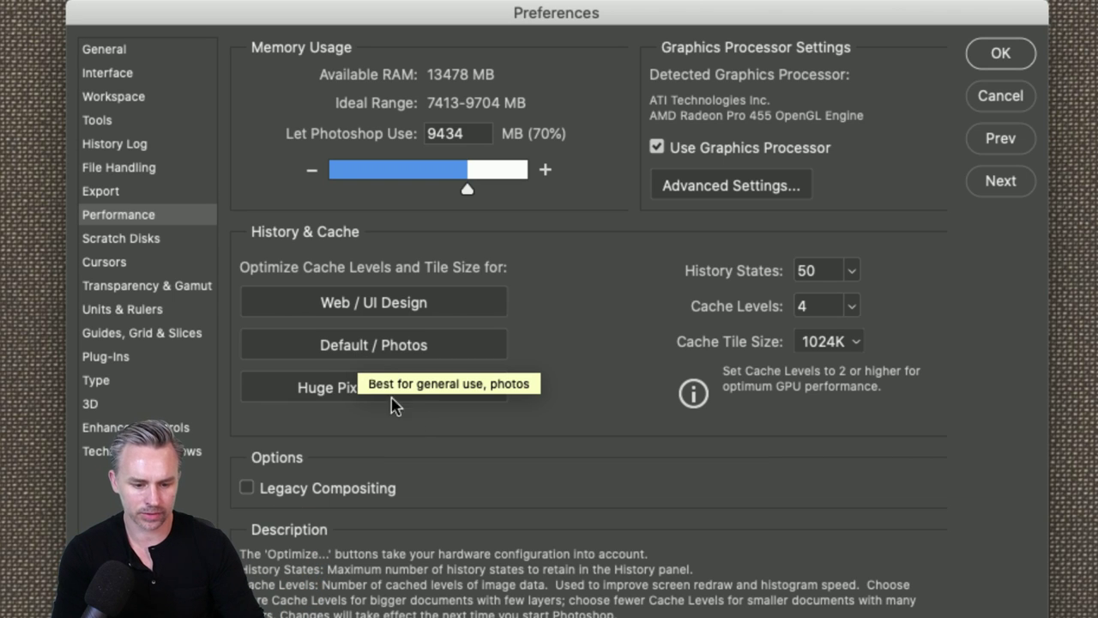
pyautogui.click(334, 388)
pyautogui.click(347, 360)
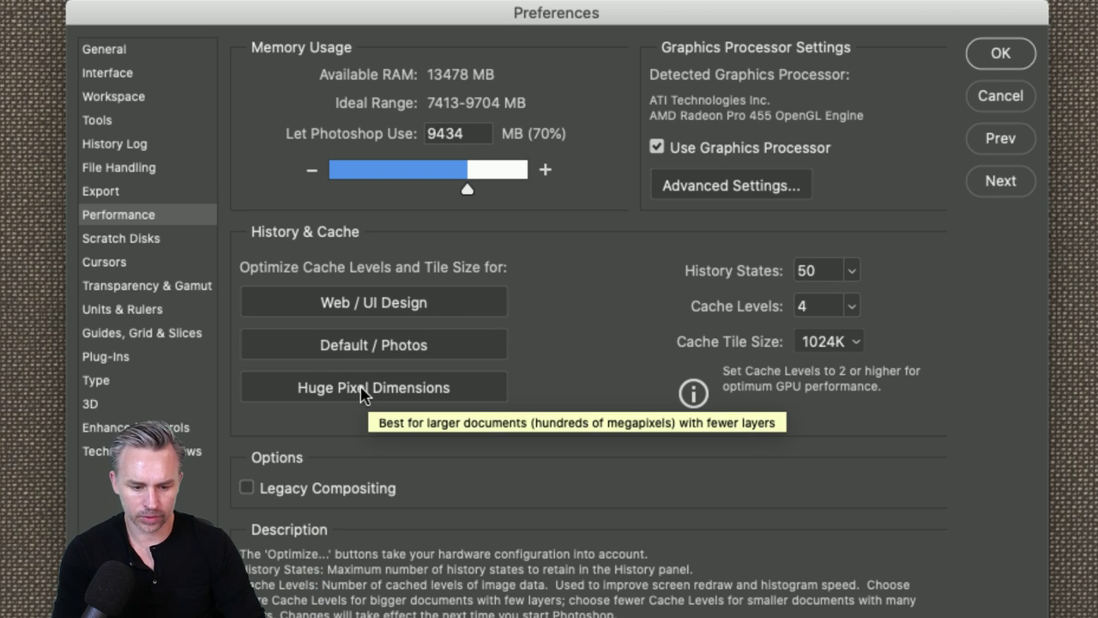
pyautogui.click(360, 393)
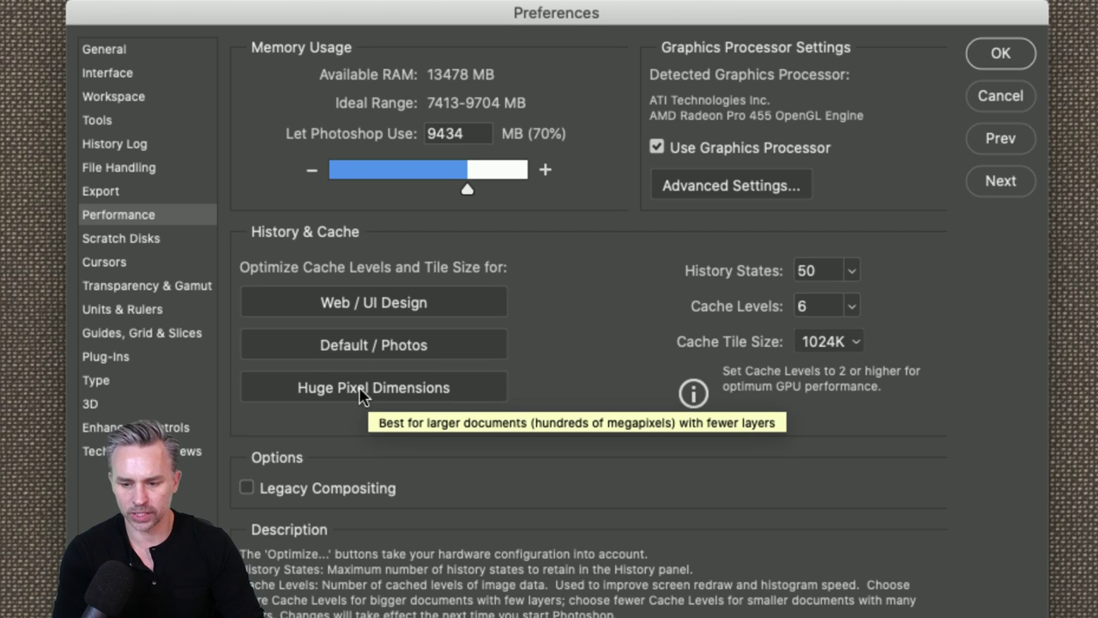
pyautogui.click(377, 350)
pyautogui.click(378, 382)
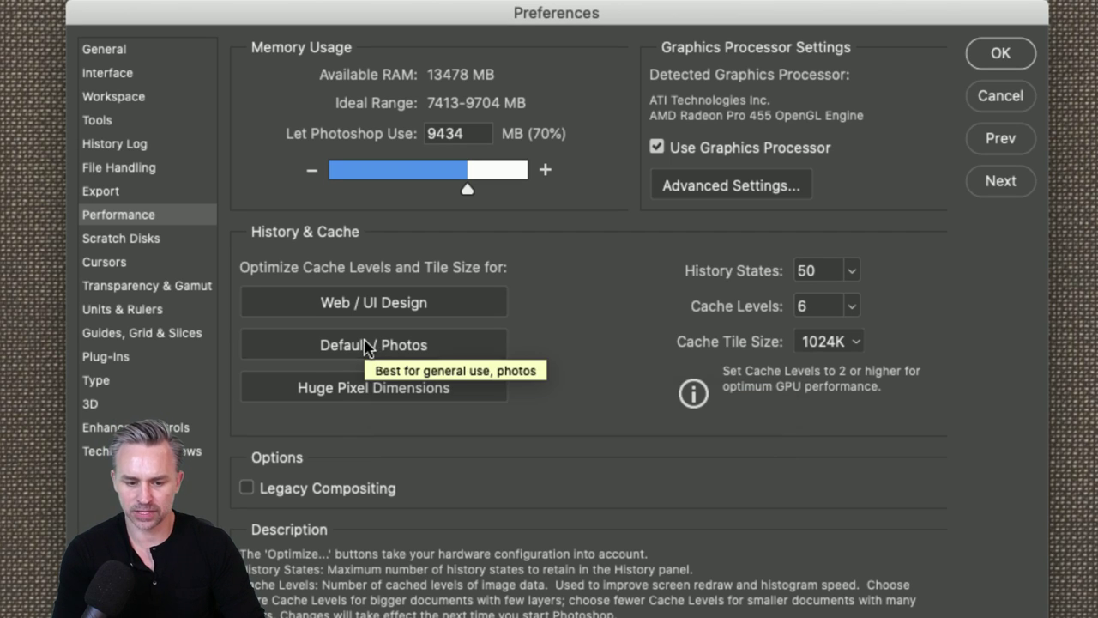
pyautogui.click(367, 346)
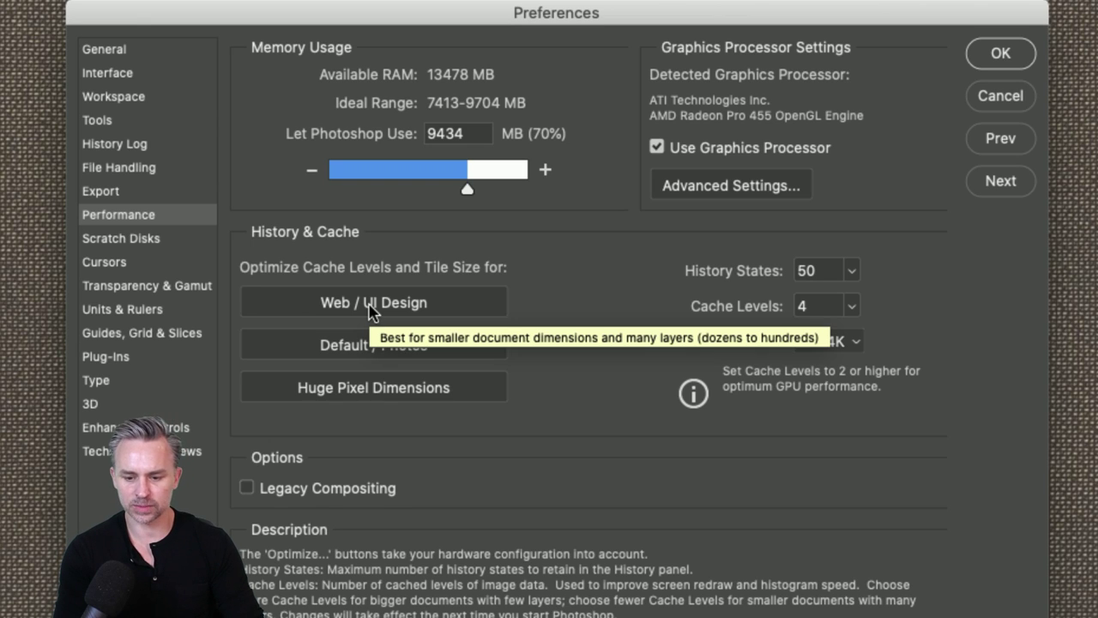
# Choose the Web / UI Design cache preset (2 levels, 128K tiles) and confirm with OK.
pyautogui.click(372, 311)
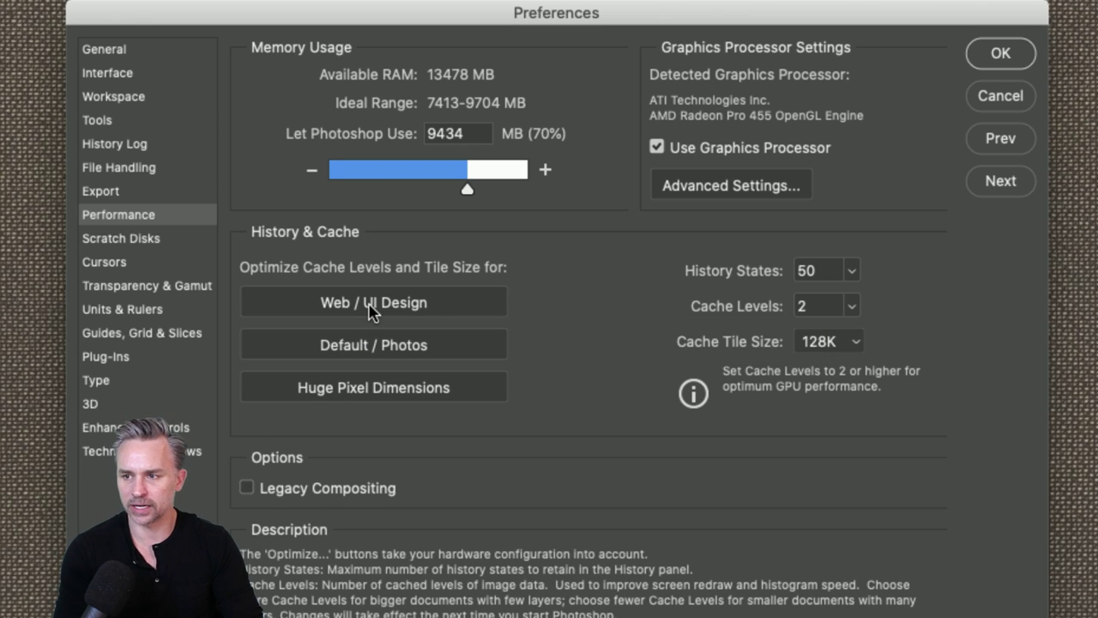
pyautogui.click(375, 343)
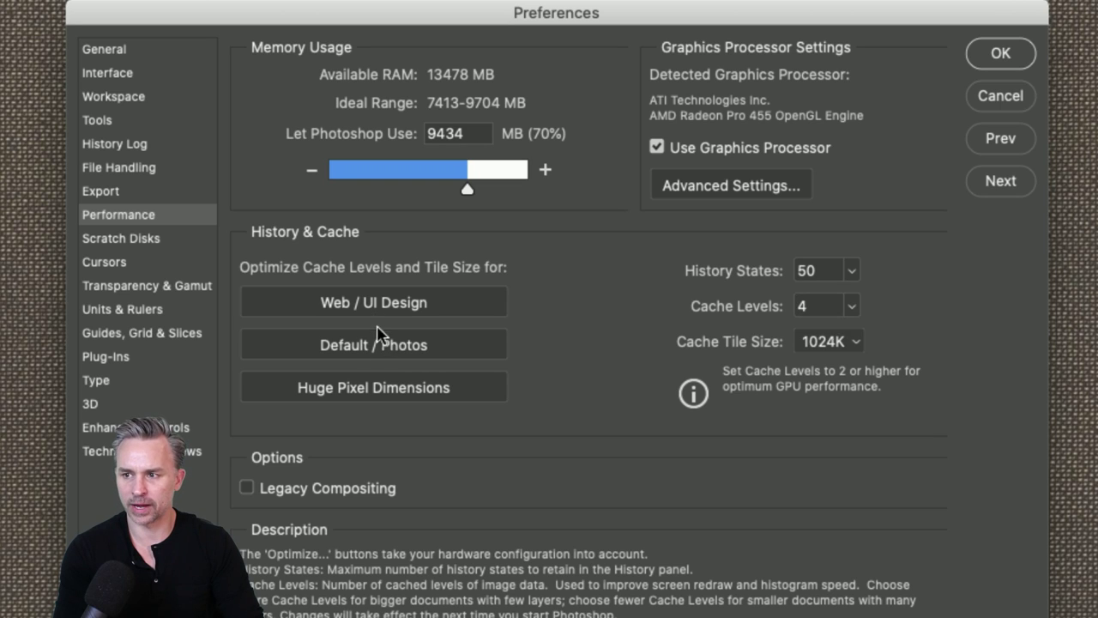
pyautogui.click(376, 313)
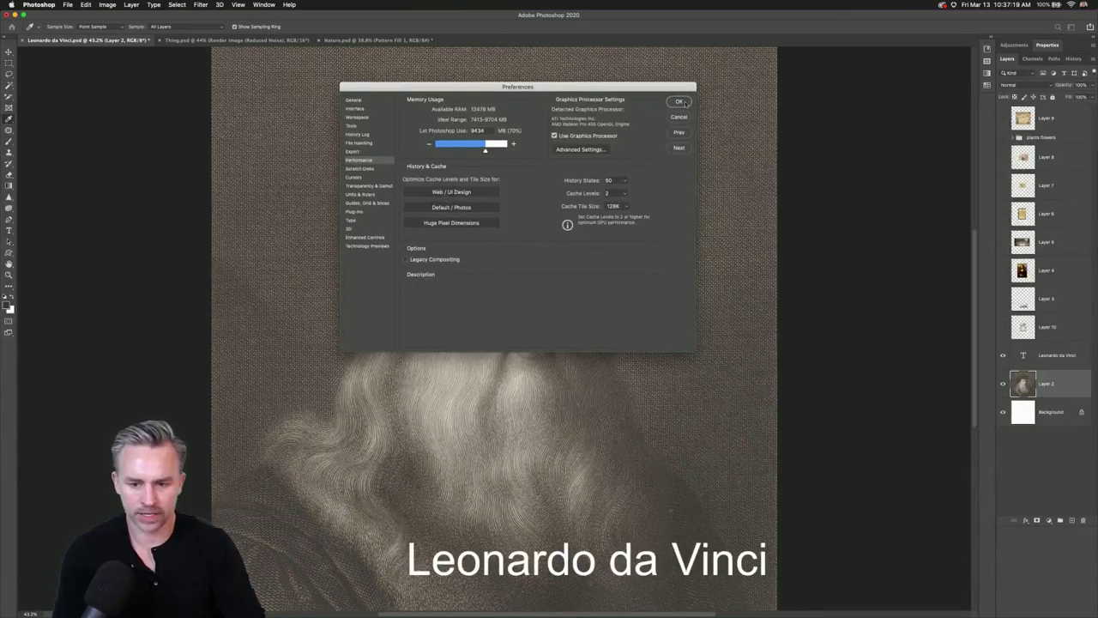
pyautogui.click(664, 123)
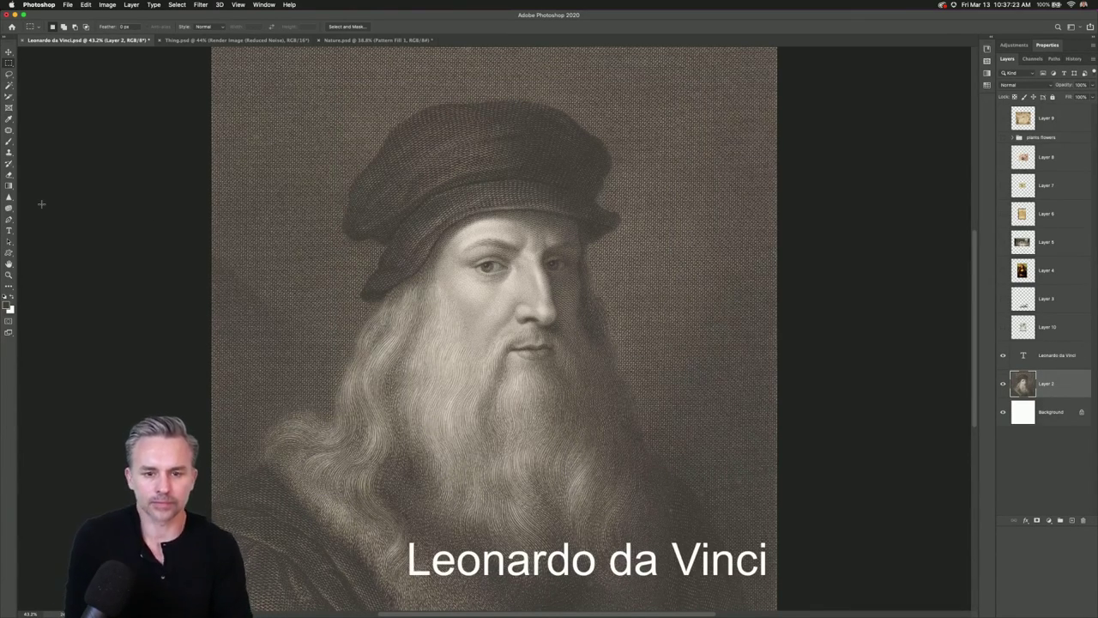
# In Cursors preferences, set Painting and Other Cursors to Standard and confirm with OK.
pyautogui.click(39, 4)
pyautogui.moveTo(47, 24)
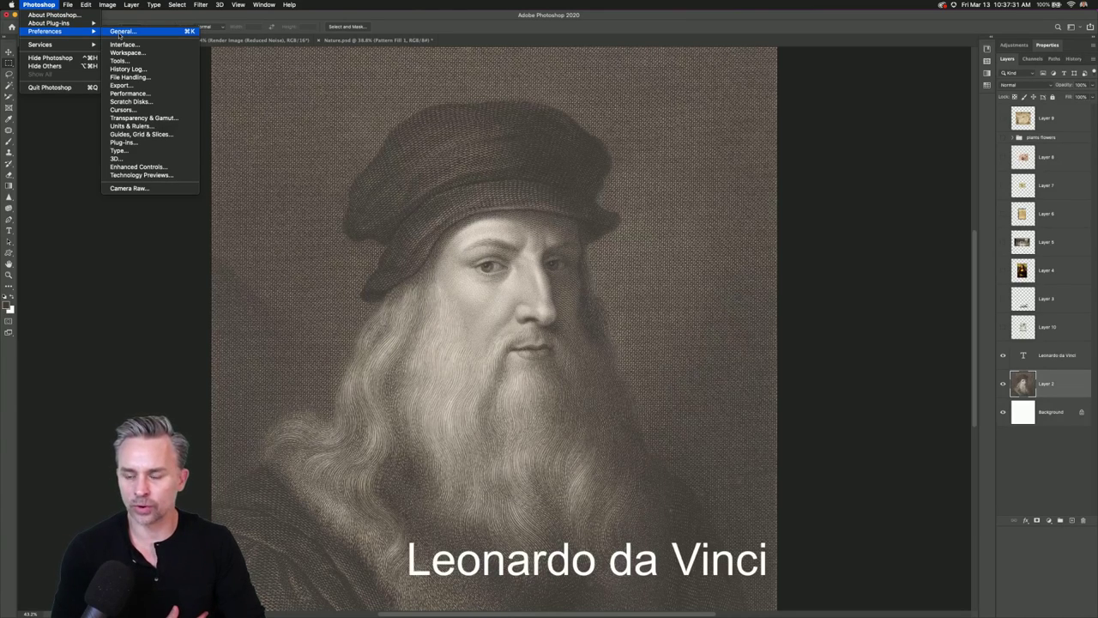
pyautogui.click(120, 33)
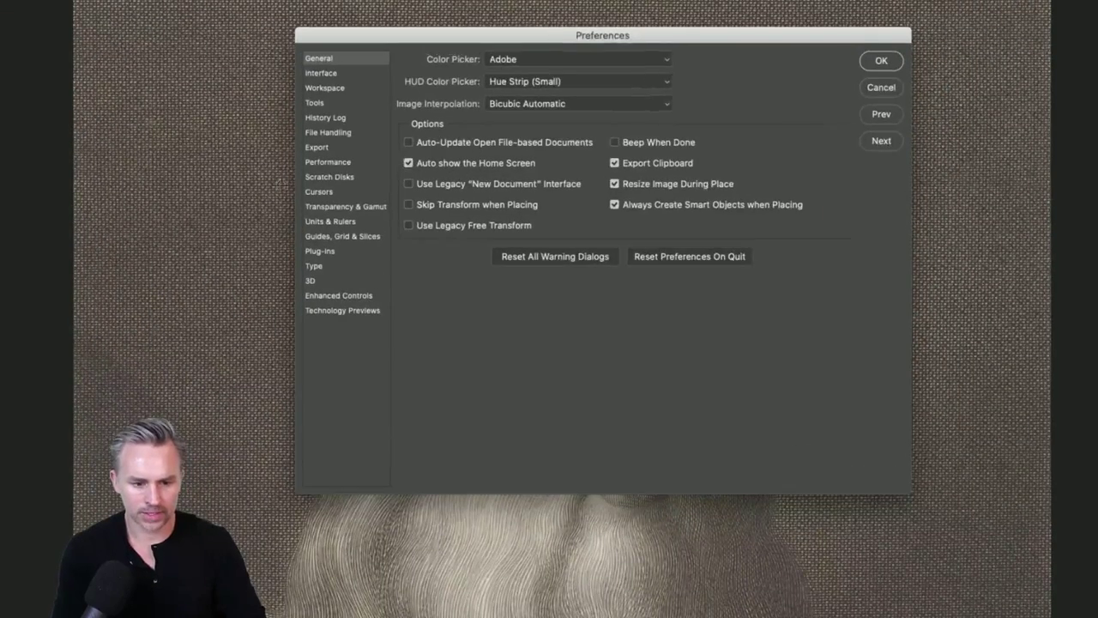
pyautogui.click(350, 177)
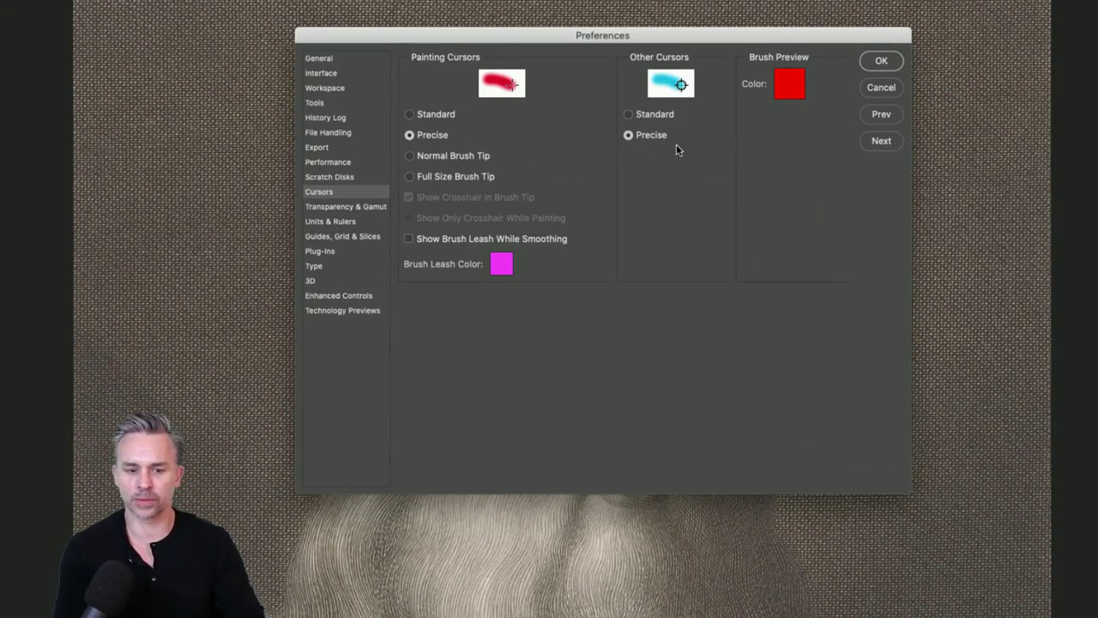
pyautogui.click(415, 116)
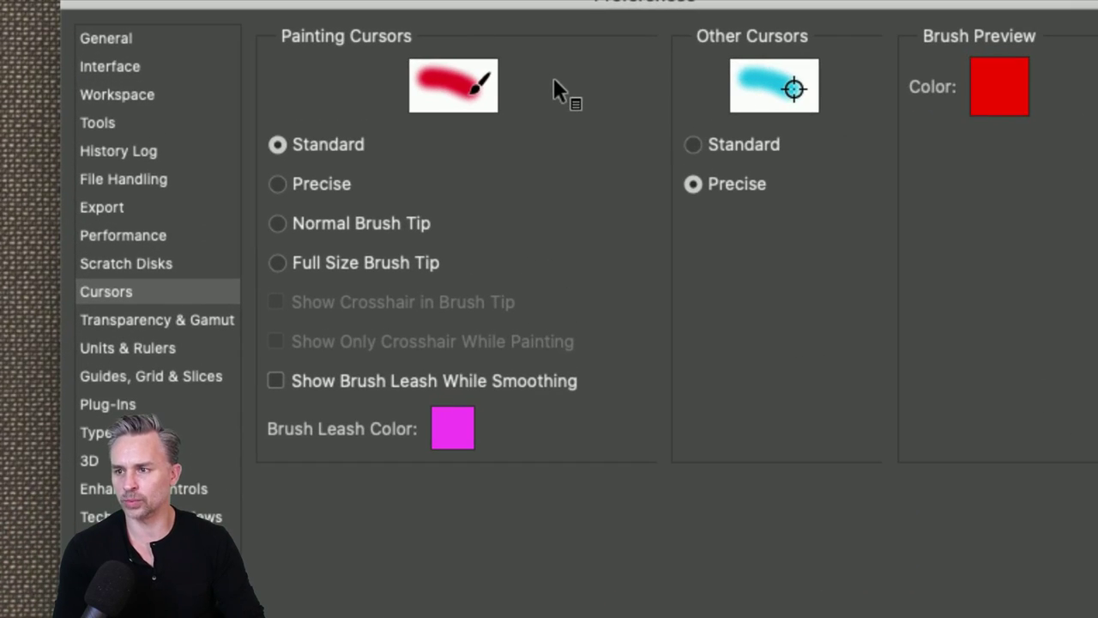
pyautogui.click(694, 146)
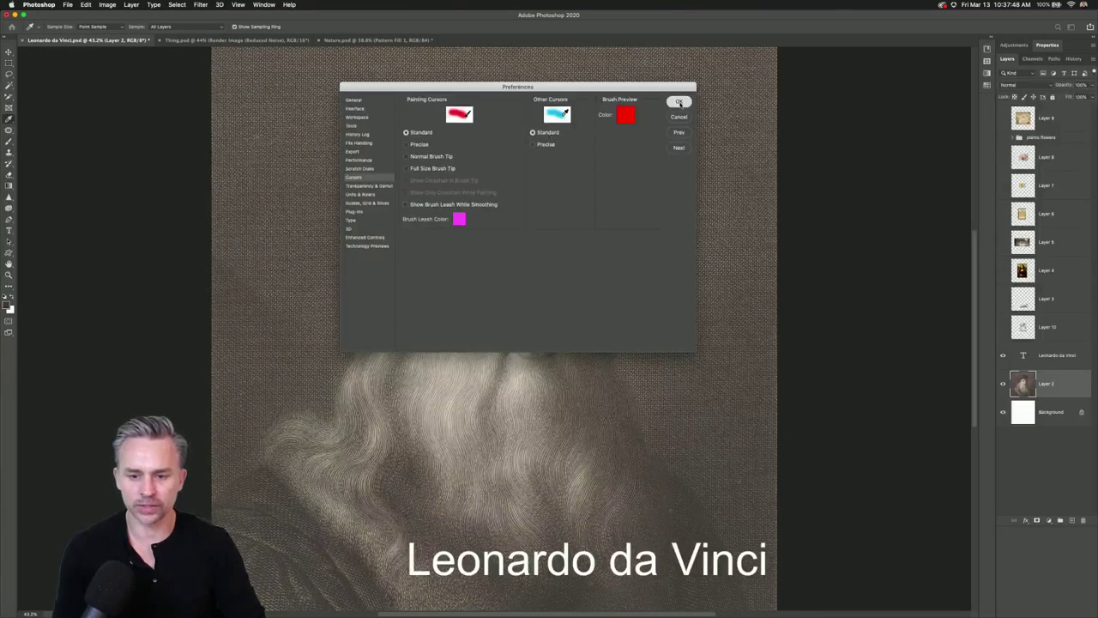
pyautogui.click(677, 101)
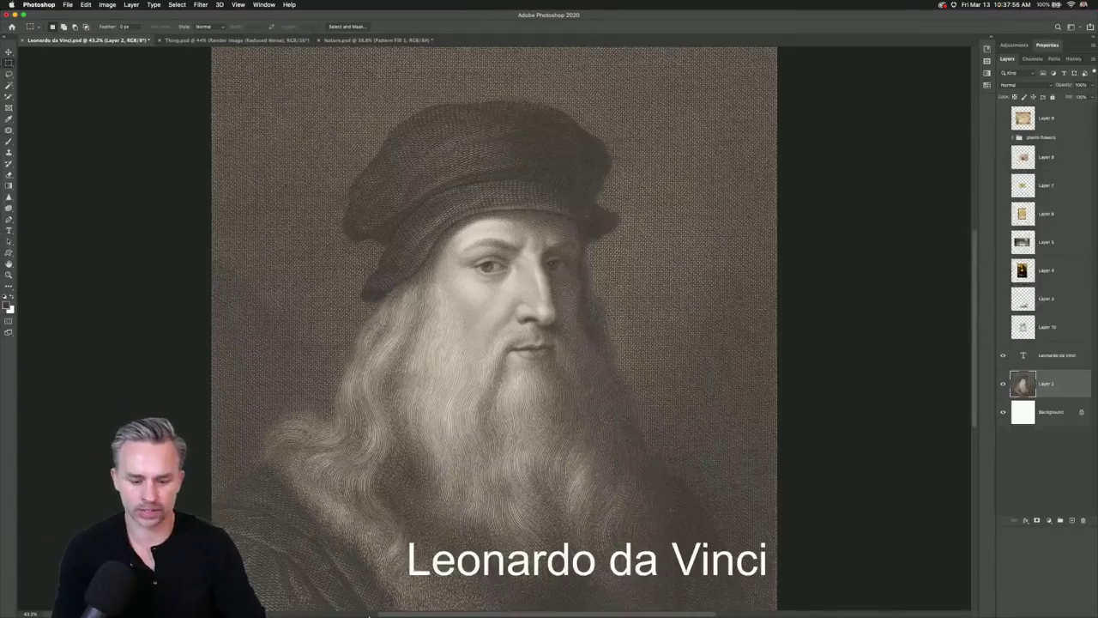
pyautogui.moveTo(369, 616)
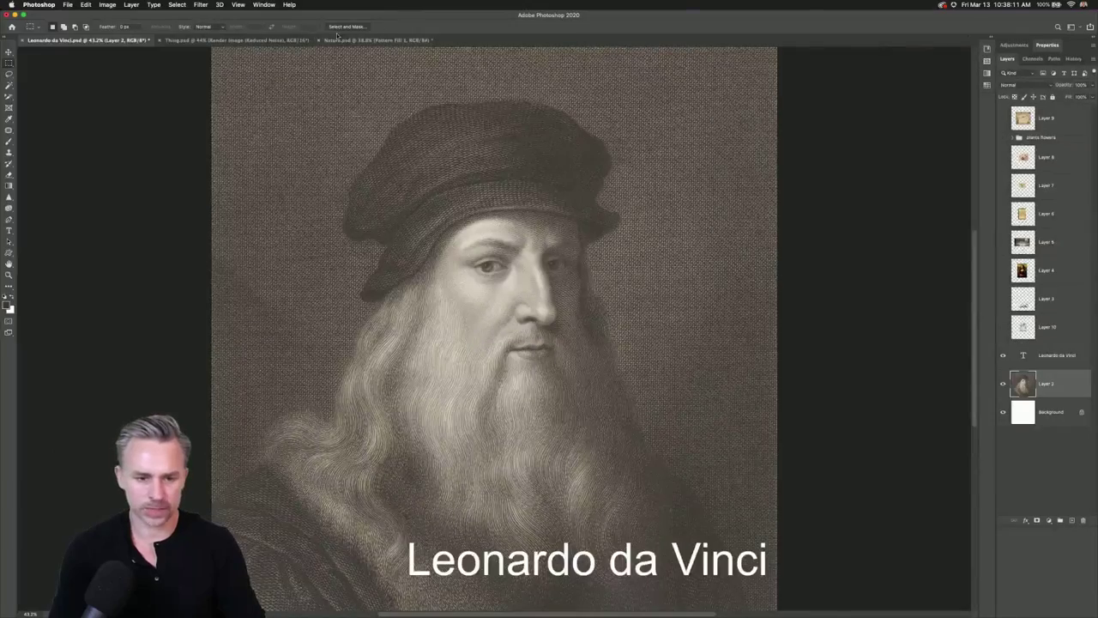
# Switch to Nature.psd, expand the Butterflies and birds groups, select the top bee eater, open the Layers menu.
pyautogui.click(332, 41)
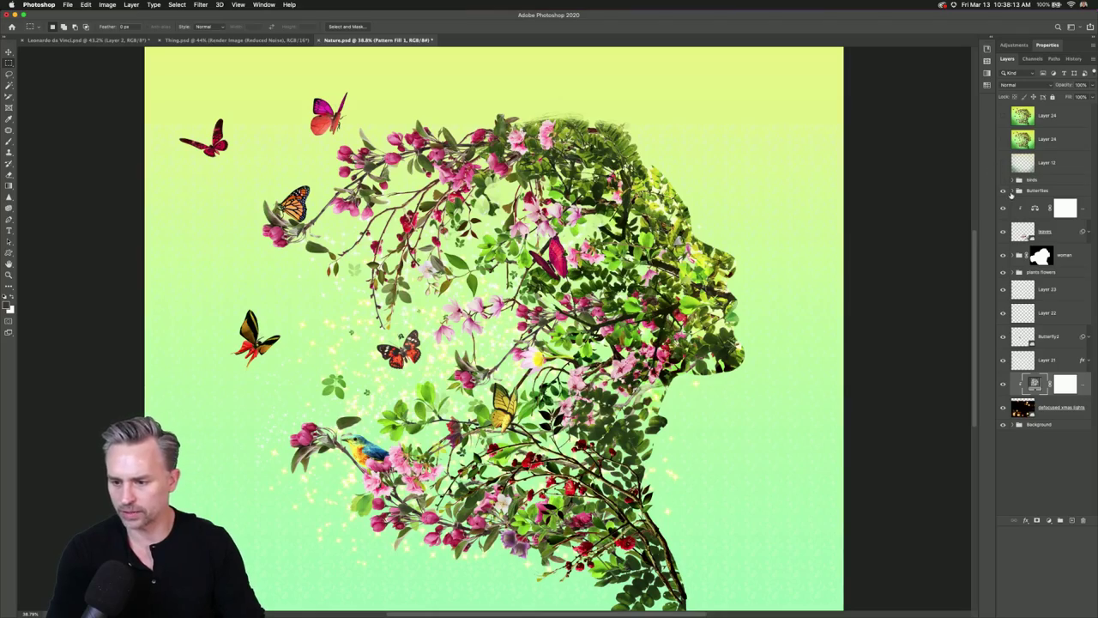
pyautogui.click(1014, 190)
pyautogui.click(1013, 180)
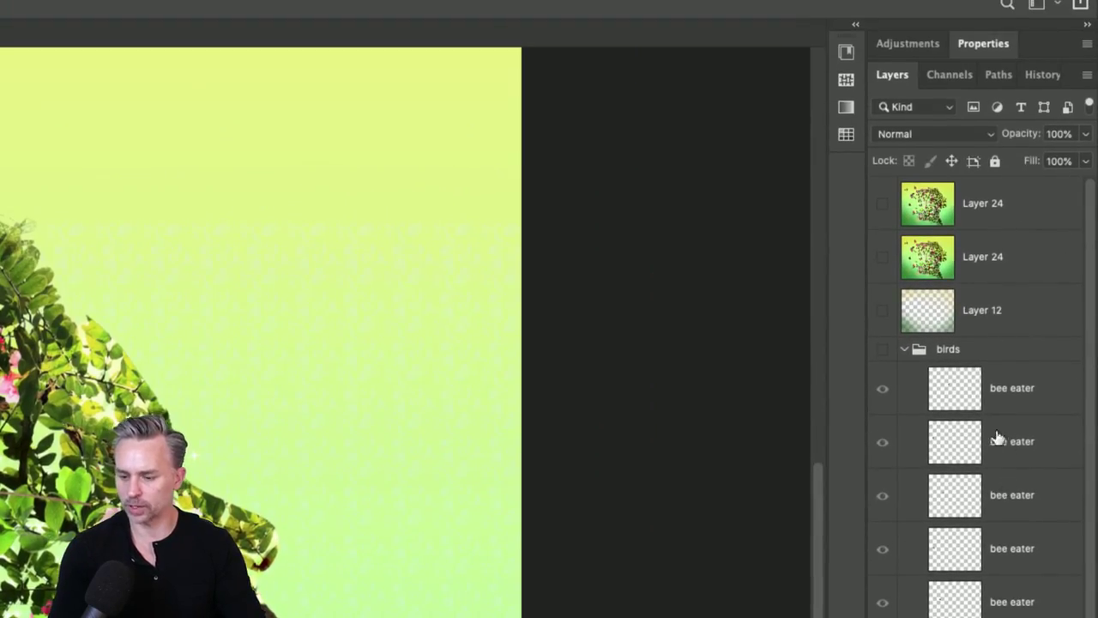
pyautogui.click(959, 391)
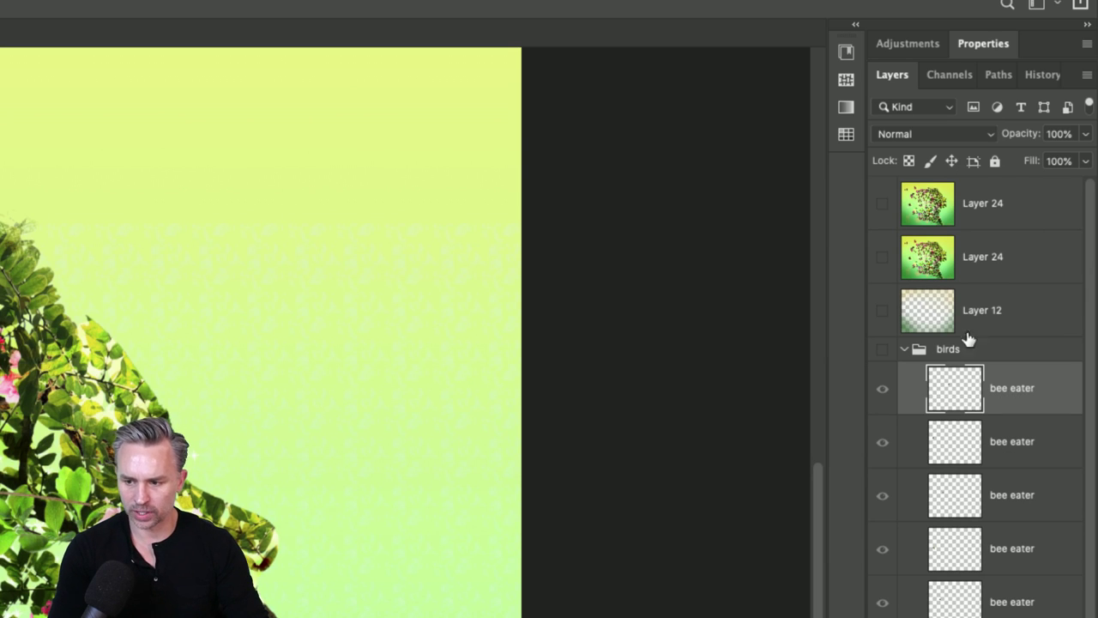
pyautogui.click(1087, 74)
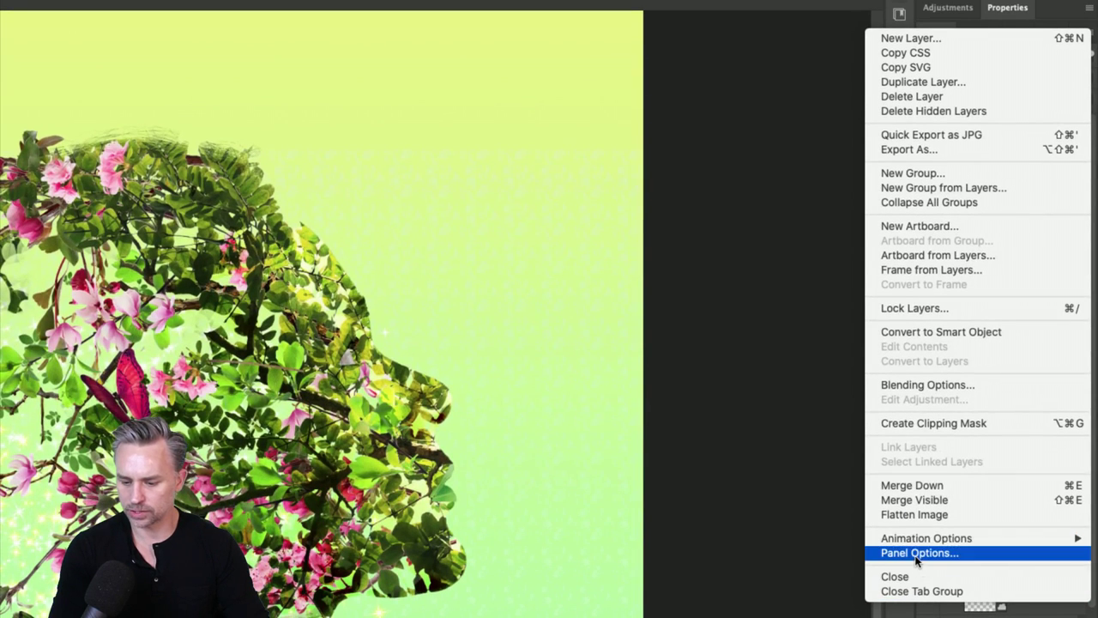
# Set Layers Panel Options to small thumbnails, Layer Bounds, and Expand New Effects off.
pyautogui.click(918, 554)
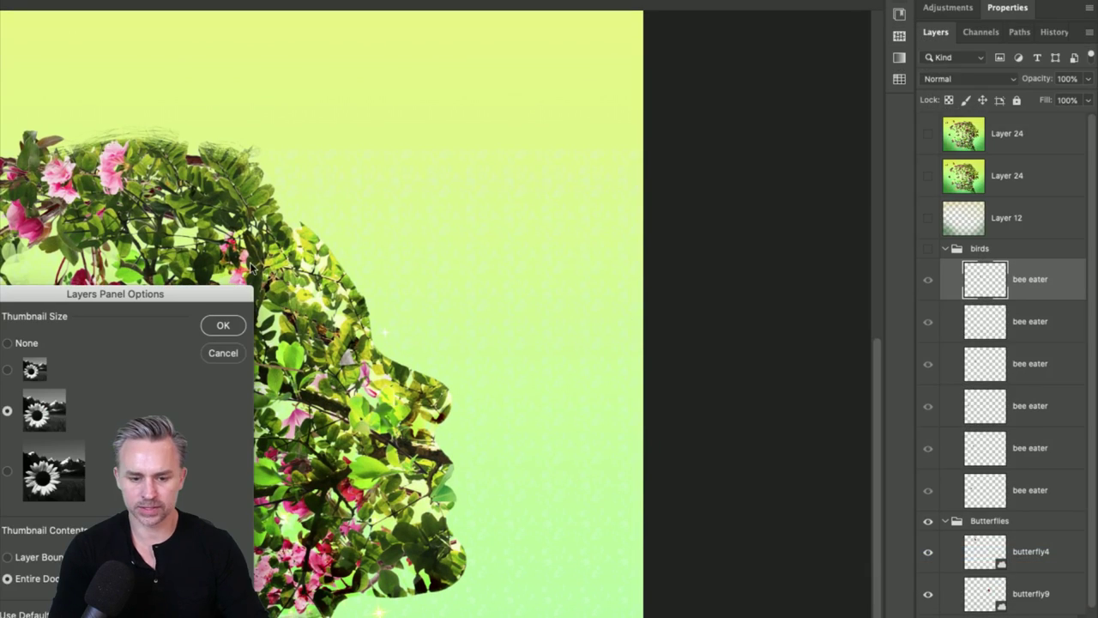
pyautogui.moveTo(13, 286); pyautogui.dragTo(626, 168)
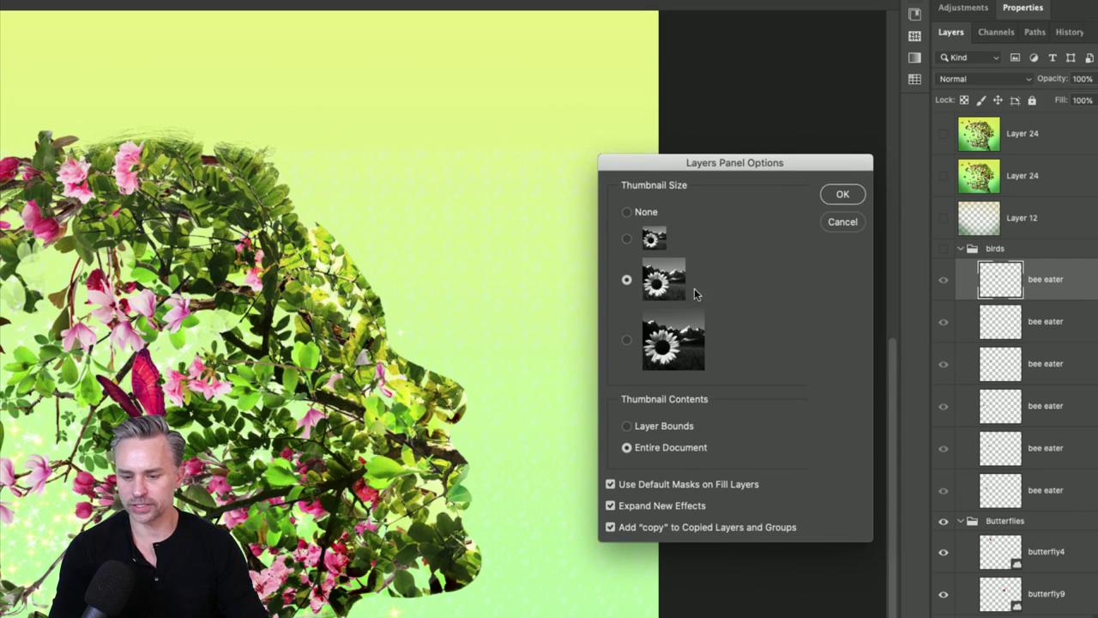
pyautogui.click(626, 239)
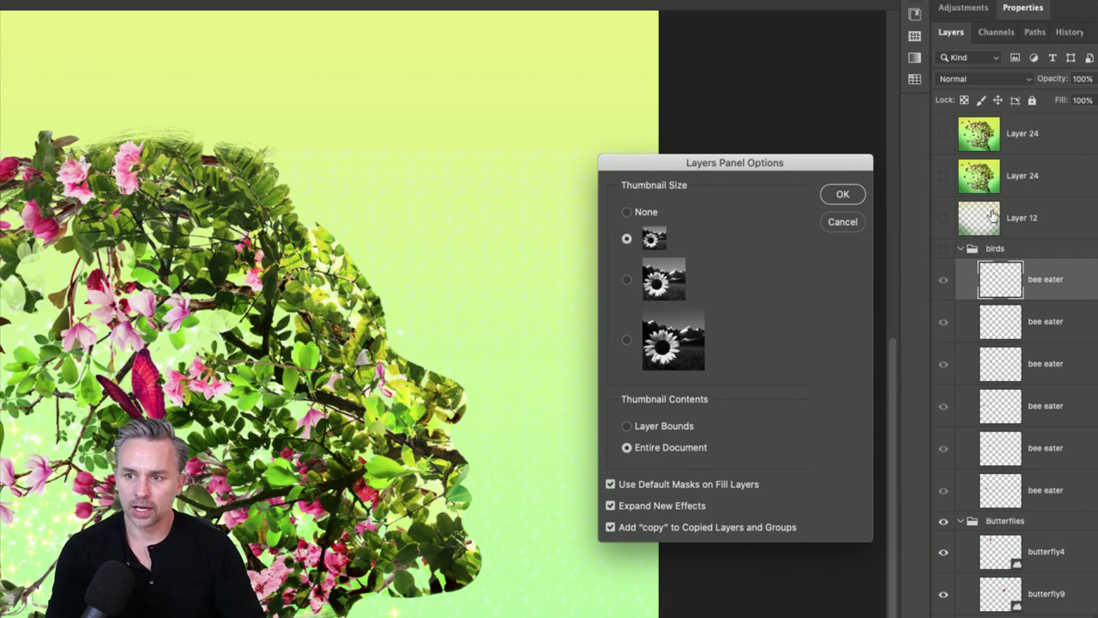
pyautogui.click(627, 426)
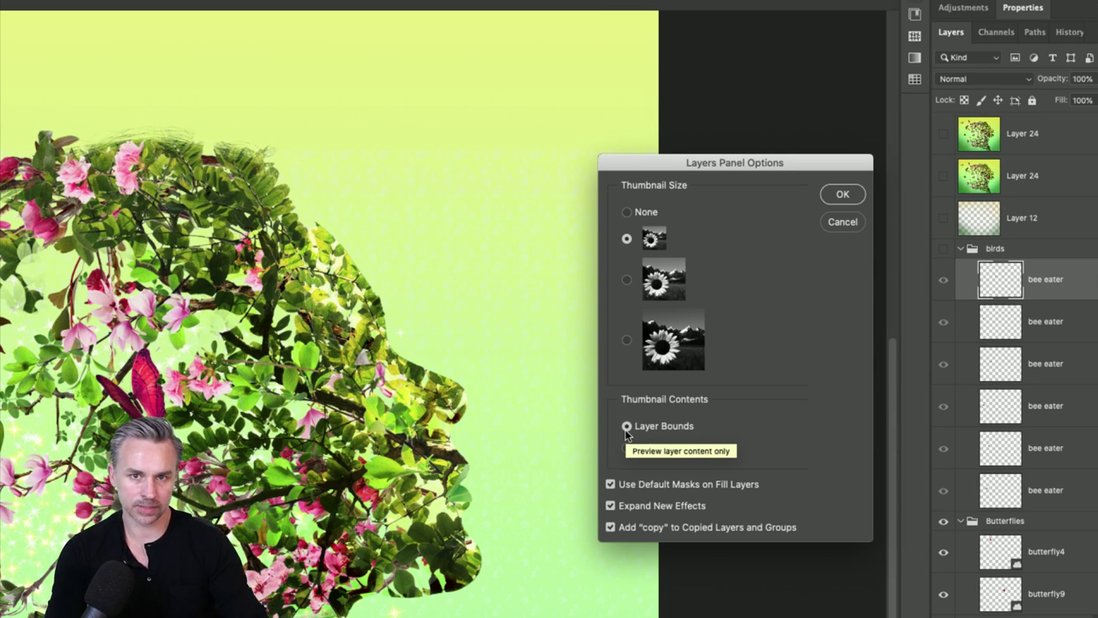
pyautogui.click(610, 506)
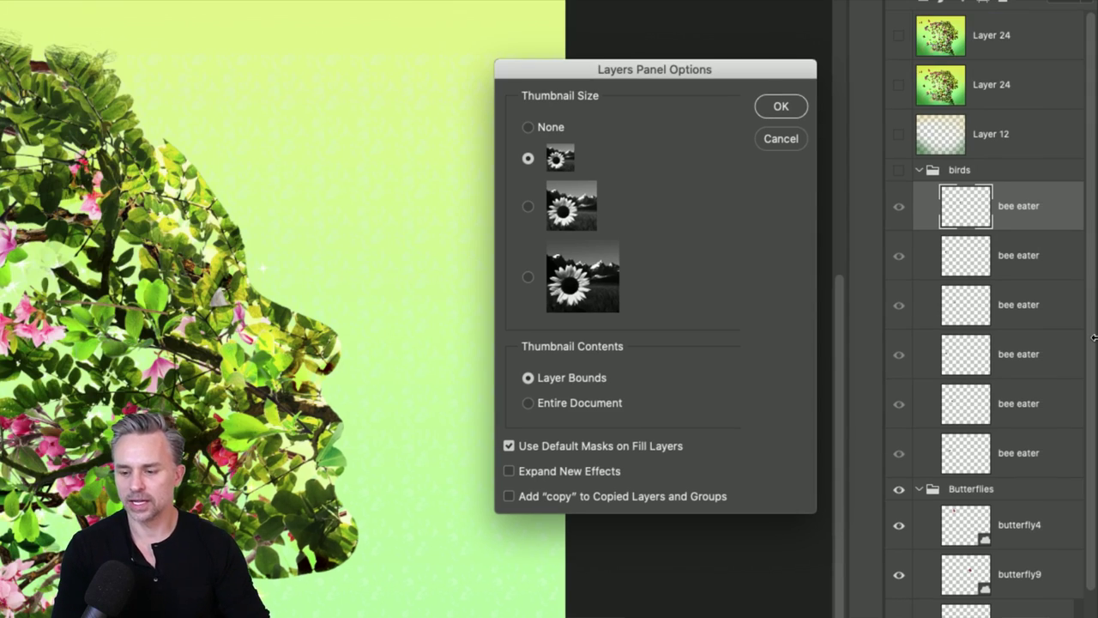
pyautogui.click(779, 108)
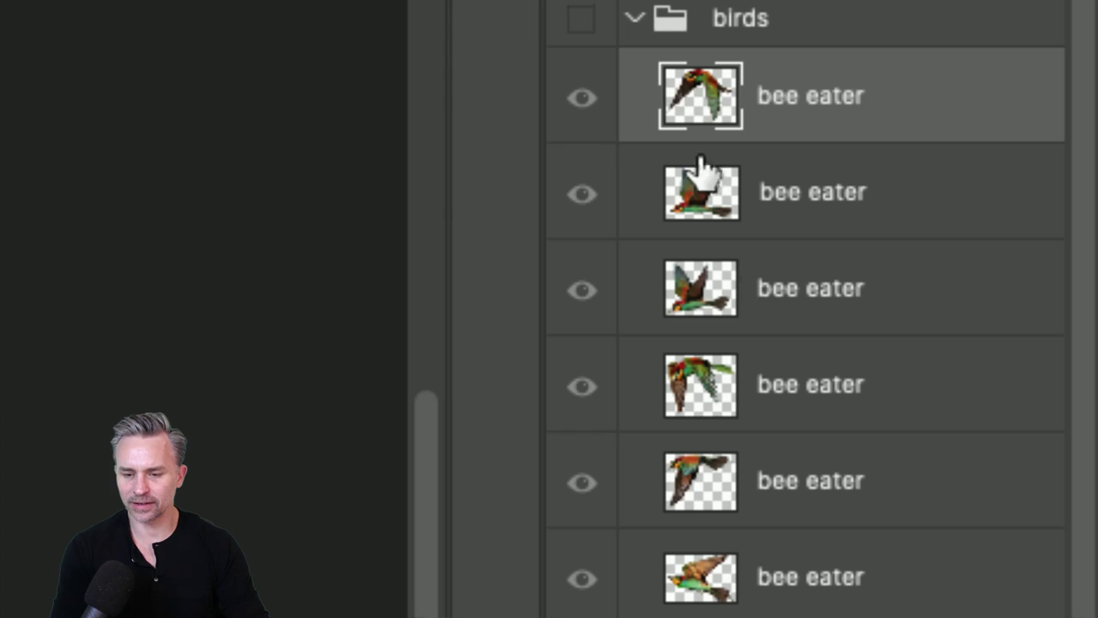
# Make the birds group visible and zoom to each of the six bee eater layers in turn.
pyautogui.click(581, 18)
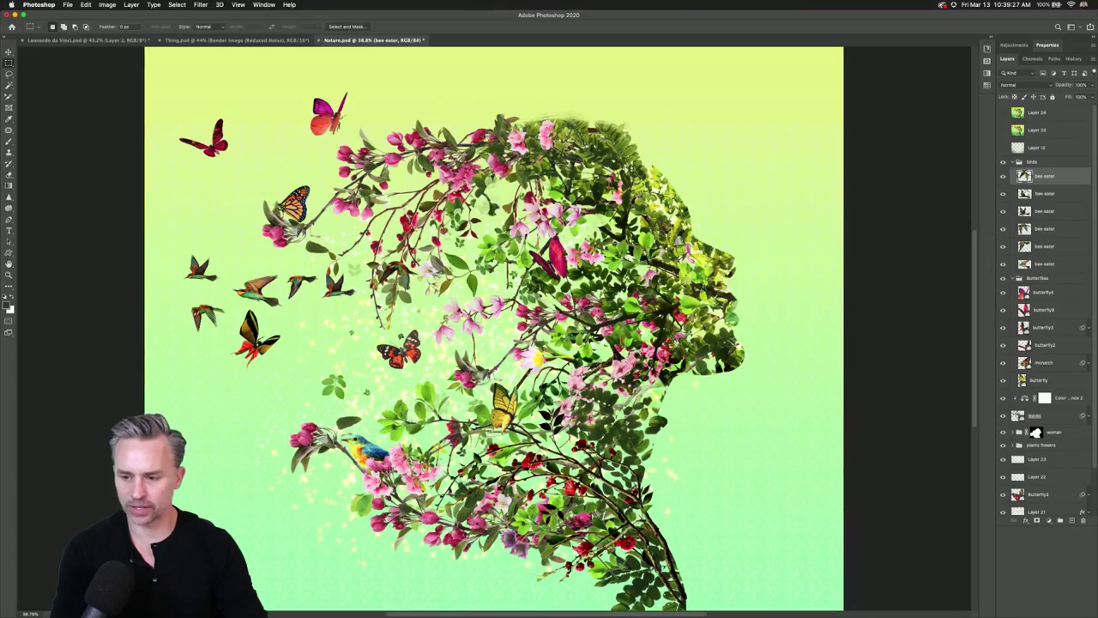
pyautogui.keyDown('alt'); pyautogui.click(1025, 176); pyautogui.keyUp('alt')
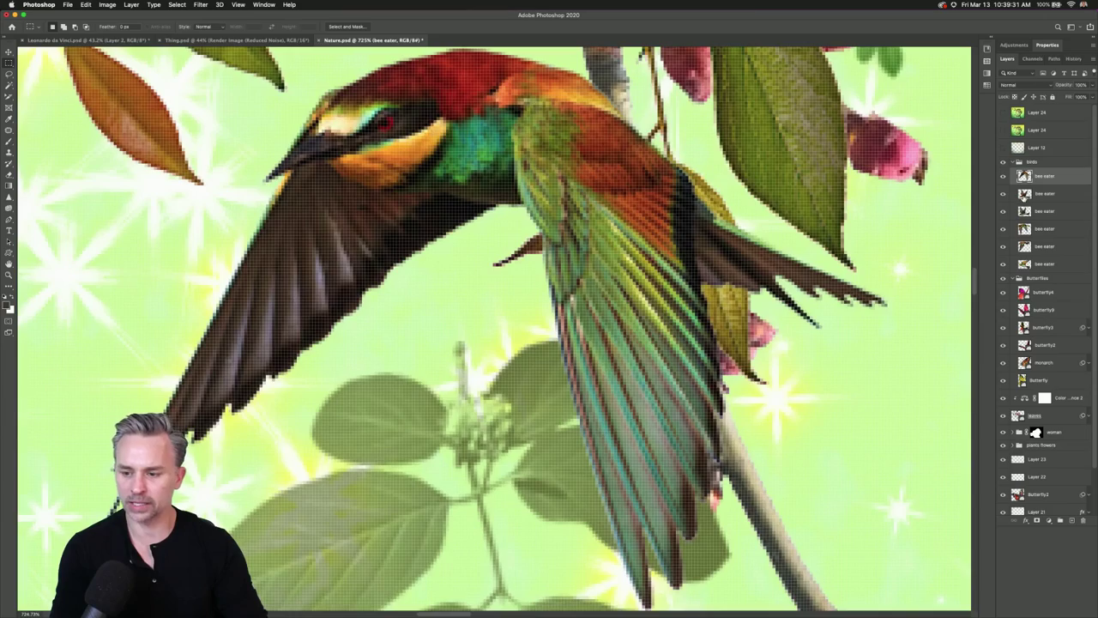
pyautogui.keyDown('alt'); pyautogui.click(1025, 194); pyautogui.keyUp('alt')
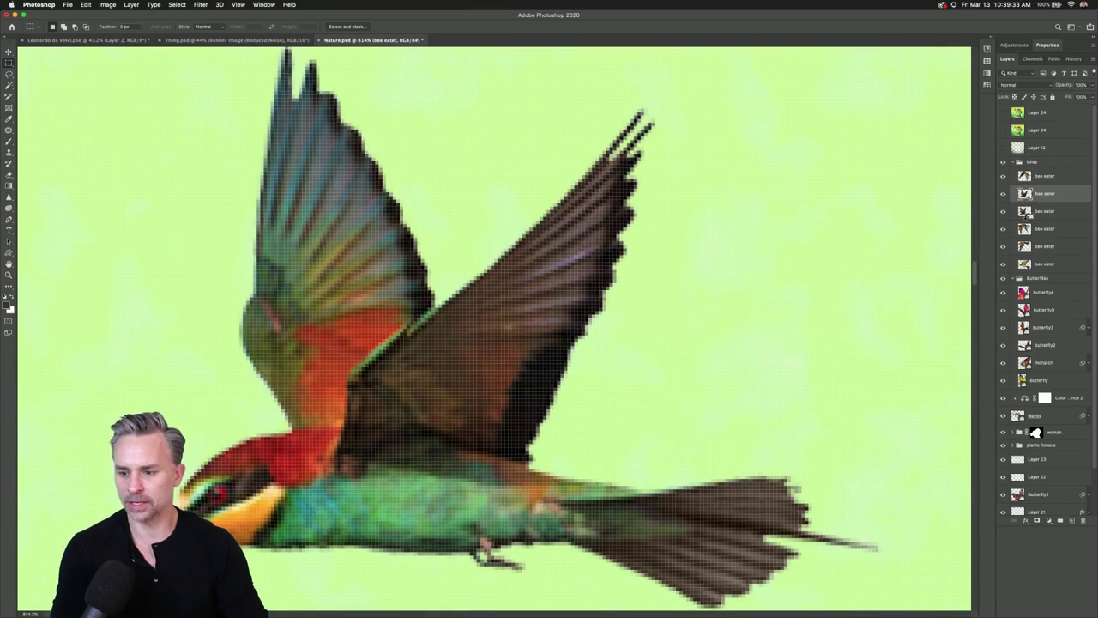
pyautogui.keyDown('alt'); pyautogui.click(1025, 212); pyautogui.keyUp('alt')
pyautogui.keyDown('alt'); pyautogui.click(1025, 230); pyautogui.keyUp('alt')
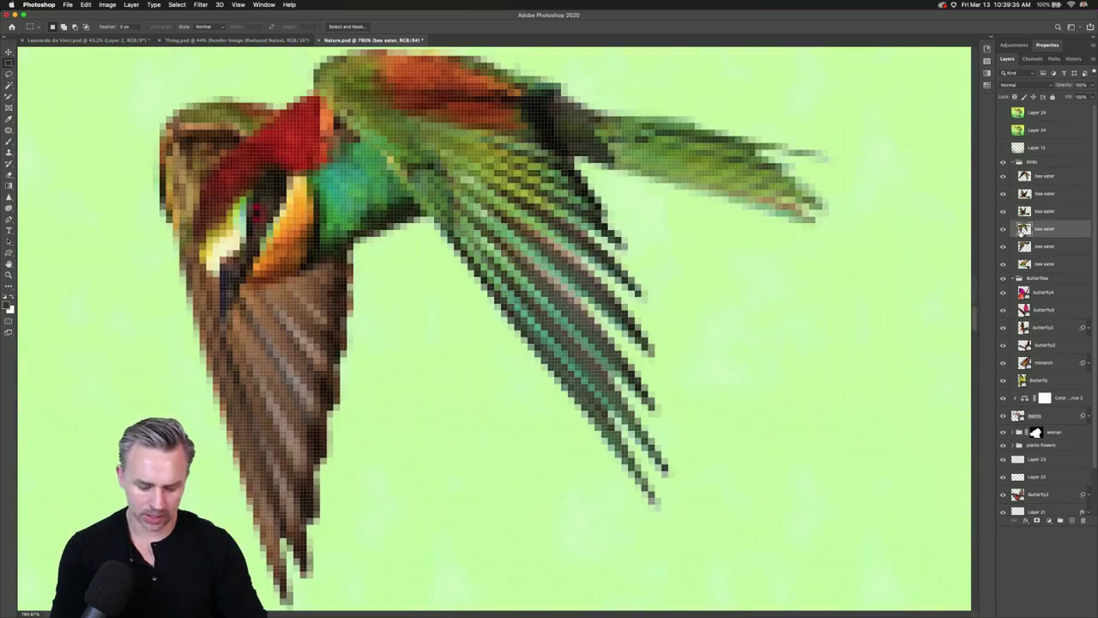
pyautogui.keyDown('alt'); pyautogui.click(1025, 246); pyautogui.keyUp('alt')
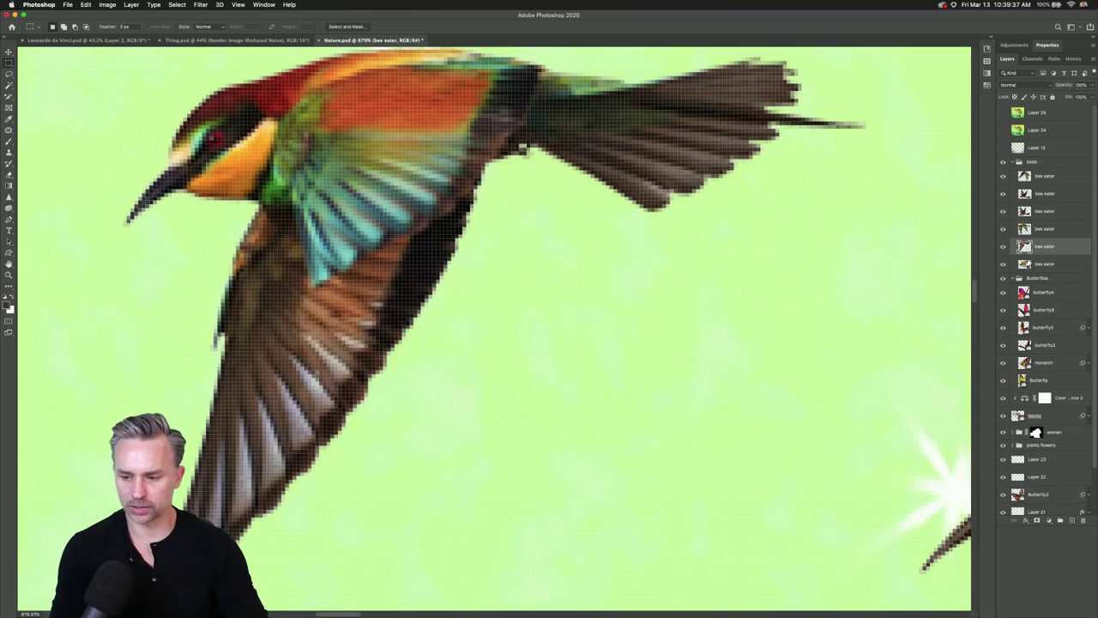
pyautogui.keyDown('alt'); pyautogui.click(1025, 264); pyautogui.keyUp('alt')
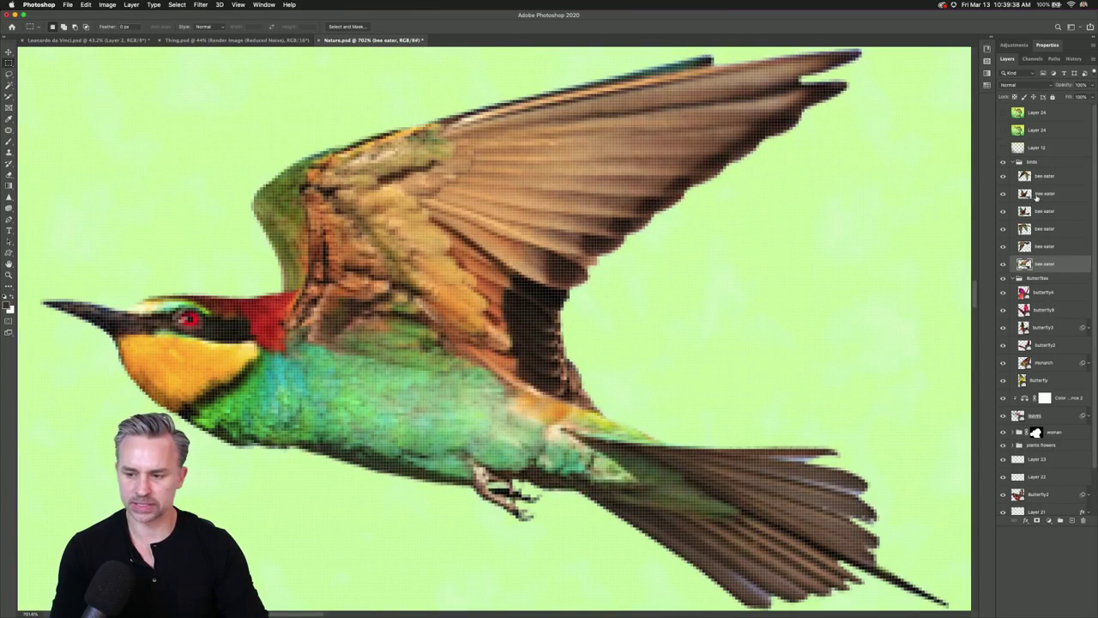
pyautogui.keyDown('alt'); pyautogui.click(1024, 176); pyautogui.keyUp('alt')
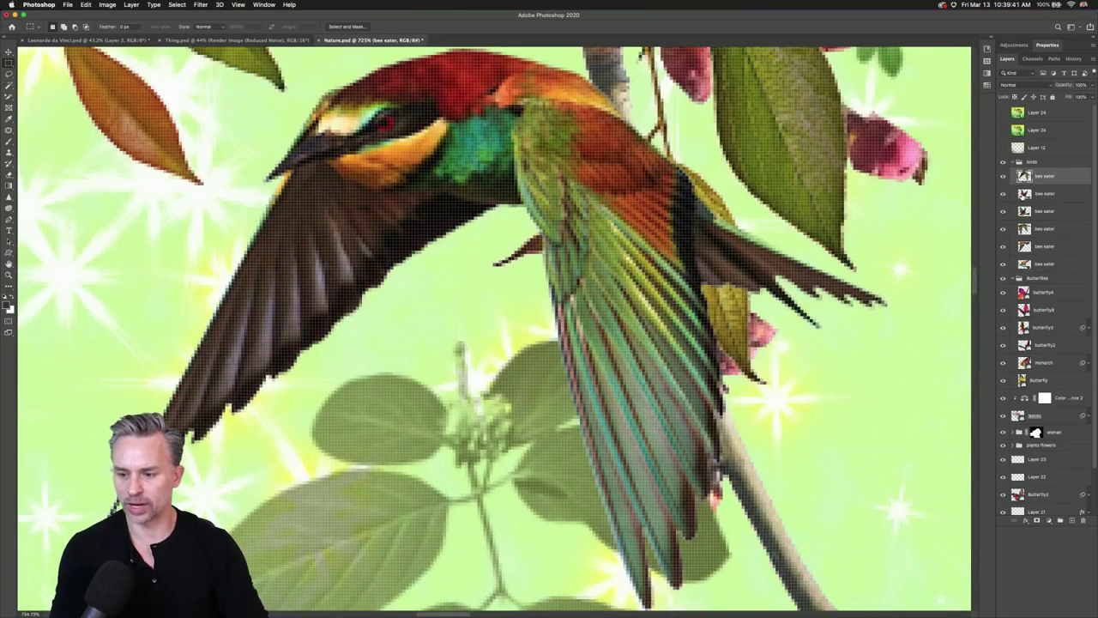
pyautogui.keyDown('alt'); pyautogui.click(1025, 194); pyautogui.keyUp('alt')
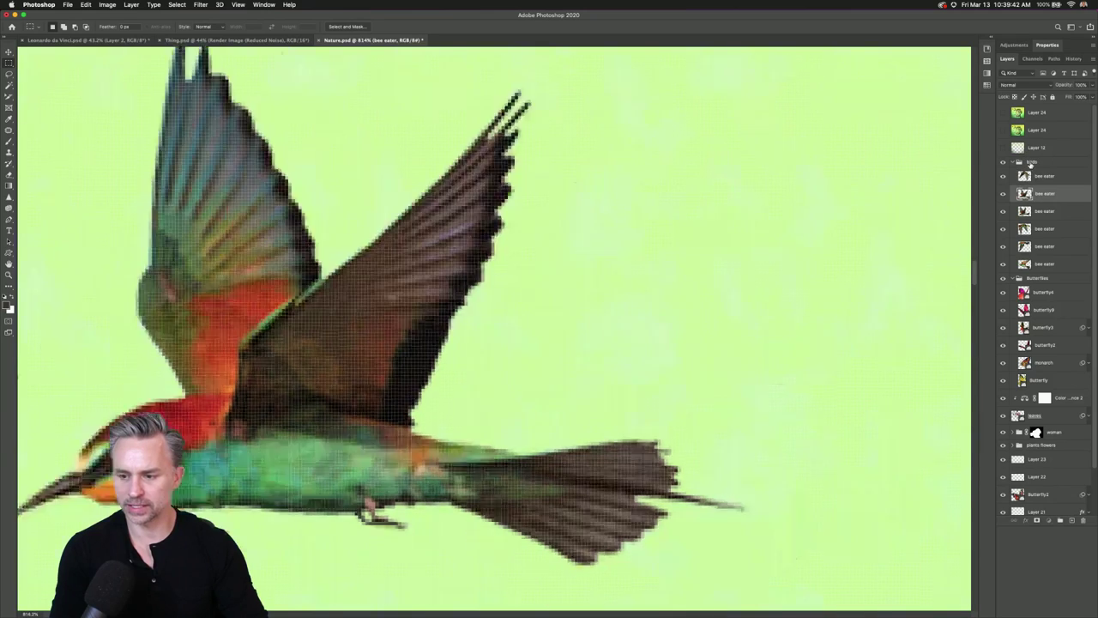
# Frame the whole birds group, then the defocused xmas lights layer.
pyautogui.keyDown('alt'); pyautogui.click(1030, 163); pyautogui.keyUp('alt')
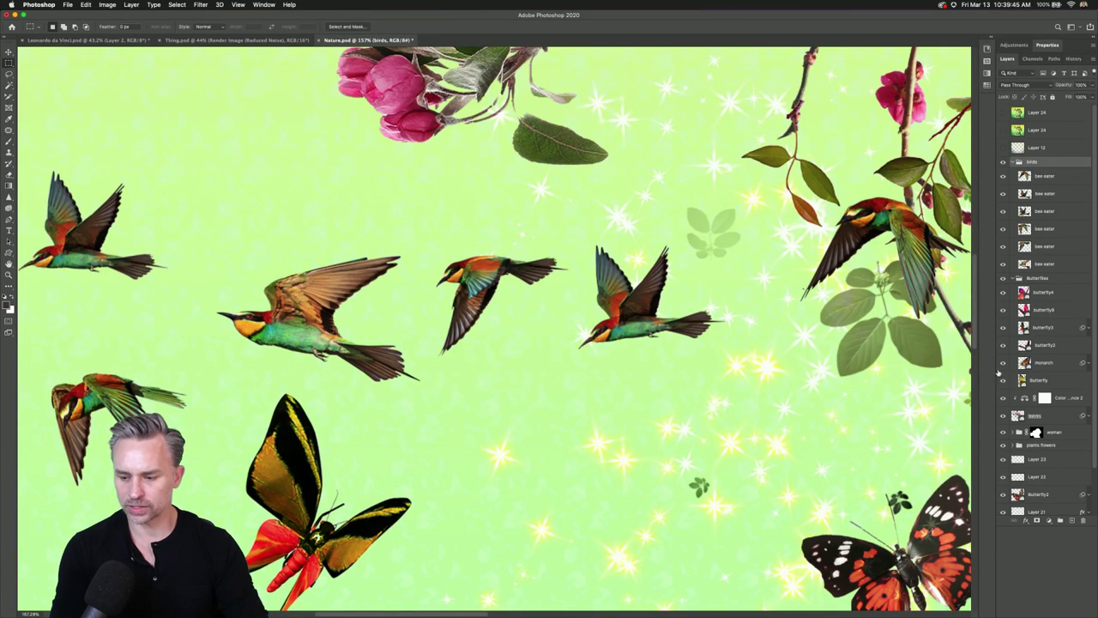
pyautogui.scroll(-3, 1013, 403)
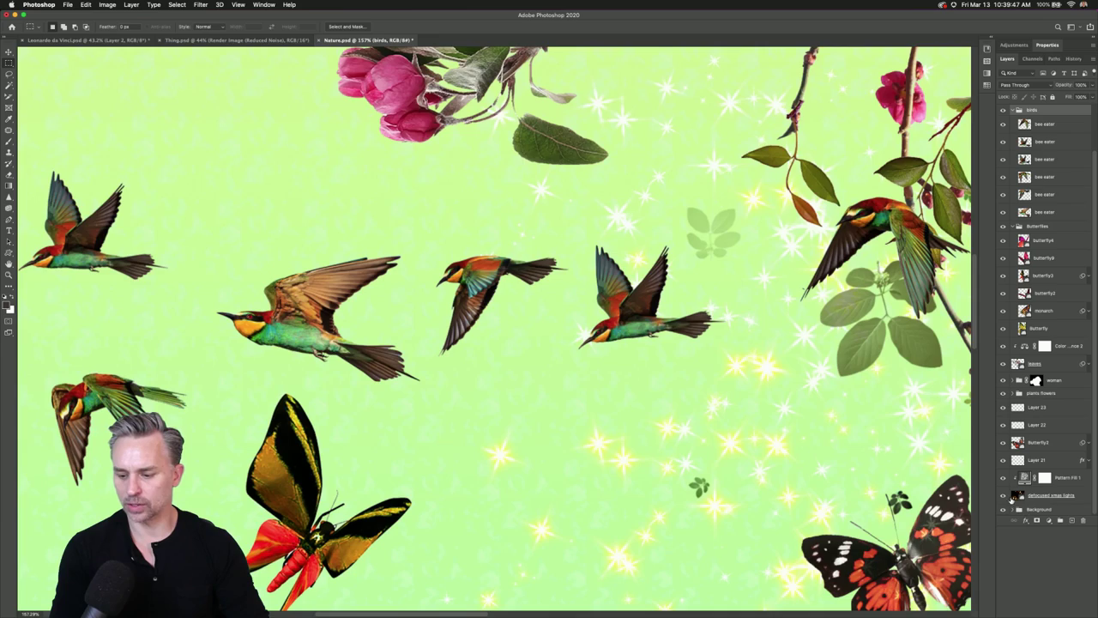
pyautogui.keyDown('alt'); pyautogui.click(1016, 496); pyautogui.keyUp('alt')
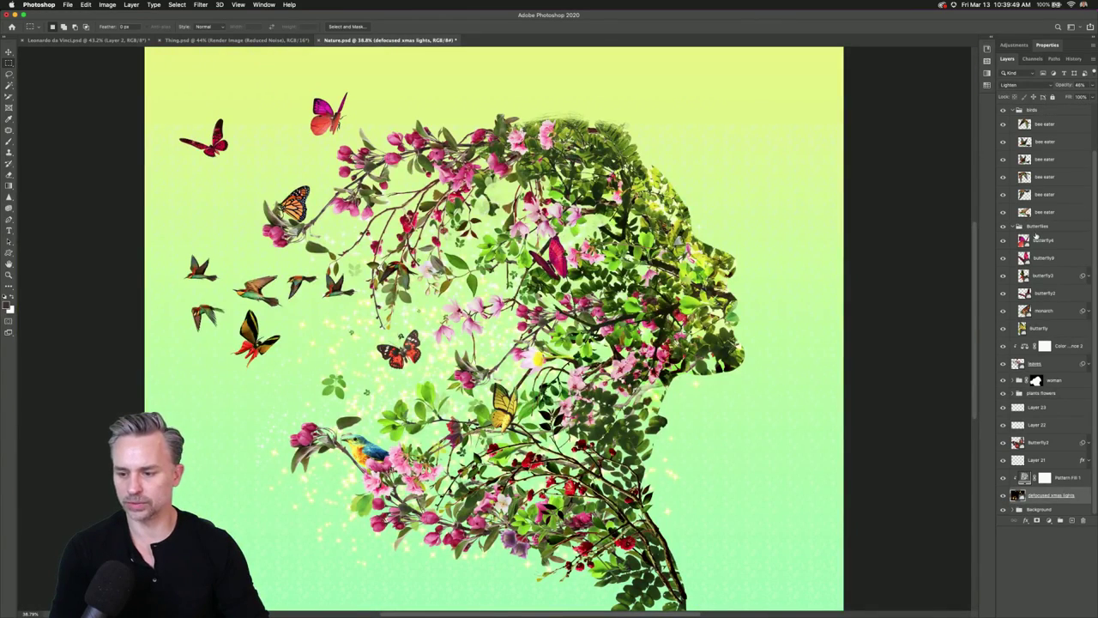
# Select butterfly4 and butterfly9, zoom to 200% on the monarch, and switch to the Move tool.
pyautogui.click(1034, 241)
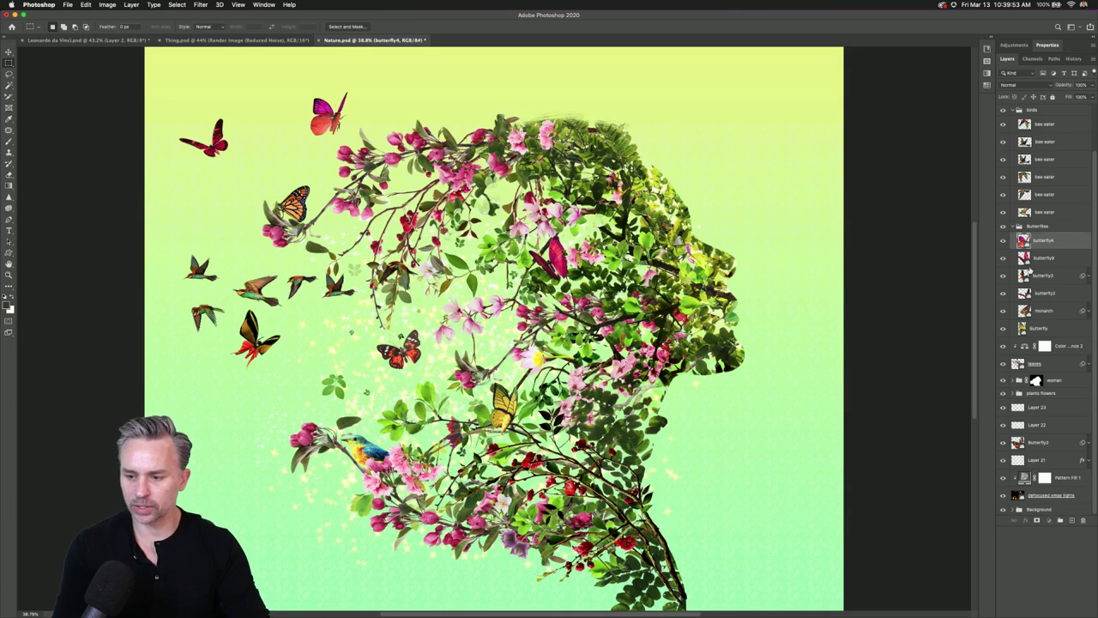
pyautogui.click(1034, 259)
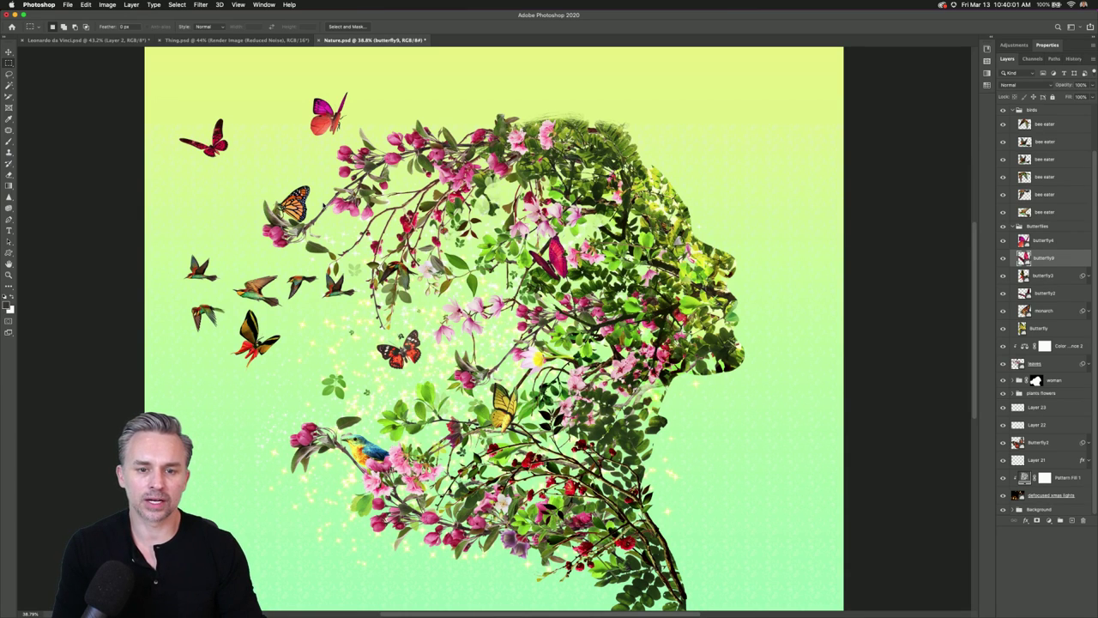
pyautogui.press('super+equal')
pyautogui.press('super+equal')
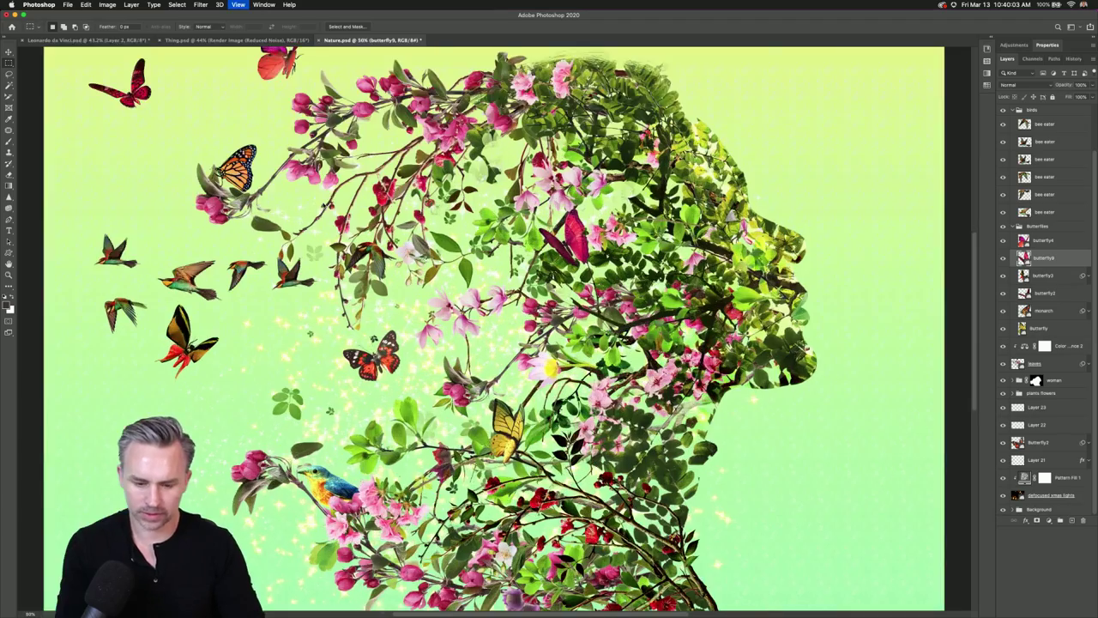
pyautogui.moveTo(115, 223); pyautogui.dragTo(347, 295)
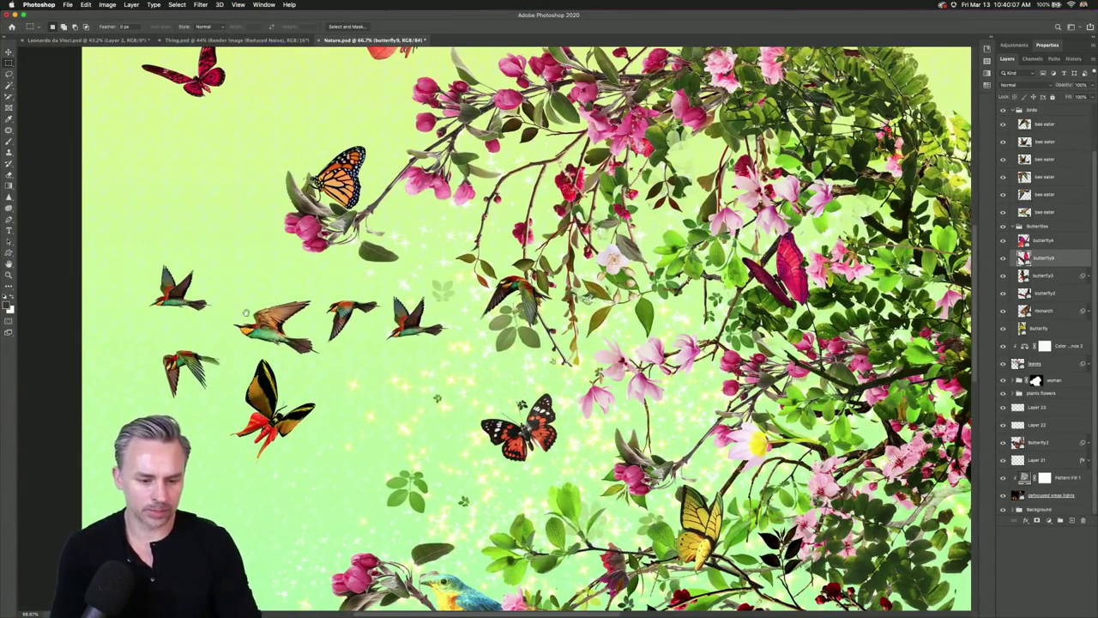
pyautogui.moveTo(245, 314); pyautogui.dragTo(296, 303)
pyautogui.press('super+equal')
pyautogui.press('super+equal')
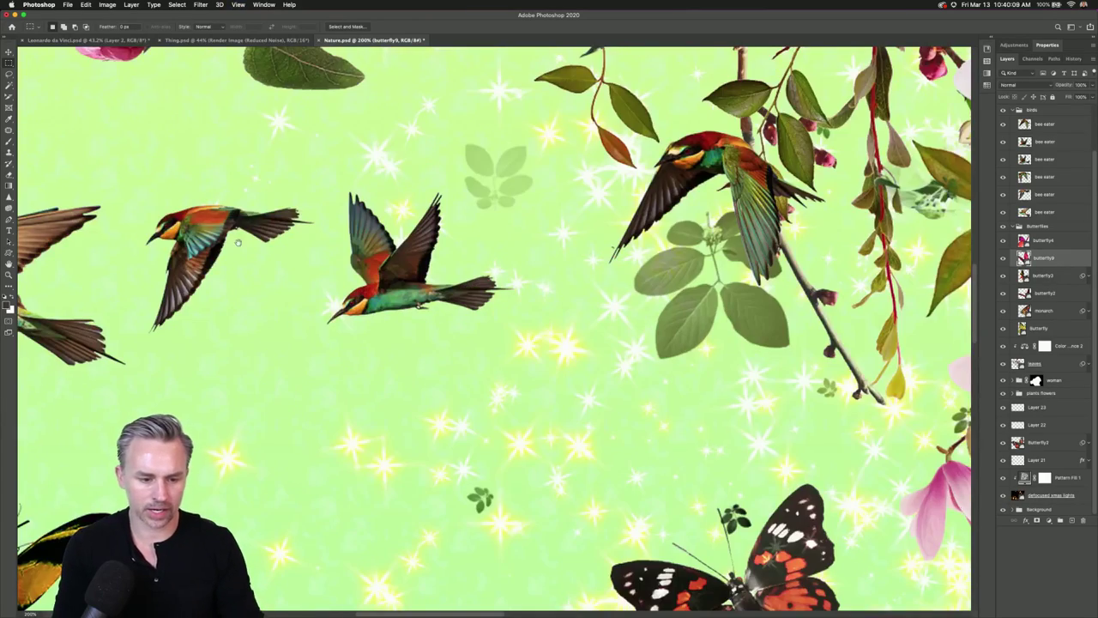
pyautogui.moveTo(238, 243); pyautogui.dragTo(522, 346)
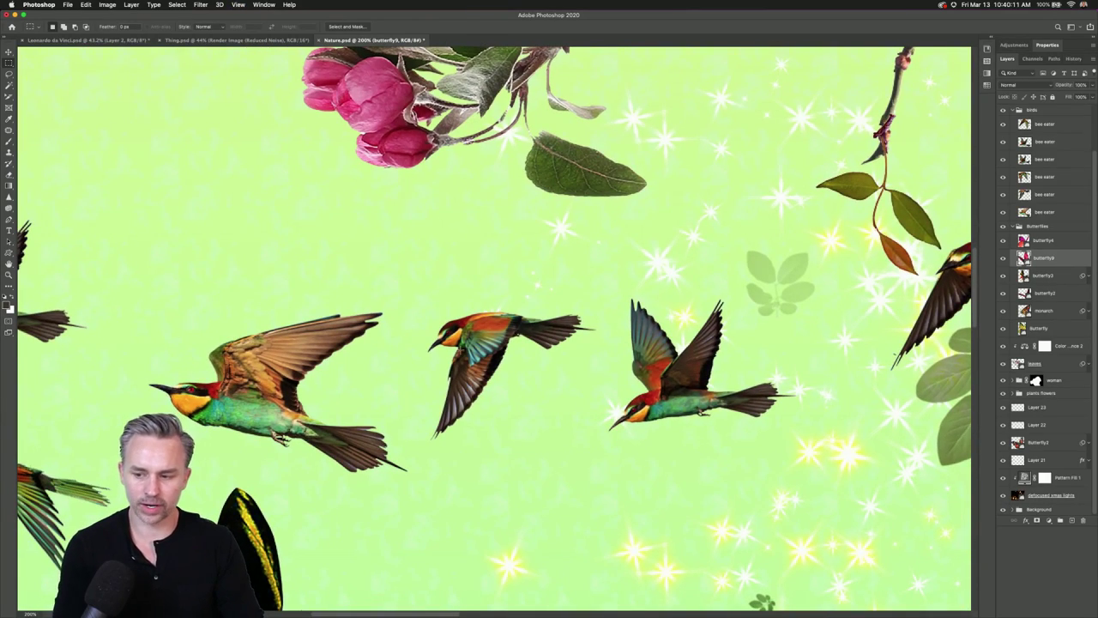
pyautogui.scroll(-1, 457, 329)
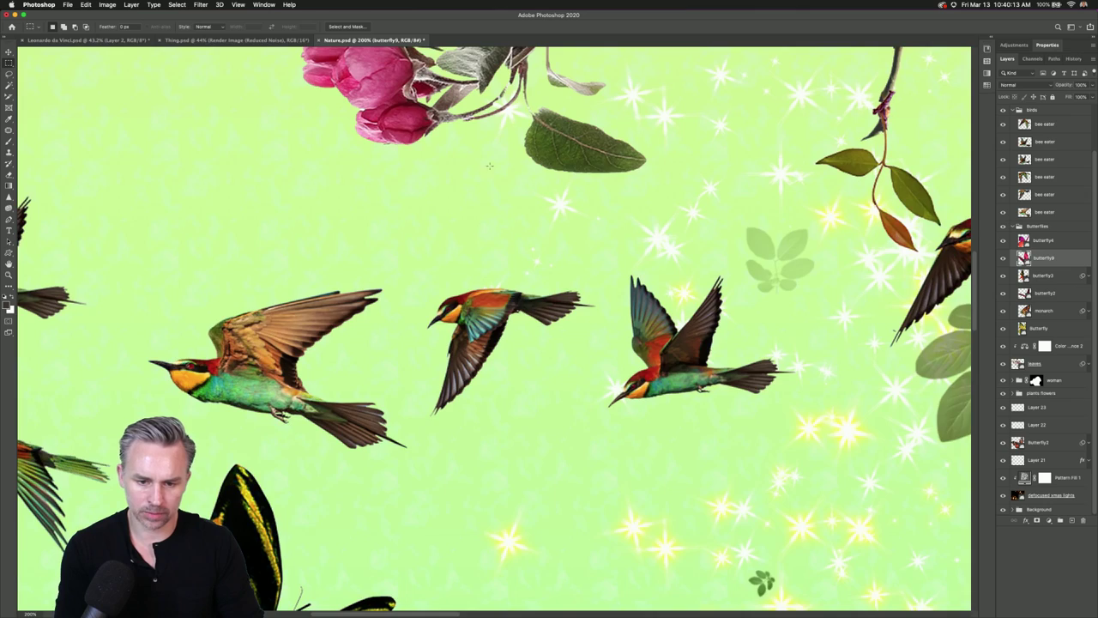
pyautogui.scroll(10, 489, 166)
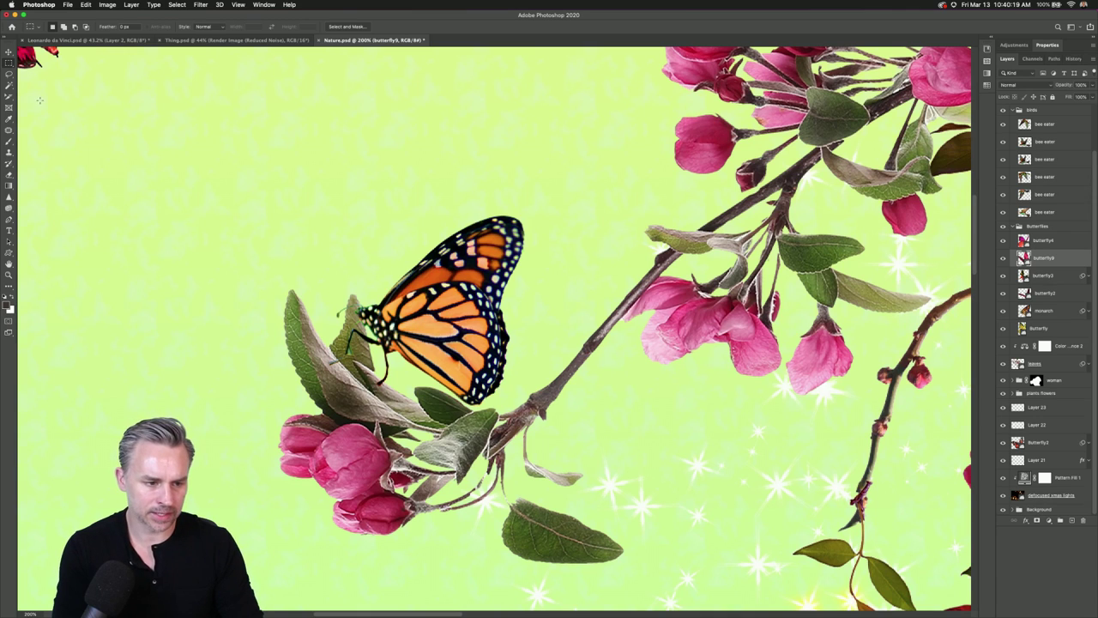
pyautogui.click(9, 53)
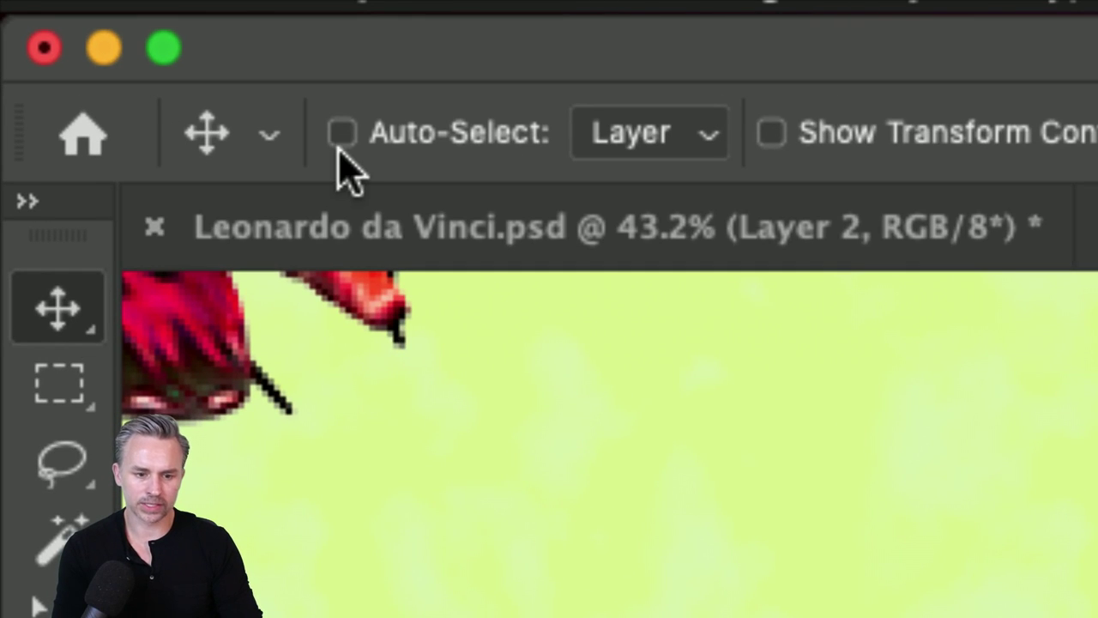
# Select the monarch butterfly layer from the canvas and drag it onto the pink blossom buds.
pyautogui.press('super')
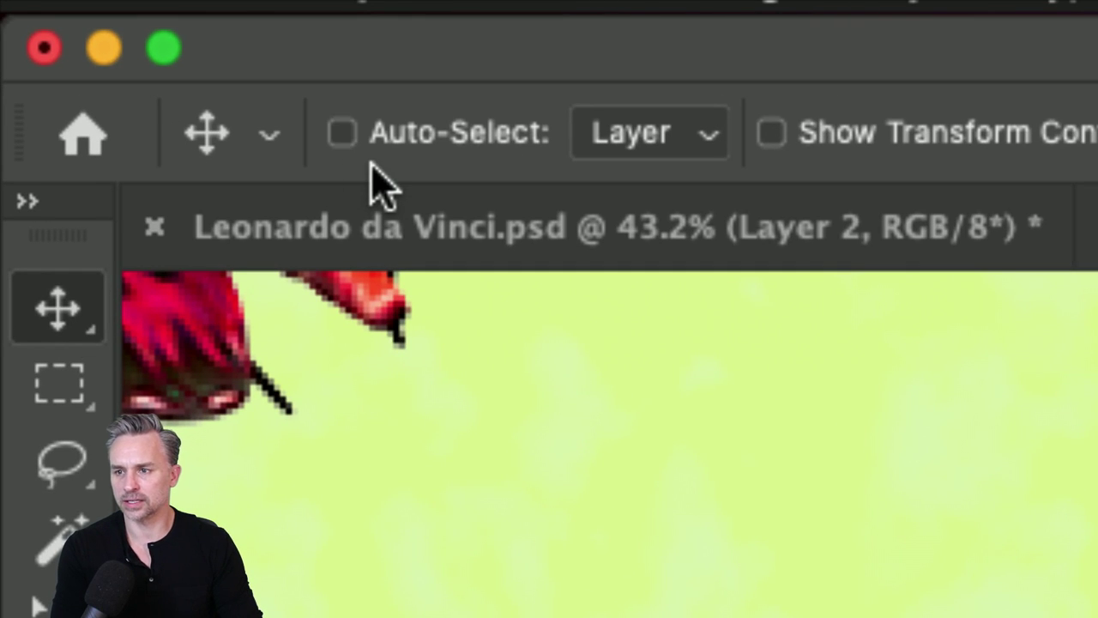
pyautogui.press('super')
pyautogui.press('super')
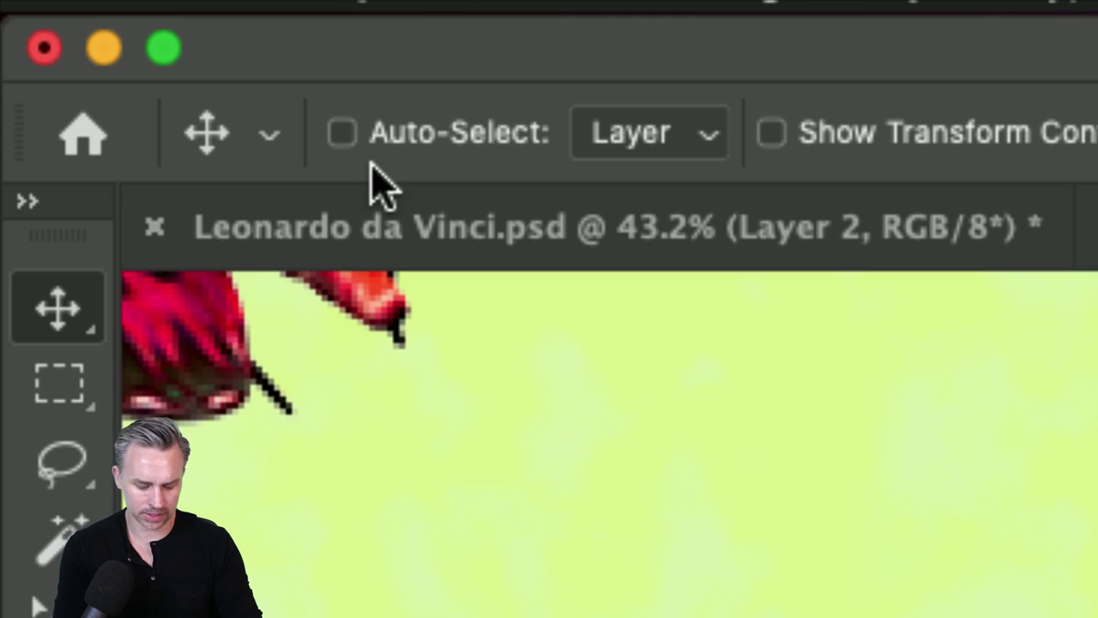
pyautogui.hotkey('ctrl', 'shift', 'Tab')
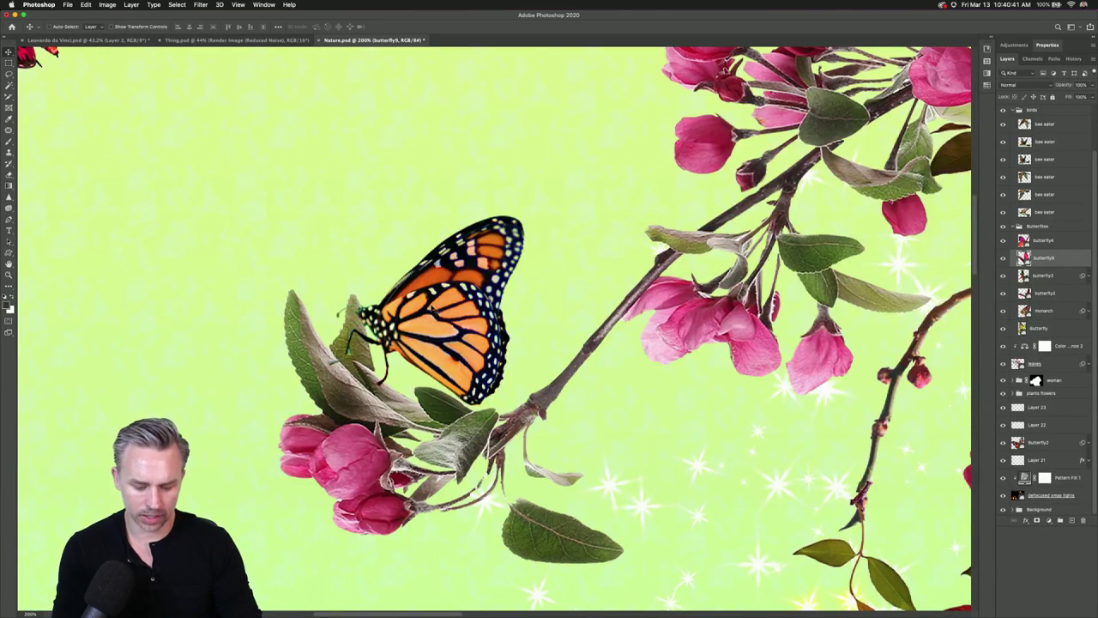
pyautogui.keyDown('super'); pyautogui.click(438, 312); pyautogui.keyUp('super')
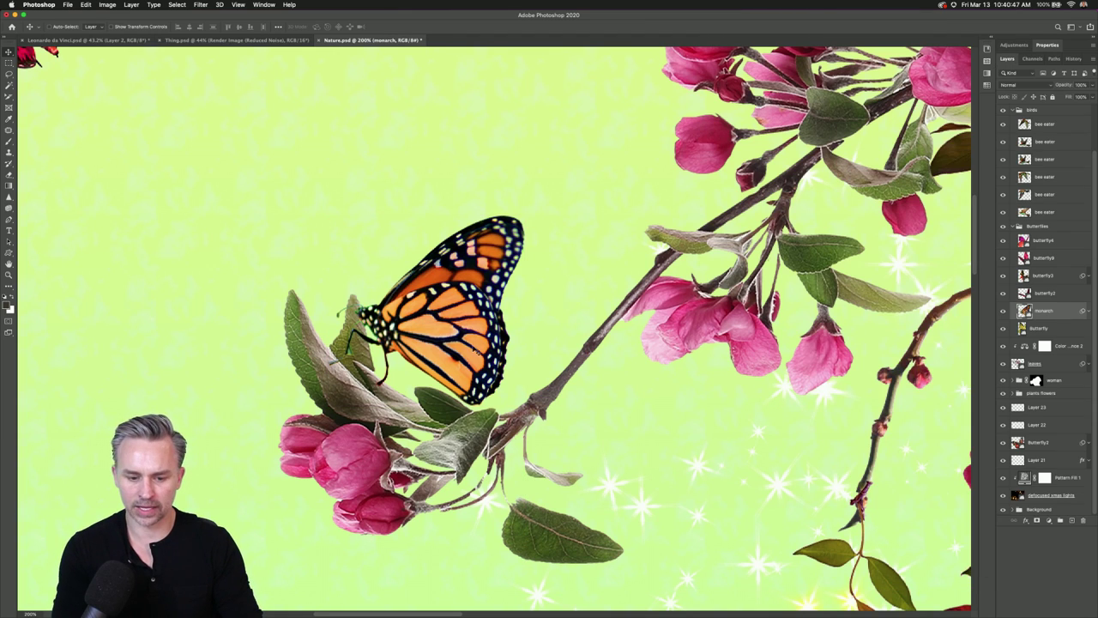
pyautogui.moveTo(431, 340); pyautogui.dragTo(615, 505)
pyautogui.scroll(-3, 338, 121)
pyautogui.hscroll(4, 338, 121)
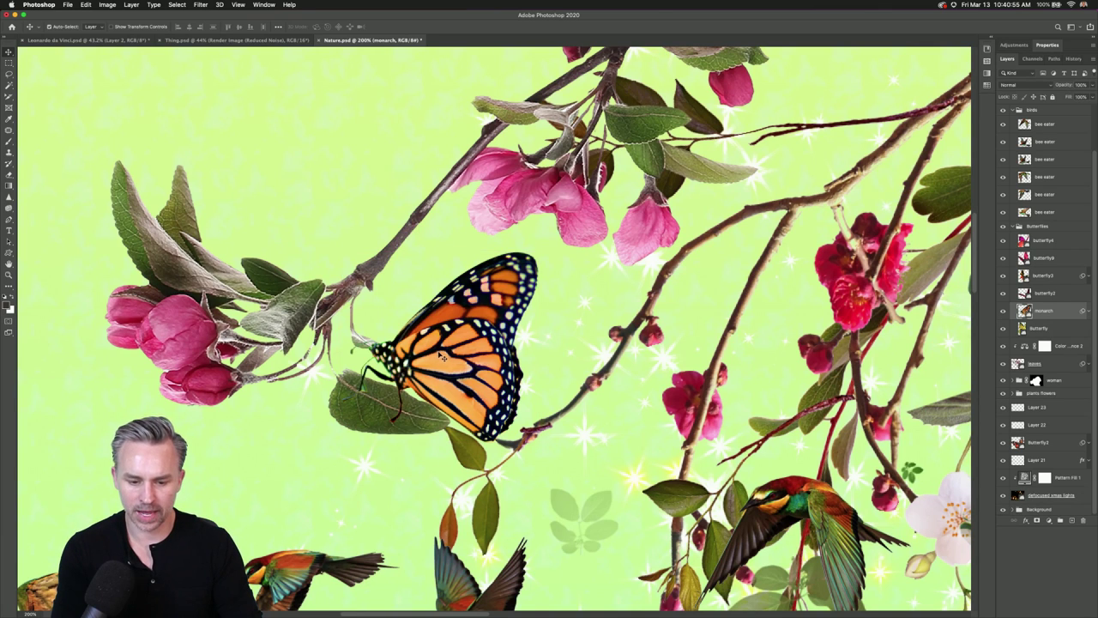
pyautogui.moveTo(441, 356); pyautogui.dragTo(257, 219)
# Select the lowest bee eater layer and zoom in on its contents.
pyautogui.hscroll(-5, 343, 228)
pyautogui.scroll(-1, 344, 228)
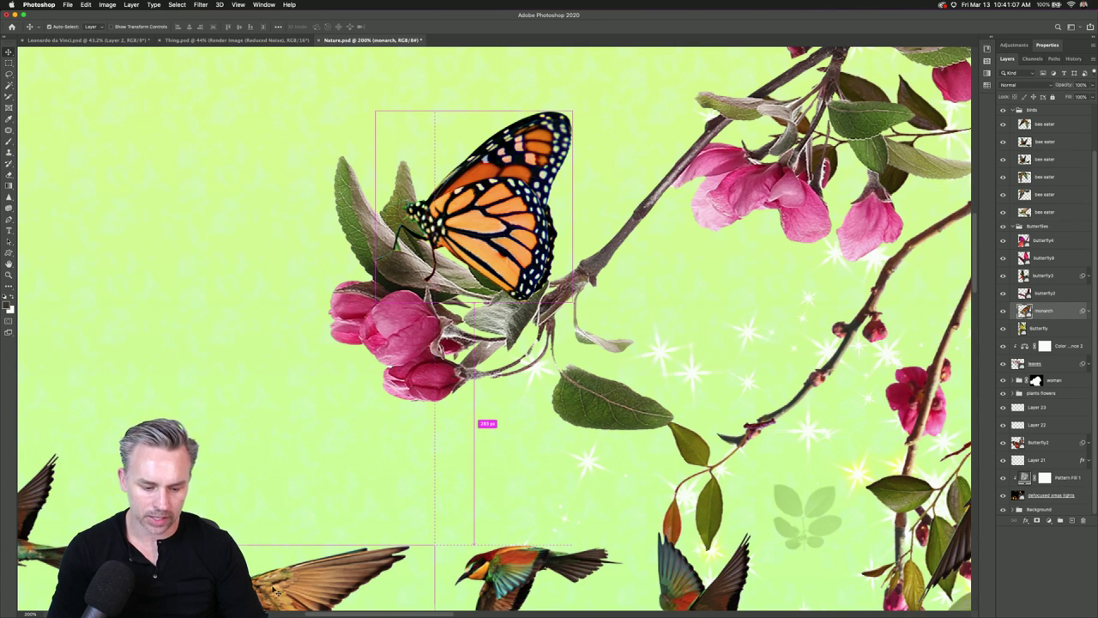
pyautogui.keyDown('ctrl'); pyautogui.click(360, 574); pyautogui.keyUp('ctrl')
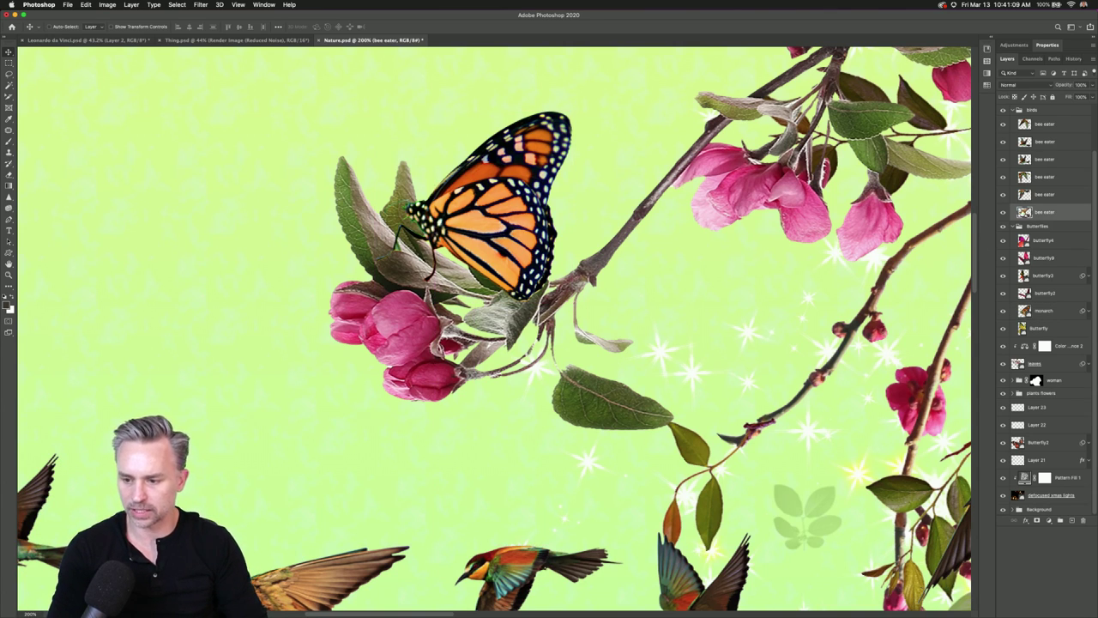
pyautogui.keyDown('alt'); pyautogui.click(1024, 212); pyautogui.keyUp('alt')
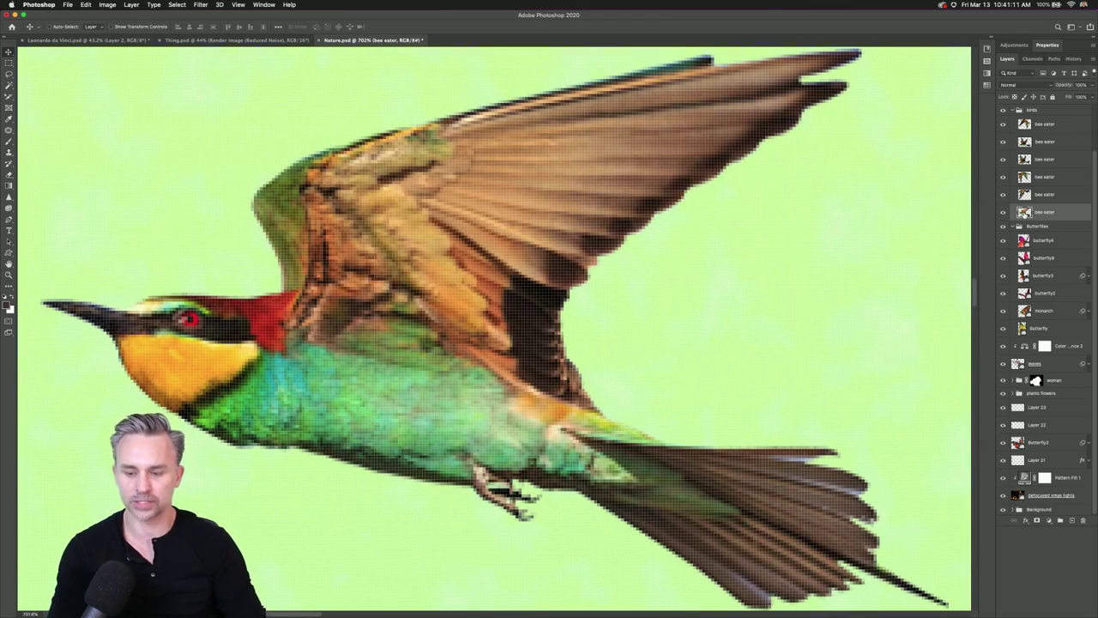
# Zoom to 100%, then fit Nature.psd in the window, and switch to the Path Selection tool.
pyautogui.press('super+1')
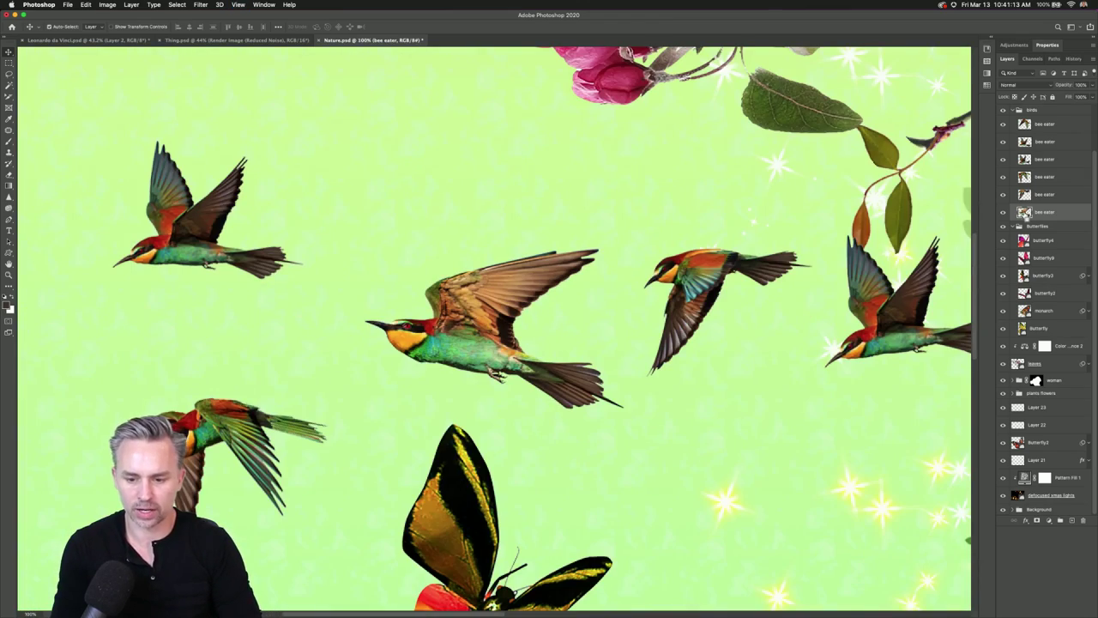
pyautogui.press('super+0')
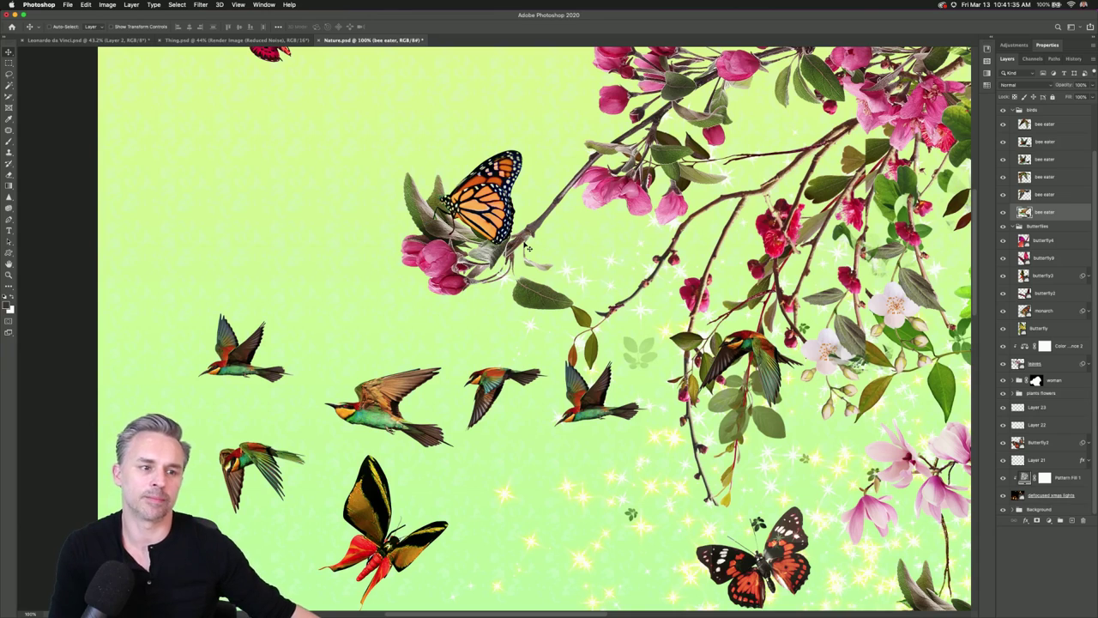
pyautogui.press('a')
pyautogui.hscroll(8, 343, 197)
pyautogui.scroll(3, 150, 146)
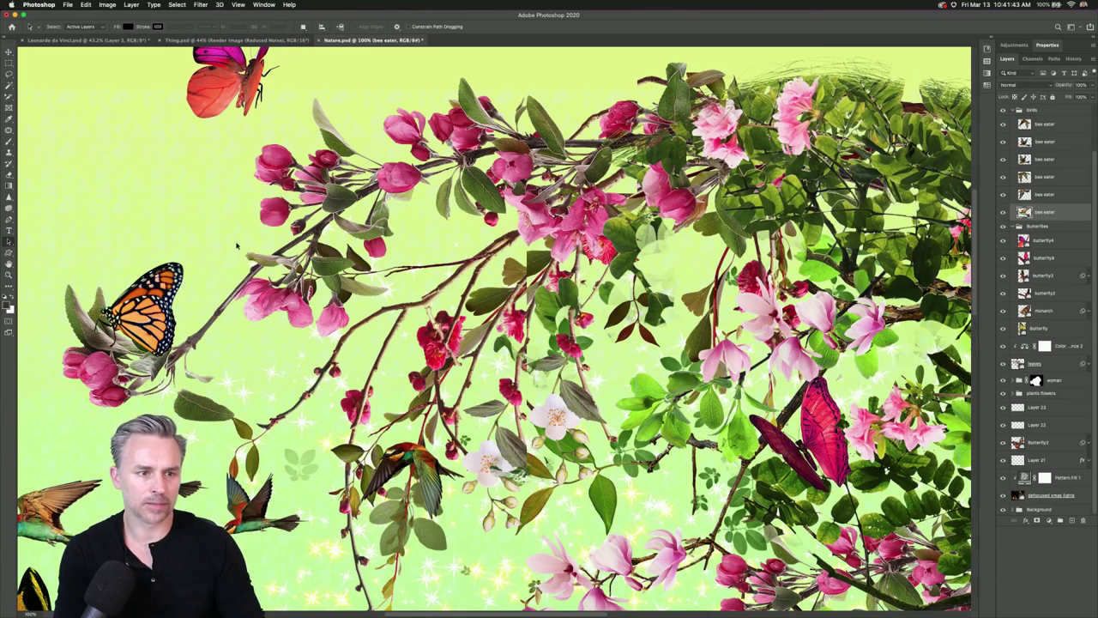
# Try the Brush and Slice tools and reset colours to default black and white.
pyautogui.press('b')
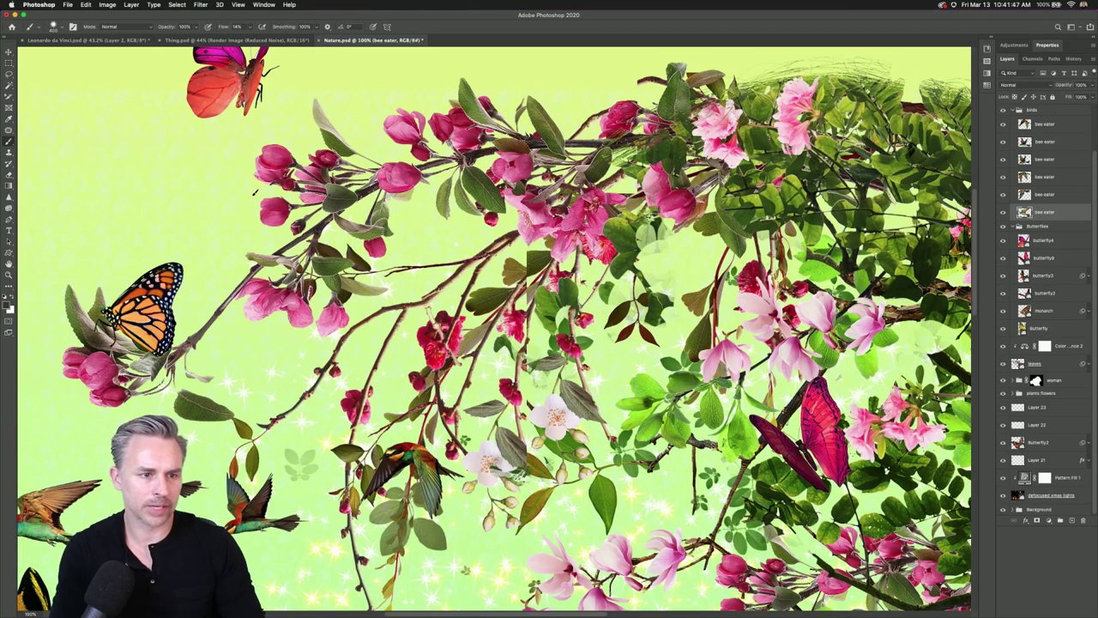
pyautogui.press('c')
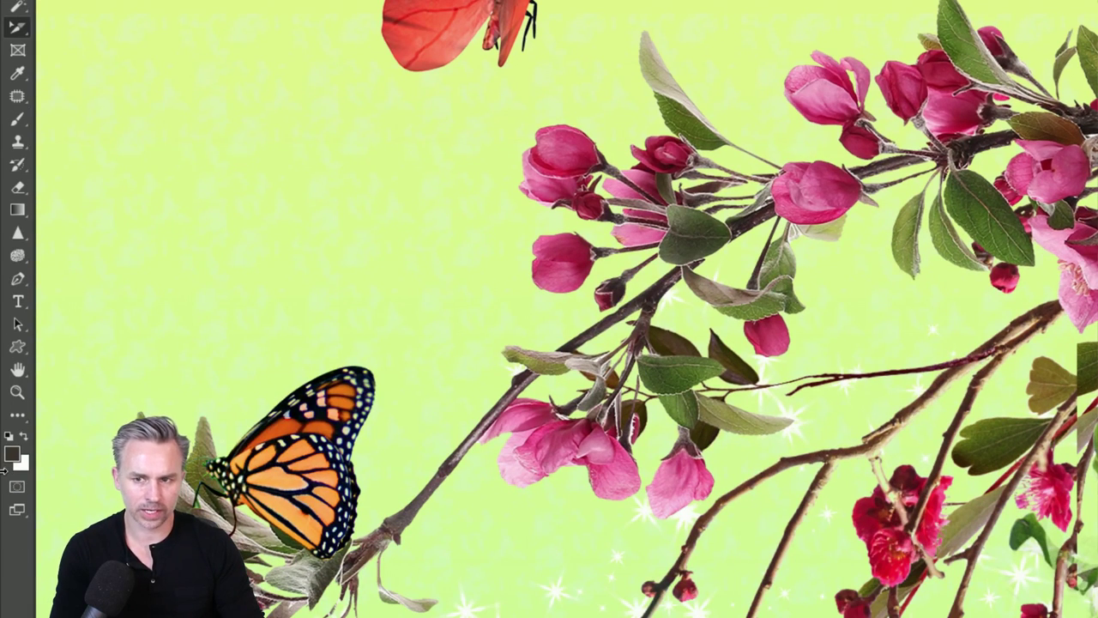
pyautogui.press('d')
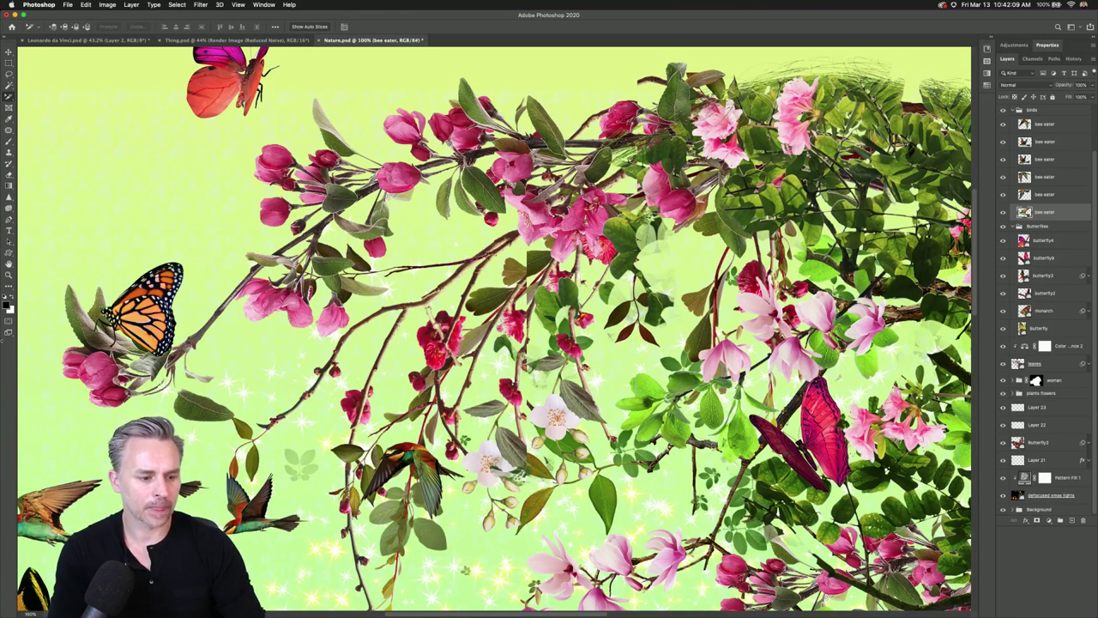
pyautogui.click(7, 304)
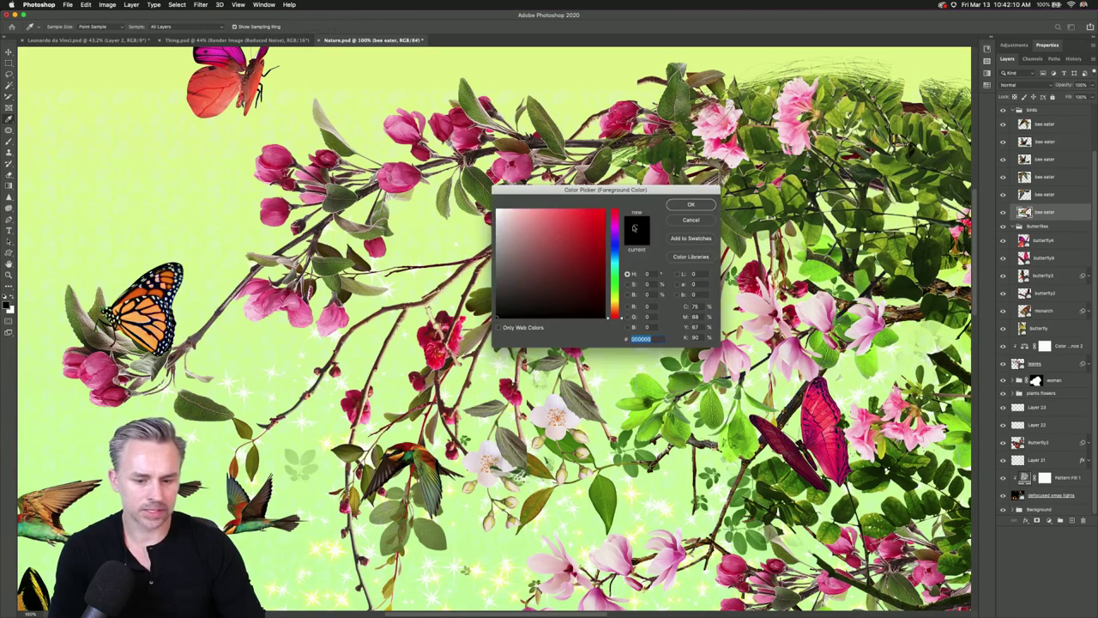
pyautogui.click(691, 221)
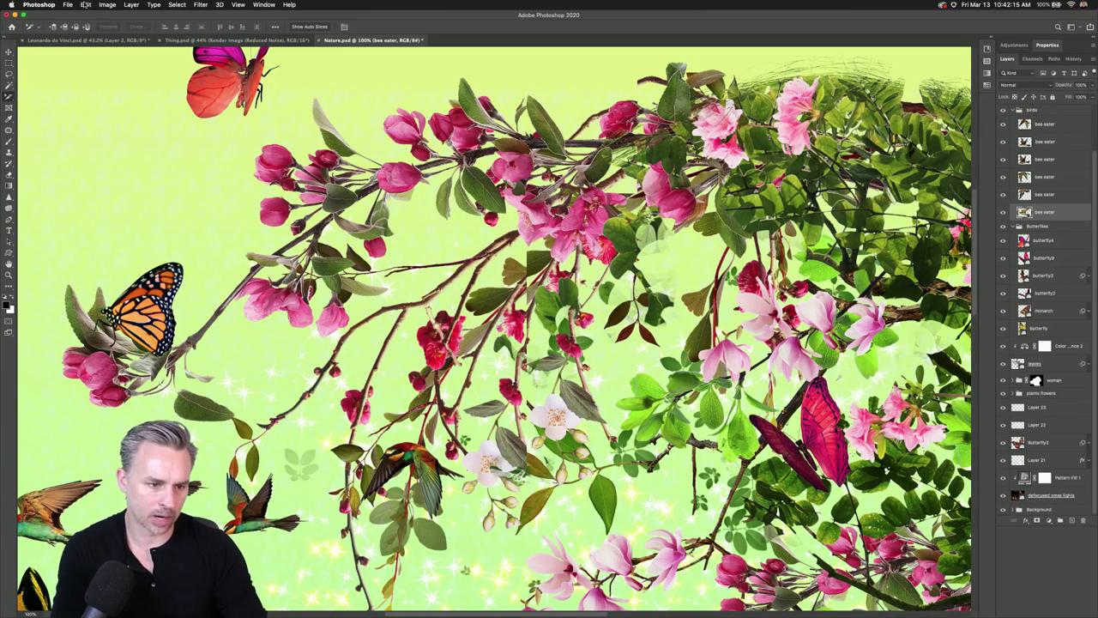
# Glance at the Image menu, undo, then move through the Type tool to Rectangular Marquee.
pyautogui.click(106, 4)
pyautogui.click(103, 4)
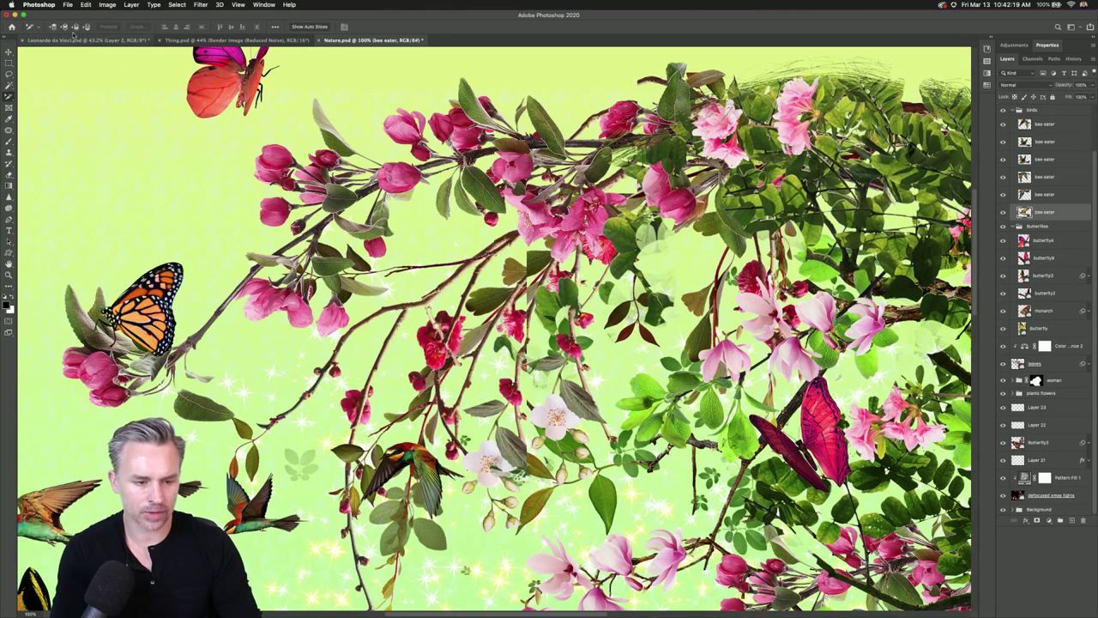
pyautogui.press('super+z')
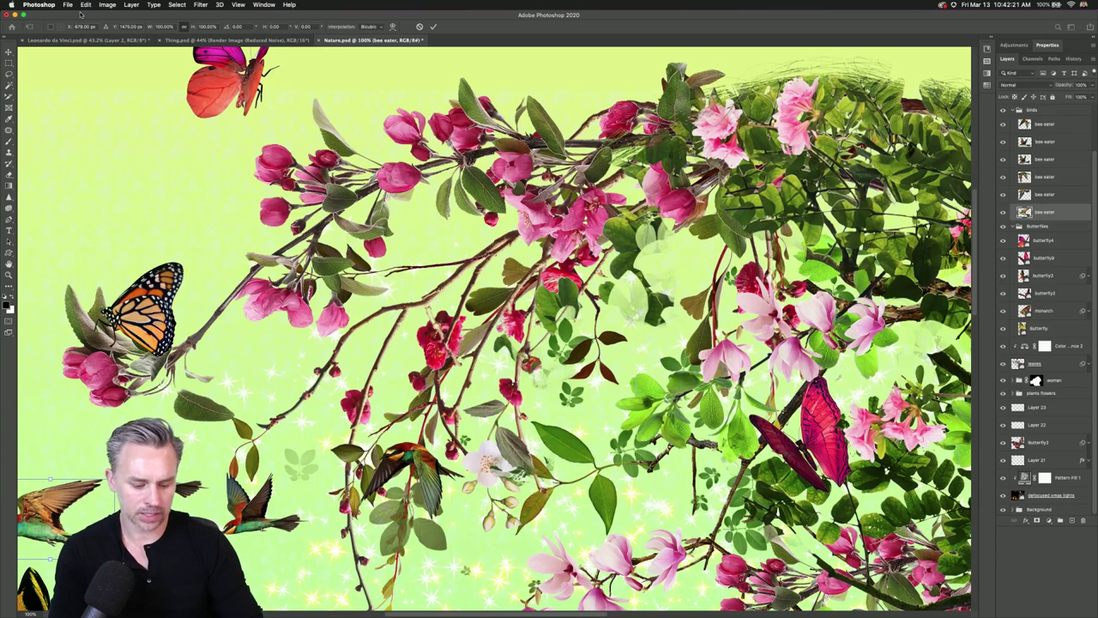
pyautogui.press('t')
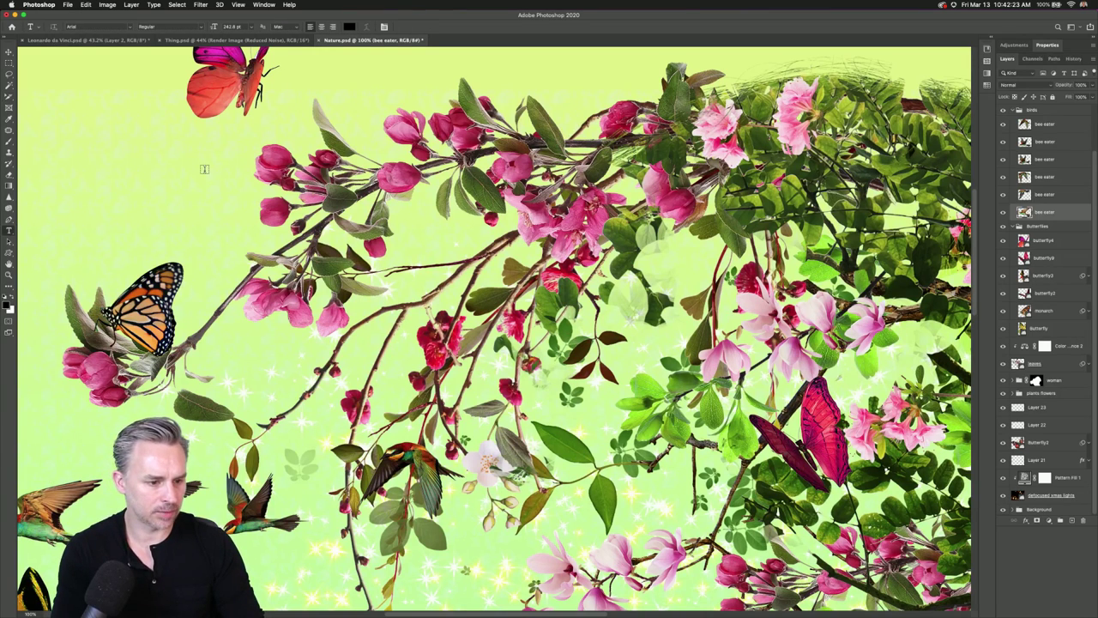
pyautogui.click(8, 63)
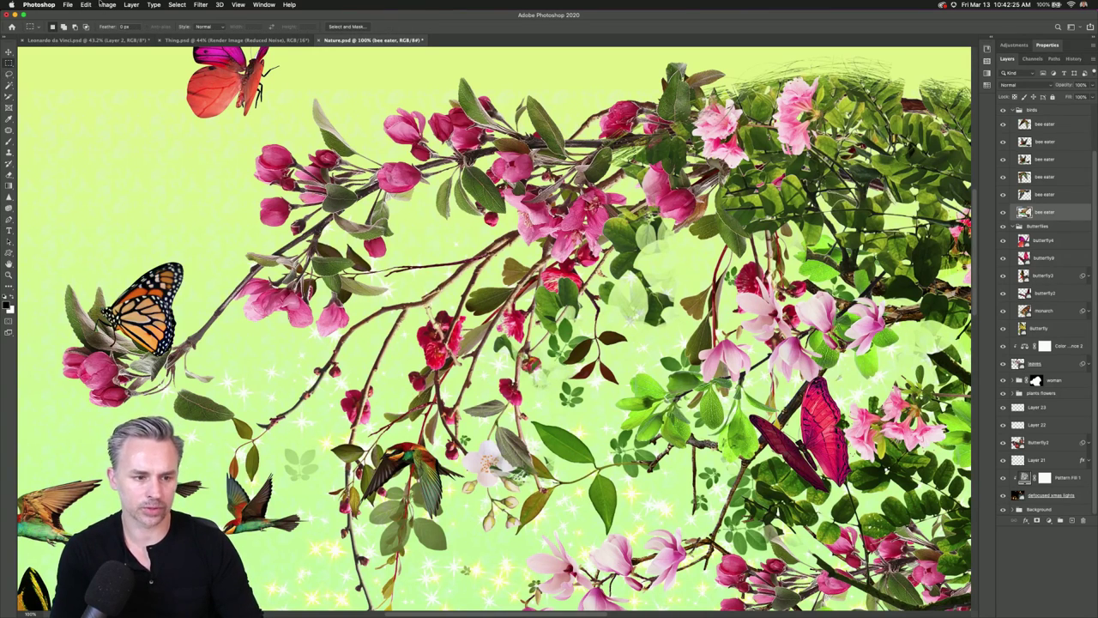
pyautogui.click(86, 4)
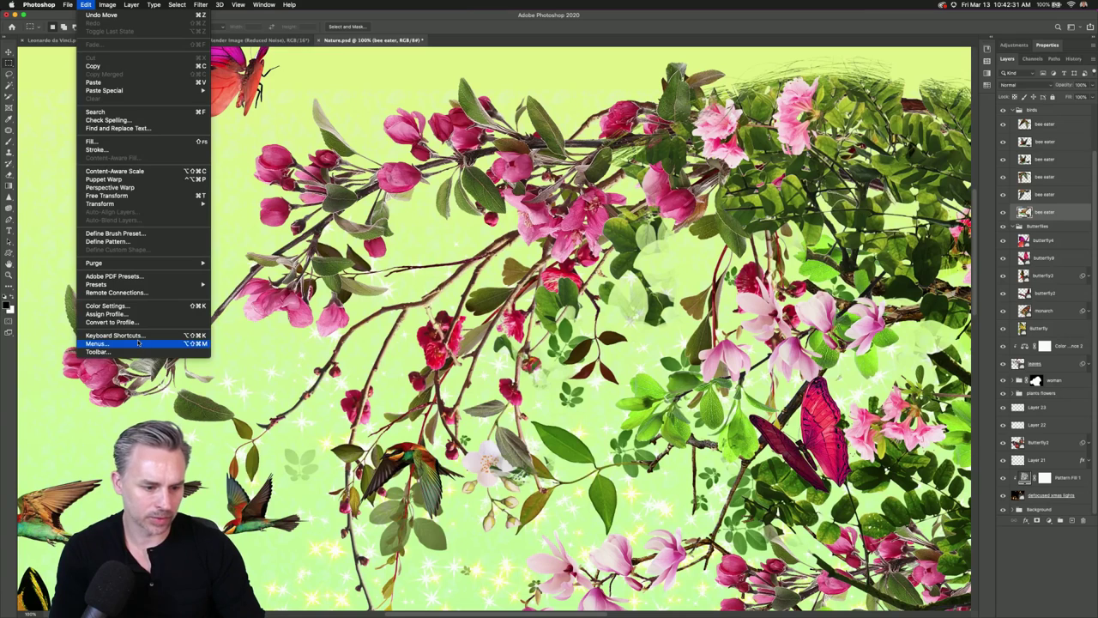
pyautogui.click(111, 335)
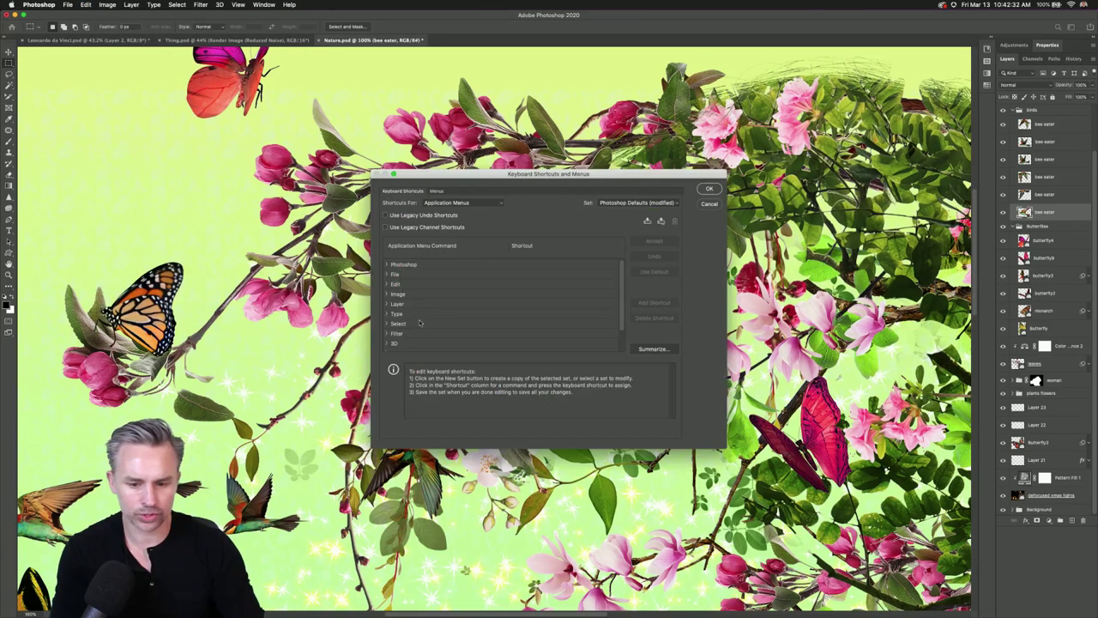
pyautogui.click(387, 275)
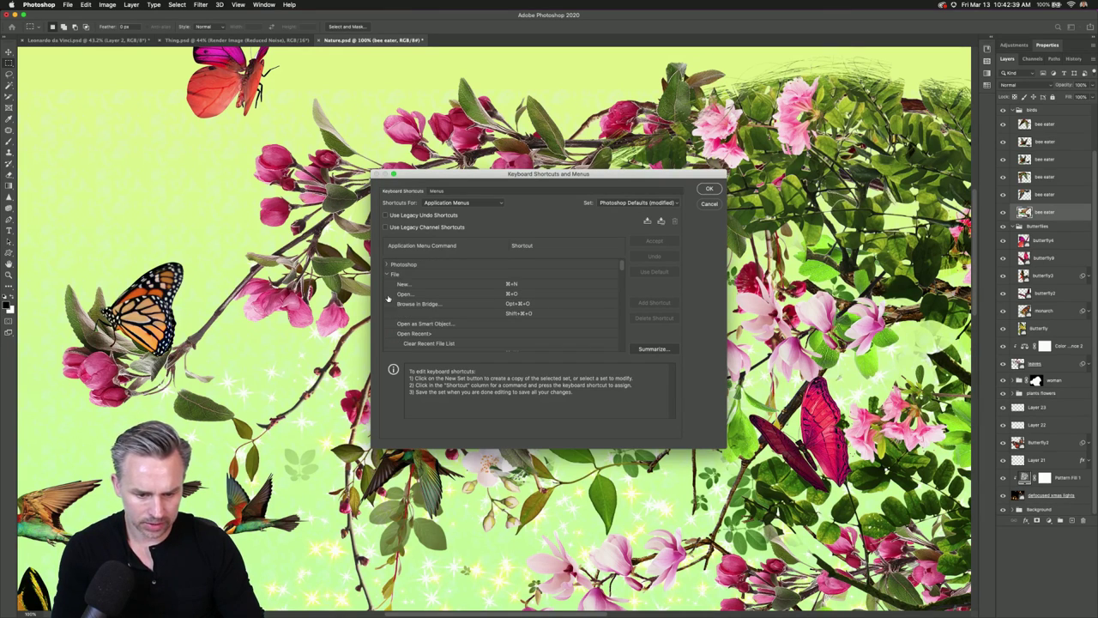
pyautogui.click(388, 275)
pyautogui.click(388, 284)
pyautogui.scroll(-3, 397, 292)
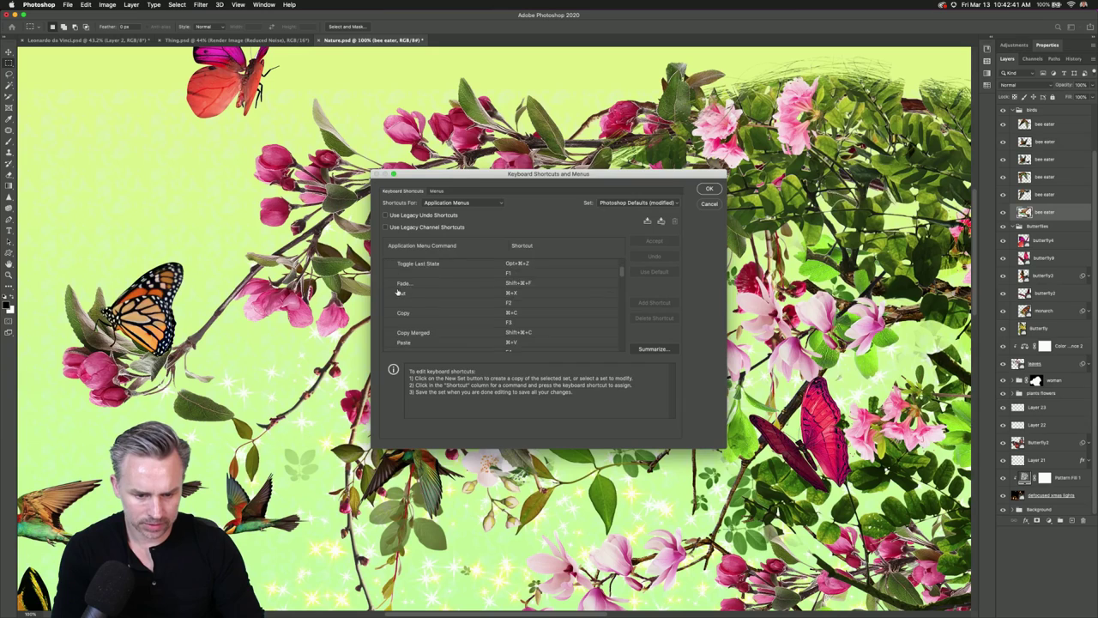
pyautogui.scroll(-5, 397, 292)
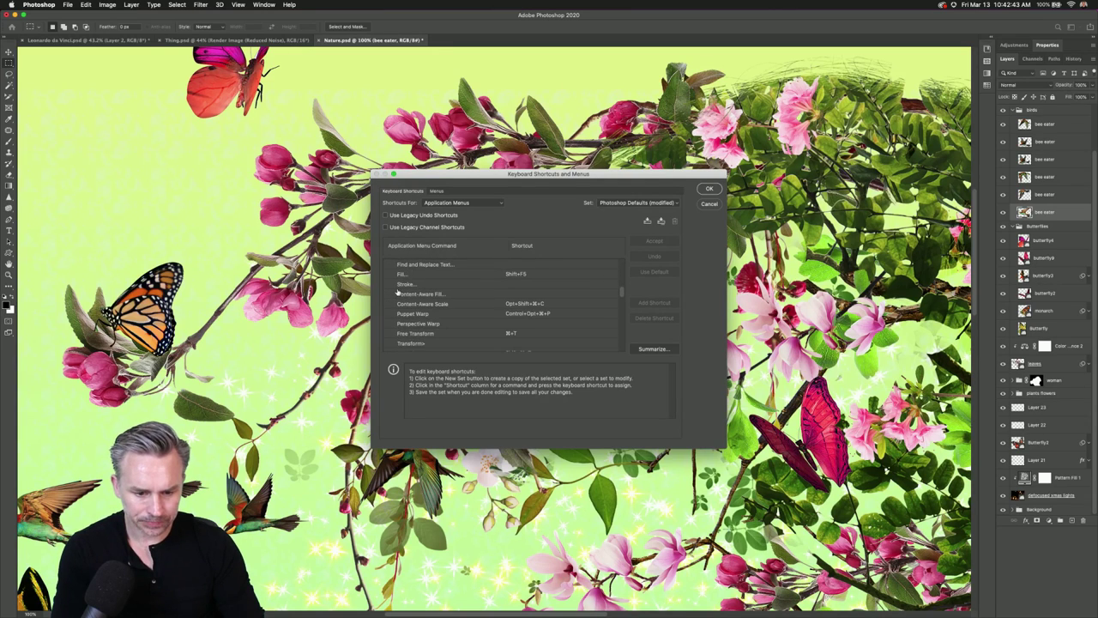
pyautogui.click(401, 274)
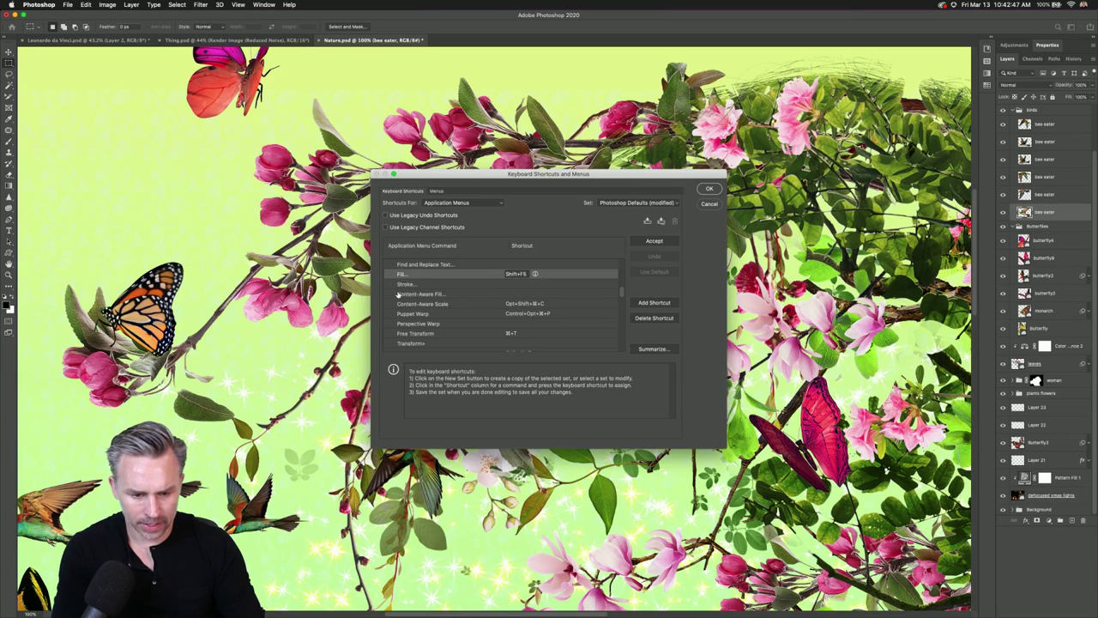
pyautogui.scroll(-3, 399, 295)
pyautogui.scroll(-2, 399, 295)
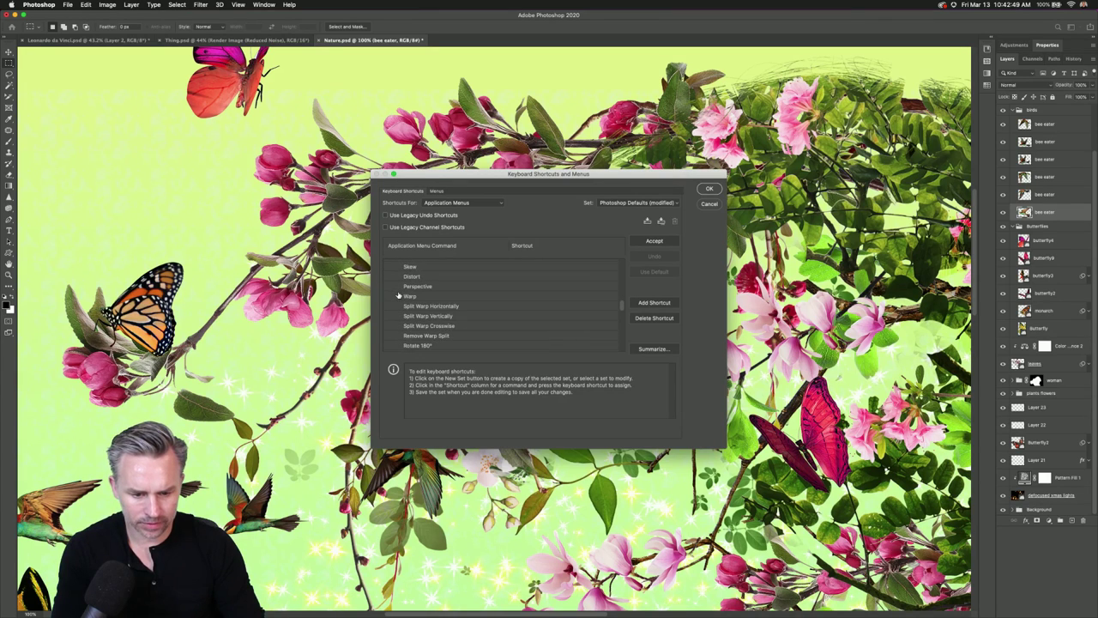
pyautogui.scroll(-2, 398, 296)
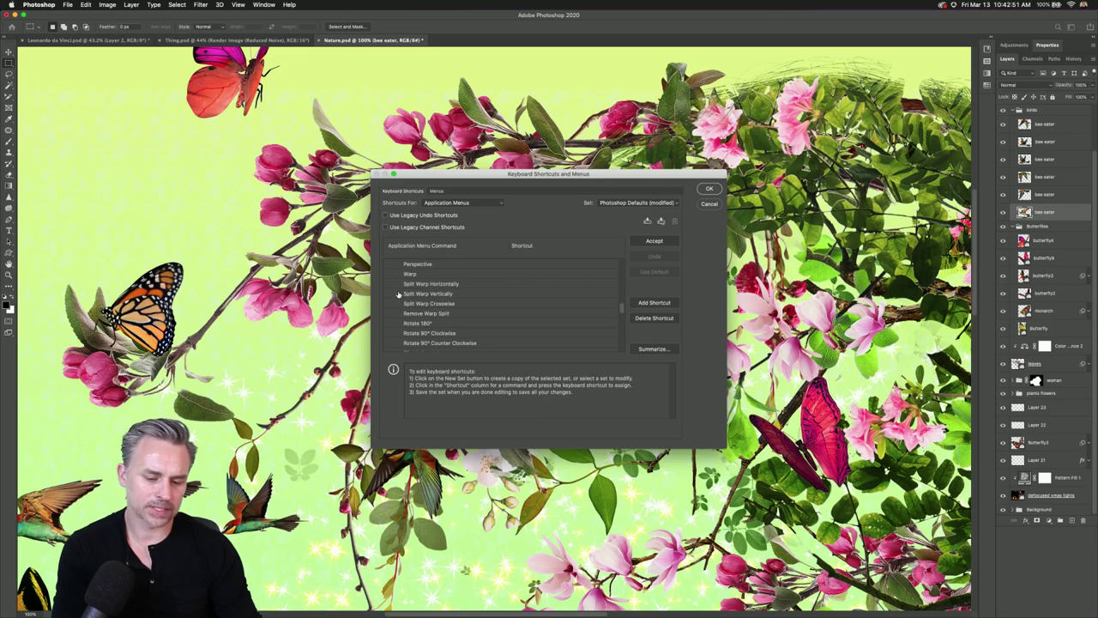
pyautogui.scroll(6, 450, 305)
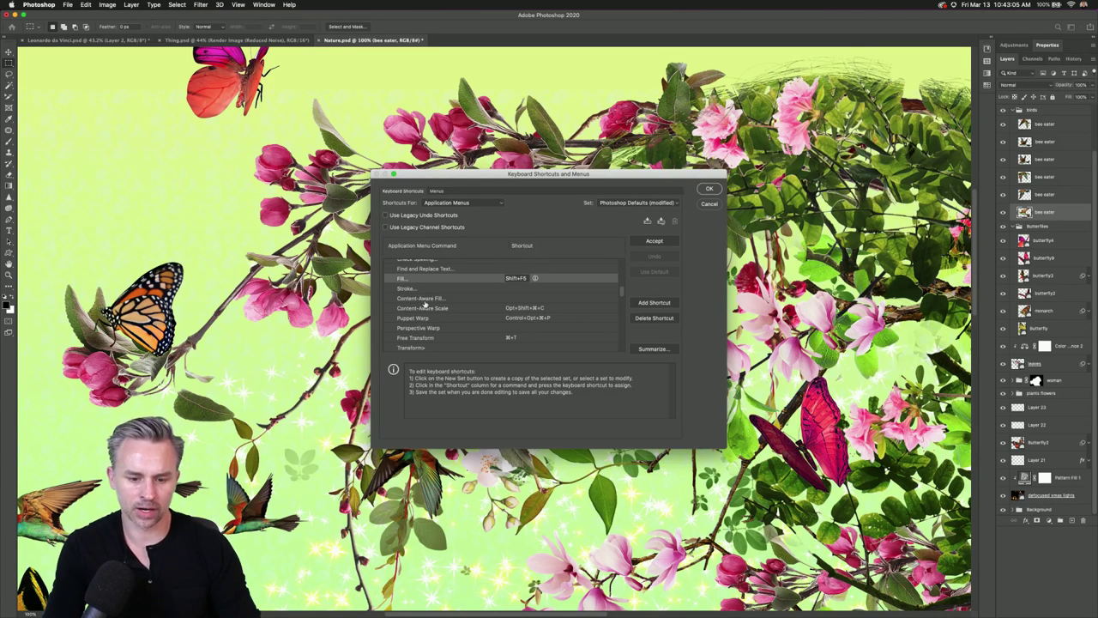
pyautogui.click(477, 318)
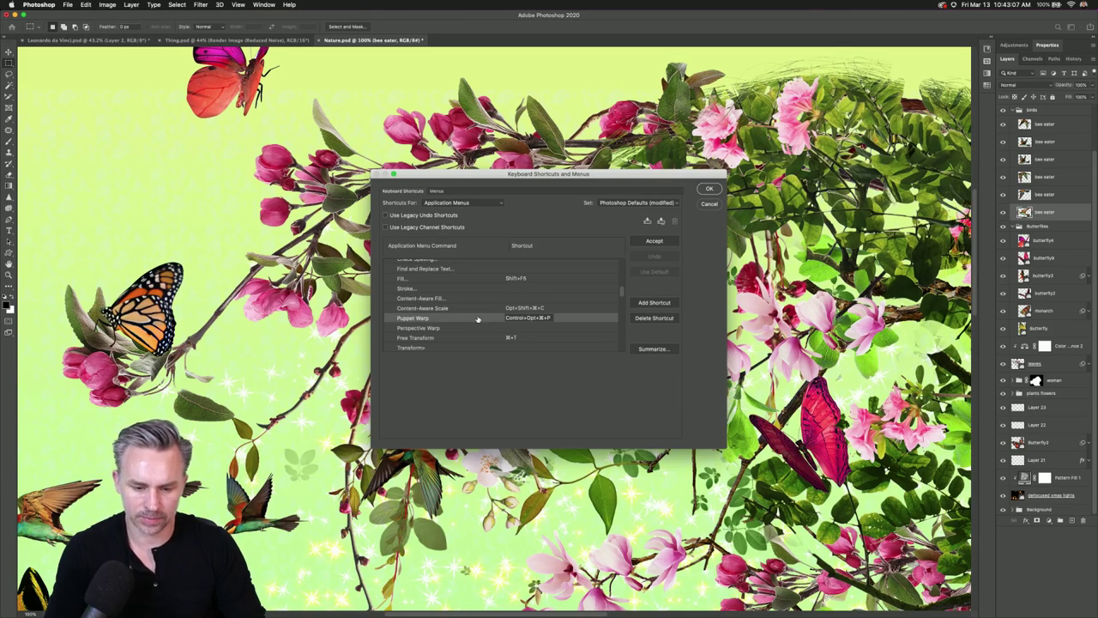
pyautogui.click(521, 308)
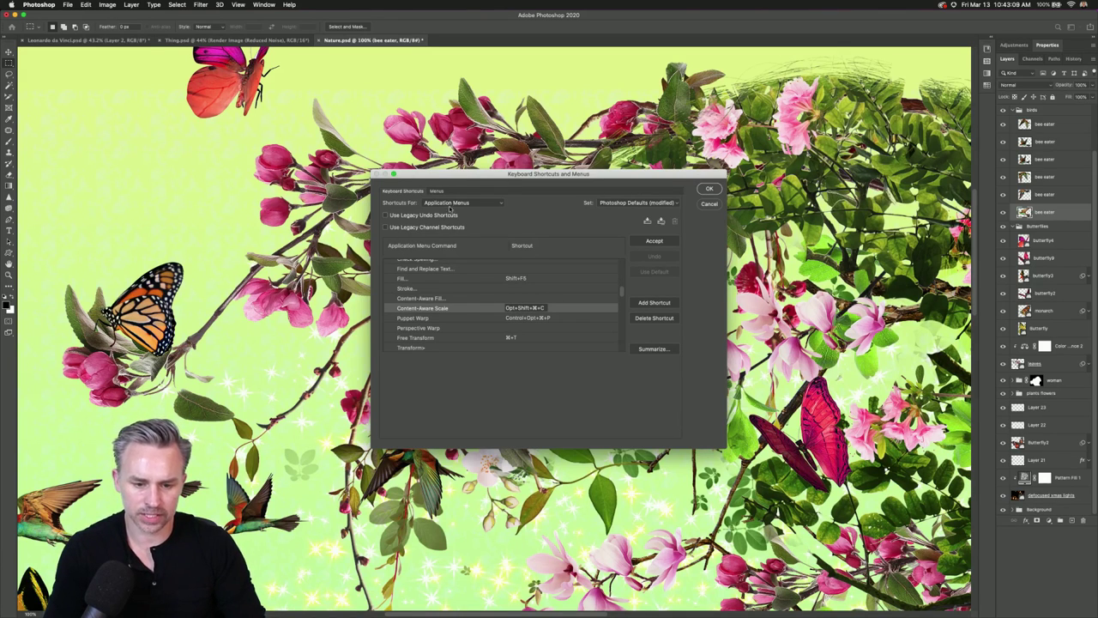
pyautogui.press('Escape')
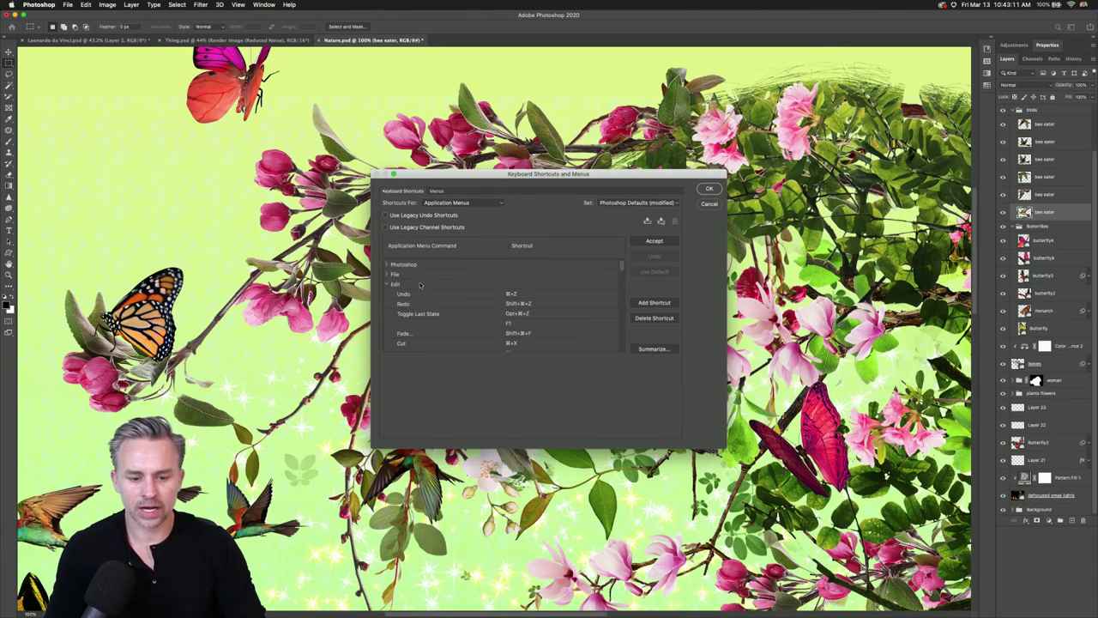
pyautogui.click(709, 204)
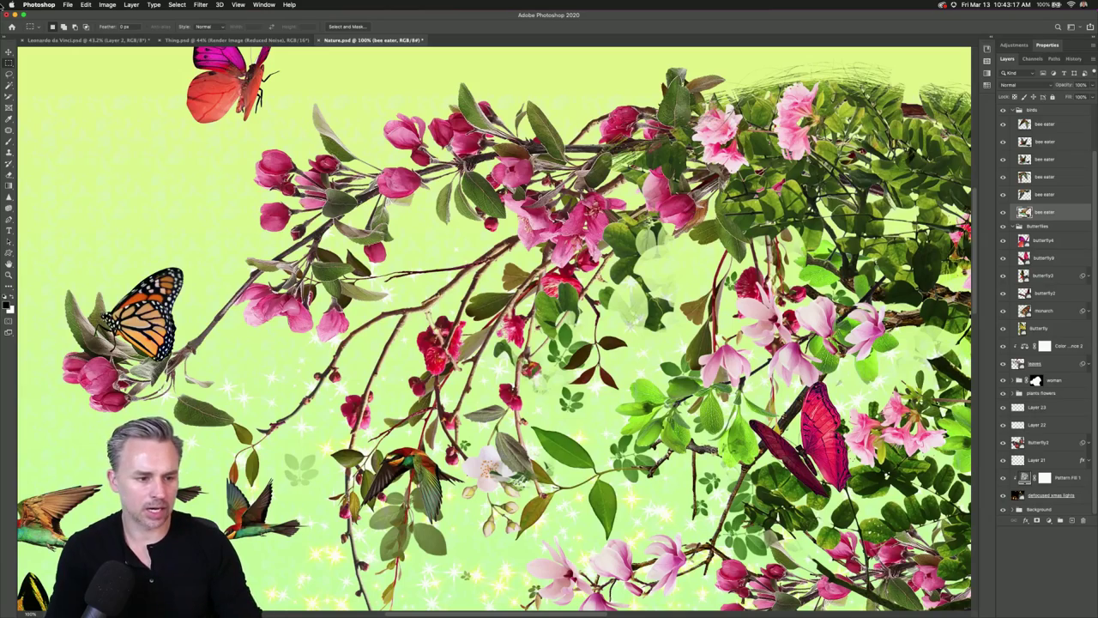
# Fit Nature.psd to the window and flip through Thing and Leonardo tabs back to Nature.
pyautogui.press('super+0')
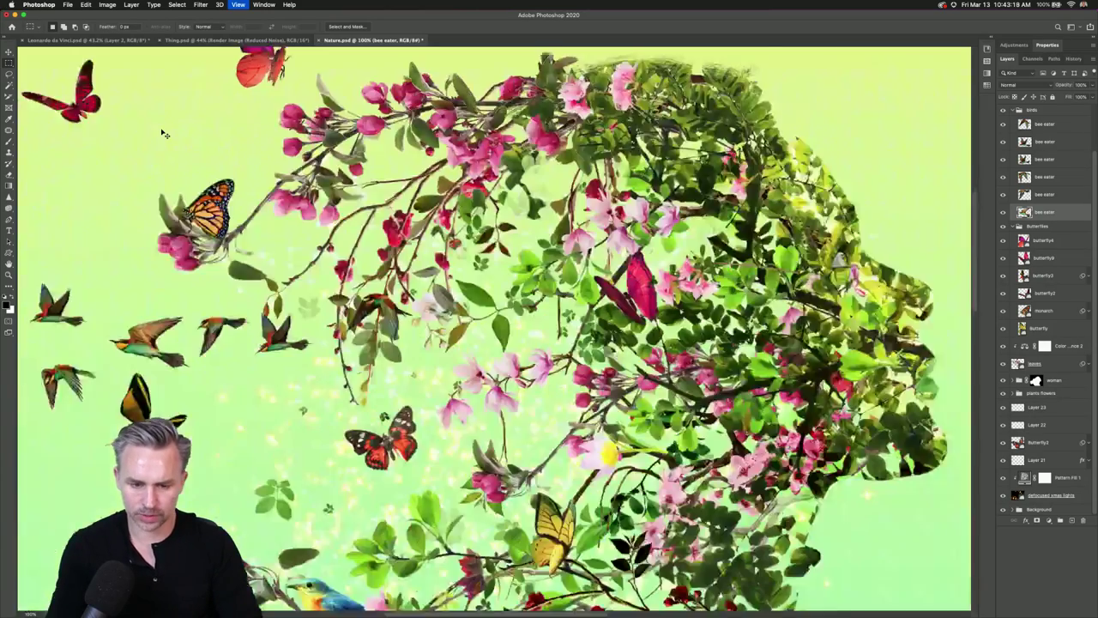
pyautogui.click(253, 41)
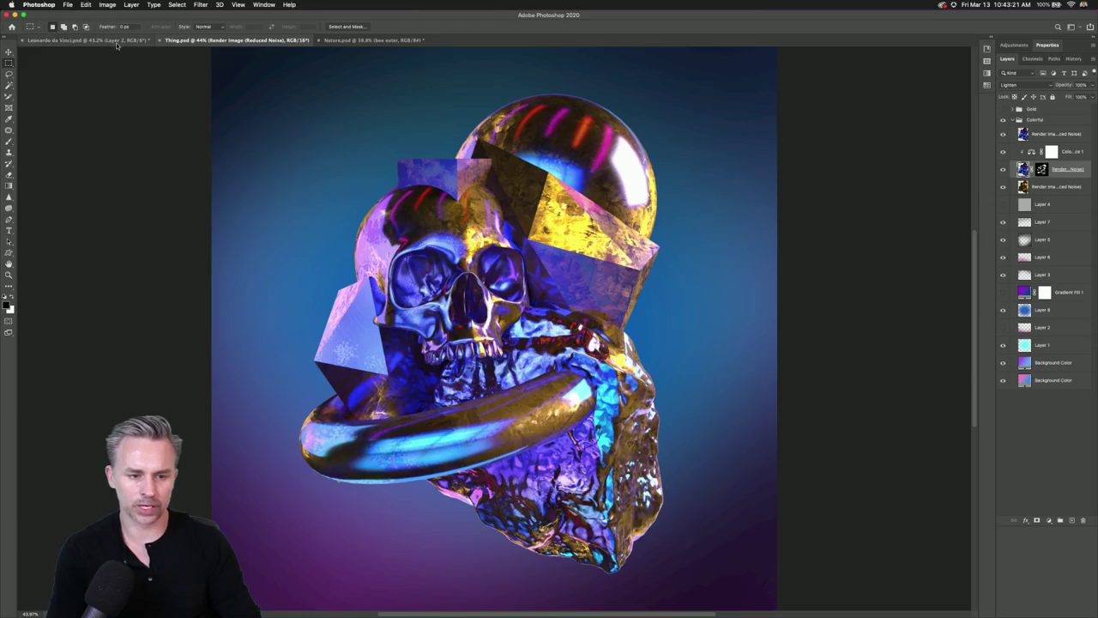
pyautogui.click(86, 40)
pyautogui.click(236, 41)
pyautogui.click(333, 42)
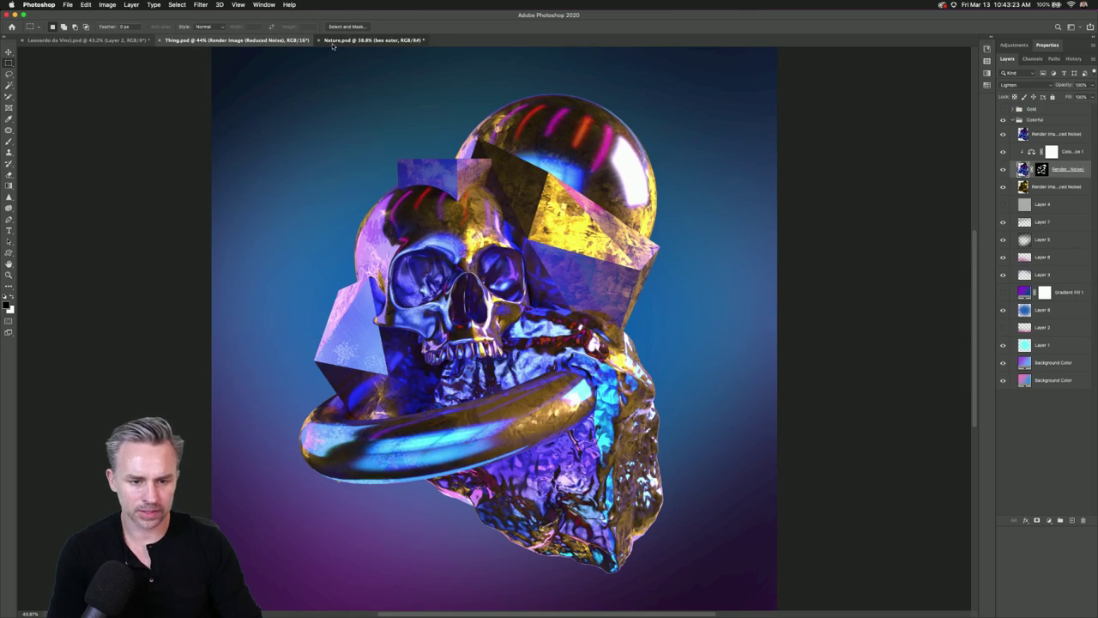
# Bring up the Window > Arrange document arrangement options.
pyautogui.click(271, 4)
pyautogui.moveTo(264, 23)
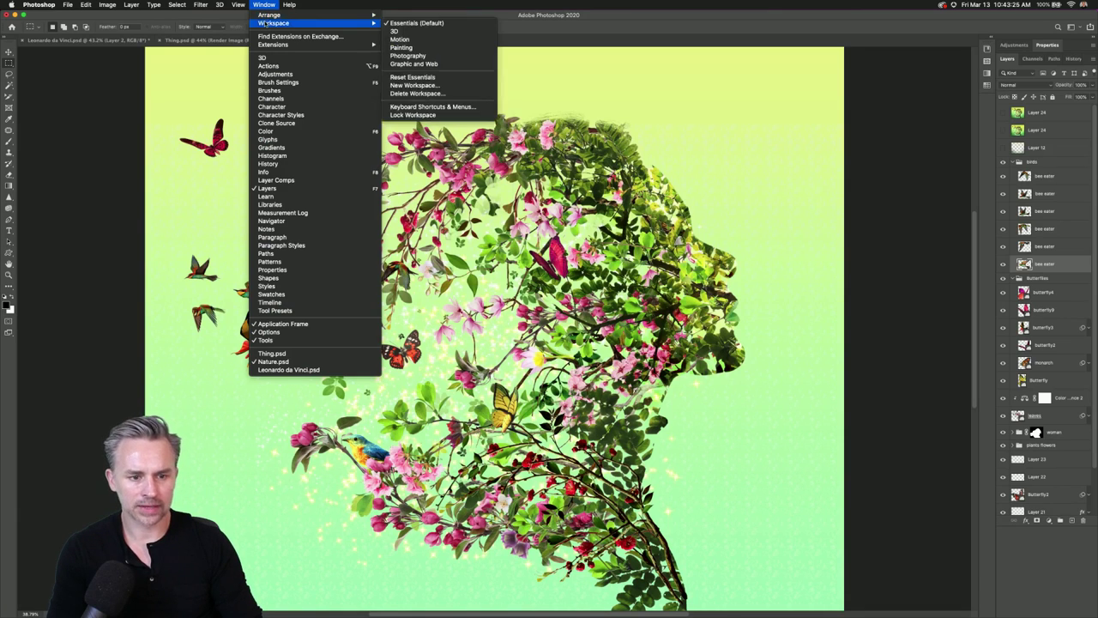
pyautogui.moveTo(297, 17)
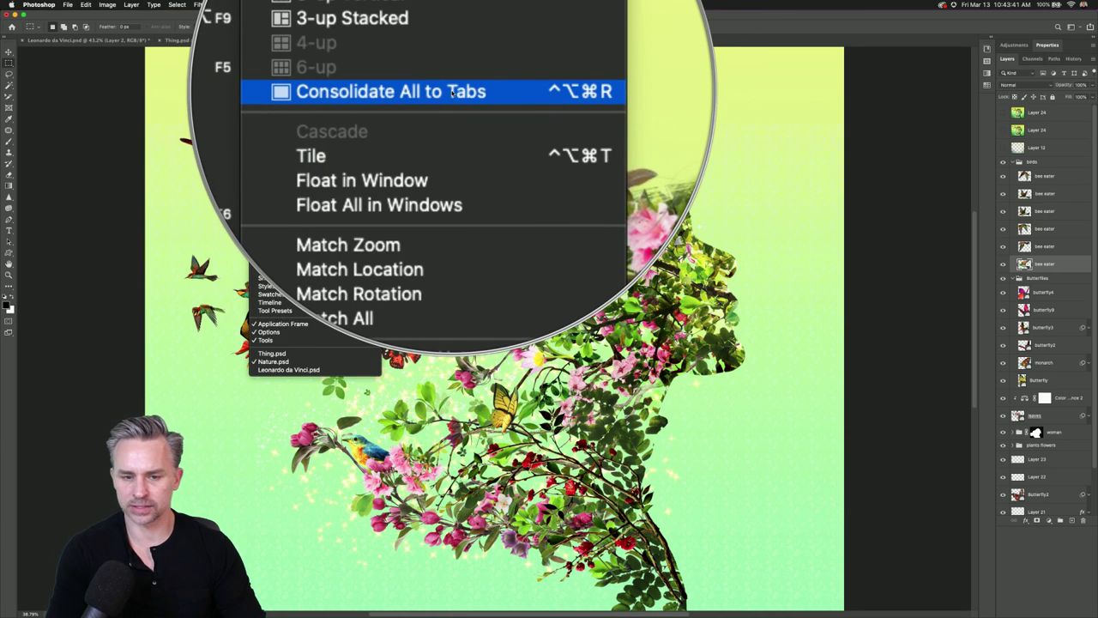
# Consolidate documents to tabs, tile them side by side, then regroup them into tabs.
pyautogui.click(463, 91)
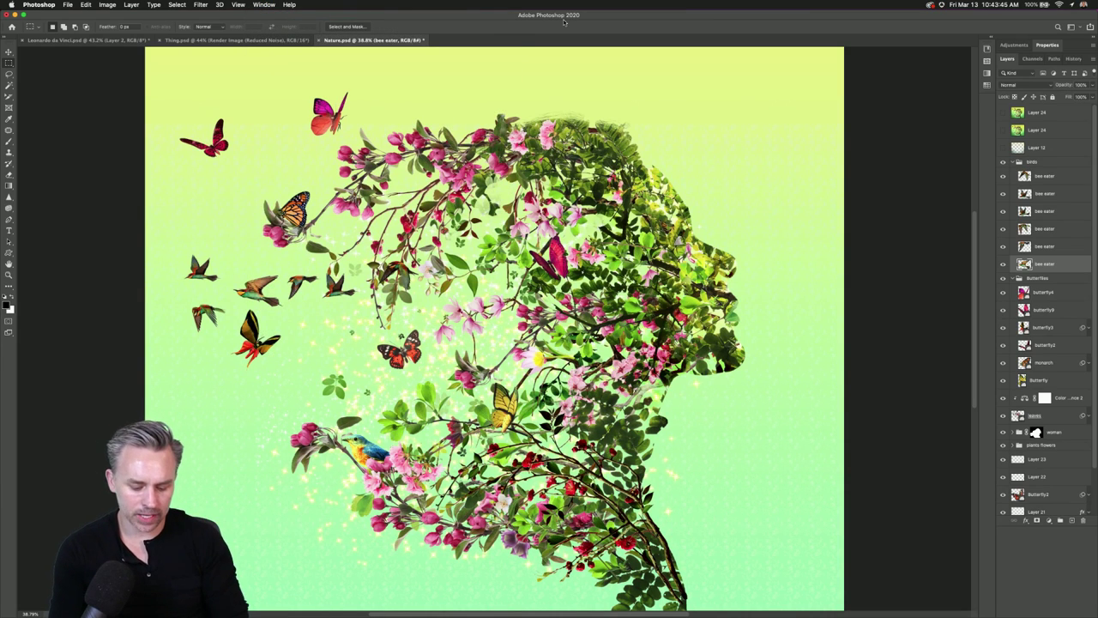
pyautogui.click(264, 4)
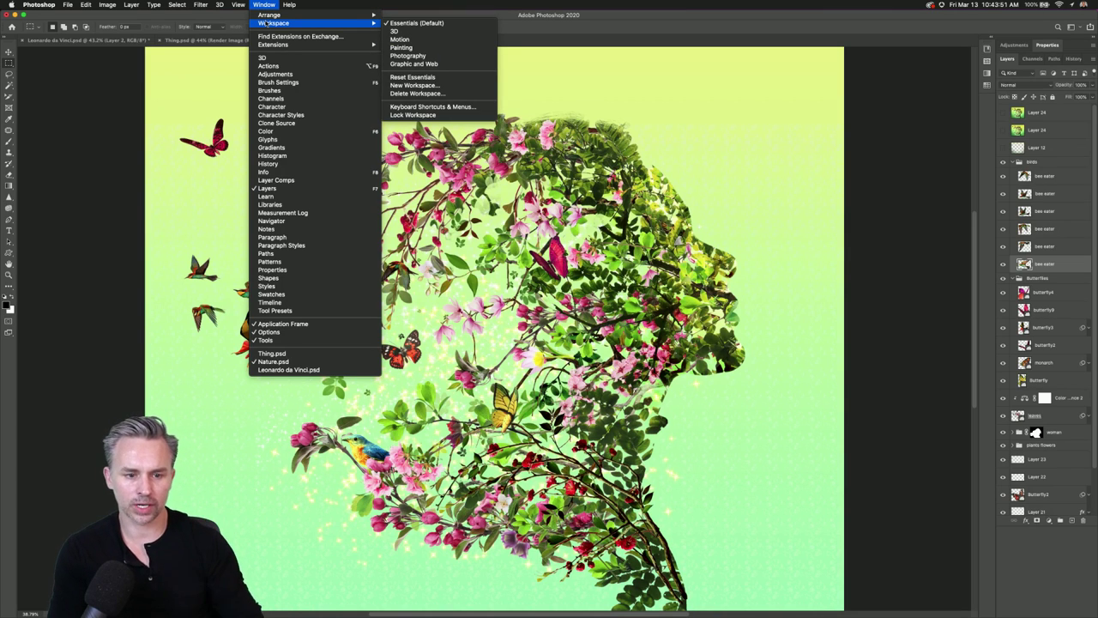
pyautogui.moveTo(340, 17)
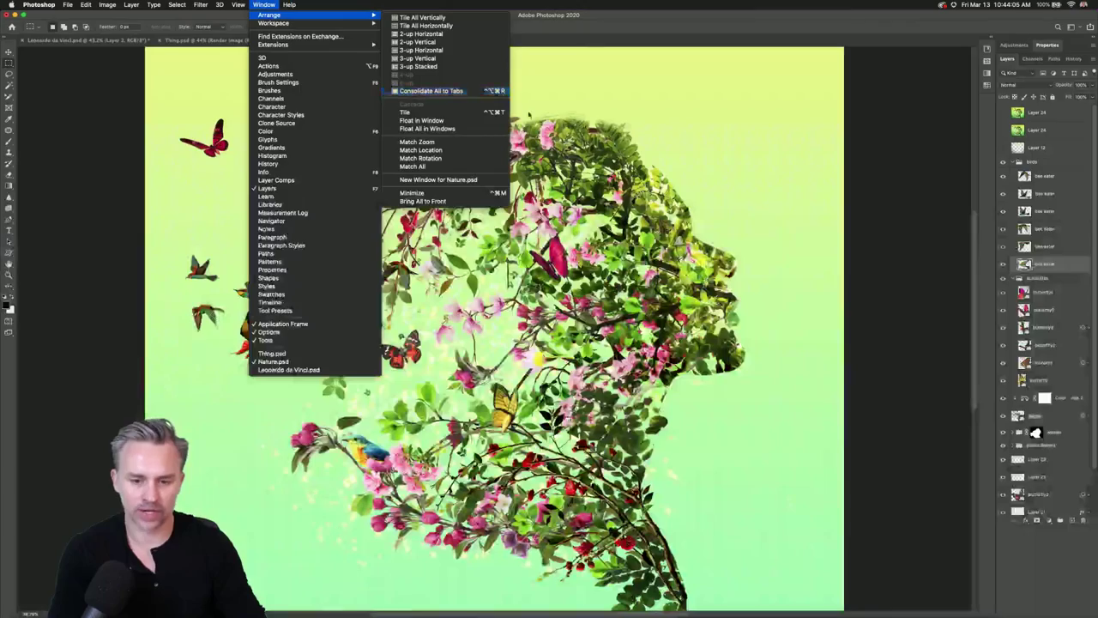
pyautogui.click(600, 102)
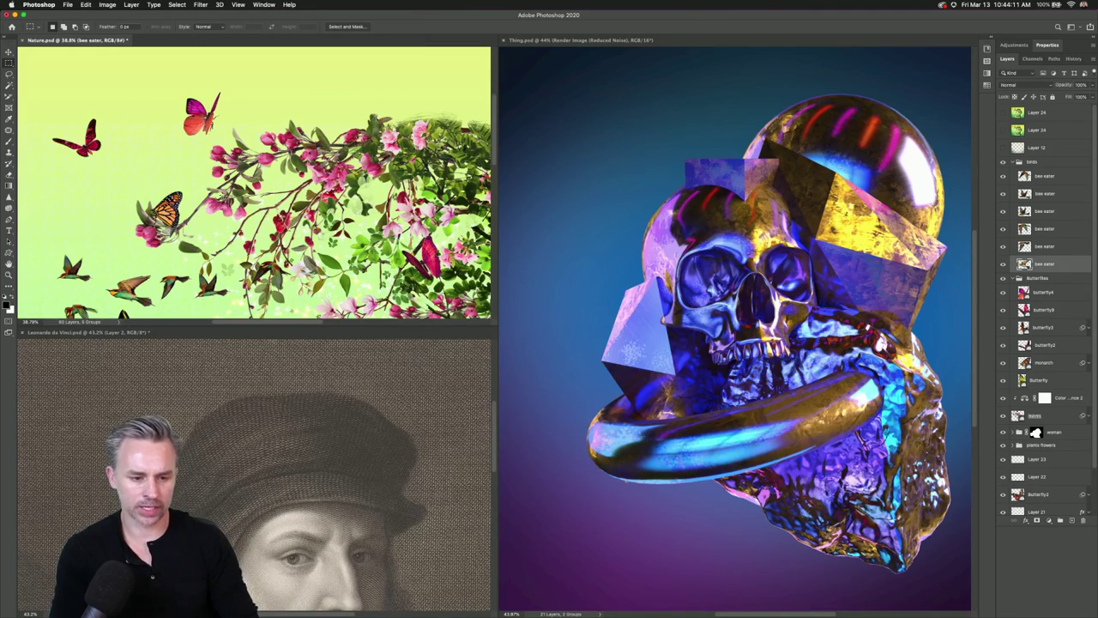
pyautogui.press('super+alt+shift+t')
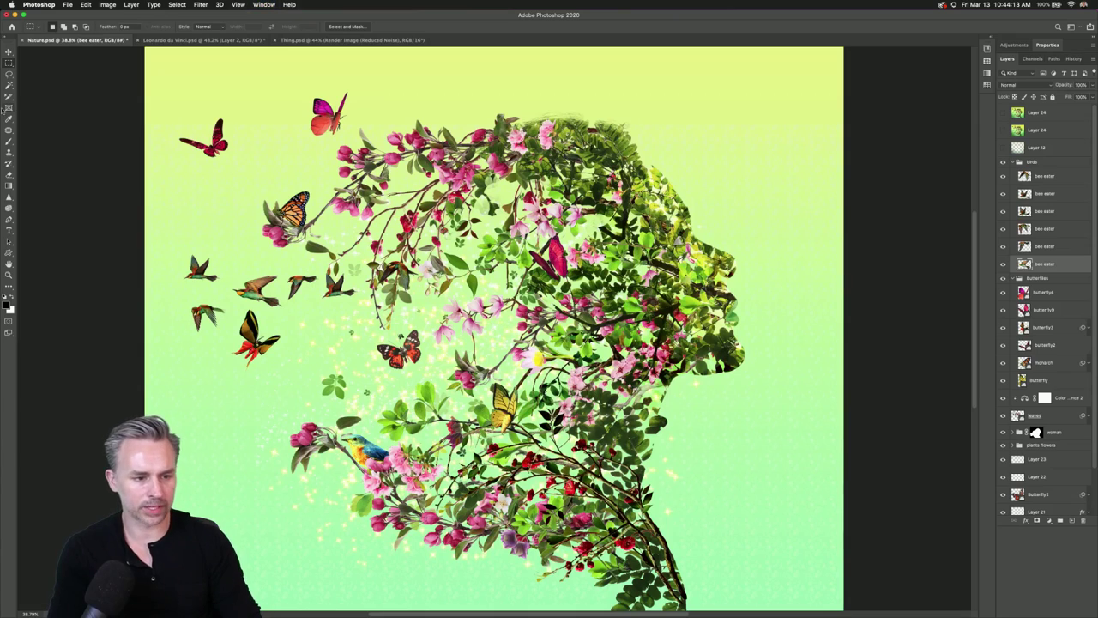
pyautogui.click(9, 53)
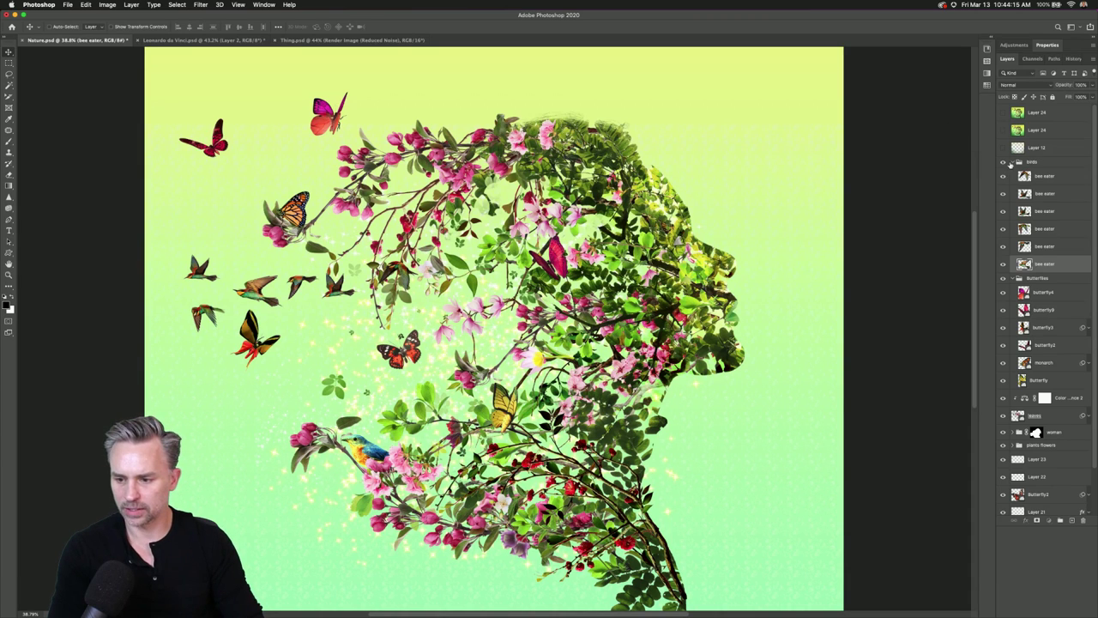
# Tile documents, drag the birds group into Leonardo da Vinci.psd below plants flowers, then retab.
pyautogui.click(1014, 163)
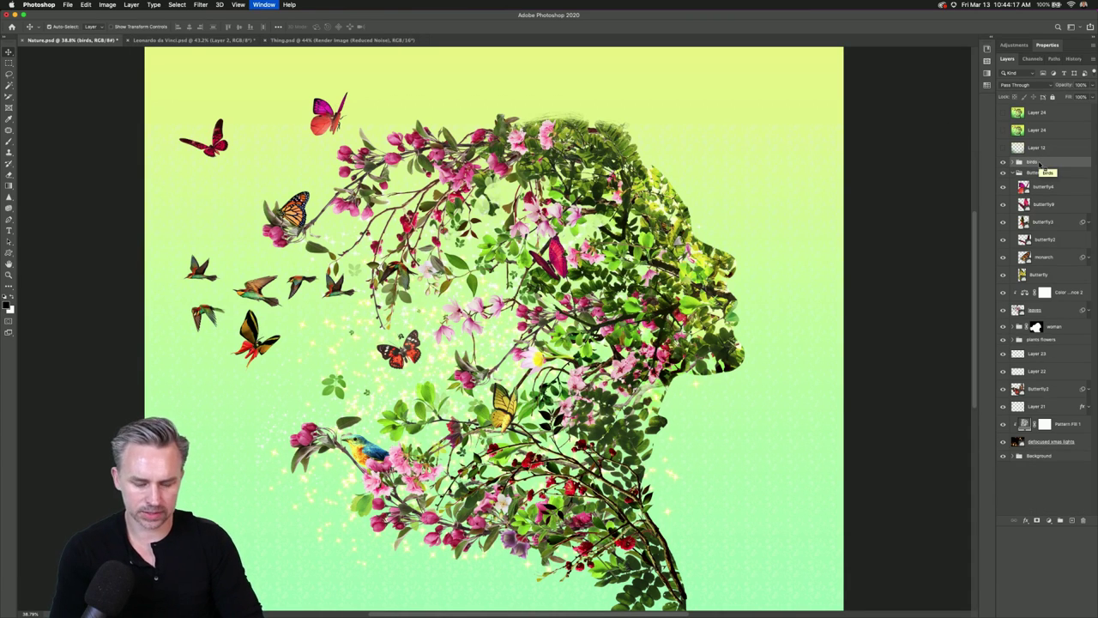
pyautogui.press('super+alt+shift+t')
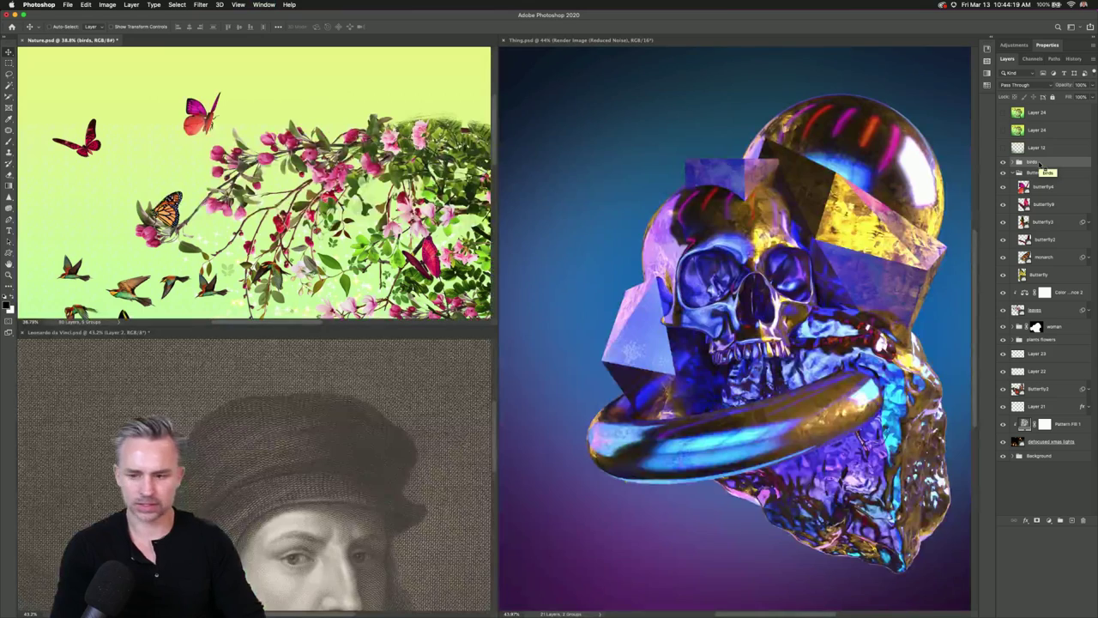
pyautogui.moveTo(1030, 161); pyautogui.dragTo(236, 501)
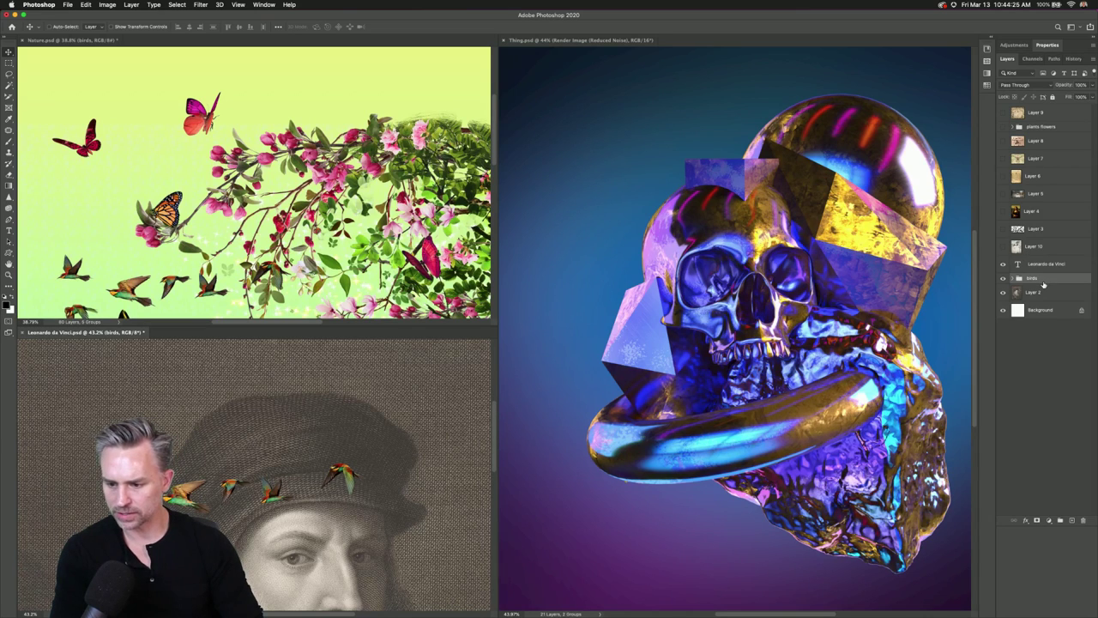
pyautogui.moveTo(1044, 283); pyautogui.dragTo(1028, 136)
pyautogui.click(1004, 126)
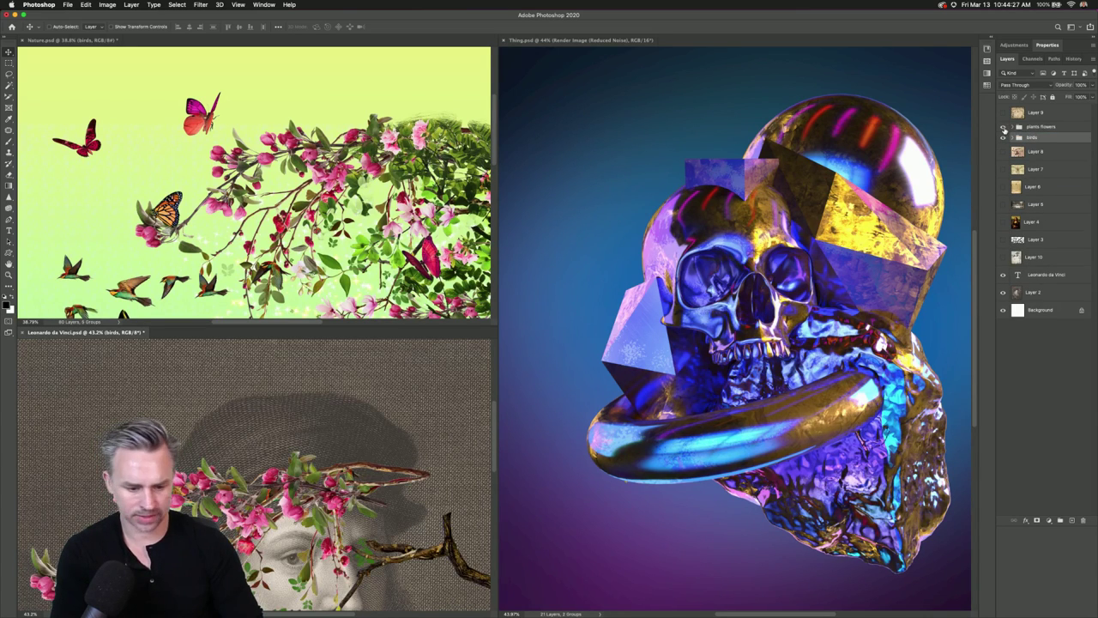
pyautogui.click(1004, 127)
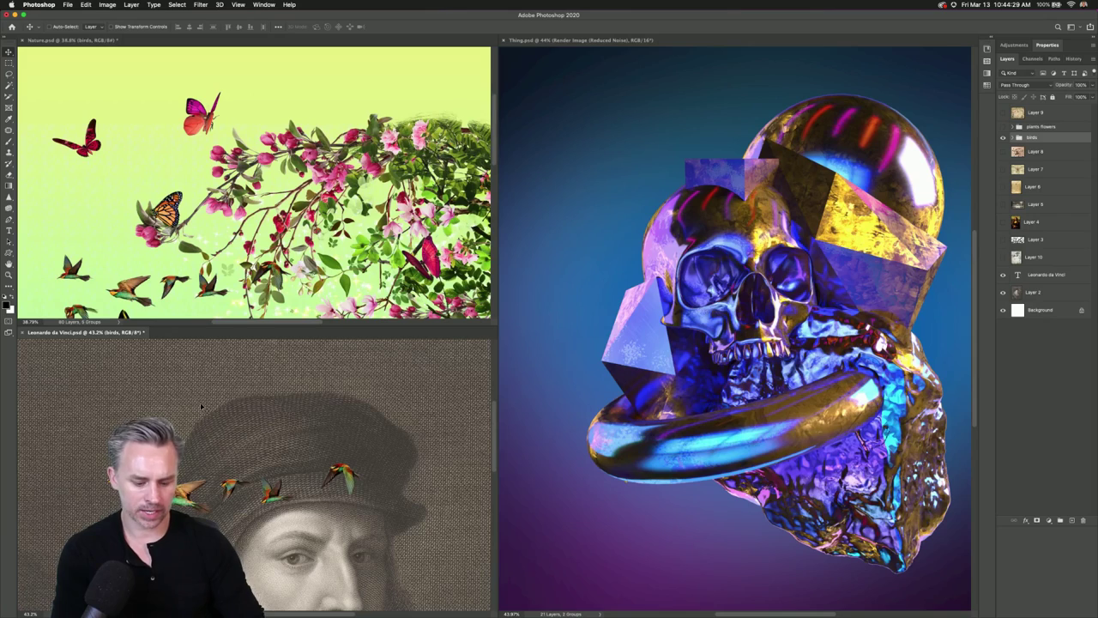
pyautogui.press('super+alt+shift+t')
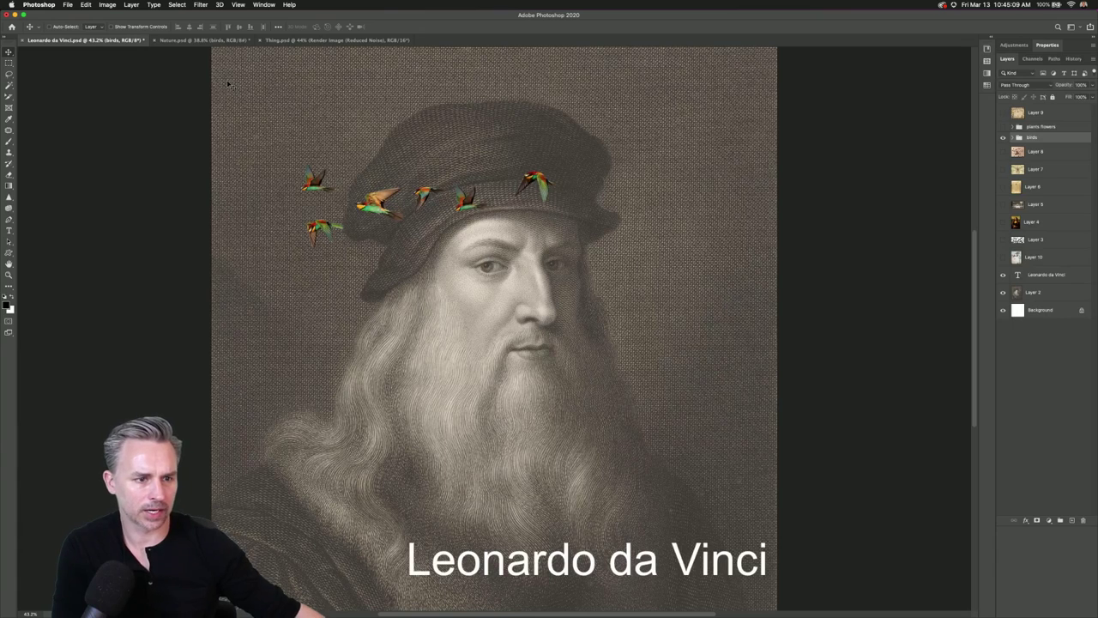
# Switch to the Nature.psd tab and turn off the birds group's visibility.
pyautogui.scroll(2, 228, 83)
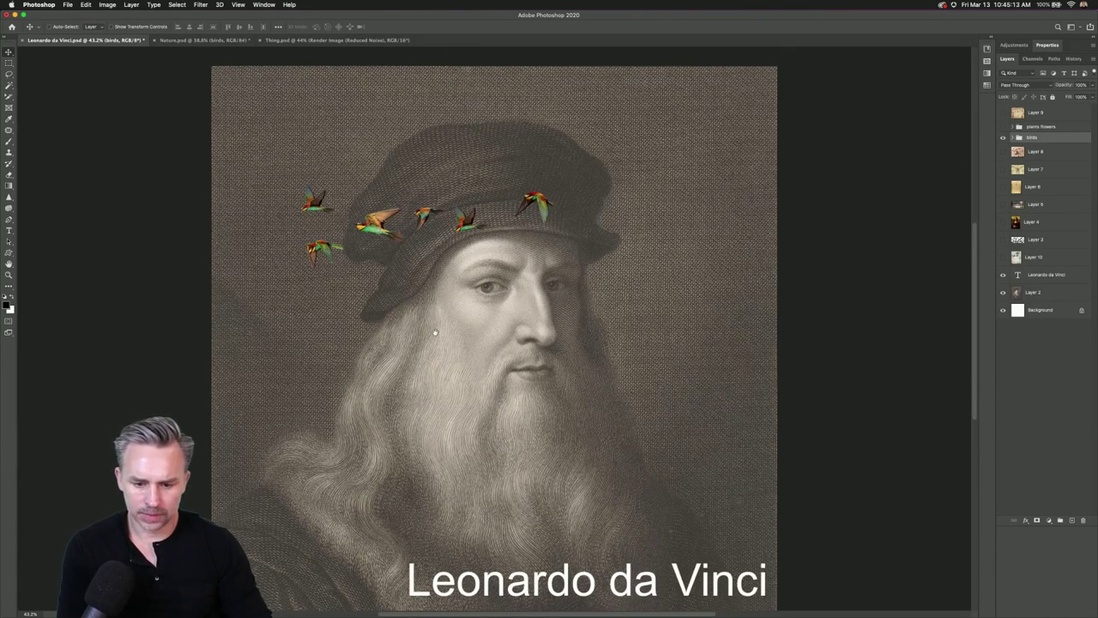
pyautogui.scroll(-5, 436, 332)
pyautogui.scroll(3, 436, 300)
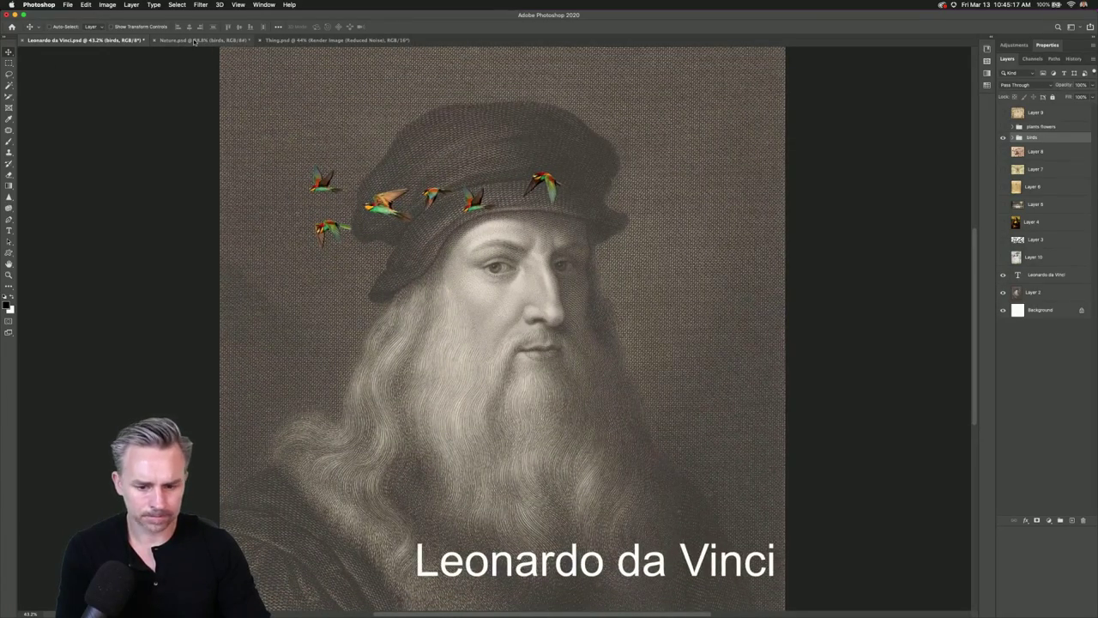
pyautogui.click(195, 40)
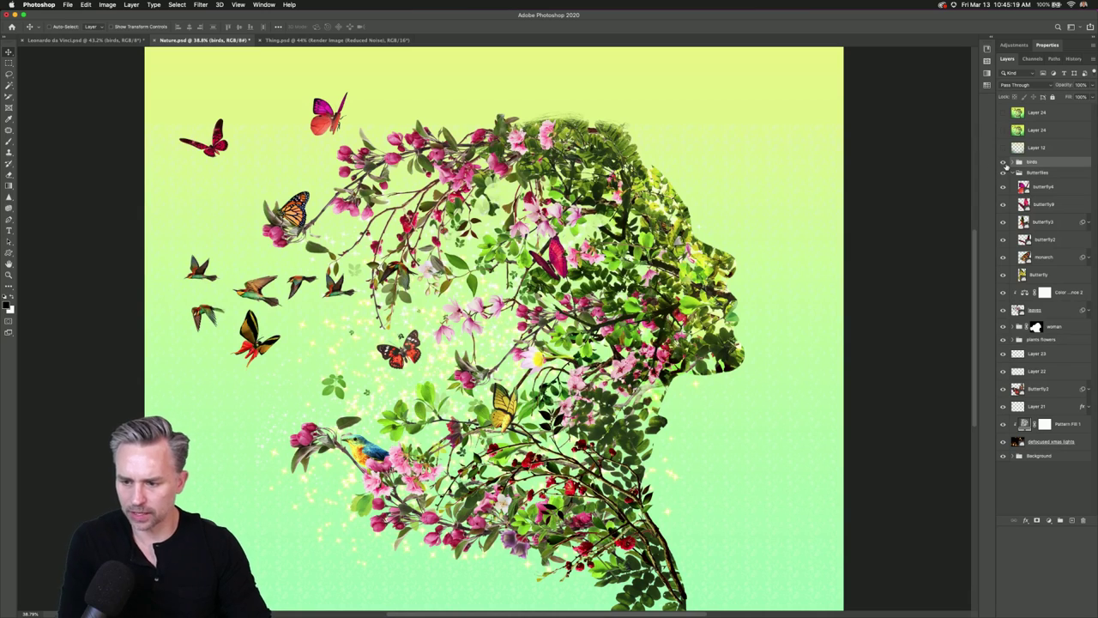
pyautogui.click(1004, 162)
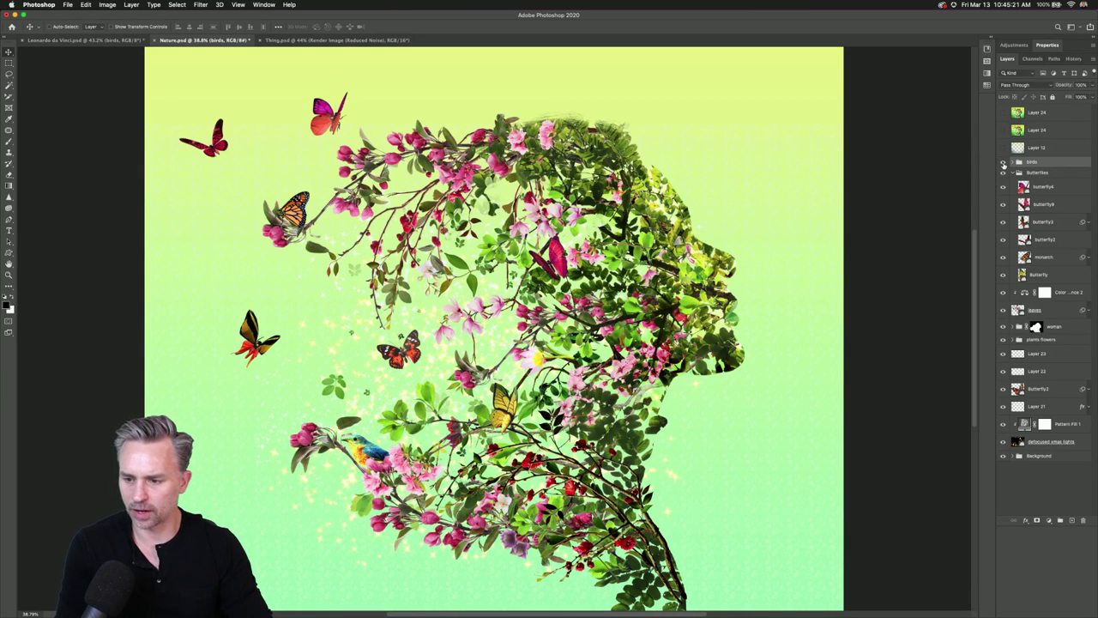
pyautogui.click(1048, 521)
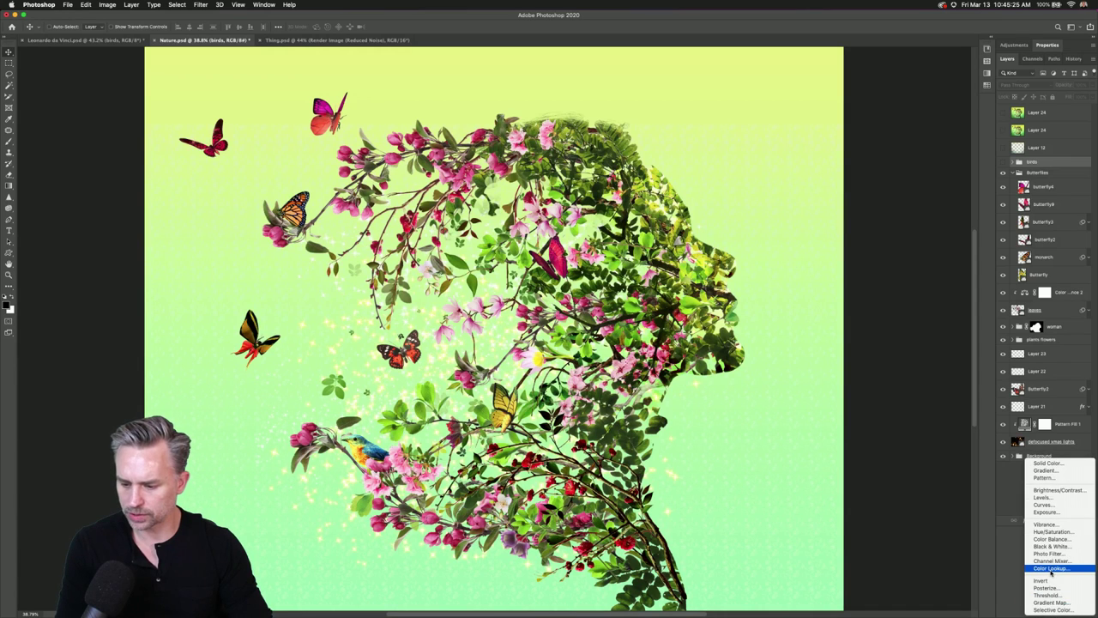
# Add a Color Lookup adjustment layer using the 2Strip.look table.
pyautogui.click(1051, 569)
pyautogui.click(1060, 74)
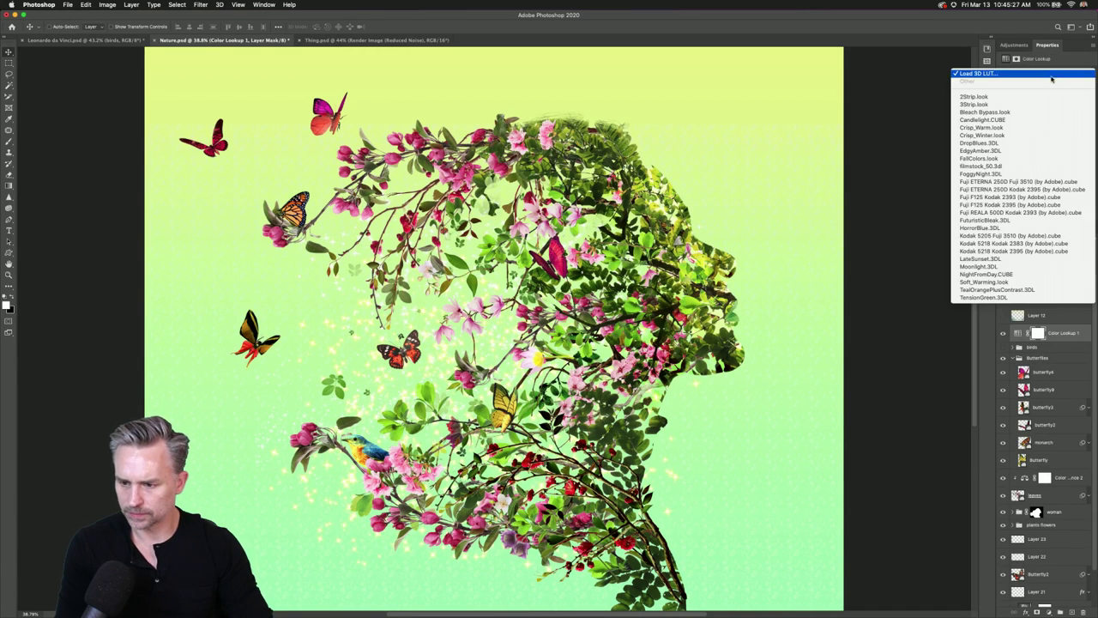
pyautogui.click(1049, 93)
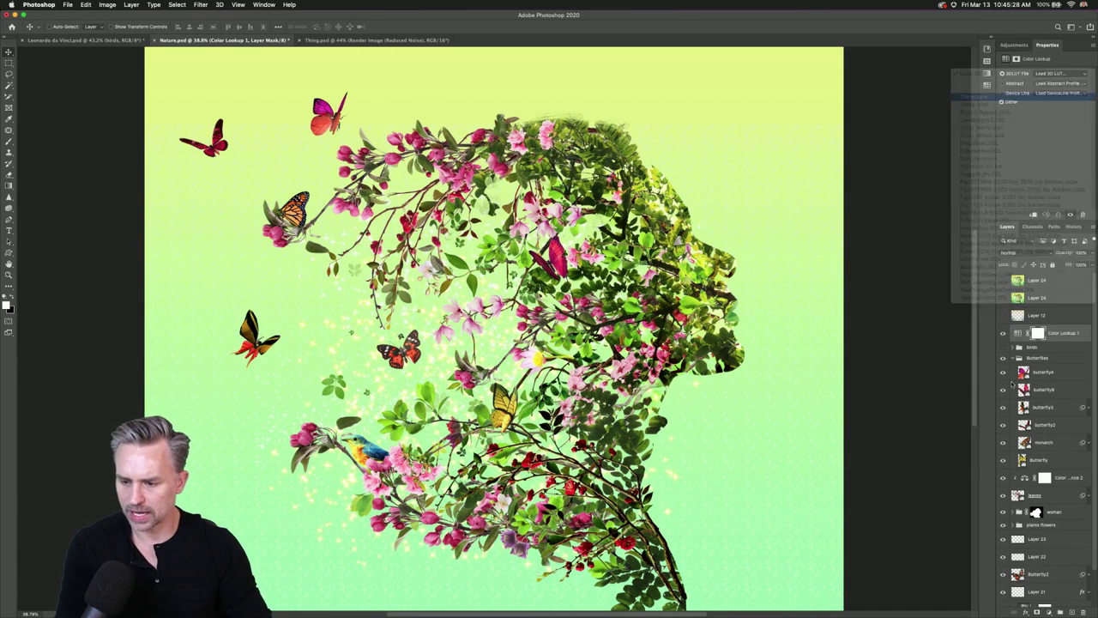
# Add a Color Balance layer shifting the midtones toward green and cyan.
pyautogui.click(1057, 611)
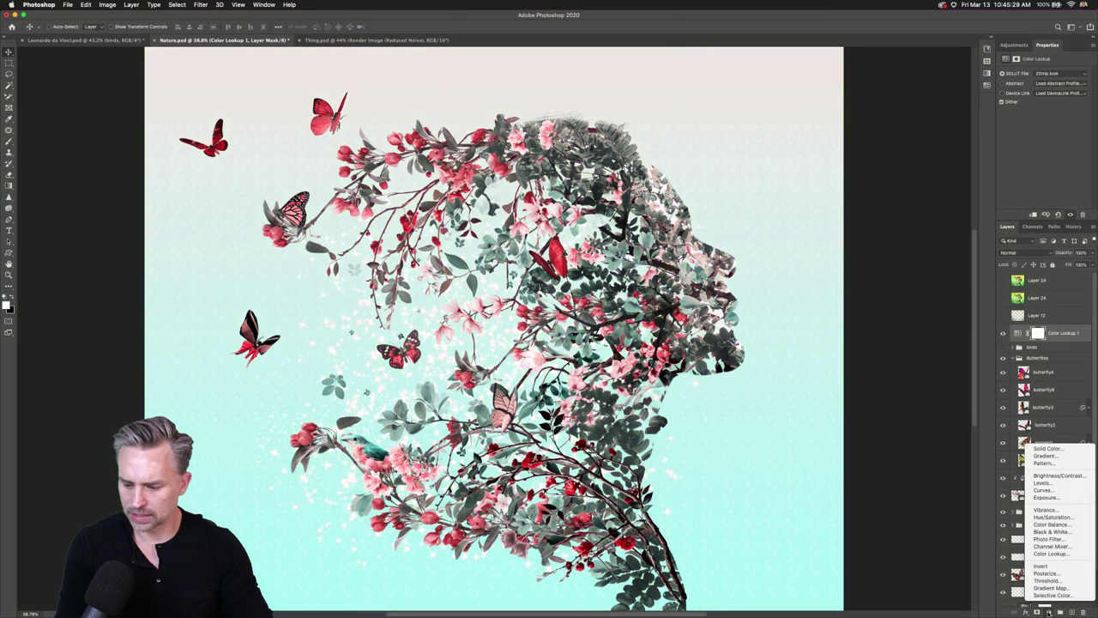
pyautogui.click(1052, 524)
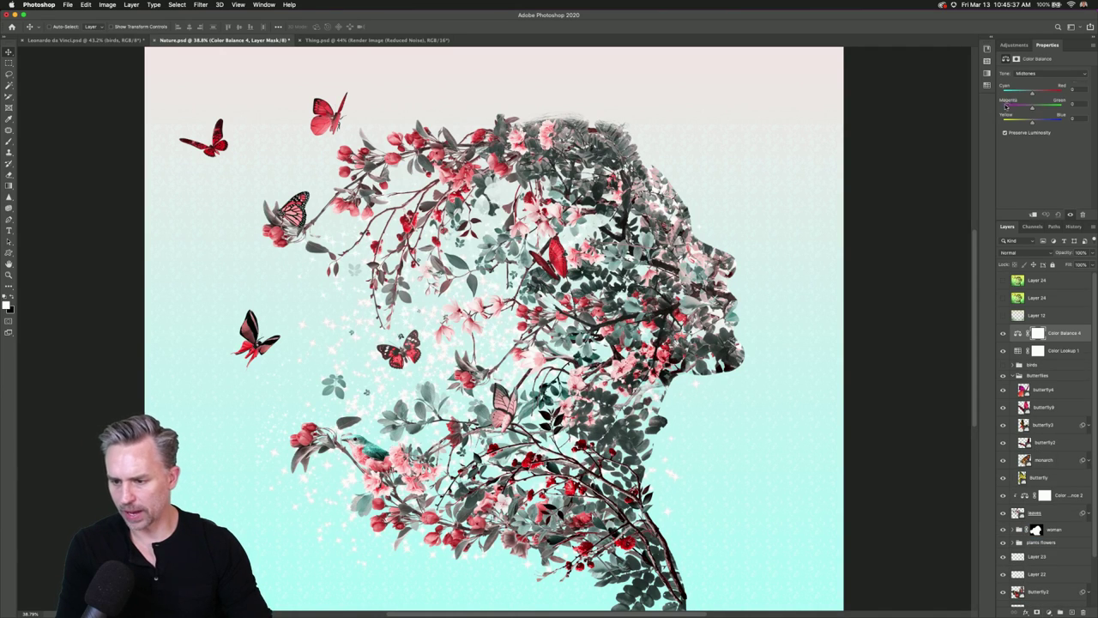
pyautogui.click(1050, 107)
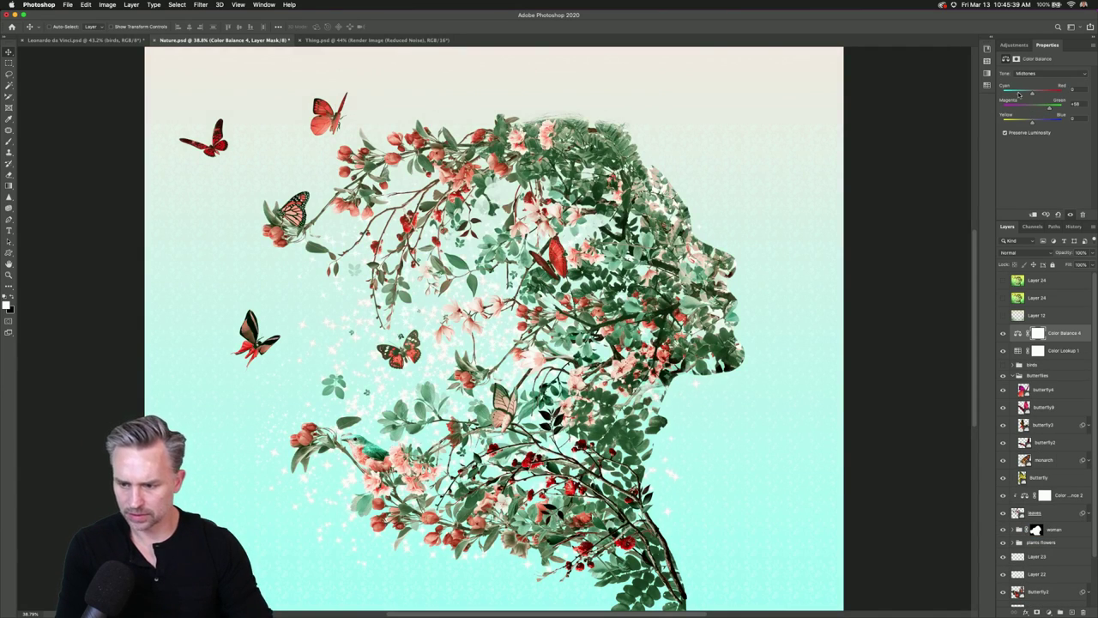
pyautogui.click(1019, 92)
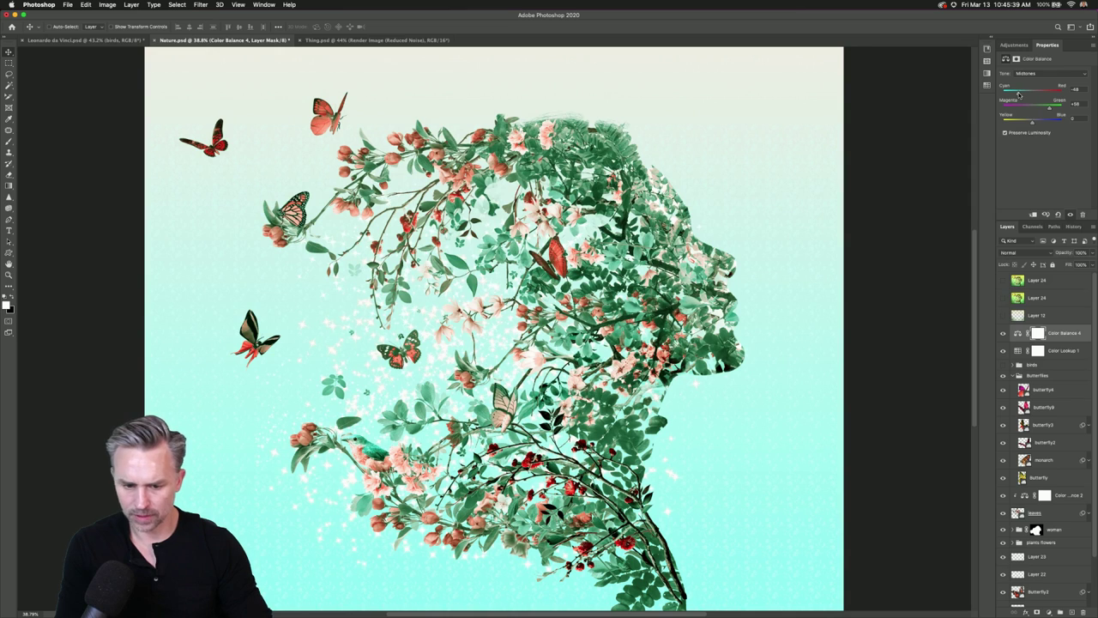
# Add a Hue/Saturation layer with saturation set to about +17.
pyautogui.click(1050, 612)
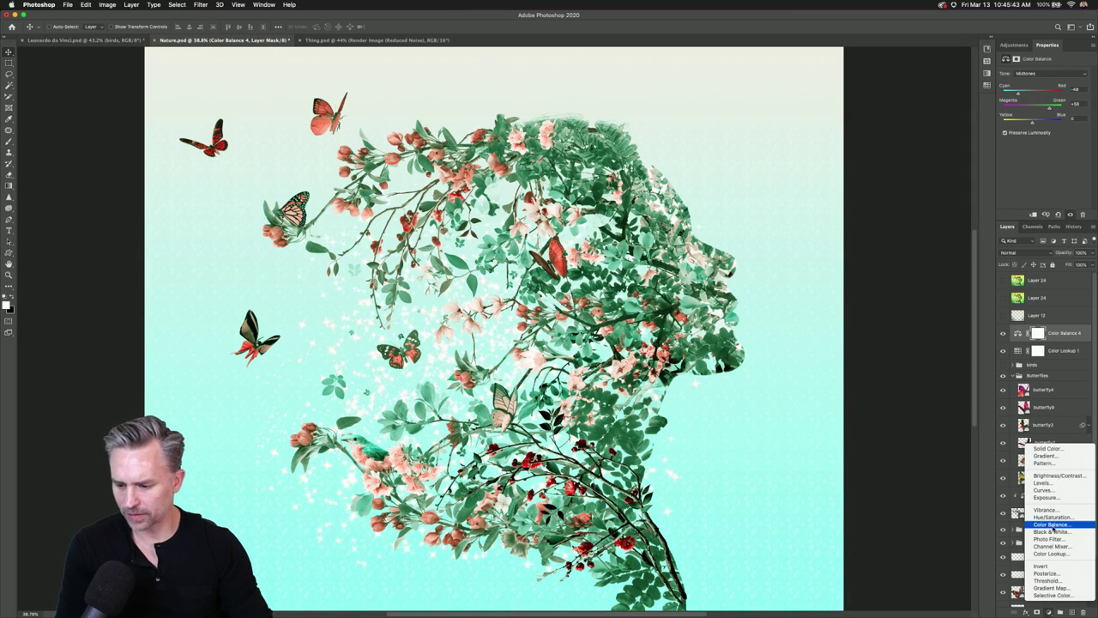
pyautogui.click(1052, 517)
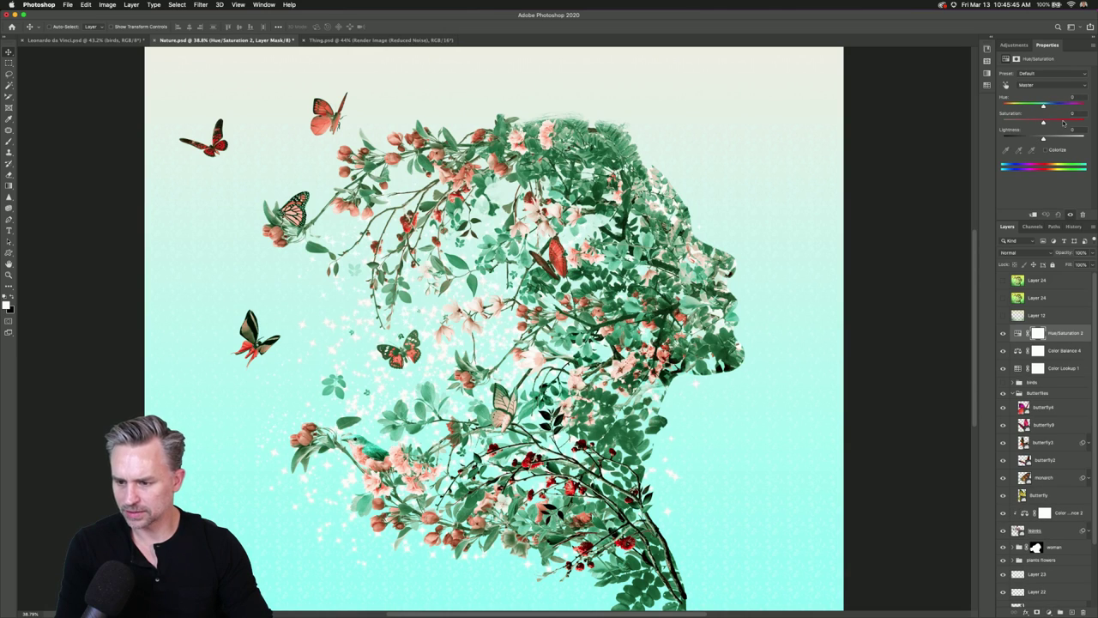
pyautogui.click(1064, 123)
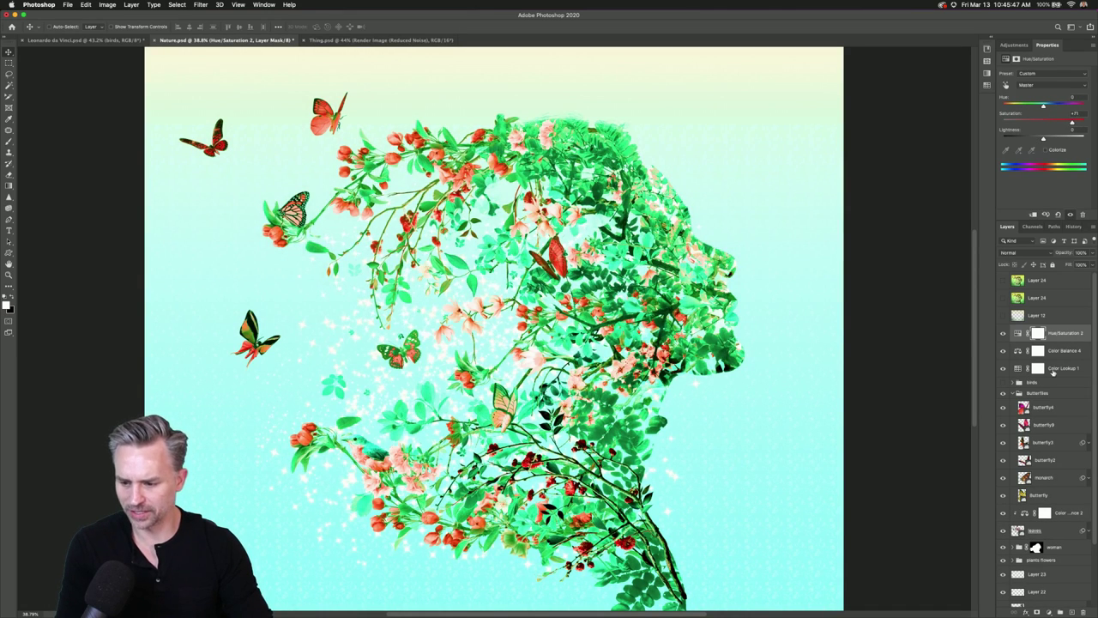
pyautogui.click(1039, 367)
pyautogui.click(1058, 339)
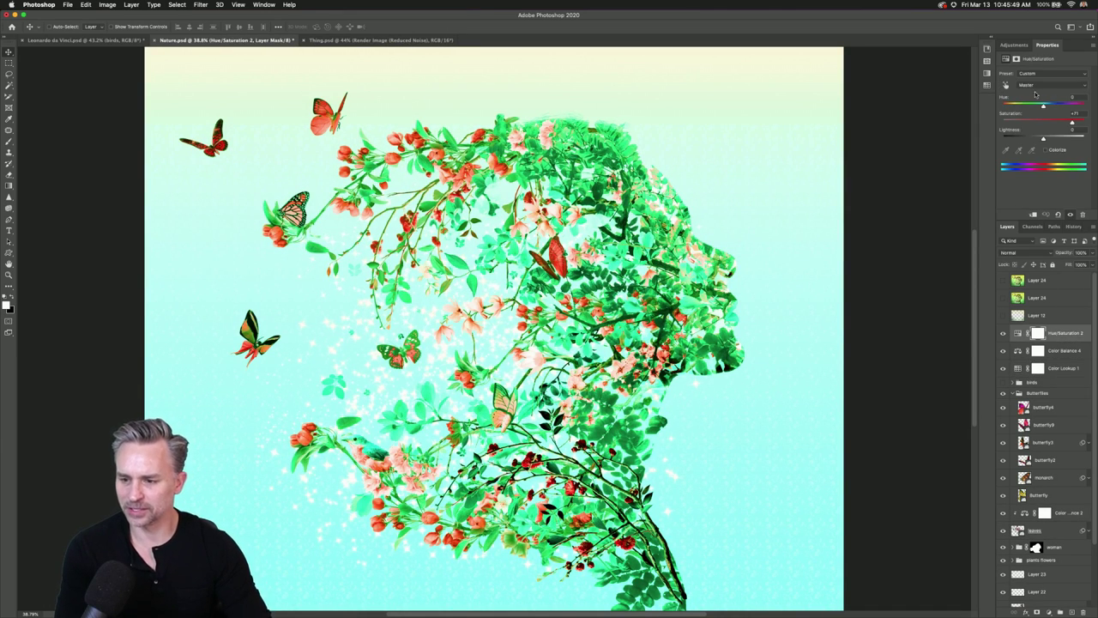
pyautogui.click(1050, 123)
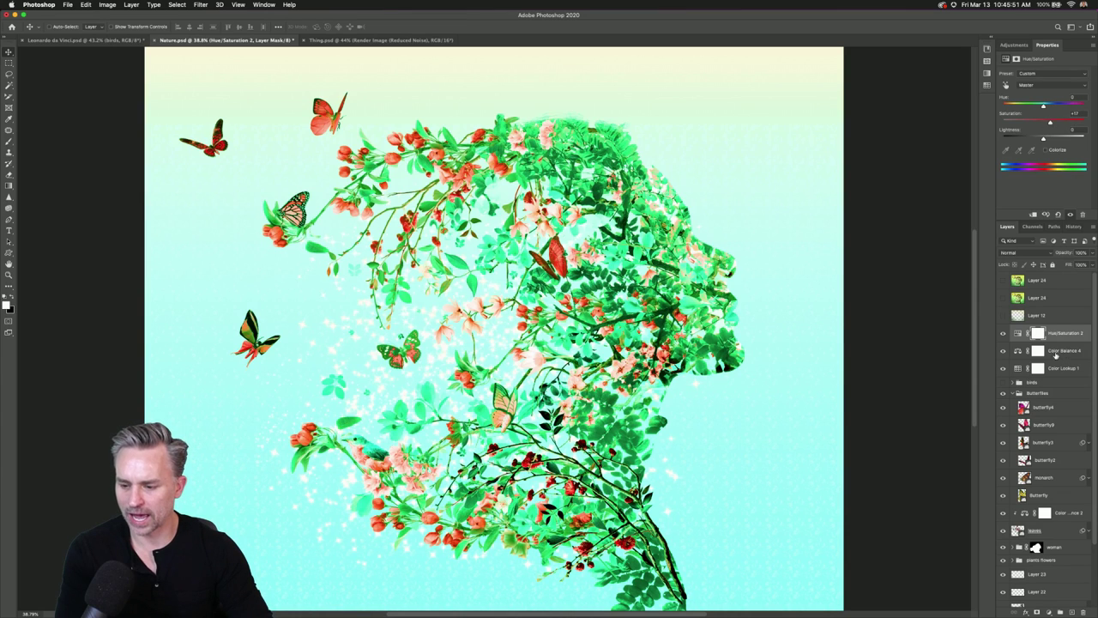
# Add a Levels layer, hide Color Balance 4, and show the birds group again.
pyautogui.click(1049, 612)
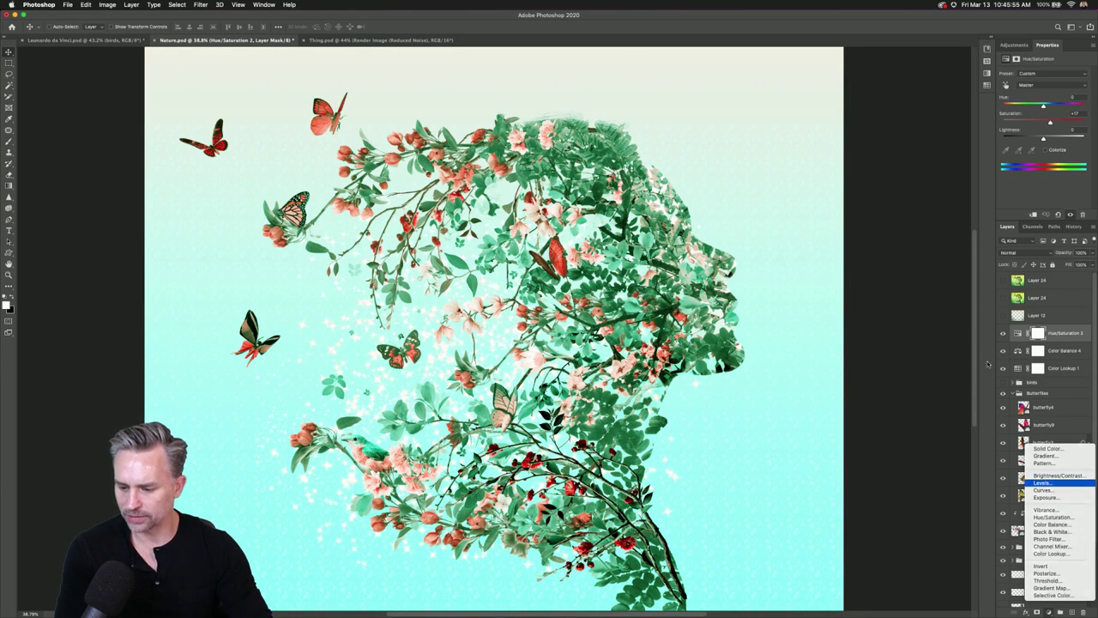
pyautogui.click(1045, 483)
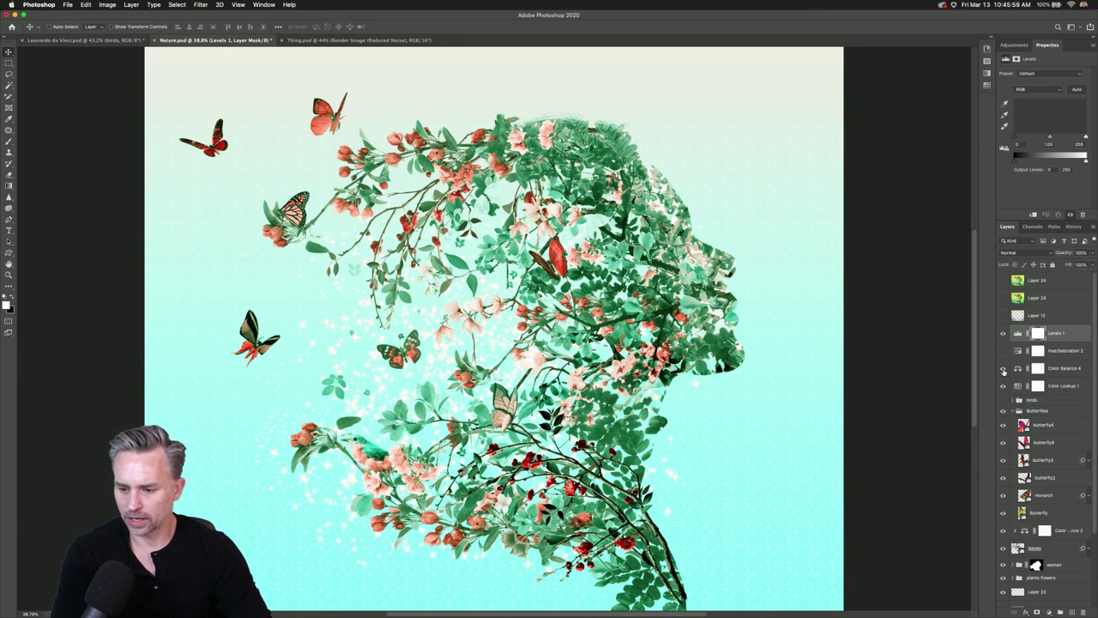
pyautogui.click(1004, 369)
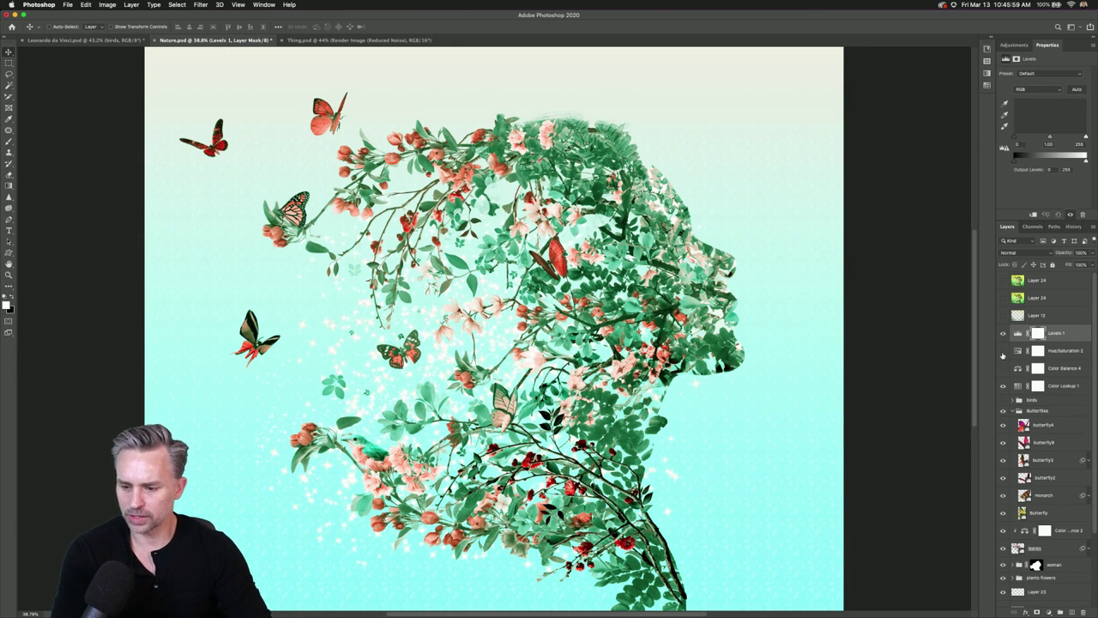
pyautogui.click(1003, 401)
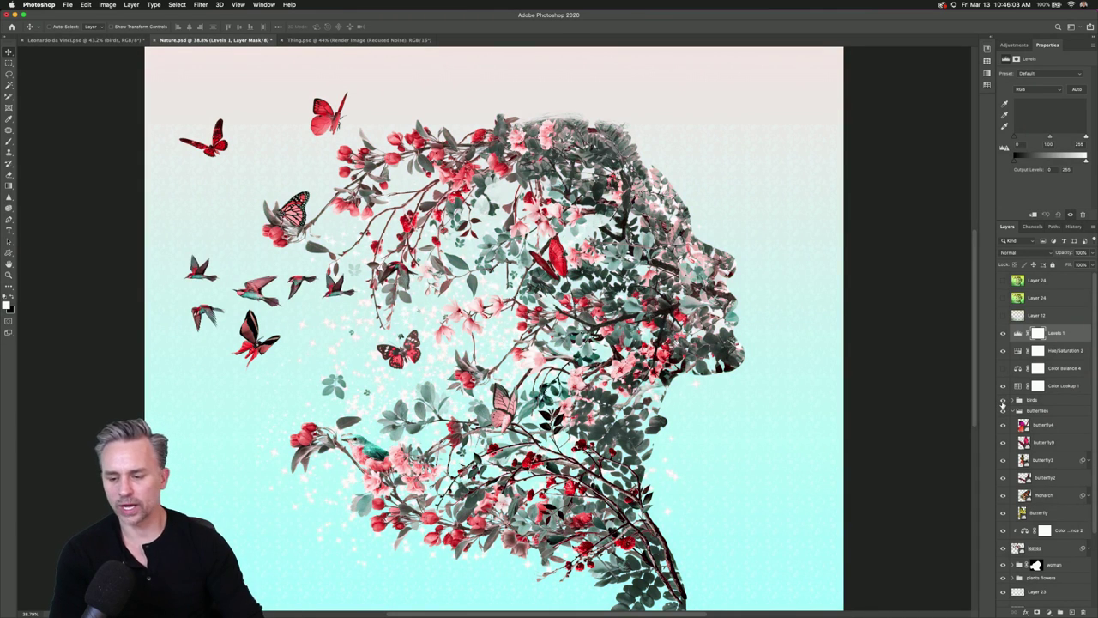
# Hide Levels 1 and the adjustments, confirming History Options to keep visibility changes undoable.
pyautogui.click(1003, 334)
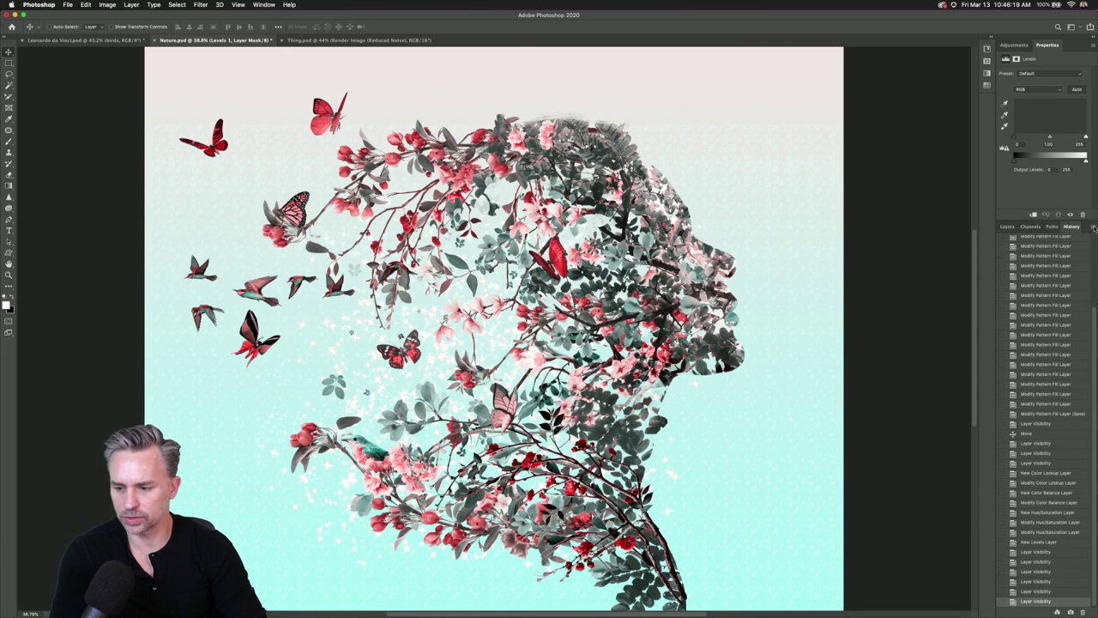
pyautogui.click(1094, 227)
pyautogui.click(1042, 295)
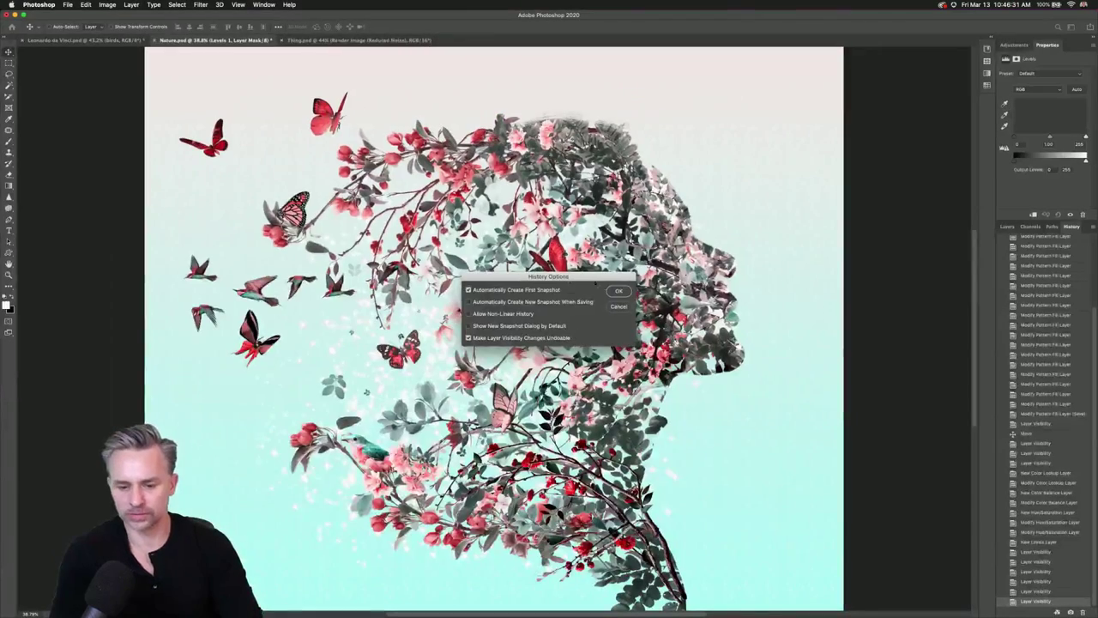
pyautogui.click(619, 291)
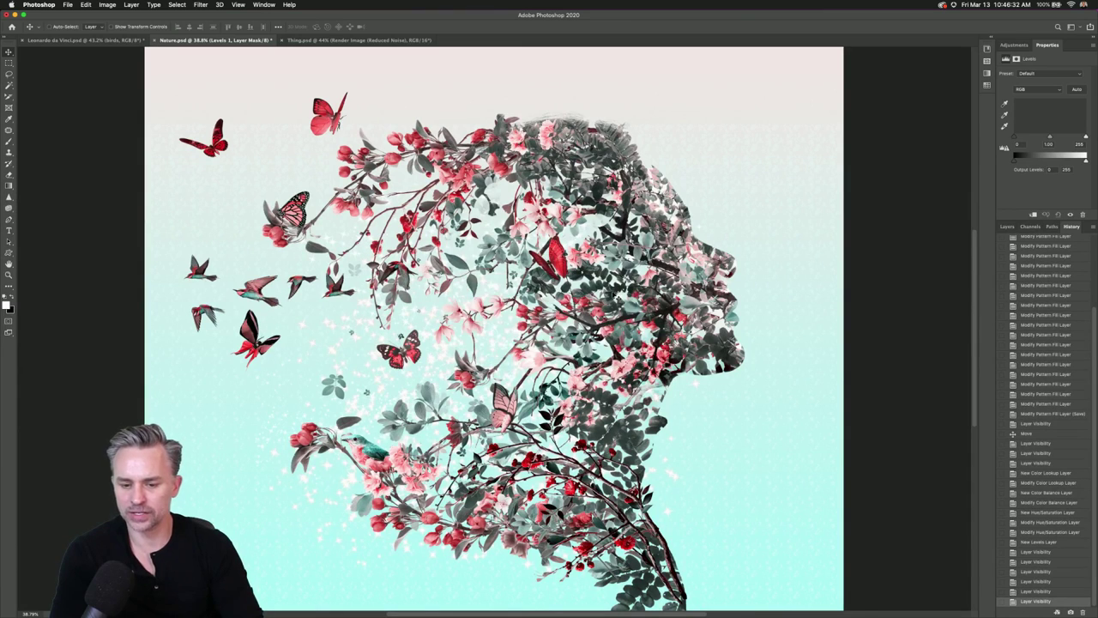
pyautogui.click(1005, 226)
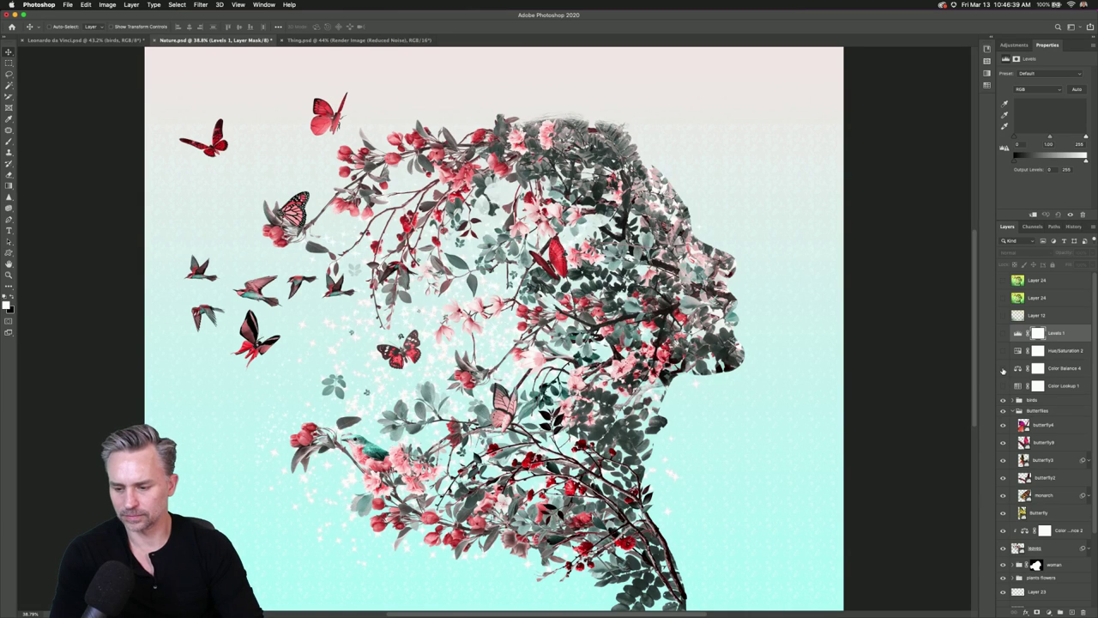
pyautogui.click(1004, 369)
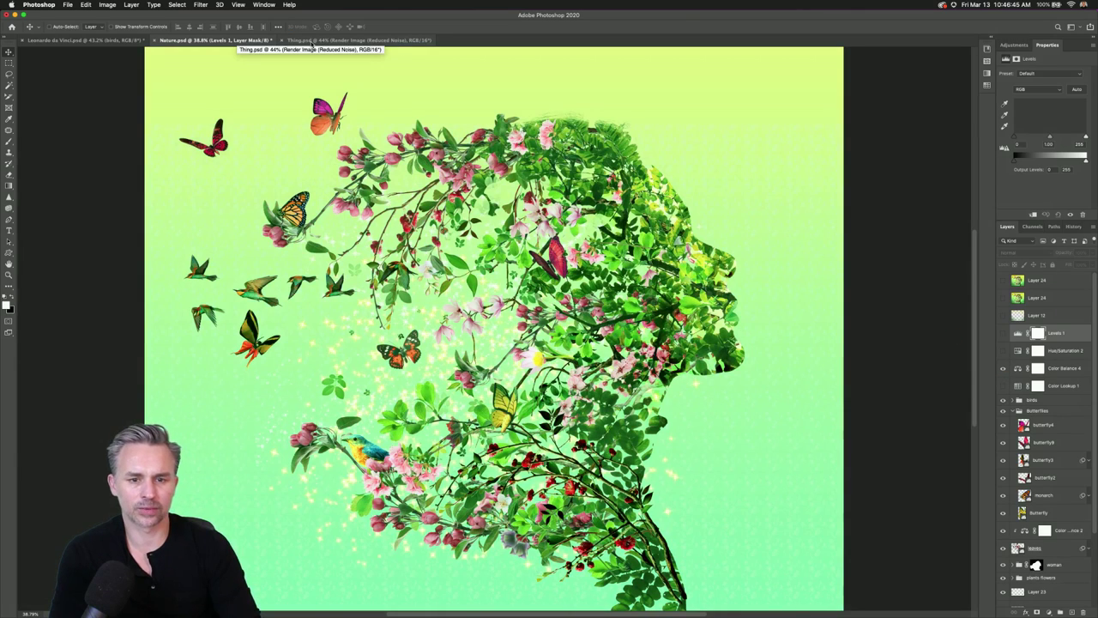
# Peek at the Thing.psd skull render, return to Nature.psd, and save it with Cmd+S.
pyautogui.click(313, 41)
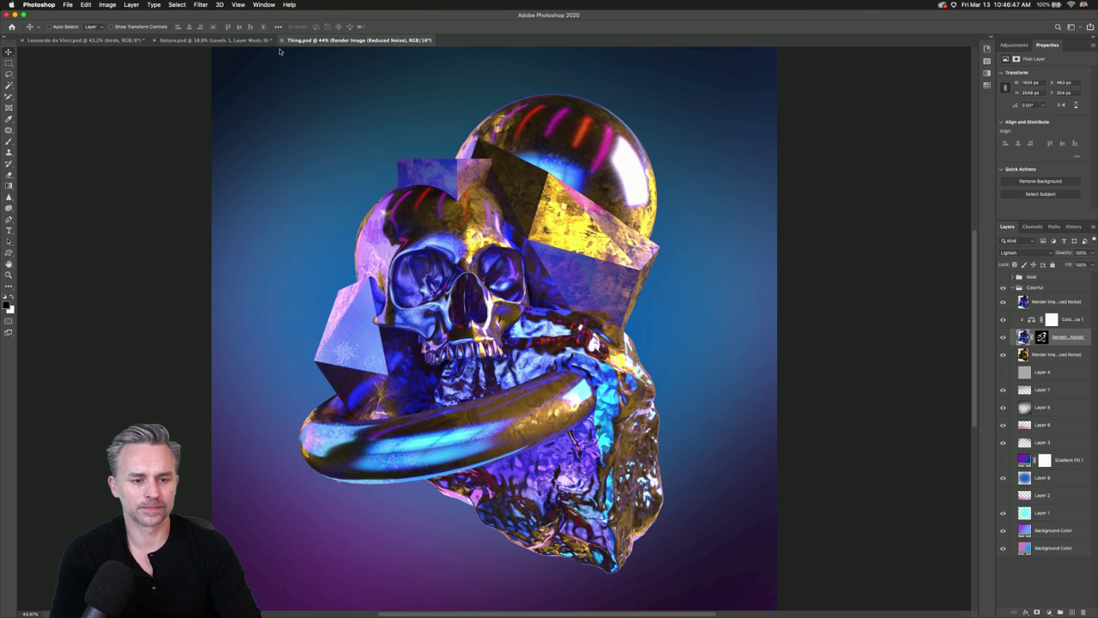
pyautogui.click(253, 41)
pyautogui.press('super+s')
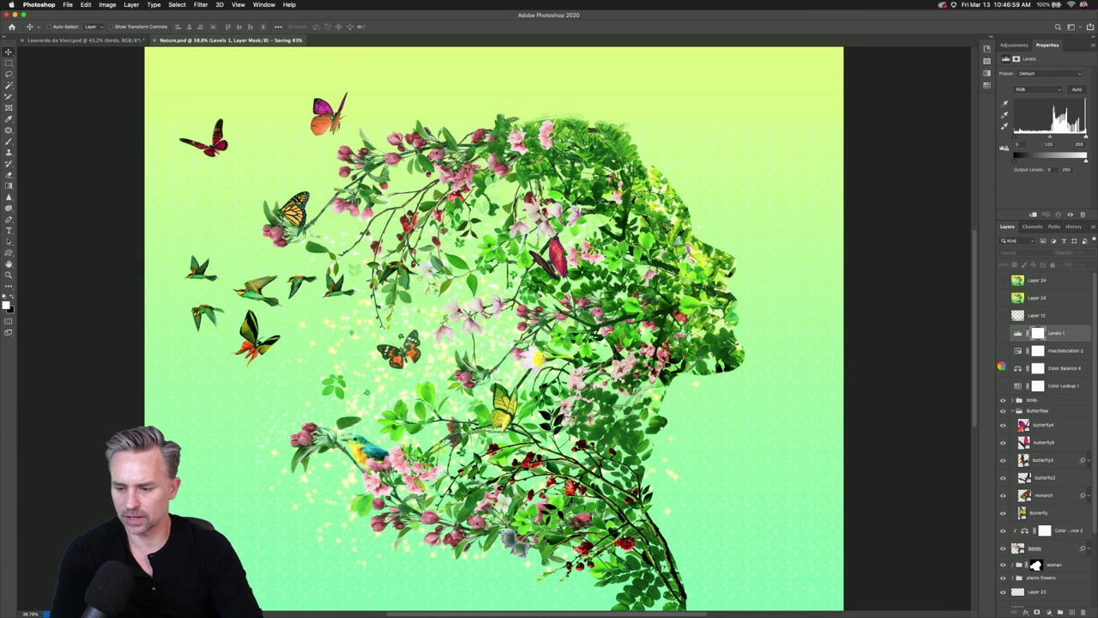
# Toggle the Color Balance 4 and Color Lookup 1 adjustments' visibility and show the History states.
pyautogui.click(1003, 368)
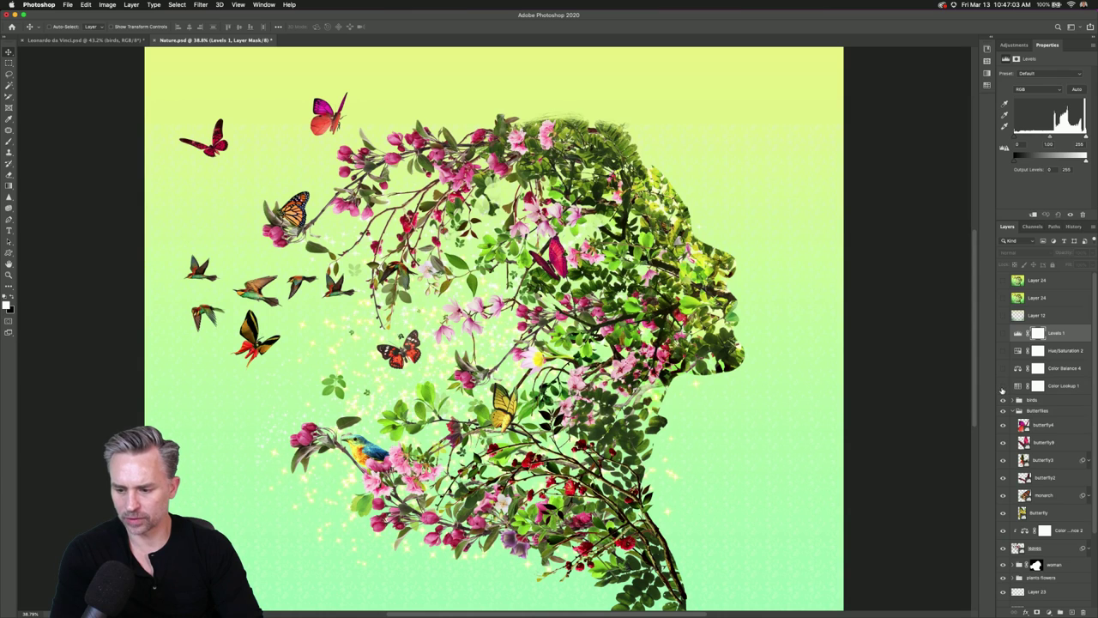
pyautogui.click(1003, 386)
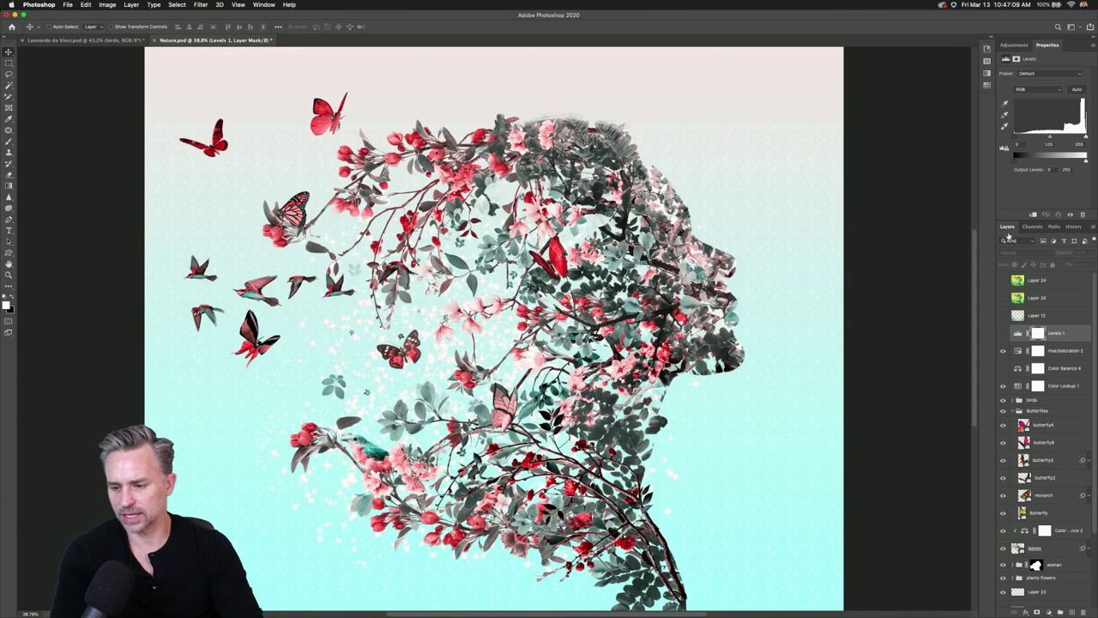
pyautogui.click(1071, 228)
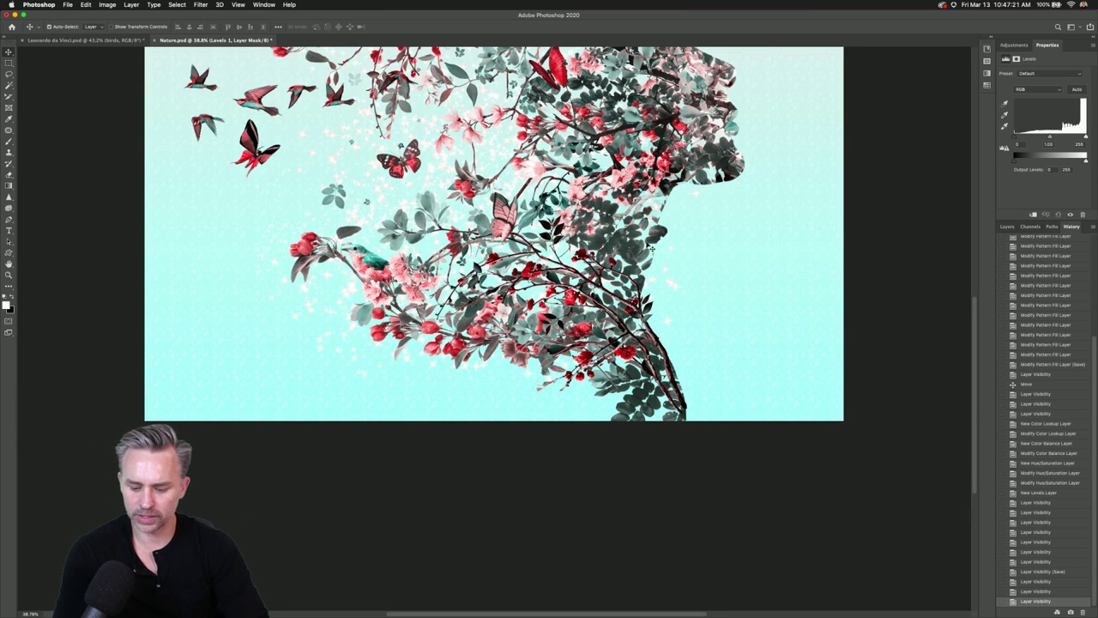
# Step back through History to the pink-and-teal version, then bring up the Share options.
pyautogui.scroll(5, 651, 249)
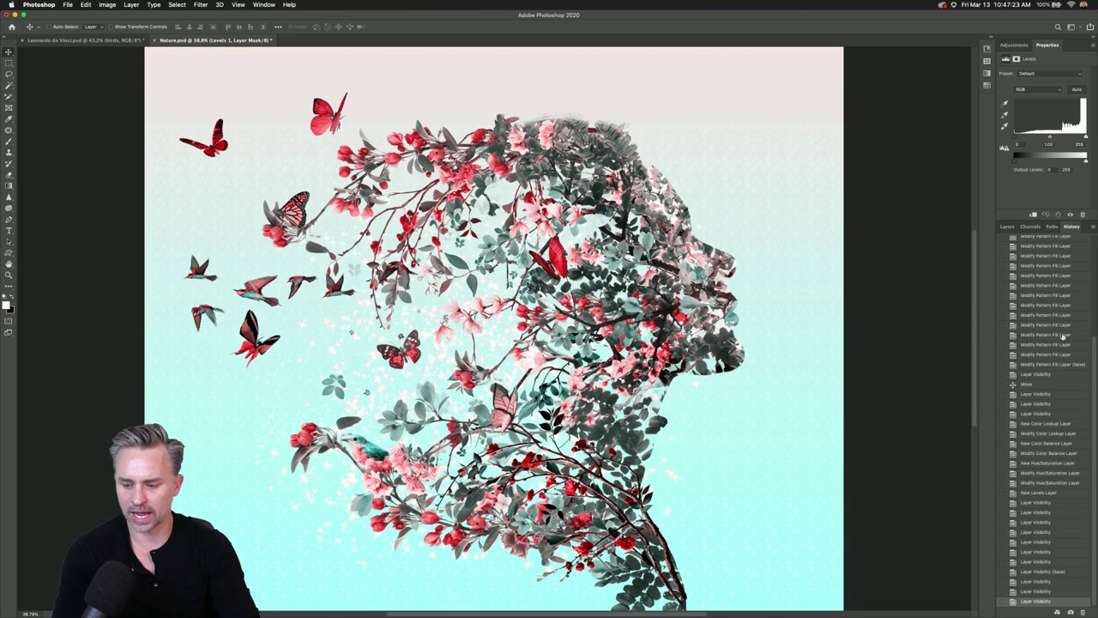
pyautogui.click(1063, 582)
pyautogui.click(1062, 572)
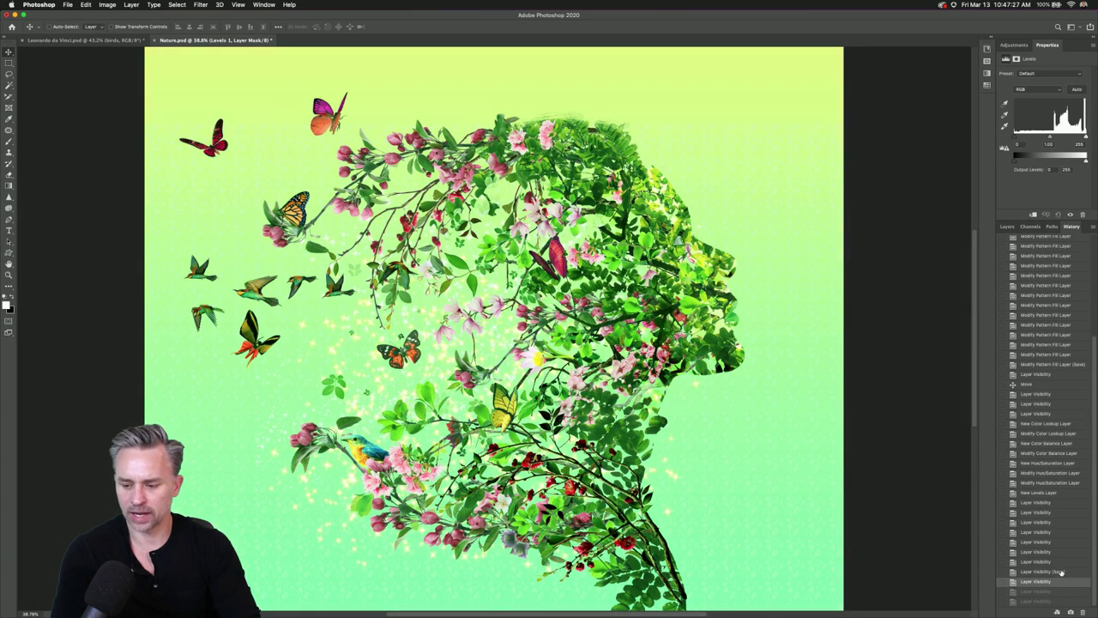
pyautogui.click(1064, 562)
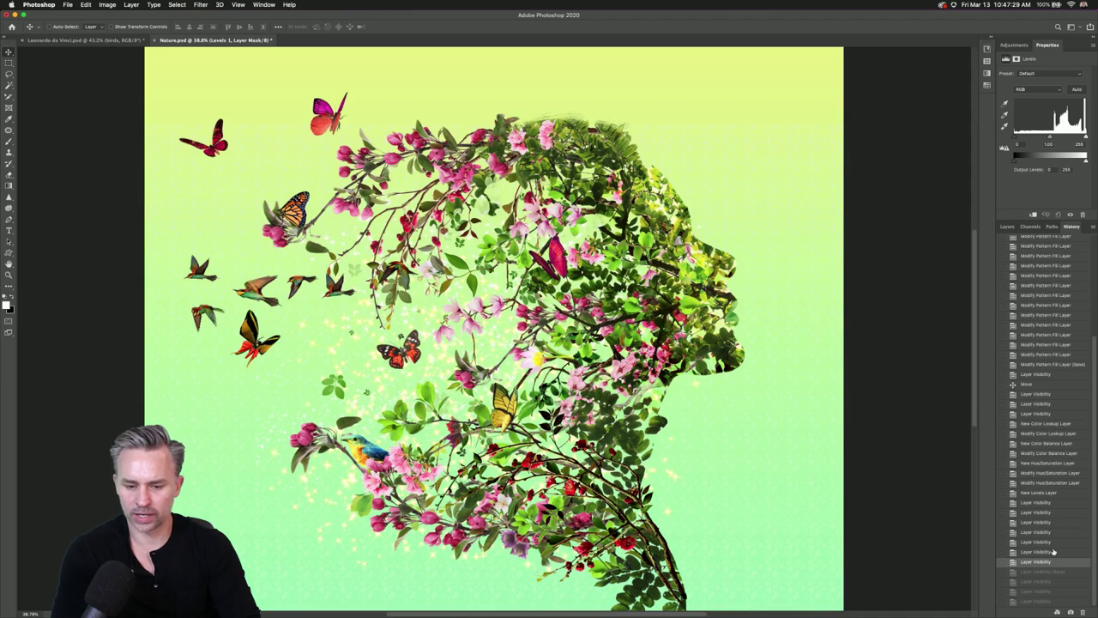
pyautogui.click(1054, 551)
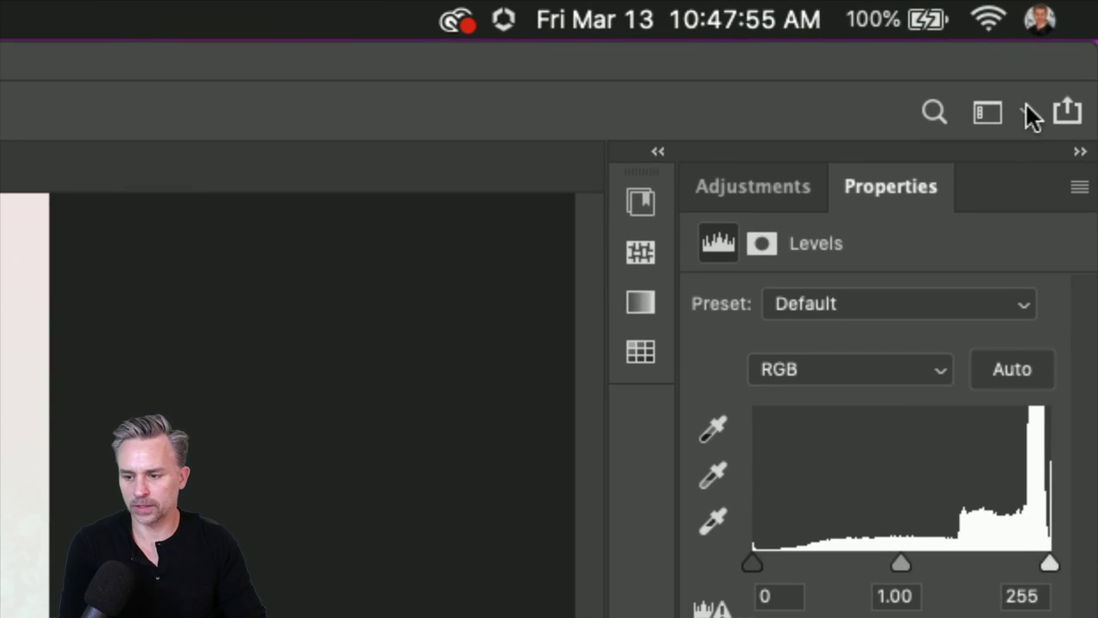
pyautogui.click(1068, 116)
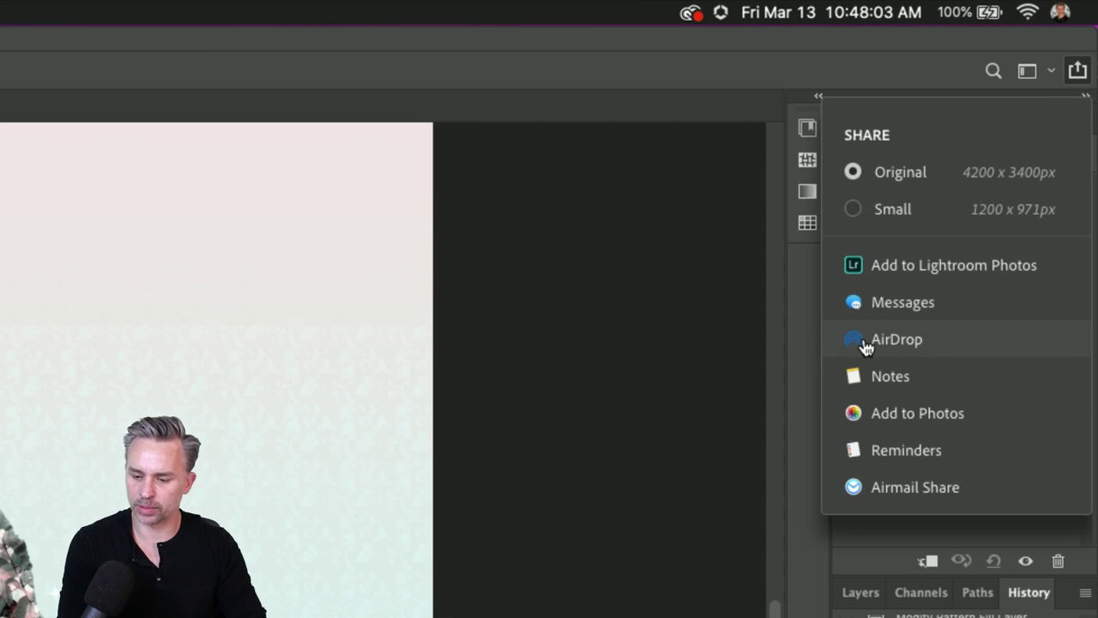
# AirDrop the Nature image to the iPhone and return to the Layers panel.
pyautogui.press('Escape')
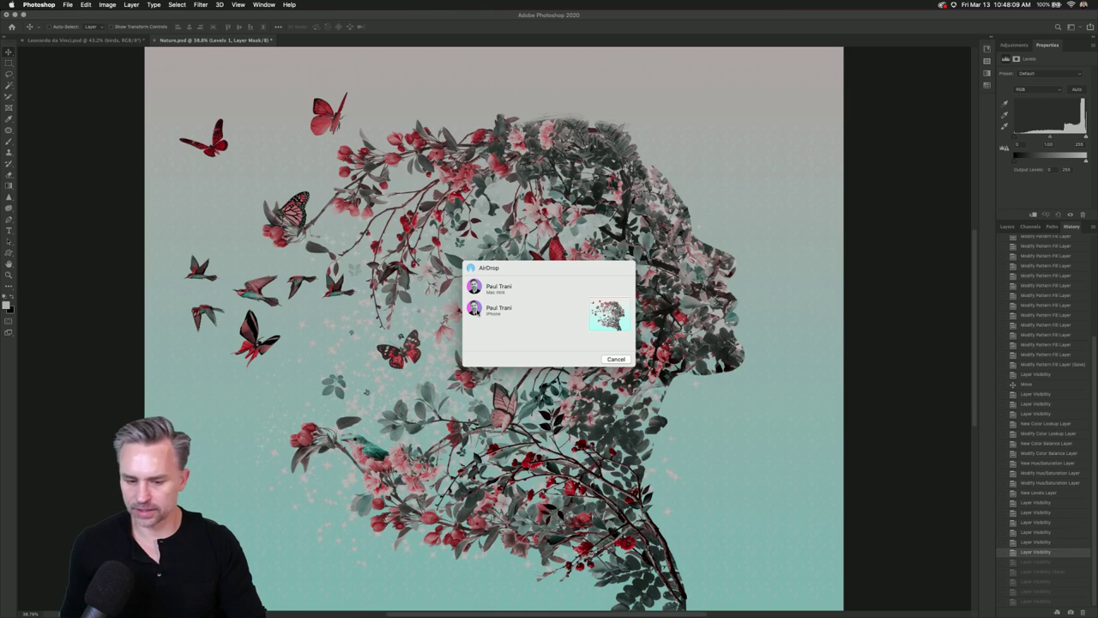
pyautogui.click(478, 313)
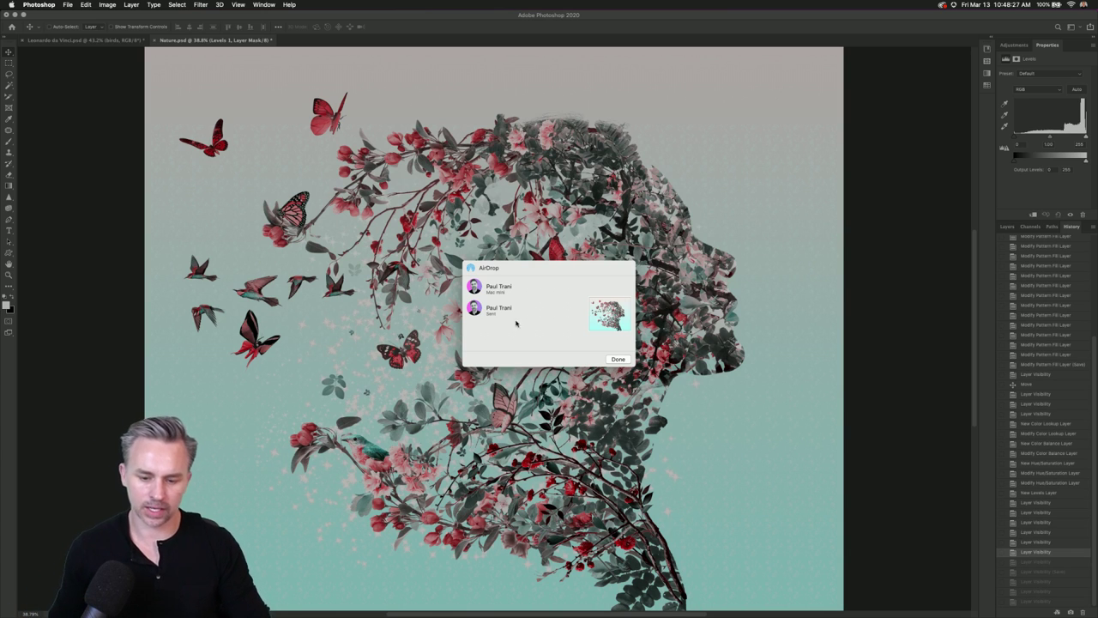
pyautogui.click(619, 360)
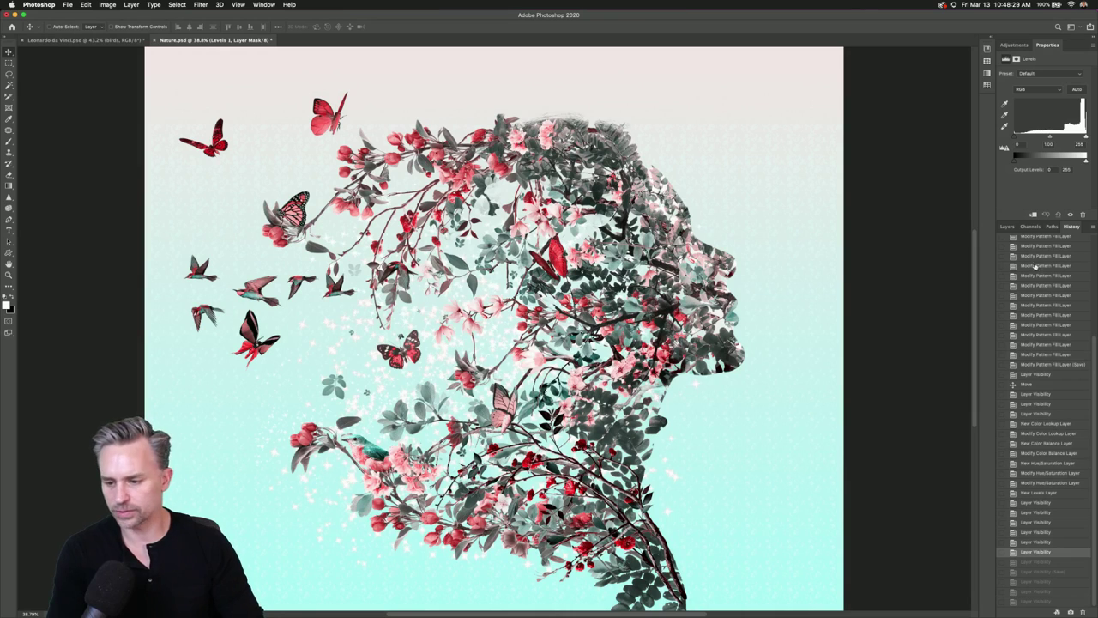
pyautogui.click(1007, 227)
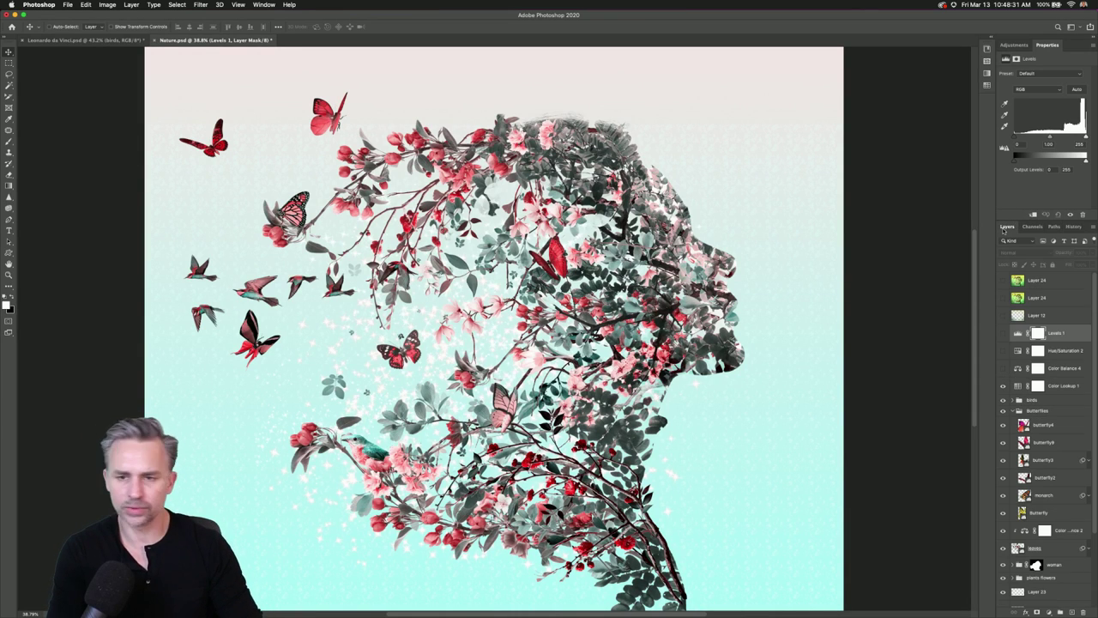
# Reopen the Share options, then open System Preferences from the Apple menu.
pyautogui.click(1091, 27)
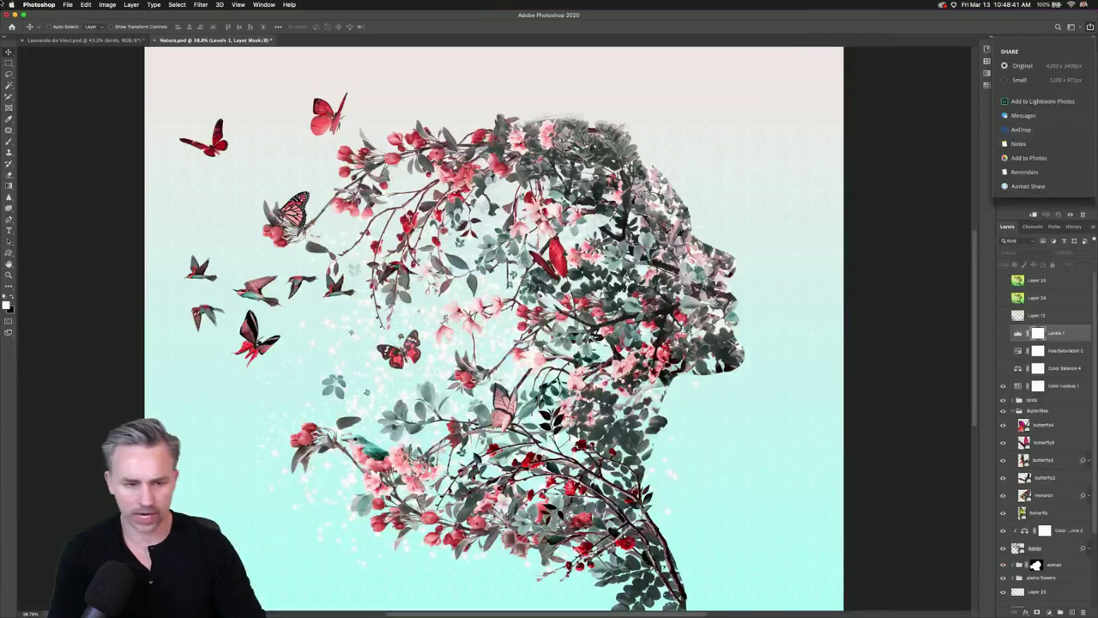
pyautogui.click(11, 5)
pyautogui.click(30, 30)
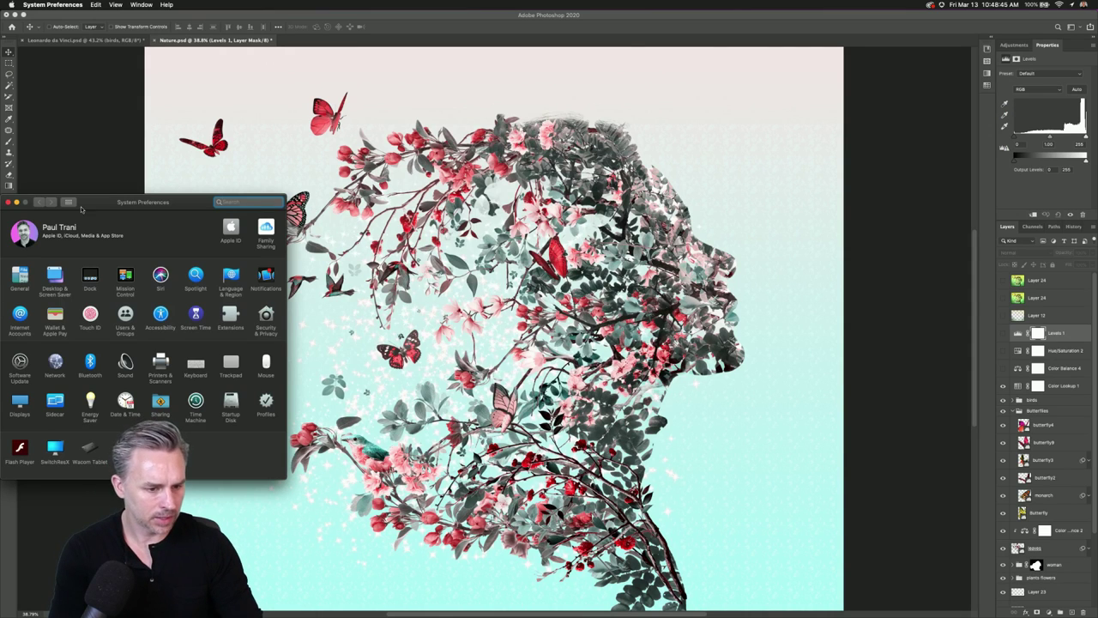
# Centre the System Preferences window and check the Sharing pane before returning to all preferences.
pyautogui.moveTo(82, 209); pyautogui.dragTo(534, 168)
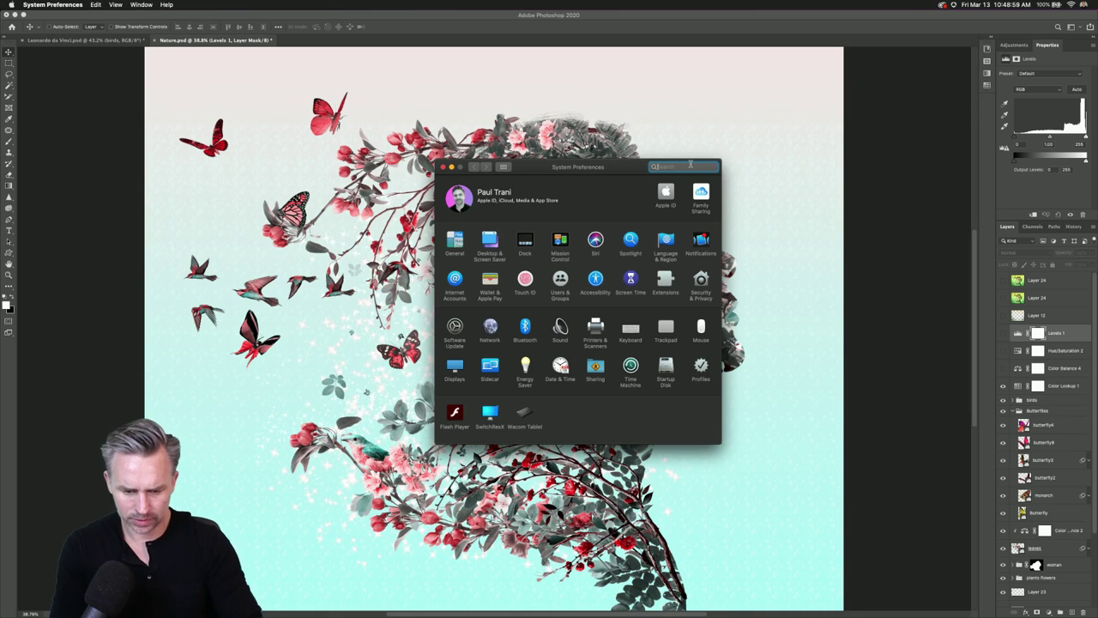
pyautogui.write('sh')
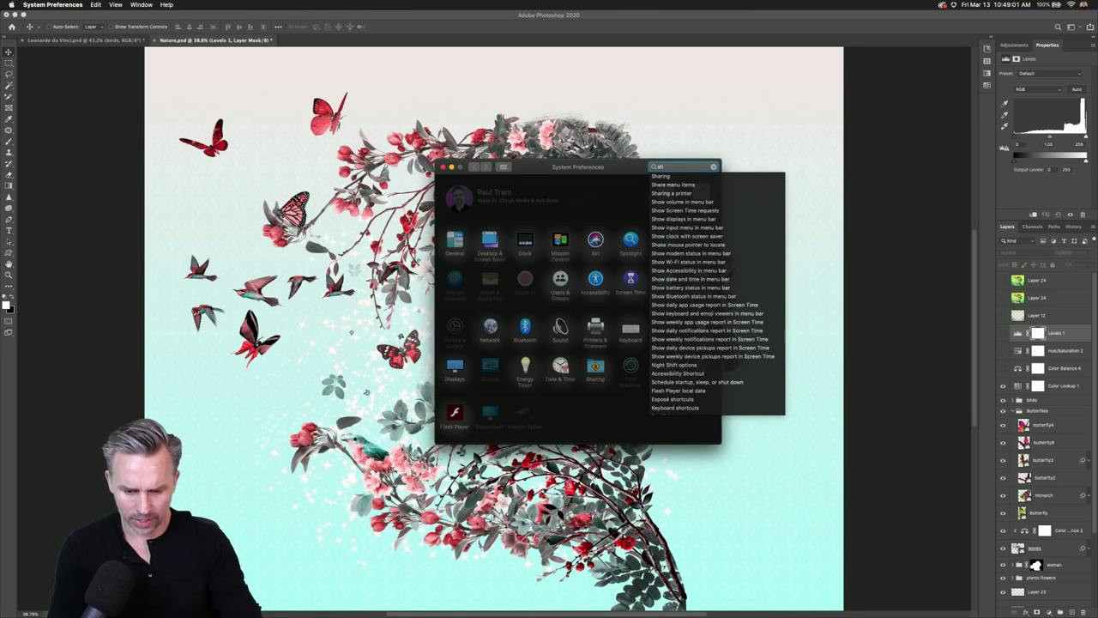
pyautogui.press('BackSpace')
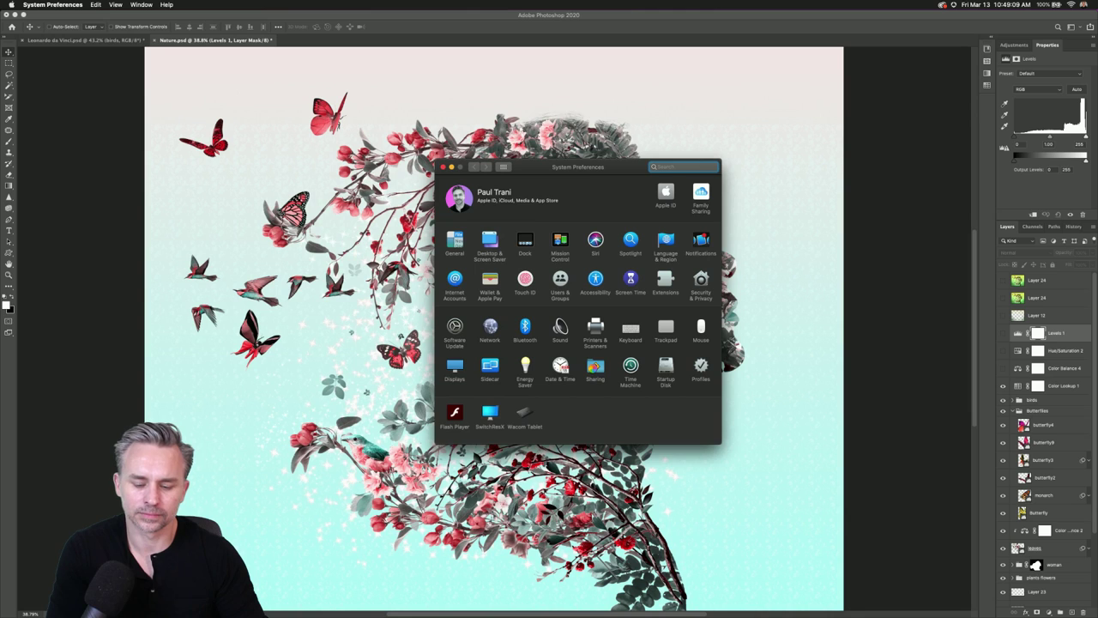
pyautogui.click(595, 367)
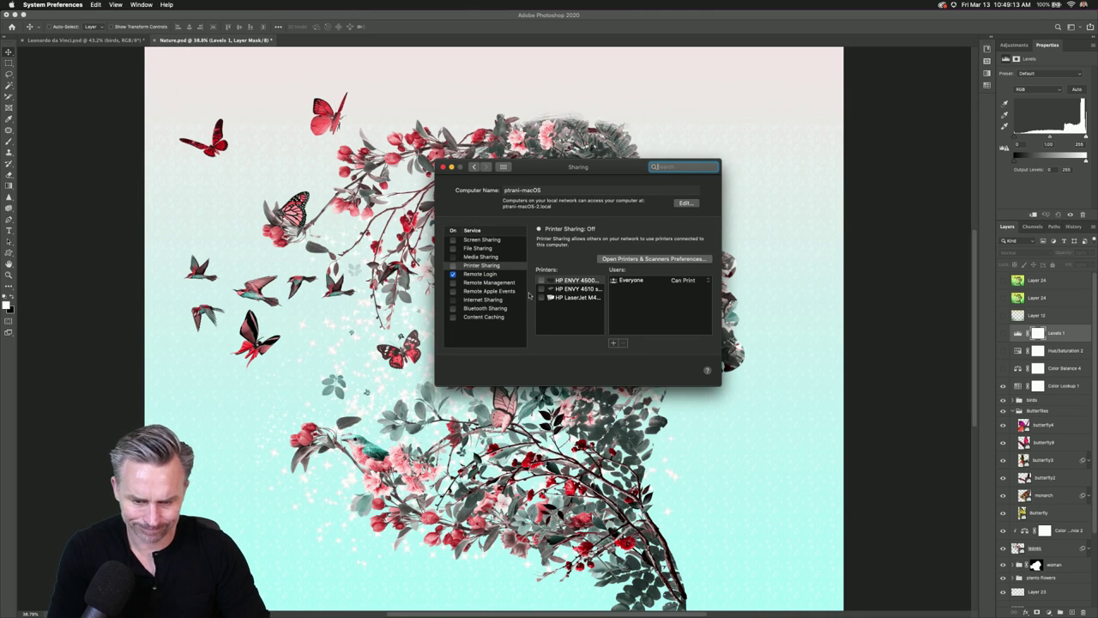
pyautogui.click(473, 166)
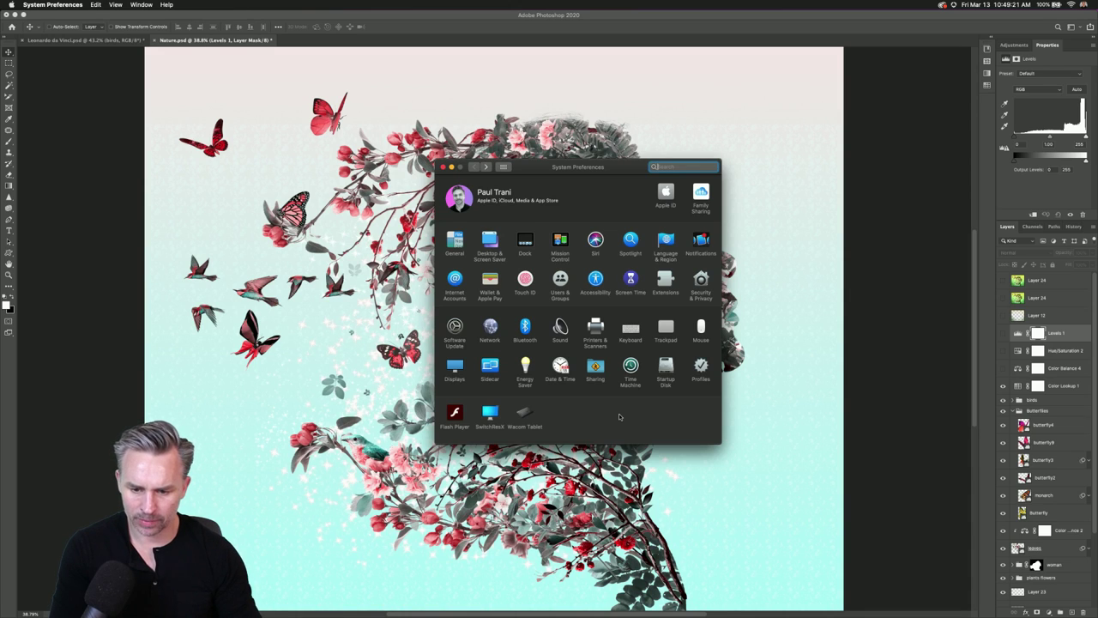
# Enable Evernote under Extensions > Share Menu and close System Preferences.
pyautogui.click(666, 281)
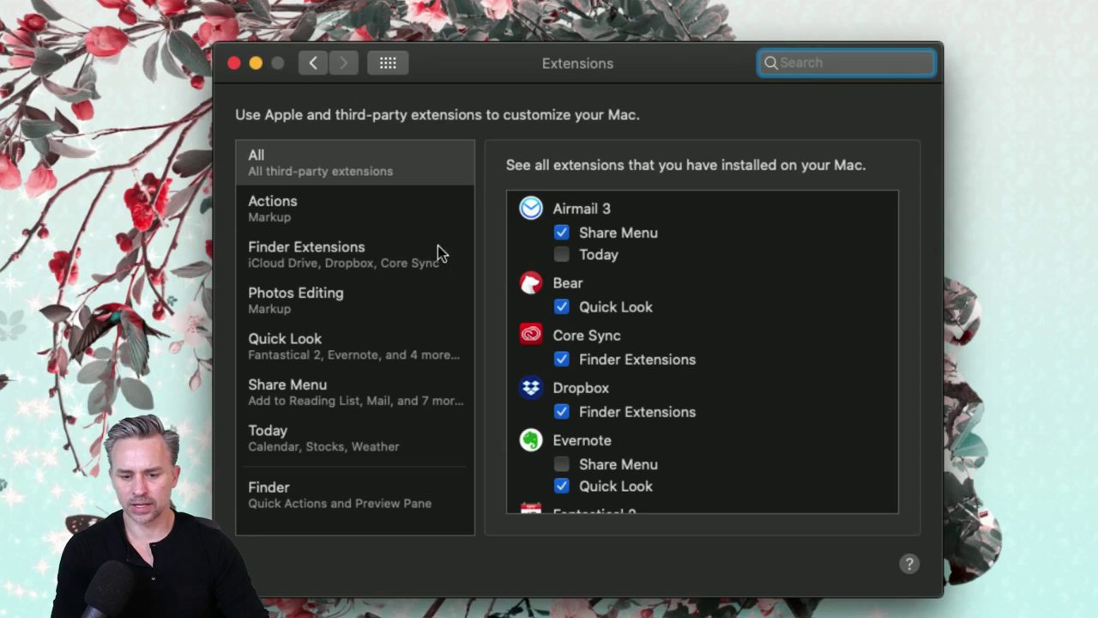
pyautogui.click(319, 390)
pyautogui.scroll(-5, 652, 284)
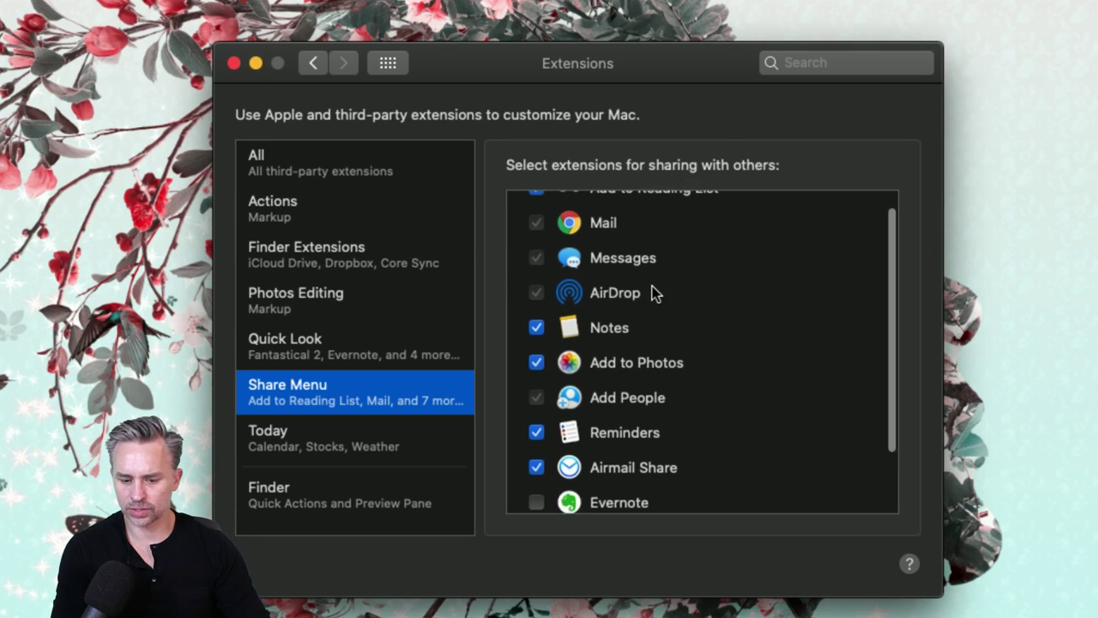
pyautogui.click(536, 425)
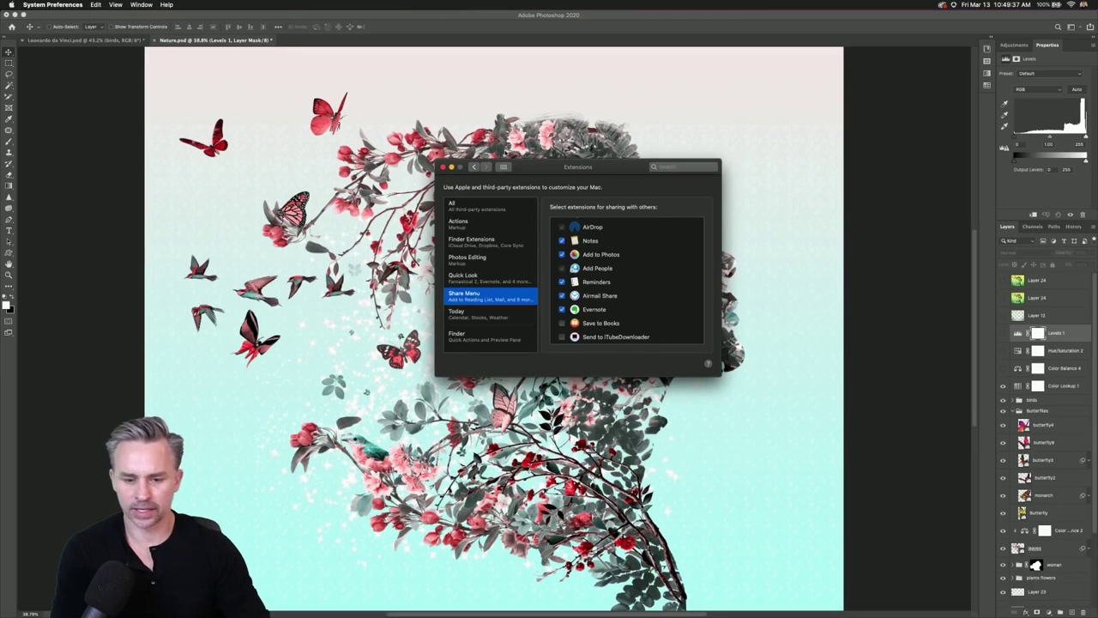
pyautogui.click(443, 167)
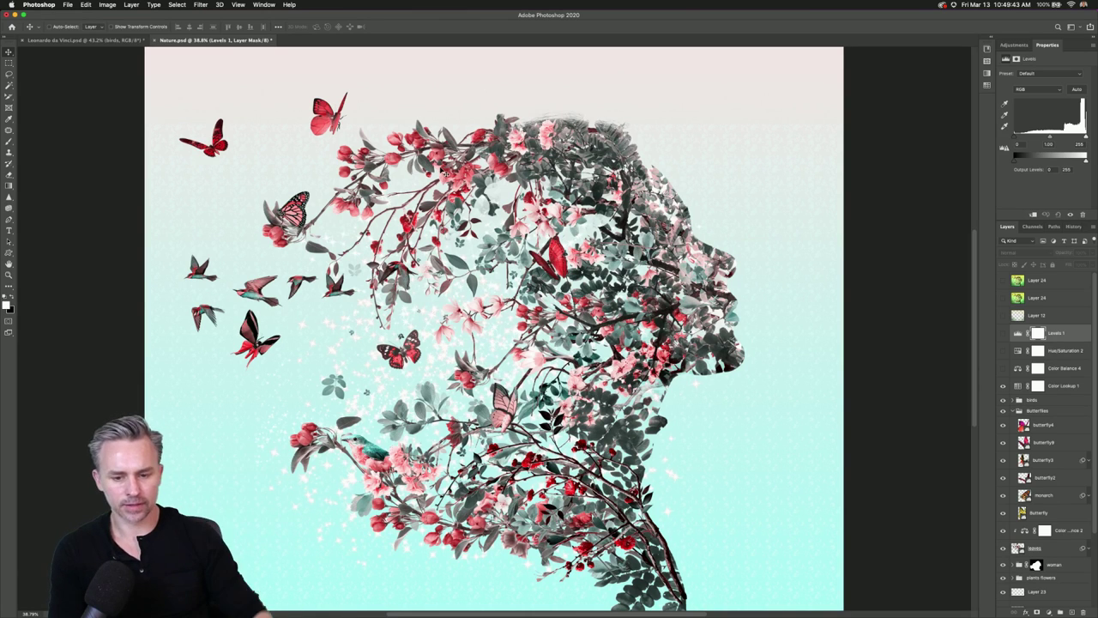
# Float the Layers panel over the canvas, size it to list every layer, and select butterfly4.
pyautogui.press('m')
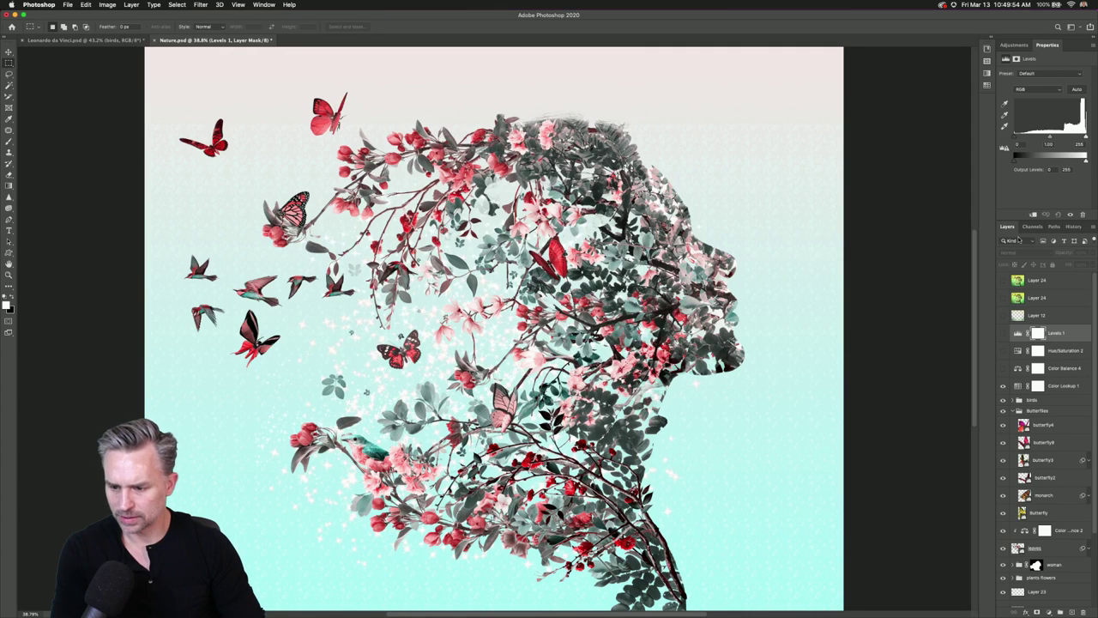
pyautogui.moveTo(1008, 225); pyautogui.dragTo(670, 102)
pyautogui.moveTo(709, 490); pyautogui.dragTo(849, 532)
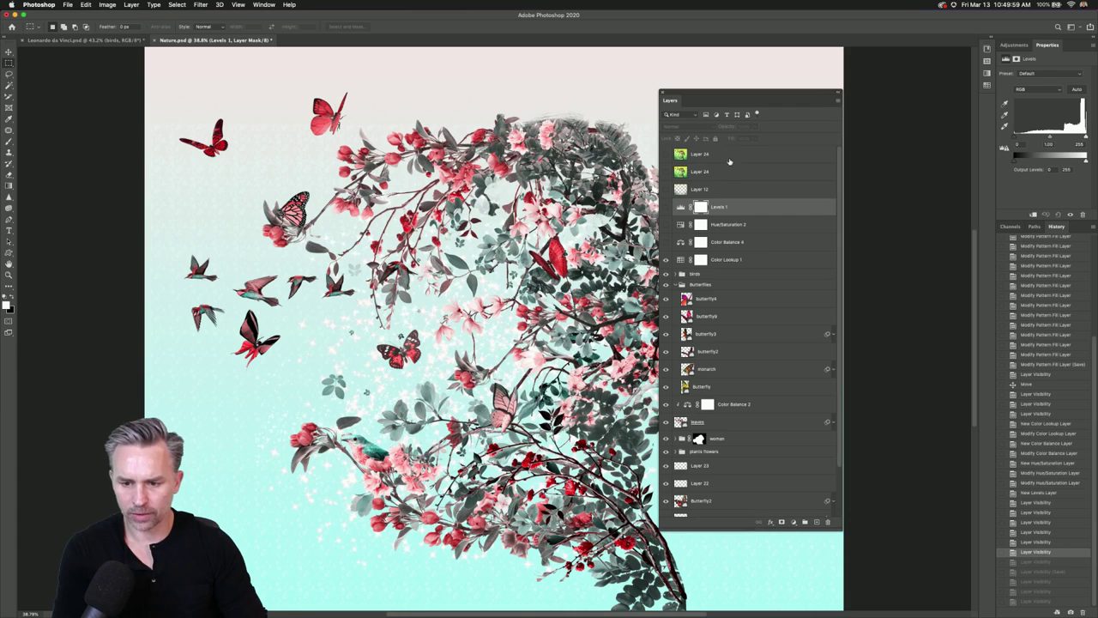
pyautogui.moveTo(723, 106); pyautogui.dragTo(802, 78)
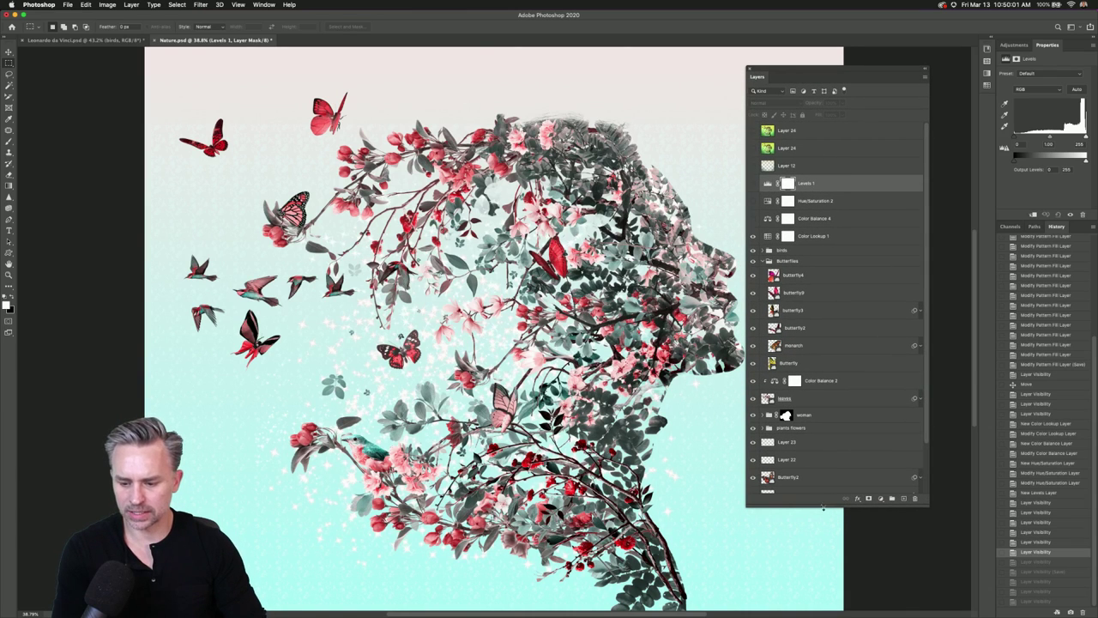
pyautogui.moveTo(822, 505); pyautogui.dragTo(822, 477)
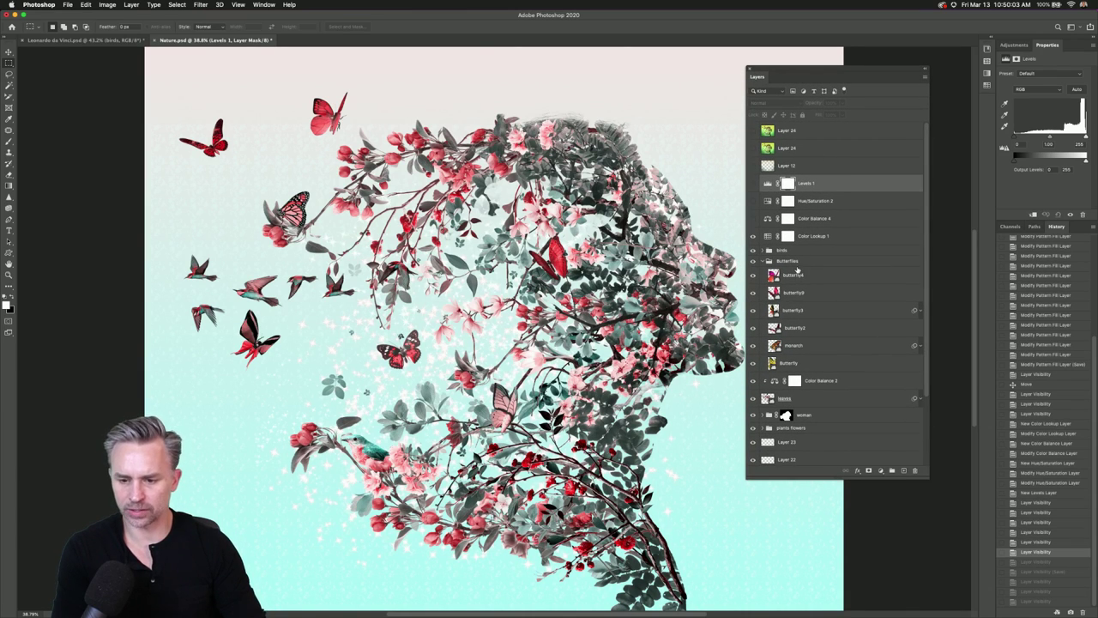
pyautogui.scroll(-5, 830, 244)
pyautogui.click(791, 194)
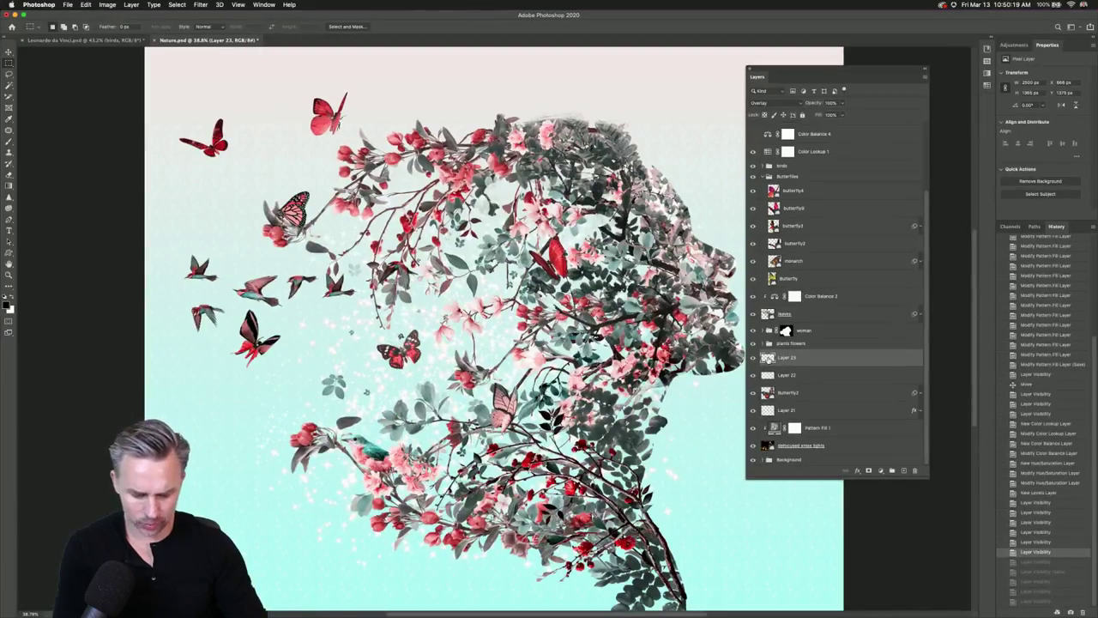
# Hide Color Lookup 1 for natural greens, comparing Layer 22 and Layer 23 sparkles on and off.
pyautogui.scroll(5, 440, 429)
pyautogui.click(753, 358)
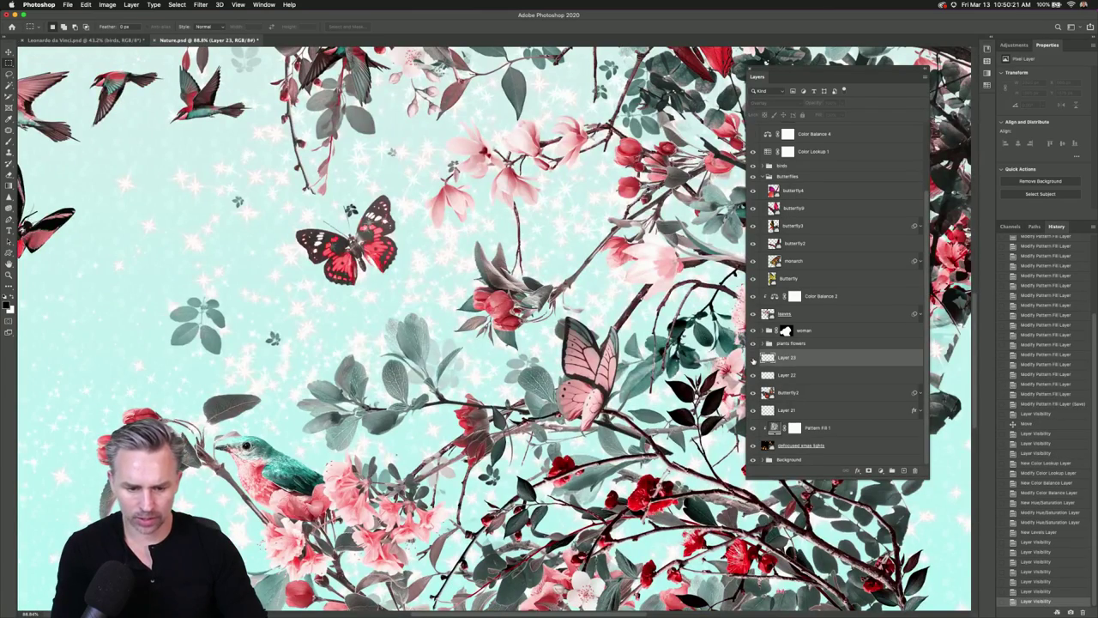
pyautogui.click(753, 358)
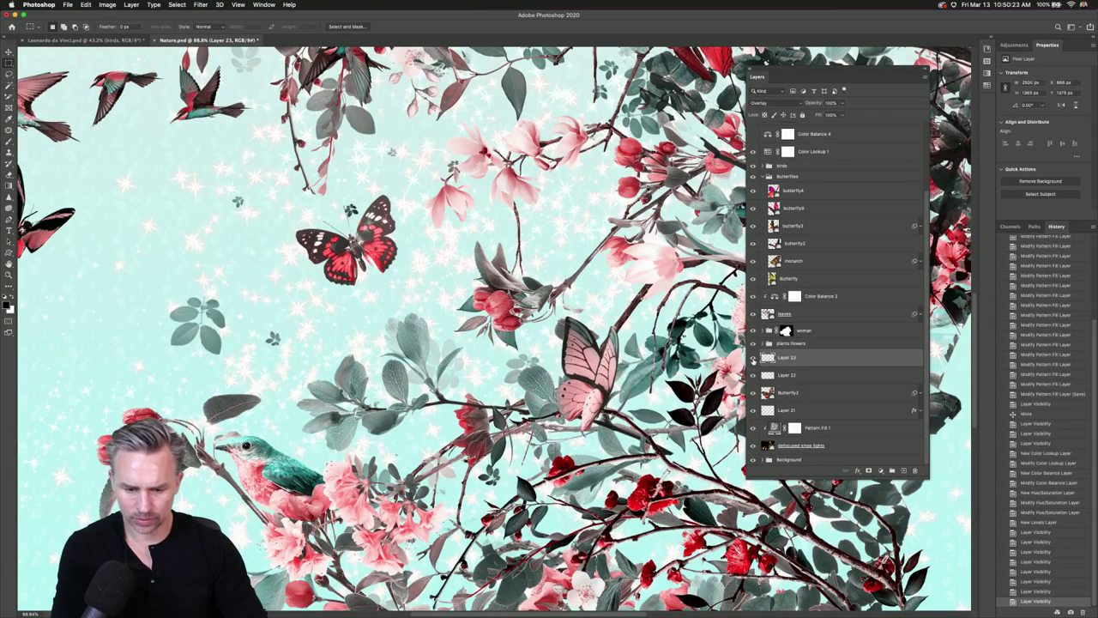
pyautogui.click(753, 154)
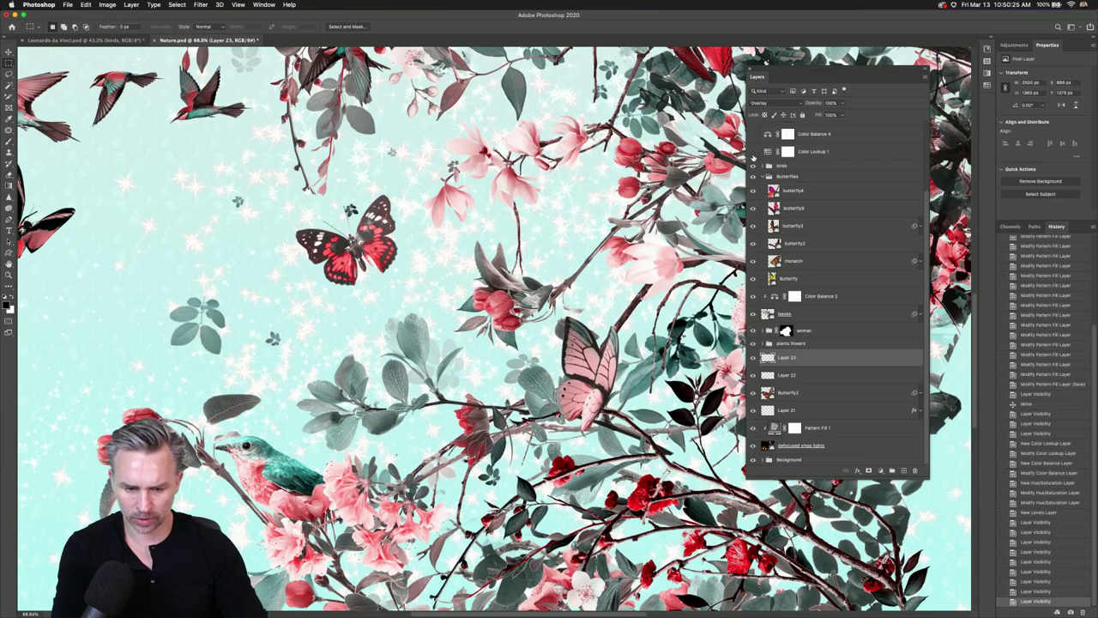
pyautogui.click(753, 375)
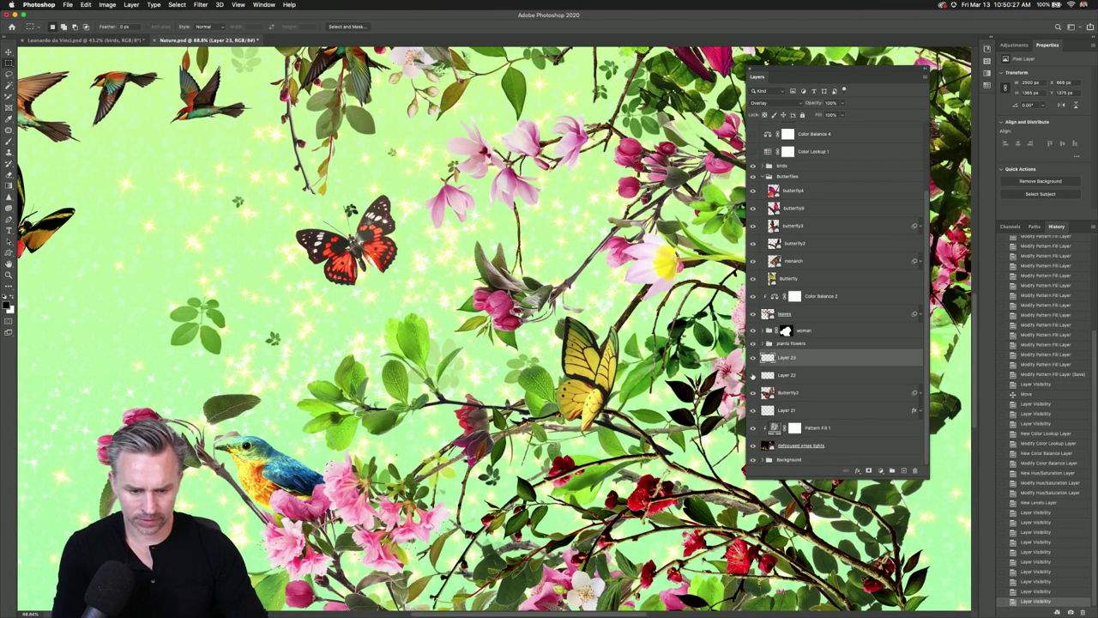
pyautogui.click(753, 358)
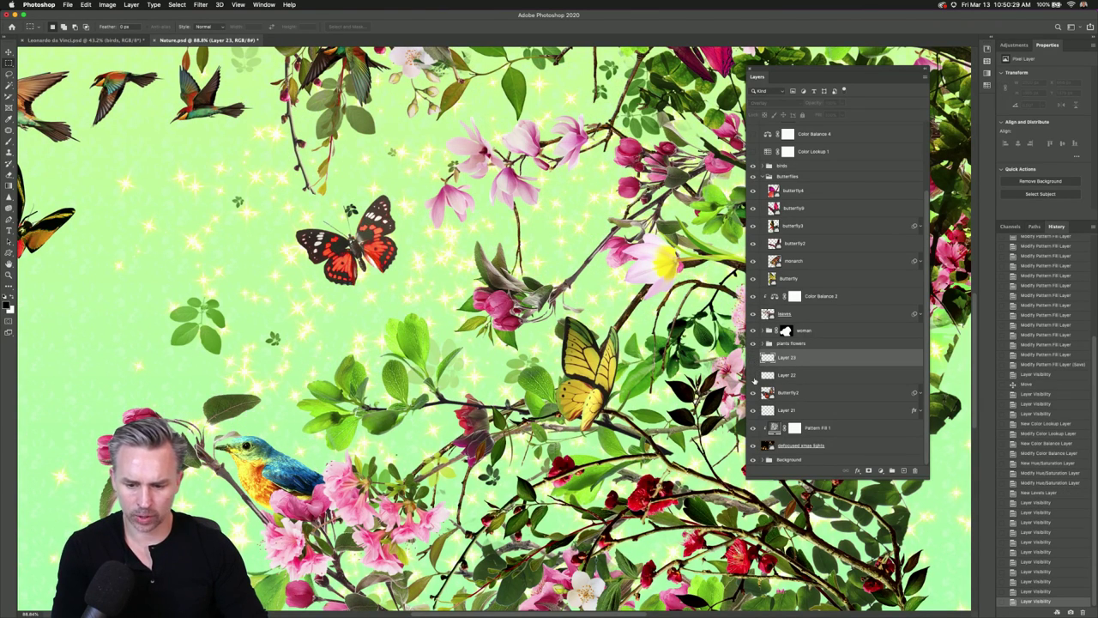
pyautogui.click(753, 378)
pyautogui.click(754, 361)
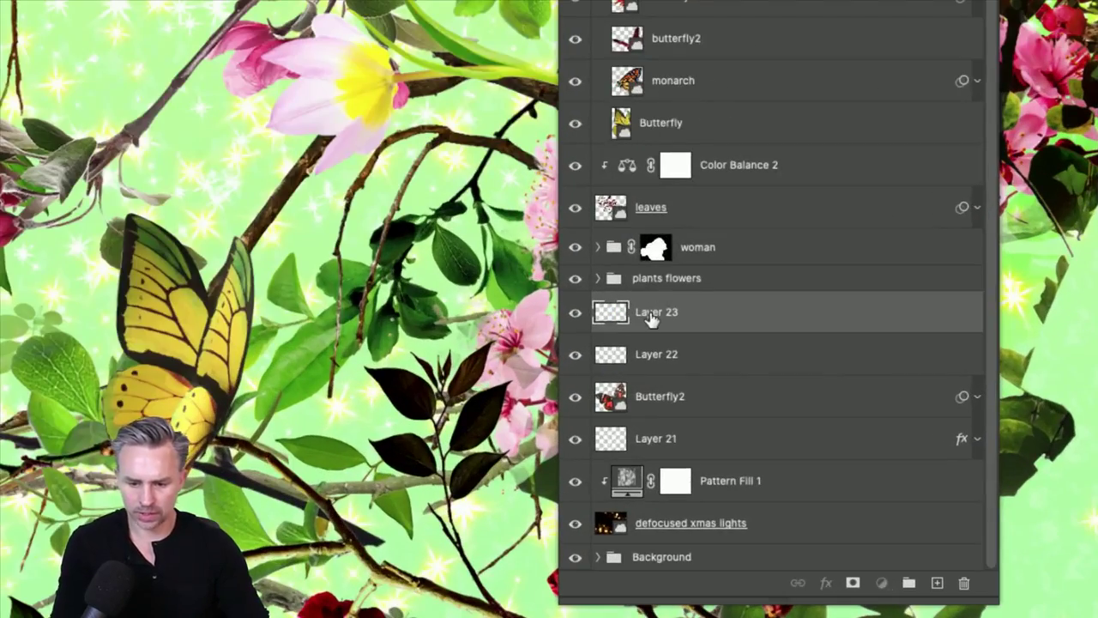
# Rename Layers 23, 22 and 21 to 'sparkles'.
pyautogui.doubleClick(651, 314)
pyautogui.write('spark')
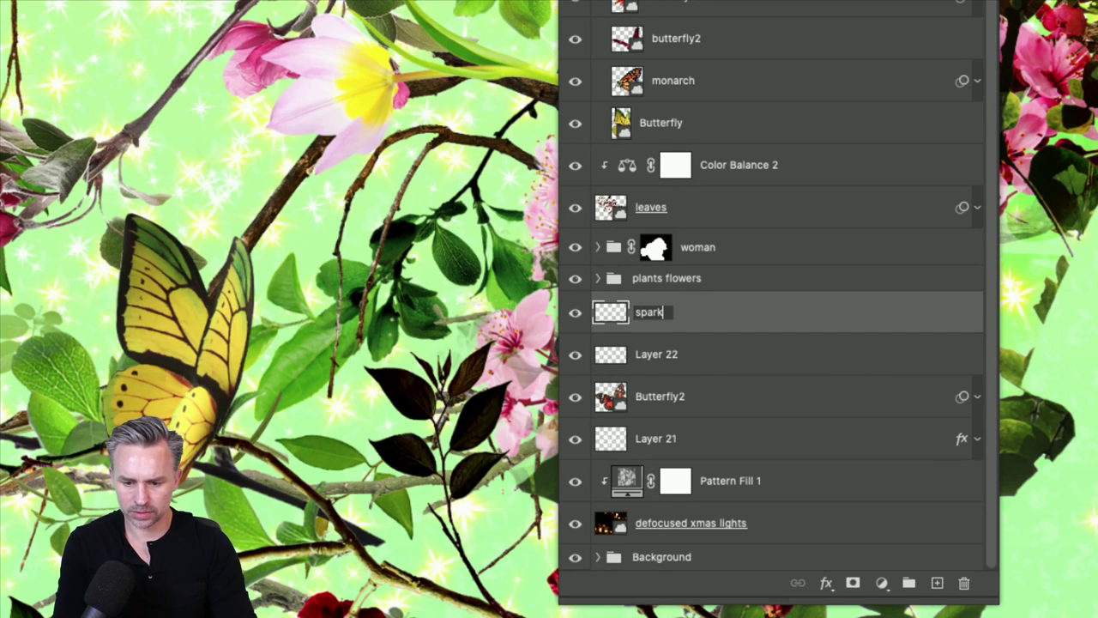
pyautogui.write('les')
pyautogui.doubleClick(650, 320)
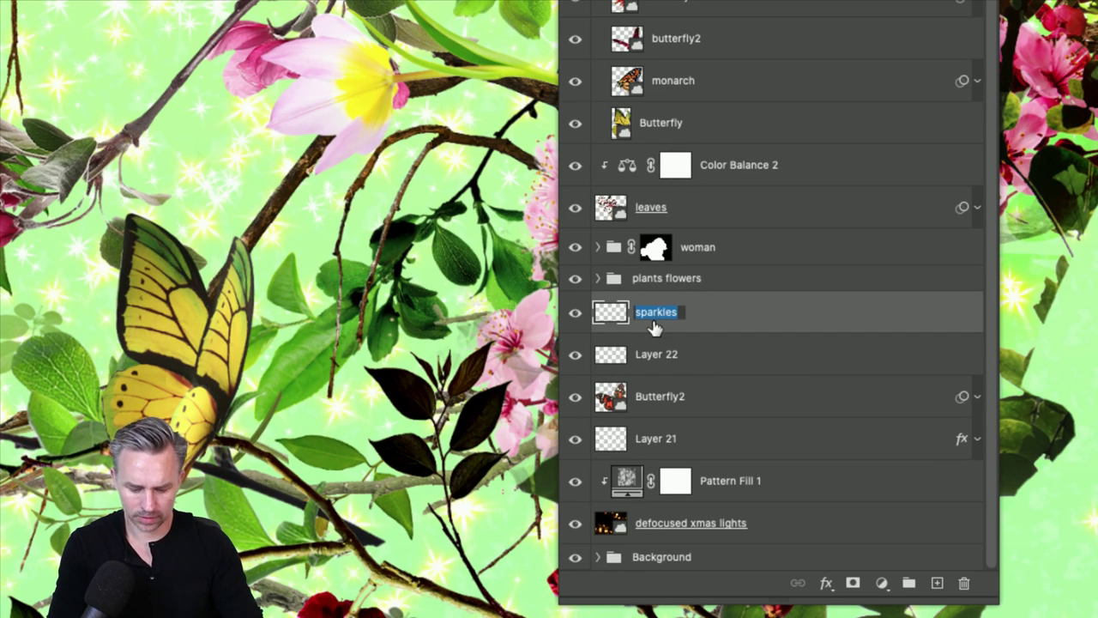
pyautogui.press('Tab')
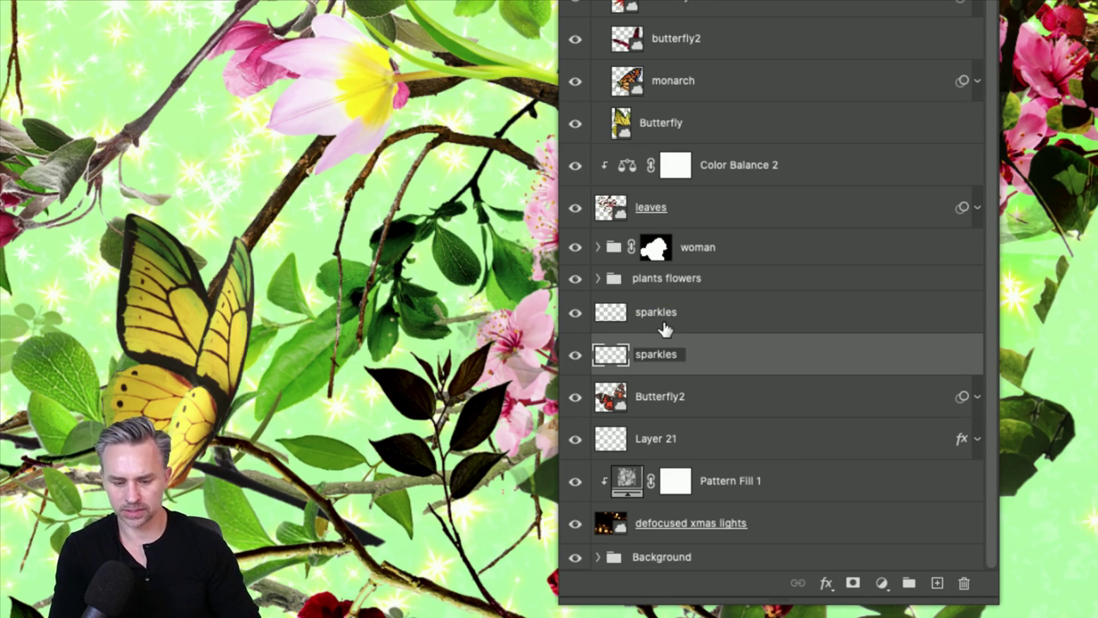
pyautogui.press('Tab')
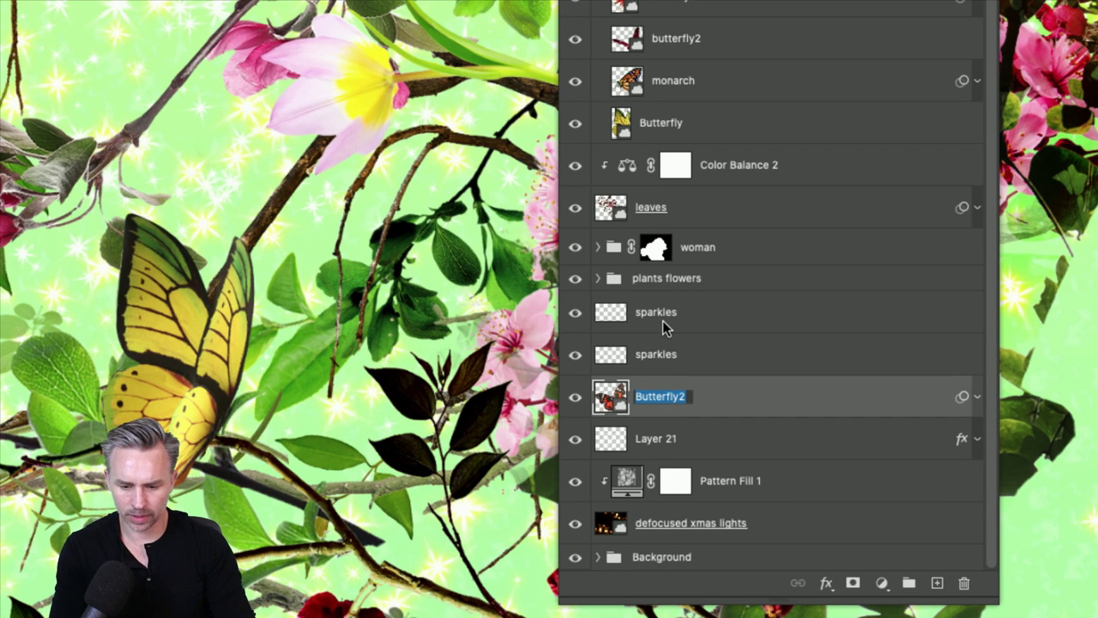
pyautogui.press('Tab')
pyautogui.write('sparkles')
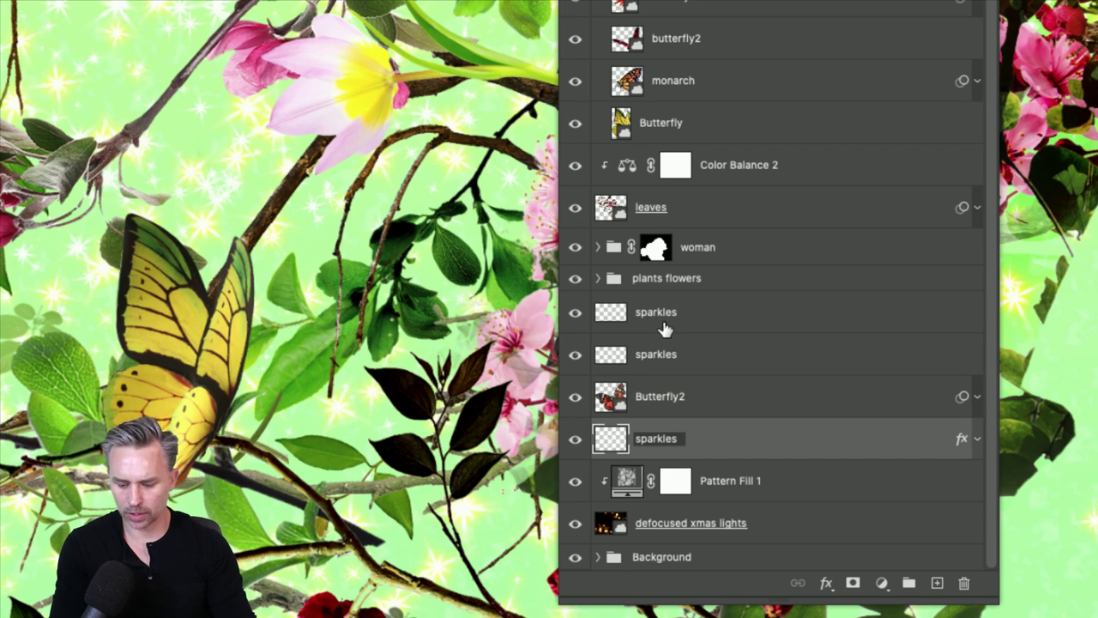
pyautogui.press('Return')
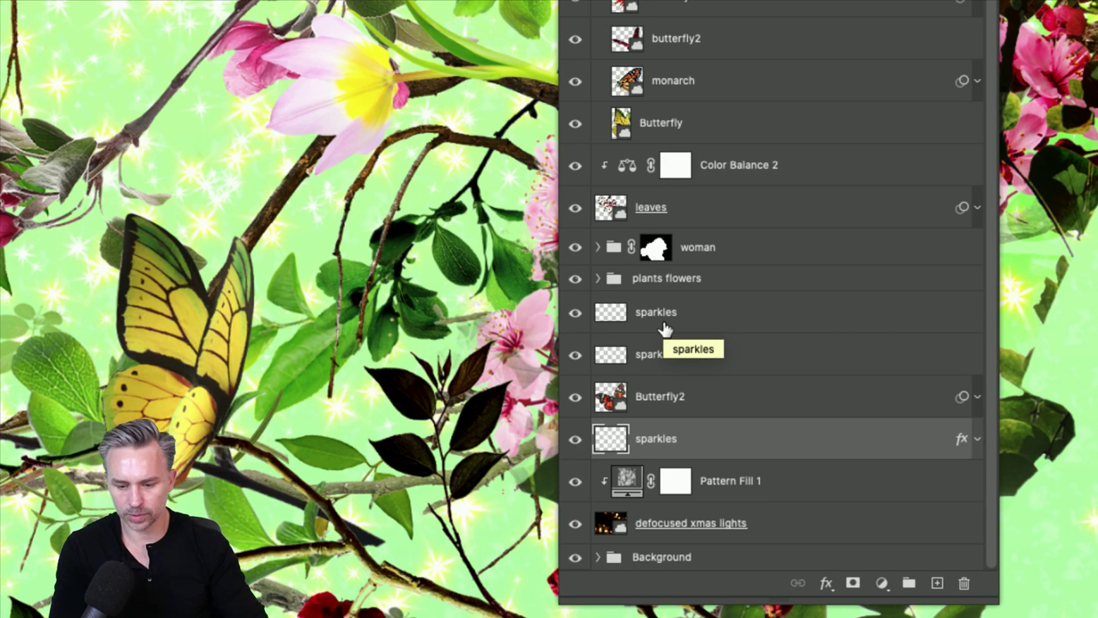
# Select the upper sparkles layer, now at the top of the layer stack.
pyautogui.click(692, 327)
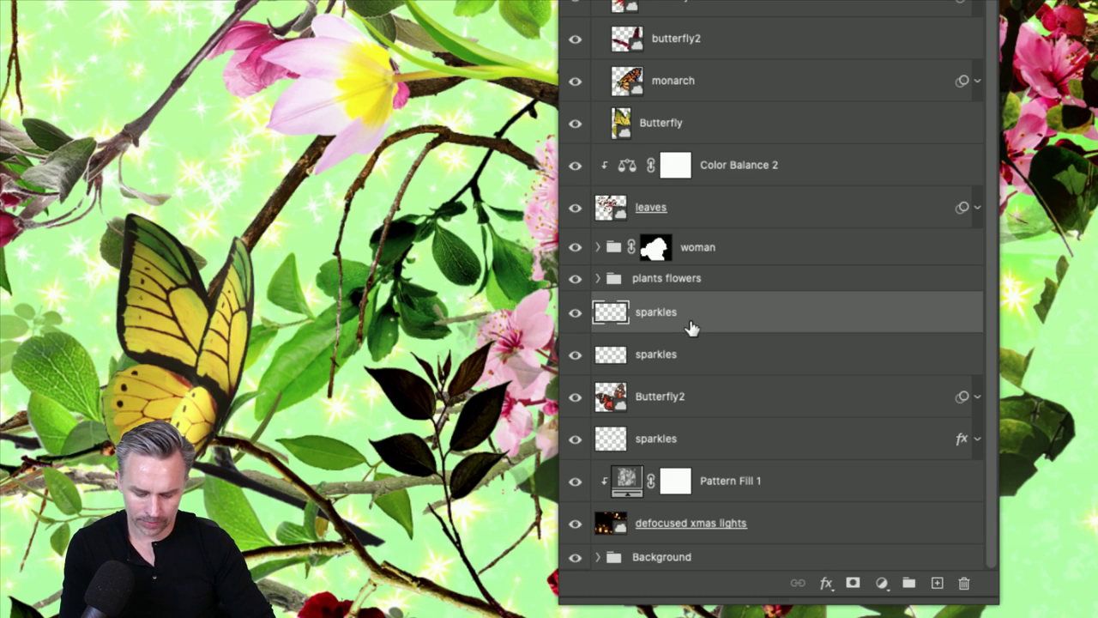
pyautogui.scroll(5, 692, 327)
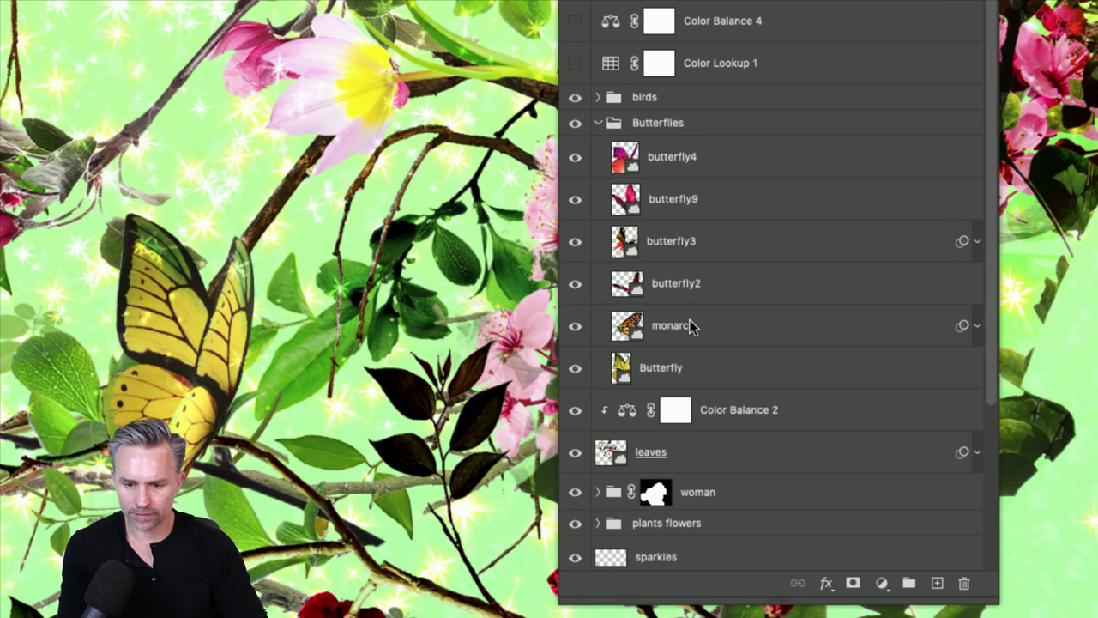
pyautogui.scroll(-5, 692, 327)
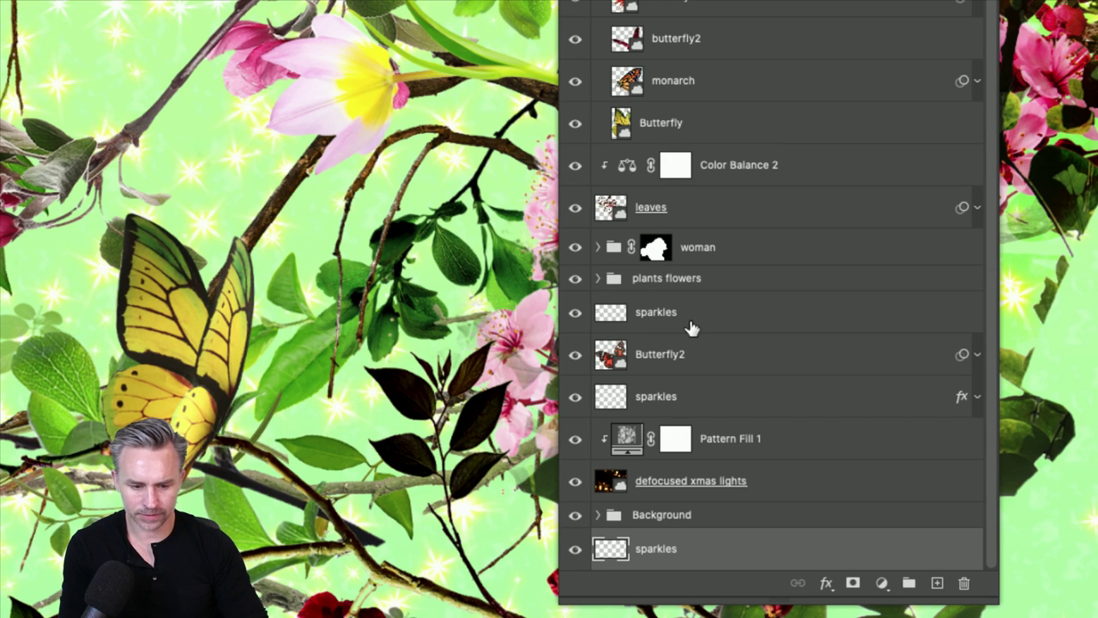
pyautogui.scroll(5, 692, 327)
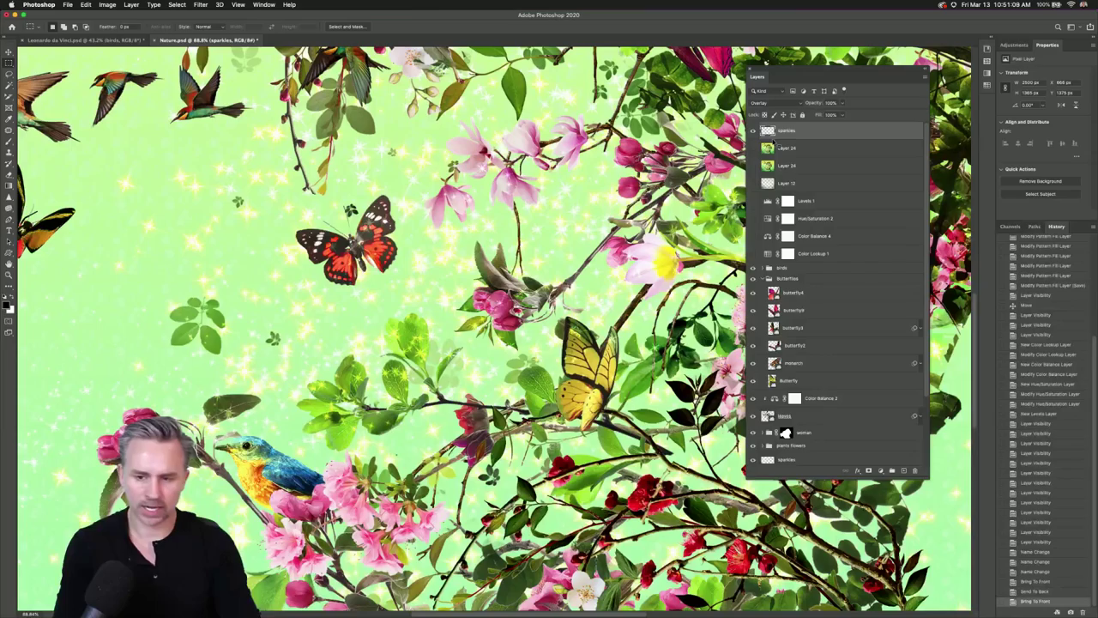
# Launch KeyCastr from Alfred to display keystrokes on screen.
pyautogui.hotkey('alt', 'space')
pyautogui.write('keycas')
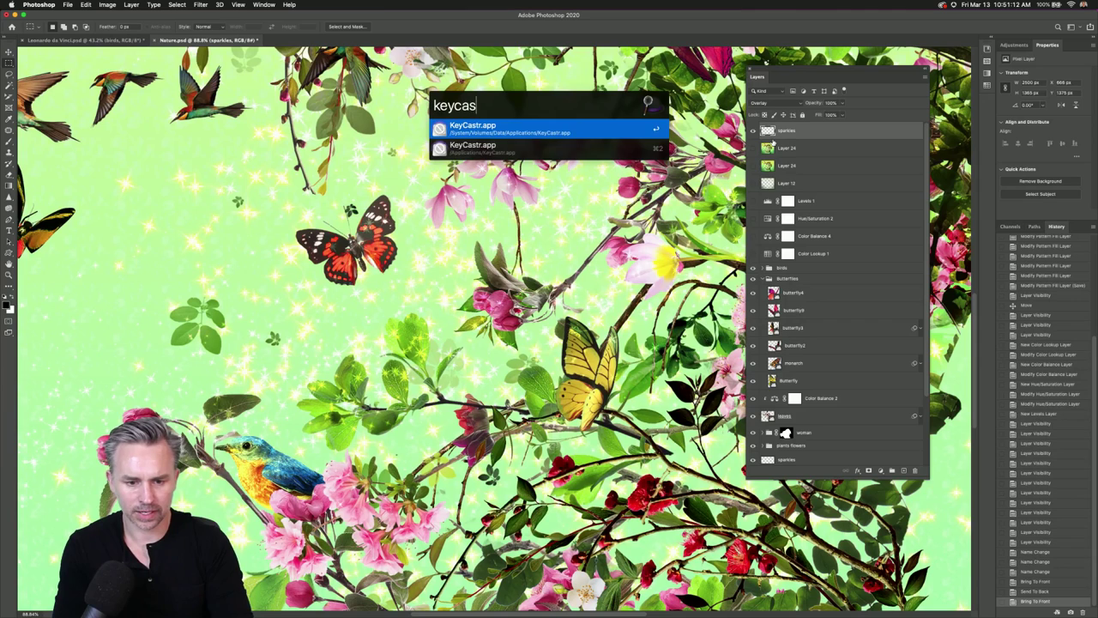
pyautogui.press('Return')
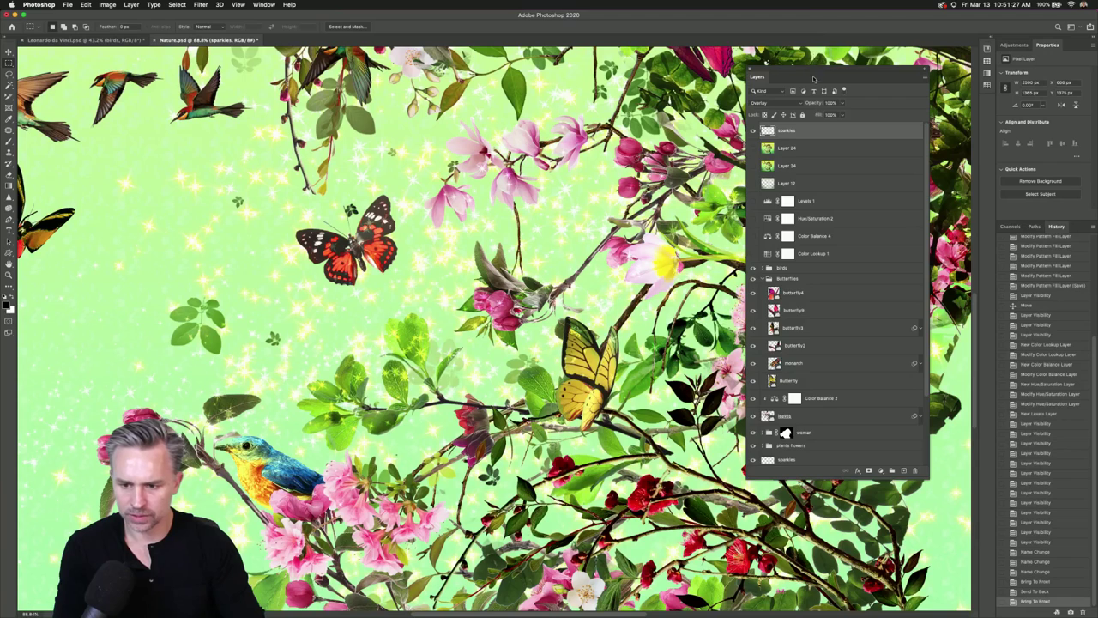
# Move the floating Layers panel up-left and make it taller to list more layers.
pyautogui.moveTo(814, 79); pyautogui.dragTo(771, 25)
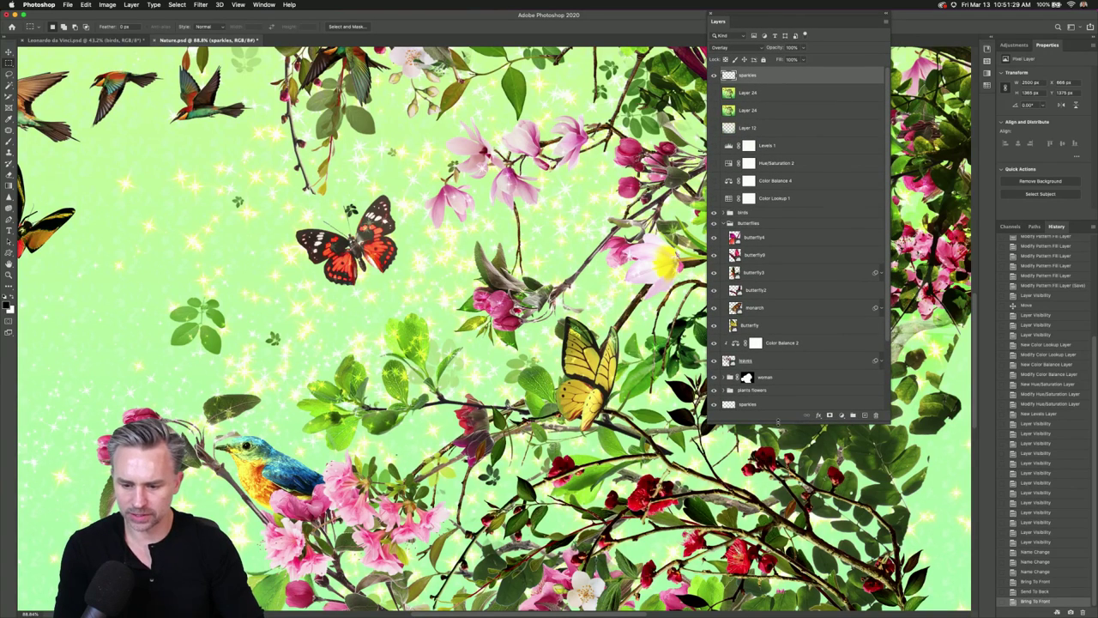
pyautogui.moveTo(779, 422); pyautogui.dragTo(779, 491)
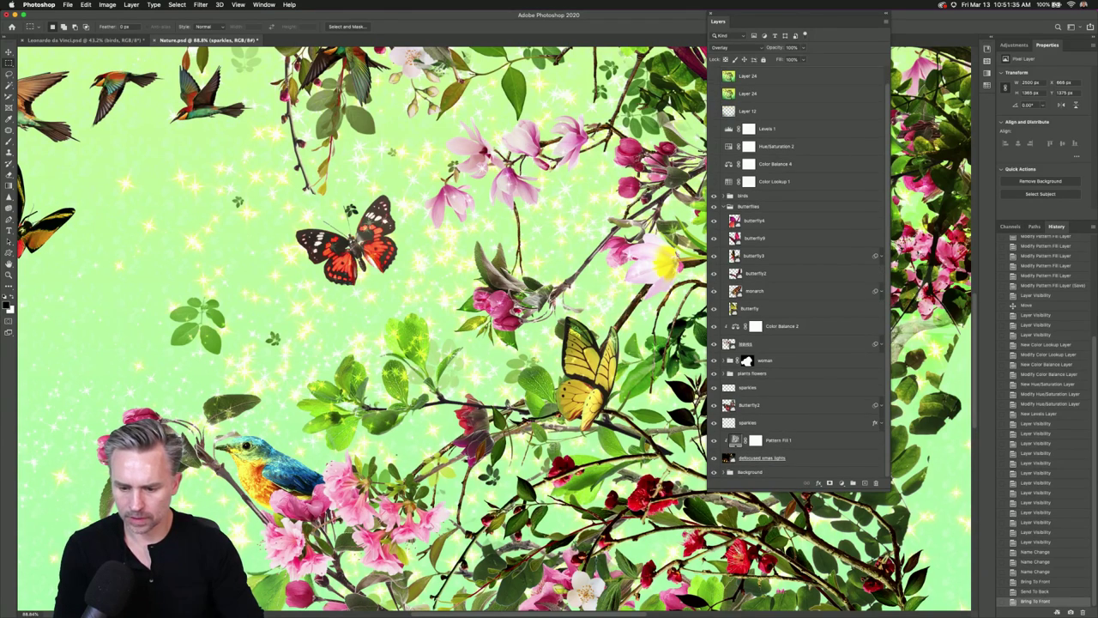
pyautogui.scroll(-3, 669, 257)
# Shift the sparkles layer across the canvas with the Move tool.
pyautogui.scroll(2, 360, 326)
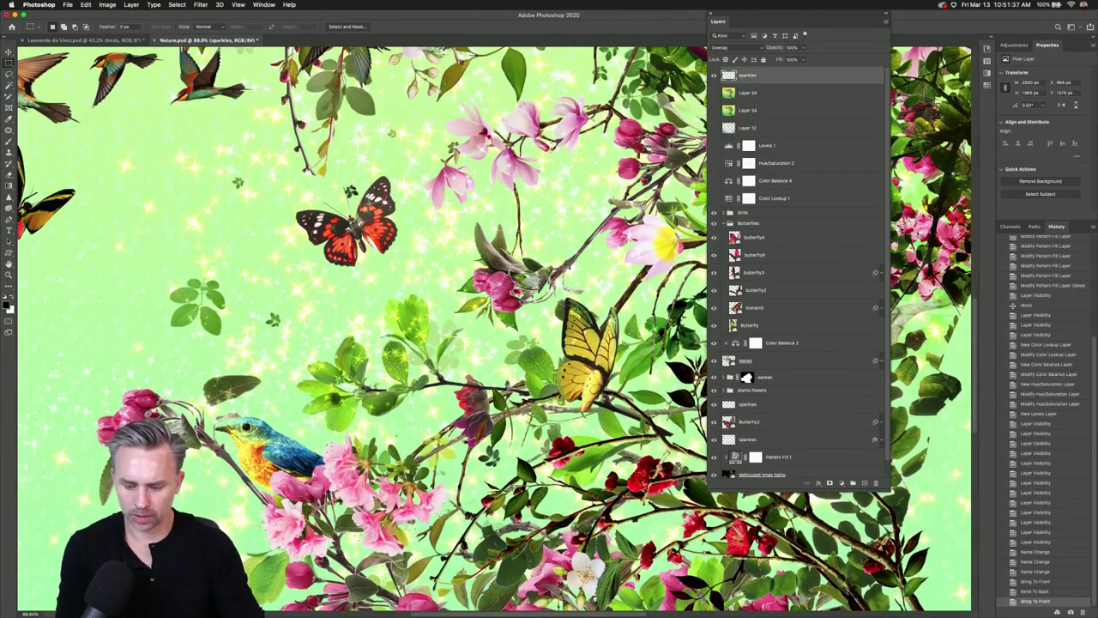
pyautogui.scroll(-5, 361, 326)
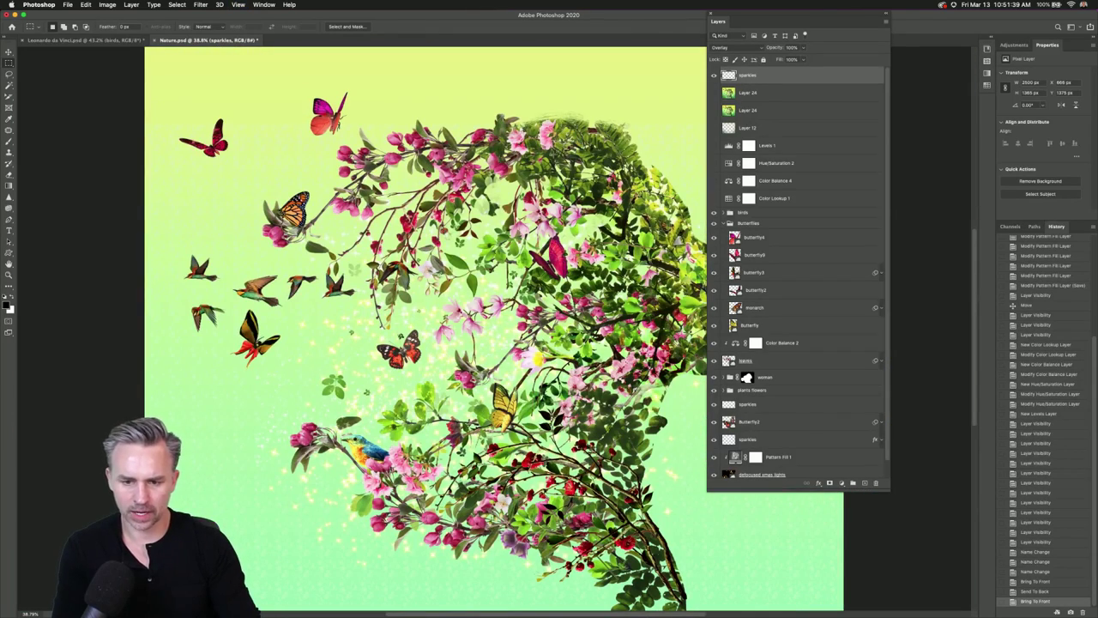
pyautogui.click(9, 52)
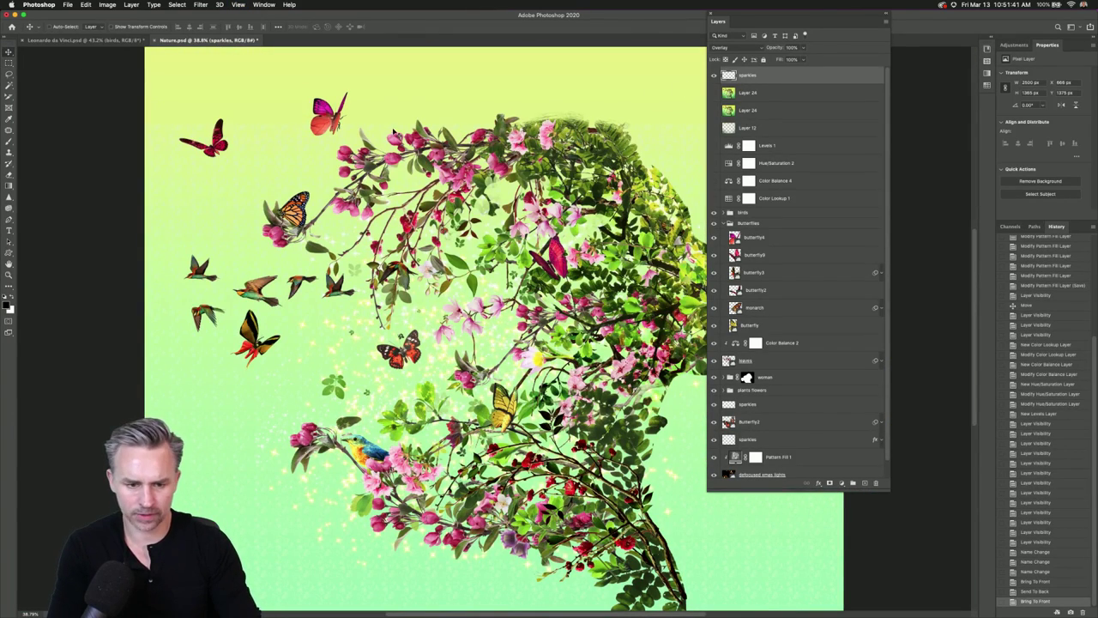
pyautogui.moveTo(486, 257); pyautogui.dragTo(378, 292)
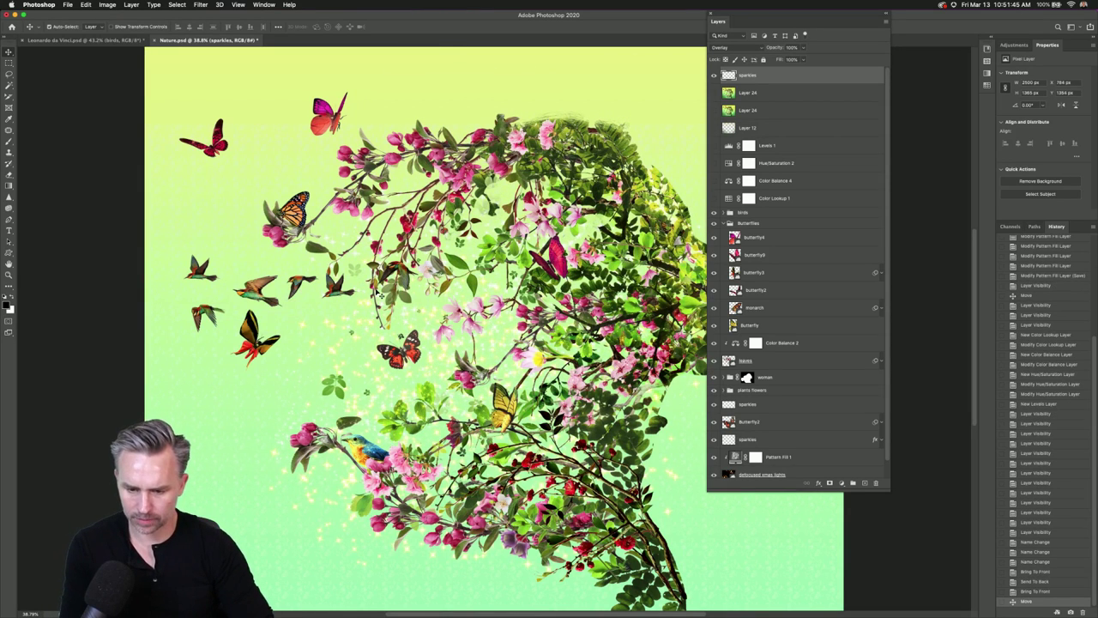
# Send sparkles to the bottom, then raise it stepwise to just below plants flowers.
pyautogui.press('super+shift+bracketleft')
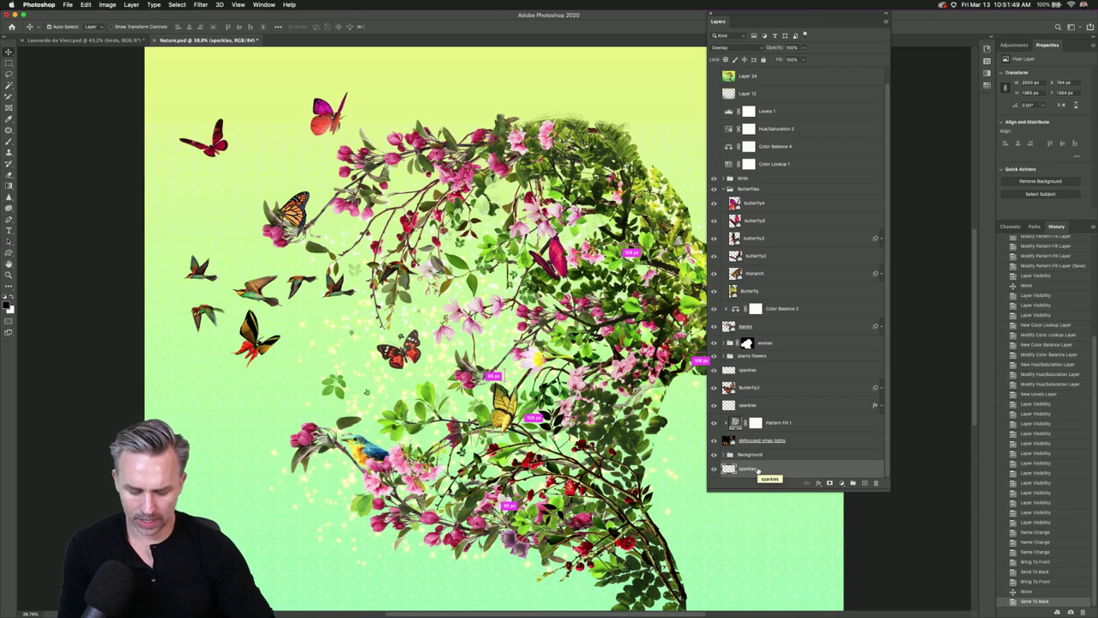
pyautogui.press('super+bracketright')
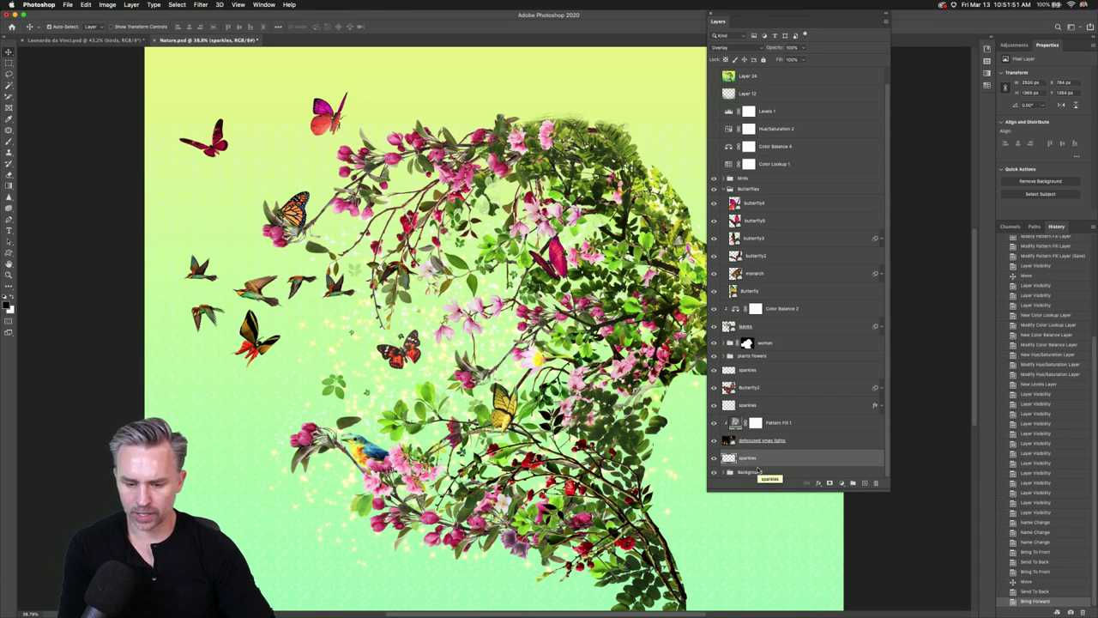
pyautogui.press('super+bracketright')
pyautogui.press('super+bracketright')
pyautogui.press('super+bracketright')
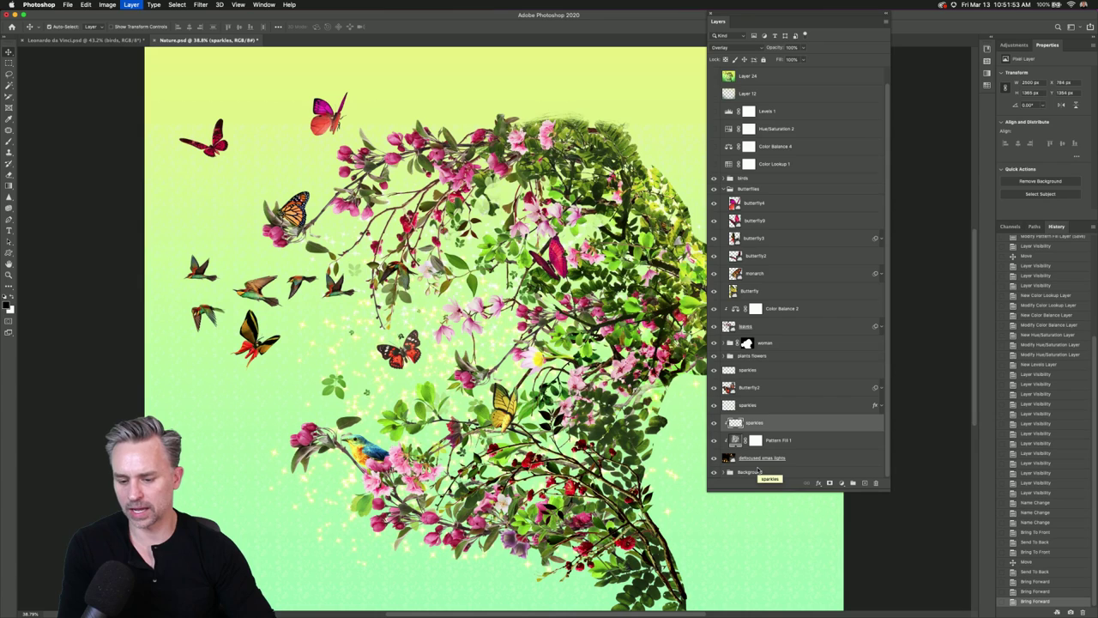
pyautogui.press('super+bracketright')
pyautogui.press('super+bracketright')
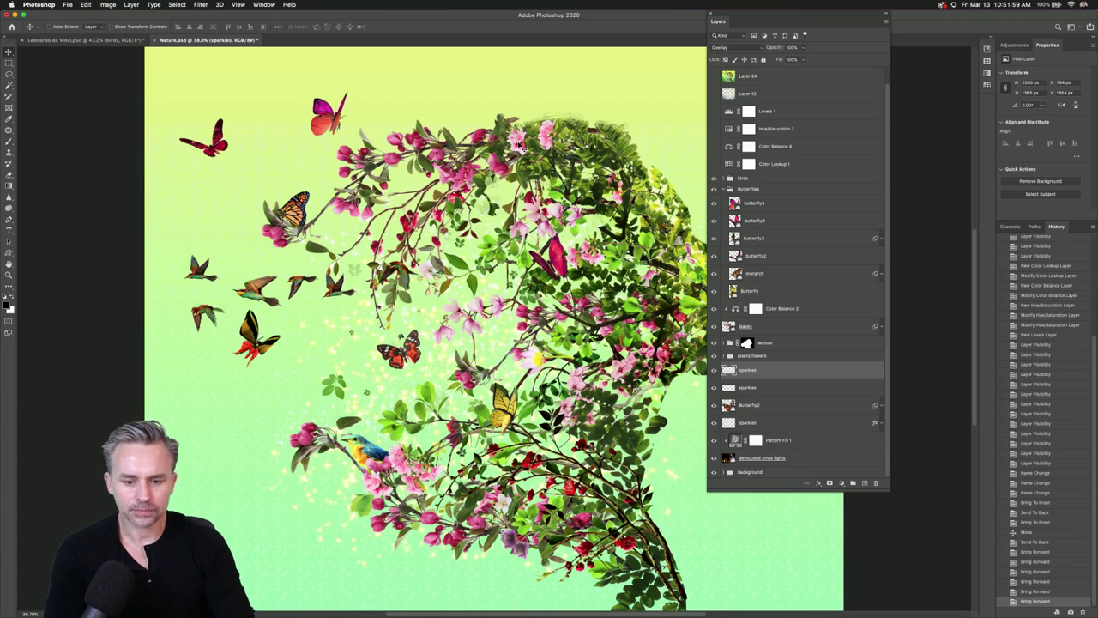
pyautogui.press('super')
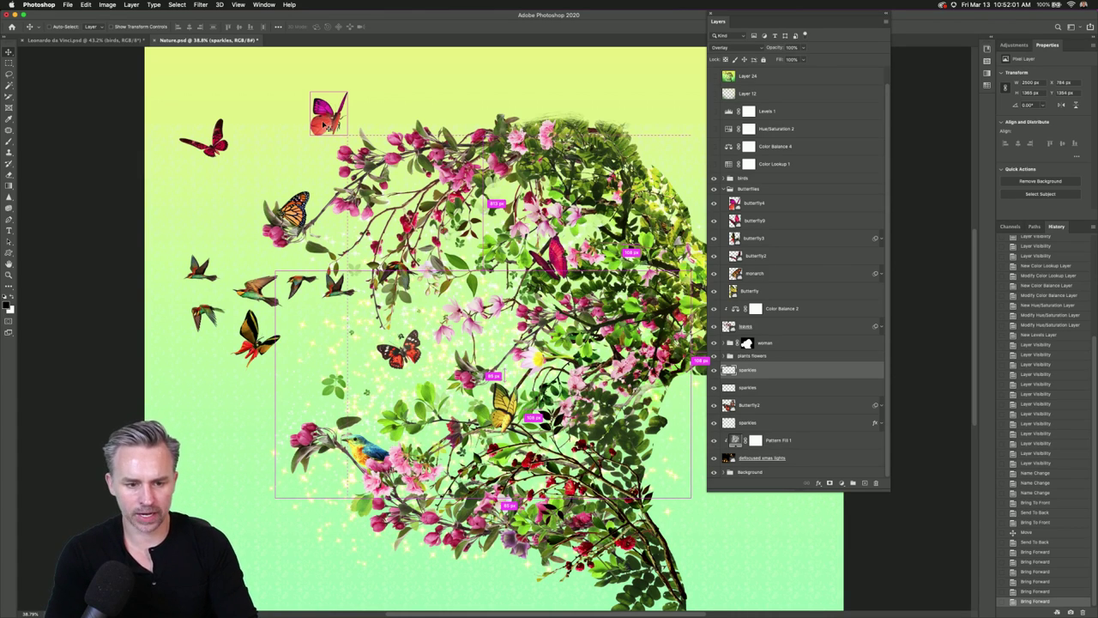
# Drag the pink butterfly to the right on the canvas and zoom in to 50%.
pyautogui.keyDown('super'); pyautogui.click(326, 125); pyautogui.keyUp('super')
pyautogui.moveTo(326, 124); pyautogui.dragTo(500, 125)
pyautogui.press('super+equal')
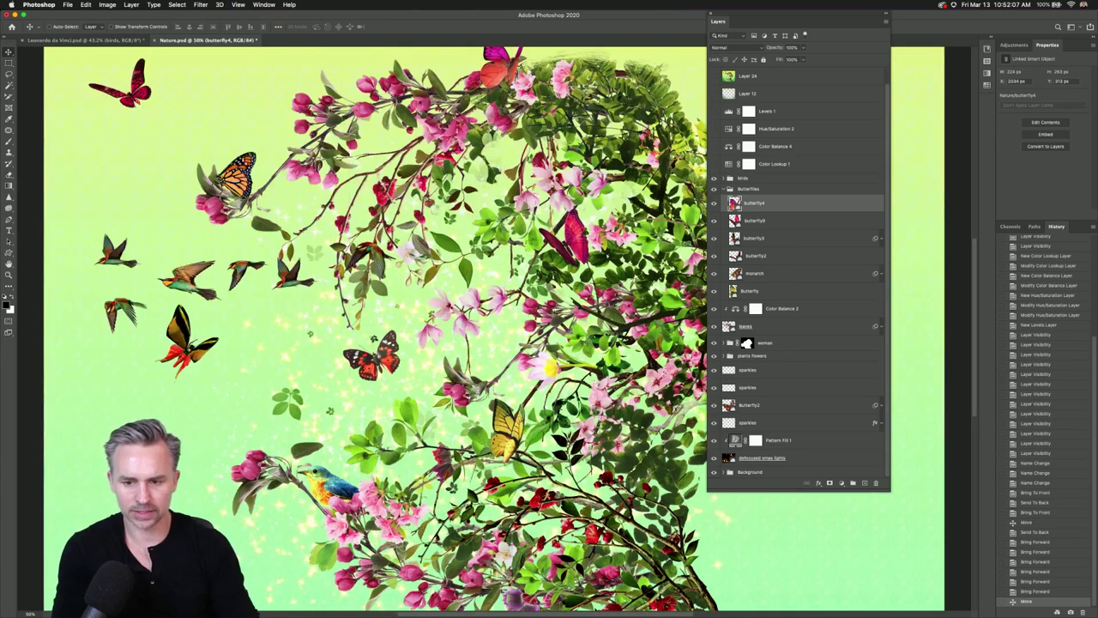
pyautogui.scroll(5, 500, 125)
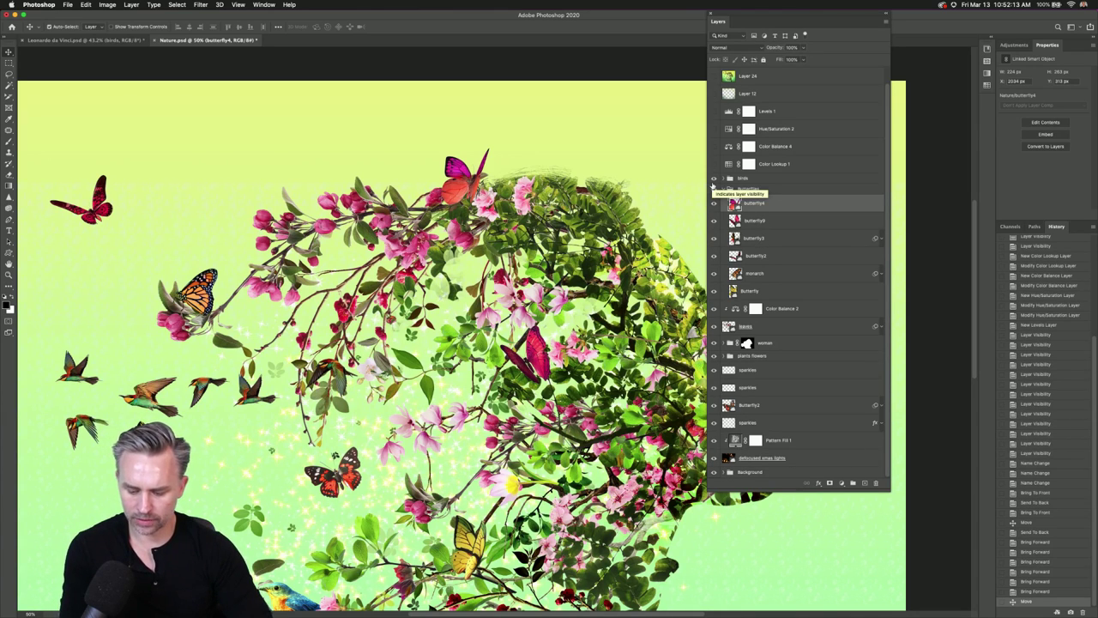
# Restack butterfly4 with Cmd+[ and Cmd+] so it heads the Butterflies group.
pyautogui.press('super+shift+bracketleft')
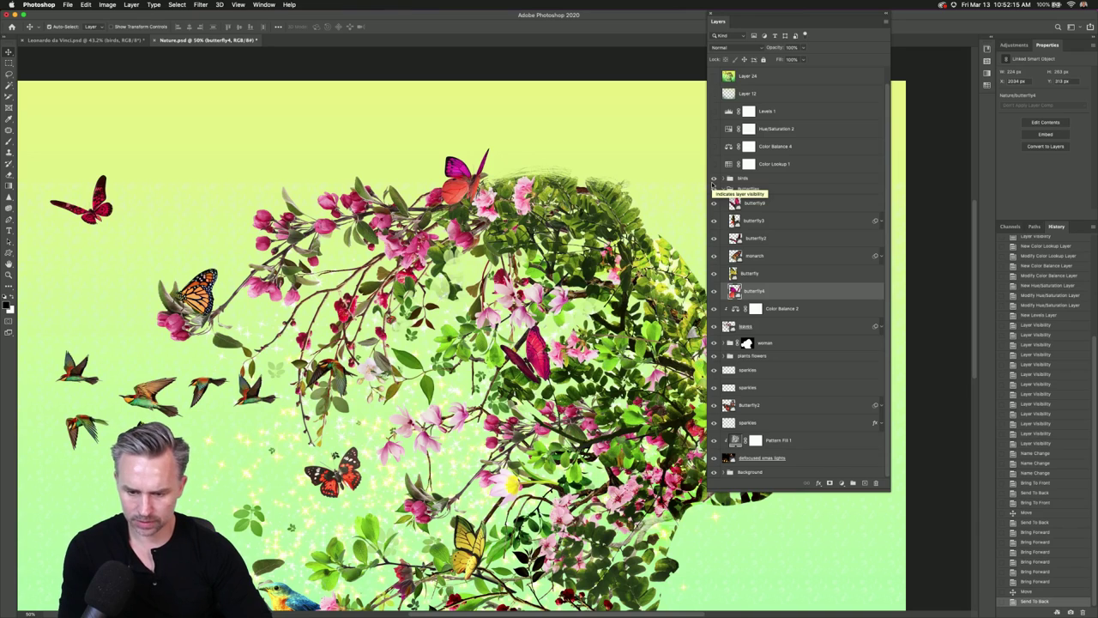
pyautogui.press('super+shift+bracketleft')
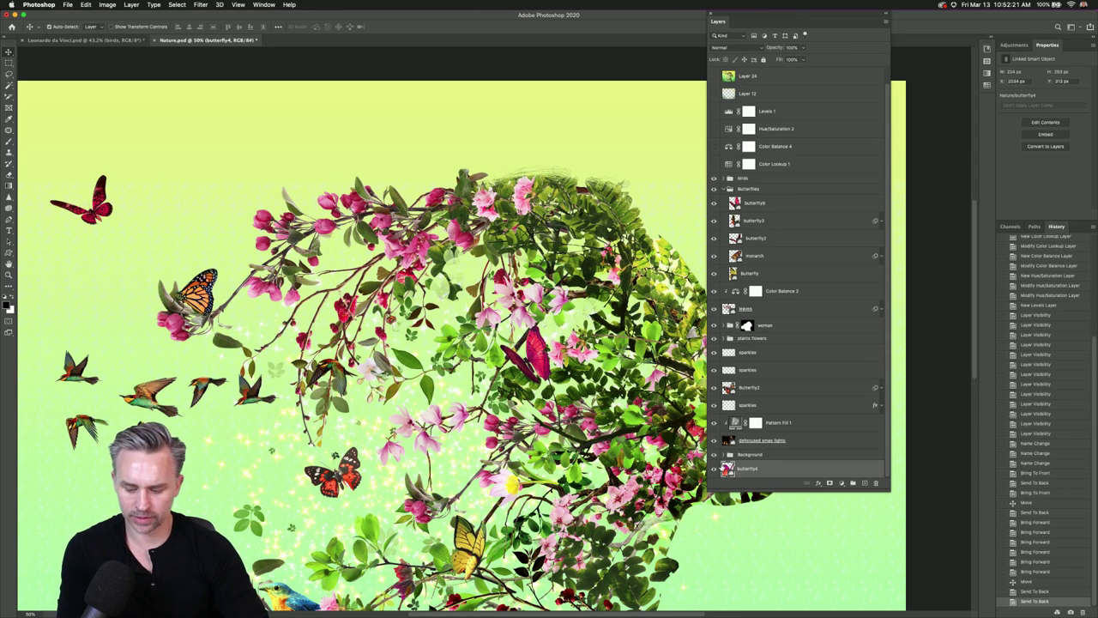
pyautogui.press('super+bracketright')
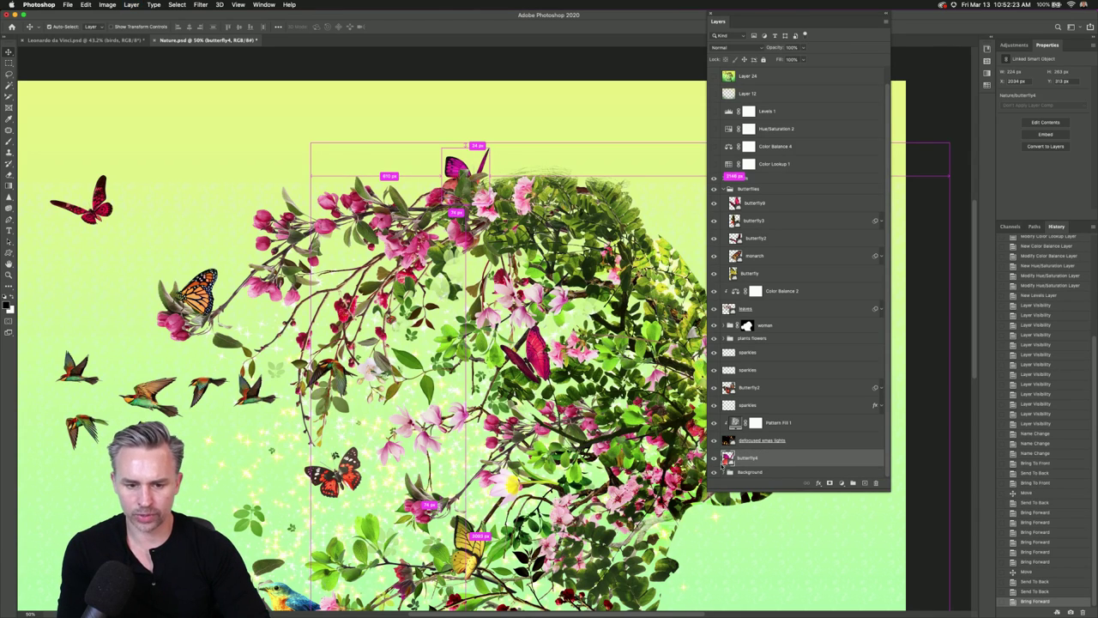
pyautogui.press('super+bracketright')
pyautogui.press('super+bracketright')
pyautogui.press('super+bracketright')
pyautogui.press('super+bracketright')
pyautogui.press('super+bracketright')
pyautogui.press('super+bracketright')
pyautogui.press('super+bracketright')
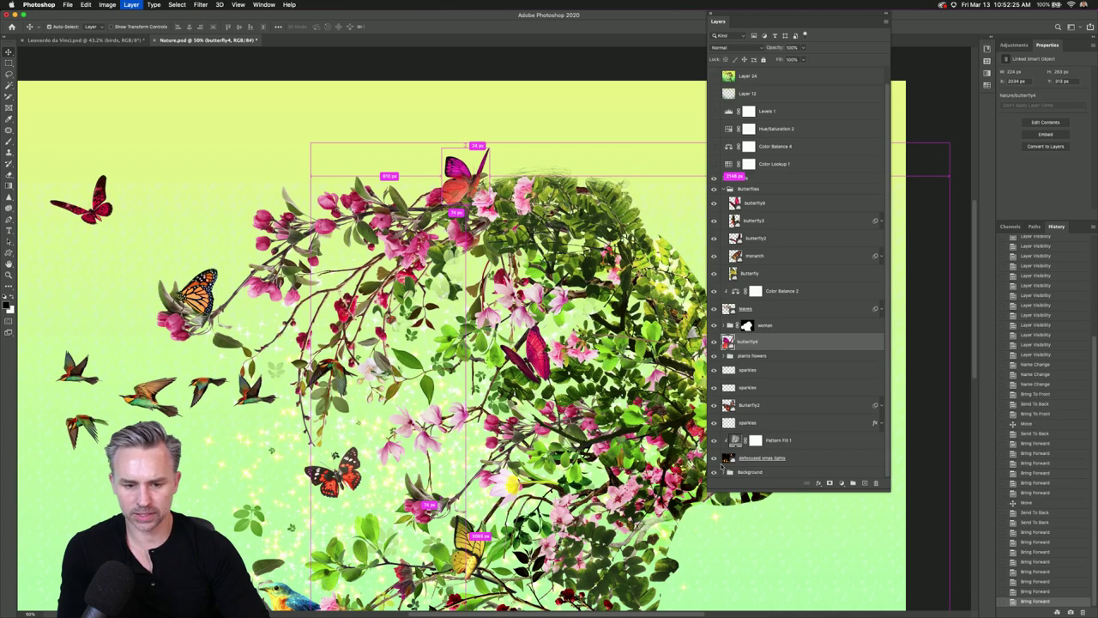
pyautogui.press('super+bracketright')
pyautogui.press('super+bracketright')
pyautogui.press('super+bracketright')
pyautogui.press('super+bracketright')
pyautogui.press('super+bracketright')
pyautogui.press('super+bracketright')
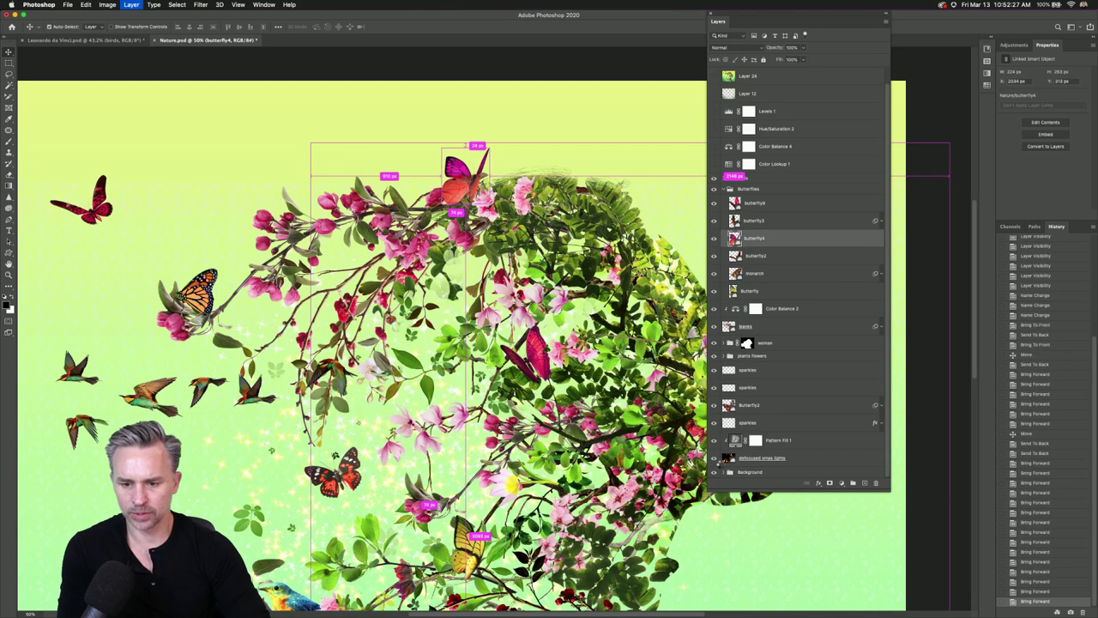
pyautogui.press('super+bracketright')
pyautogui.press('super+bracketright')
pyautogui.press('super+bracketright')
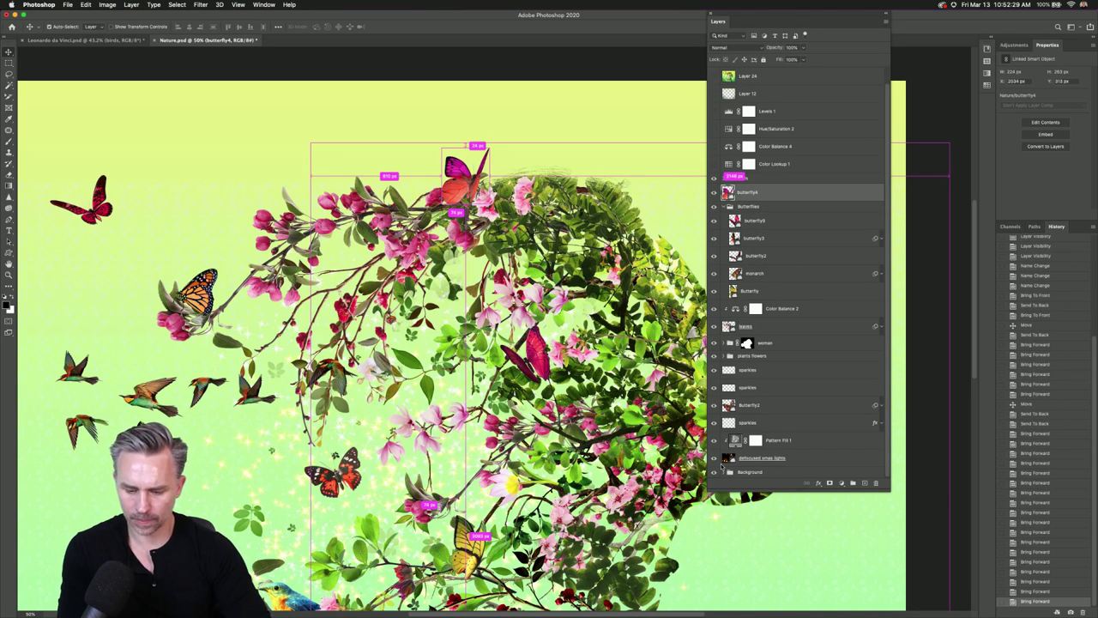
pyautogui.press('super+bracketleft')
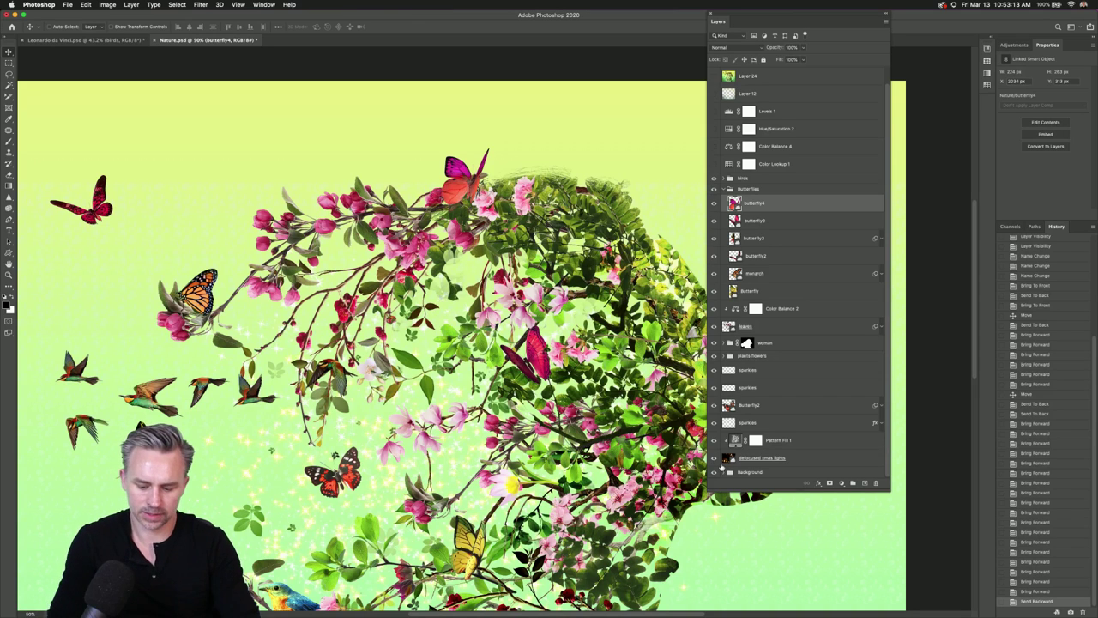
# Fit Nature in view, dock the Layers panel, and collapse the Butterflies group.
pyautogui.press('super+minus')
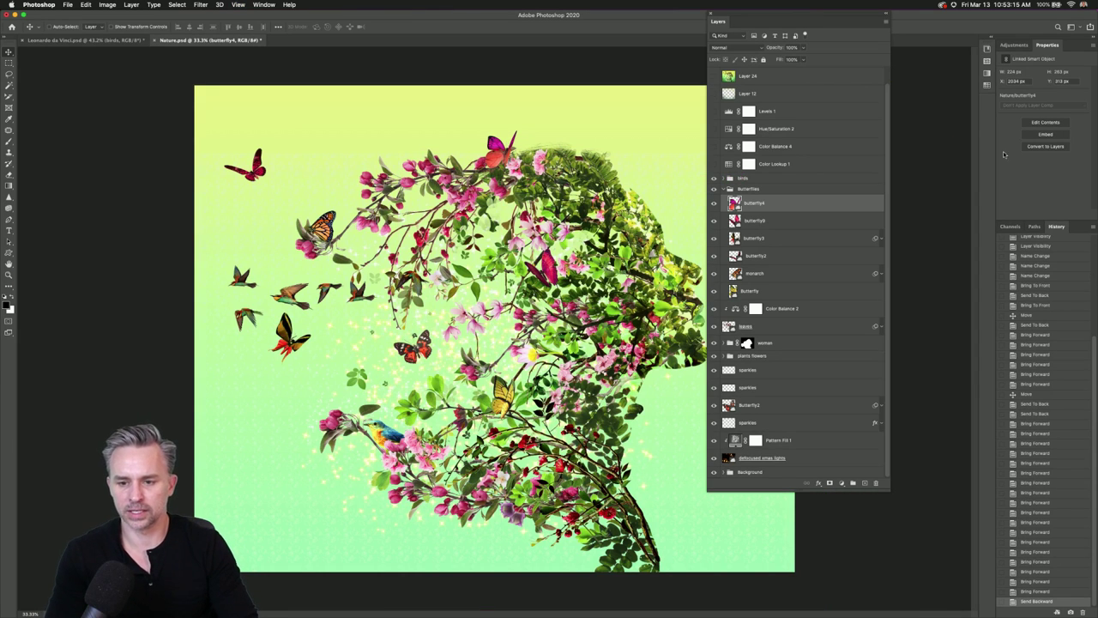
pyautogui.moveTo(761, 30); pyautogui.dragTo(836, 104)
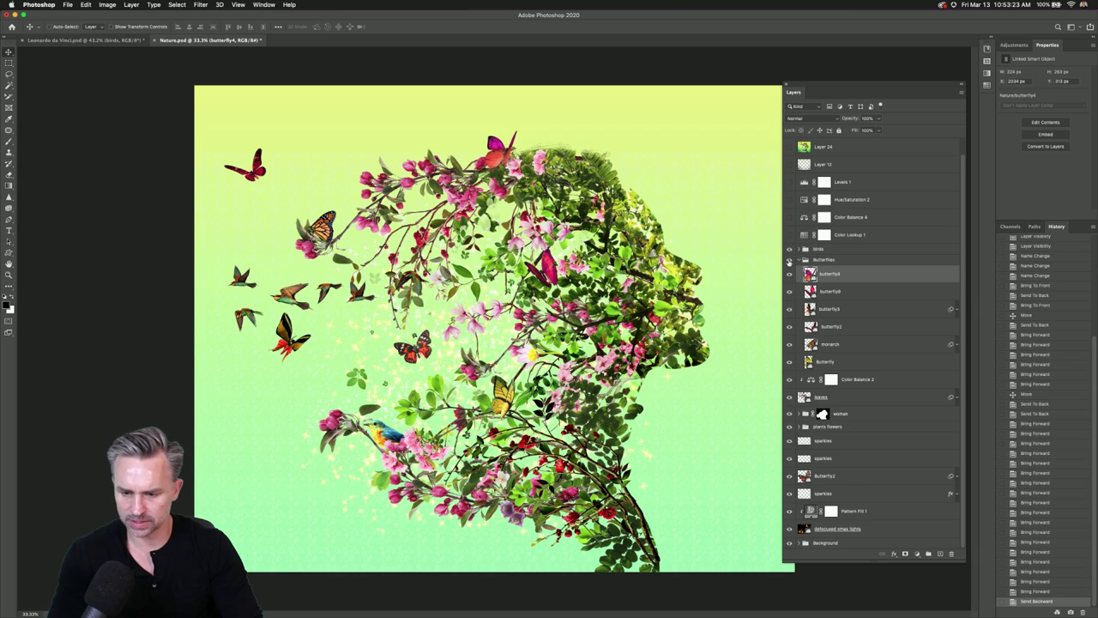
pyautogui.click(801, 260)
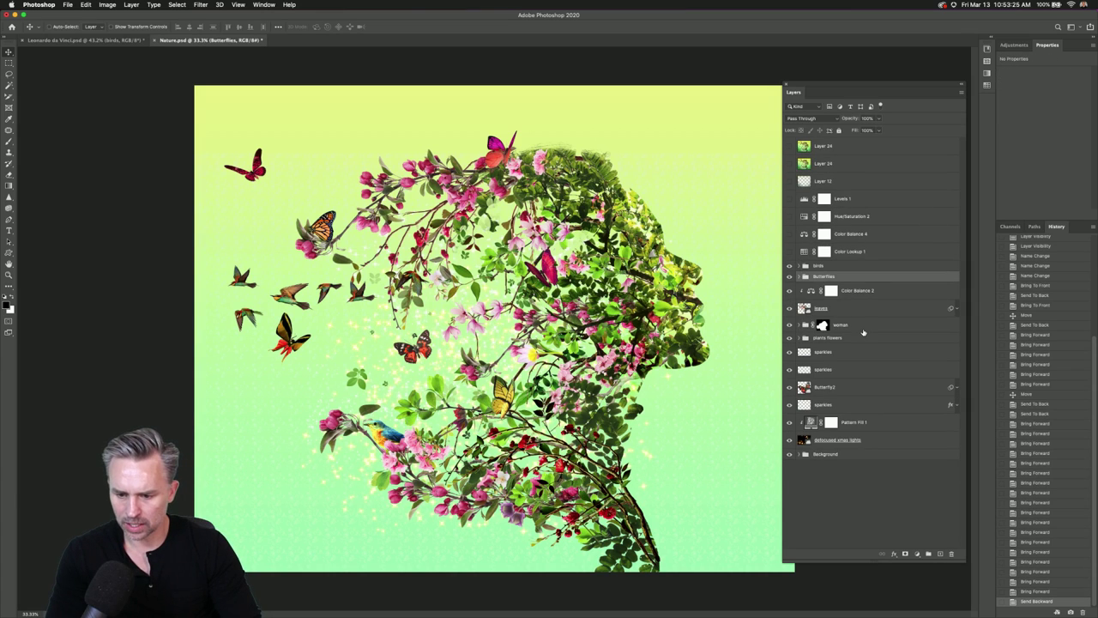
# Toggle the leaves layer off and on, then switch to the Leonardo da Vinci document.
pyautogui.click(863, 332)
pyautogui.click(817, 309)
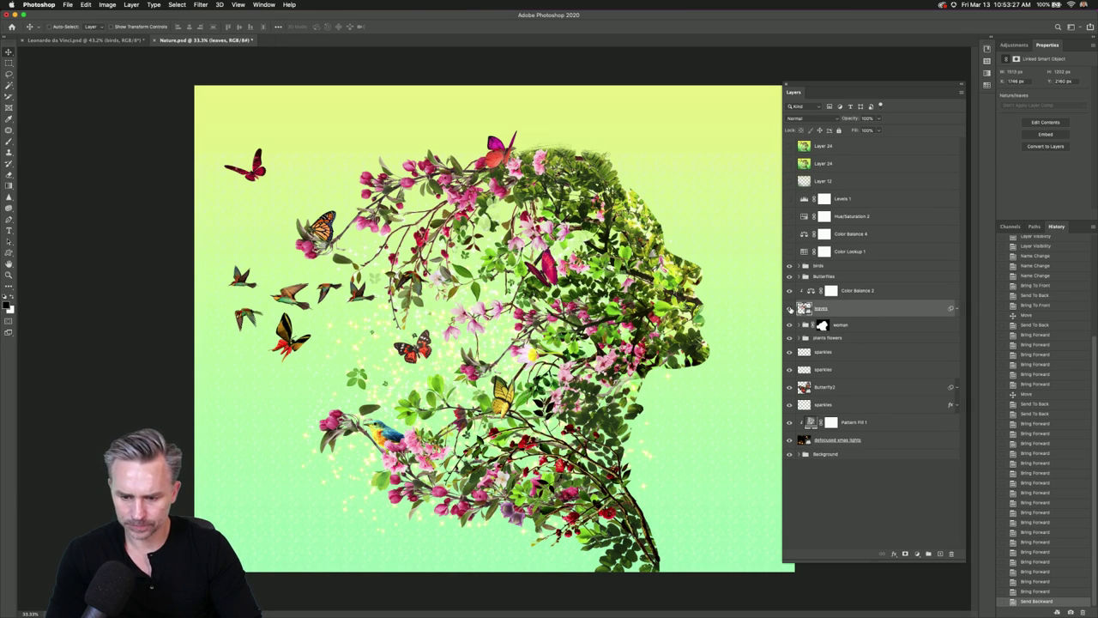
pyautogui.click(791, 309)
pyautogui.click(791, 309)
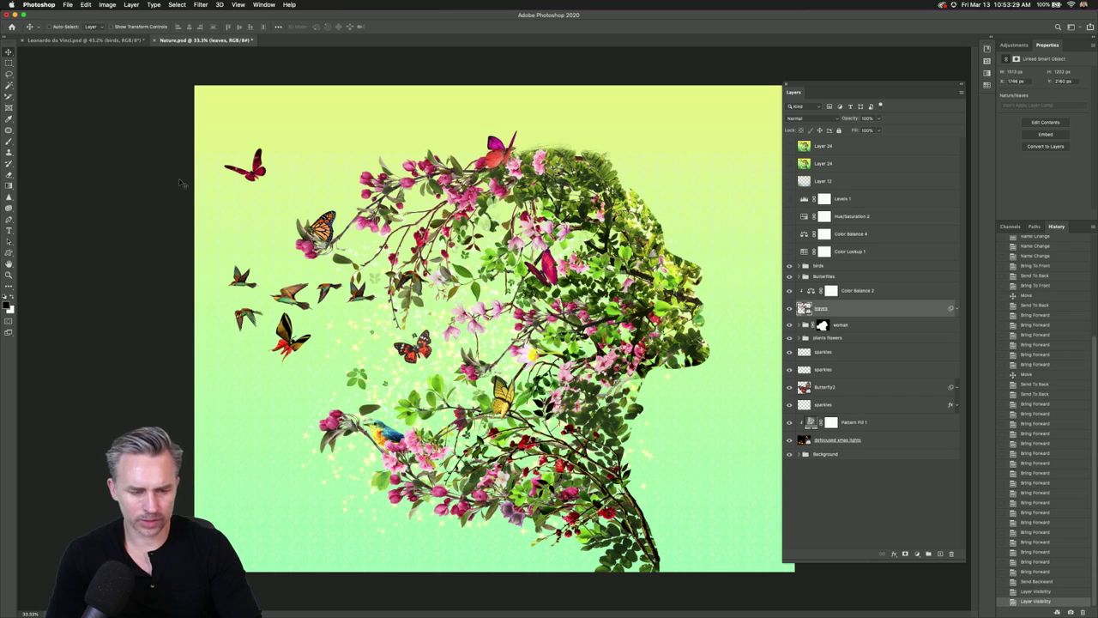
pyautogui.click(76, 38)
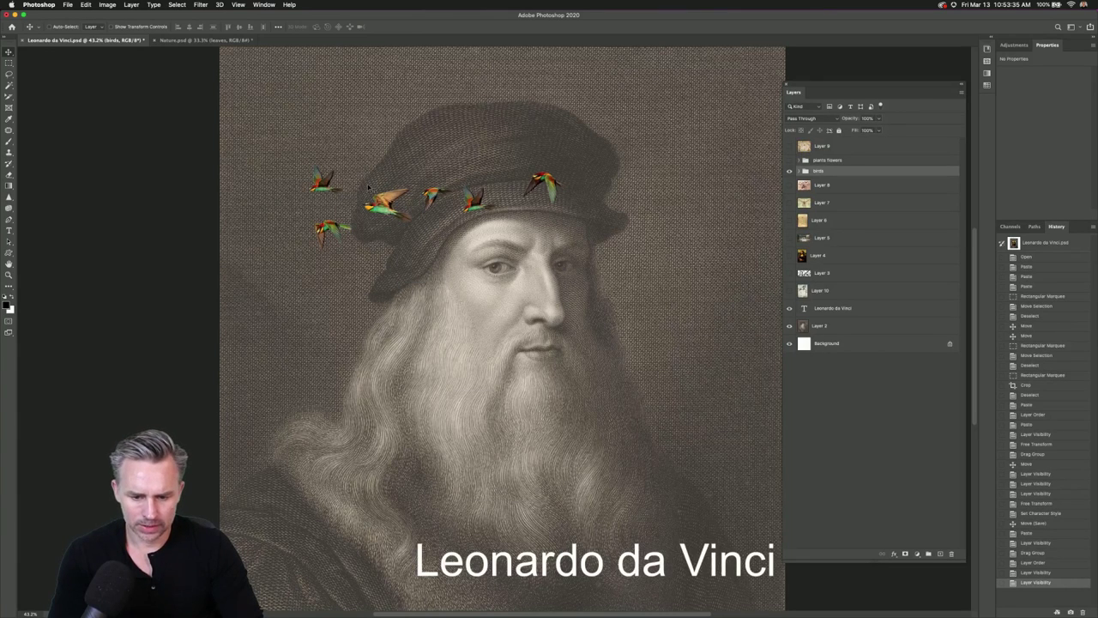
# Dock the Layers panel in the right-side group alongside the Channels panel.
pyautogui.click(1006, 227)
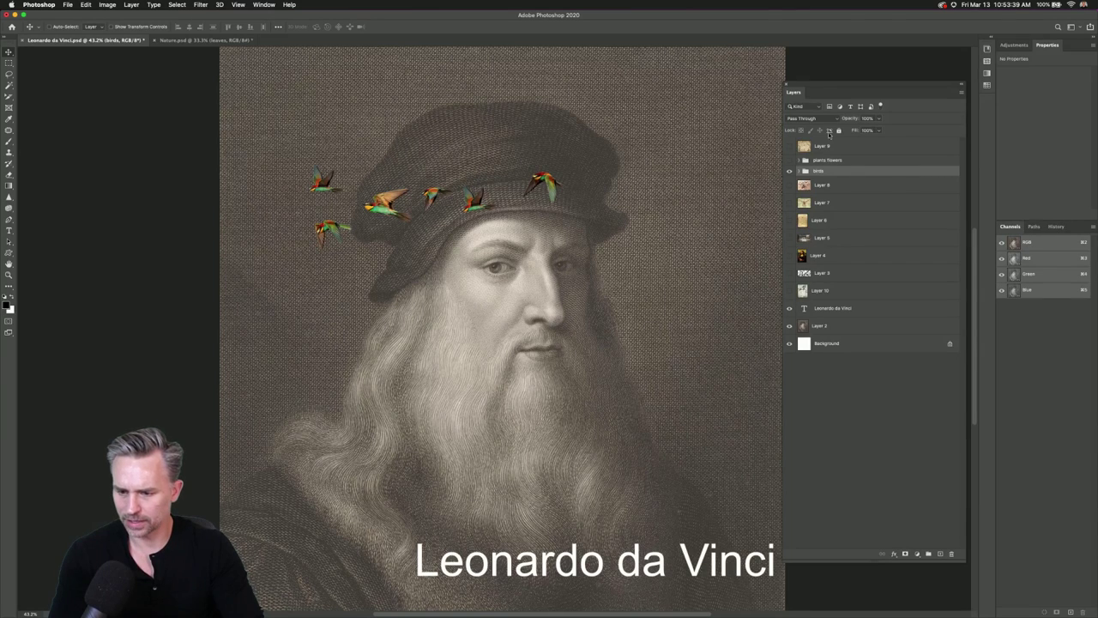
pyautogui.moveTo(794, 92); pyautogui.dragTo(1039, 226)
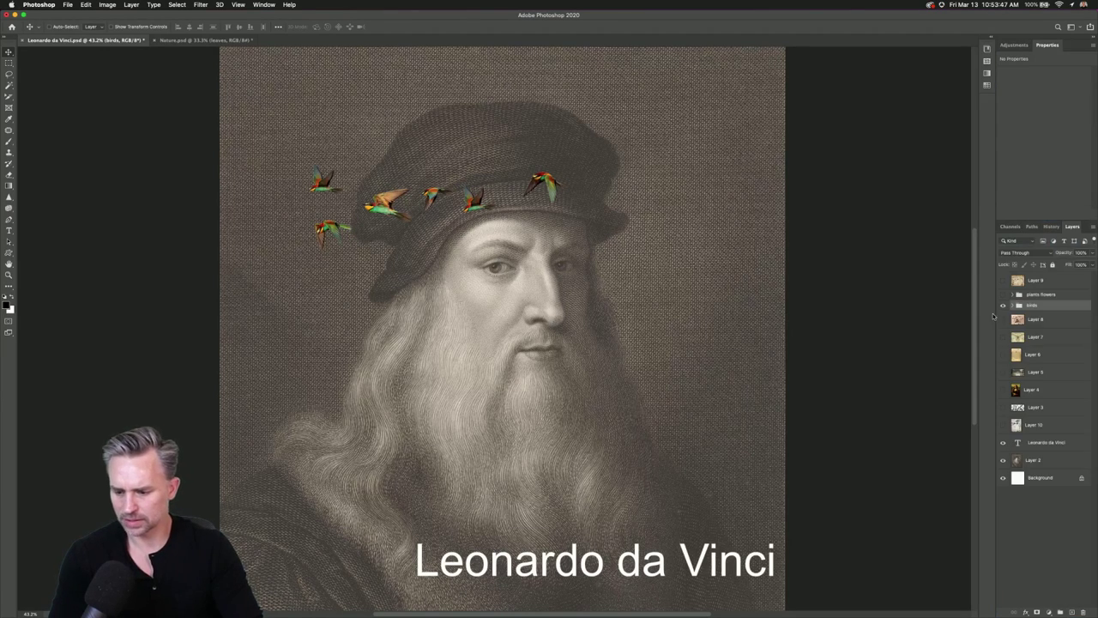
pyautogui.click(1019, 461)
# Hide the 'Leonardo da Vinci' title text and the birds group, keeping the Layer 10 horse sketch hidden, and show the Libraries panel.
pyautogui.click(1003, 443)
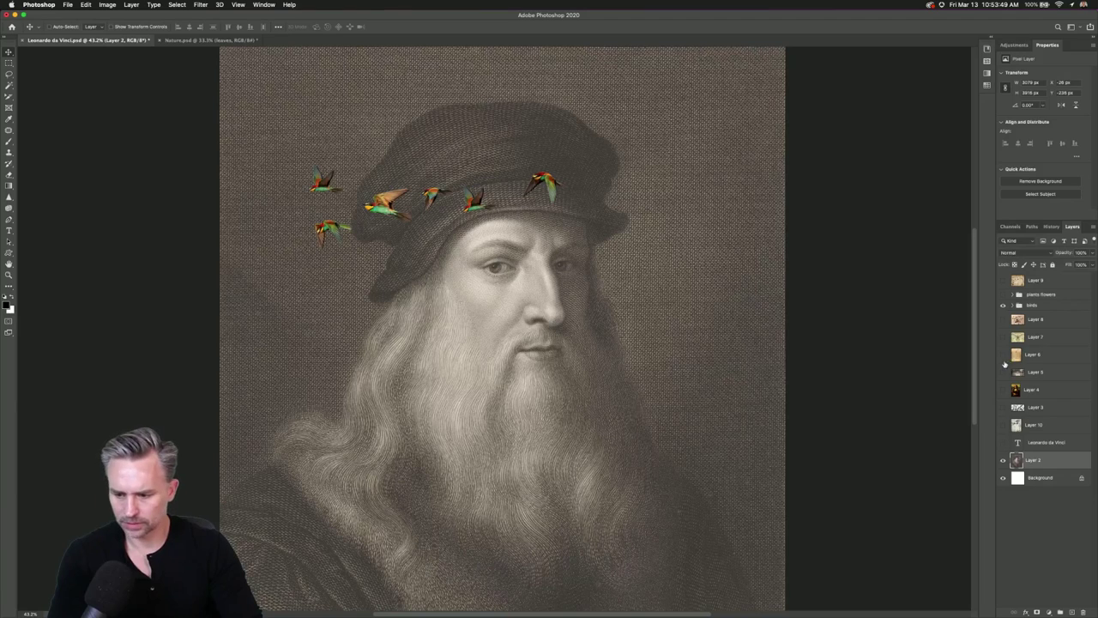
pyautogui.click(1003, 306)
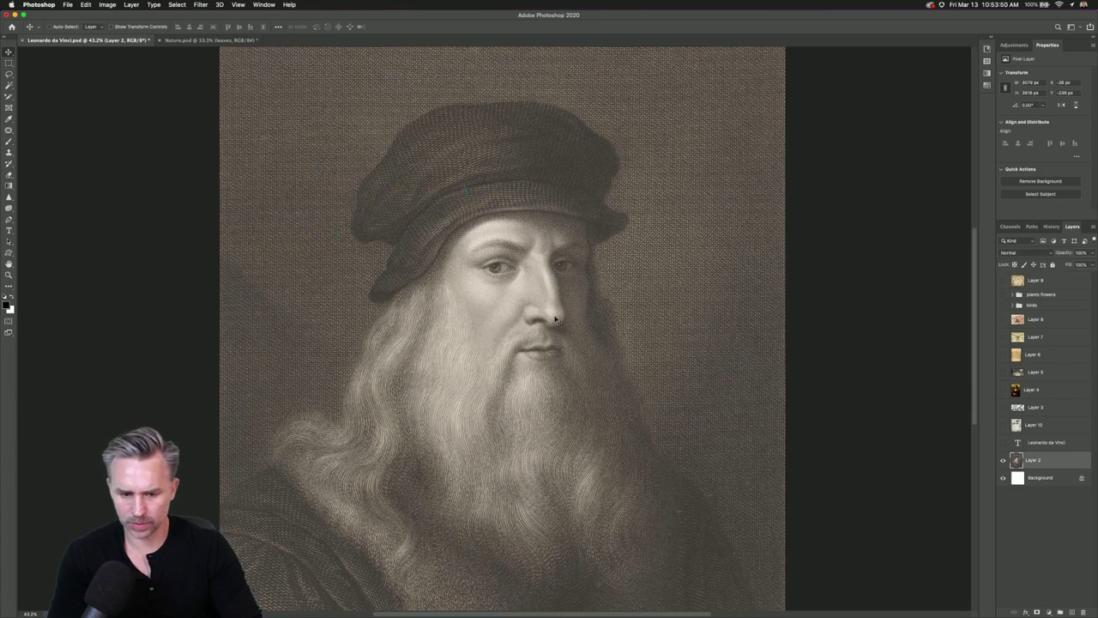
pyautogui.click(1002, 425)
pyautogui.click(1002, 424)
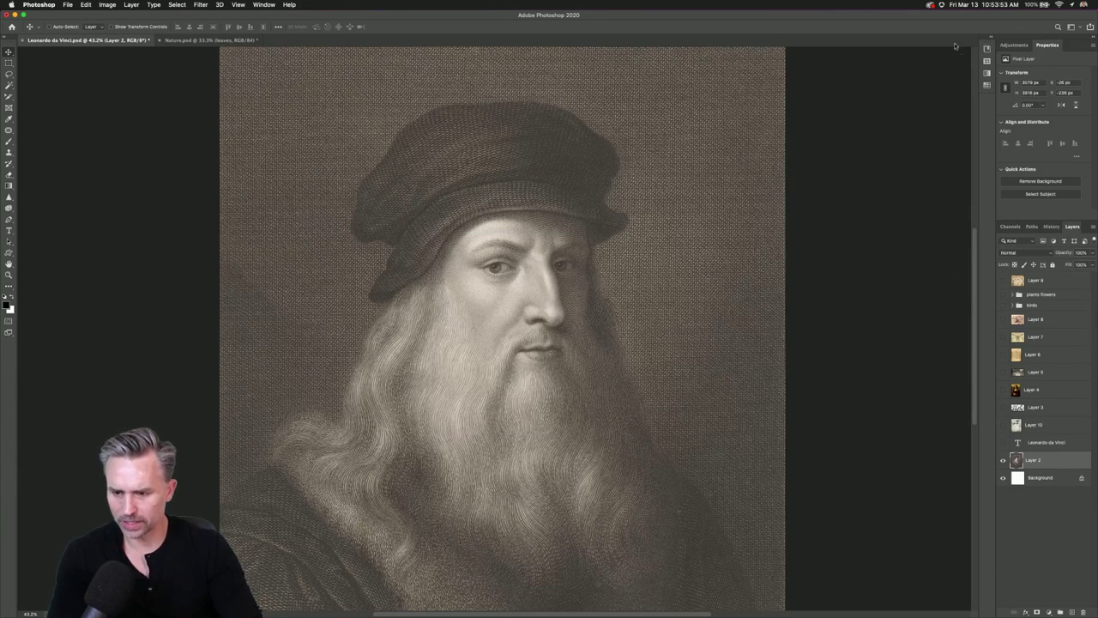
pyautogui.click(987, 49)
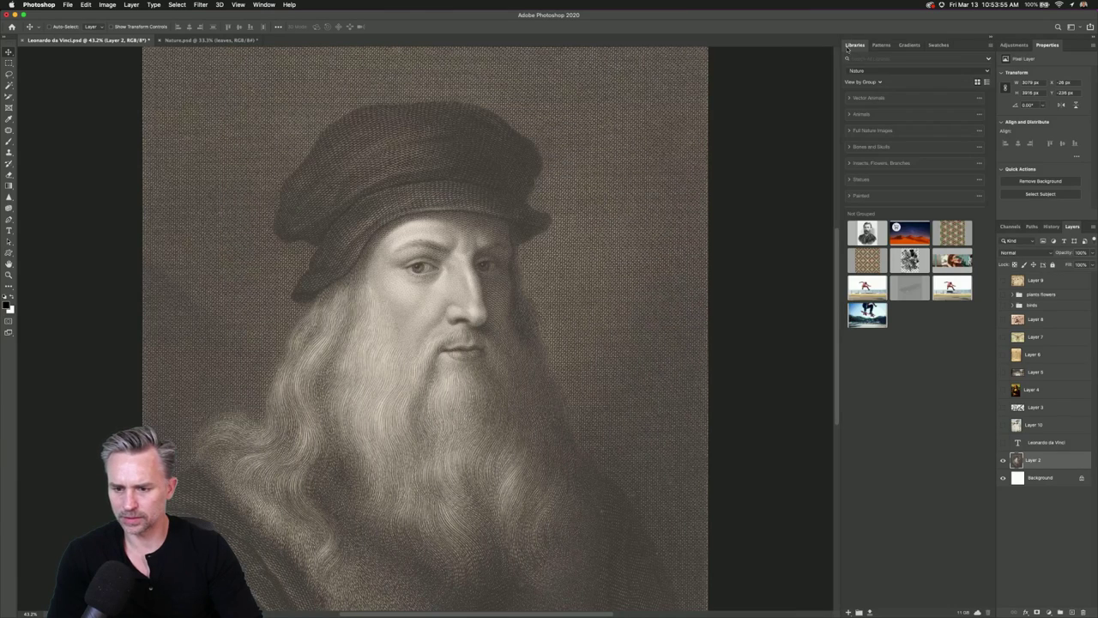
# Switch the Libraries panel to the City library, collapse Images, and inspect the Florenz thumbnail's options.
pyautogui.click(853, 72)
pyautogui.click(860, 94)
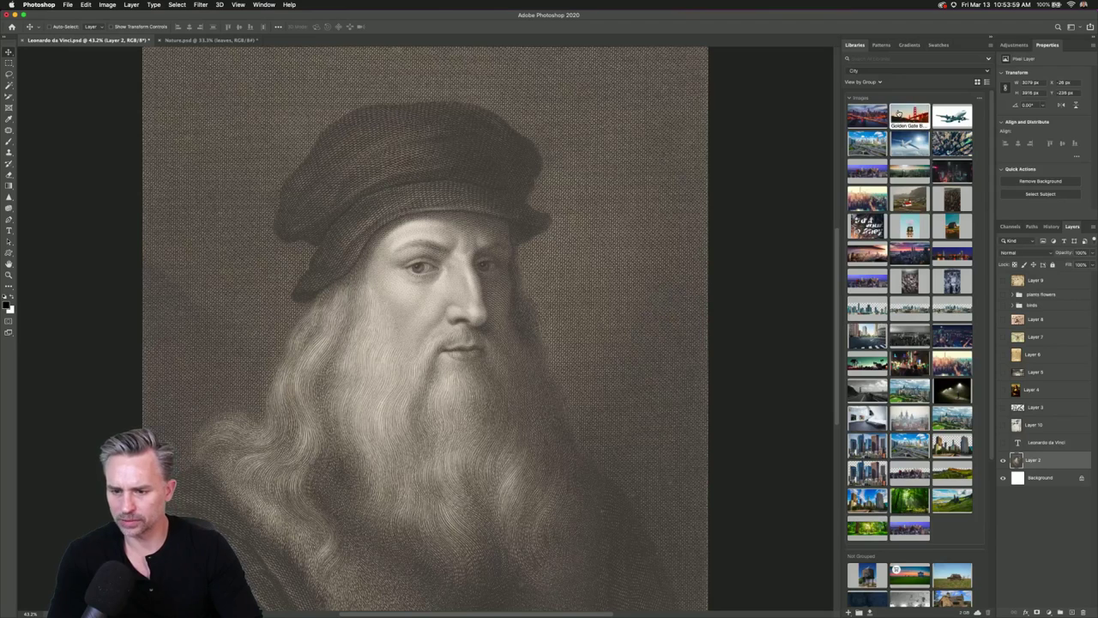
pyautogui.click(849, 98)
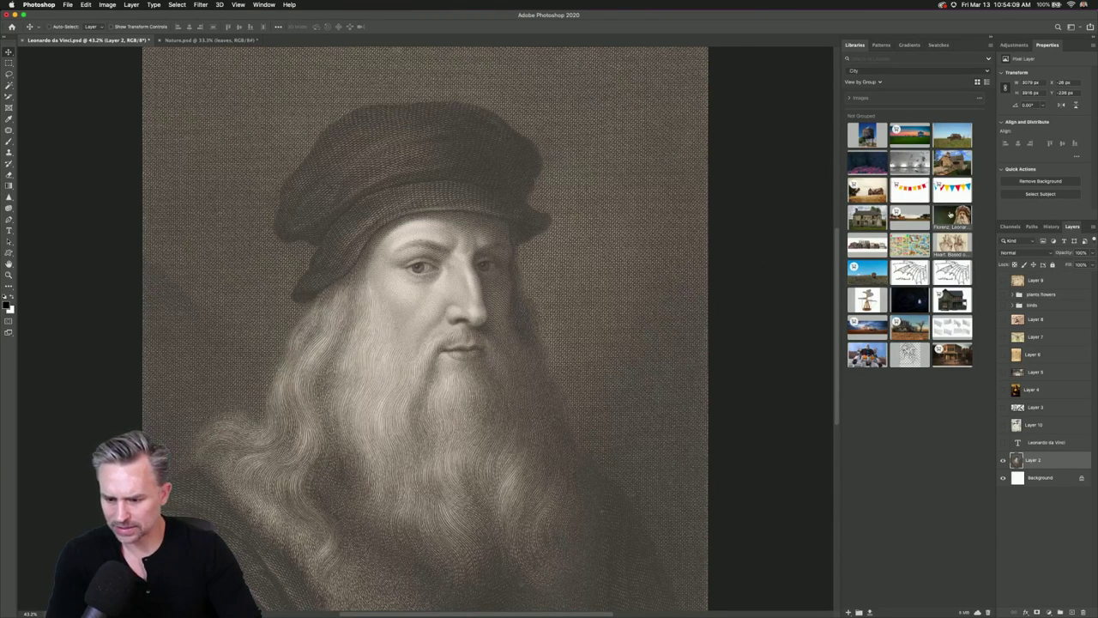
pyautogui.rightClick(950, 217)
pyautogui.moveTo(969, 248)
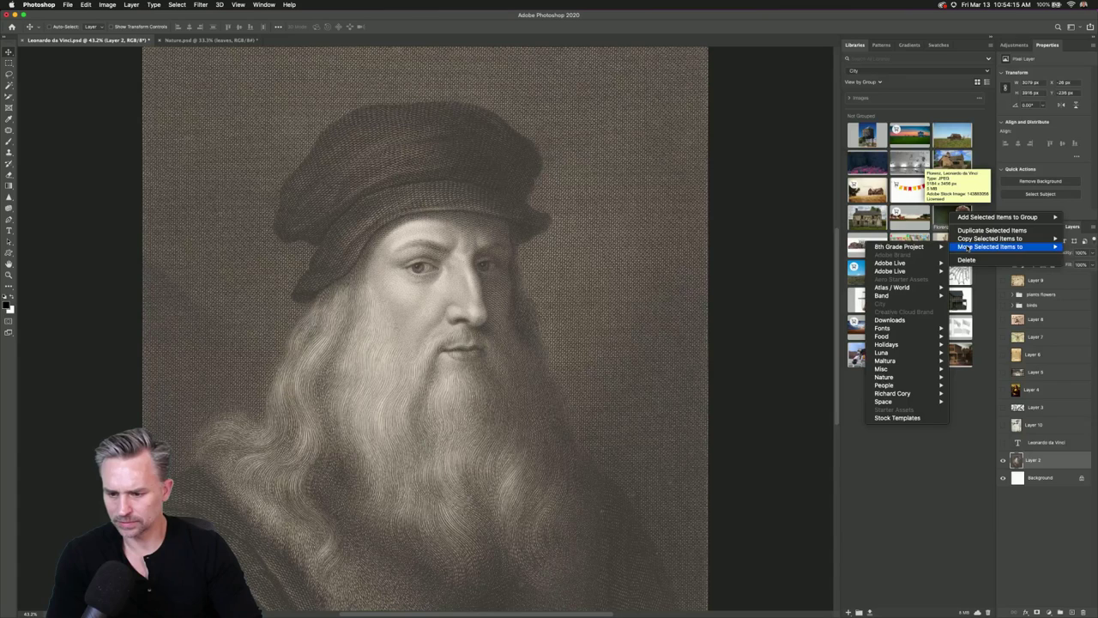
pyautogui.click(932, 446)
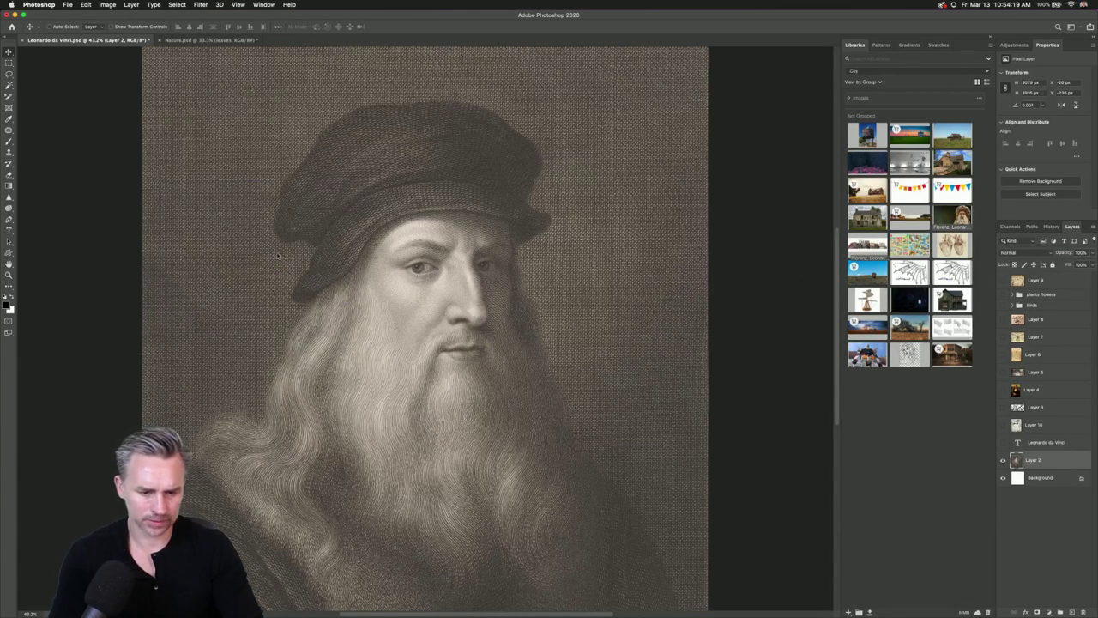
# Place the Florenz statue image onto the portrait, scale it up, and shift it down and right.
pyautogui.moveTo(279, 255); pyautogui.dragTo(457, 364)
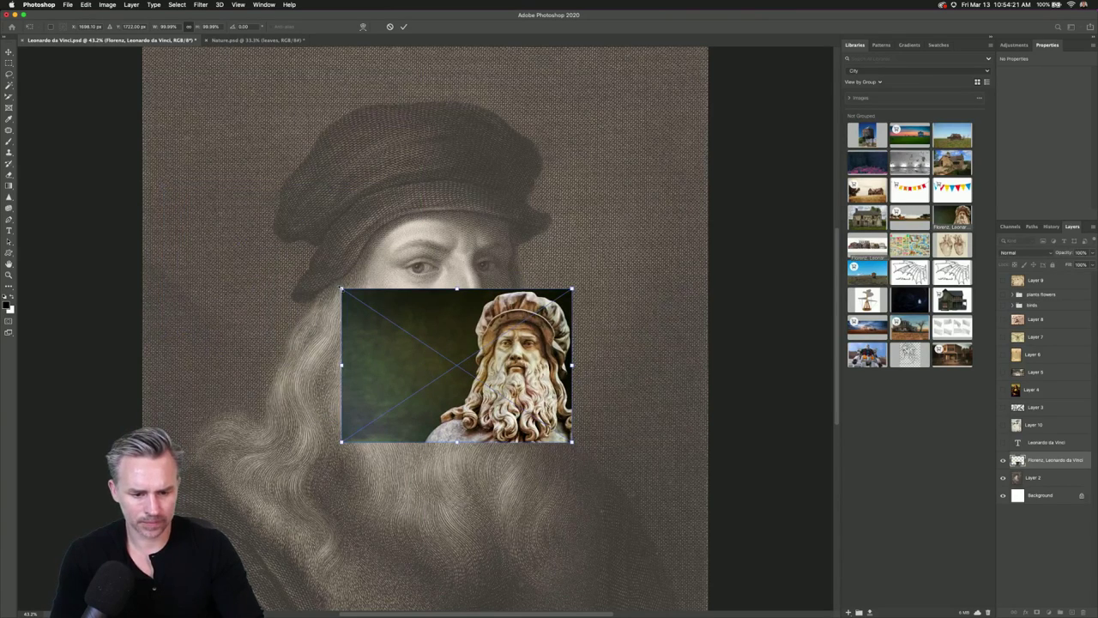
pyautogui.moveTo(342, 290); pyautogui.dragTo(145, 146)
pyautogui.moveTo(252, 294); pyautogui.dragTo(329, 343)
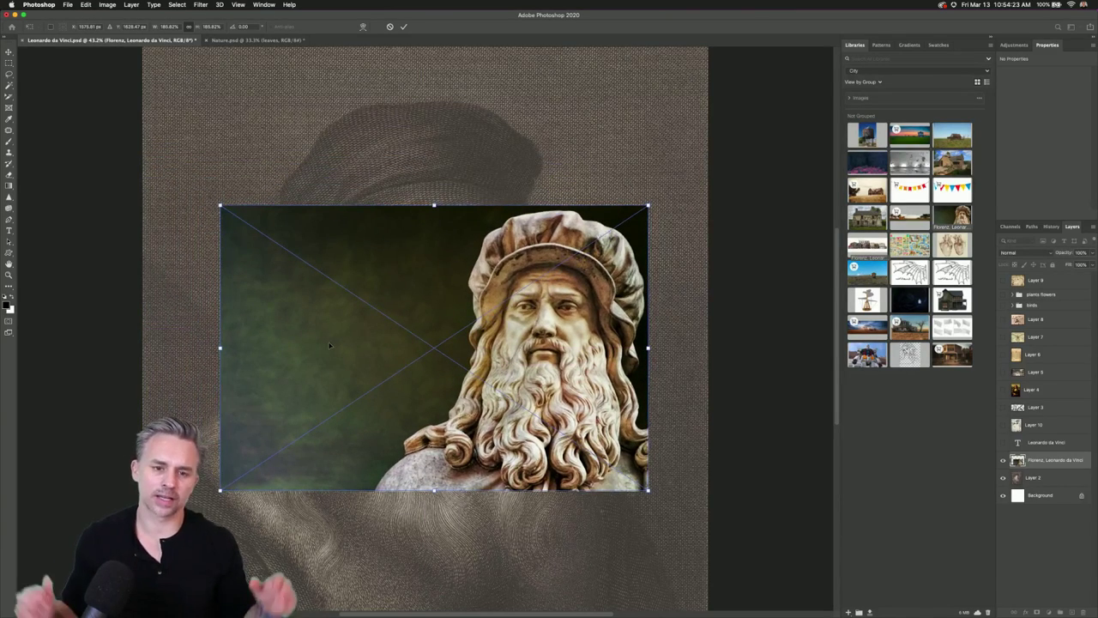
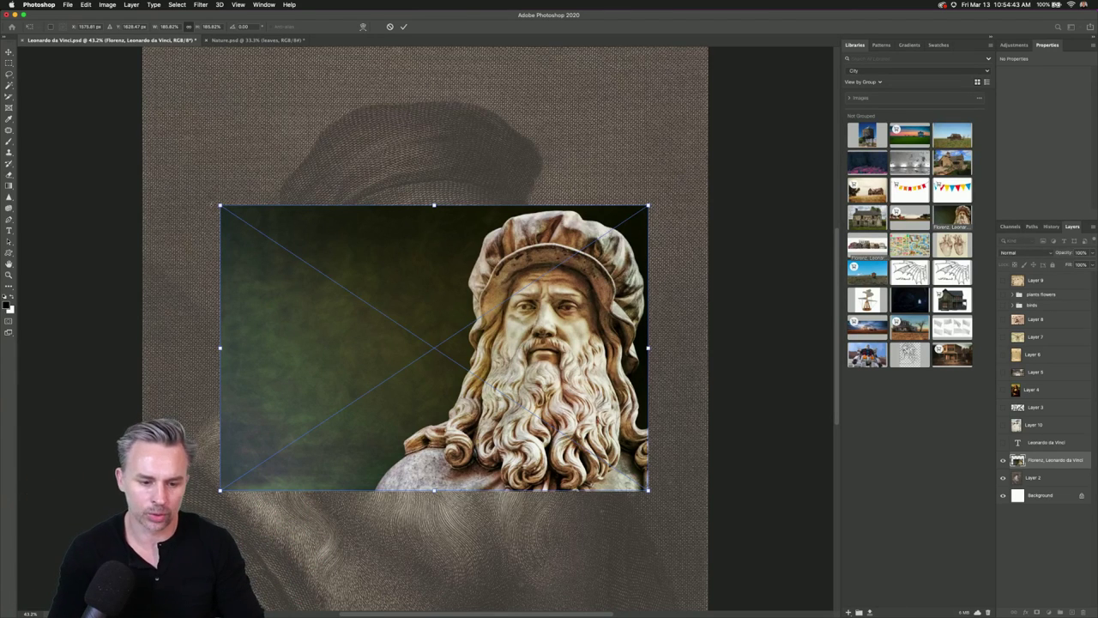
# Enlarge the statue photo toward the upper left and rasterize its layer.
pyautogui.moveTo(220, 206); pyautogui.dragTo(168, 171)
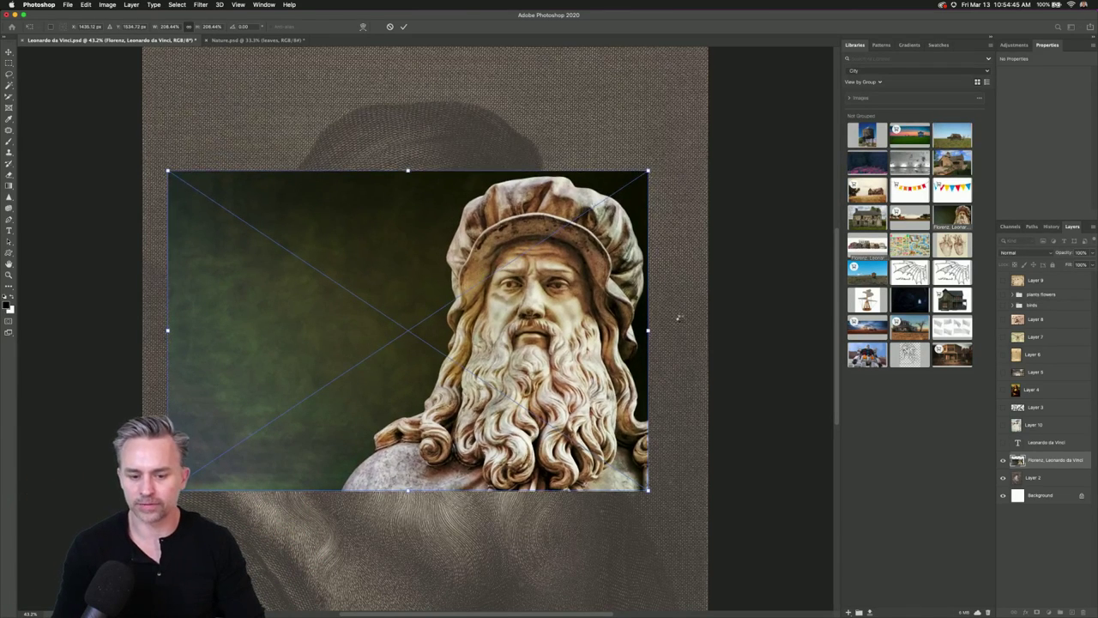
pyautogui.press('Return')
pyautogui.rightClick(1050, 461)
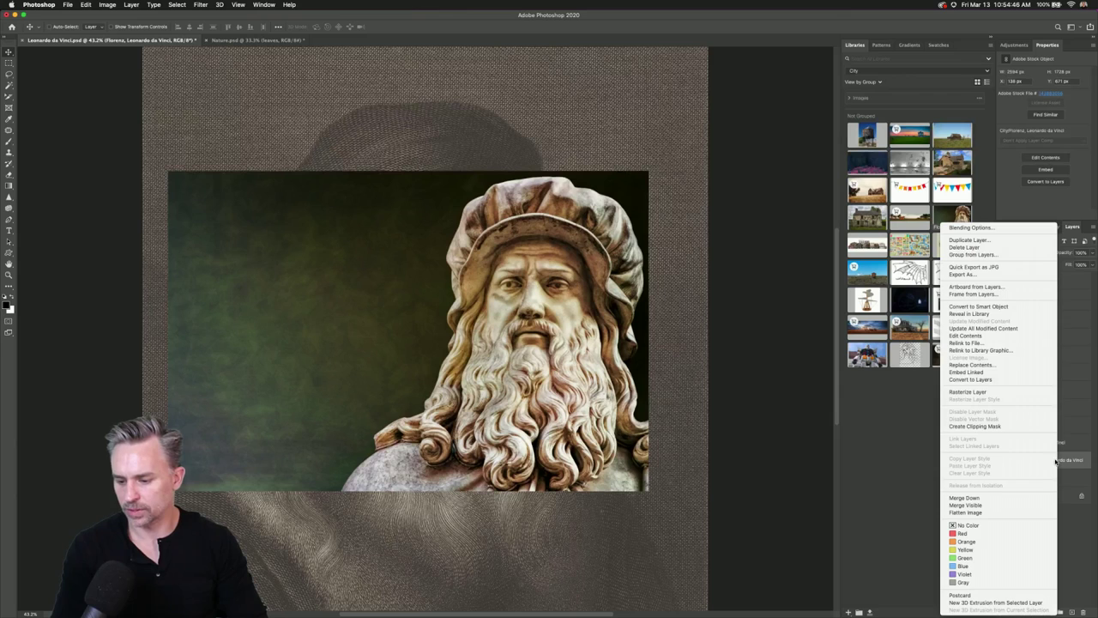
pyautogui.click(996, 395)
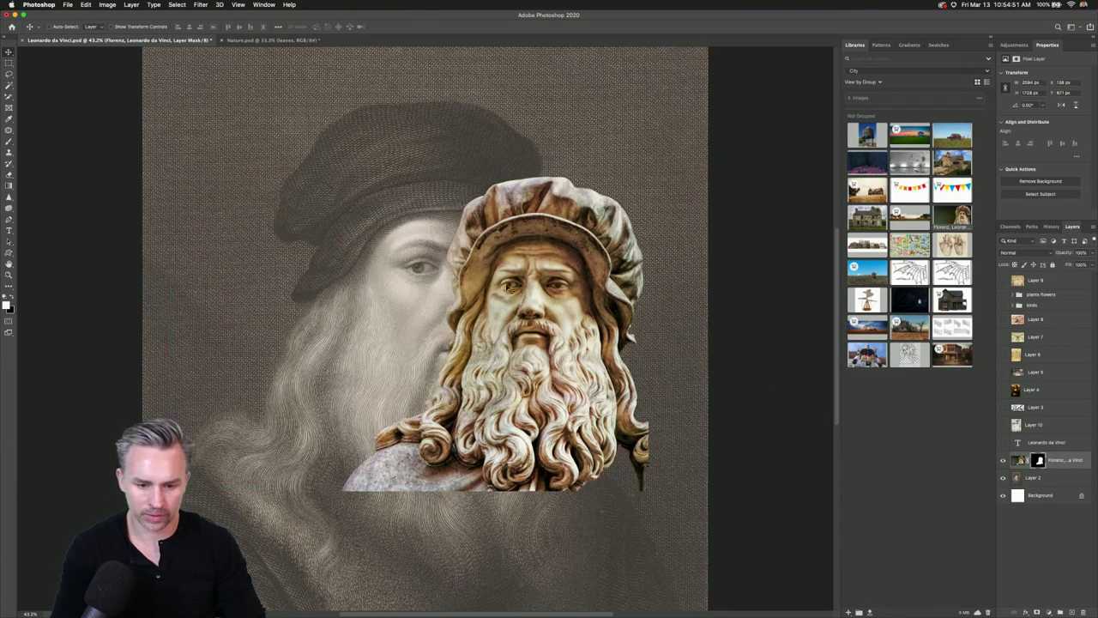
# Select the statue layer's mask, pick the Lasso tool, then return to the layer's pixels.
pyautogui.click(1036, 461)
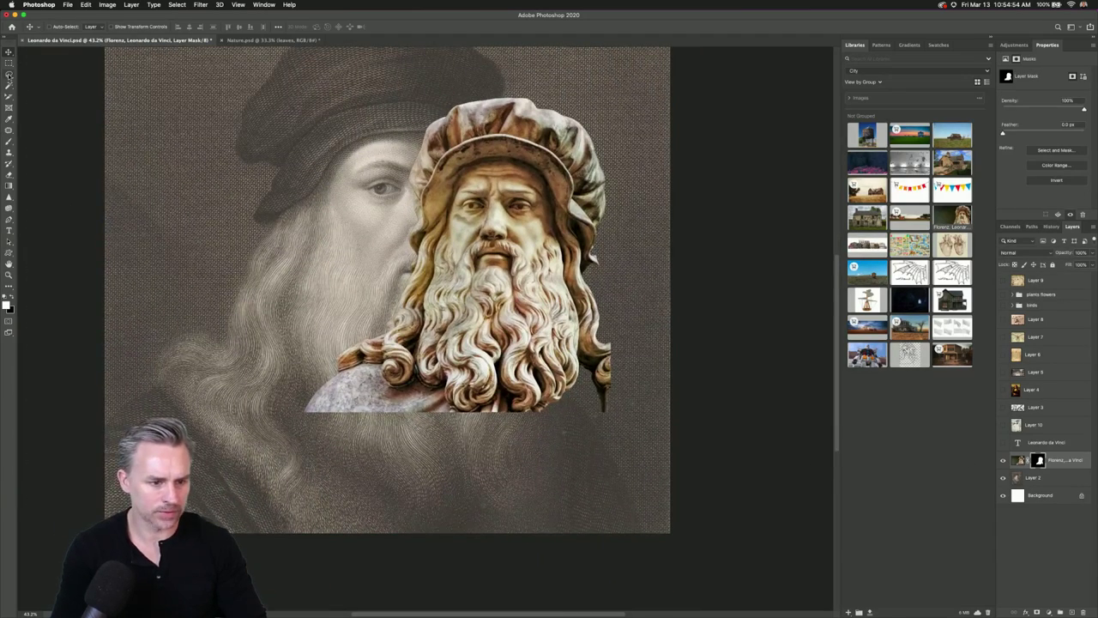
pyautogui.click(8, 75)
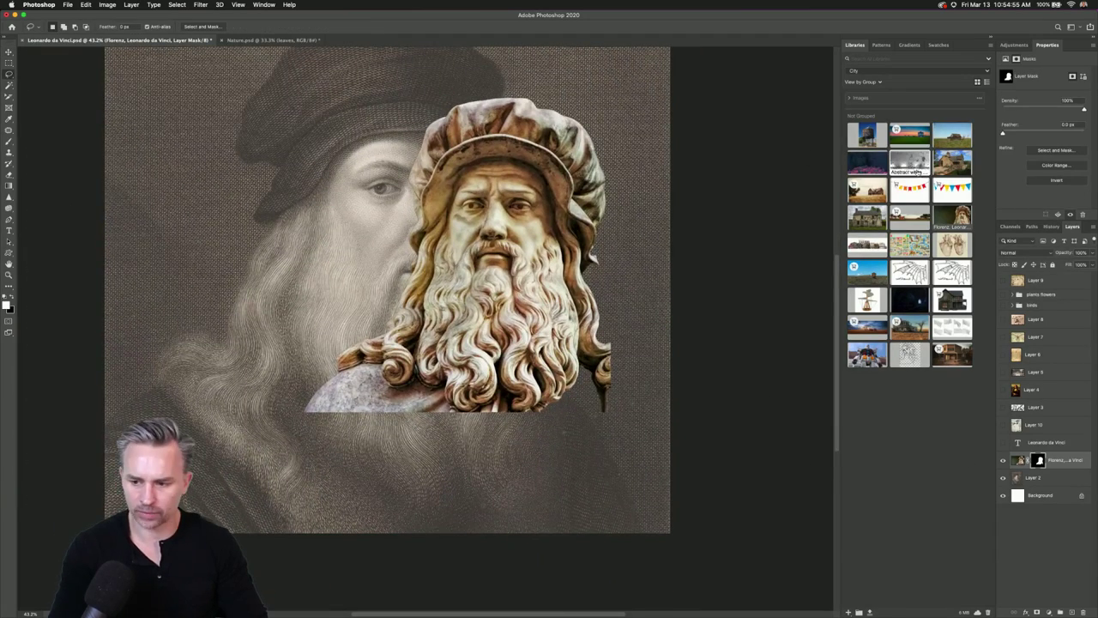
pyautogui.click(1019, 461)
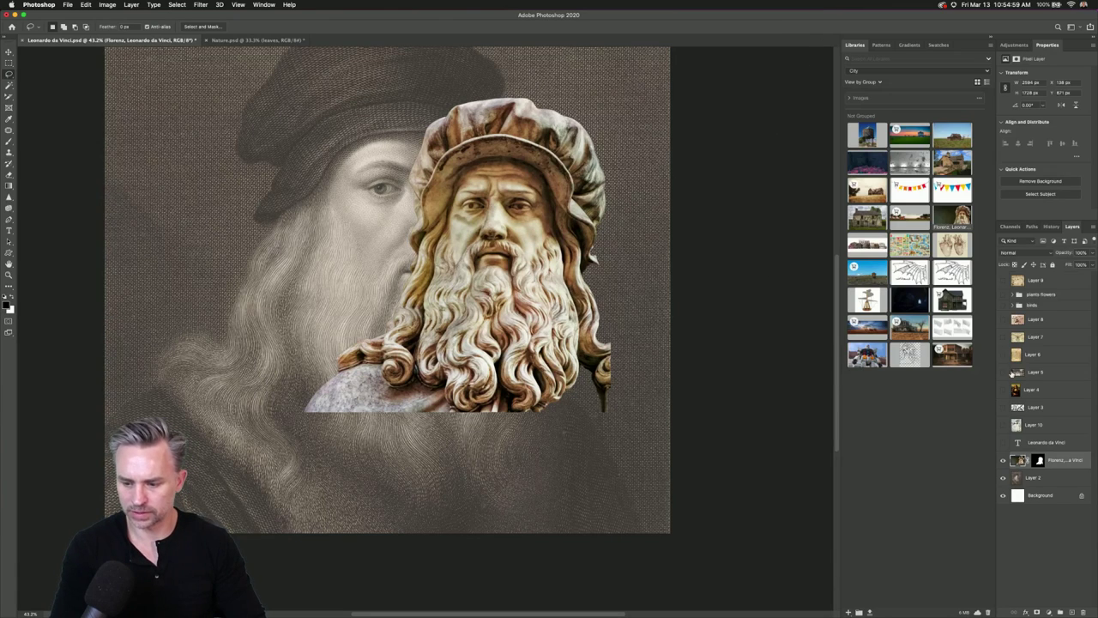
# Hide the engraving portrait and scale the statue up to about 138%.
pyautogui.click(1003, 478)
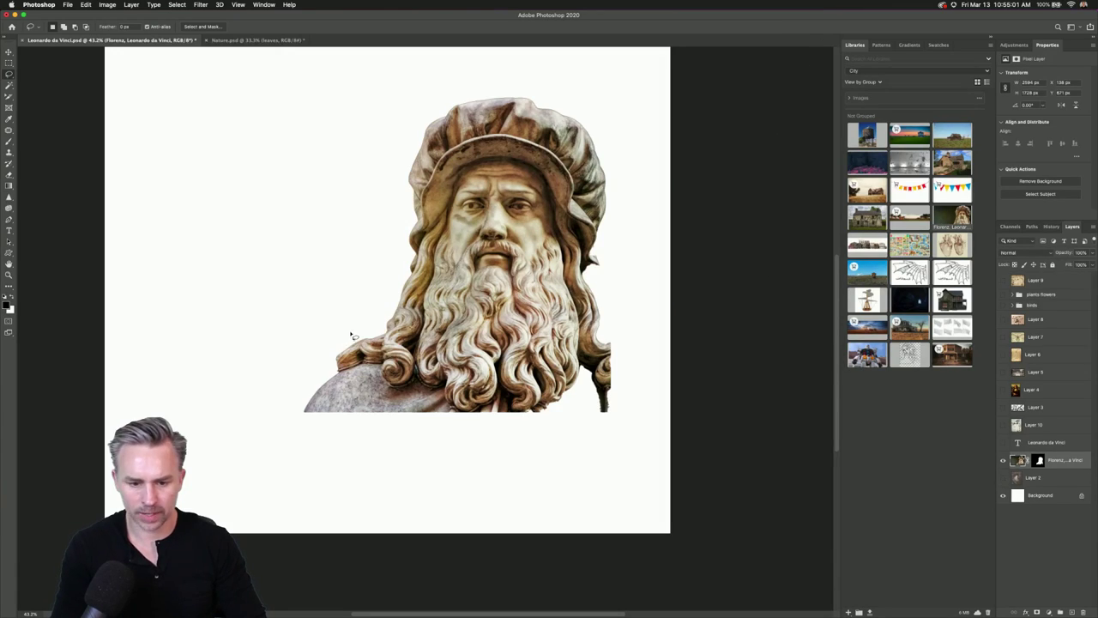
pyautogui.press('super+t')
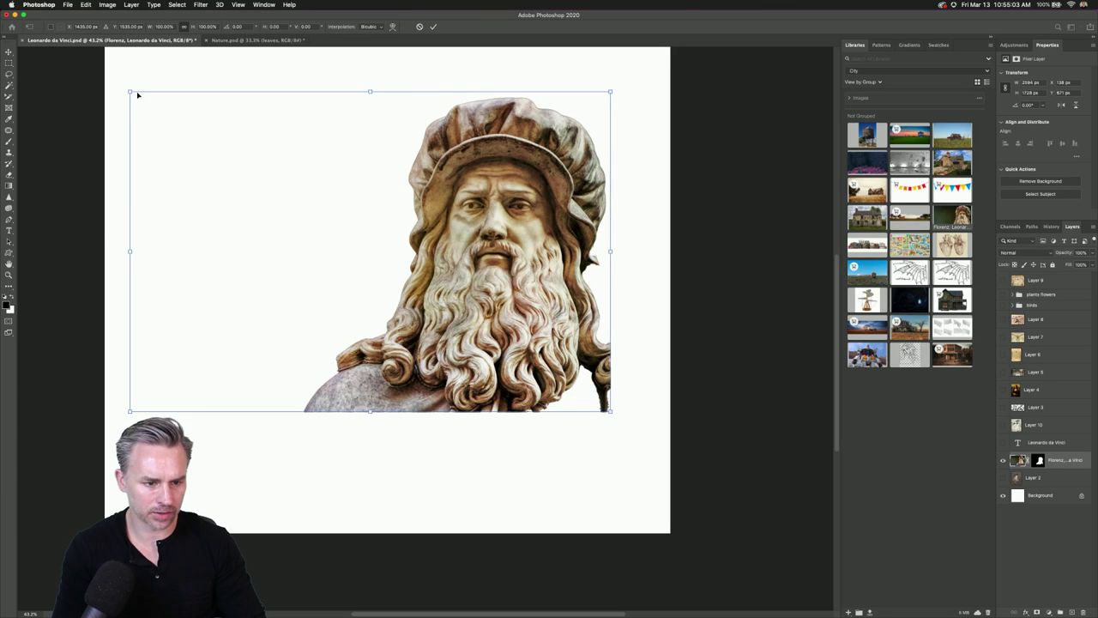
pyautogui.moveTo(137, 94); pyautogui.dragTo(27, 32)
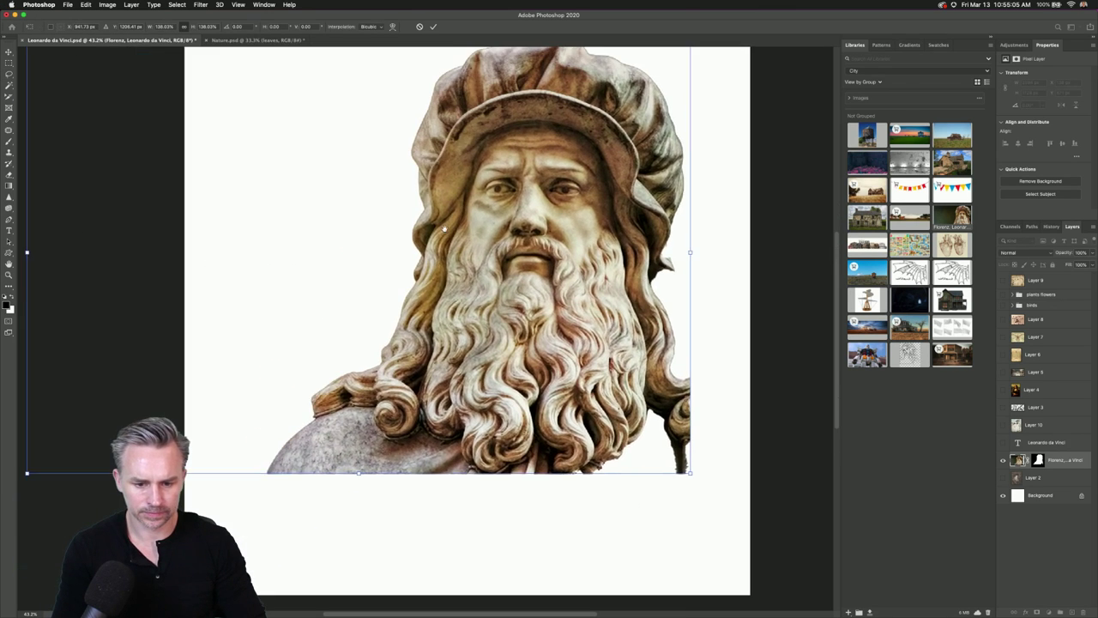
# Shift the enlarged statue down and slightly left, then lasso the area under the lower-right beard.
pyautogui.moveTo(444, 229); pyautogui.dragTo(426, 318)
pyautogui.press('Return')
pyautogui.press('l')
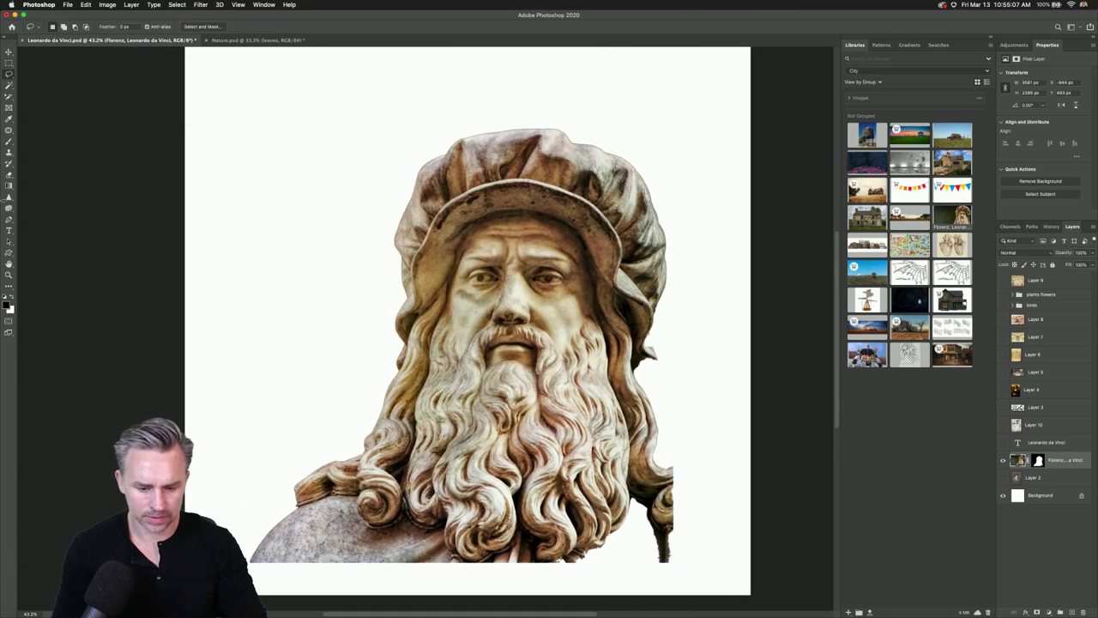
pyautogui.moveTo(564, 554)
pyautogui.mouseDown()
pyautogui.moveTo(637, 480)
pyautogui.moveTo(669, 553)
pyautogui.moveTo(537, 574)
pyautogui.moveTo(531, 558)
pyautogui.moveTo(556, 550)
pyautogui.mouseUp()
# Fill the lasso selection on the statue's mask with the foreground colour, then deselect.
pyautogui.click(1036, 460)
pyautogui.hotkey('shift', 'BackSpace')
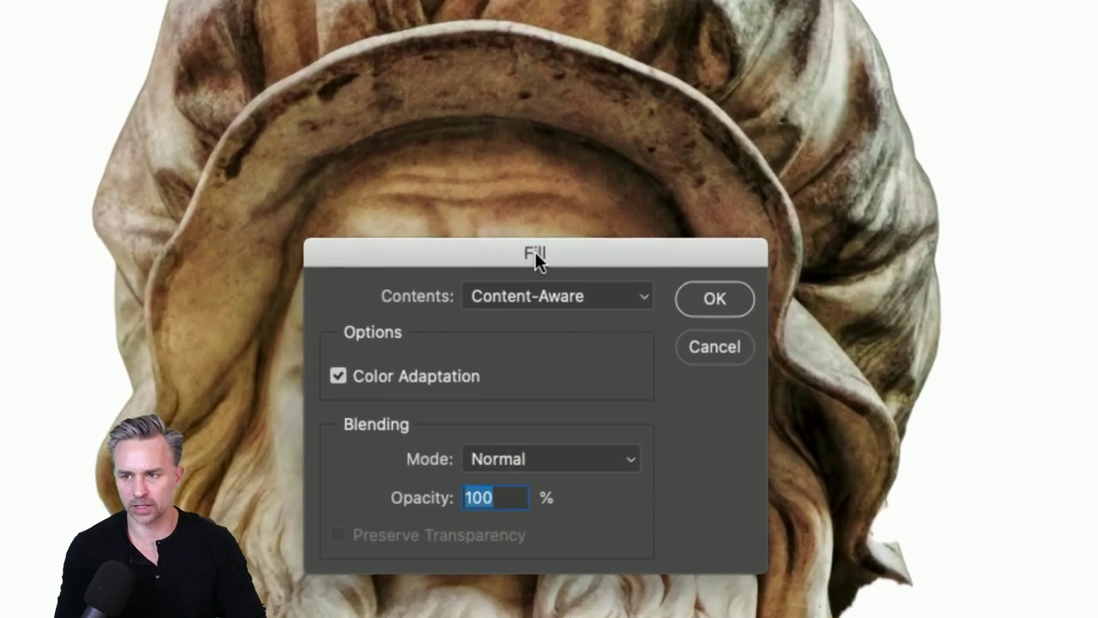
pyautogui.click(558, 298)
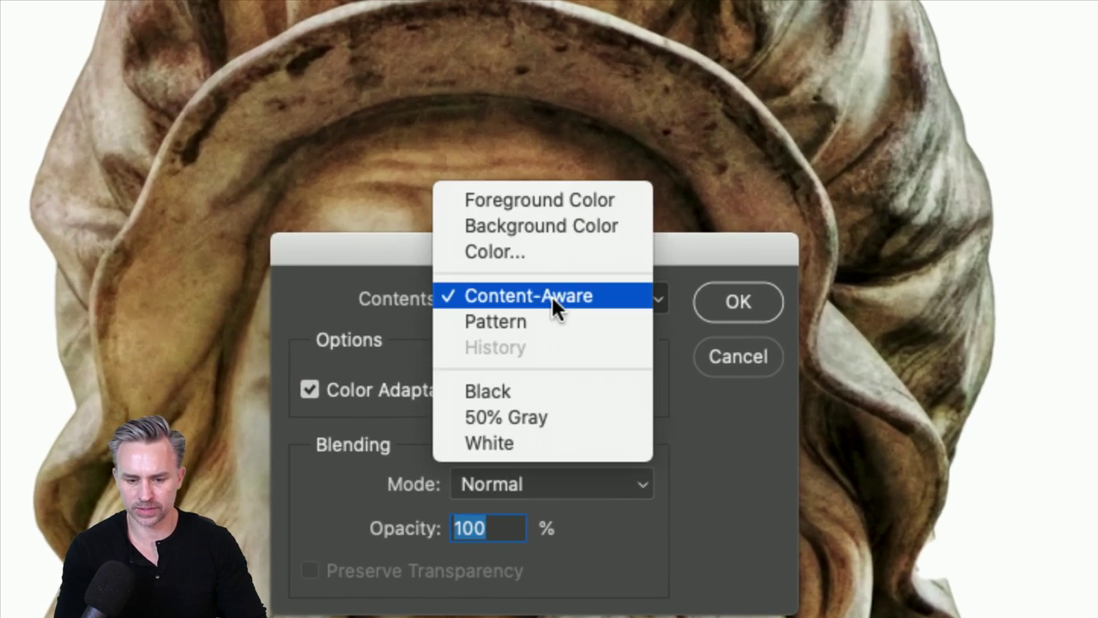
pyautogui.click(532, 214)
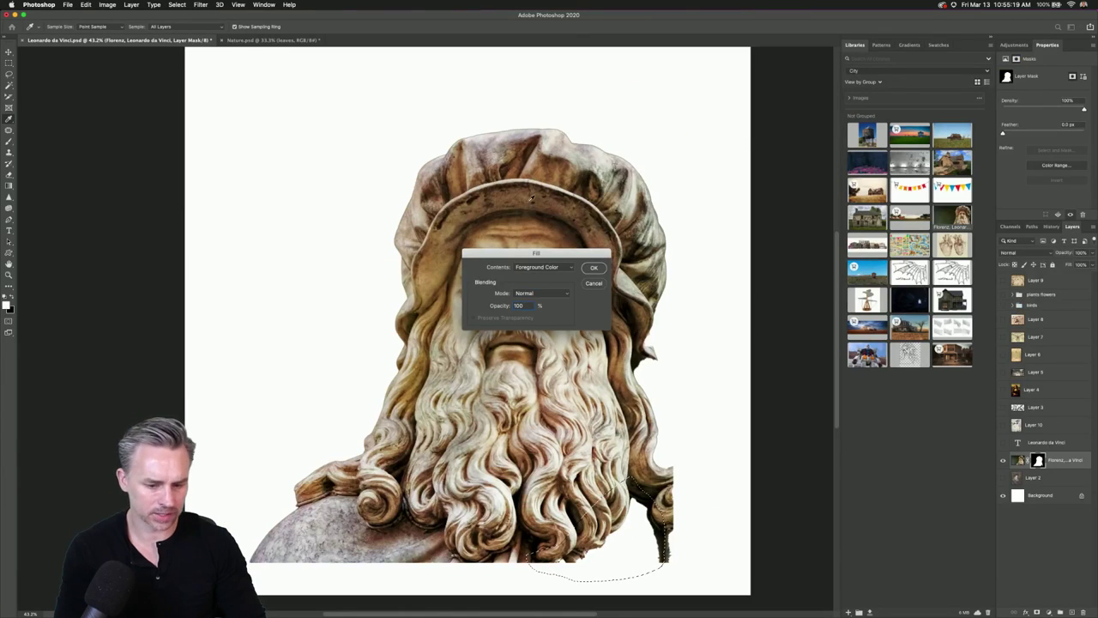
pyautogui.click(594, 268)
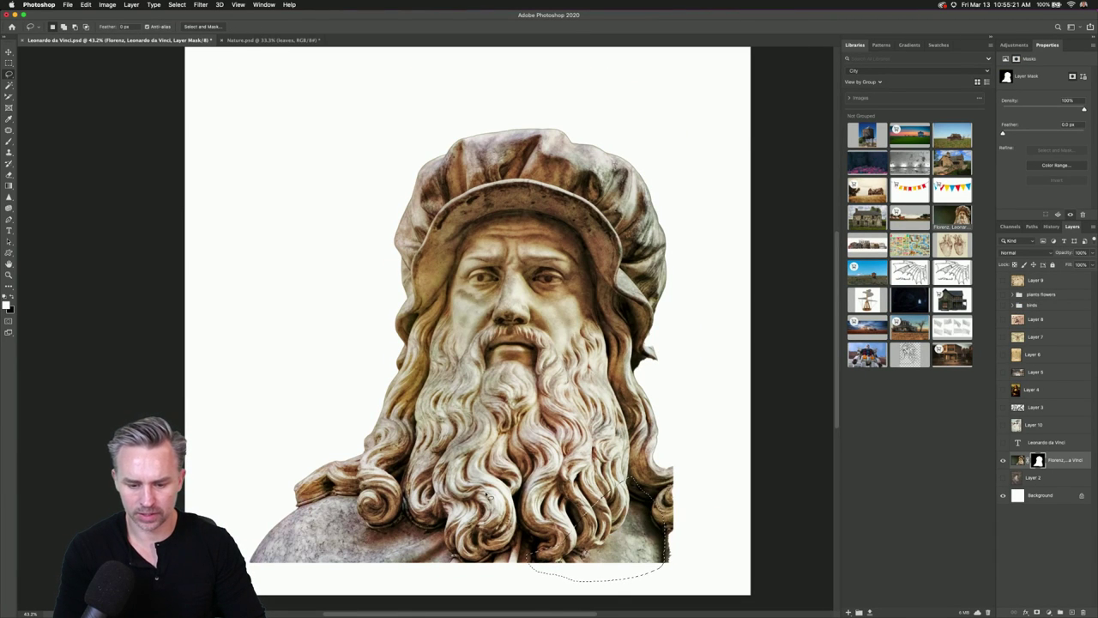
pyautogui.hotkey('ctrl', 'd')
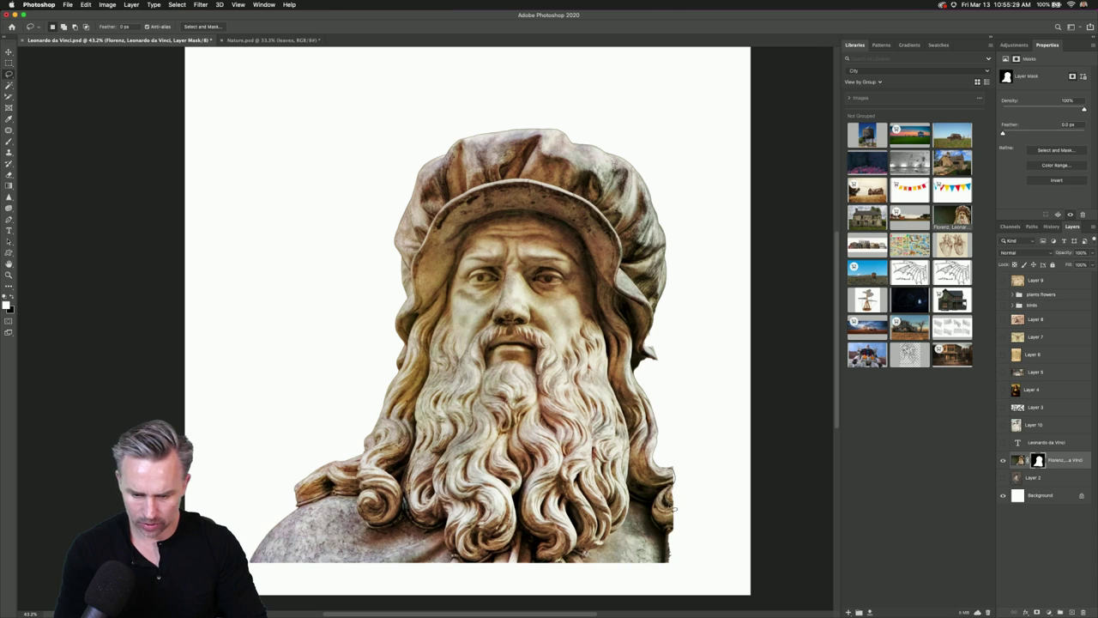
# Lasso the strip right of the beard's bottom and fill it on the mask with background colour.
pyautogui.moveTo(677, 527)
pyautogui.mouseDown()
pyautogui.moveTo(670, 562)
pyautogui.moveTo(686, 570)
pyautogui.moveTo(691, 447)
pyautogui.moveTo(679, 418)
pyautogui.mouseUp()
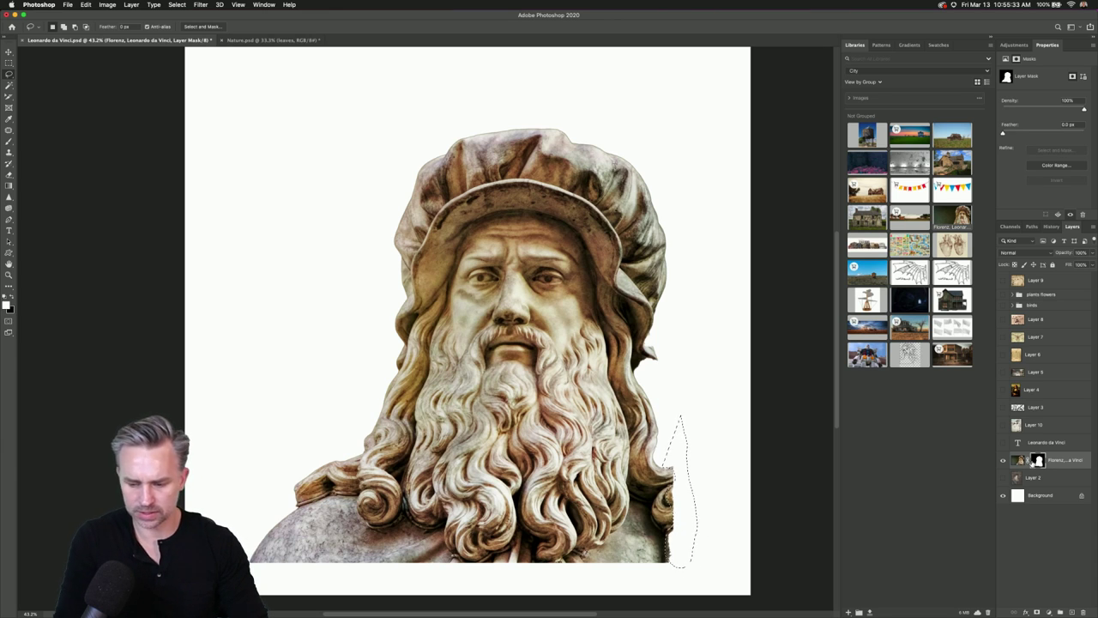
pyautogui.hotkey('shift', 'BackSpace')
pyautogui.click(539, 267)
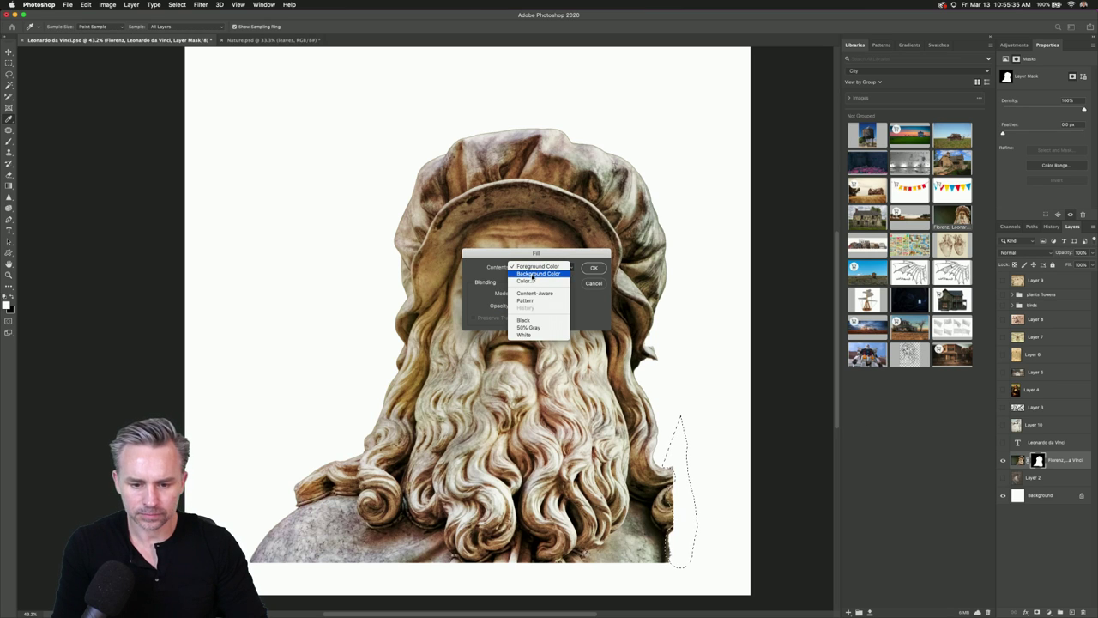
pyautogui.press('Return')
pyautogui.click(593, 267)
pyautogui.hotkey('ctrl', 'd')
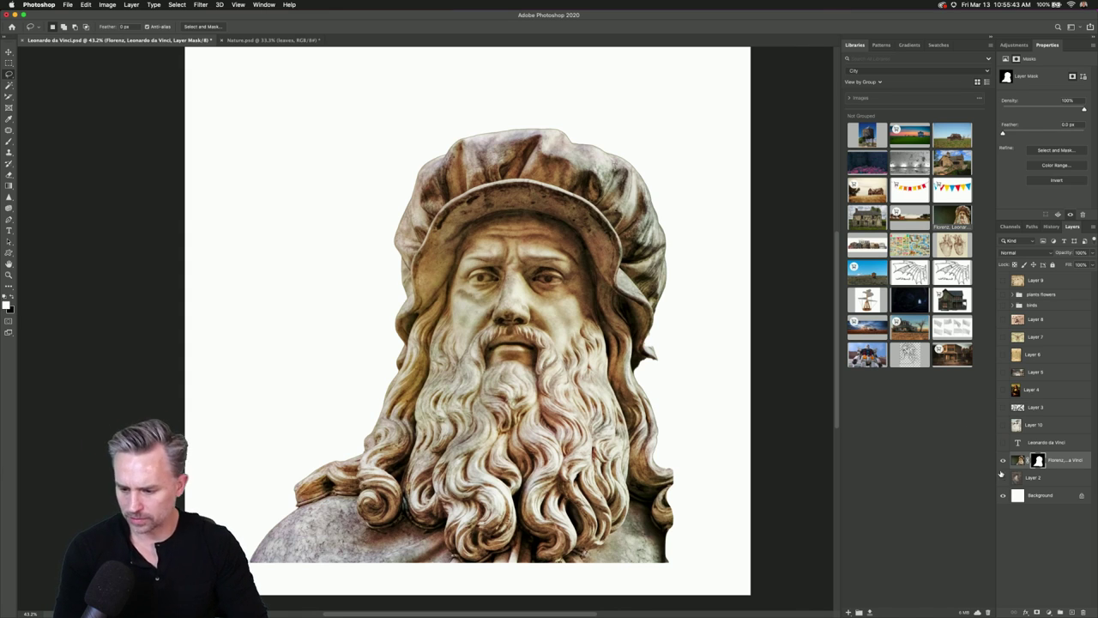
# Compare the statue against the engraving portrait, then hide the engraving leaving the statue selected.
pyautogui.click(1003, 461)
pyautogui.click(1004, 478)
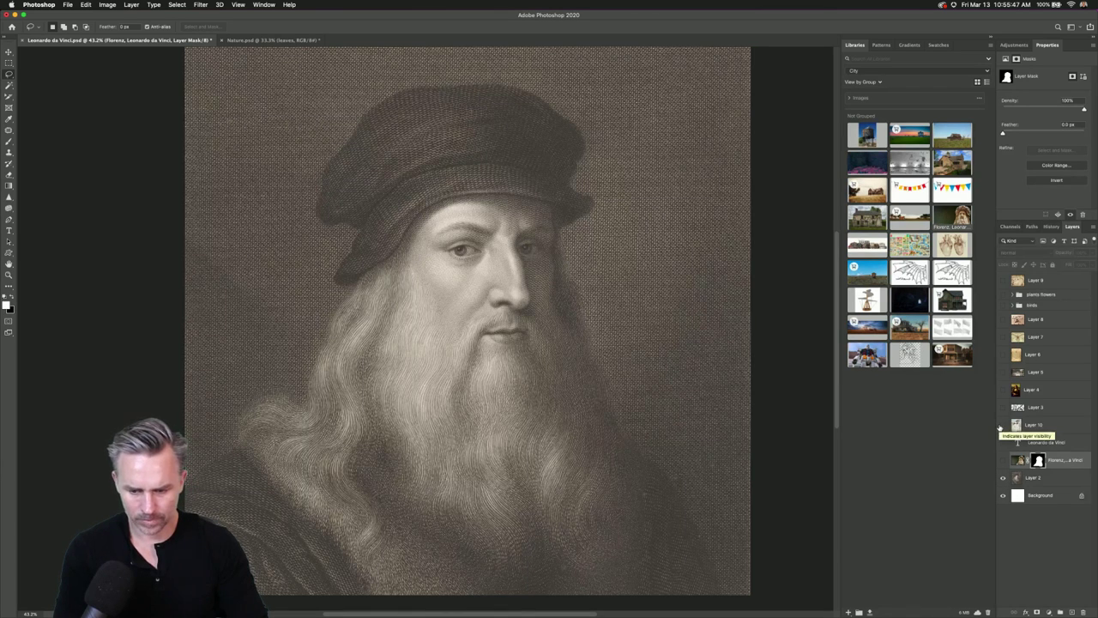
pyautogui.click(1041, 480)
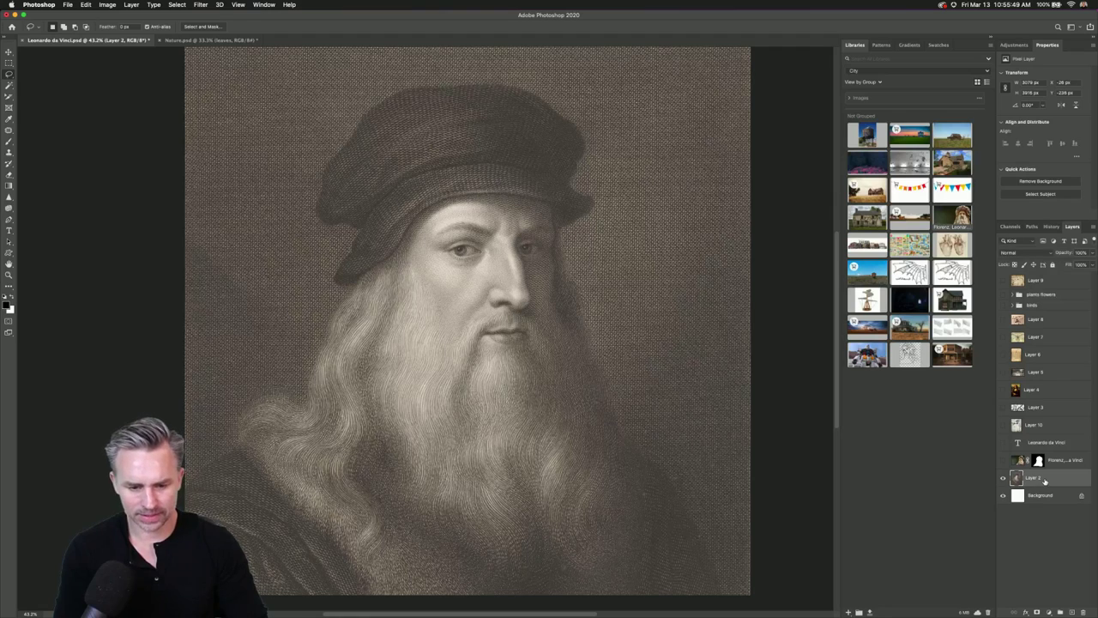
pyautogui.click(1004, 461)
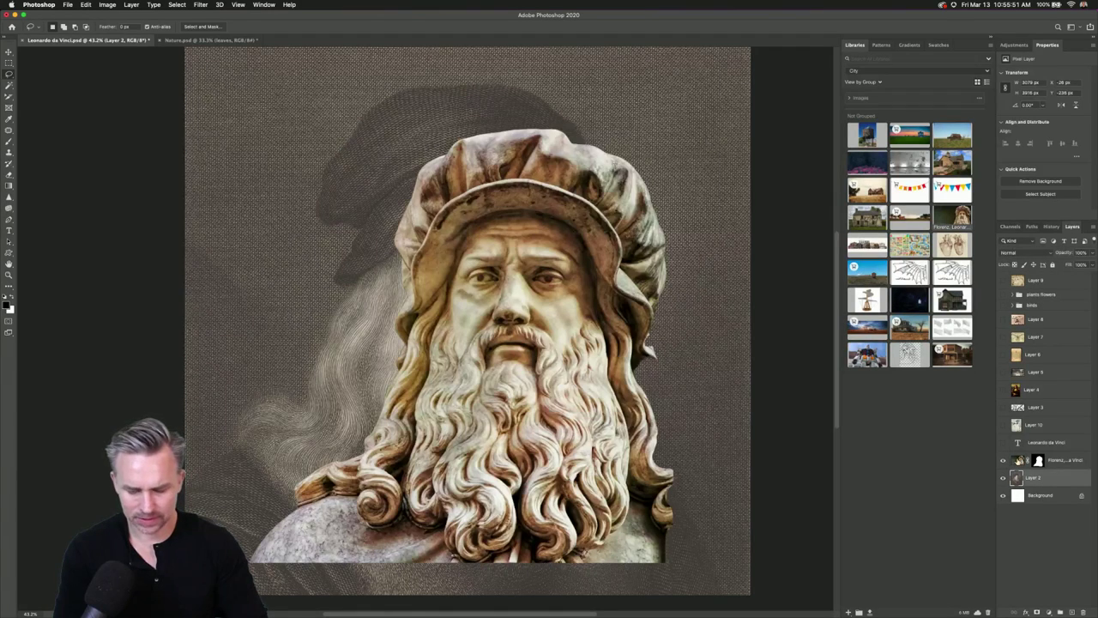
pyautogui.click(1078, 461)
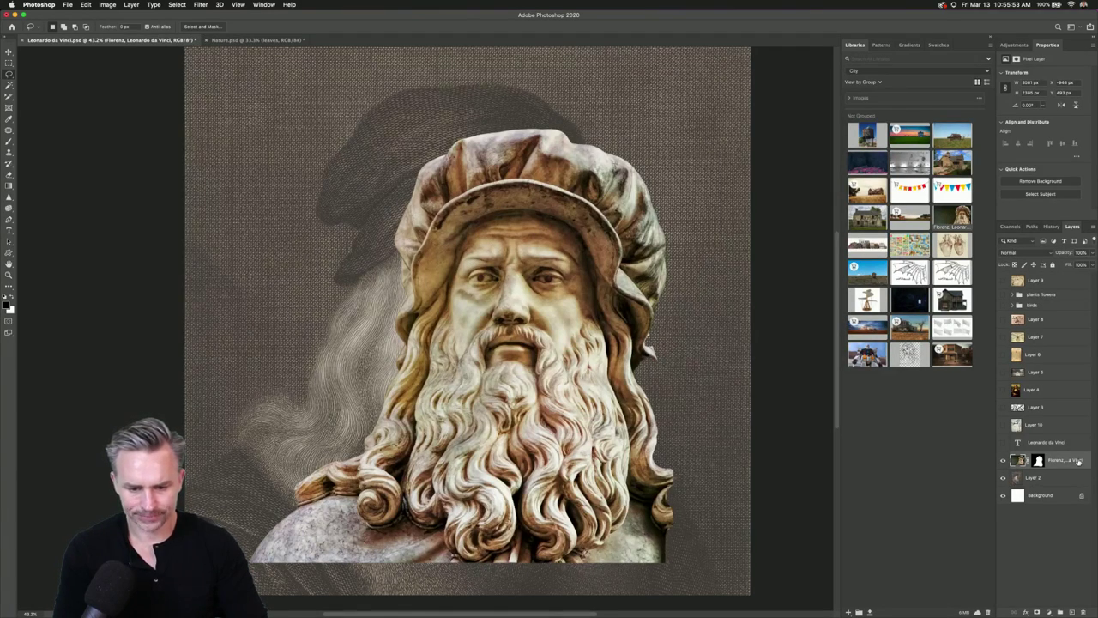
pyautogui.click(1004, 461)
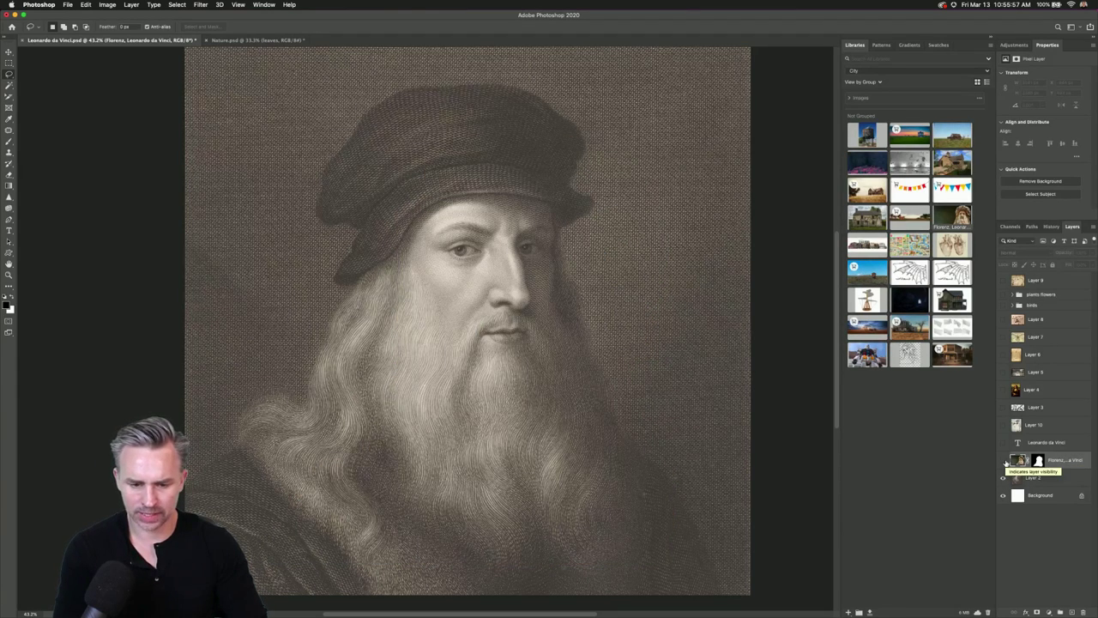
pyautogui.click(1029, 478)
pyautogui.click(1004, 461)
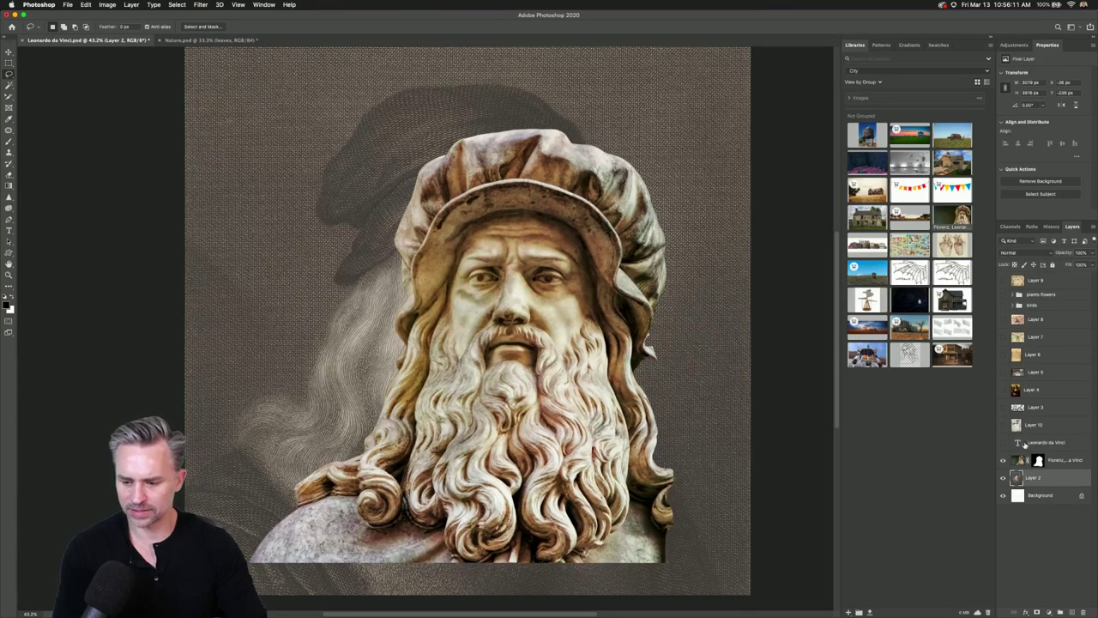
pyautogui.click(1049, 461)
pyautogui.click(1004, 478)
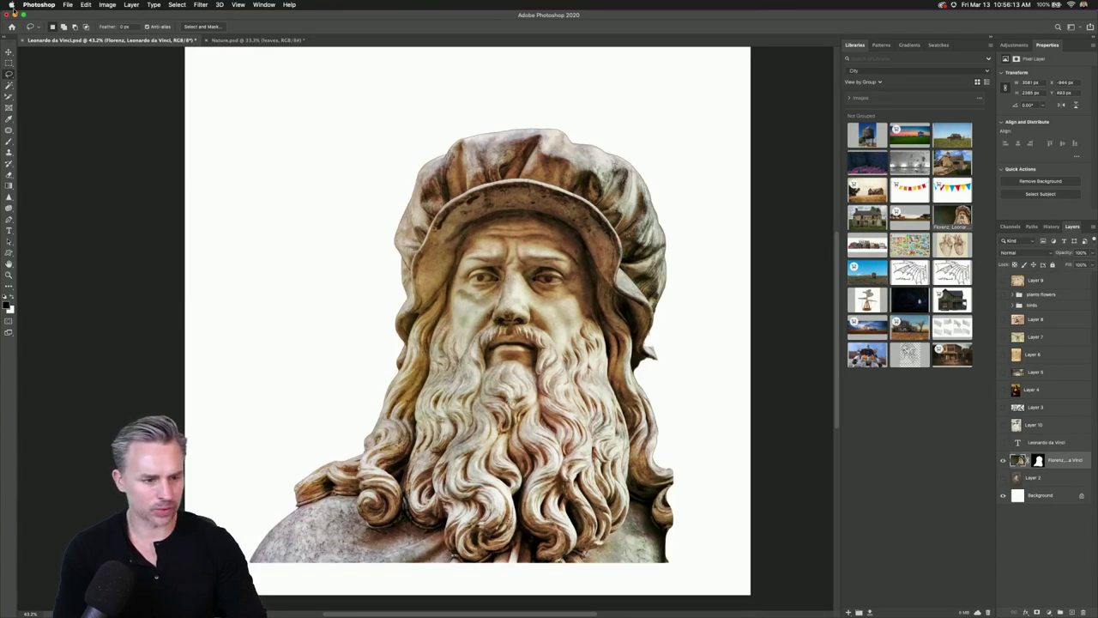
# Move the statue slightly up and left, then zoom in on the beard.
pyautogui.click(10, 52)
pyautogui.moveTo(403, 300)
pyautogui.mouseDown()
pyautogui.moveTo(412, 245)
pyautogui.moveTo(386, 271)
pyautogui.mouseUp()
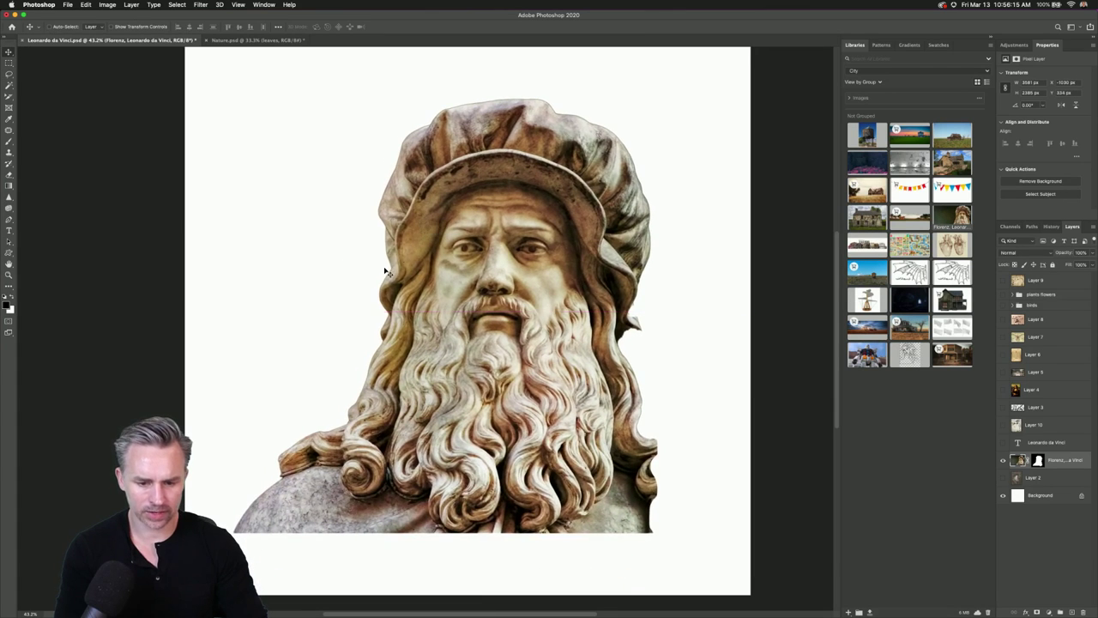
pyautogui.press('super+equal')
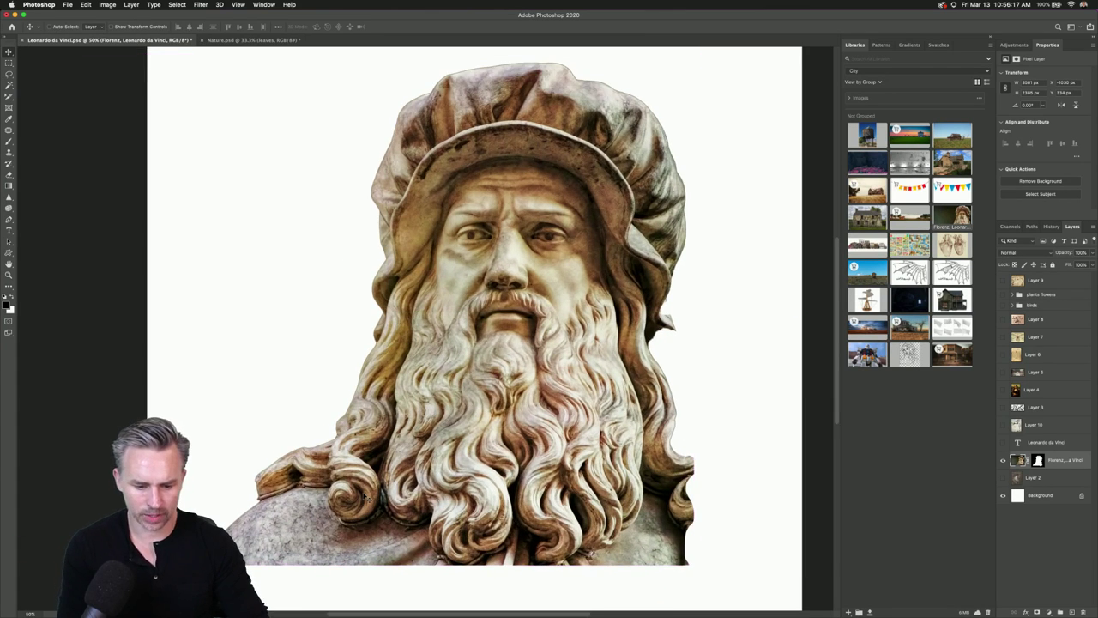
pyautogui.scroll(-3, 365, 496)
pyautogui.press('super+equal')
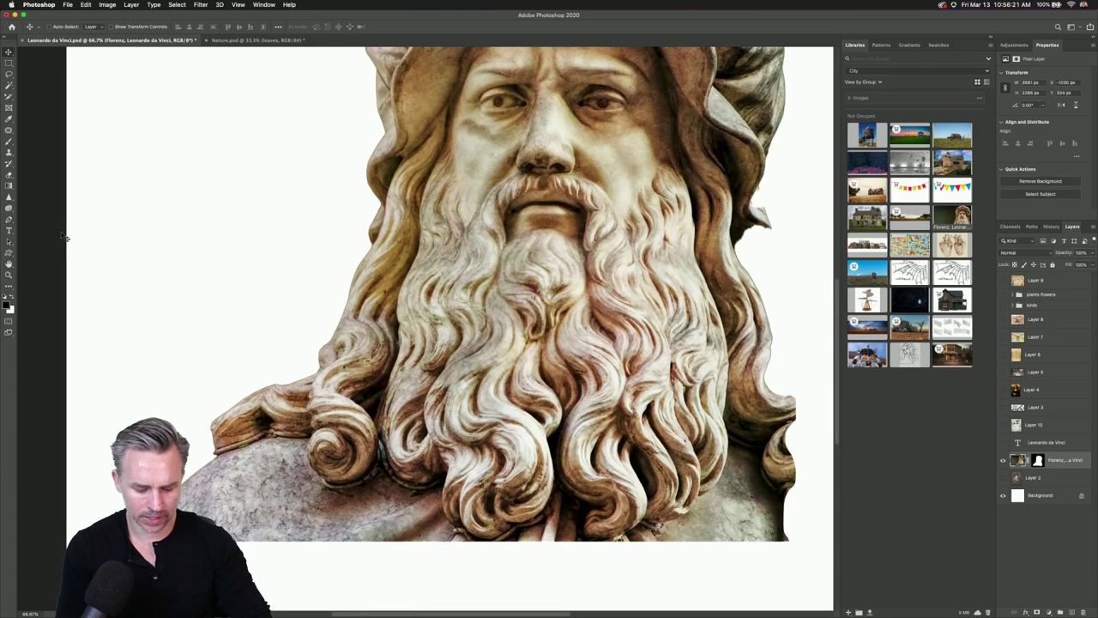
pyautogui.press('p')
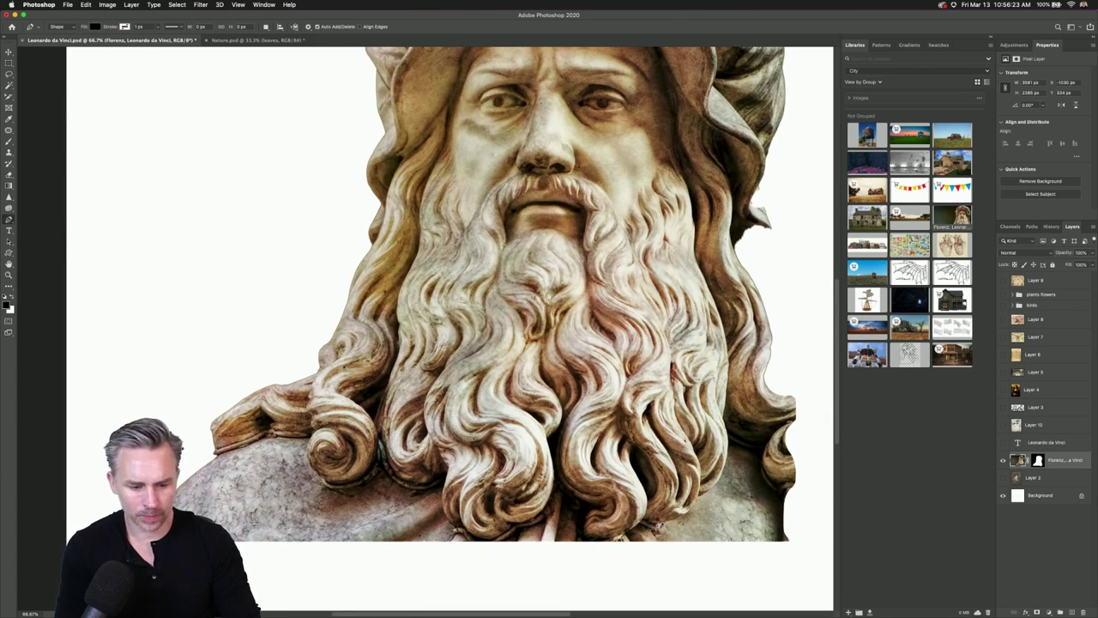
# Trace a pen shape from the left shoulder edge under the first beard curls to the central curl.
pyautogui.click(216, 458)
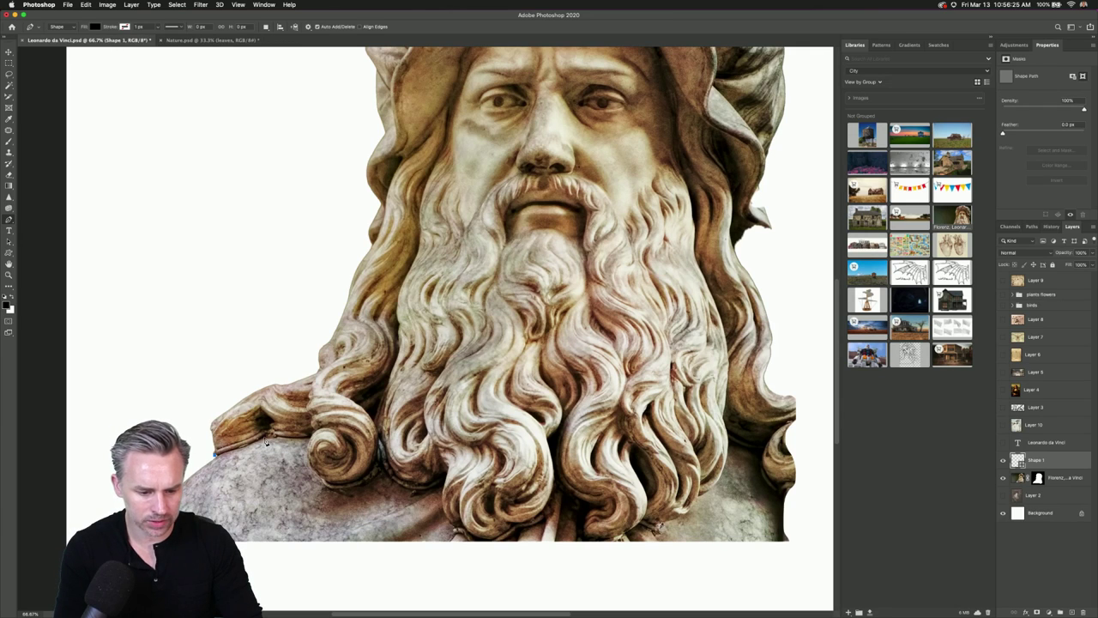
pyautogui.click(254, 442)
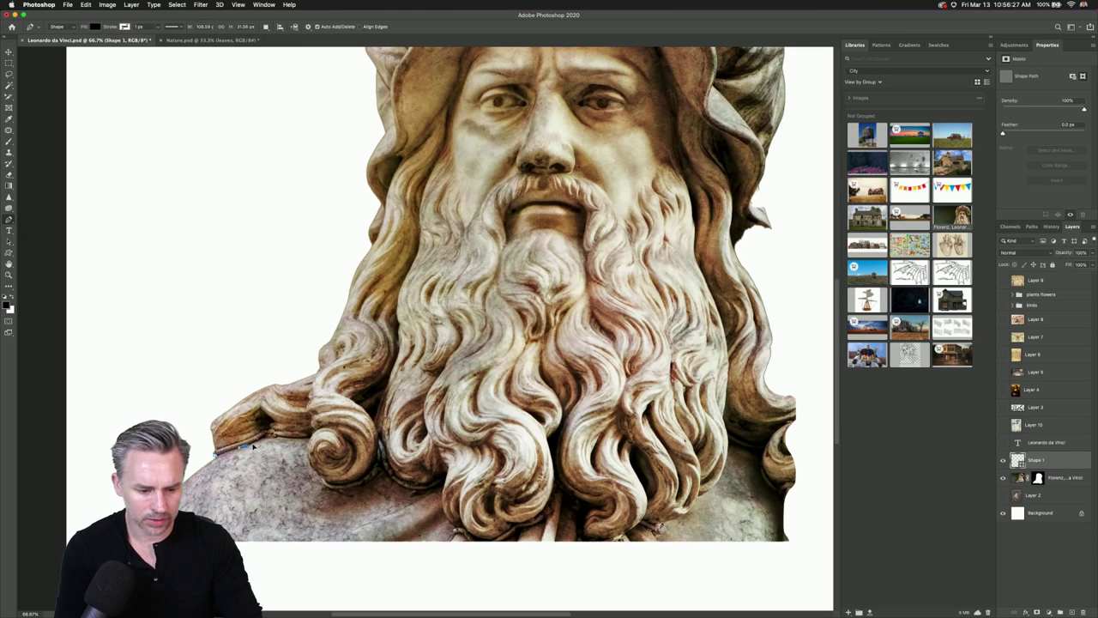
pyautogui.click(264, 437)
pyautogui.click(293, 439)
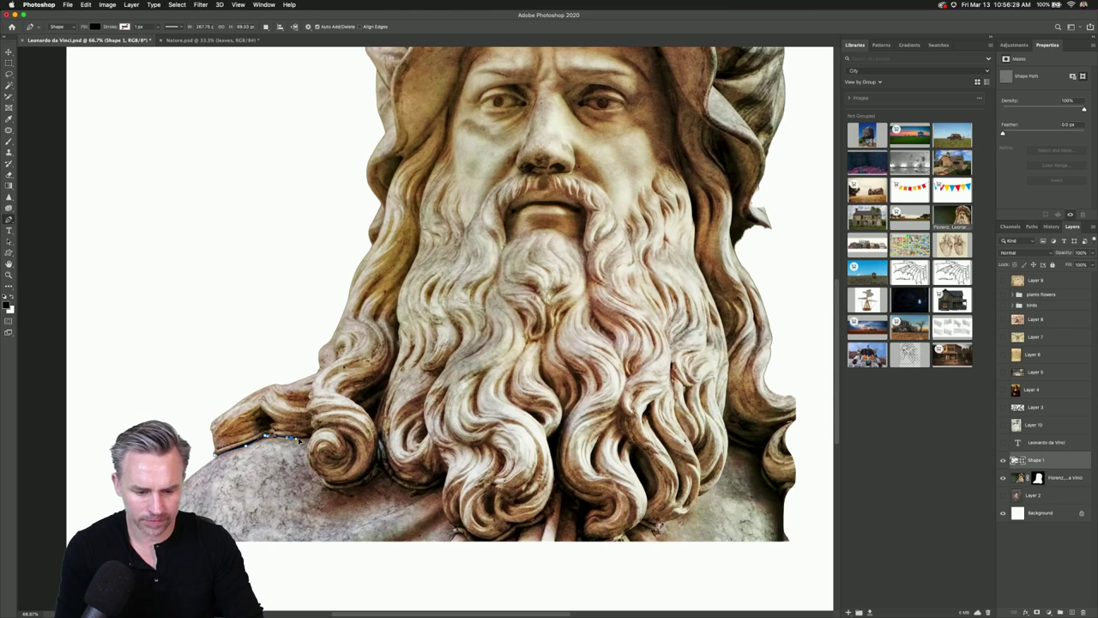
pyautogui.click(312, 439)
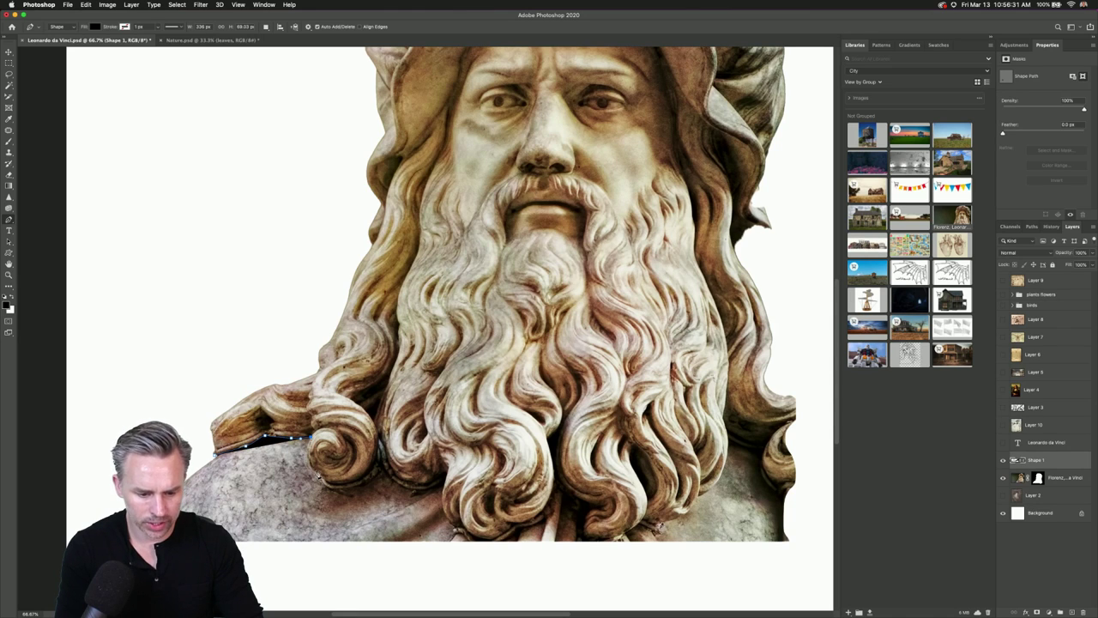
pyautogui.moveTo(315, 477); pyautogui.dragTo(333, 486)
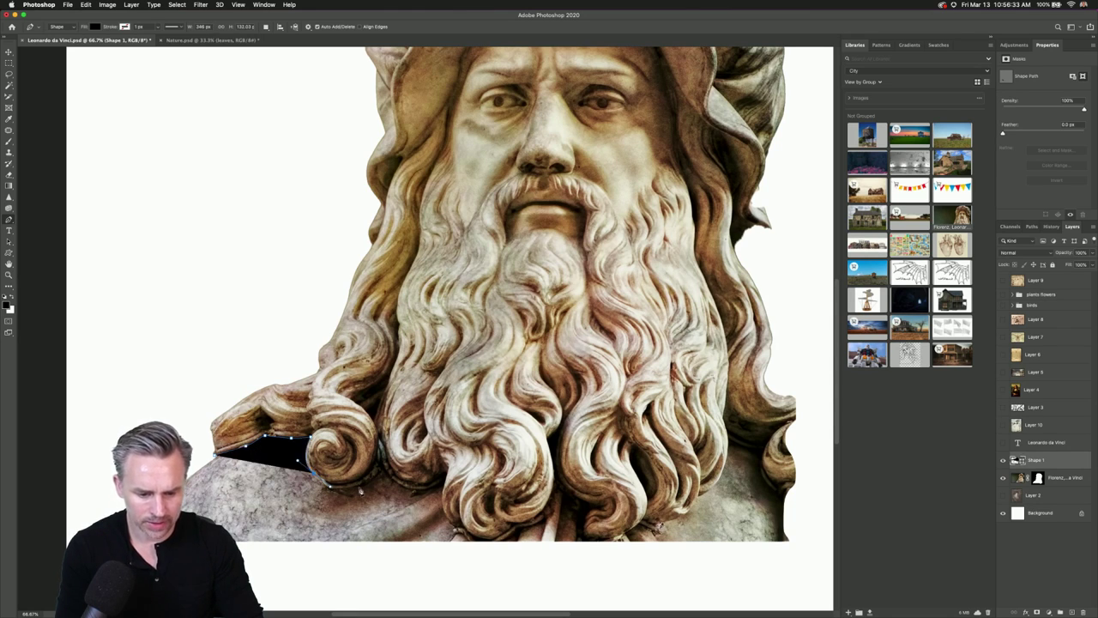
pyautogui.click(367, 486)
pyautogui.click(377, 473)
pyautogui.click(385, 468)
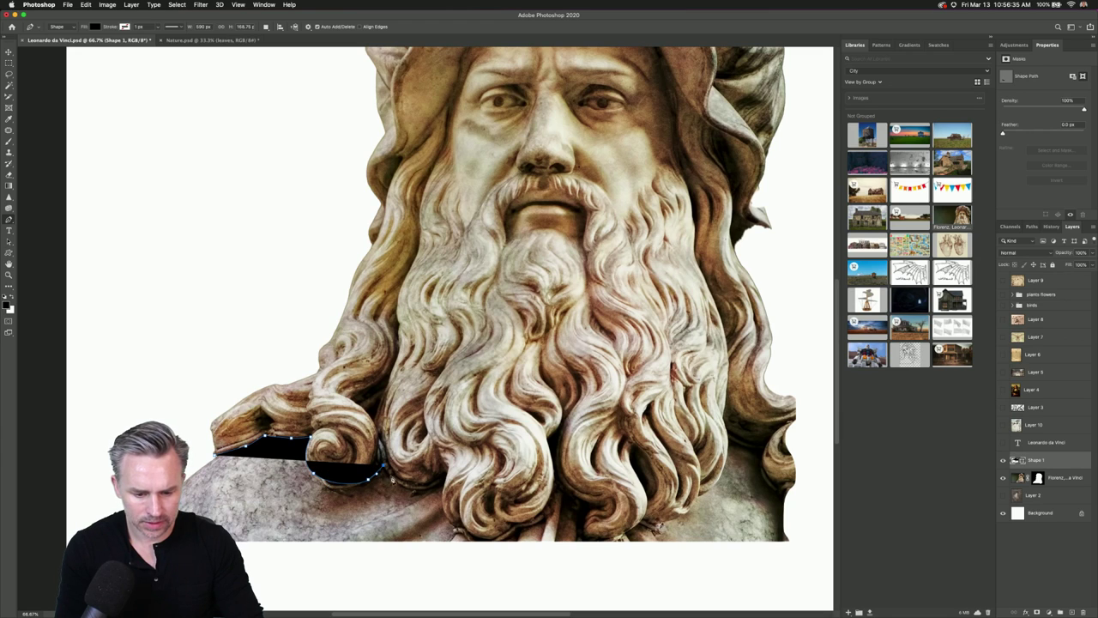
pyautogui.click(408, 491)
pyautogui.click(421, 491)
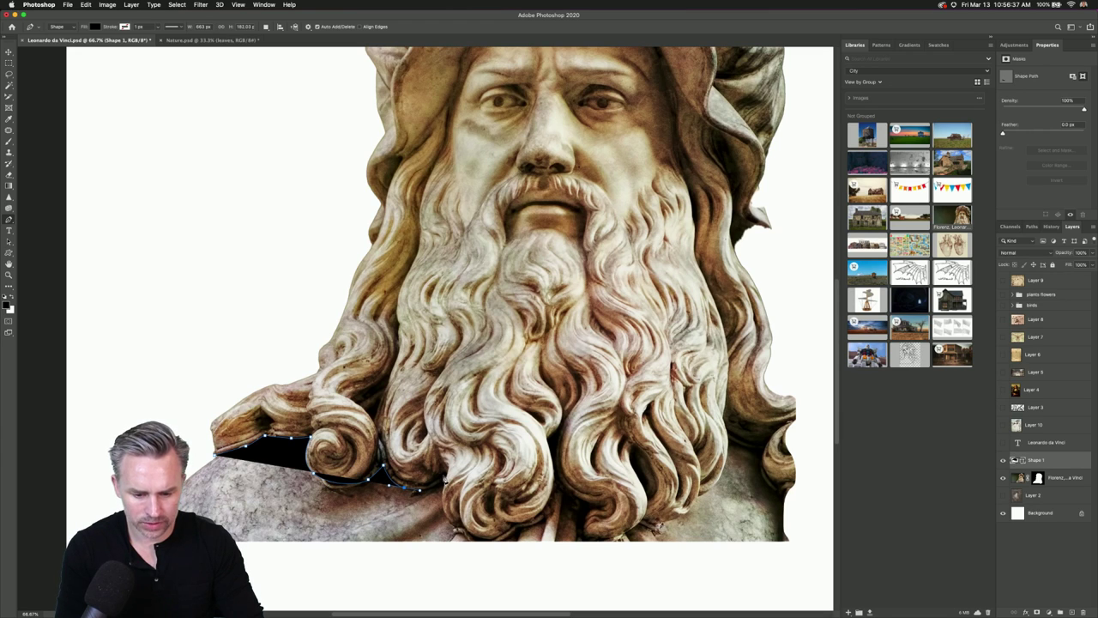
pyautogui.moveTo(452, 453)
pyautogui.mouseDown()
pyautogui.moveTo(445, 462)
pyautogui.moveTo(449, 429)
pyautogui.moveTo(458, 461)
pyautogui.moveTo(436, 455)
pyautogui.moveTo(452, 459)
pyautogui.mouseUp()
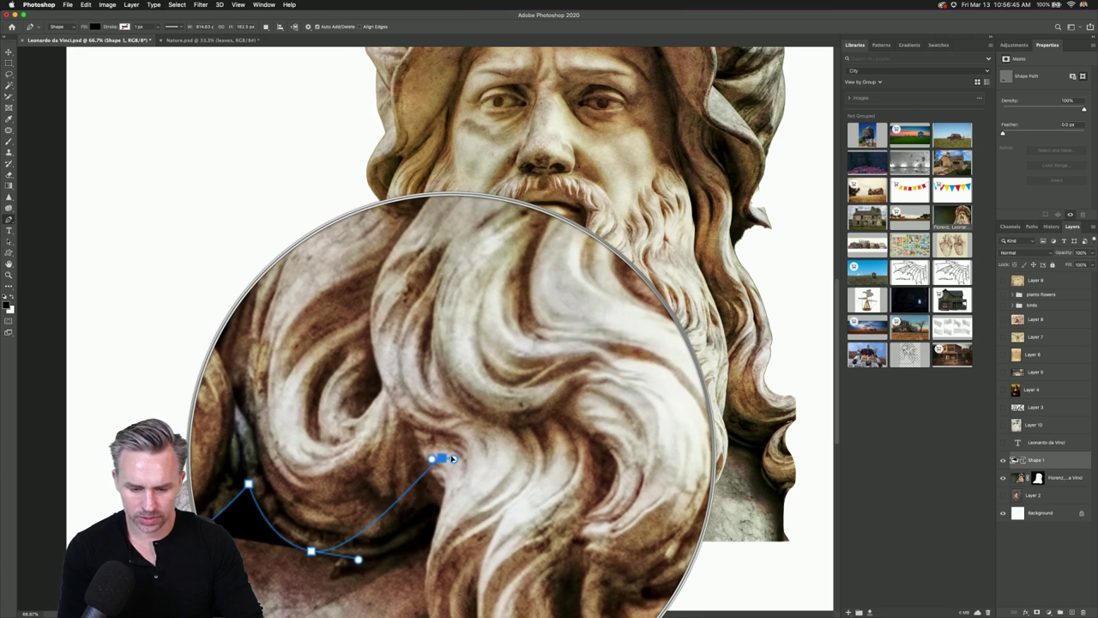
pyautogui.moveTo(453, 459); pyautogui.dragTo(446, 485)
# Continue the shape around the central and right beard curls up to the beard's right corner.
pyautogui.scroll(-3, 445, 472)
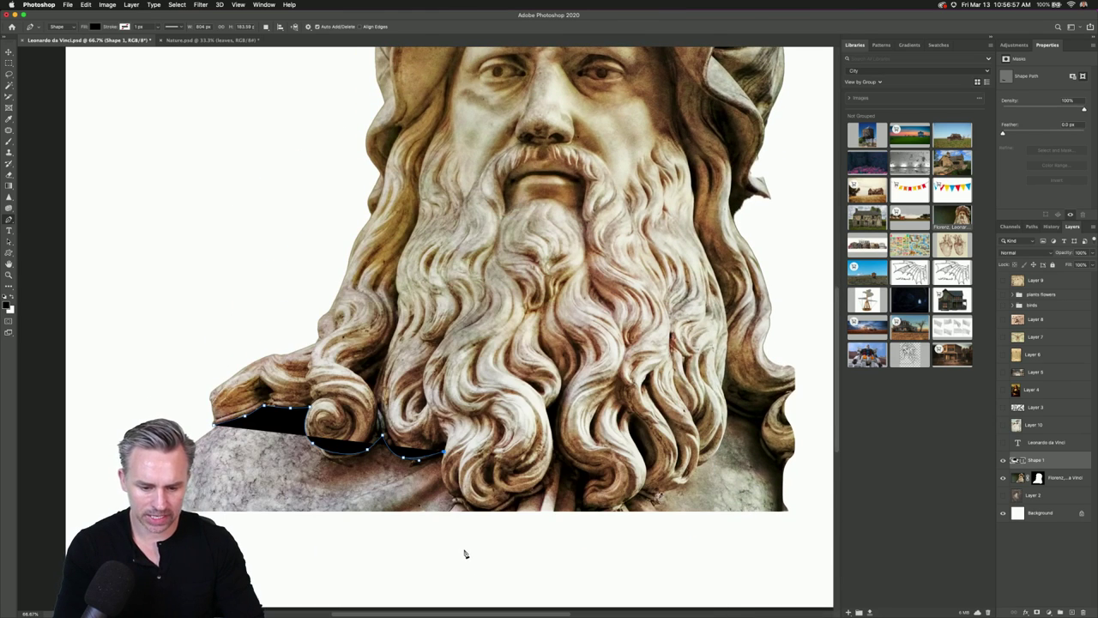
pyautogui.moveTo(462, 508); pyautogui.dragTo(557, 467)
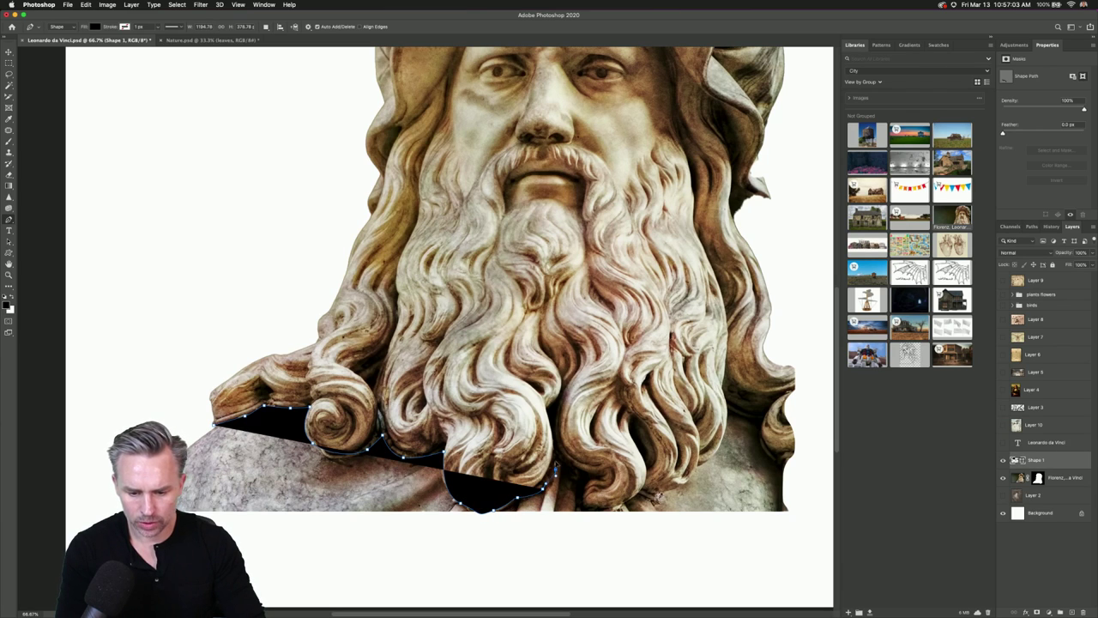
pyautogui.click(556, 441)
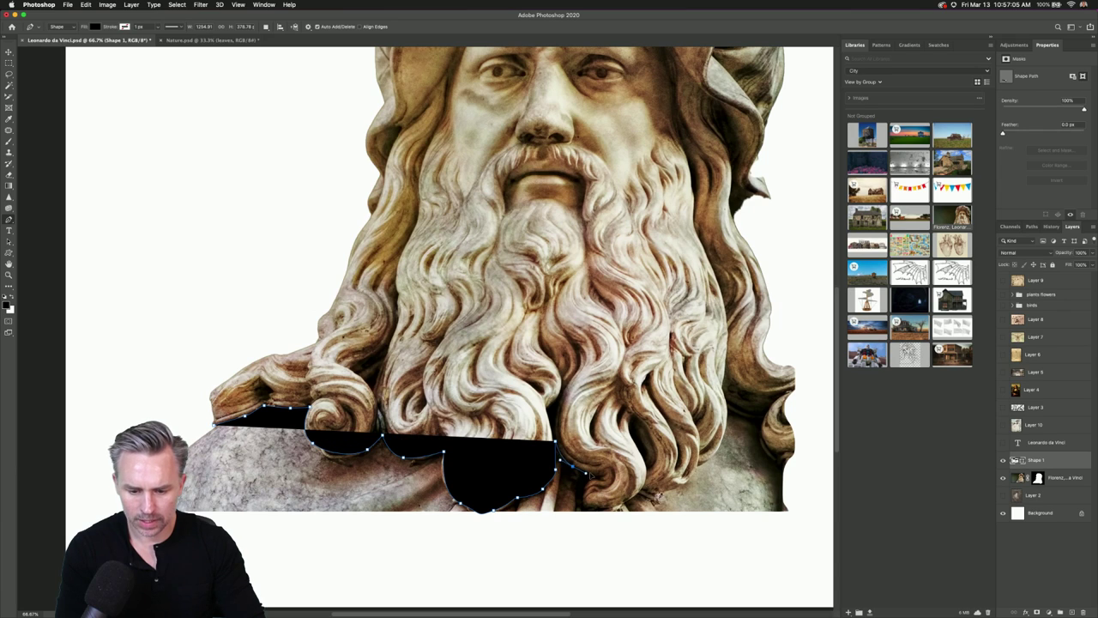
pyautogui.click(598, 474)
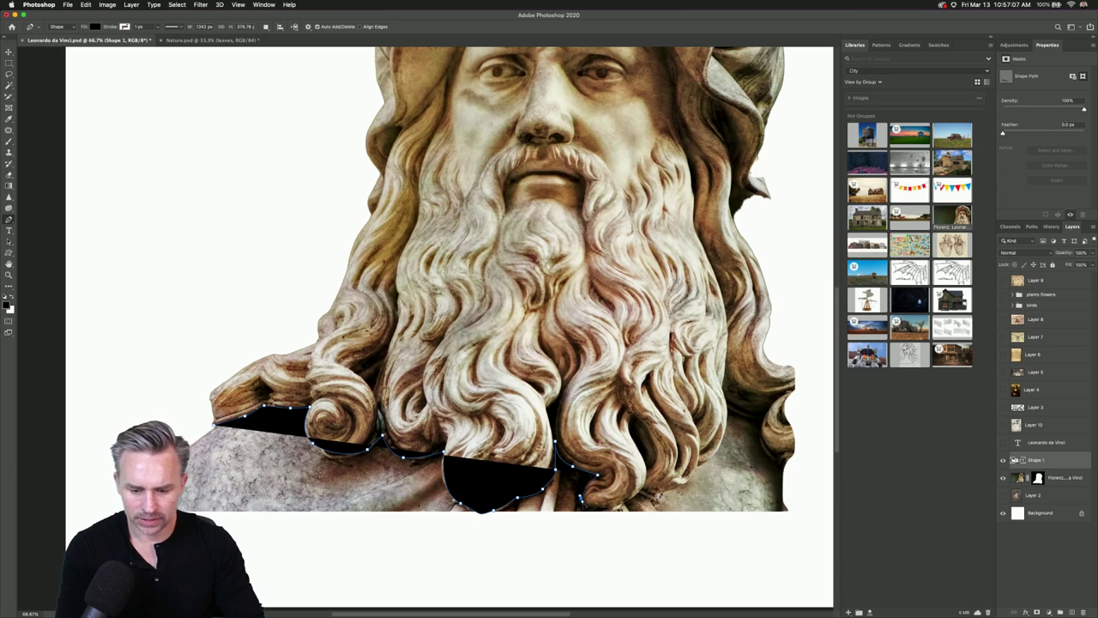
pyautogui.moveTo(603, 512); pyautogui.dragTo(654, 496)
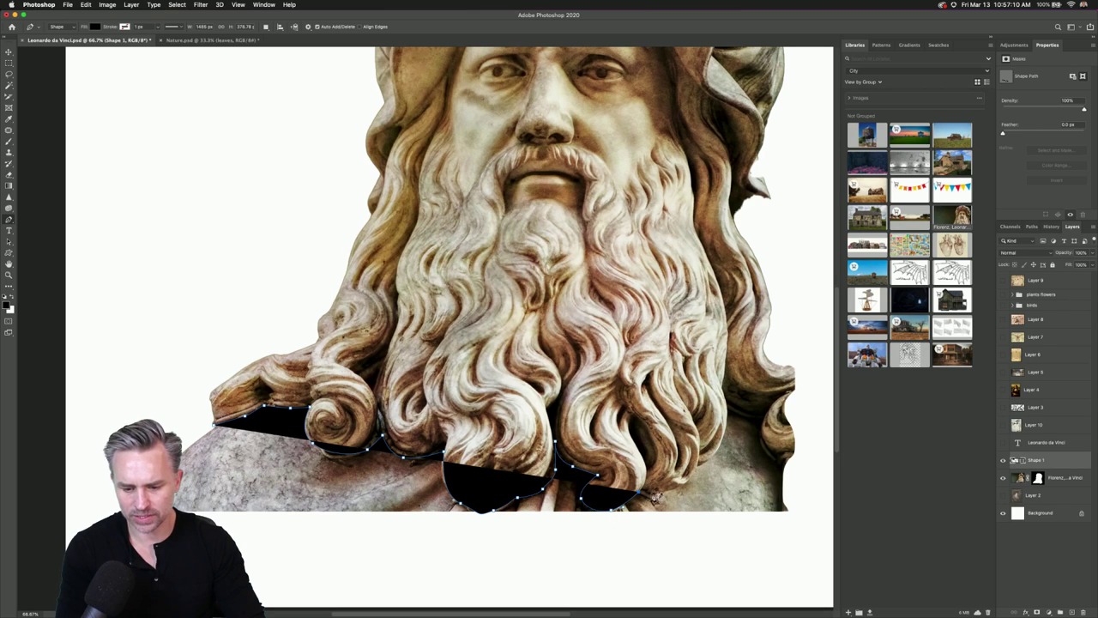
pyautogui.click(686, 485)
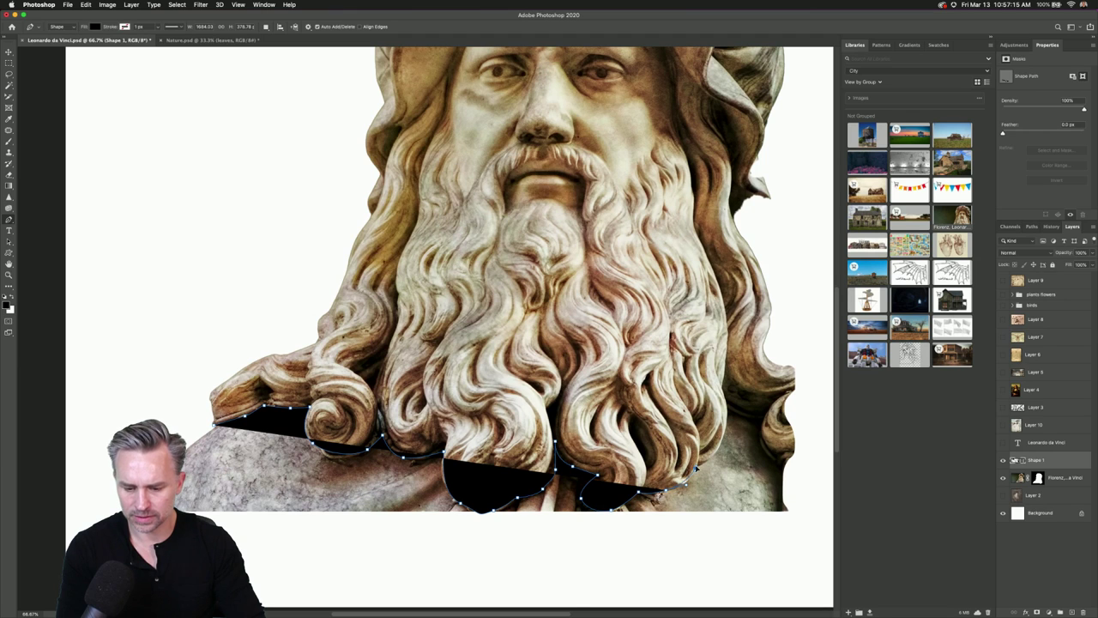
pyautogui.click(696, 467)
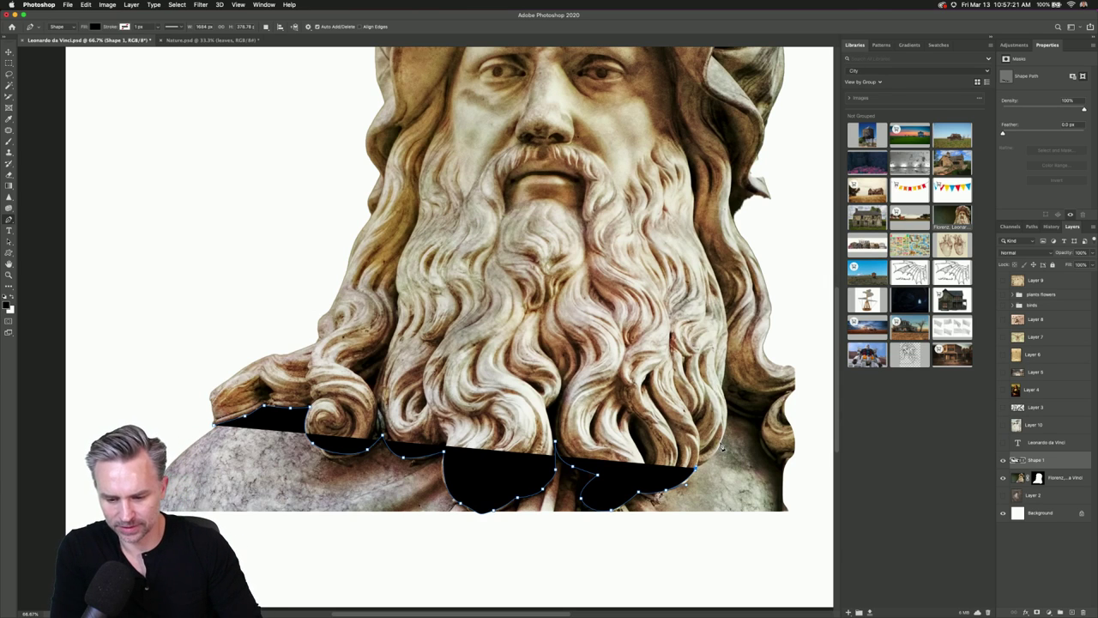
pyautogui.click(721, 441)
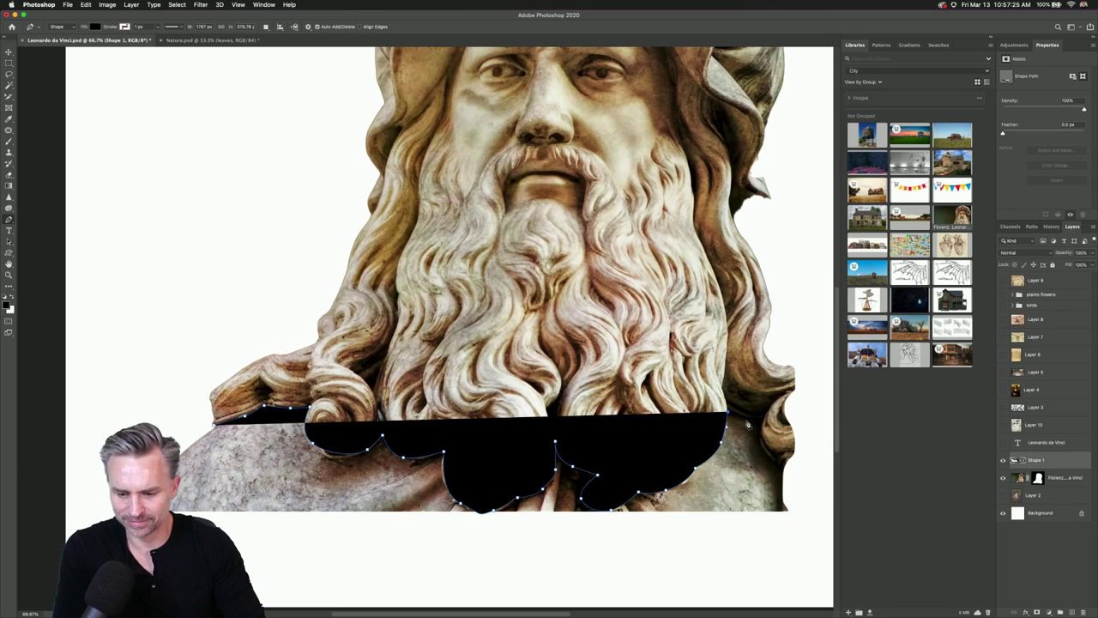
pyautogui.moveTo(753, 420); pyautogui.dragTo(759, 421)
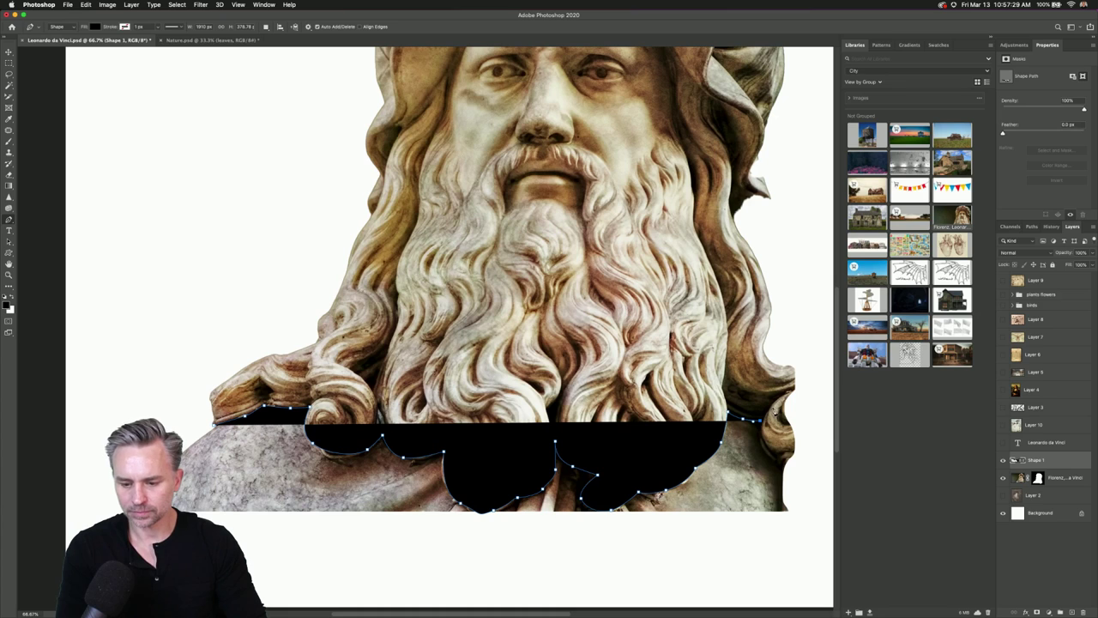
pyautogui.moveTo(786, 397); pyautogui.dragTo(812, 373)
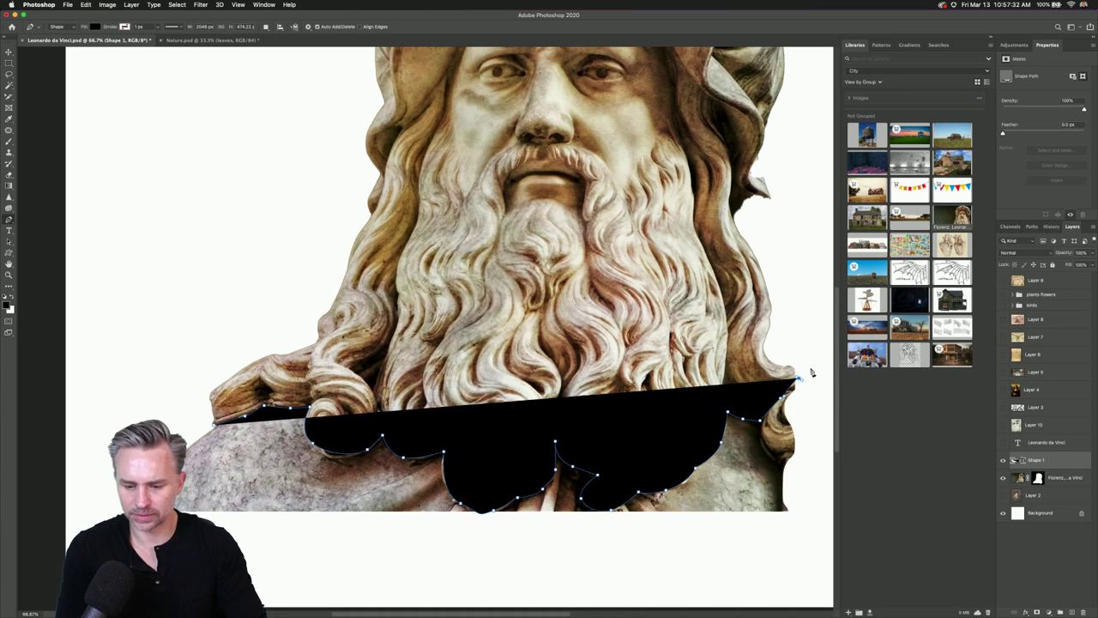
# Close the pen shape around the statue's shoulder, below and past both sides.
pyautogui.scroll(-3, 805, 473)
pyautogui.click(814, 463)
pyautogui.click(711, 536)
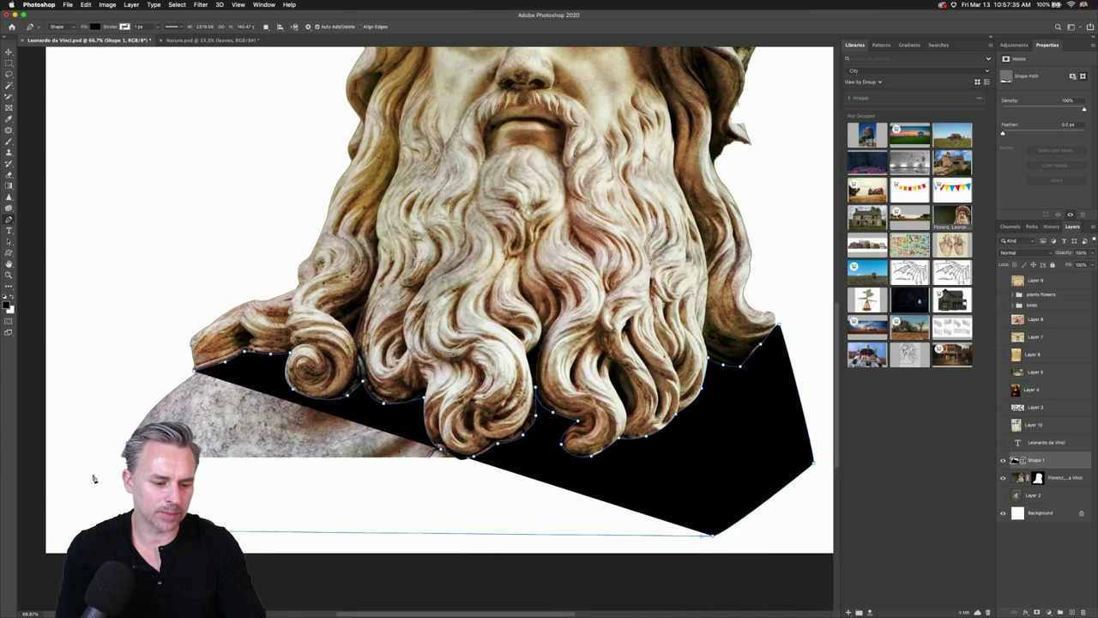
pyautogui.click(92, 445)
pyautogui.click(126, 372)
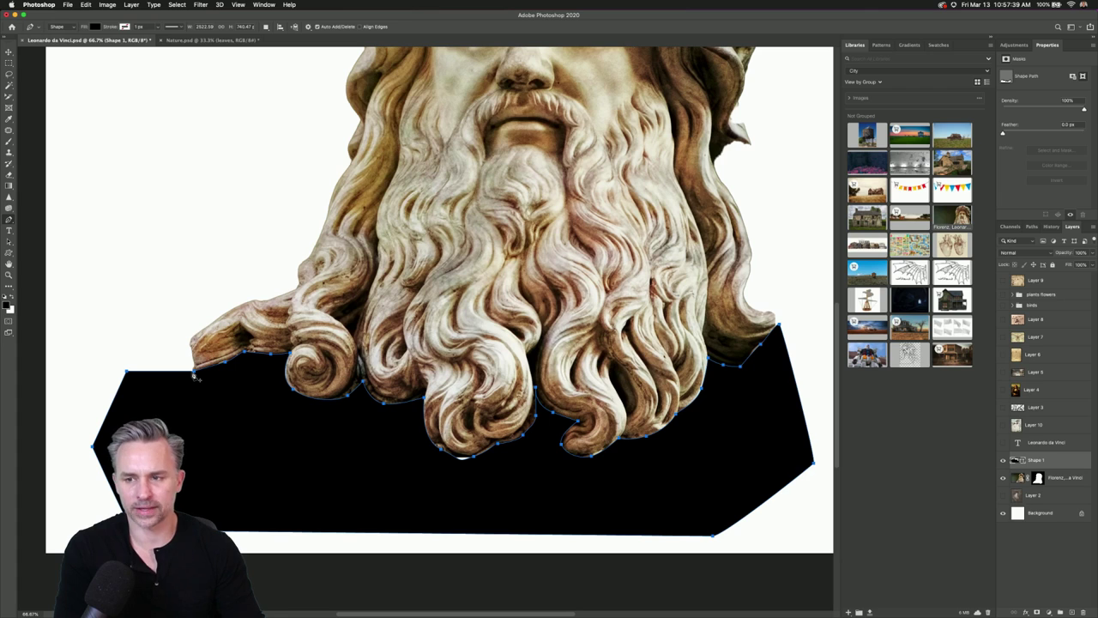
# Load the shape as a selection, hide it, and fill the statue mask with black.
pyautogui.keyDown('super'); pyautogui.click(1016, 461); pyautogui.keyUp('super')
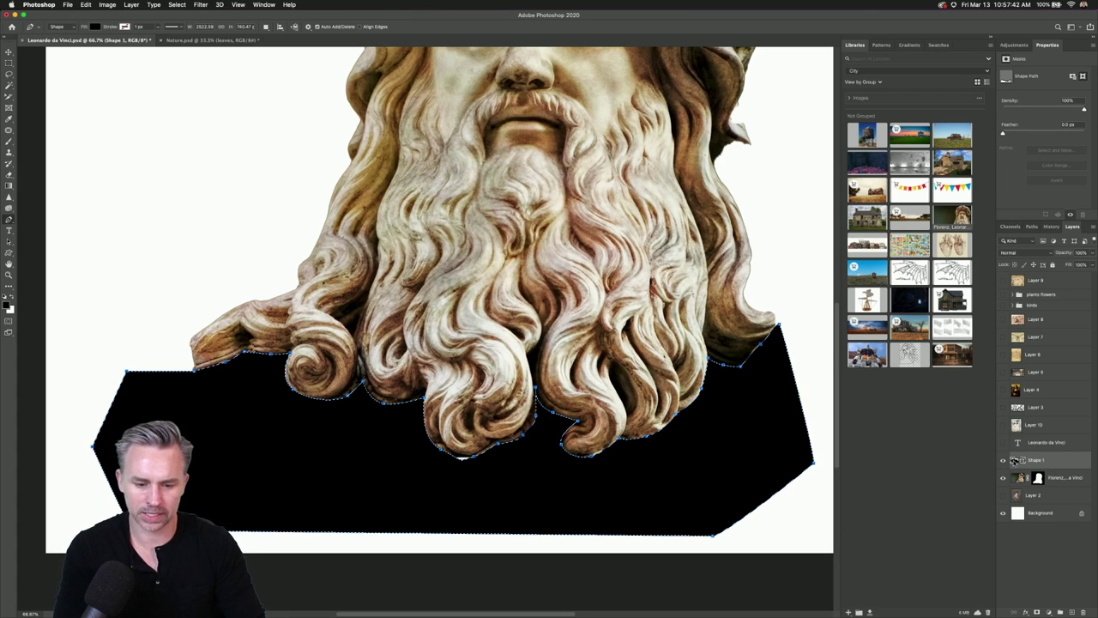
pyautogui.click(1002, 461)
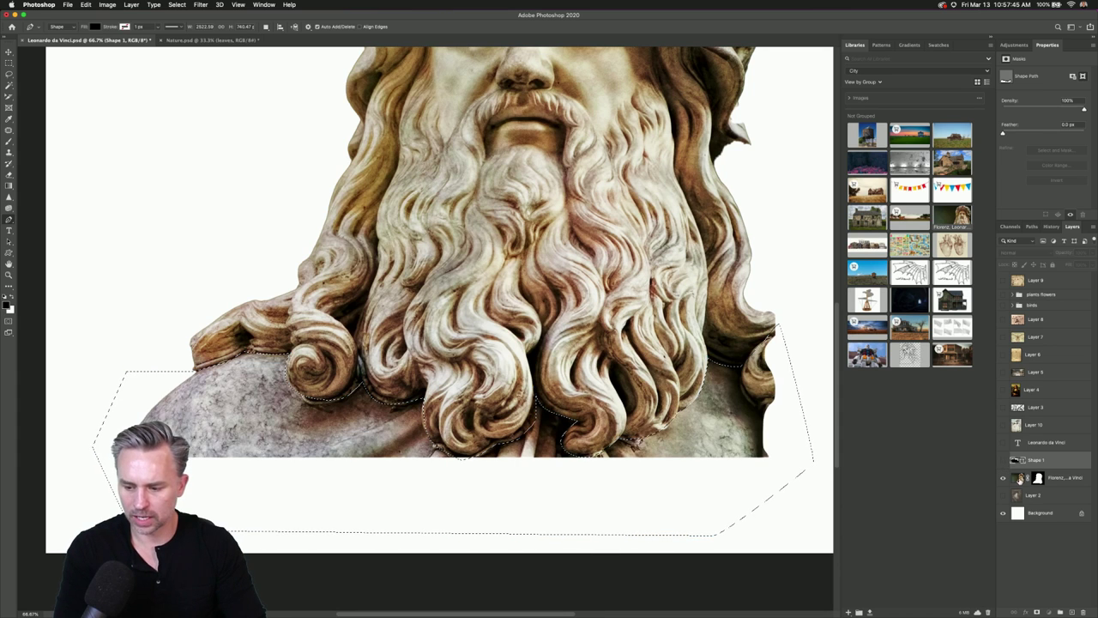
pyautogui.click(1039, 477)
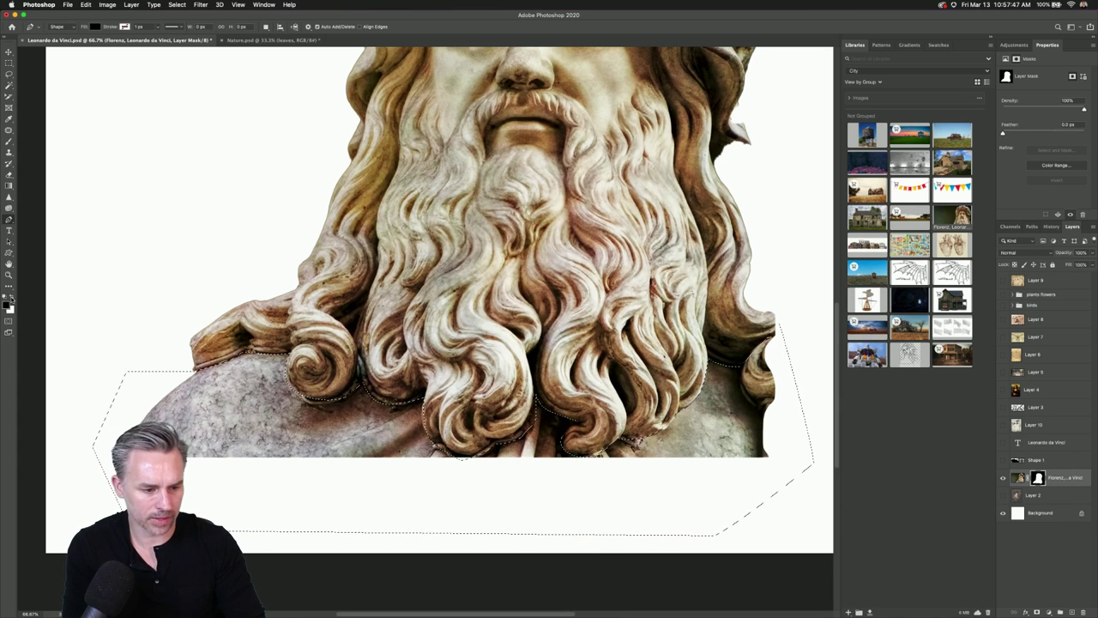
pyautogui.hotkey('shift', 'BackSpace')
pyautogui.click(539, 267)
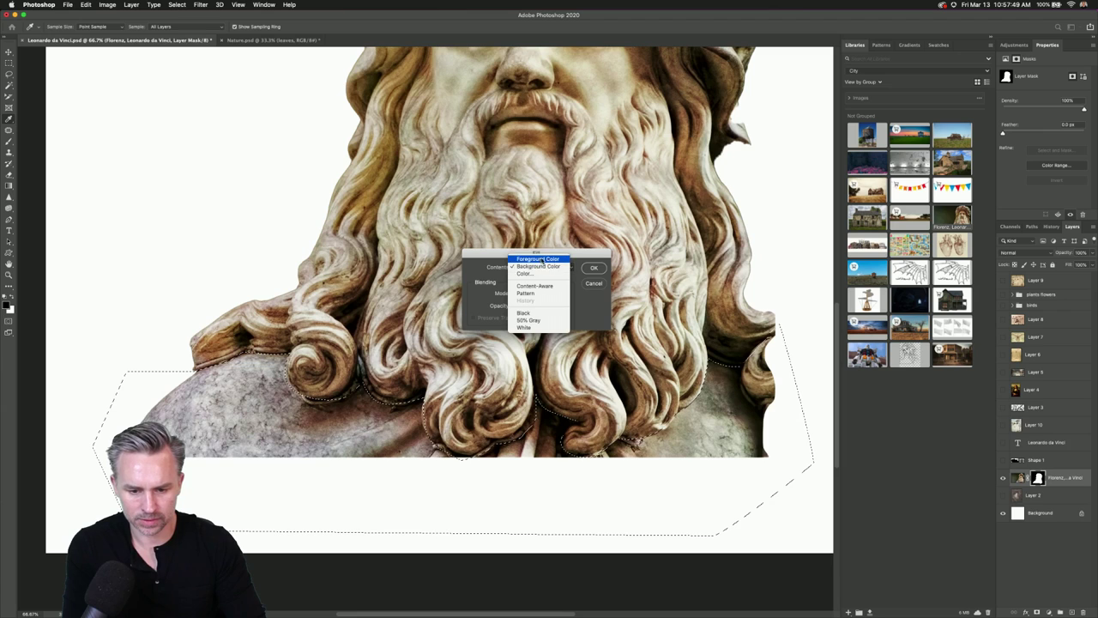
pyautogui.click(532, 321)
pyautogui.click(594, 268)
pyautogui.click(223, 232)
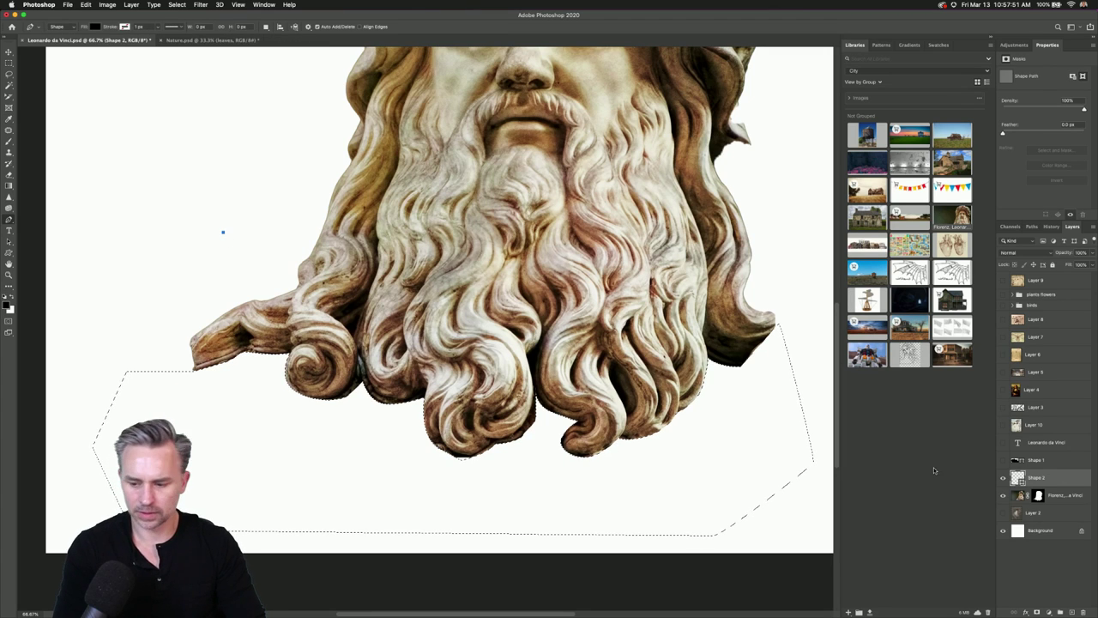
pyautogui.press('super+d')
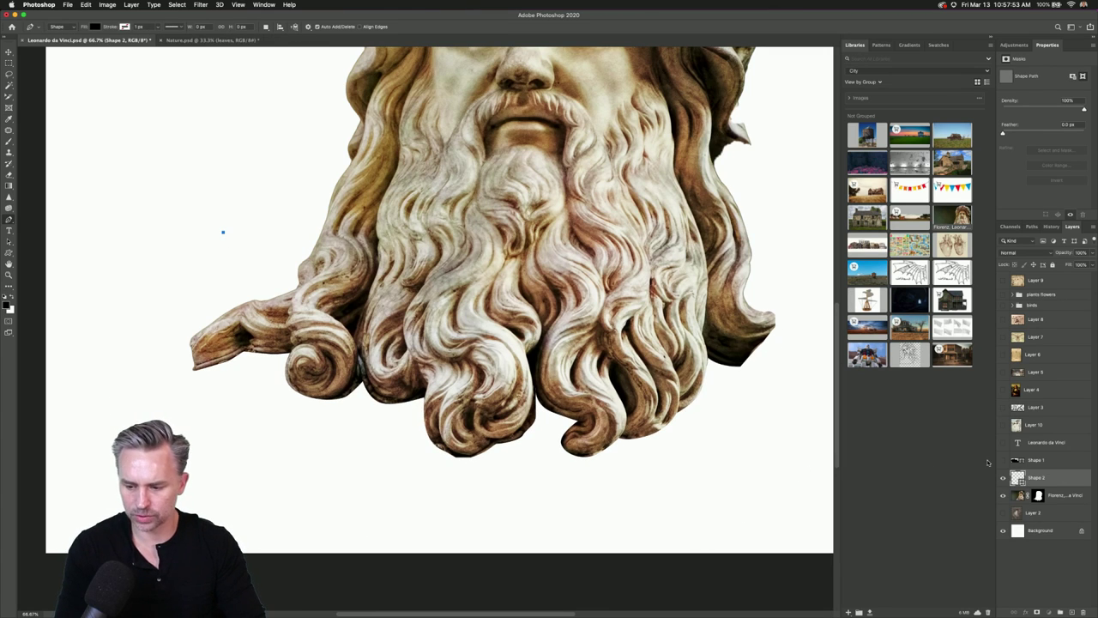
pyautogui.click(953, 455)
pyautogui.hscroll(5, 263, 311)
pyautogui.scroll(2, 262, 311)
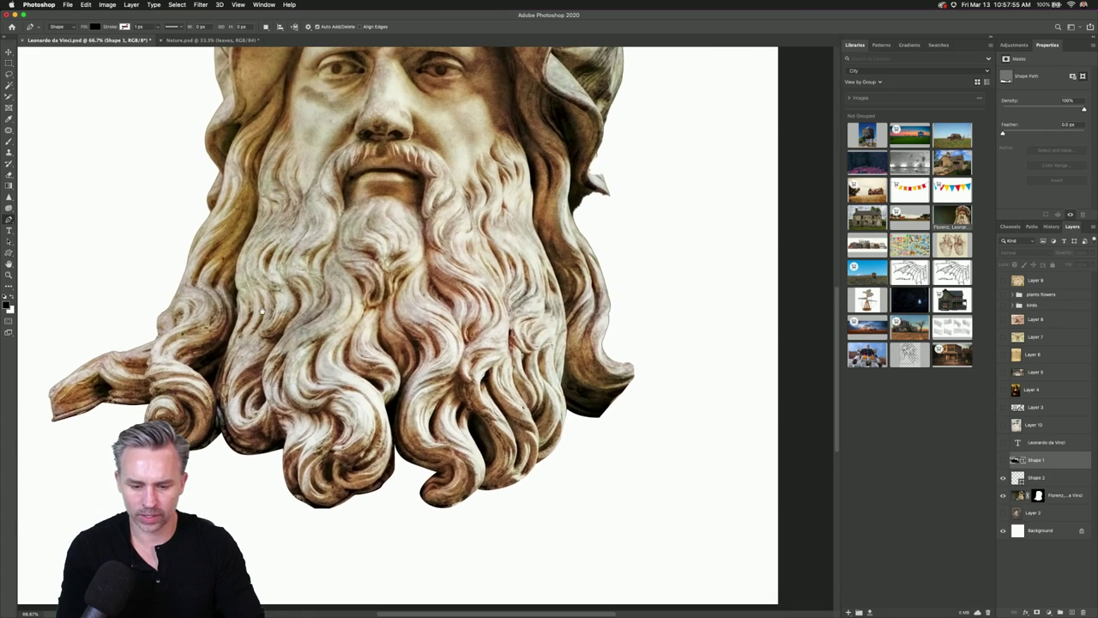
# Recheck the black shape's coverage, start a new outline beside the right curls, and open Path Options.
pyautogui.click(1003, 462)
pyautogui.click(1003, 462)
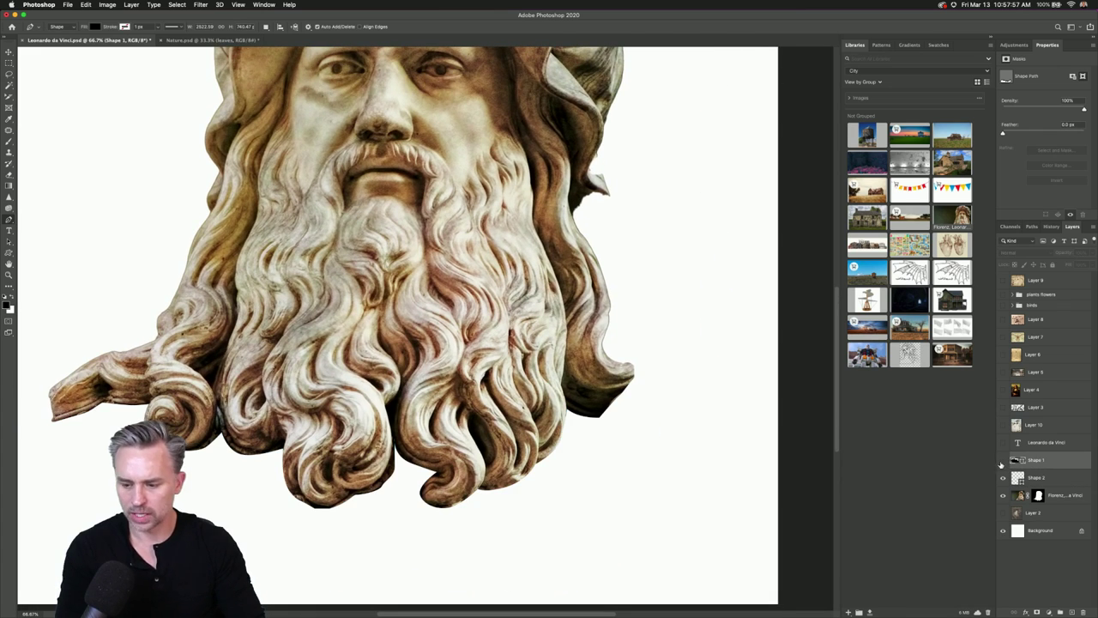
pyautogui.scroll(5, 559, 444)
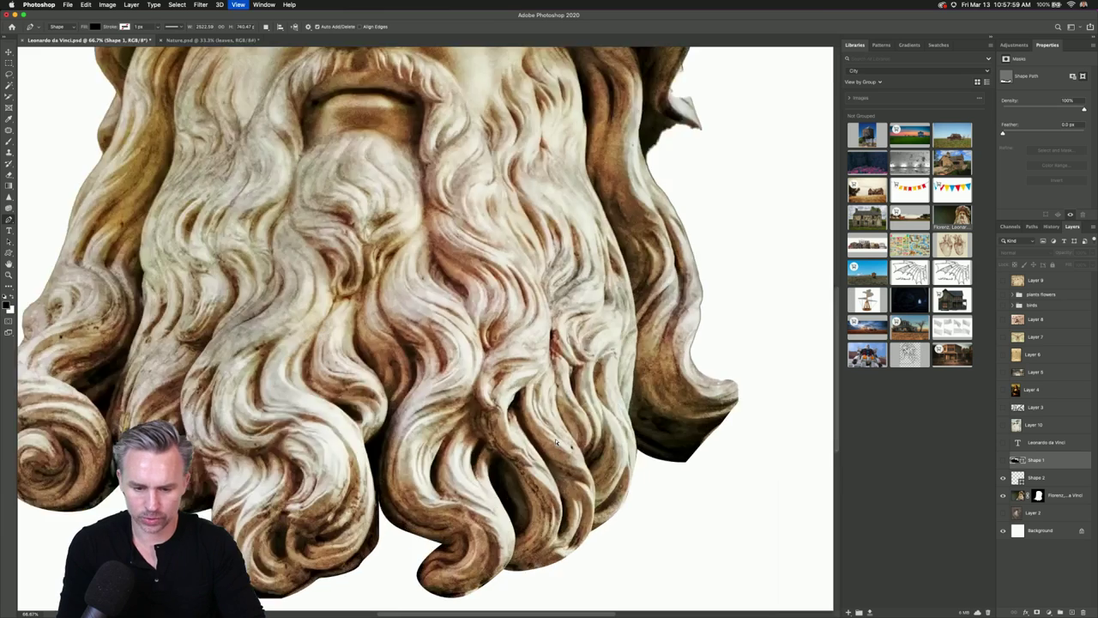
pyautogui.scroll(-4, 560, 445)
pyautogui.hscroll(4, 559, 444)
pyautogui.hscroll(-1, 583, 298)
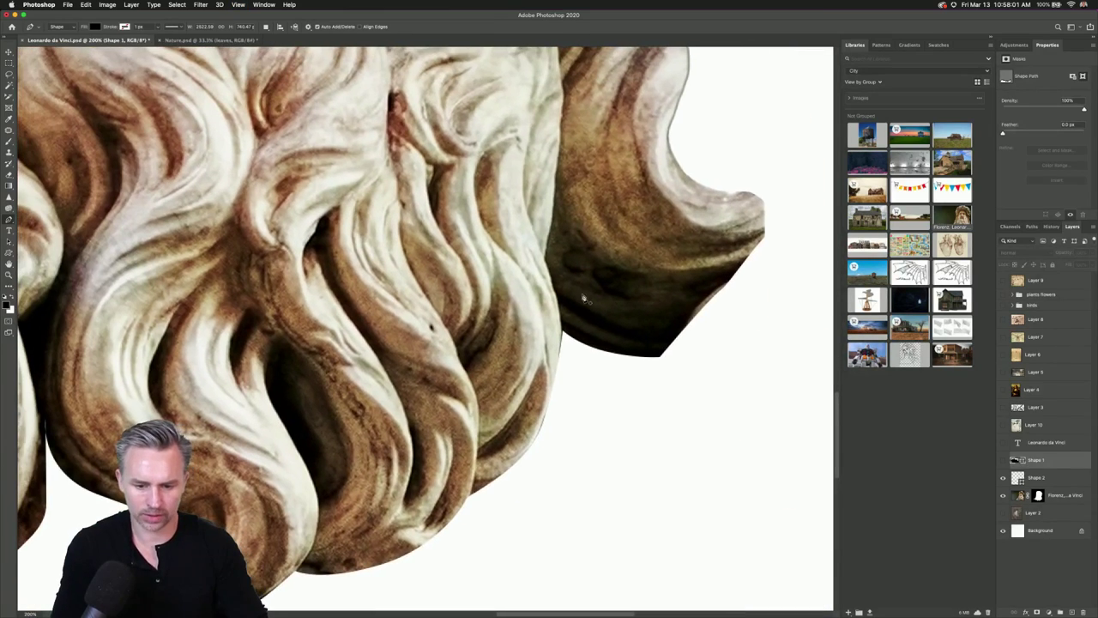
pyautogui.click(561, 403)
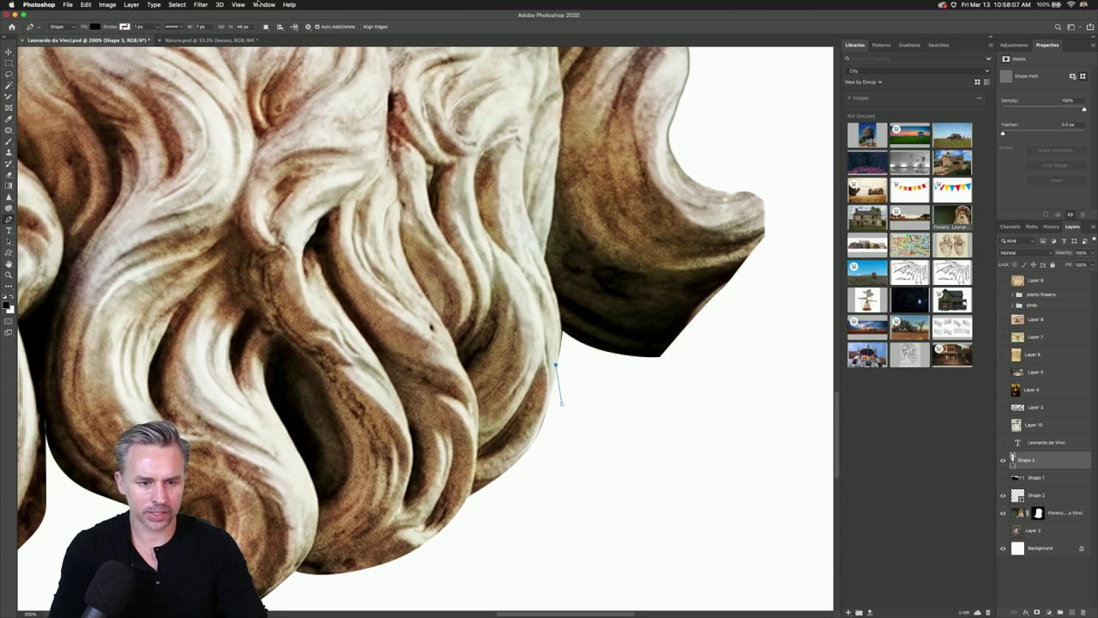
pyautogui.click(308, 27)
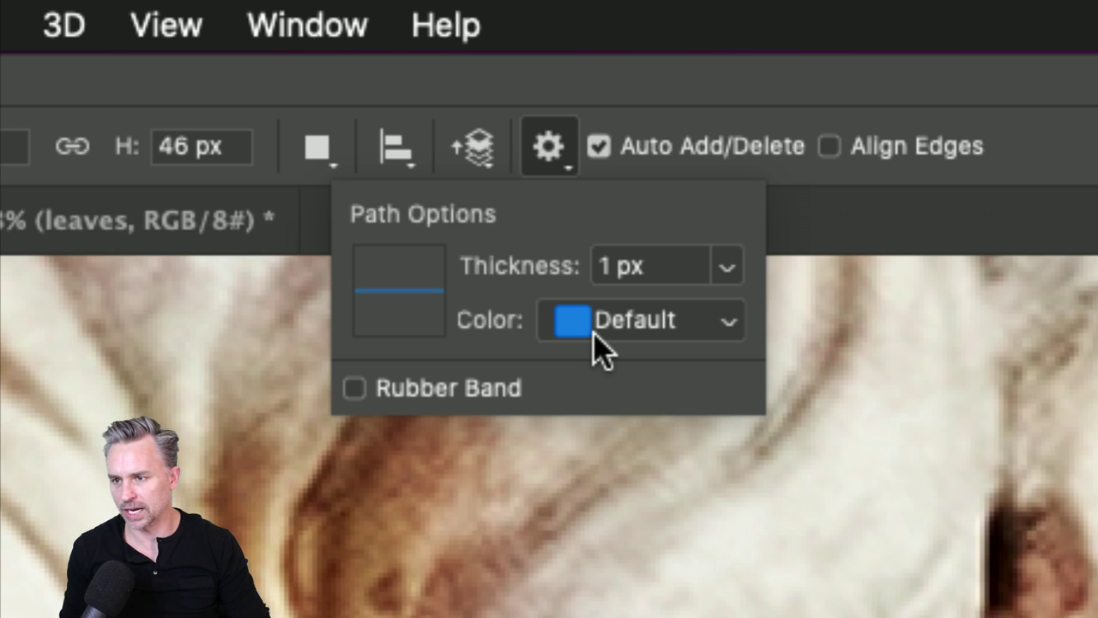
# Enable Rubber Band and trace a curved outline along the dark hair section's underside.
pyautogui.click(355, 388)
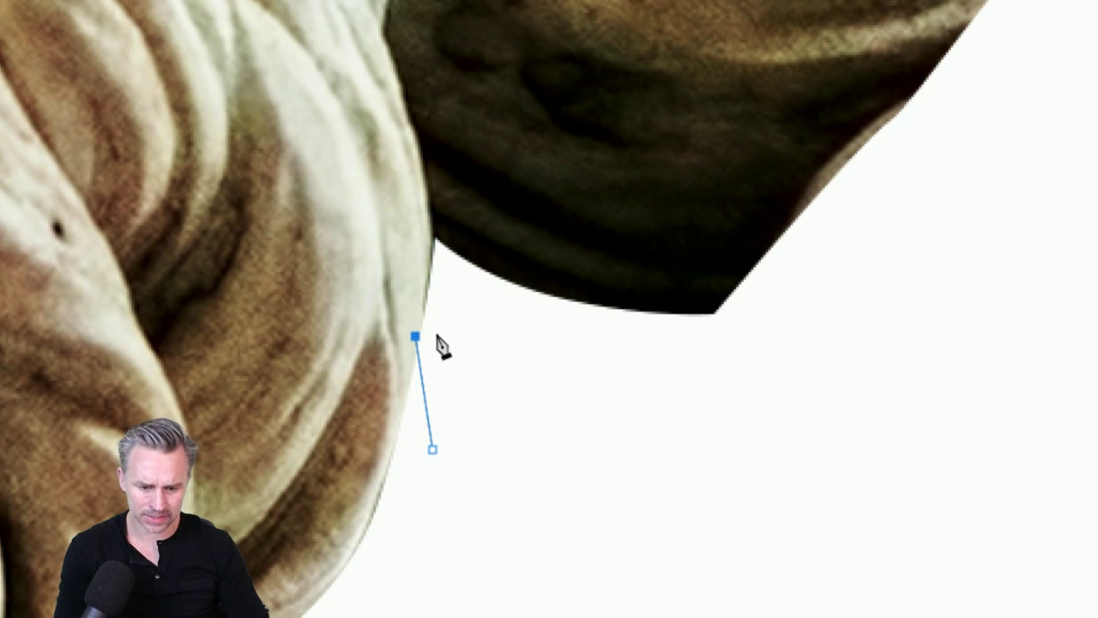
pyautogui.moveTo(435, 236); pyautogui.dragTo(432, 206)
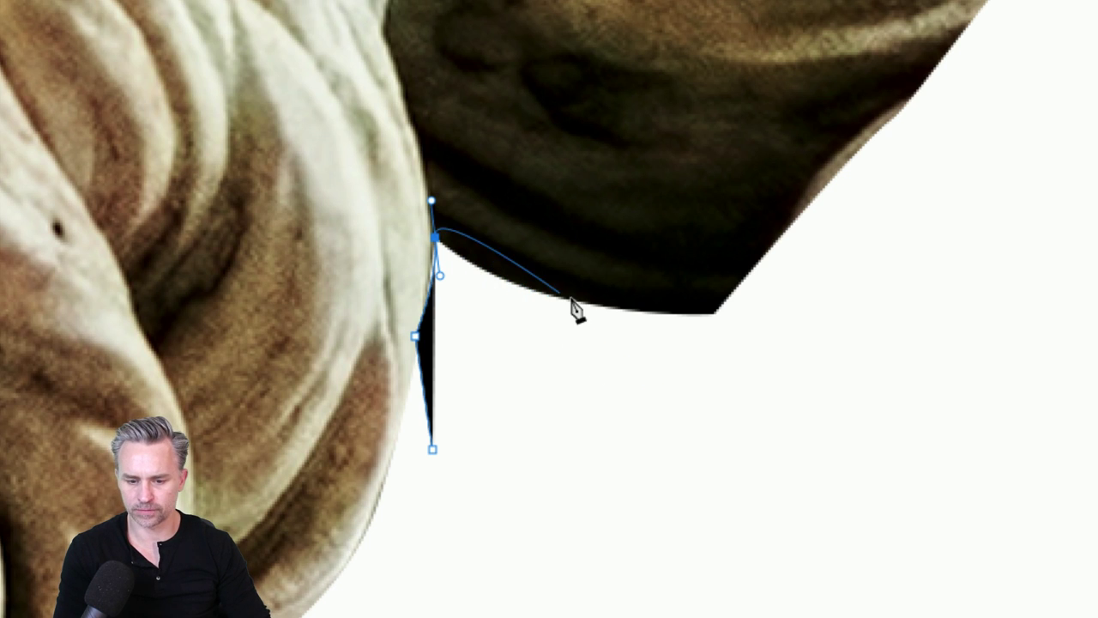
pyautogui.moveTo(562, 297); pyautogui.dragTo(655, 314)
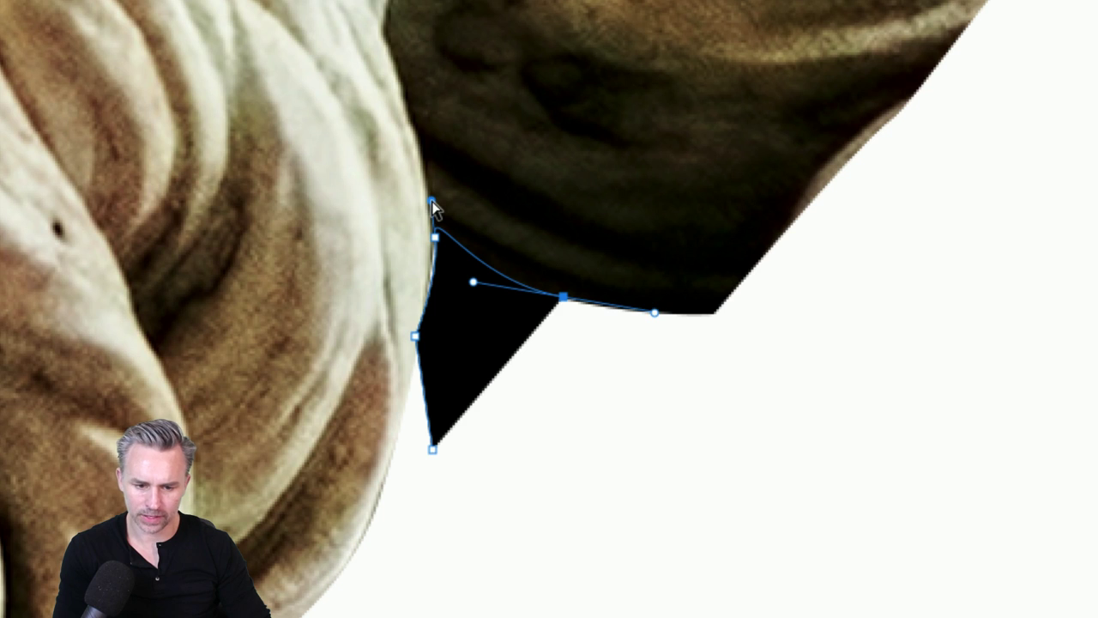
pyautogui.moveTo(431, 204); pyautogui.dragTo(436, 227)
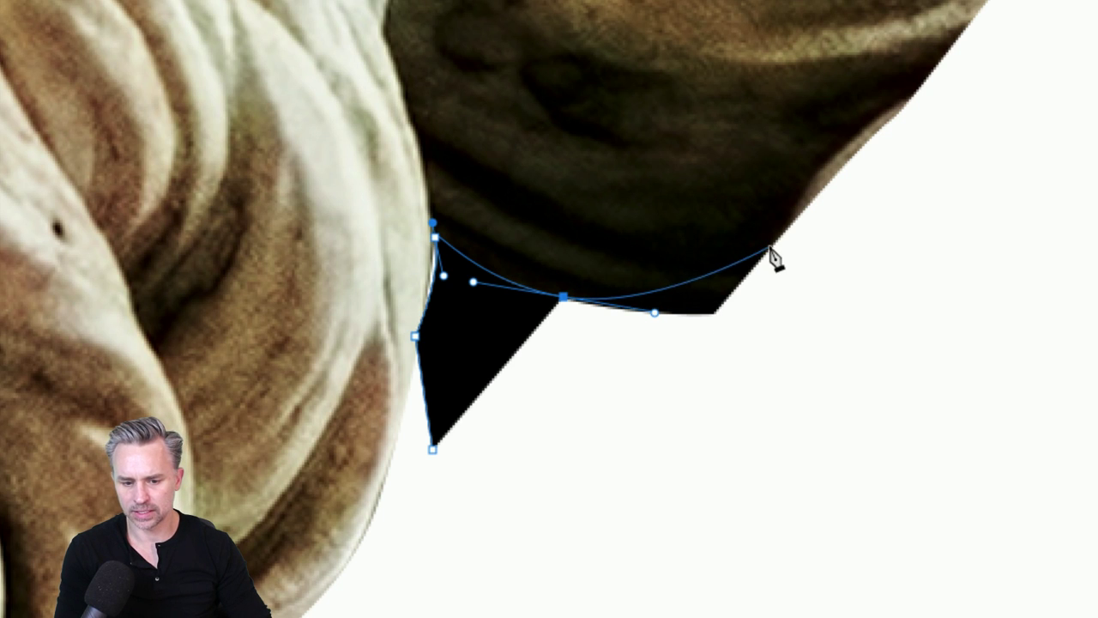
pyautogui.moveTo(778, 239); pyautogui.dragTo(616, 340)
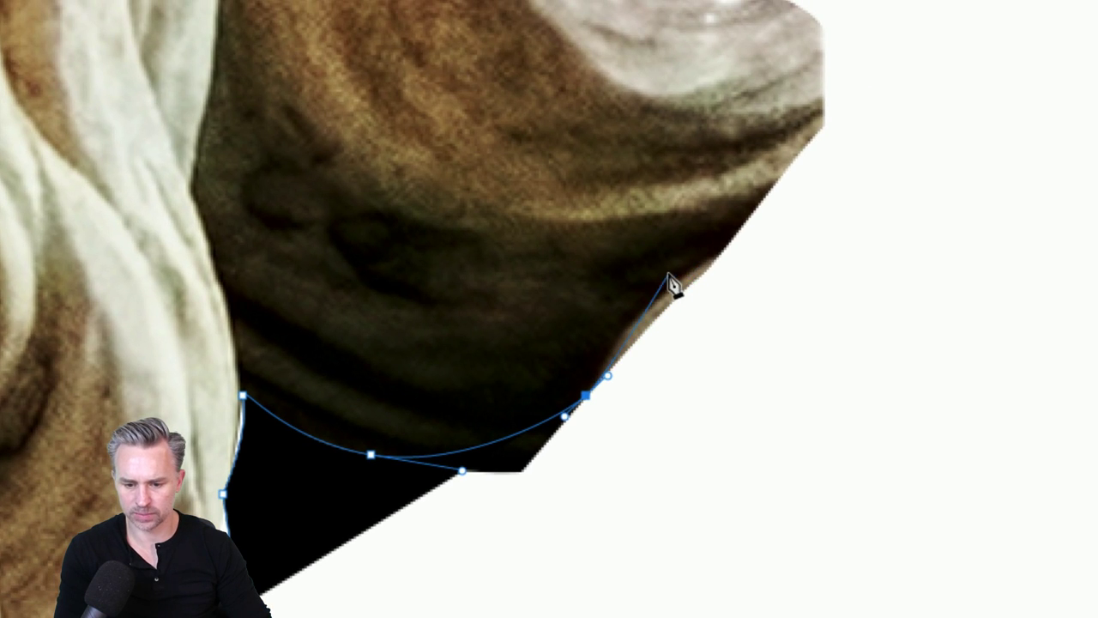
pyautogui.moveTo(667, 281); pyautogui.dragTo(718, 256)
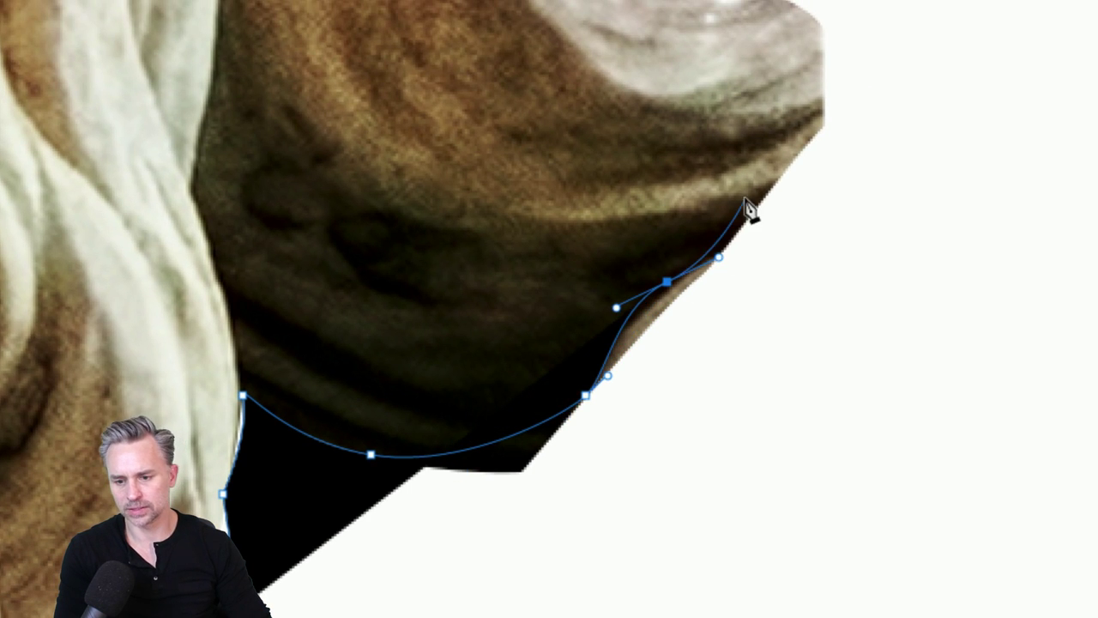
pyautogui.moveTo(776, 183); pyautogui.dragTo(779, 175)
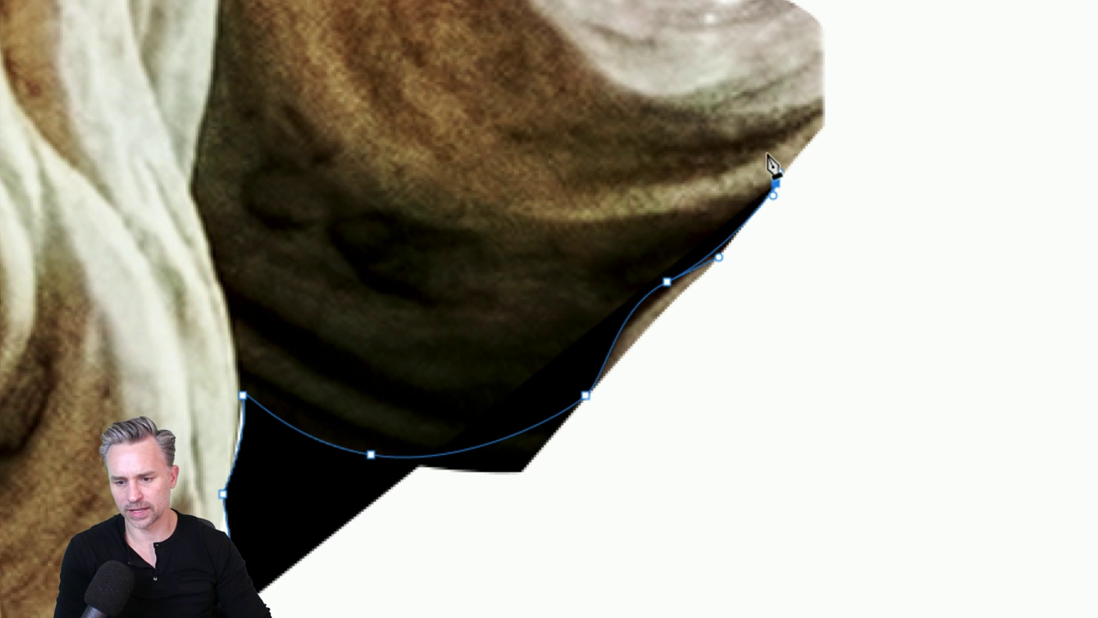
pyautogui.click(769, 126)
pyautogui.moveTo(771, 113); pyautogui.dragTo(730, 224)
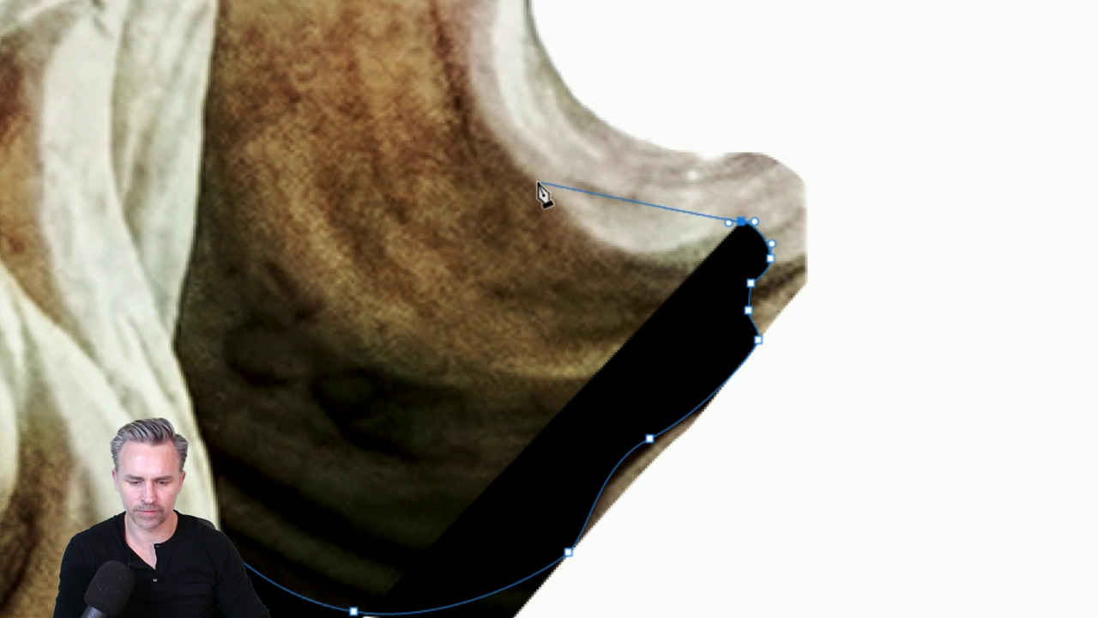
# Continue the outline around the pale hair tip, out through the background, and close the shape.
pyautogui.moveTo(584, 138); pyautogui.dragTo(546, 77)
pyautogui.moveTo(543, 17)
pyautogui.mouseDown()
pyautogui.moveTo(549, 28)
pyautogui.moveTo(556, 12)
pyautogui.mouseUp()
pyautogui.click(856, 115)
pyautogui.moveTo(912, 237); pyautogui.dragTo(910, 251)
pyautogui.click(833, 496)
pyautogui.scroll(-5, 792, 306)
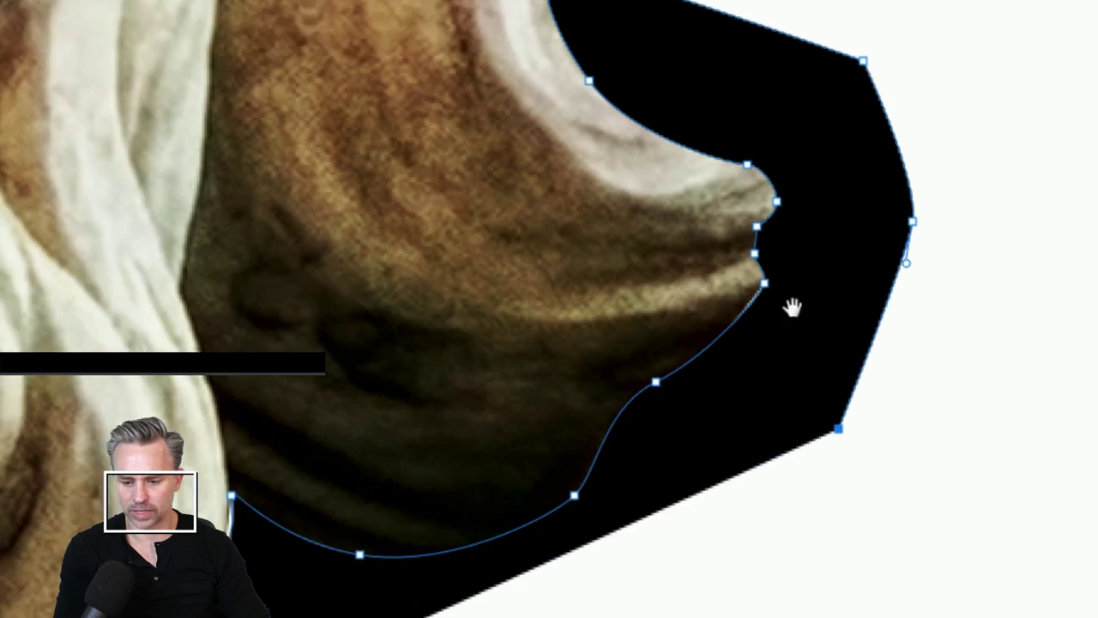
pyautogui.click(650, 490)
pyautogui.click(384, 549)
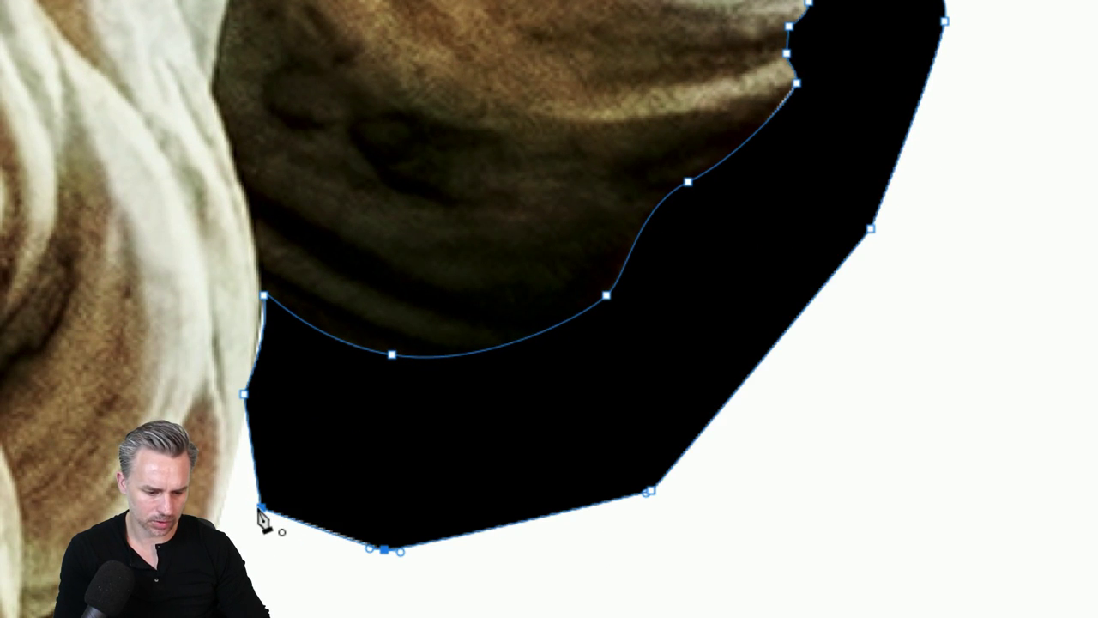
pyautogui.click(260, 509)
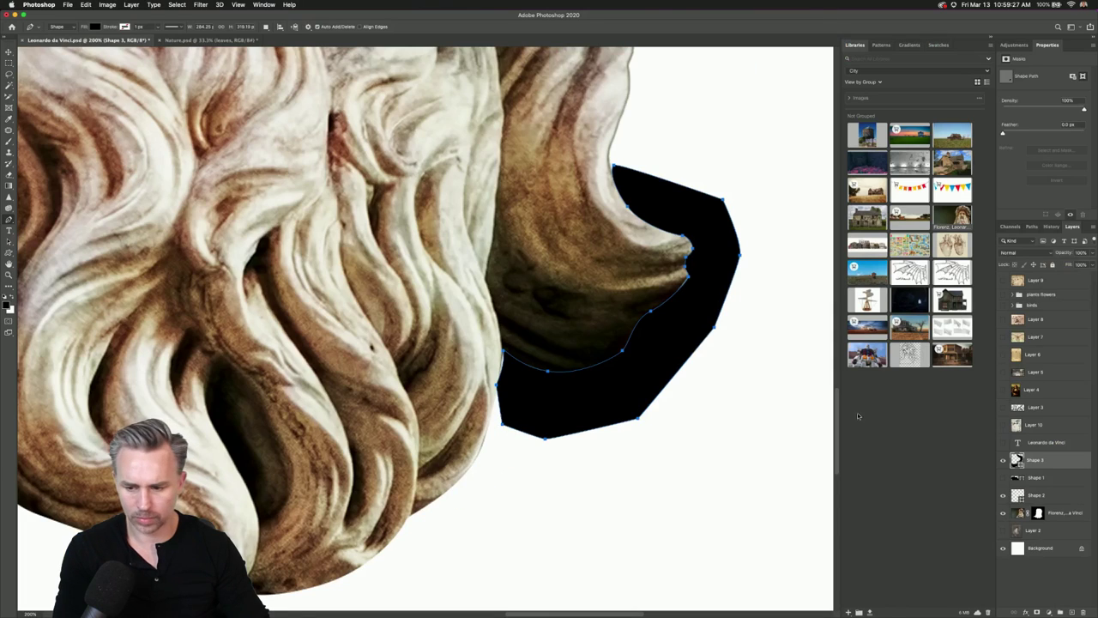
# Load Shape 3 as a selection, hide it, and fill the Florenz mask to remove the dark hair.
pyautogui.keyDown('super'); pyautogui.click(1016, 461); pyautogui.keyUp('super')
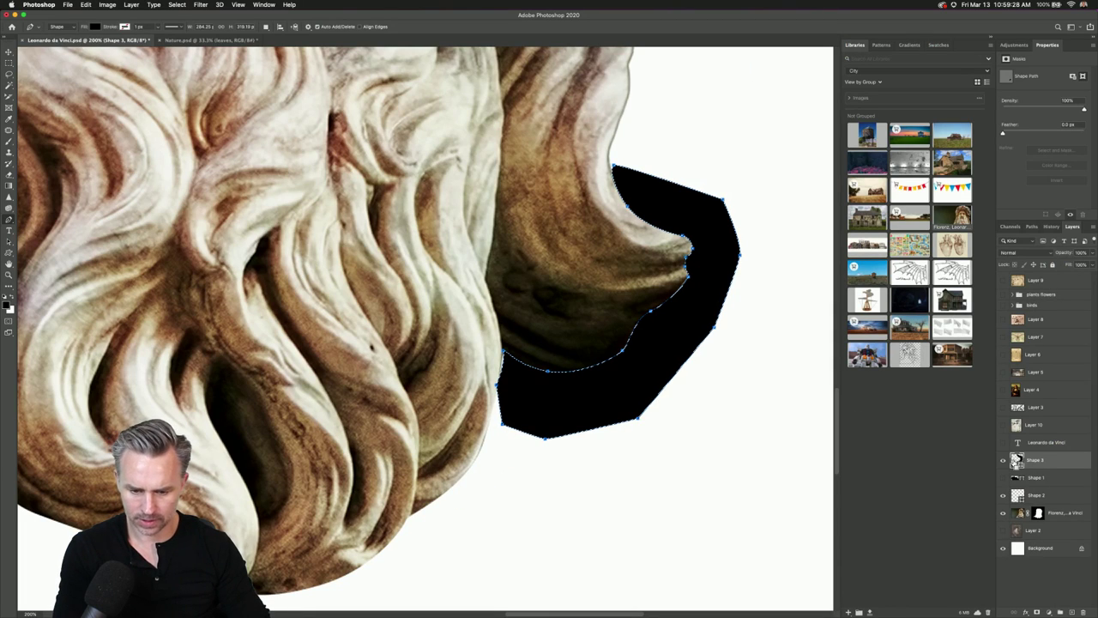
pyautogui.click(1021, 495)
pyautogui.click(1036, 512)
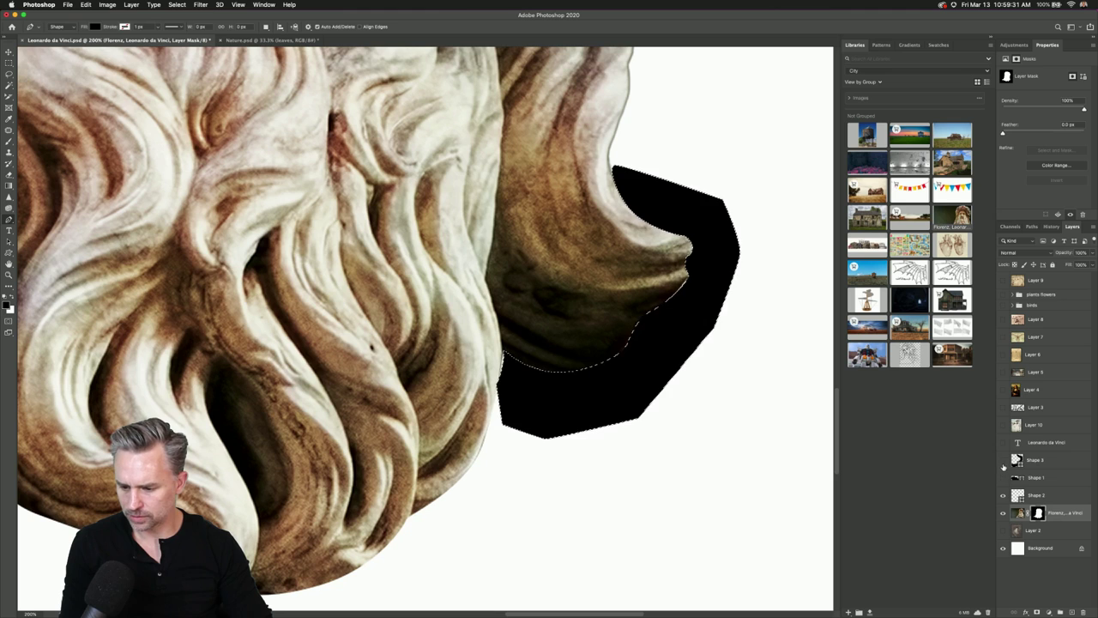
pyautogui.hotkey('alt', 'BackSpace')
pyautogui.hotkey('shift', 'BackSpace')
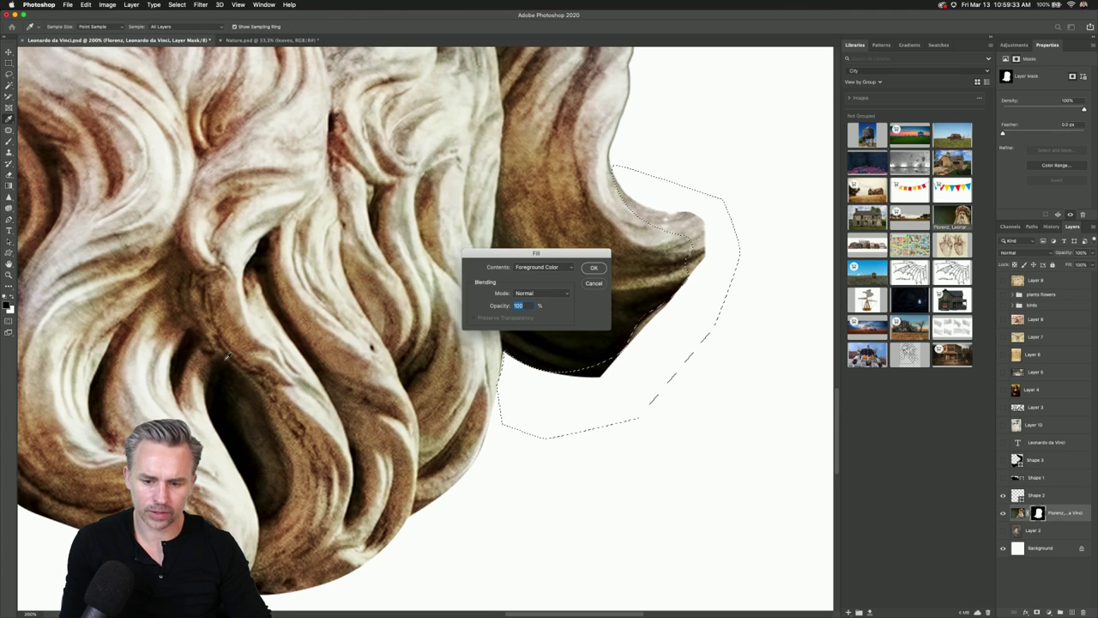
pyautogui.press('Return')
pyautogui.press('super+d')
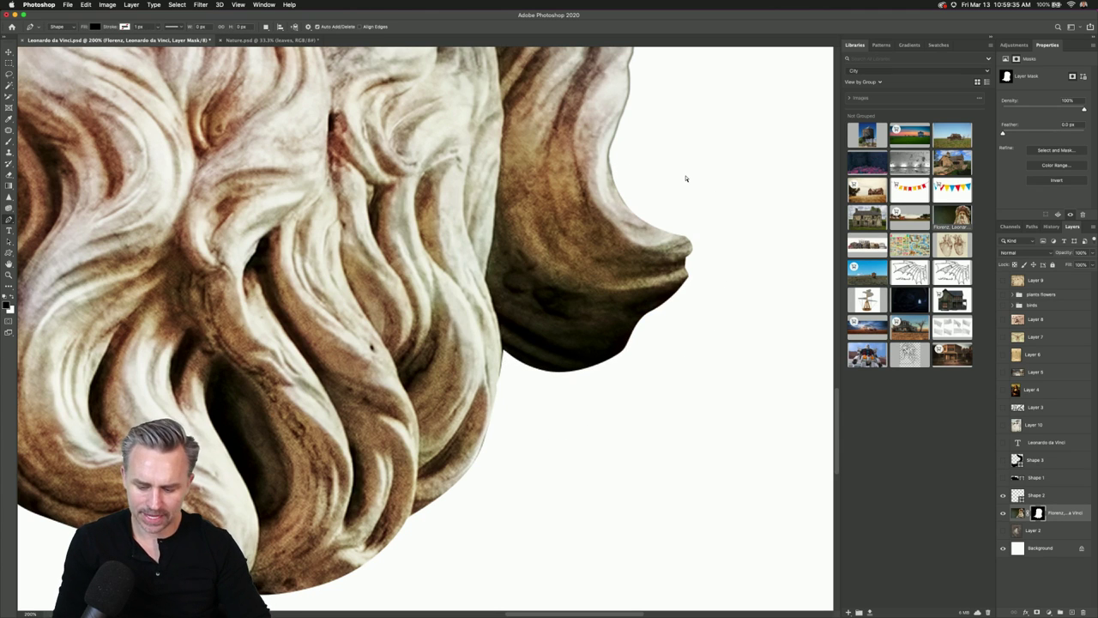
# Zoom out, move the statue head up and left, and reselect the Florenz layer itself.
pyautogui.press('super+minus')
pyautogui.press('super+minus')
pyautogui.press('super+minus')
pyautogui.hscroll(-10, 374, 193)
pyautogui.scroll(8, 373, 193)
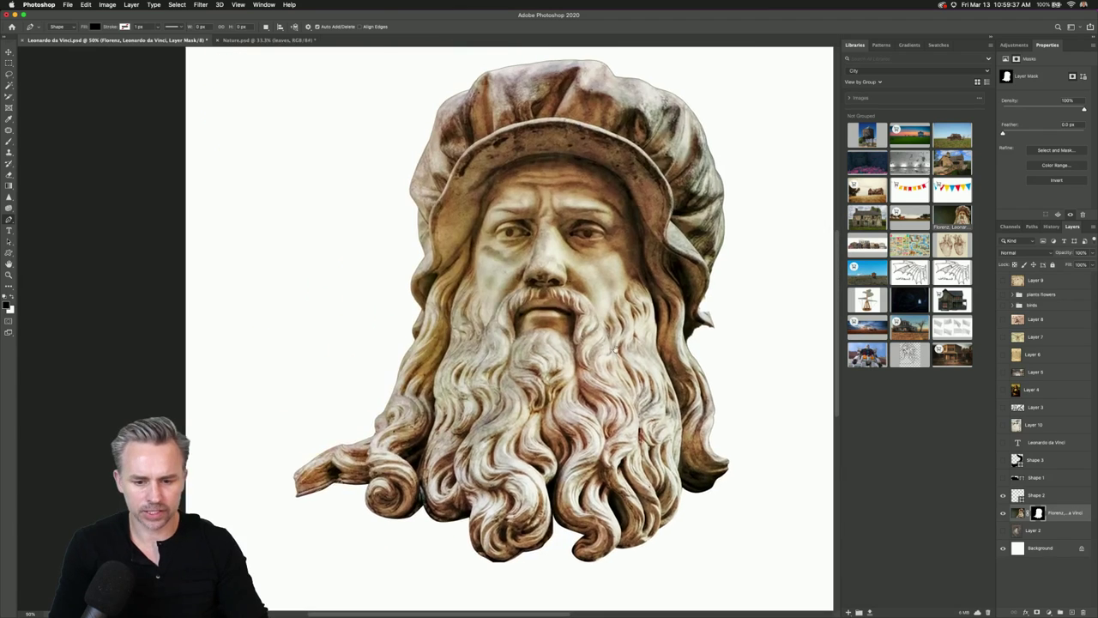
pyautogui.press('v')
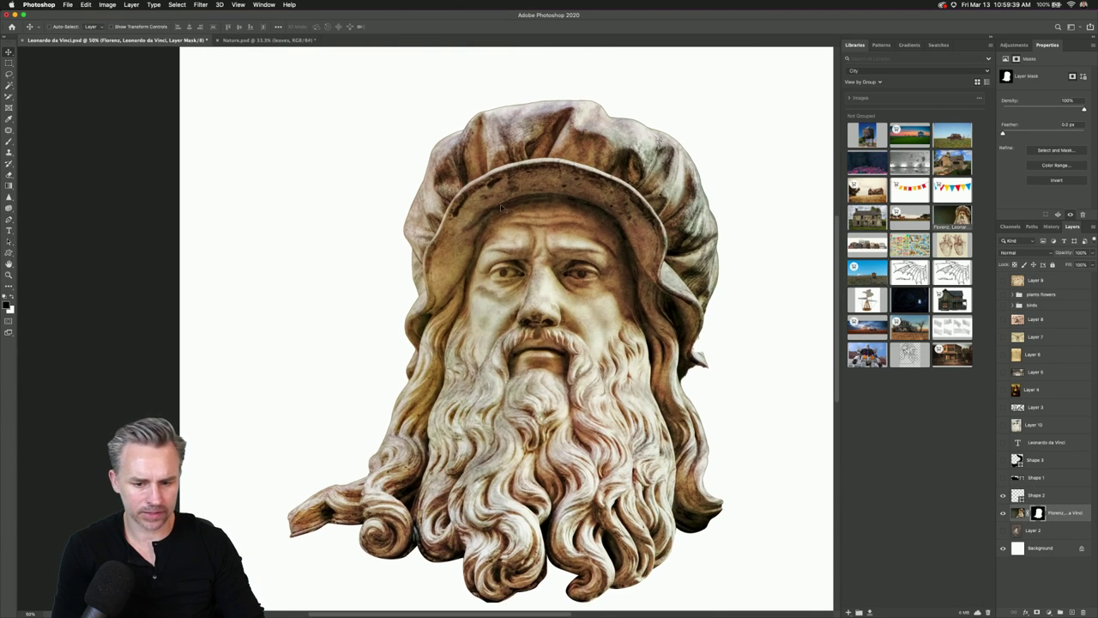
pyautogui.moveTo(490, 240); pyautogui.dragTo(455, 222)
pyautogui.hscroll(2, 458, 211)
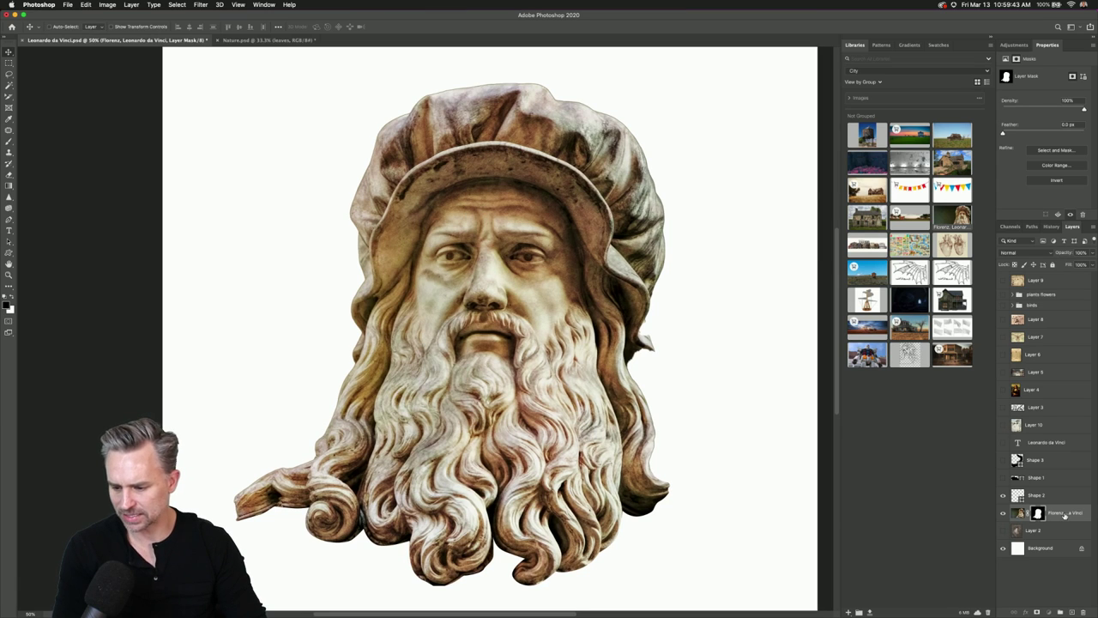
pyautogui.click(1065, 514)
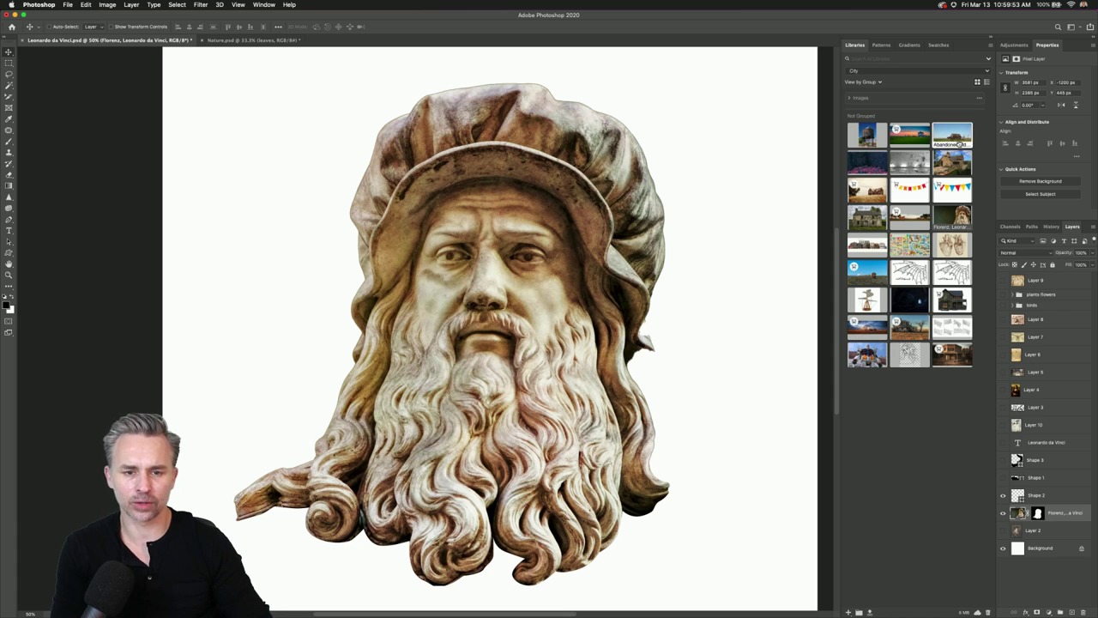
# In Chrome's Rijksmuseum search results, open the Karikaturen caricature drawing.
pyautogui.click(525, 601)
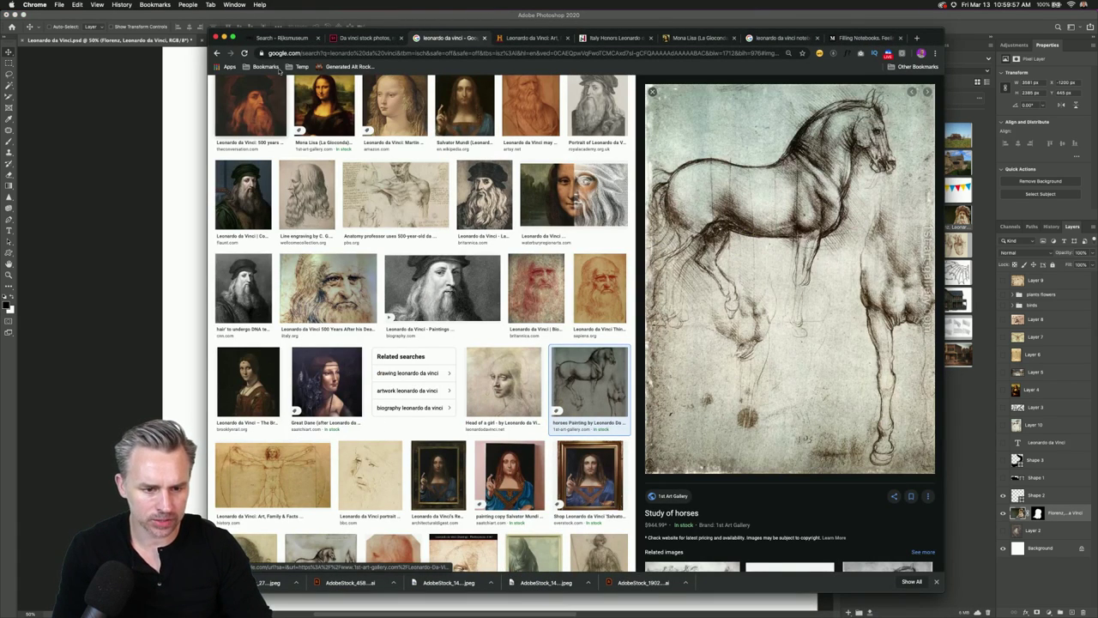
pyautogui.click(283, 40)
pyautogui.scroll(10, 627, 277)
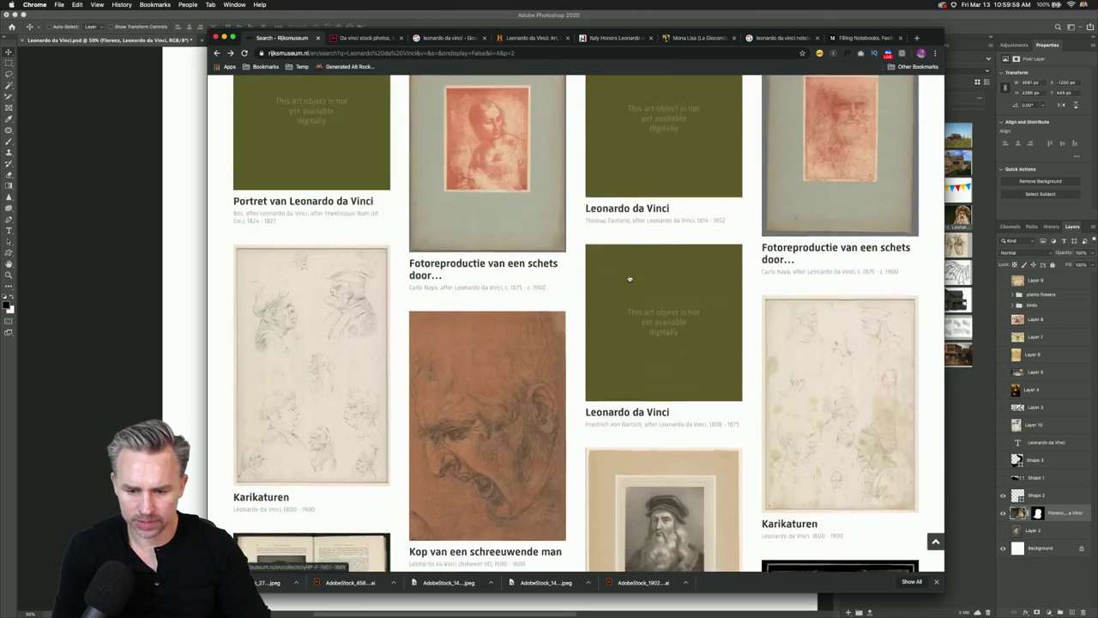
pyautogui.scroll(-1, 627, 277)
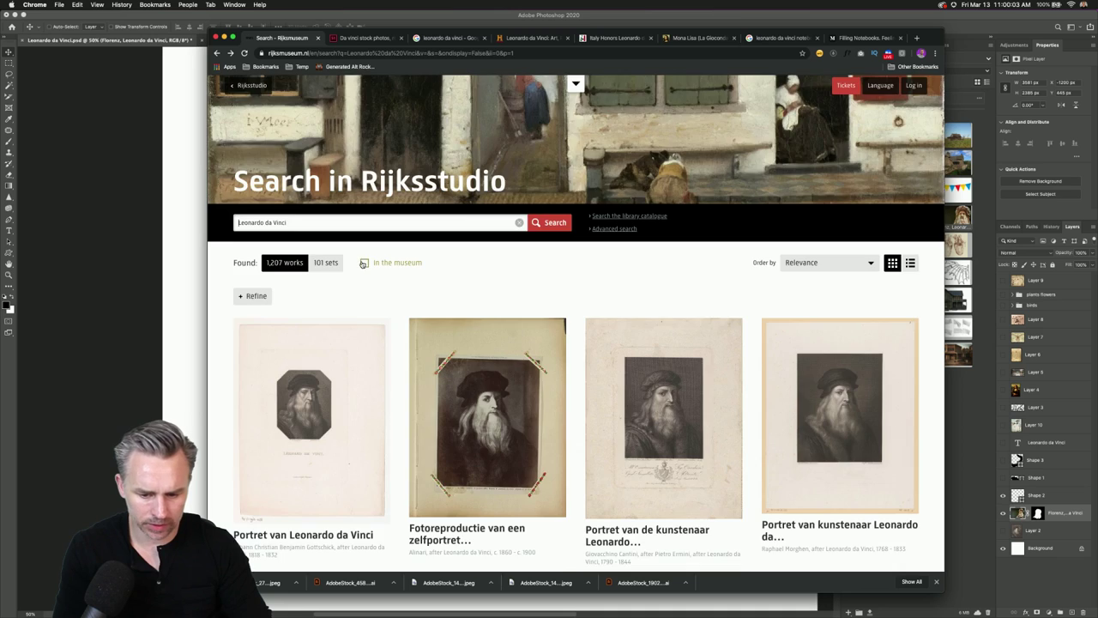
pyautogui.scroll(-10, 364, 263)
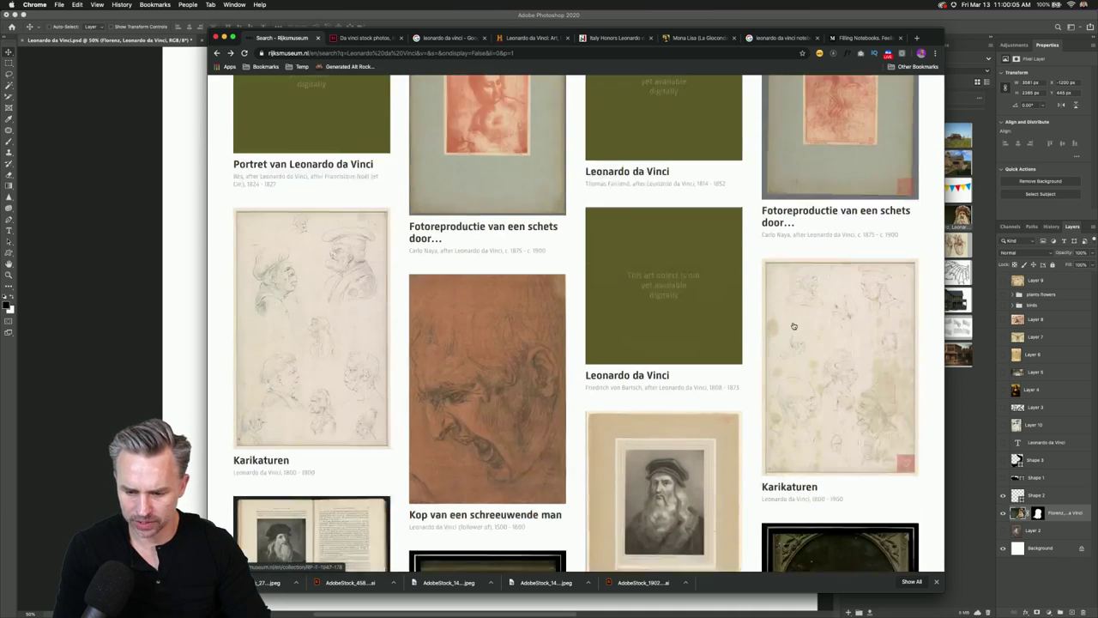
pyautogui.scroll(-2, 477, 290)
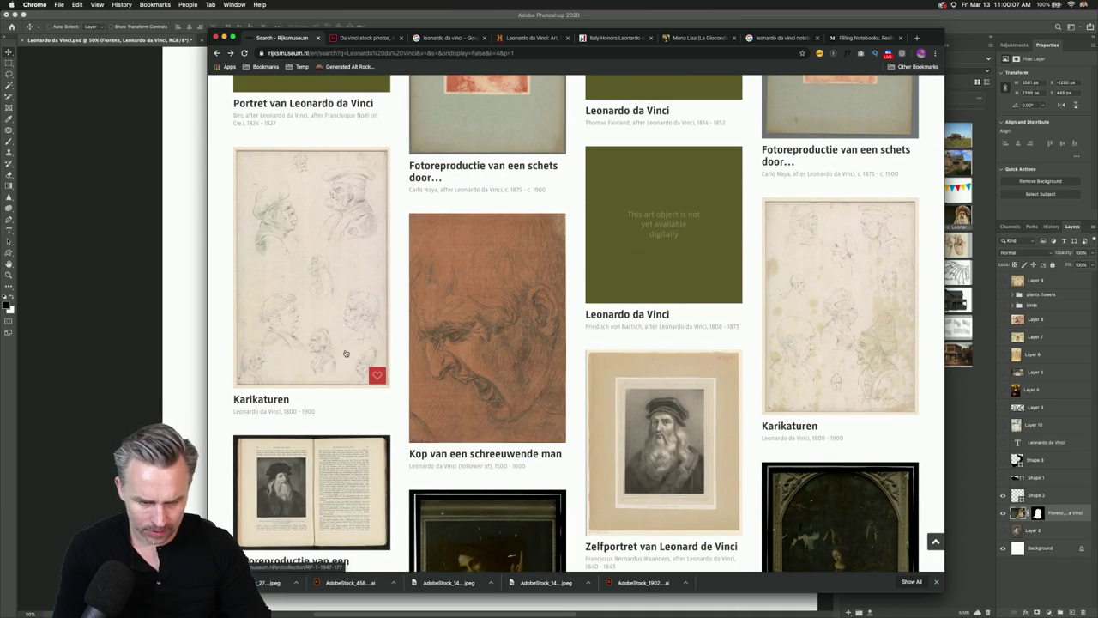
pyautogui.click(299, 283)
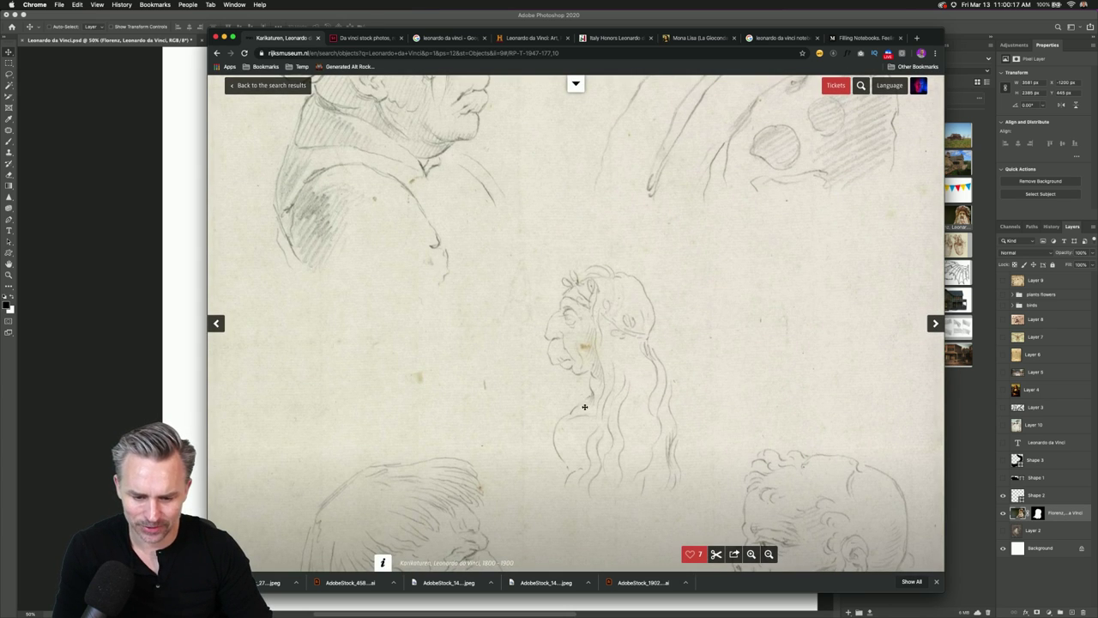
# Download the full-size Karikaturen drawing via 'Download this work' and dismiss the promotion popup.
pyautogui.scroll(-3, 584, 407)
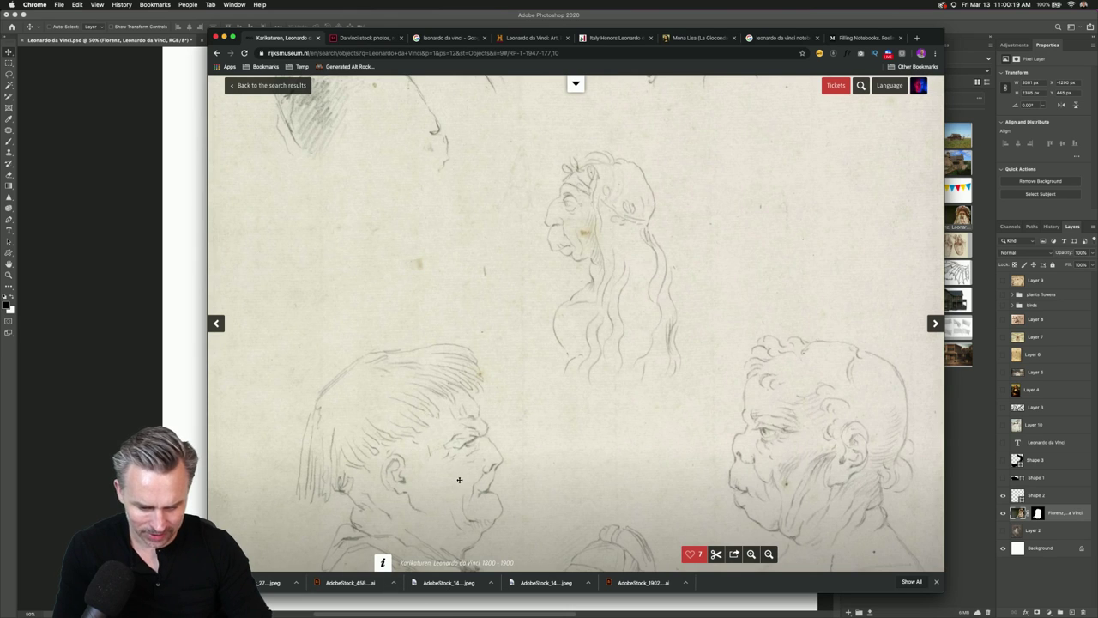
pyautogui.scroll(-1, 459, 480)
pyautogui.scroll(-5, 519, 489)
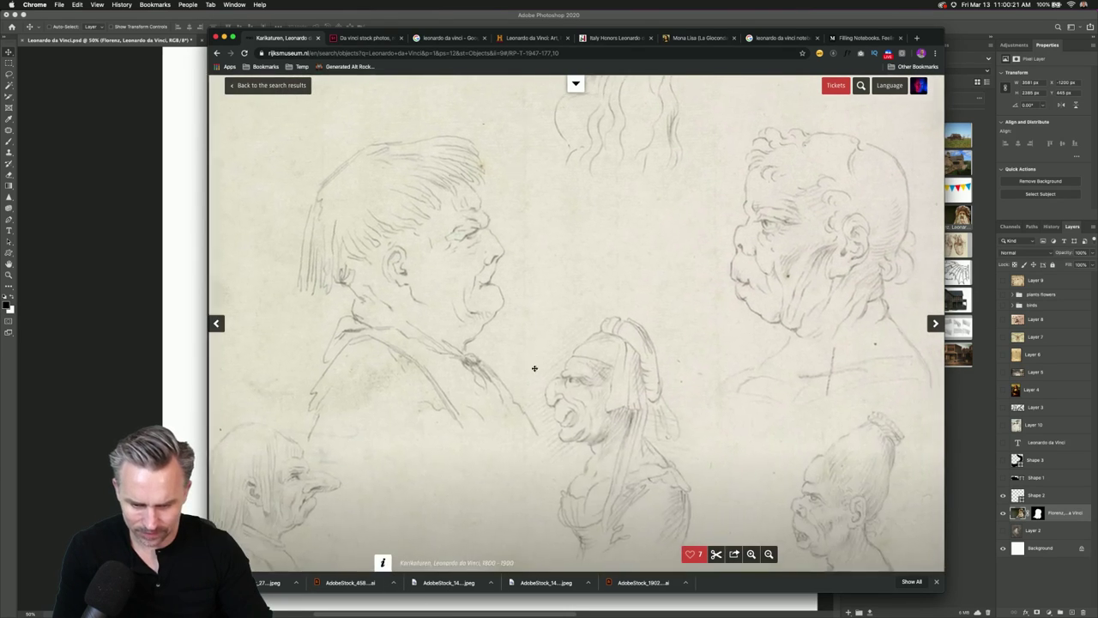
pyautogui.scroll(-2, 535, 368)
pyautogui.scroll(3, 495, 252)
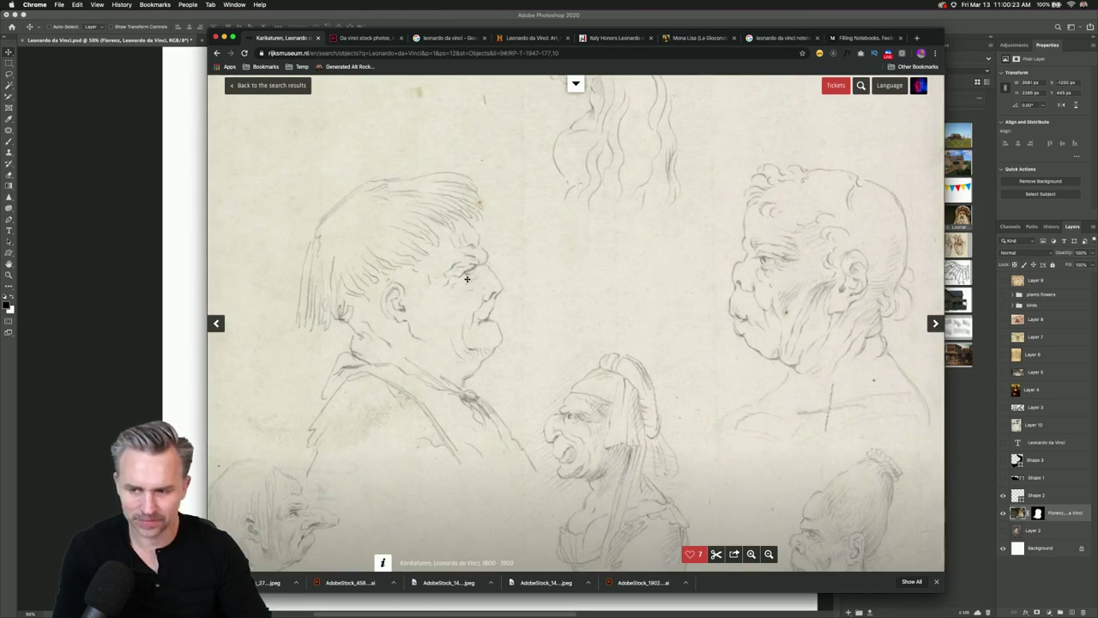
pyautogui.click(693, 556)
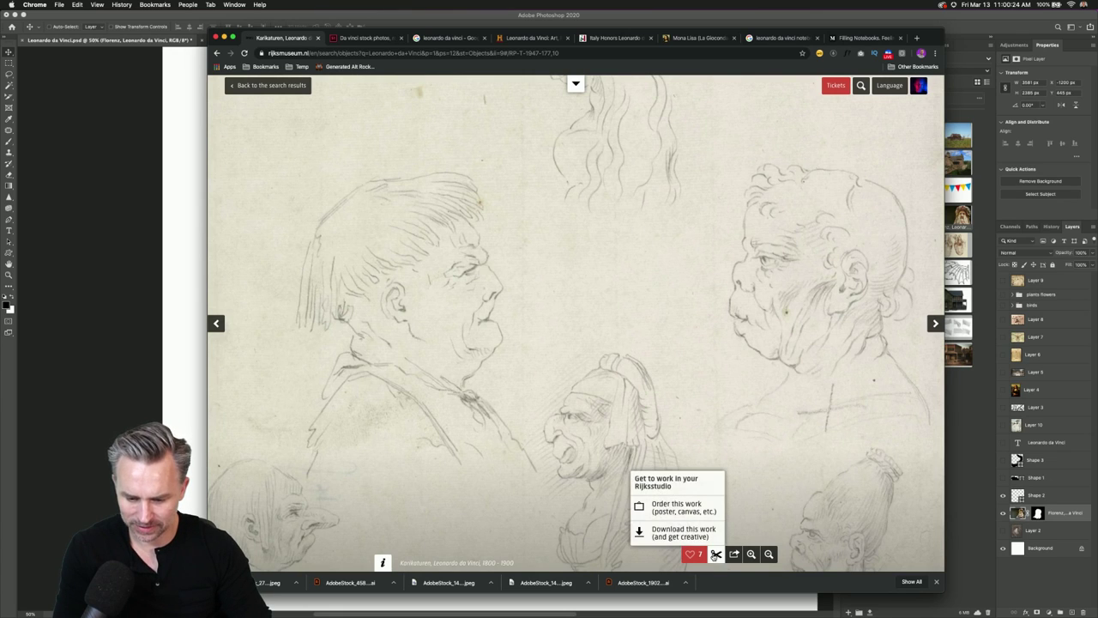
pyautogui.click(674, 532)
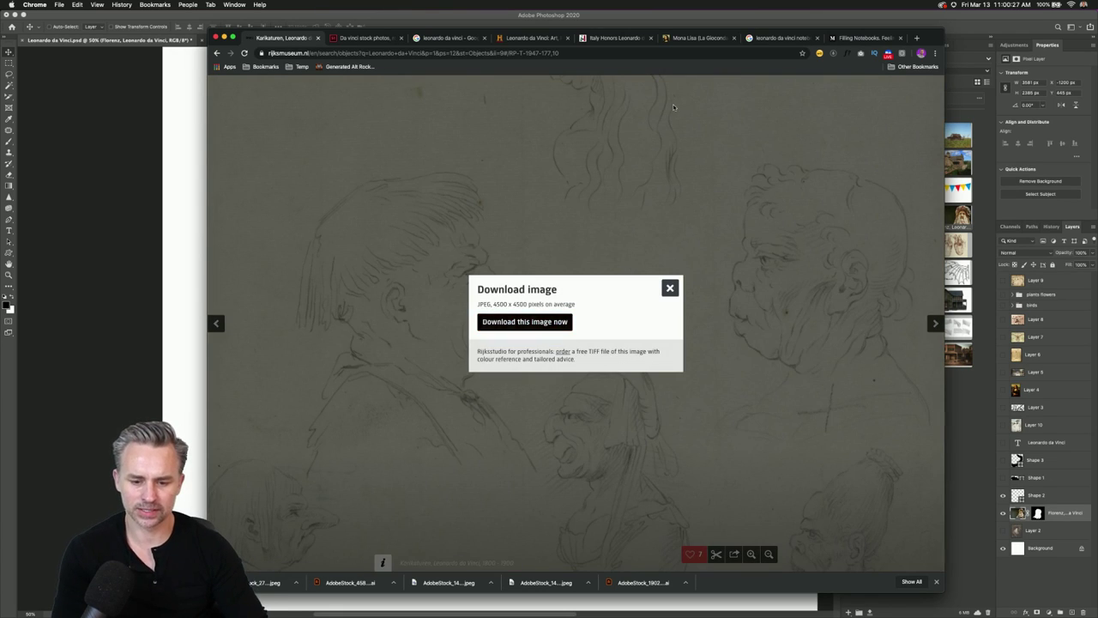
pyautogui.click(511, 322)
pyautogui.click(691, 247)
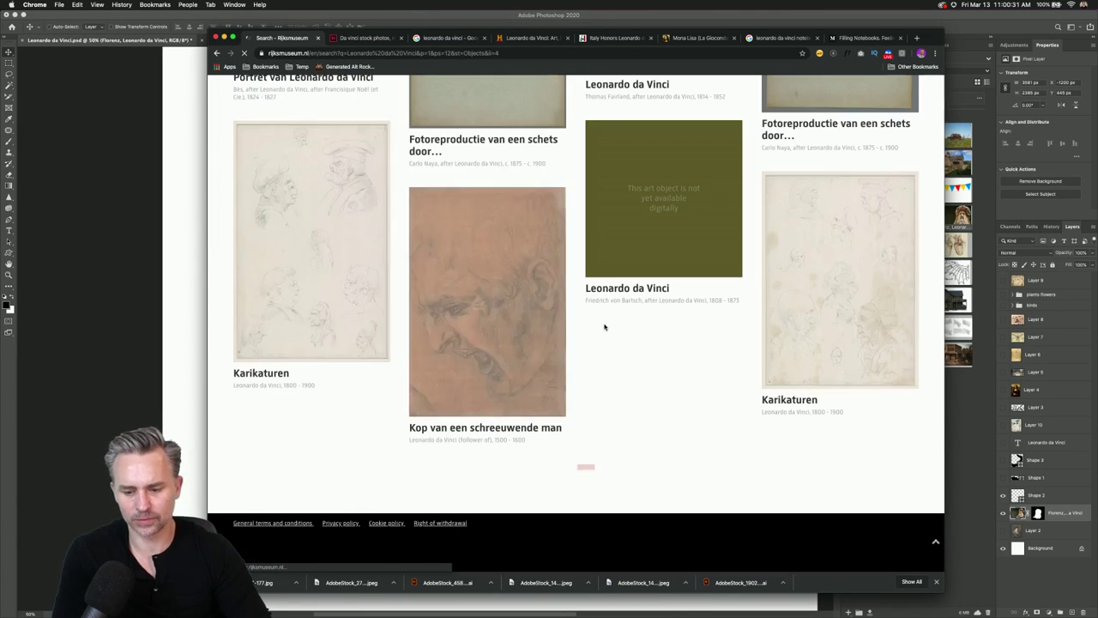
# View a reproduction's detail page, then return to and browse the Leonardo da Vinci results.
pyautogui.scroll(-5, 705, 390)
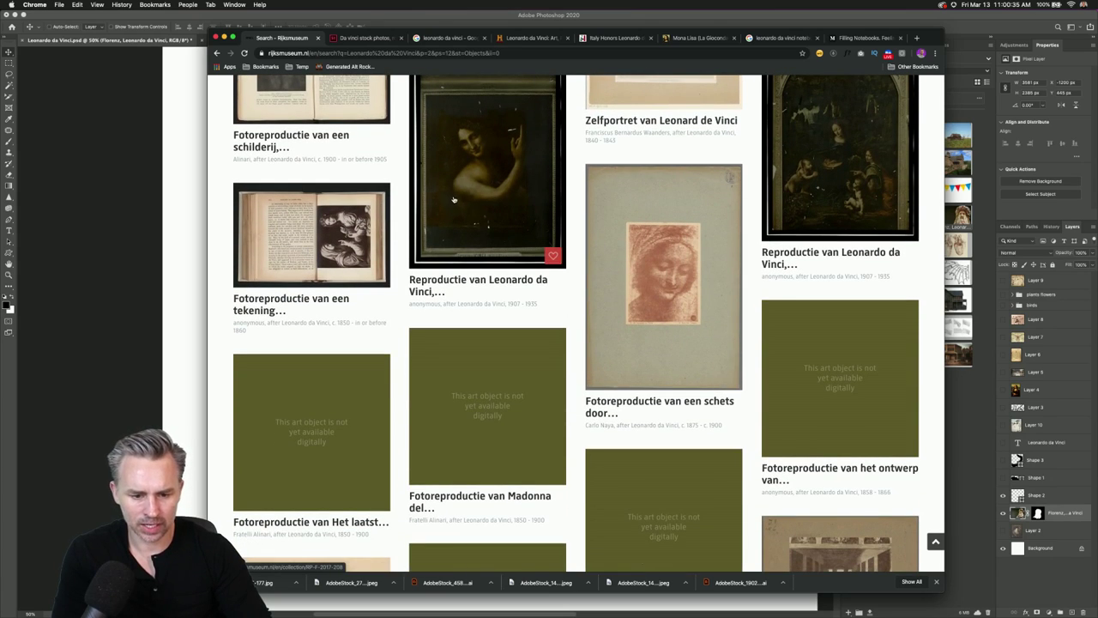
pyautogui.click(789, 374)
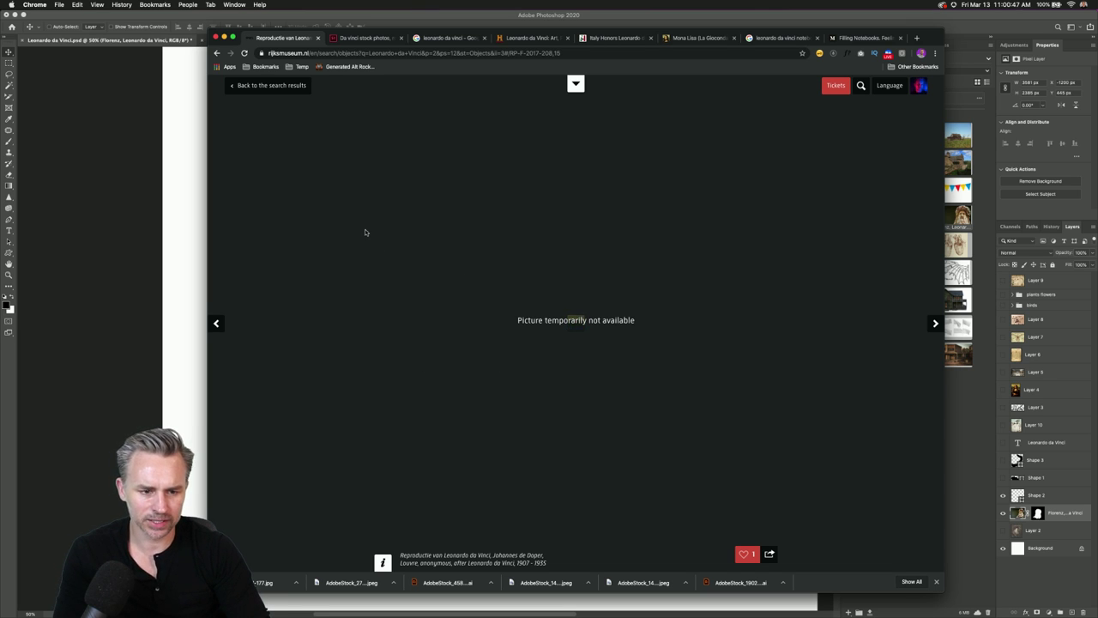
pyautogui.click(268, 85)
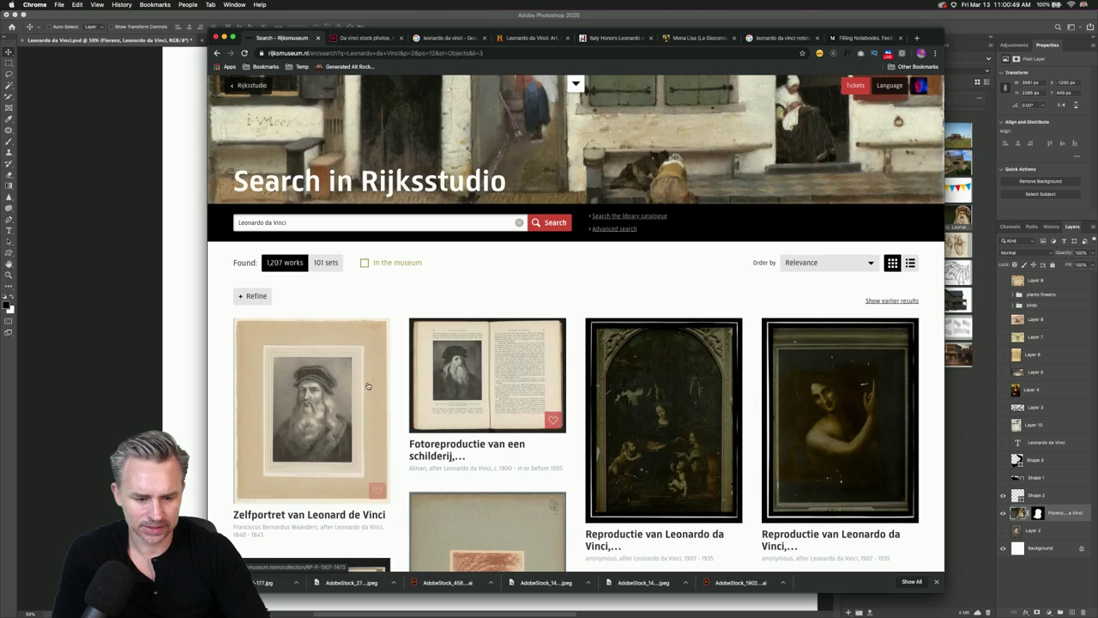
pyautogui.scroll(-5, 476, 379)
pyautogui.scroll(-2, 475, 379)
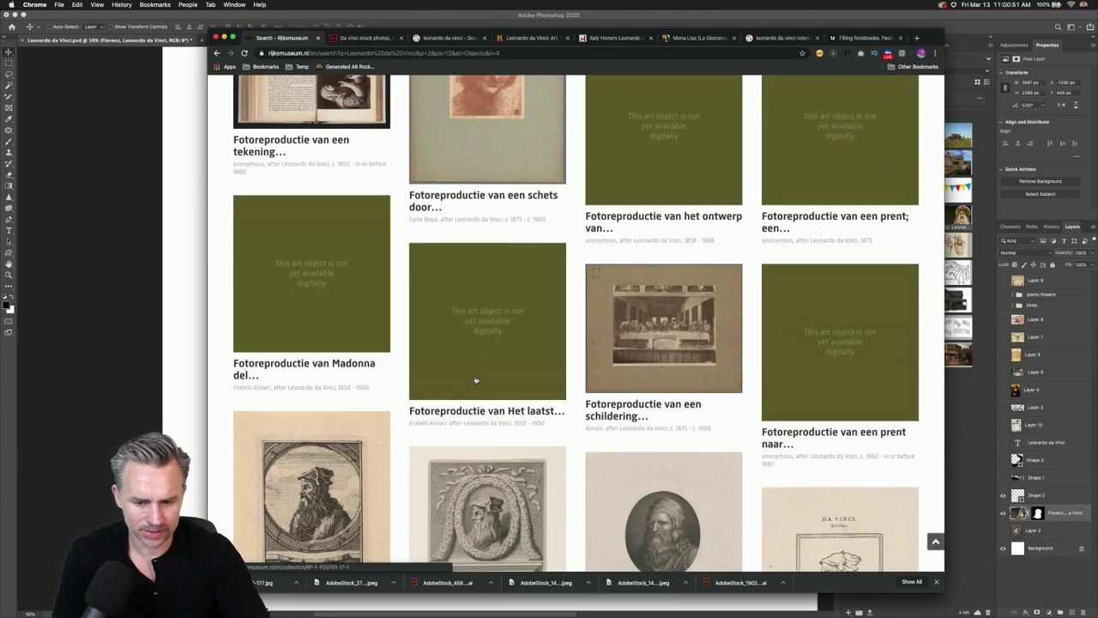
pyautogui.scroll(10, 475, 379)
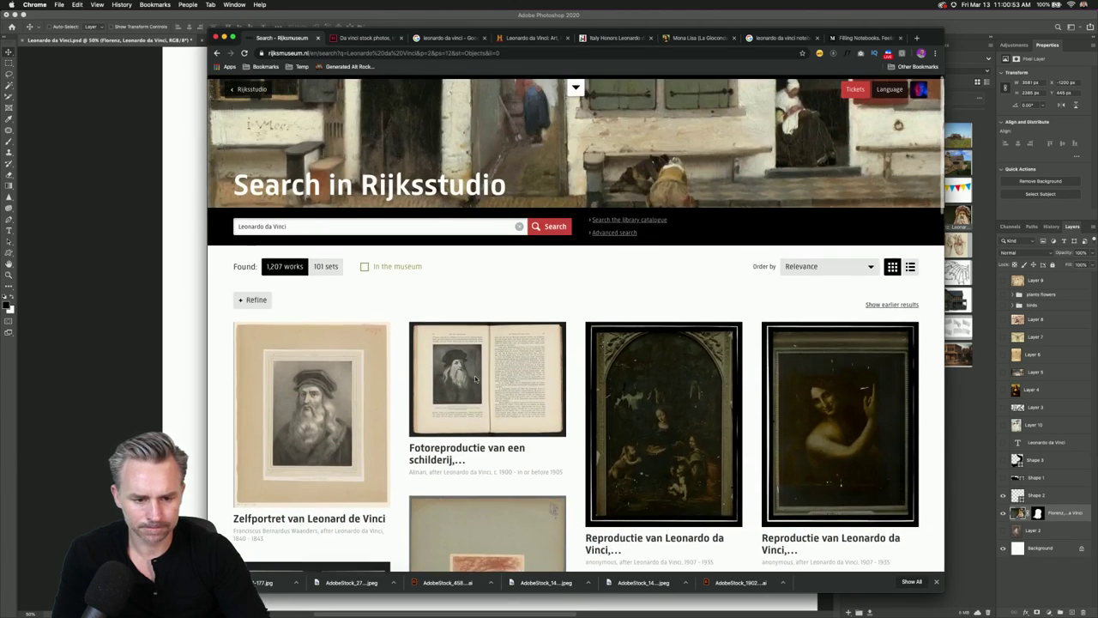
pyautogui.scroll(-1, 476, 379)
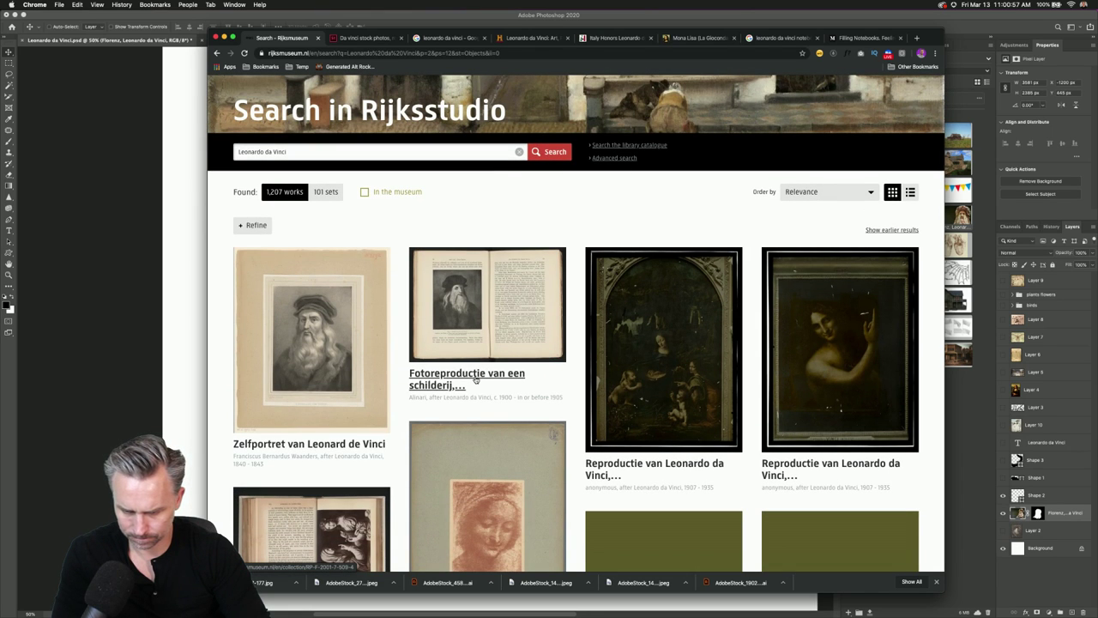
pyautogui.scroll(-4, 475, 379)
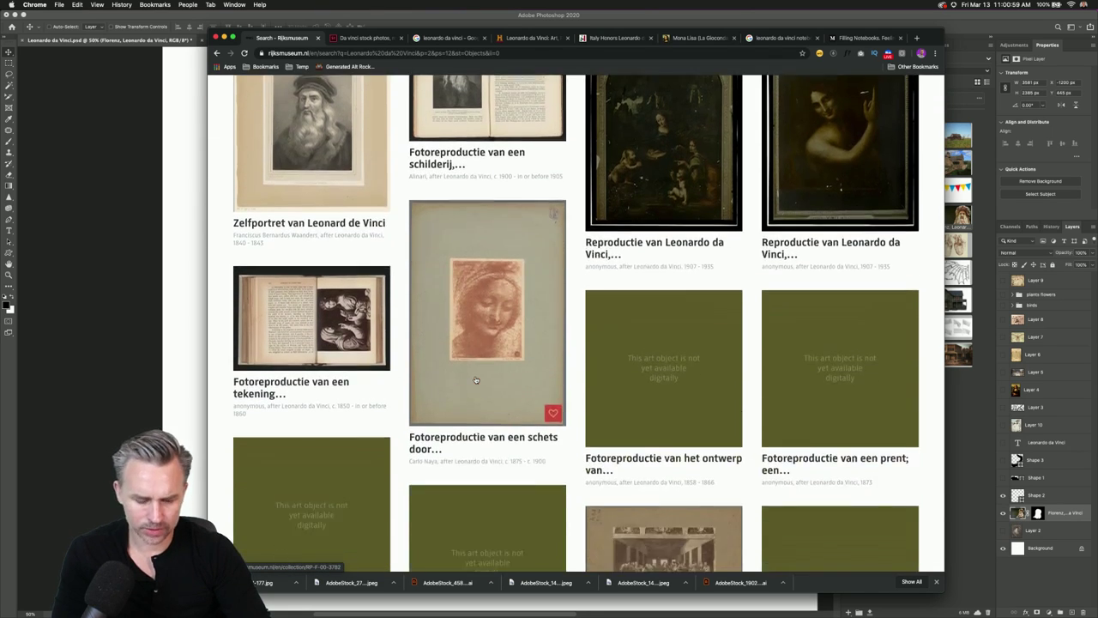
pyautogui.scroll(-3, 447, 357)
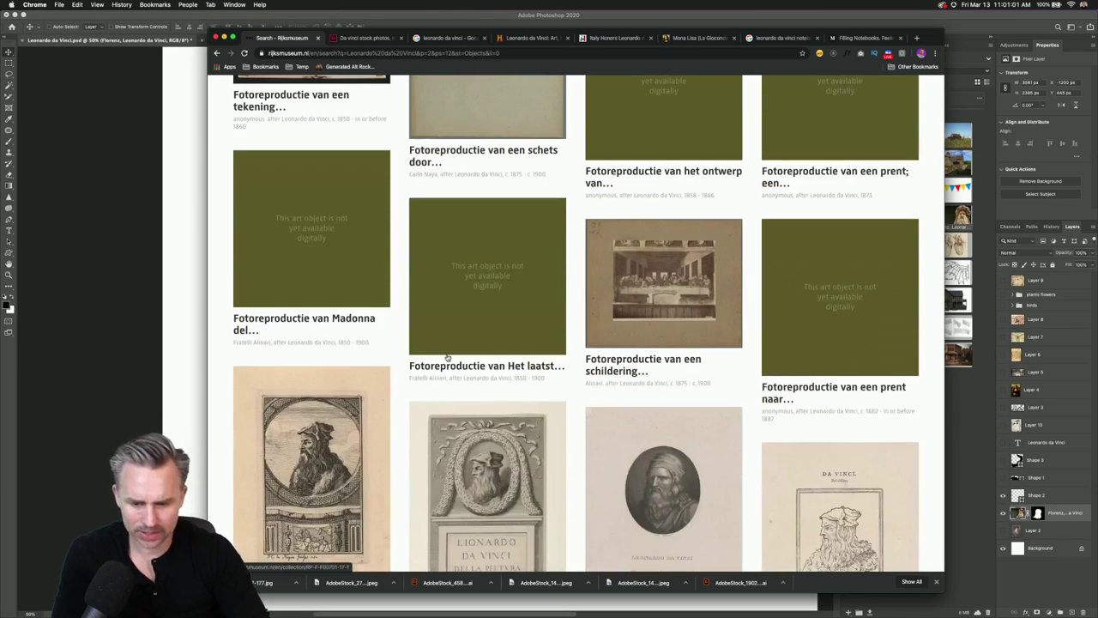
pyautogui.scroll(-3, 447, 358)
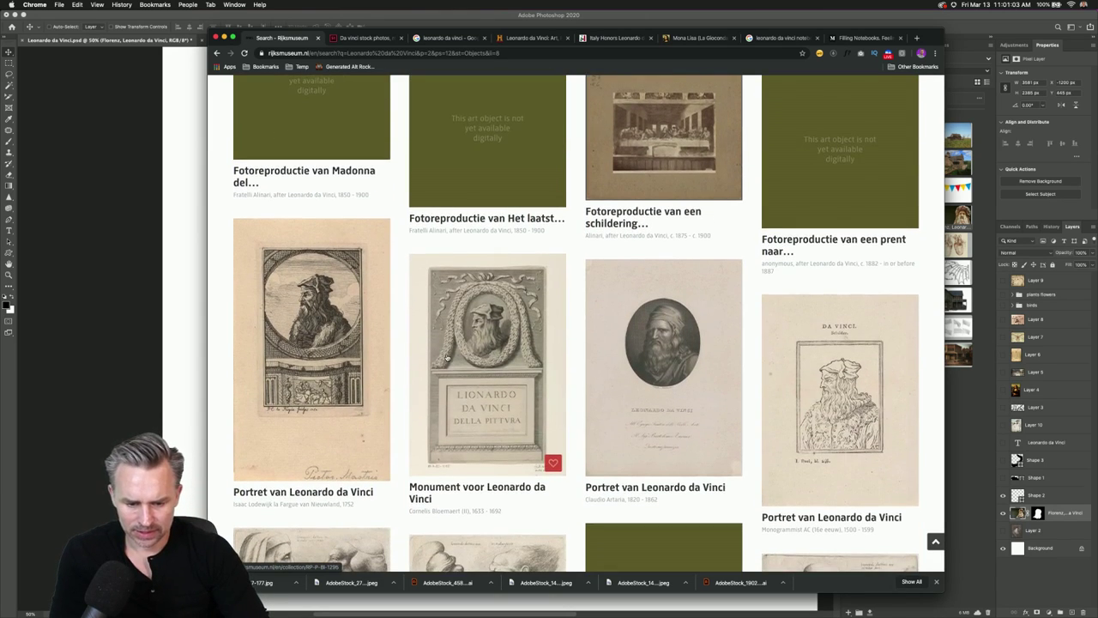
pyautogui.scroll(-3, 447, 358)
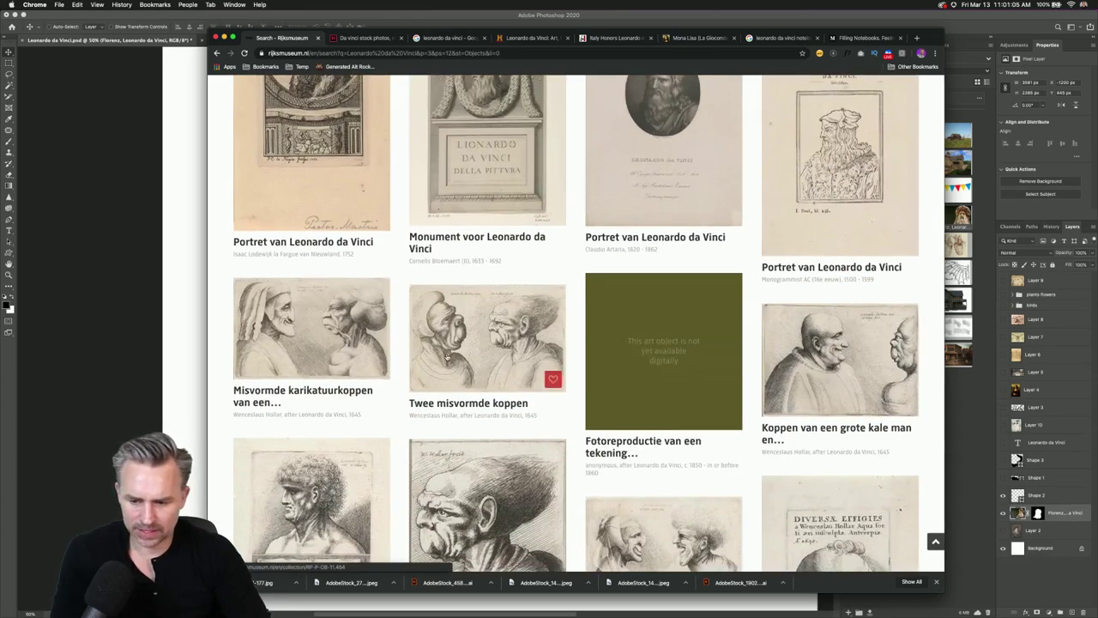
pyautogui.scroll(-3, 447, 352)
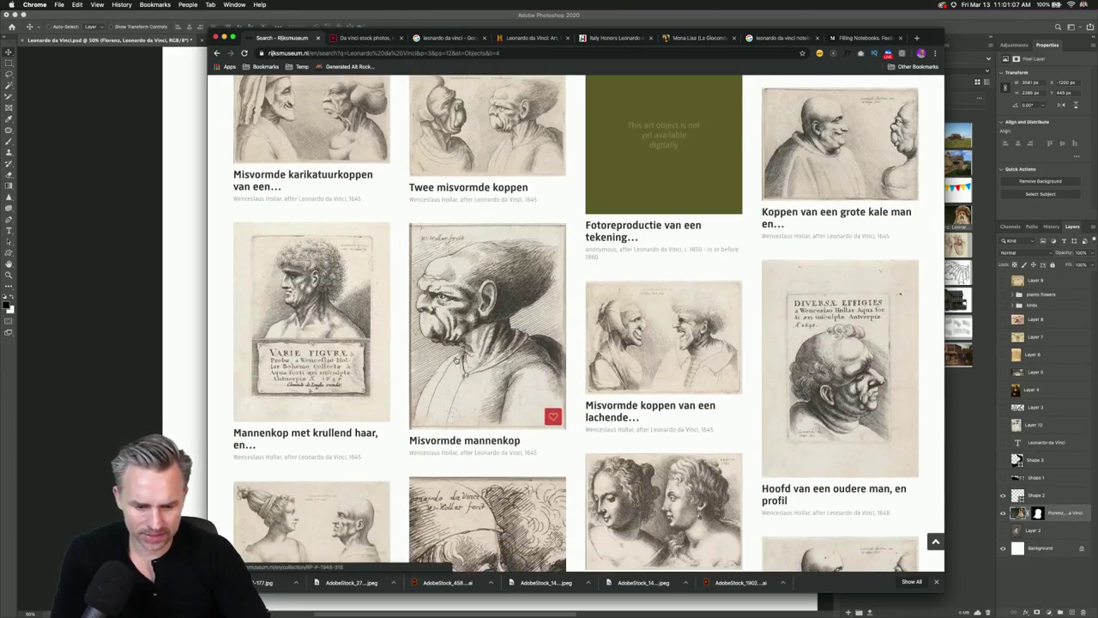
pyautogui.scroll(-3, 454, 471)
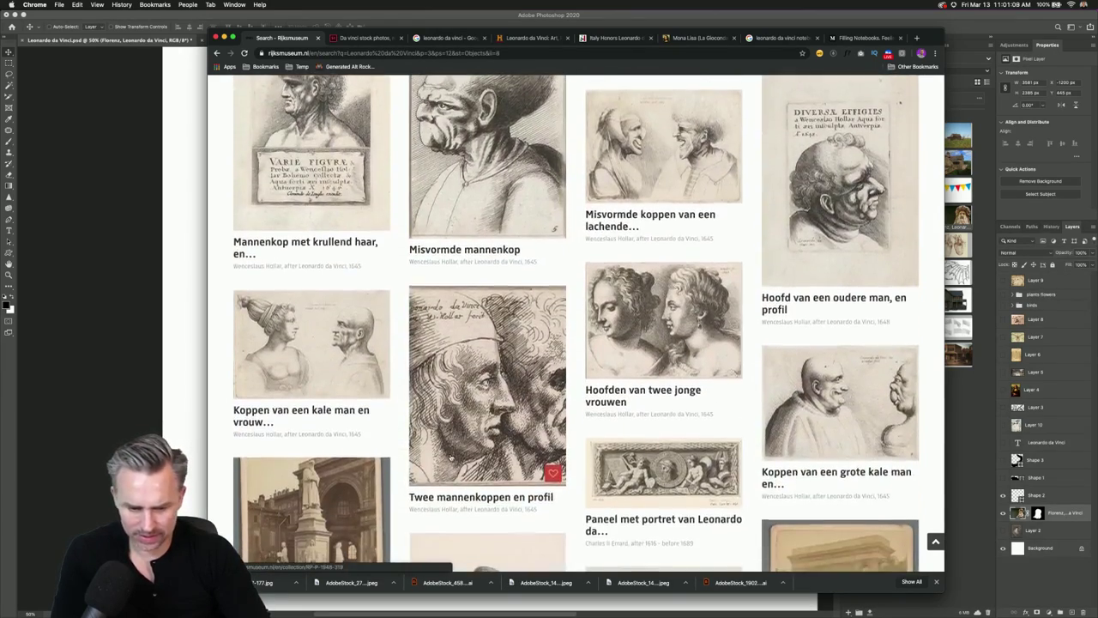
pyautogui.scroll(-3, 450, 455)
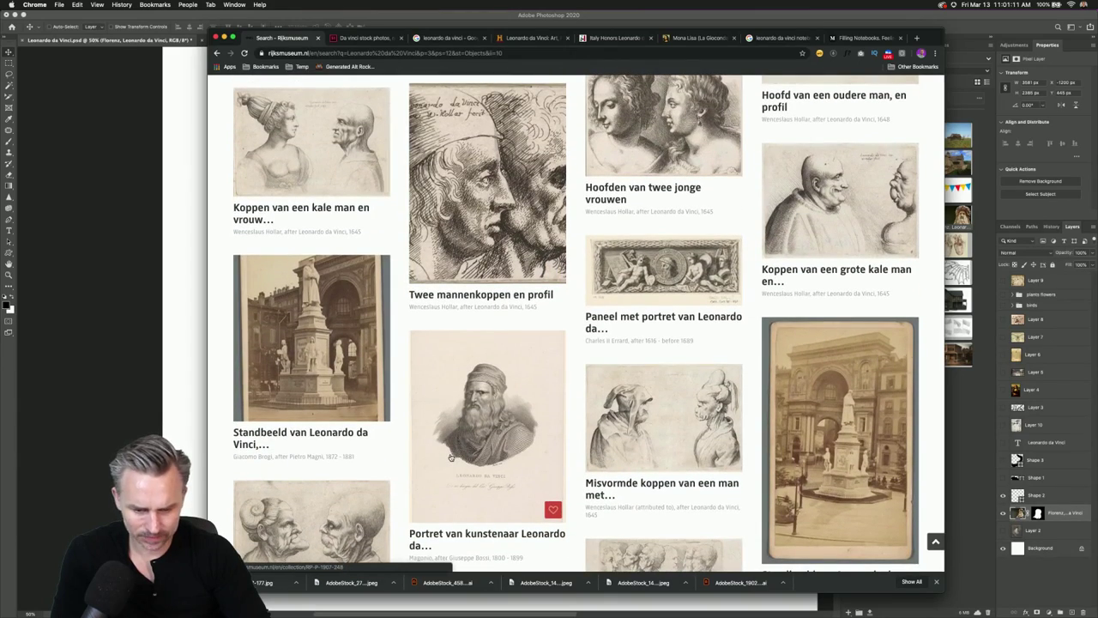
pyautogui.scroll(-5, 451, 457)
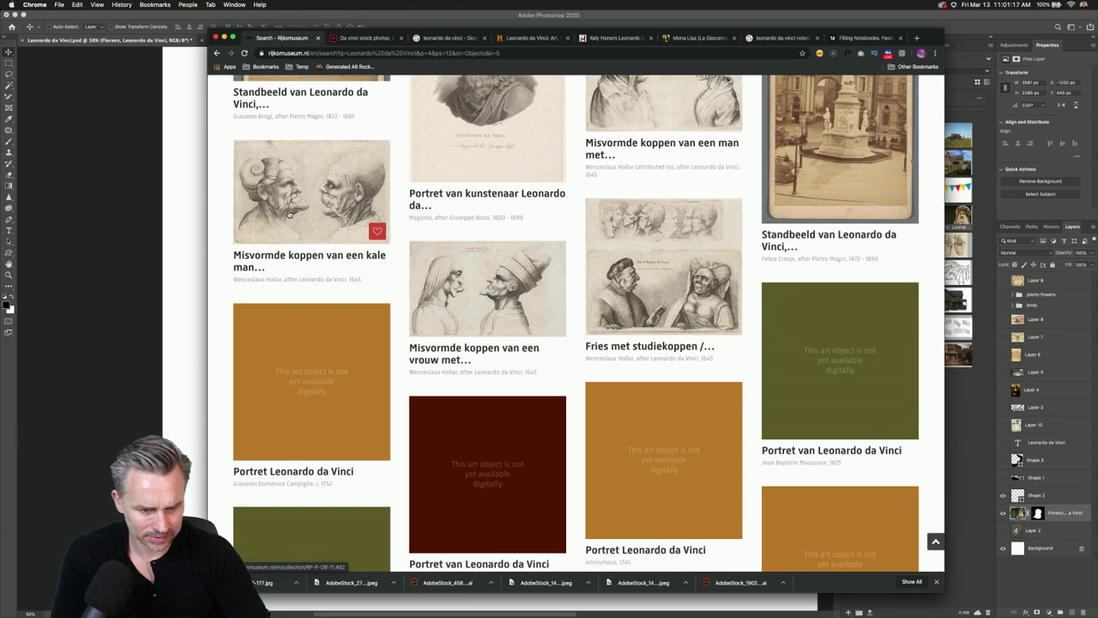
# Download the full-size engraving of the bald man and woman facing each other.
pyautogui.click(292, 216)
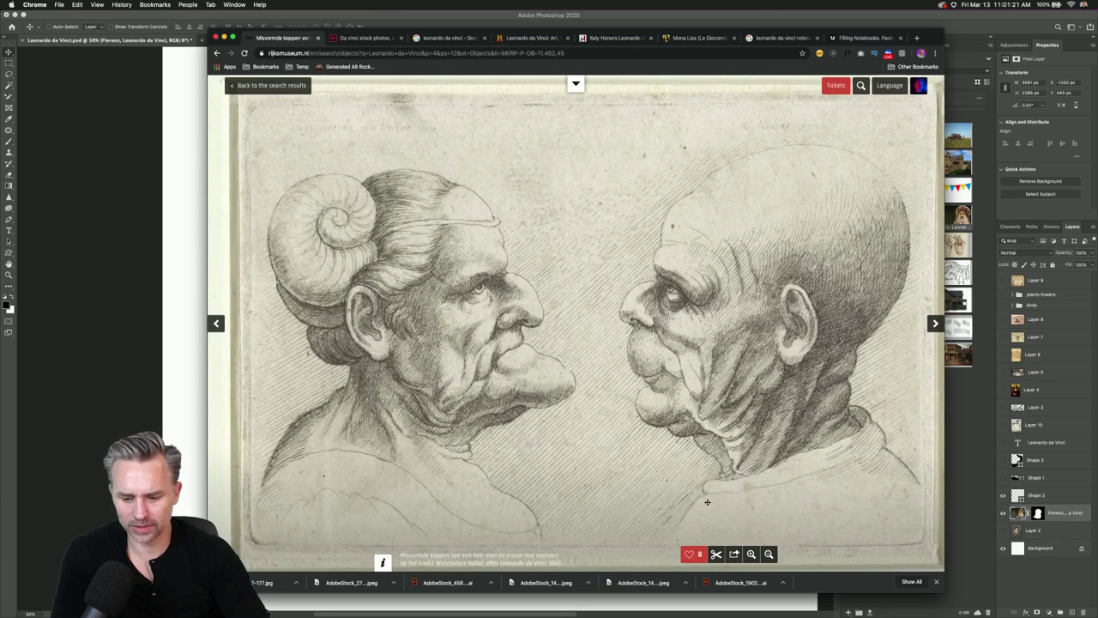
pyautogui.click(716, 554)
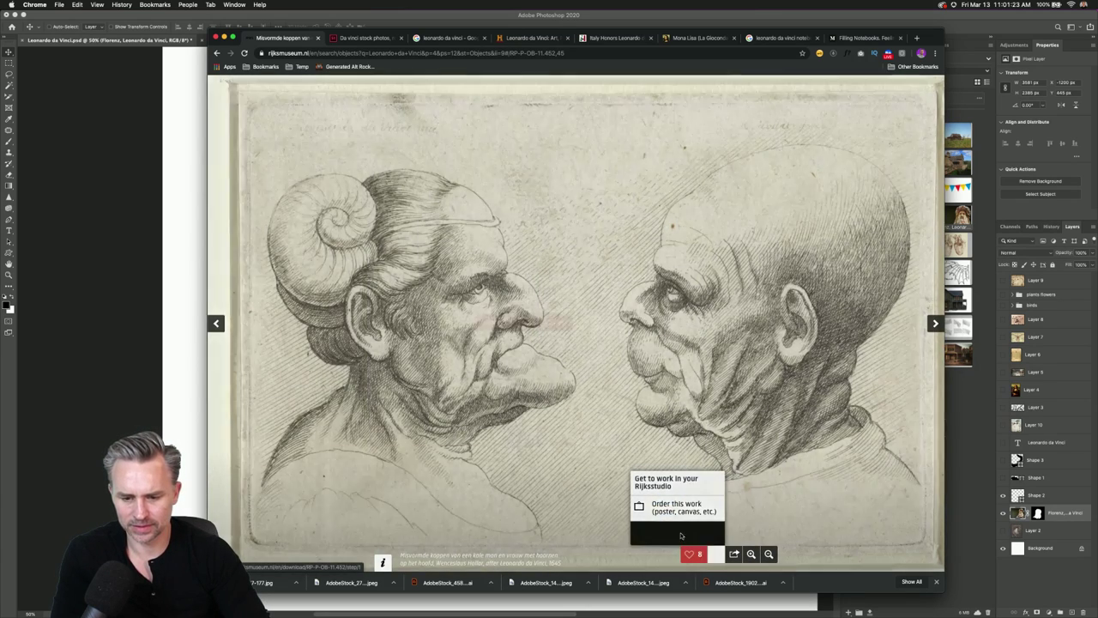
pyautogui.click(681, 535)
pyautogui.click(492, 324)
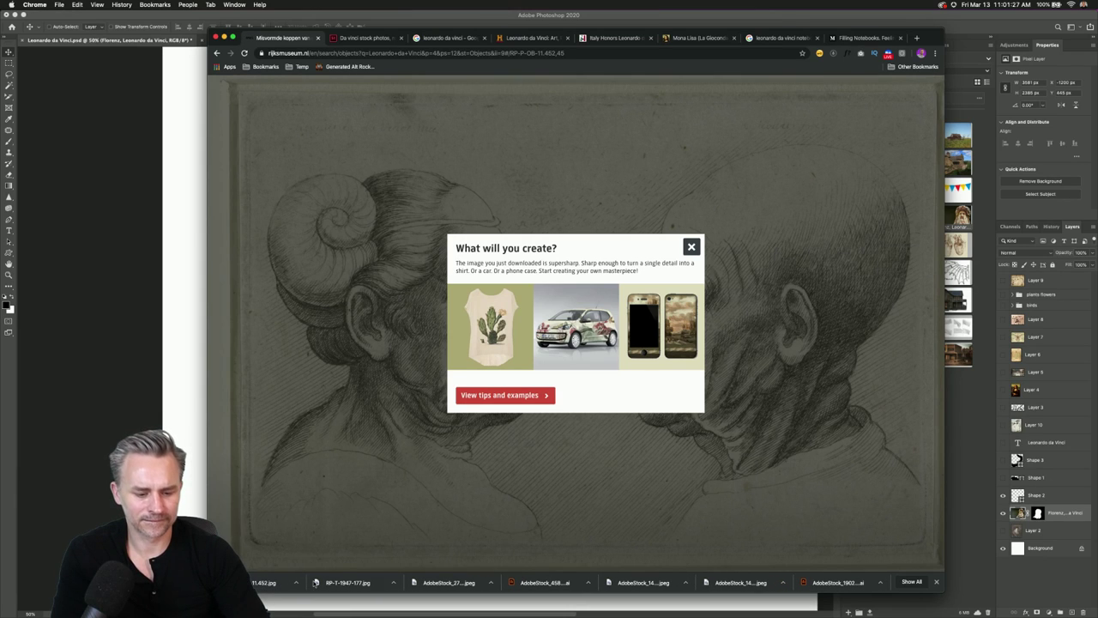
pyautogui.click(296, 585)
# Reveal RP-P-OB-11.452.jpg in Finder's Downloads and open it in Photoshop.
pyautogui.click(326, 595)
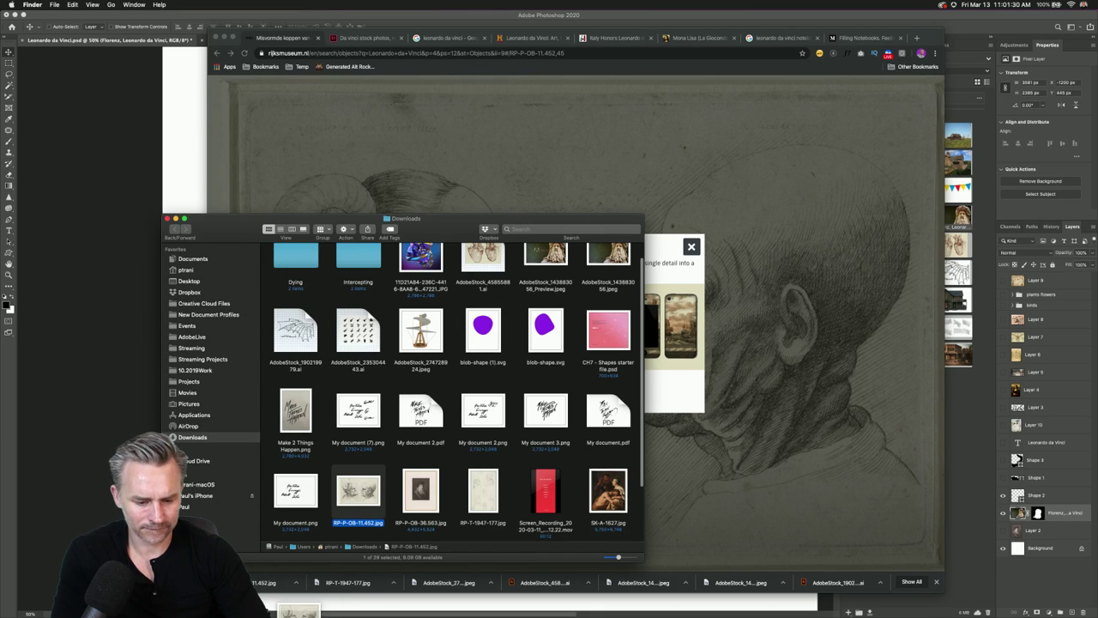
pyautogui.moveTo(296, 611)
pyautogui.press('super+o')
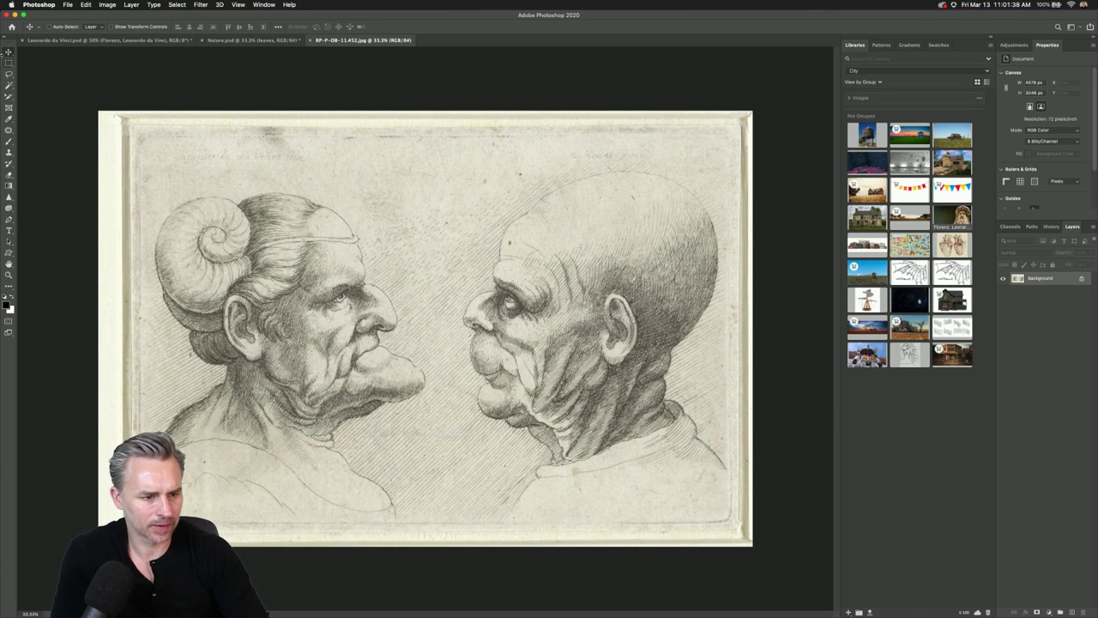
# Lasso the engraving inside its paper margin, close the file, and paste it into the collage.
pyautogui.click(8, 64)
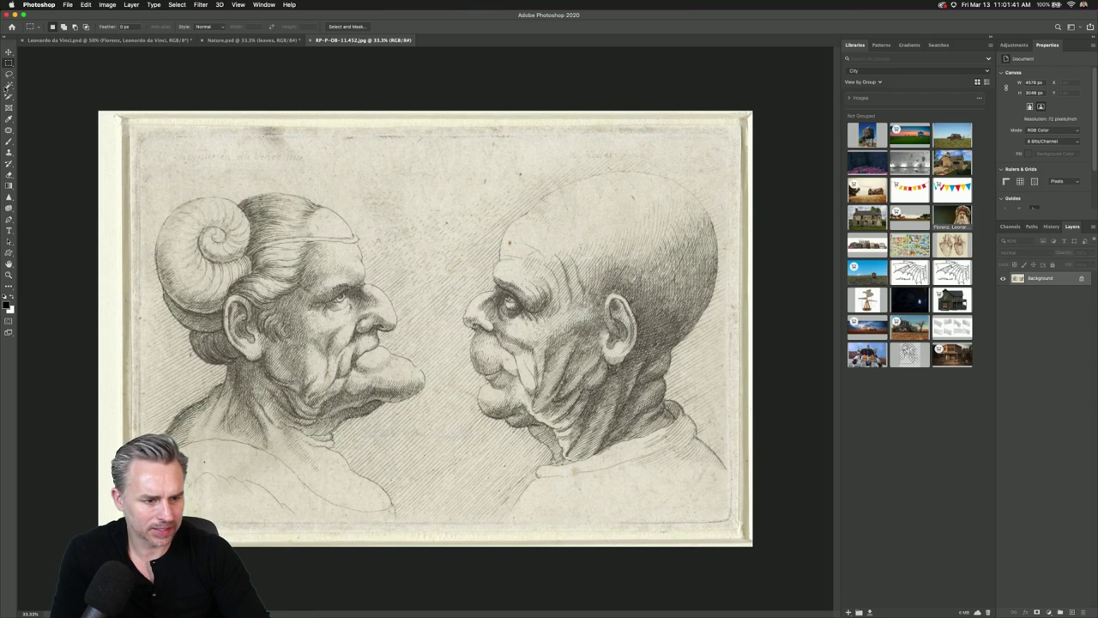
pyautogui.click(9, 76)
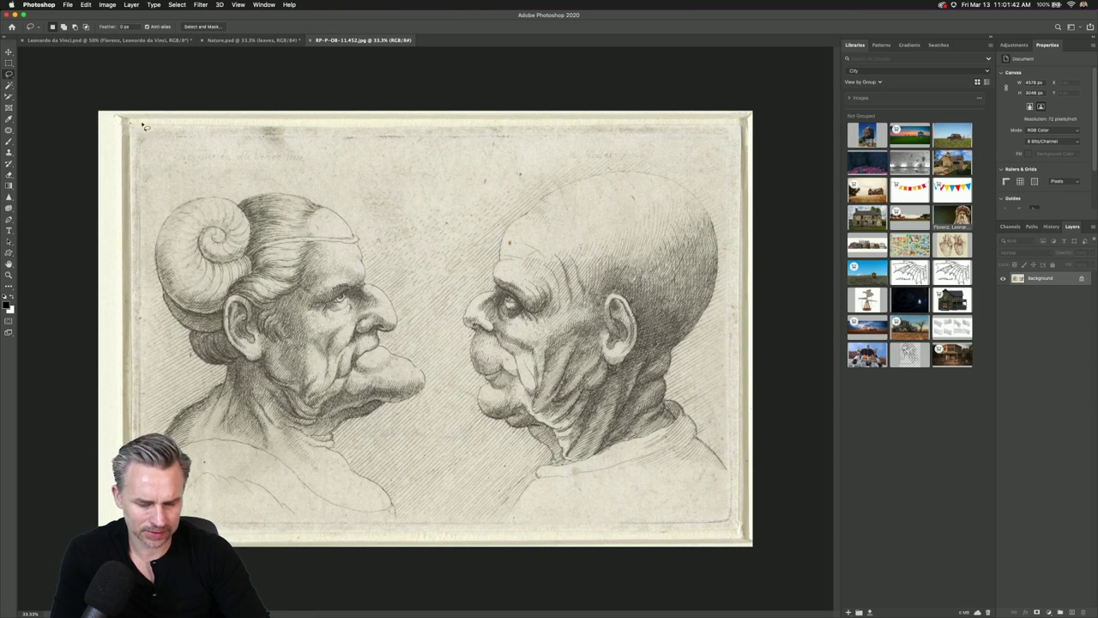
pyautogui.moveTo(143, 126)
pyautogui.mouseDown()
pyautogui.moveTo(744, 128)
pyautogui.moveTo(744, 377)
pyautogui.moveTo(762, 558)
pyautogui.moveTo(742, 532)
pyautogui.moveTo(51, 520)
pyautogui.moveTo(130, 532)
pyautogui.moveTo(132, 125)
pyautogui.mouseUp()
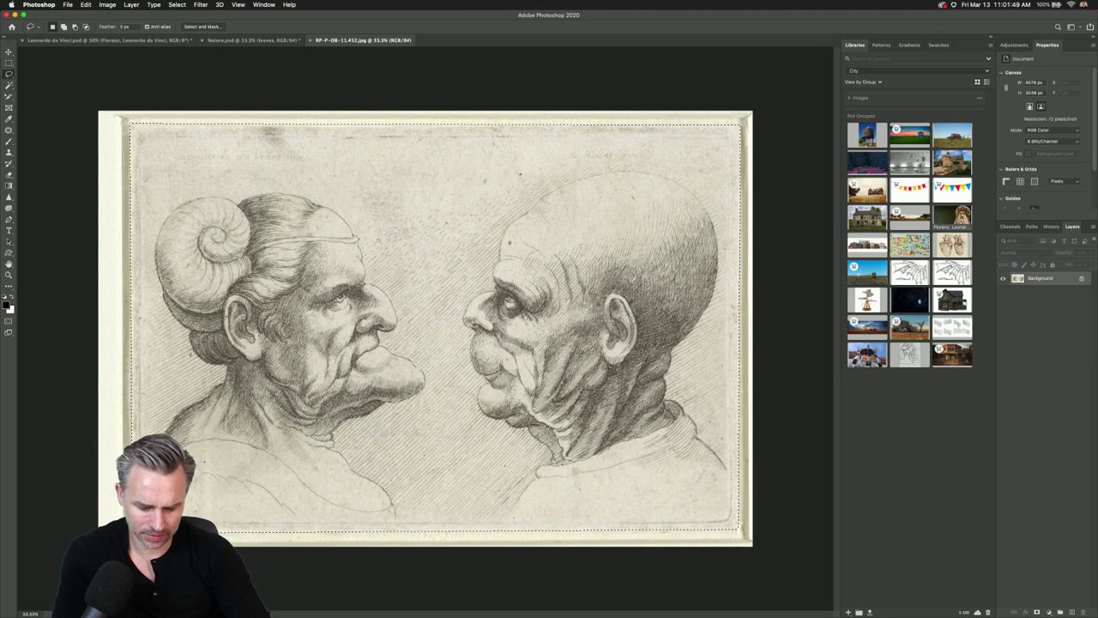
pyautogui.press('super+w')
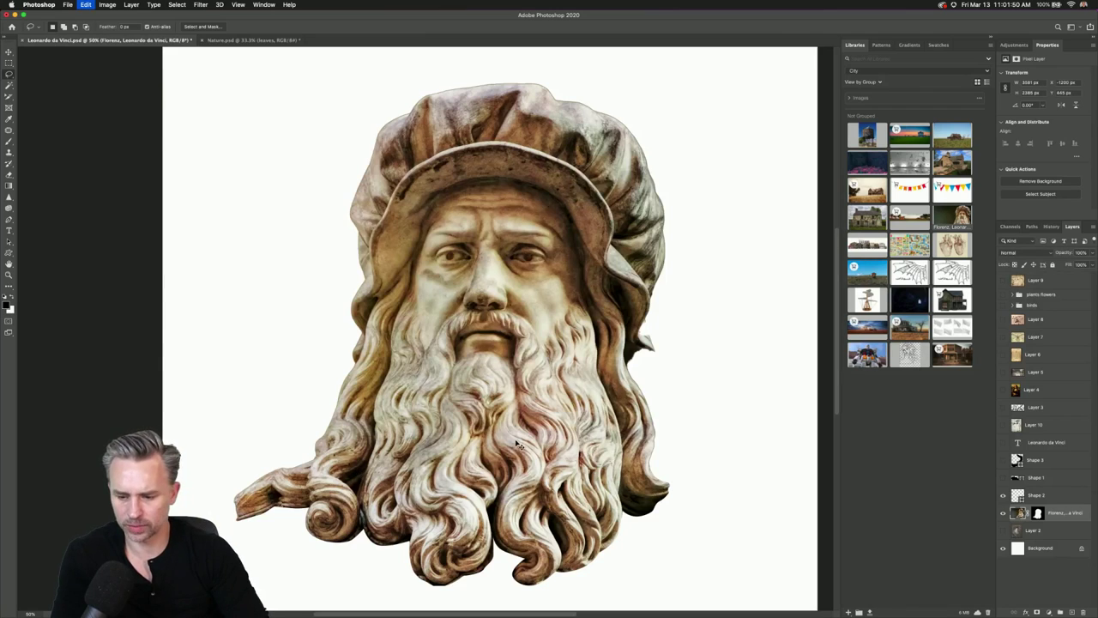
pyautogui.press('super+v')
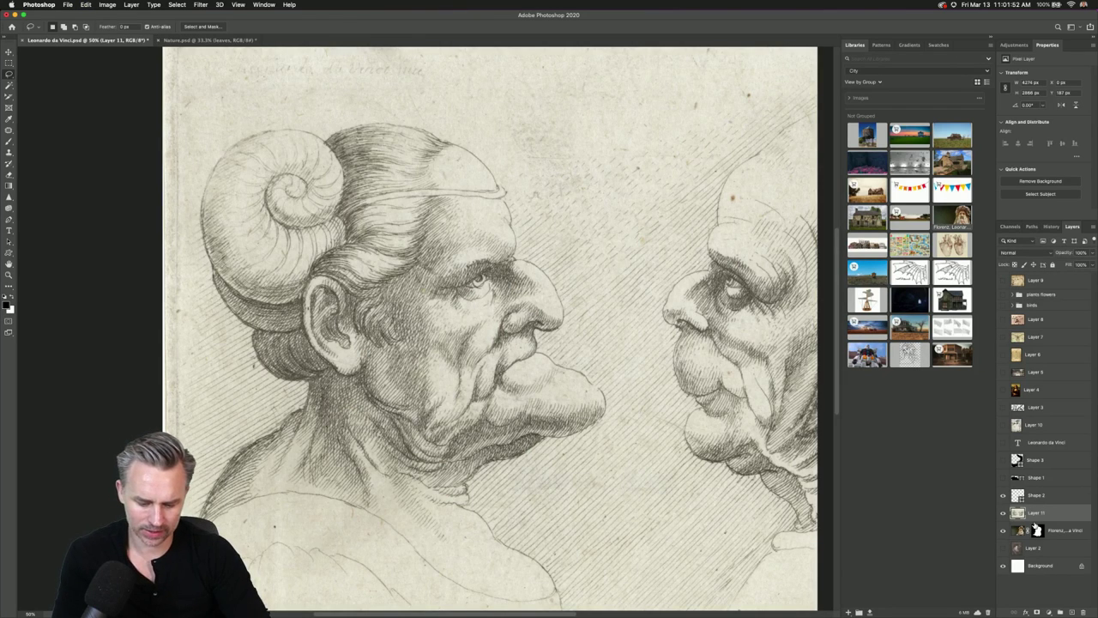
# Scale the pasted engraving to 50% and move it up over the statue's hood.
pyautogui.press('super+t')
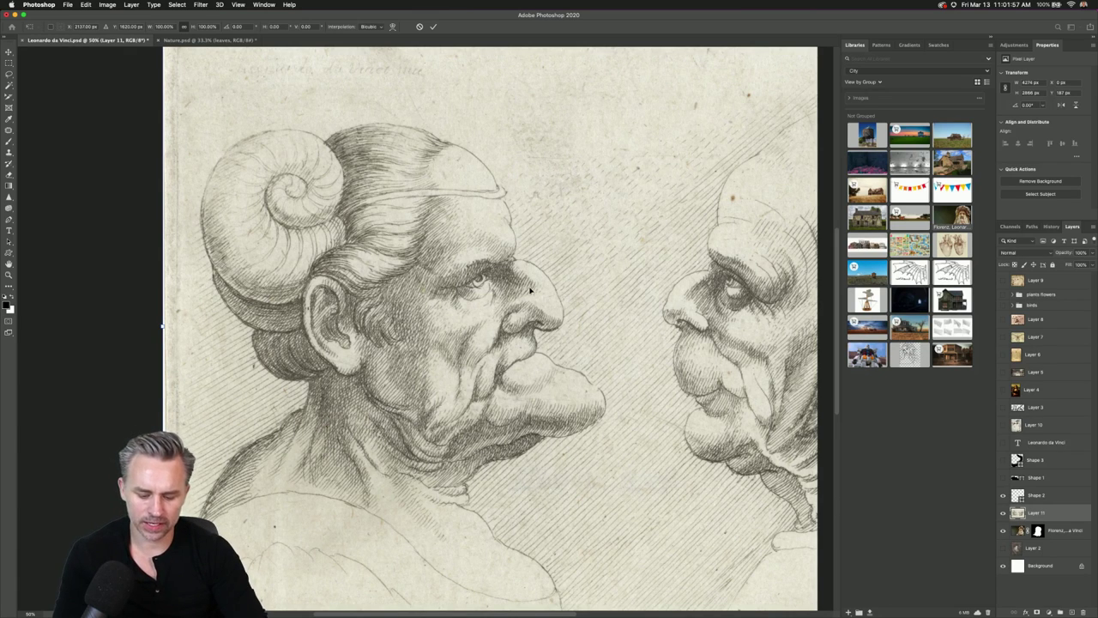
pyautogui.press('super+0')
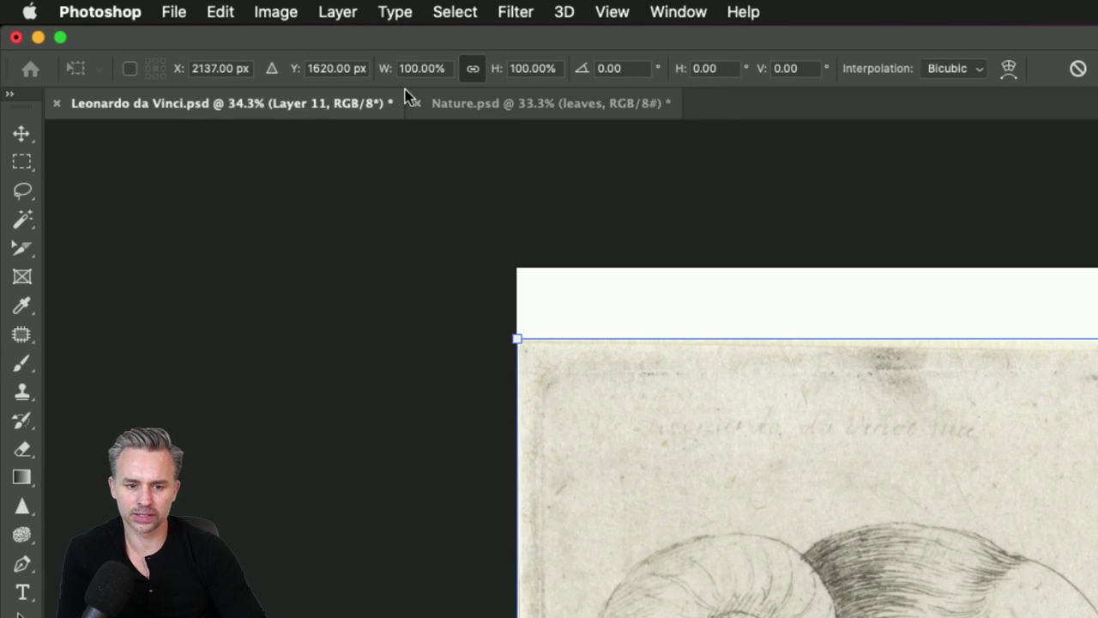
pyautogui.click(412, 68)
pyautogui.write('50')
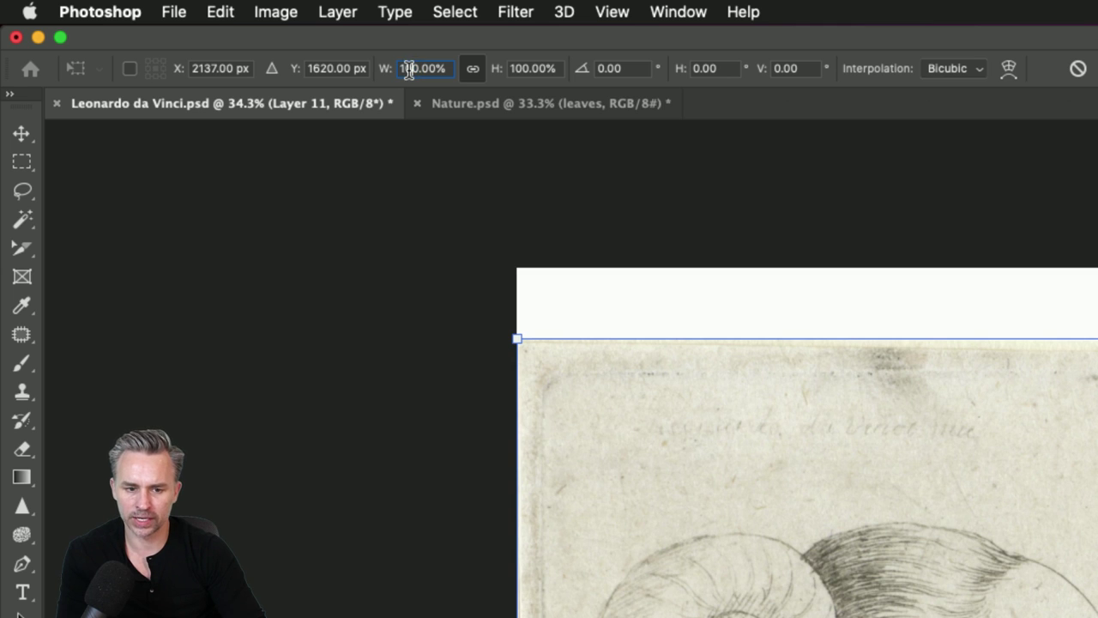
pyautogui.press('Return')
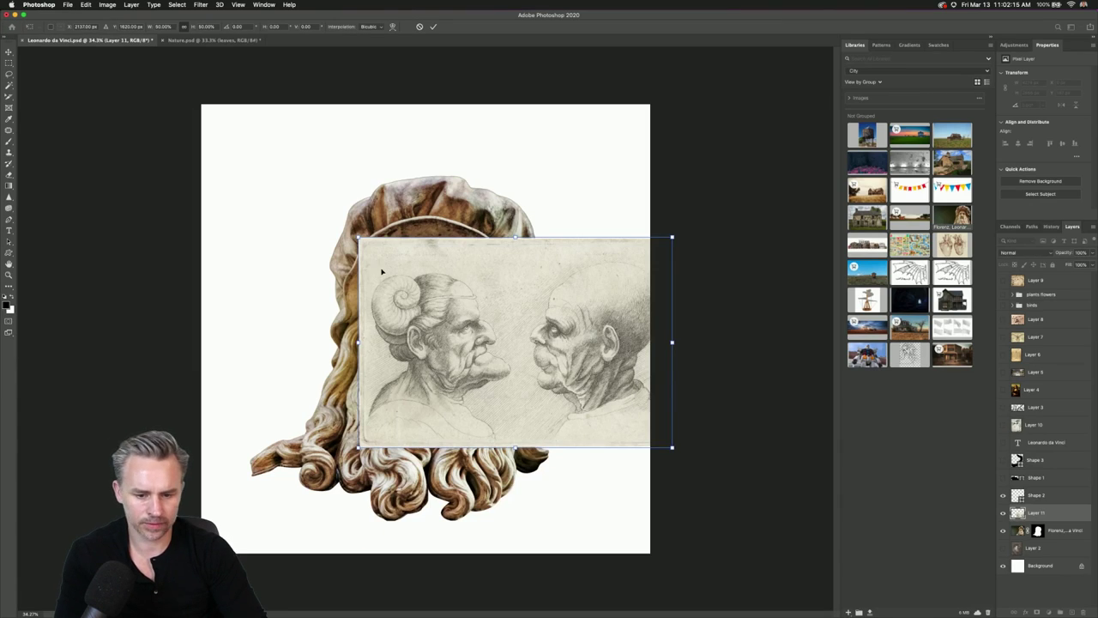
pyautogui.moveTo(381, 272)
pyautogui.mouseDown()
pyautogui.moveTo(324, 251)
pyautogui.moveTo(316, 213)
pyautogui.mouseUp()
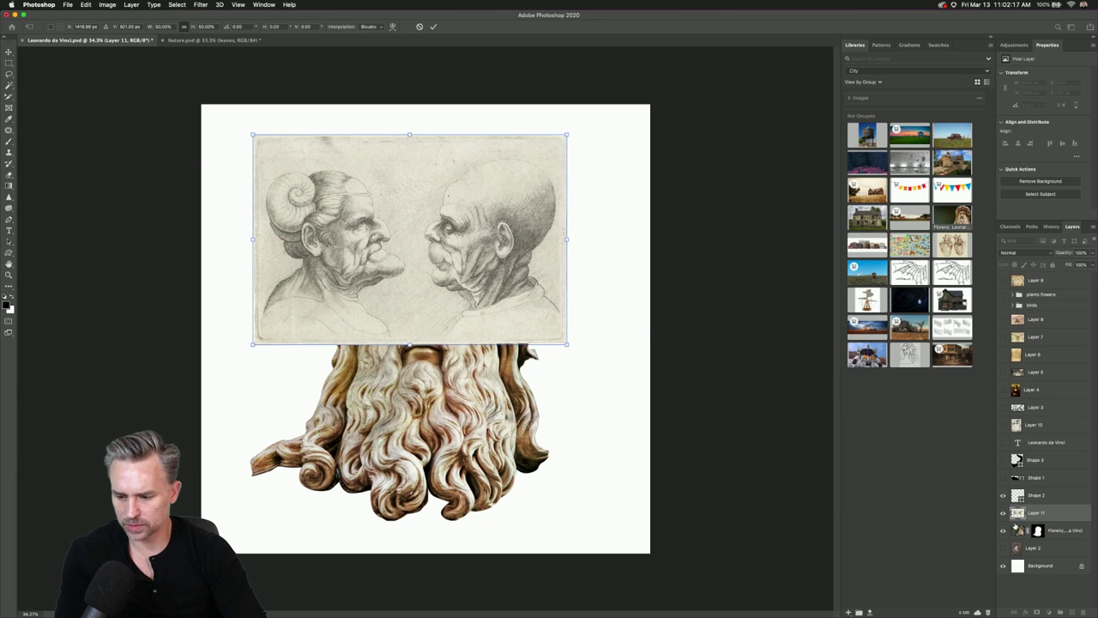
# Hide Layer 11, show the horse drawing and DaVinci signature, and shift the signature right.
pyautogui.click(1004, 513)
pyautogui.click(1030, 427)
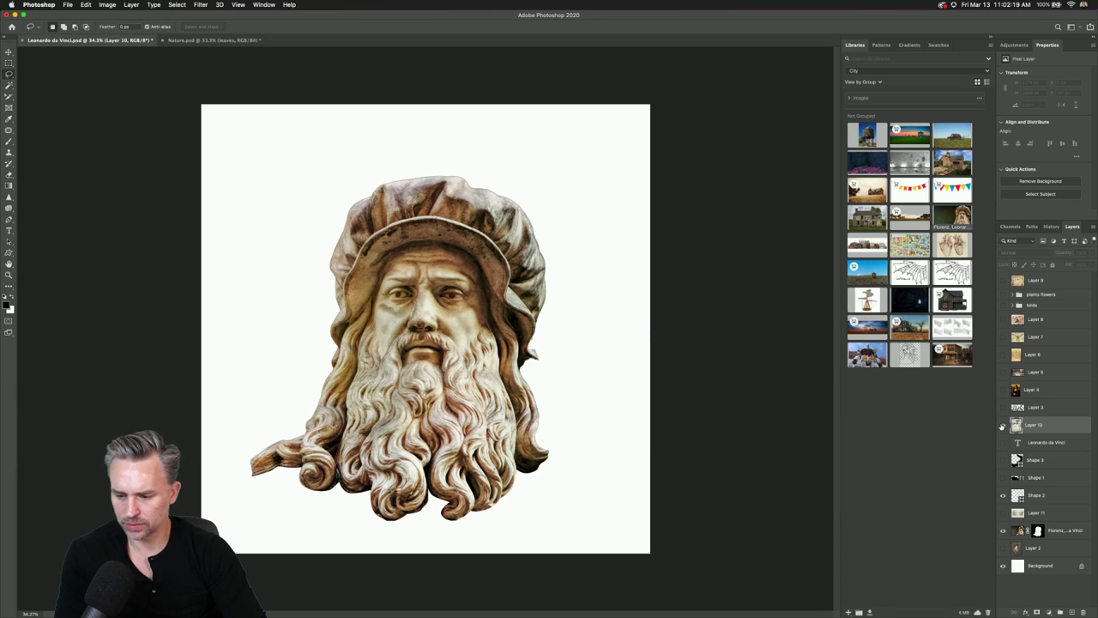
pyautogui.click(1002, 427)
pyautogui.click(1003, 408)
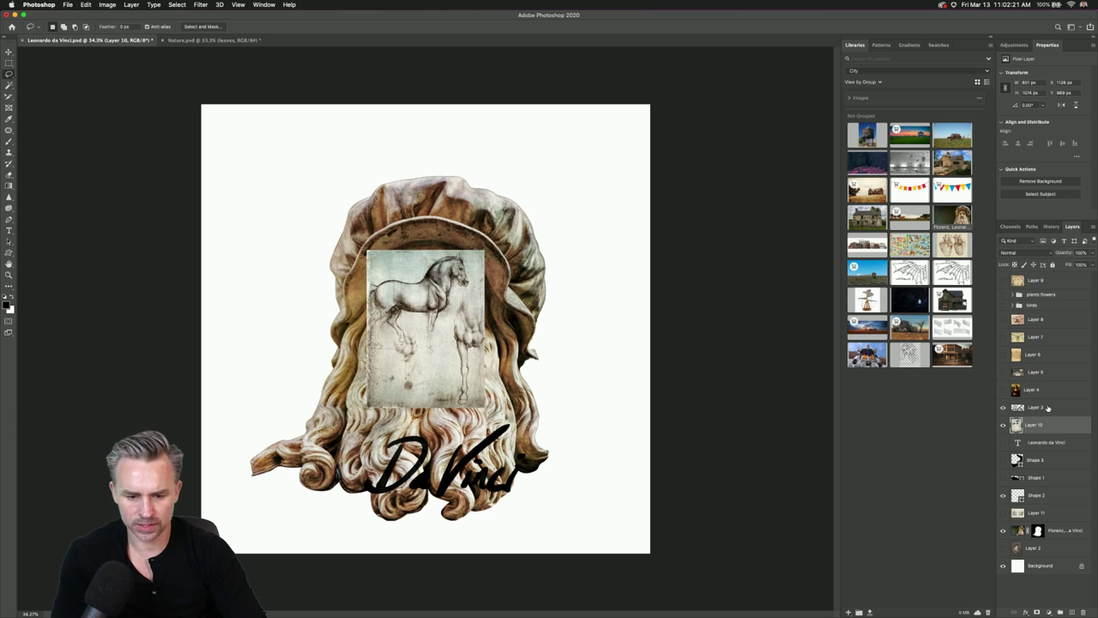
pyautogui.click(1040, 408)
pyautogui.hotkey('ctrl', 't')
pyautogui.moveTo(455, 467)
pyautogui.mouseDown()
pyautogui.moveTo(541, 474)
pyautogui.moveTo(525, 472)
pyautogui.mouseUp()
pyautogui.press('Return')
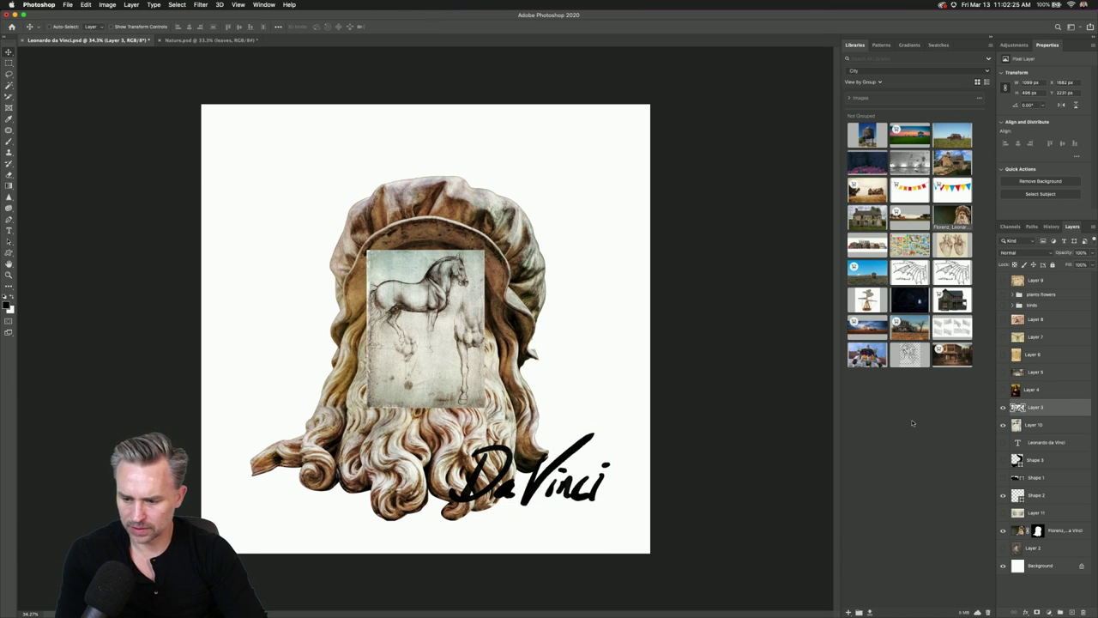
# Convert the signature layer to a Smart Object and shrink it into the bottom-right corner.
pyautogui.rightClick(1056, 411)
pyautogui.click(978, 355)
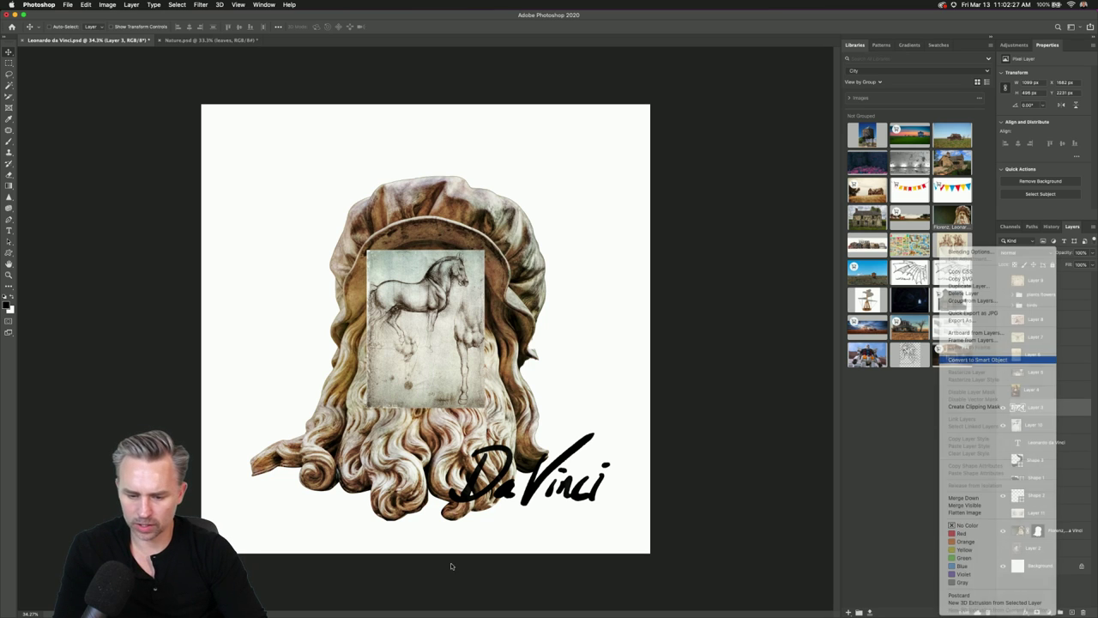
pyautogui.hotkey('ctrl', 't')
pyautogui.moveTo(449, 433)
pyautogui.mouseDown()
pyautogui.moveTo(551, 478)
pyautogui.moveTo(540, 489)
pyautogui.mouseUp()
pyautogui.press('Return')
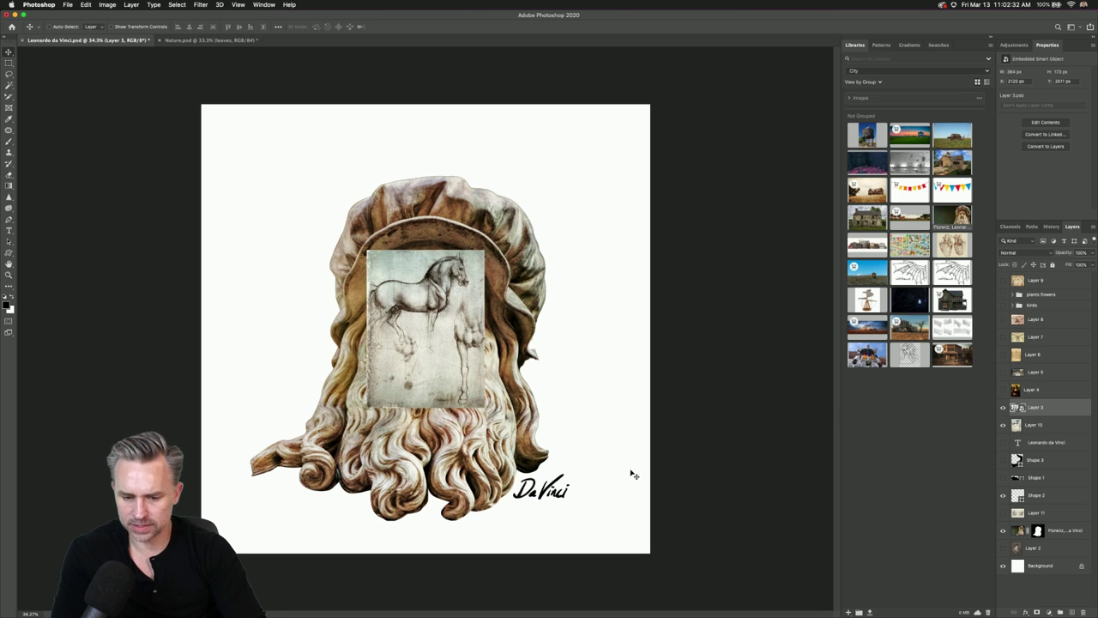
# Show the Mona Lisa layer and move it up and to the right.
pyautogui.click(1004, 392)
pyautogui.click(1034, 391)
pyautogui.moveTo(368, 296); pyautogui.dragTo(396, 260)
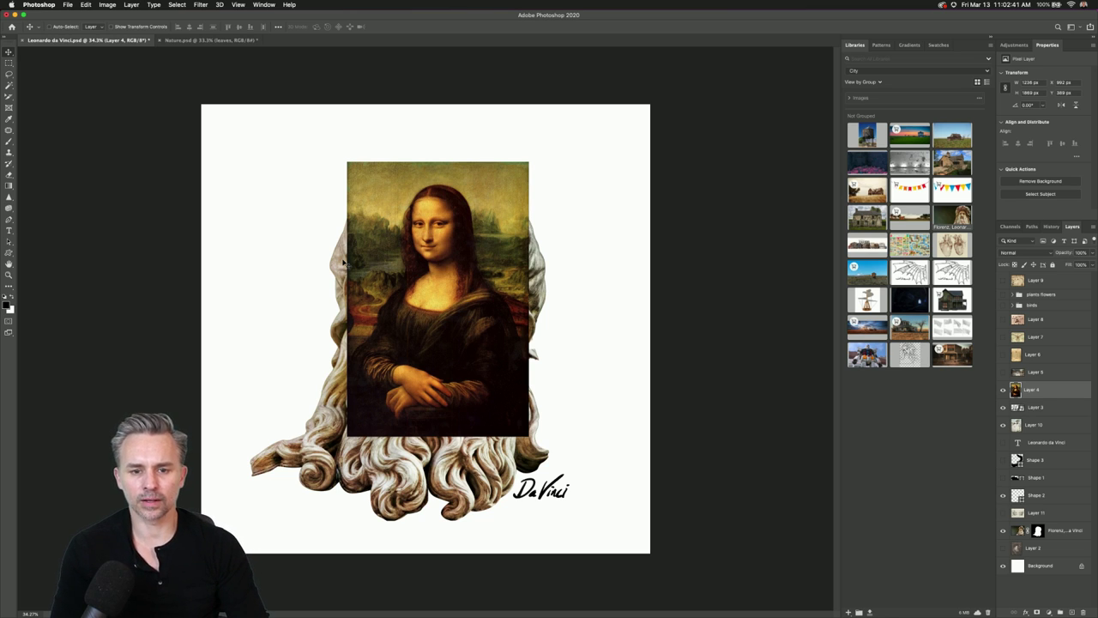
# Preview the Last Supper, Layers 6–8, birds and plants flowers groups, hiding some again.
pyautogui.click(1003, 374)
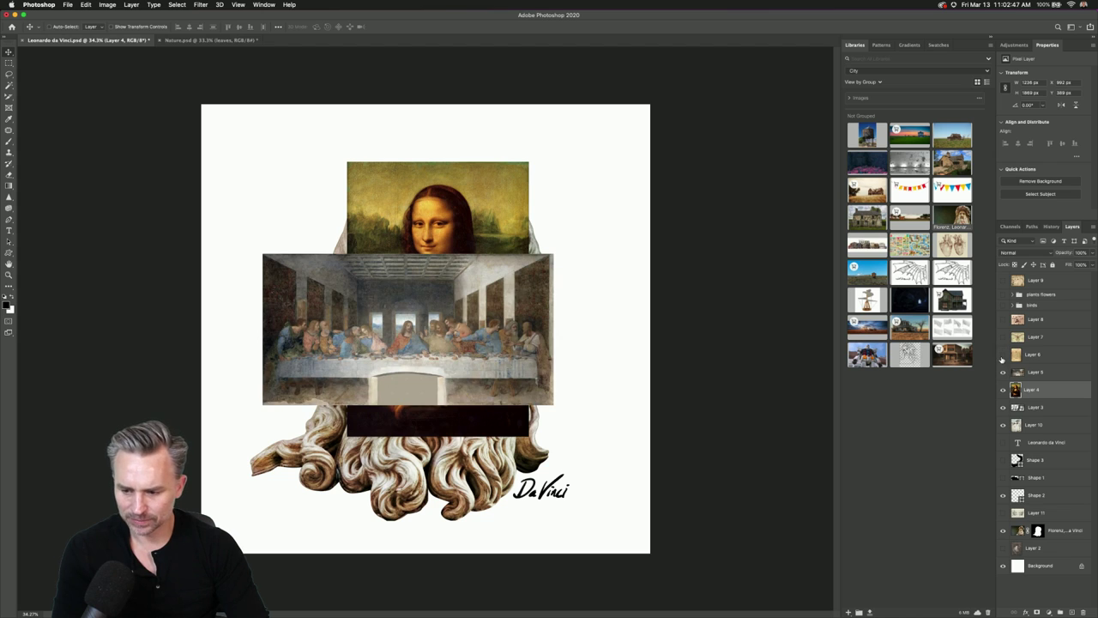
pyautogui.click(1002, 356)
pyautogui.click(1003, 338)
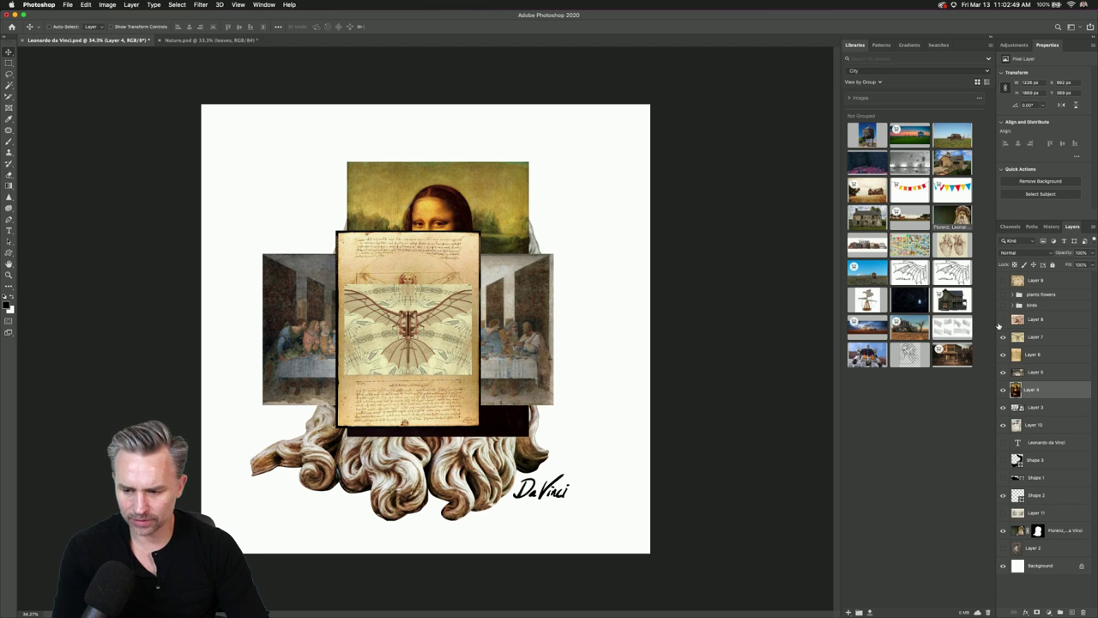
pyautogui.click(1003, 320)
pyautogui.click(1012, 320)
pyautogui.click(1009, 336)
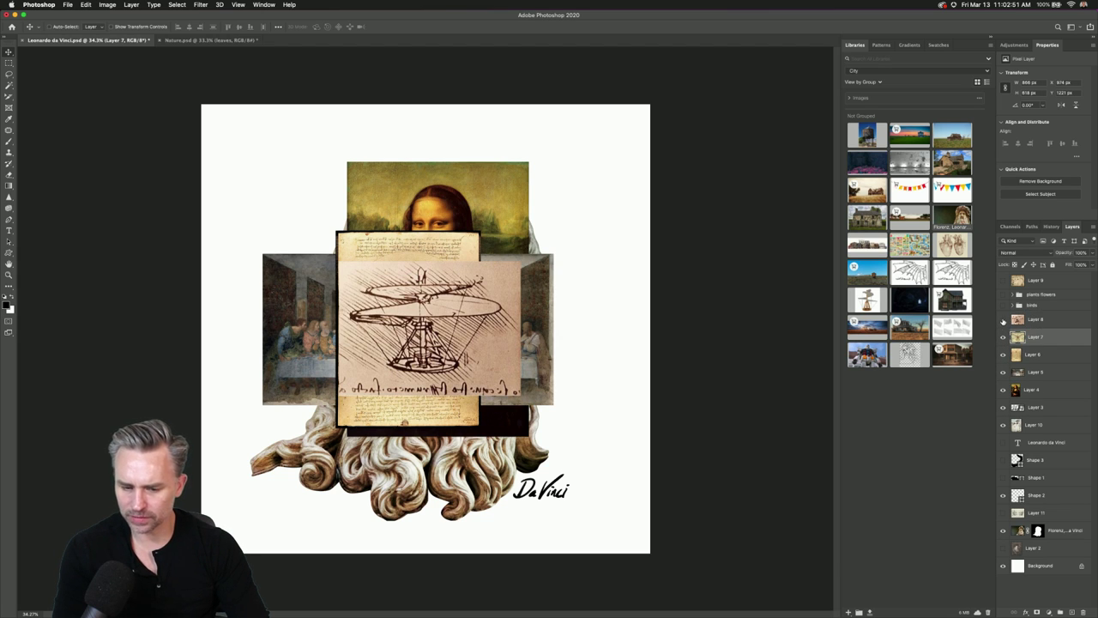
pyautogui.click(1004, 319)
pyautogui.click(1003, 306)
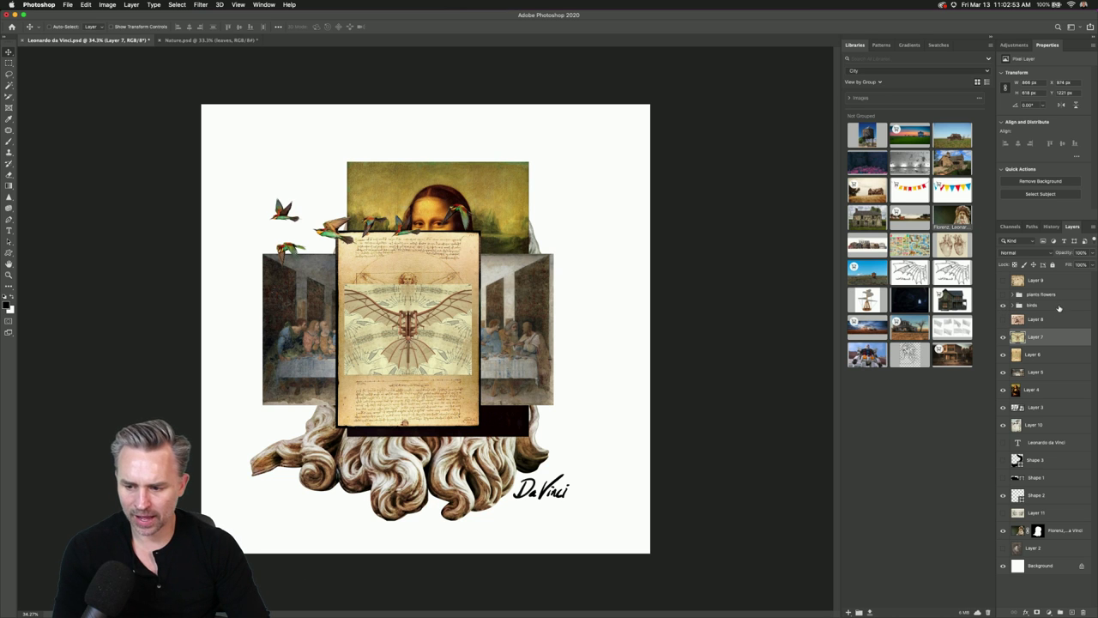
pyautogui.click(1058, 306)
pyautogui.click(1003, 294)
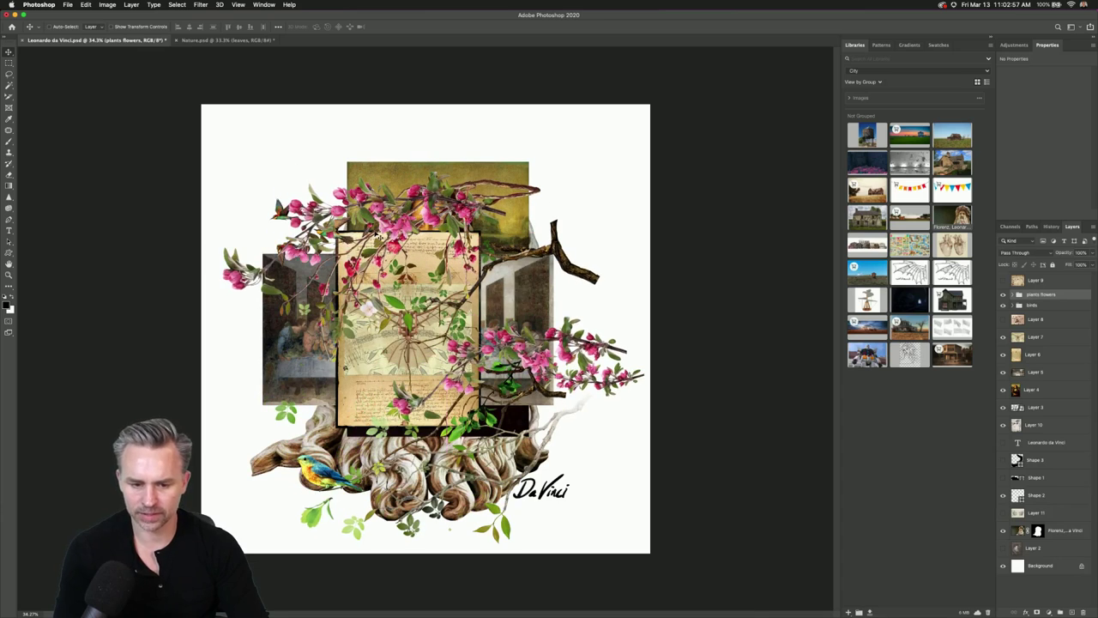
pyautogui.click(1003, 305)
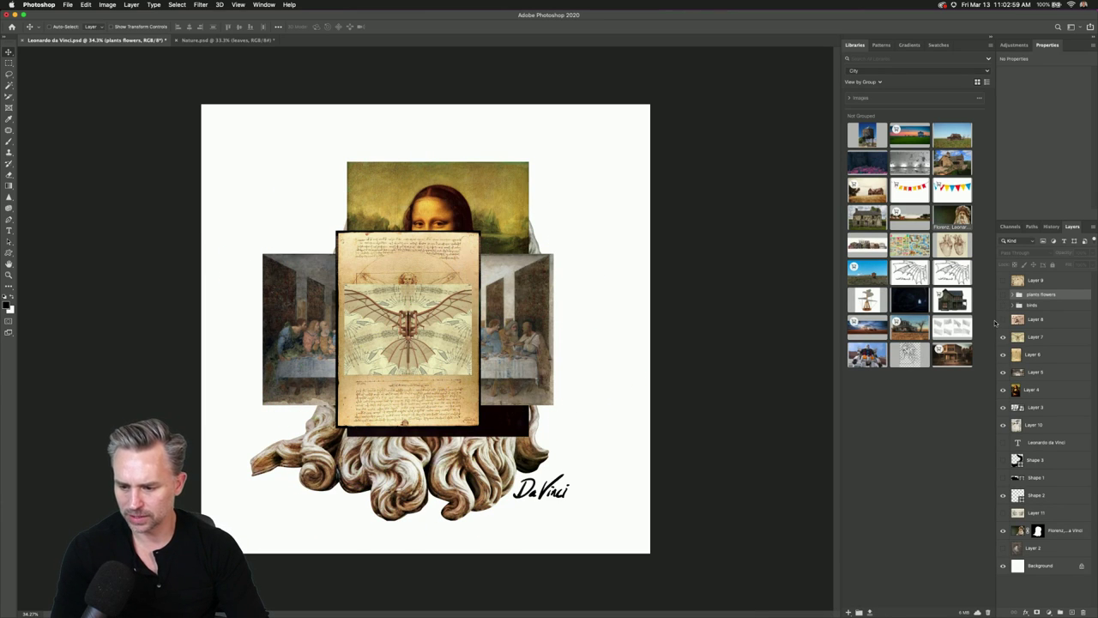
# Hide the paintings and horse drawing, leaving only the statue head and signature Layer 3.
pyautogui.click(1003, 388)
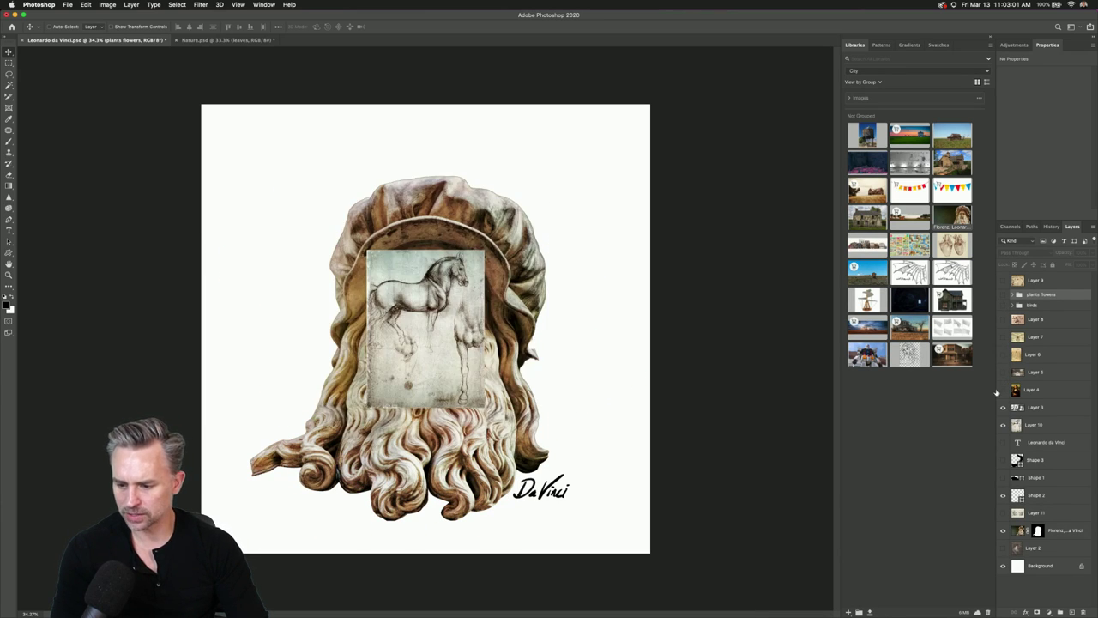
pyautogui.click(1012, 407)
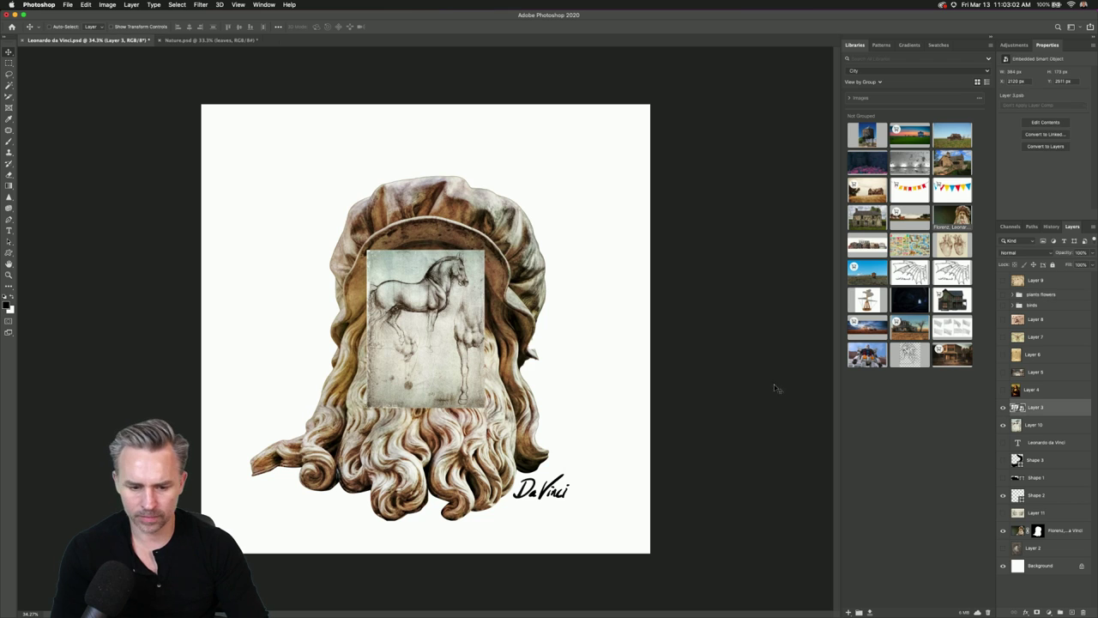
pyautogui.click(1003, 426)
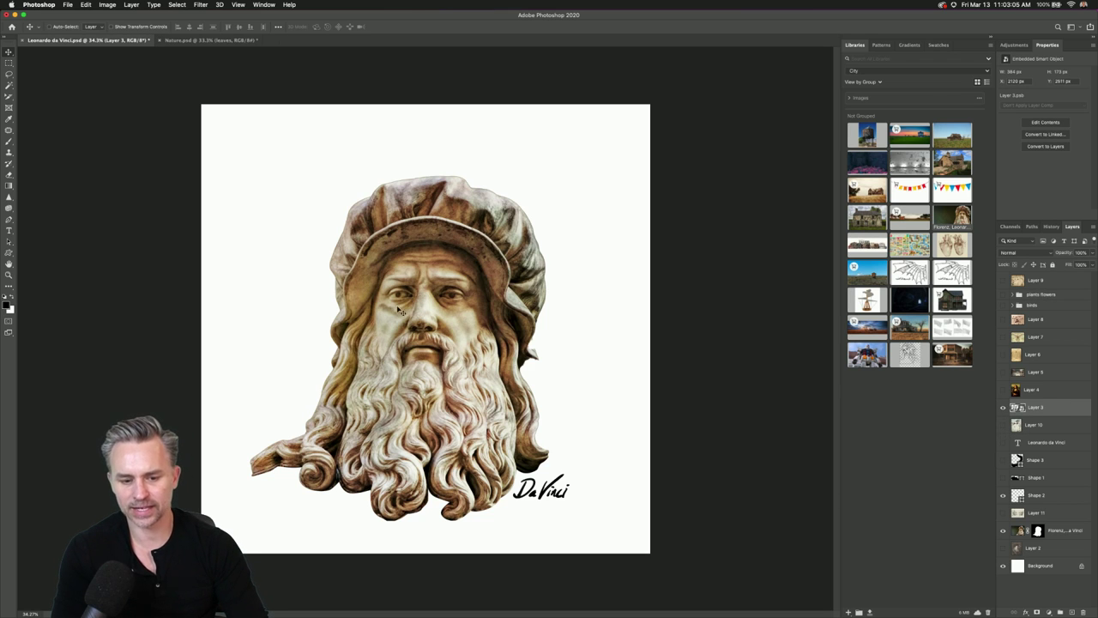
pyautogui.click(511, 613)
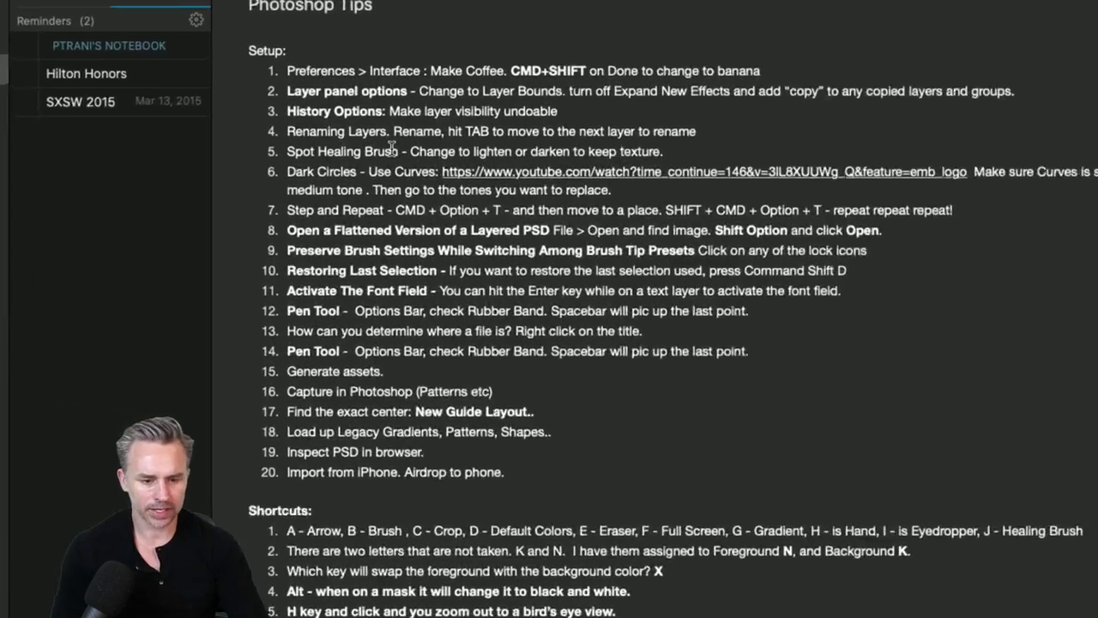
pyautogui.moveTo(835, 375); pyautogui.dragTo(200, 369)
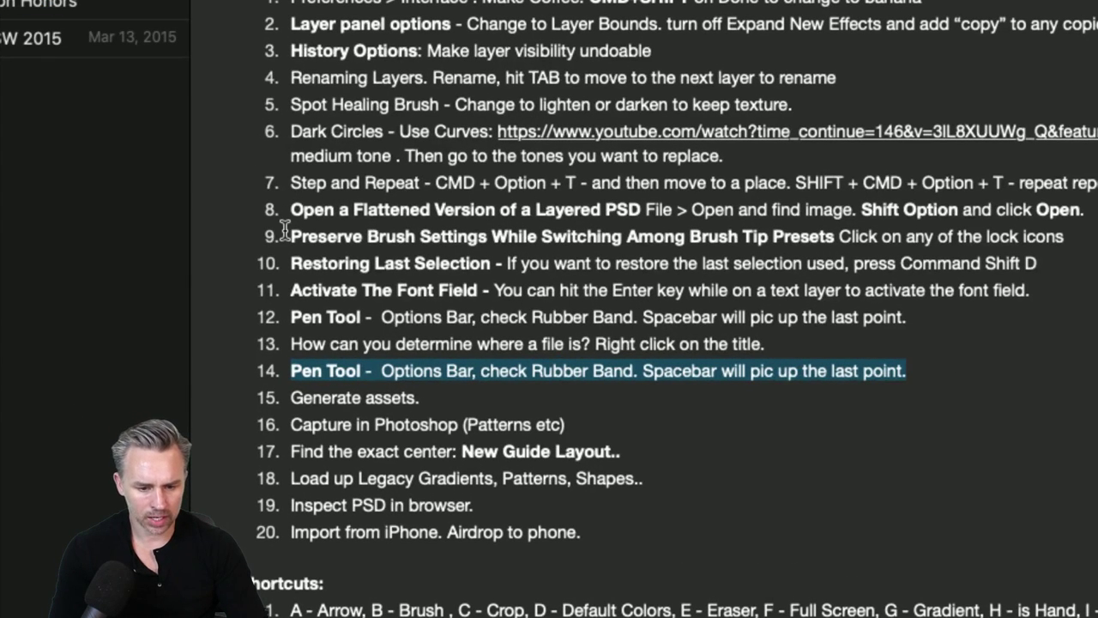
pyautogui.moveTo(289, 263); pyautogui.dragTo(291, 279)
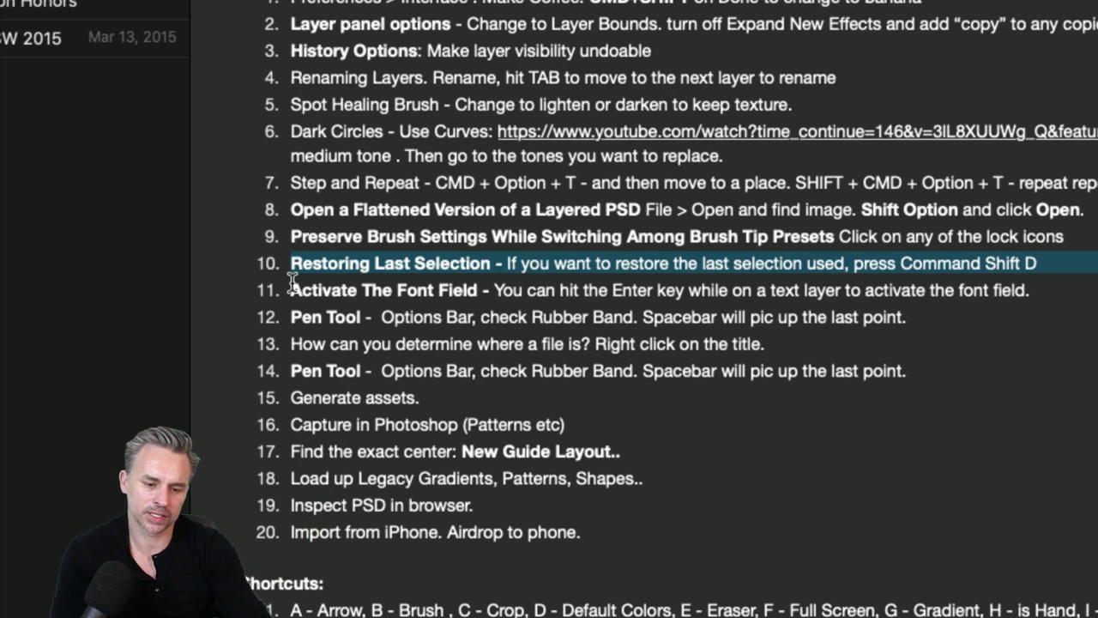
pyautogui.click(321, 258)
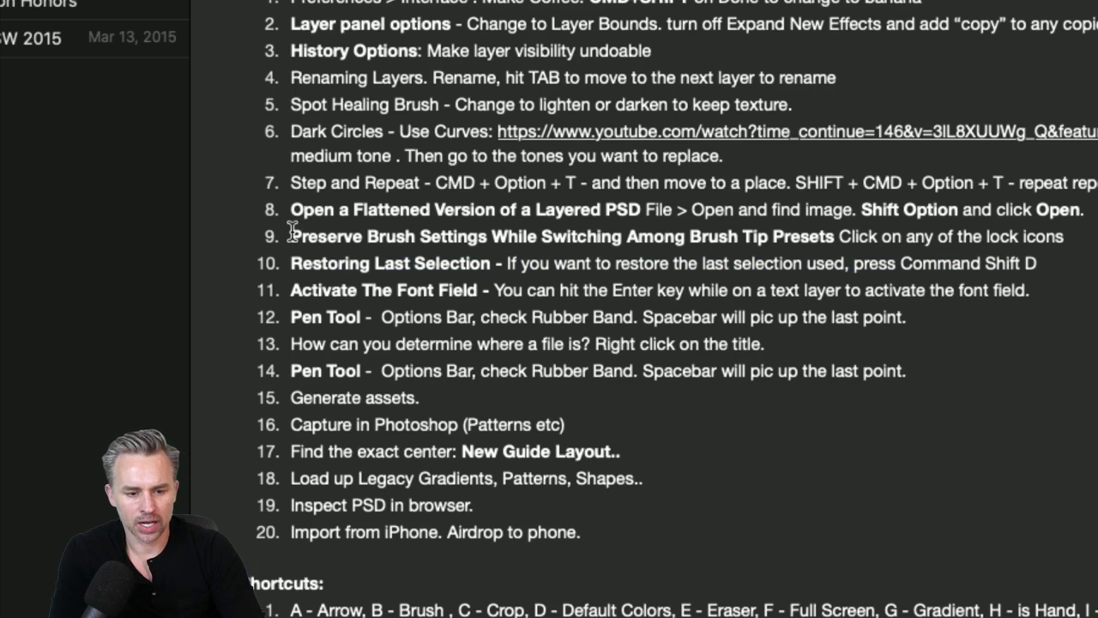
pyautogui.moveTo(292, 238); pyautogui.dragTo(292, 249)
pyautogui.moveTo(290, 204); pyautogui.dragTo(290, 220)
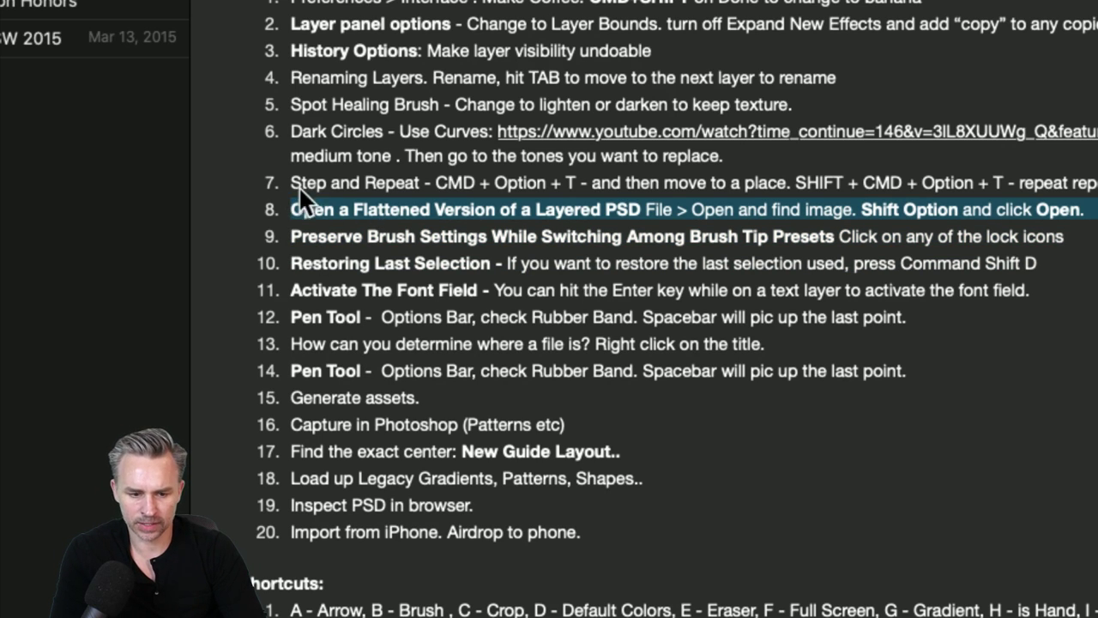
pyautogui.click(290, 182)
pyautogui.moveTo(290, 183); pyautogui.dragTo(290, 195)
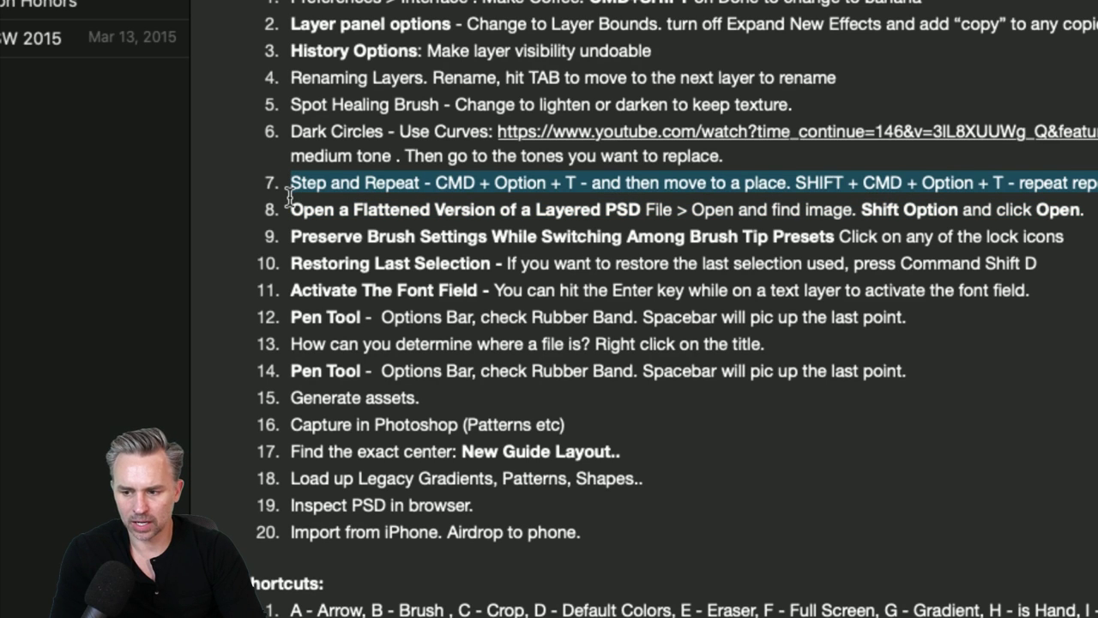
pyautogui.click(300, 186)
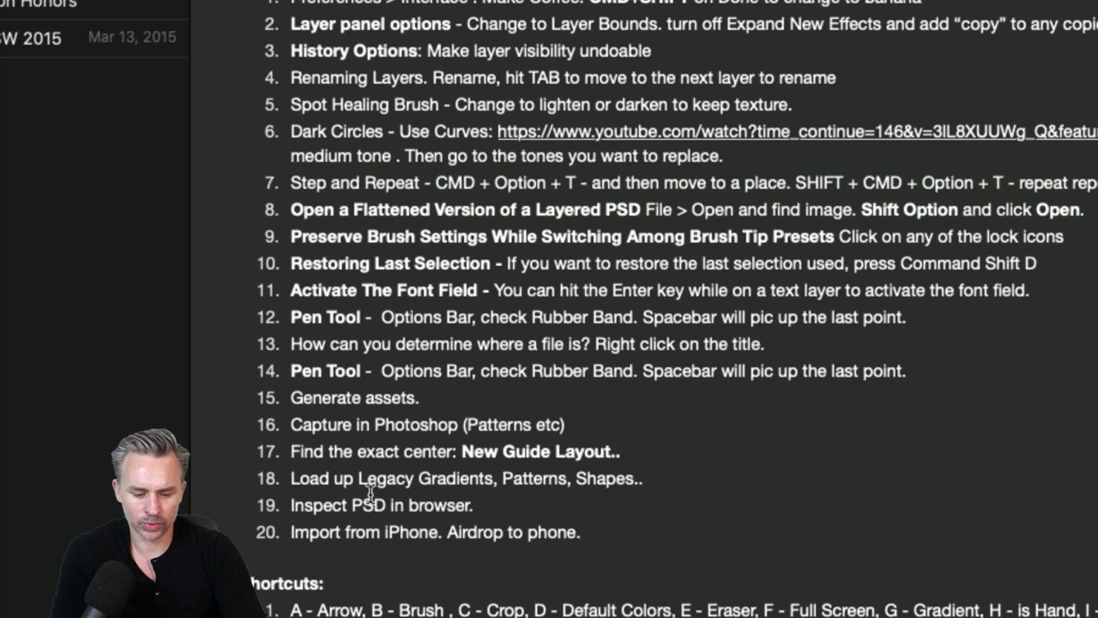
pyautogui.scroll(-3, 370, 487)
pyautogui.scroll(-8, 370, 487)
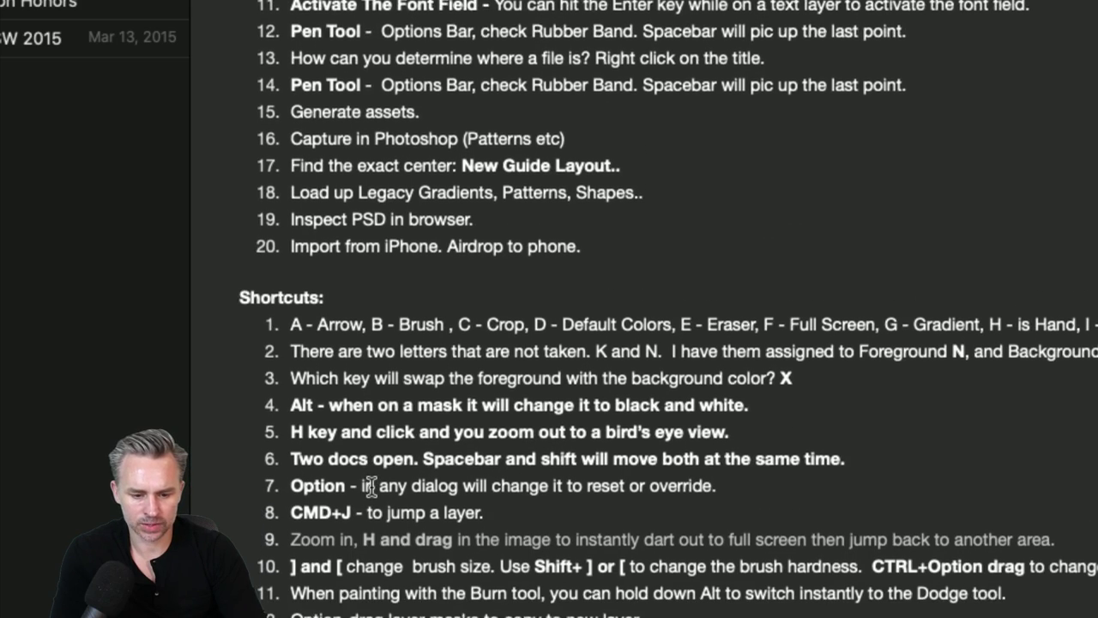
pyautogui.scroll(-2, 370, 483)
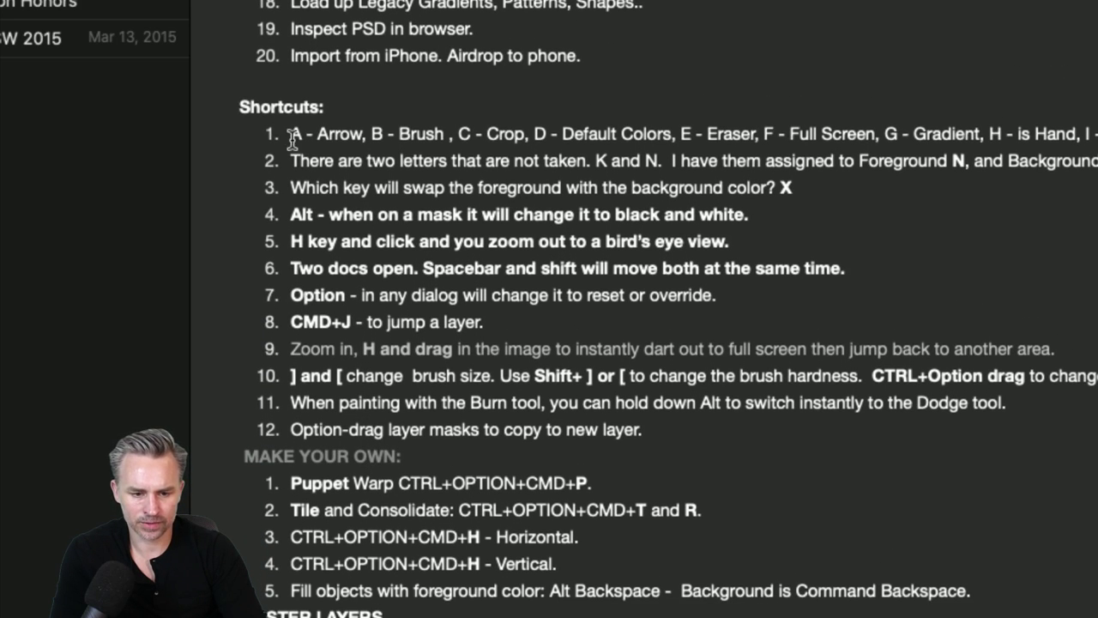
pyautogui.moveTo(291, 133); pyautogui.dragTo(286, 232)
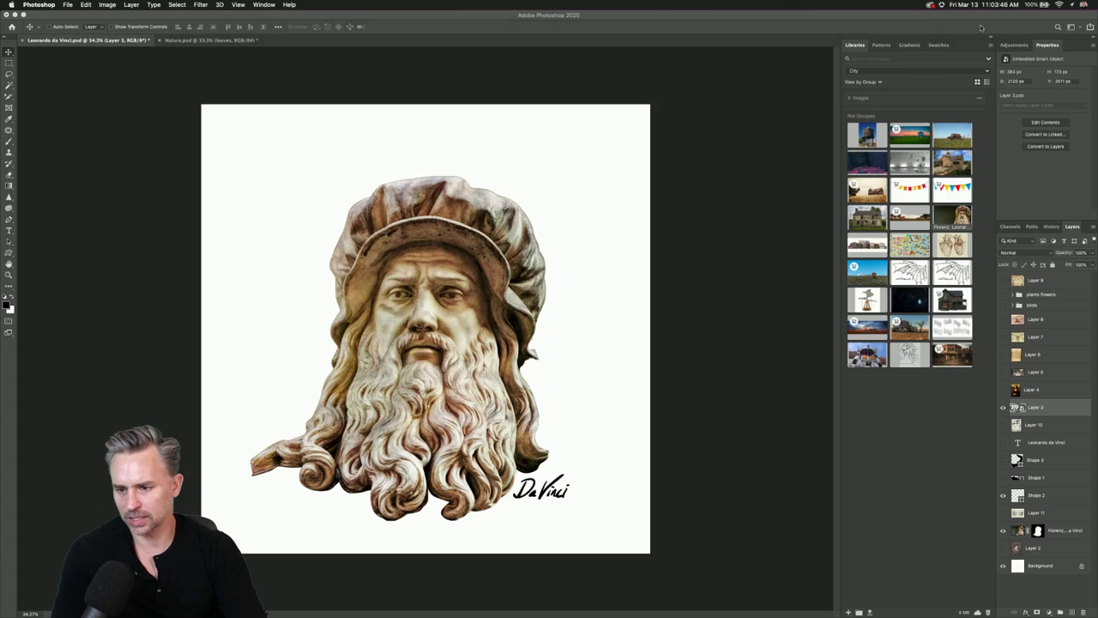
pyautogui.click(1069, 409)
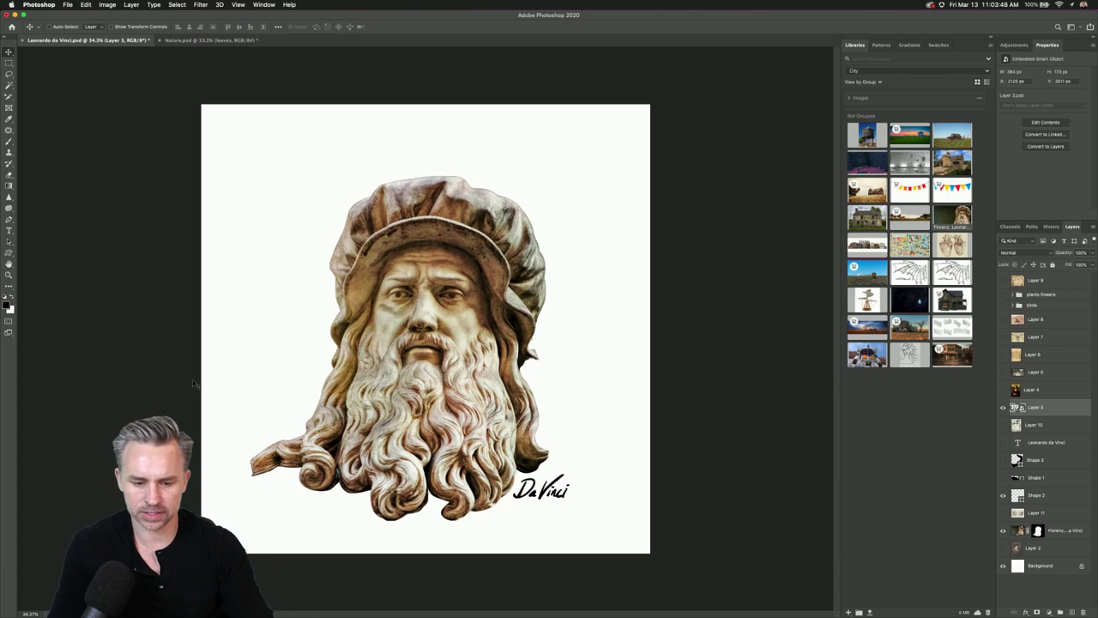
# Glance through the Adobe Stock Da Vinci results in Chrome, then return to Photoshop.
pyautogui.click(521, 602)
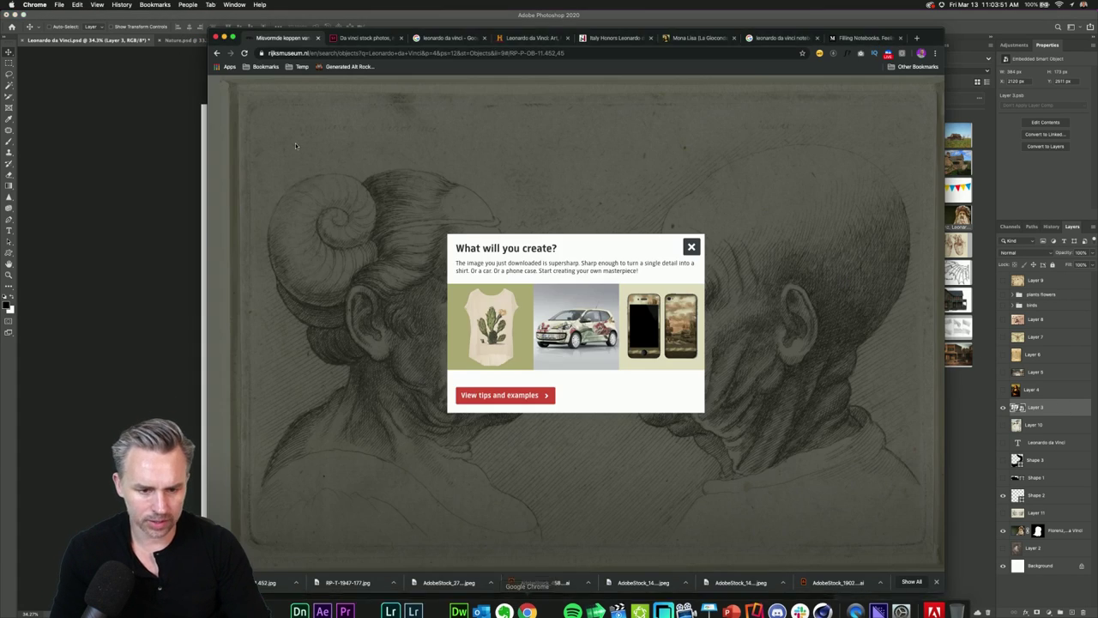
pyautogui.click(336, 36)
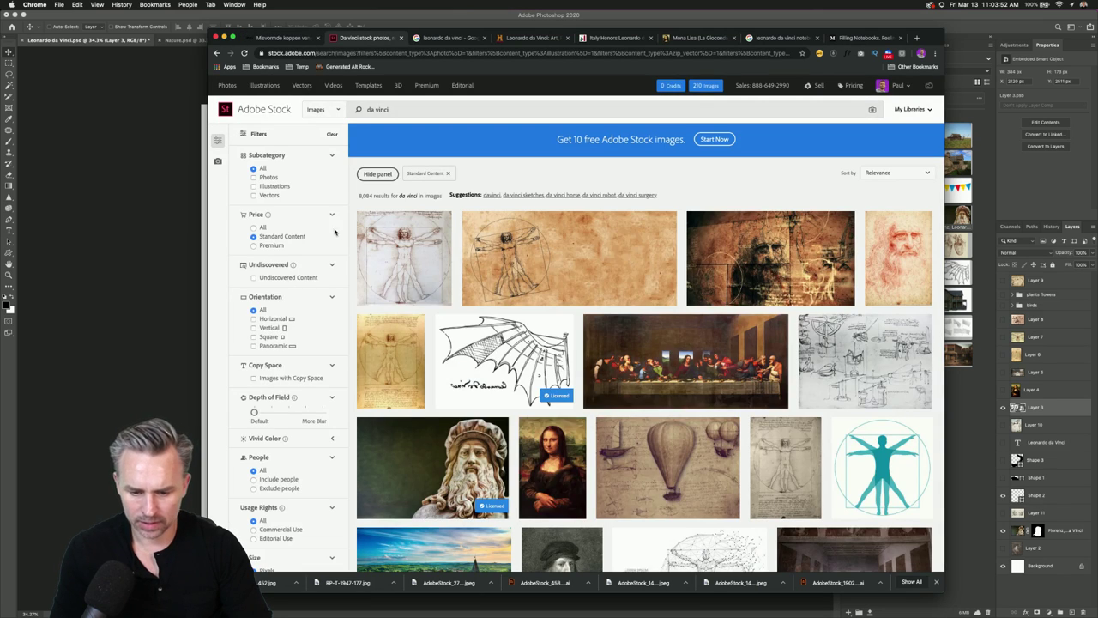
pyautogui.scroll(-1, 553, 280)
pyautogui.scroll(-2, 554, 280)
pyautogui.press('super+Tab')
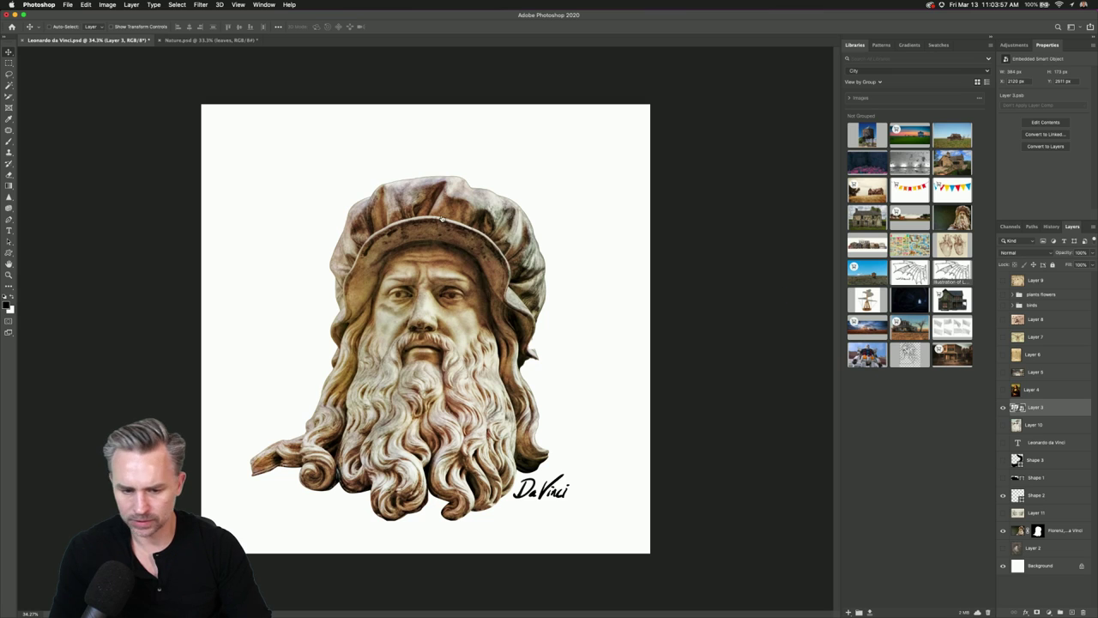
# Drop the wing sketch at top left, then add and enlarge the Heart asset at upper right.
pyautogui.moveTo(436, 208)
pyautogui.mouseDown()
pyautogui.moveTo(296, 204)
pyautogui.moveTo(244, 187)
pyautogui.mouseUp()
pyautogui.press('Return')
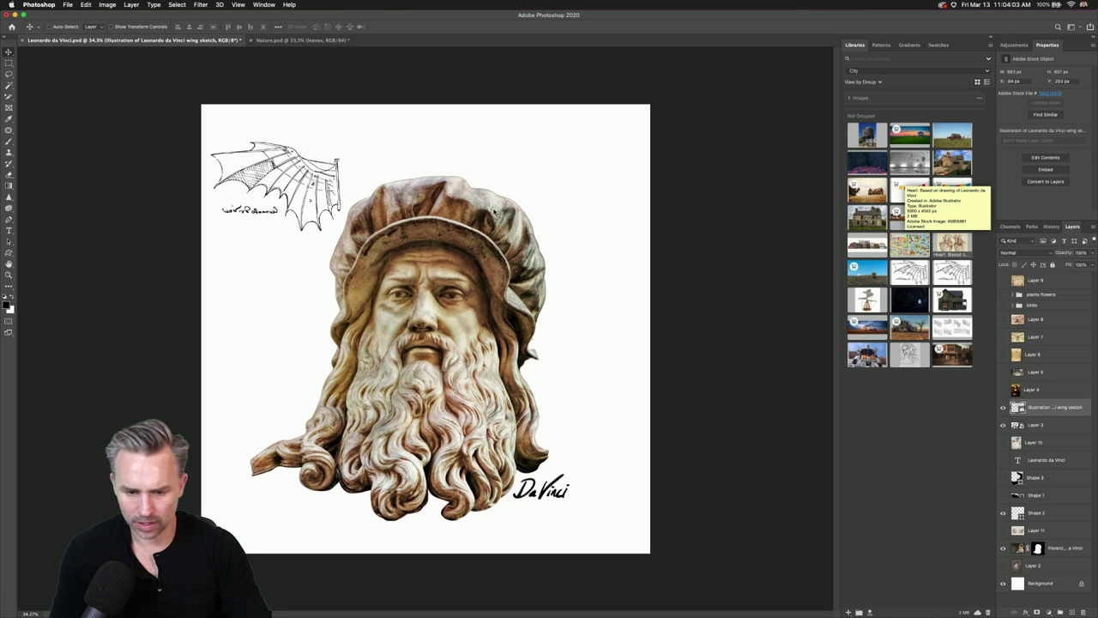
pyautogui.moveTo(958, 246); pyautogui.dragTo(531, 173)
pyautogui.moveTo(562, 154); pyautogui.dragTo(601, 159)
pyautogui.press('Return')
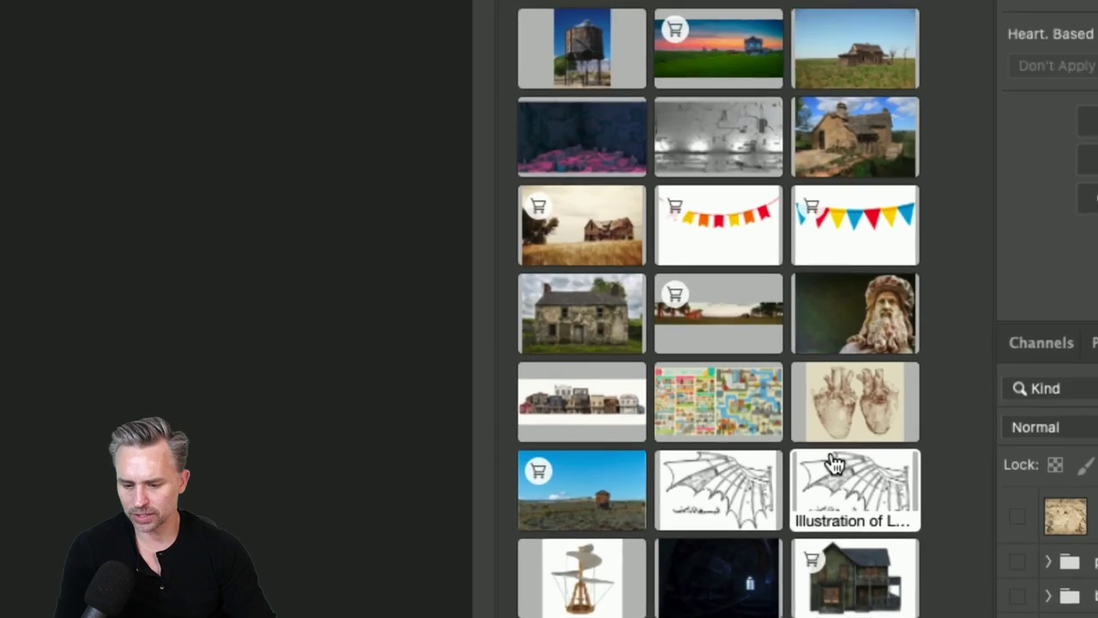
# Switch the Libraries panel to list view and browse its named items.
pyautogui.moveTo(835, 436)
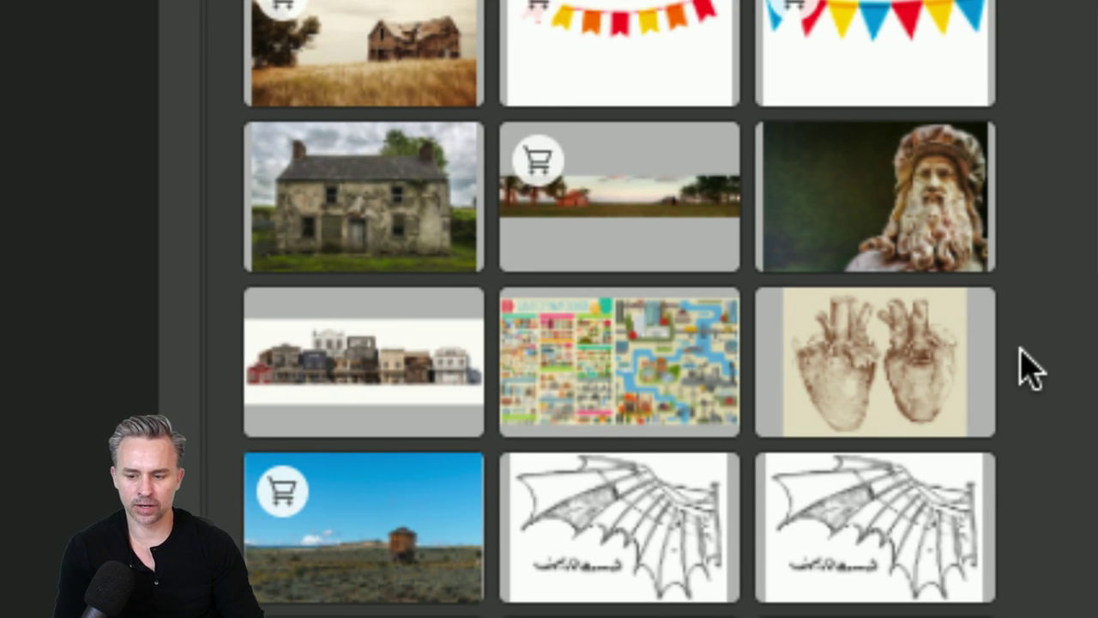
pyautogui.moveTo(809, 380)
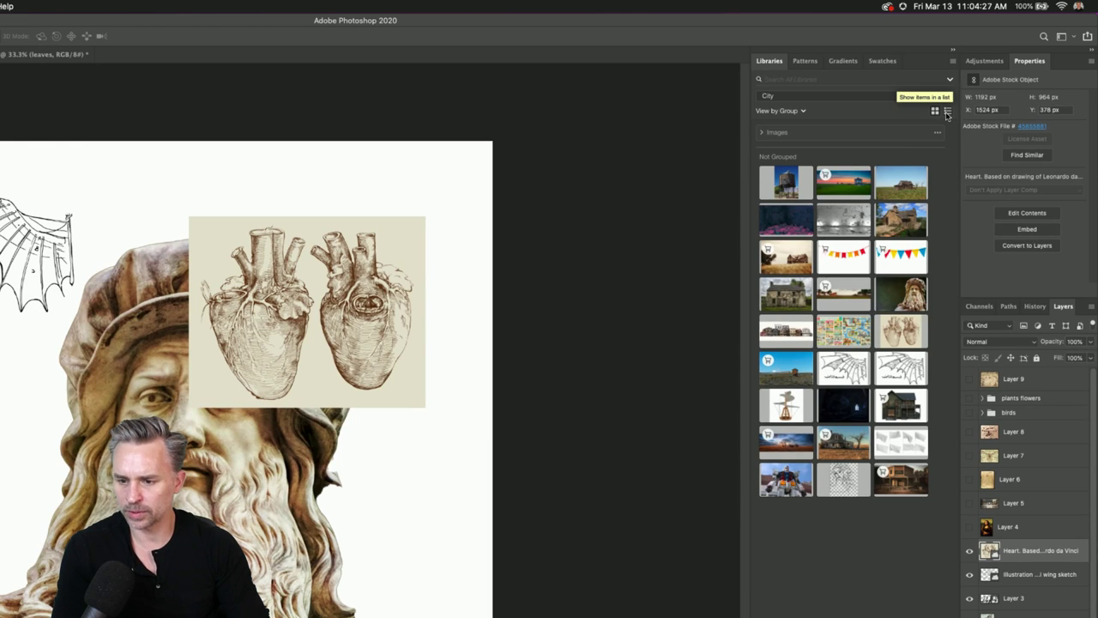
pyautogui.click(947, 112)
pyautogui.scroll(-2, 850, 296)
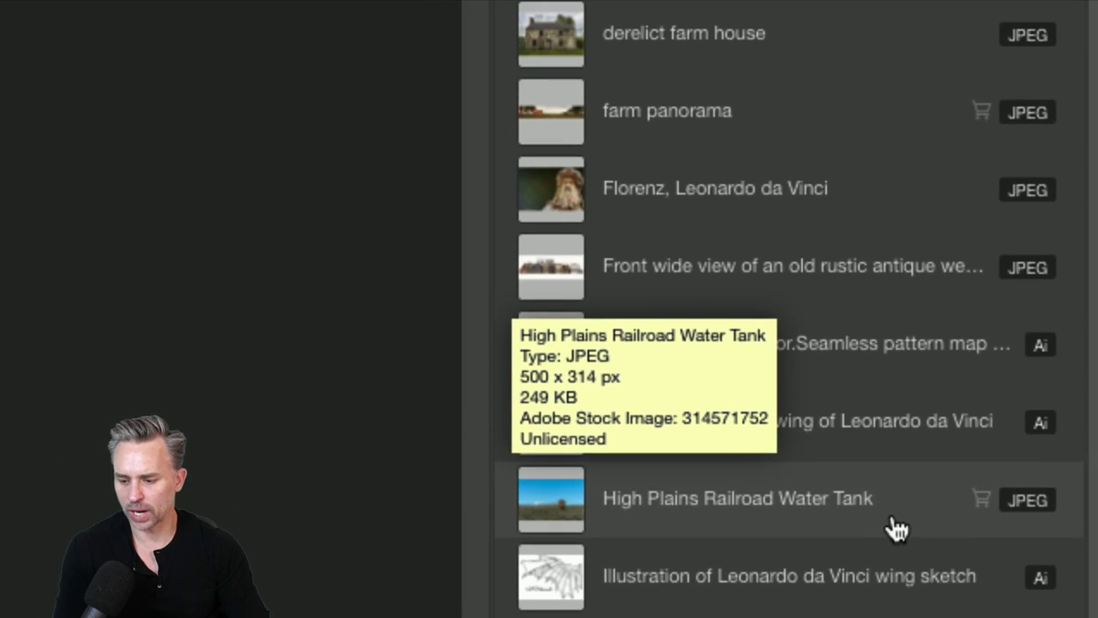
pyautogui.moveTo(926, 428)
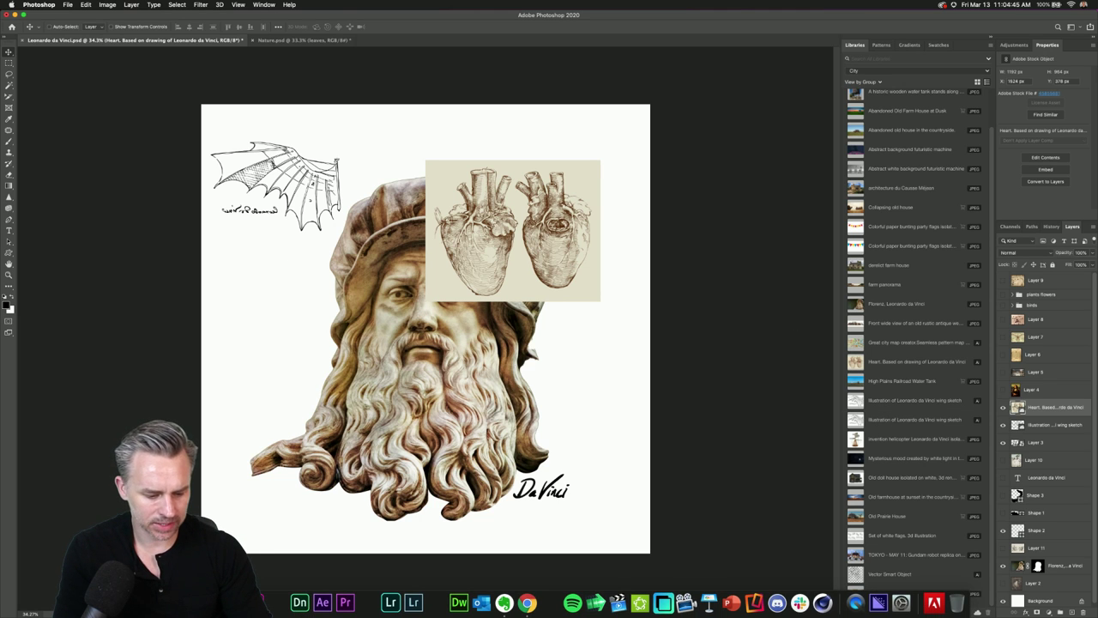
# In Illustrator, ungroup the heart artwork and delete the beige background rectangle.
pyautogui.click(367, 603)
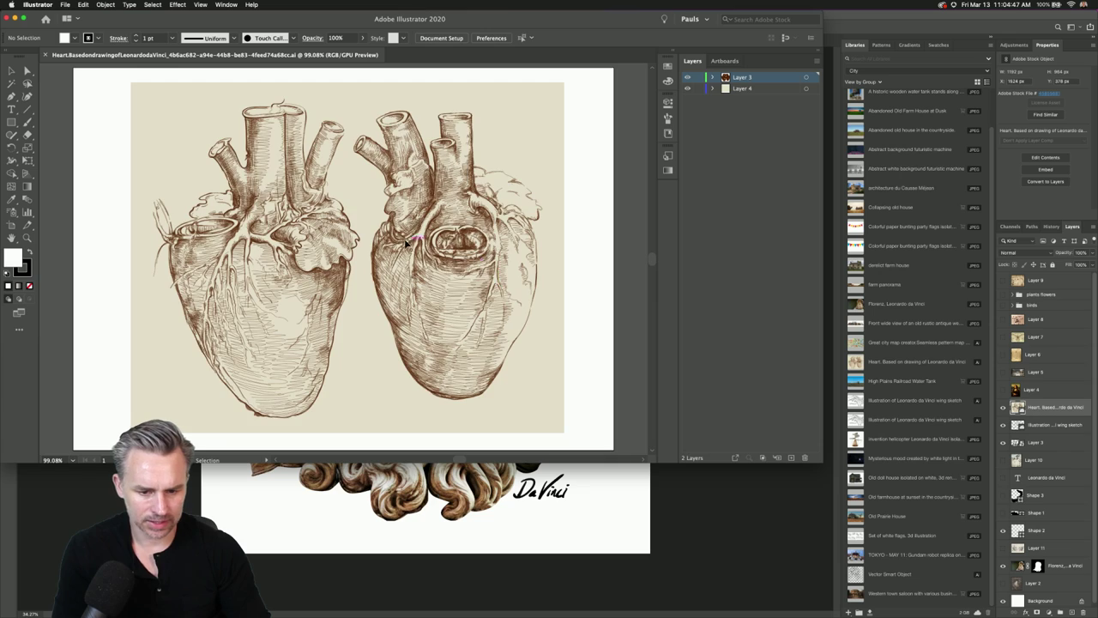
pyautogui.click(408, 243)
pyautogui.moveTo(171, 151); pyautogui.dragTo(183, 249)
pyautogui.moveTo(250, 151); pyautogui.dragTo(237, 175)
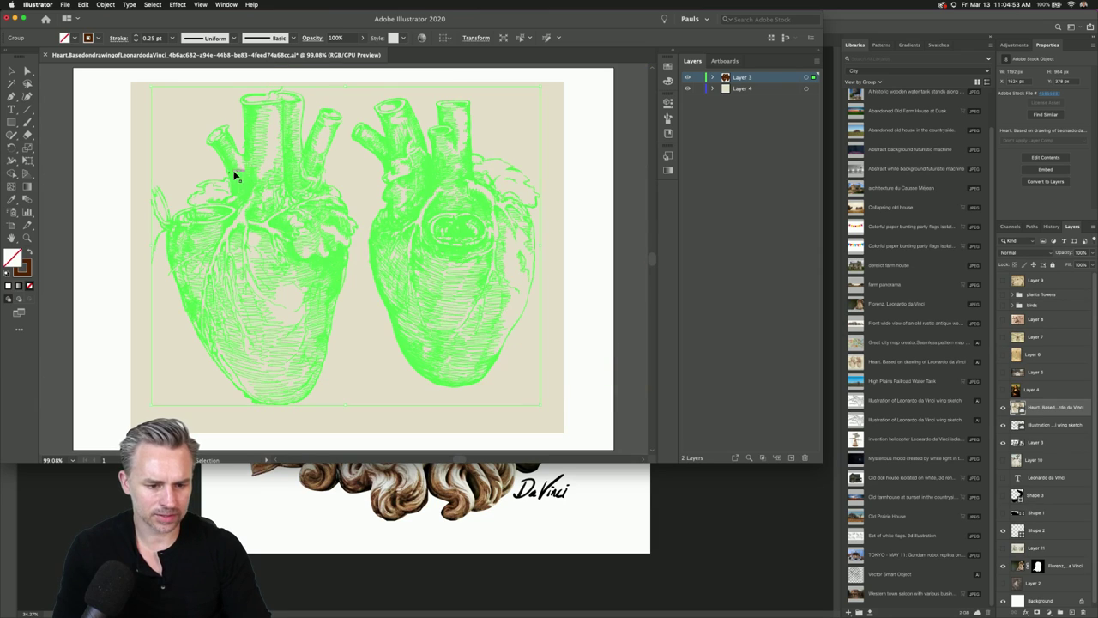
pyautogui.rightClick(238, 170)
pyautogui.click(256, 242)
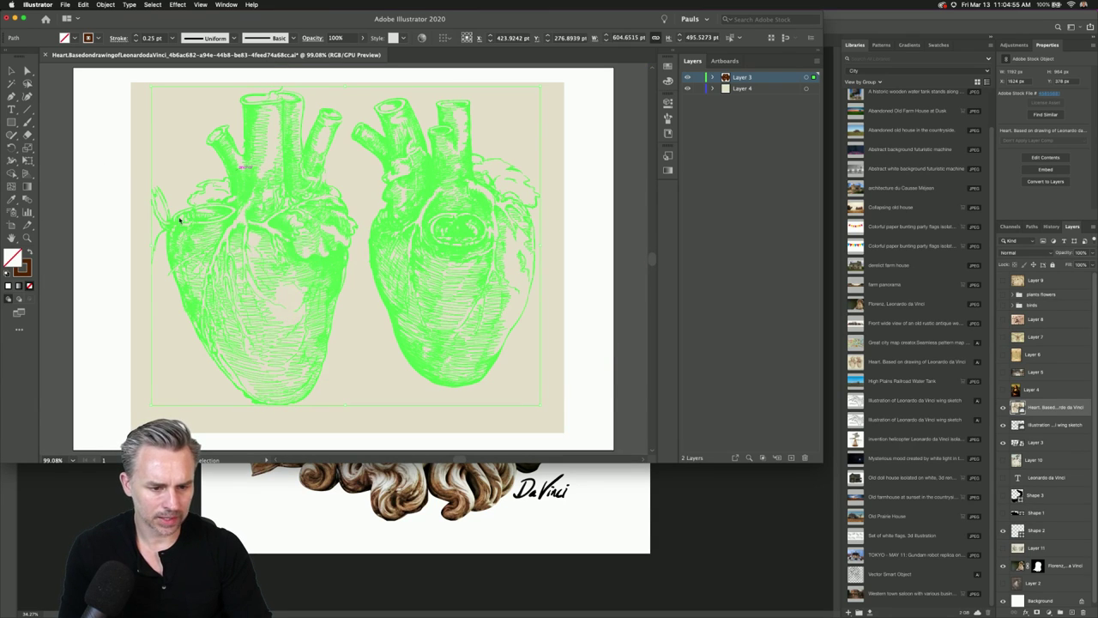
pyautogui.click(98, 128)
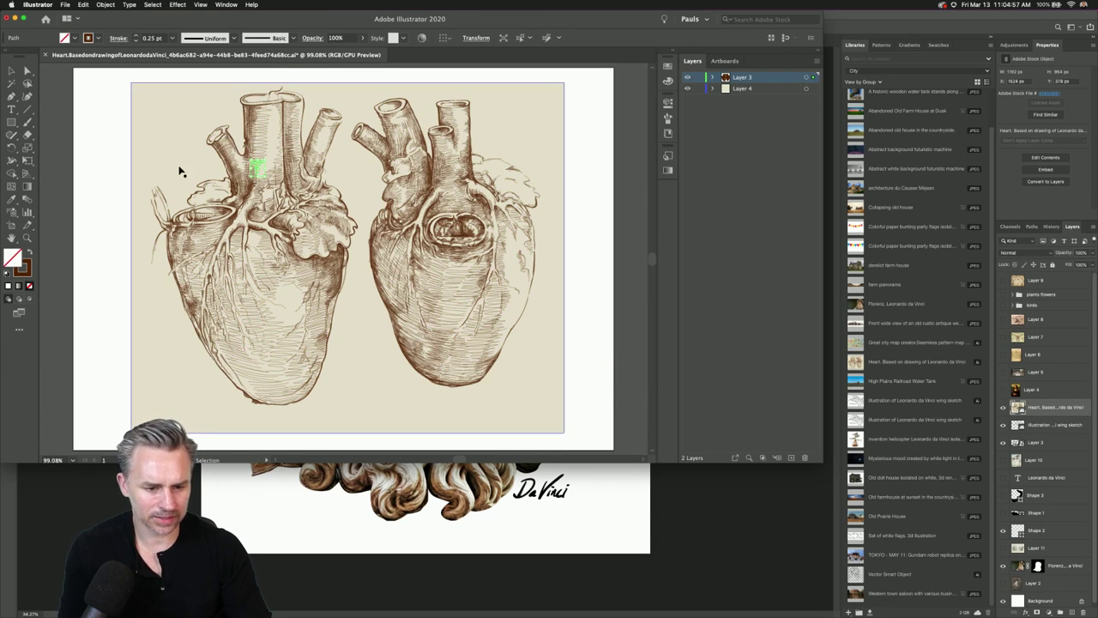
pyautogui.click(133, 121)
pyautogui.press('Delete')
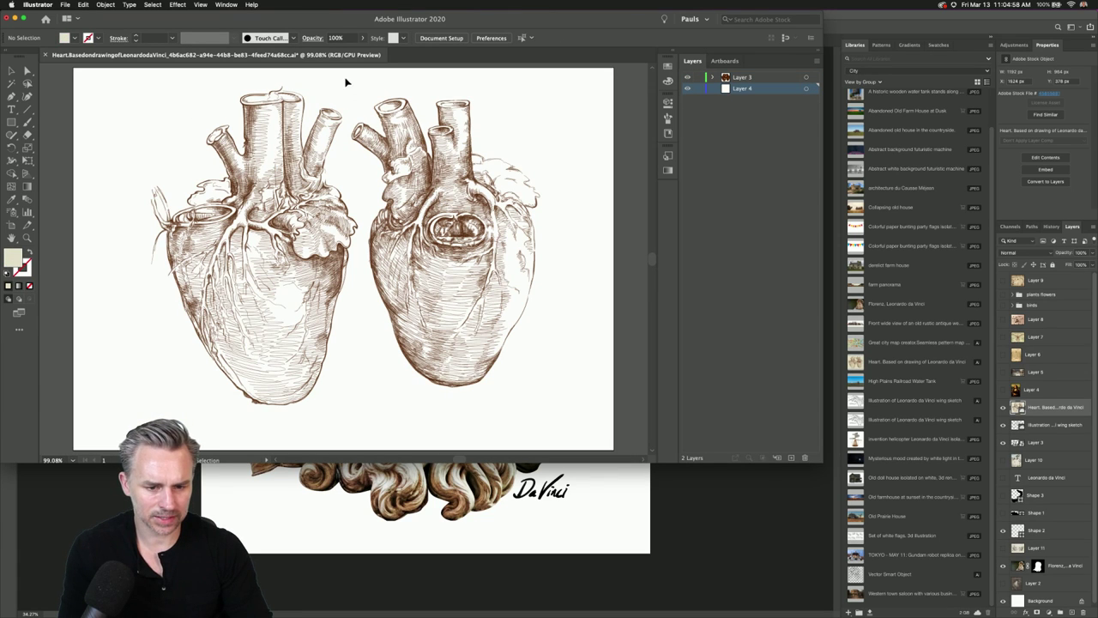
# Try selecting the right heart with the lasso and selection tools, then deselect it.
pyautogui.scroll(-1, 515, 343)
pyautogui.click(385, 189)
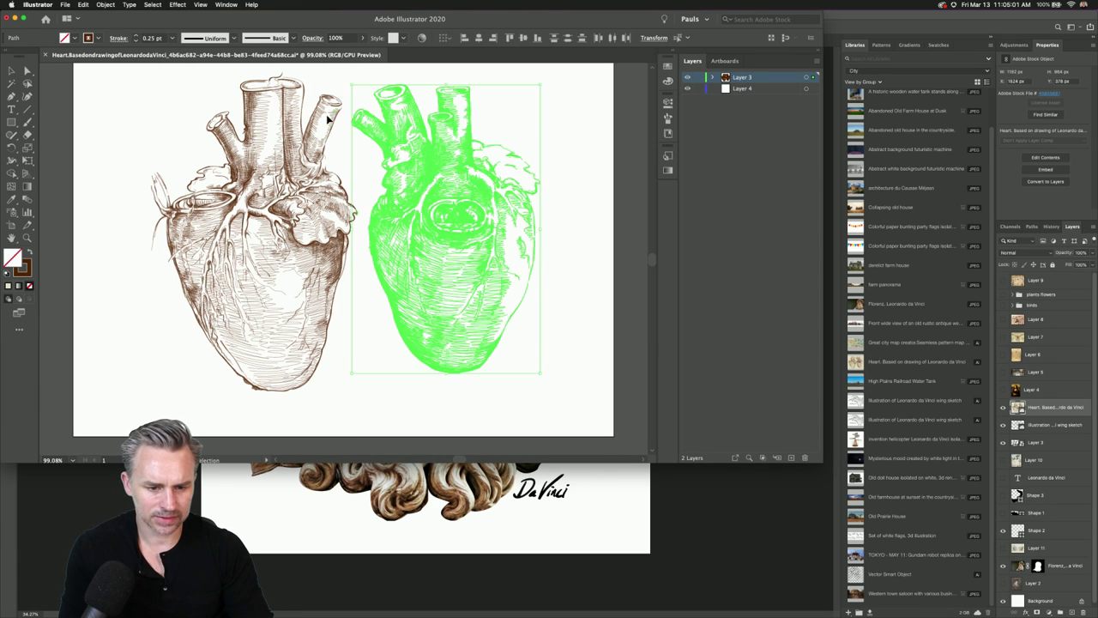
pyautogui.click(363, 148)
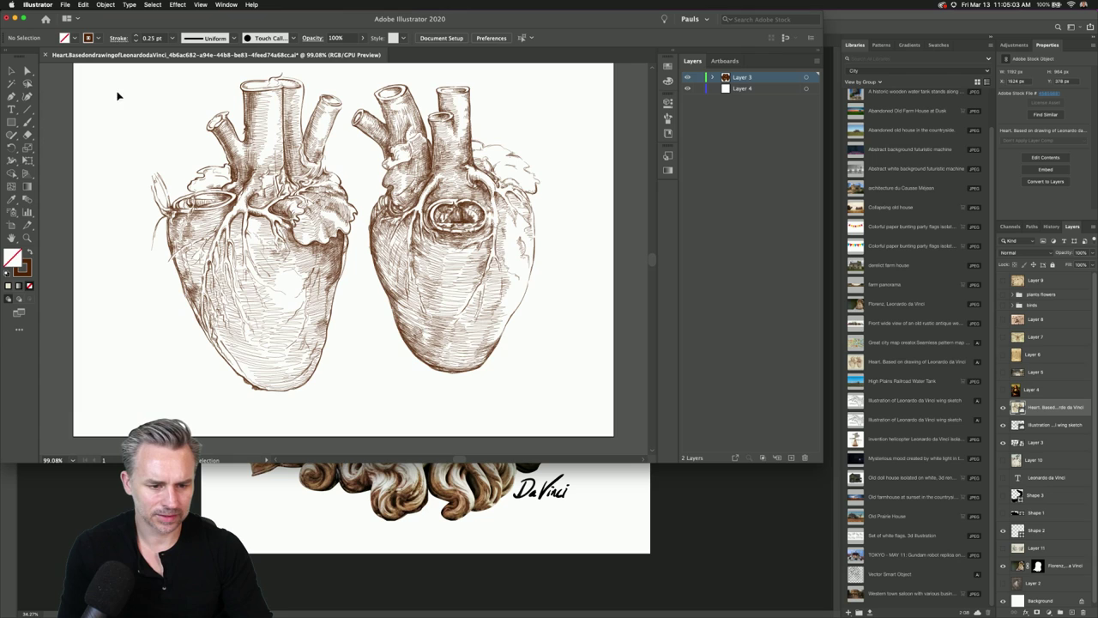
pyautogui.moveTo(134, 110); pyautogui.dragTo(149, 152)
pyautogui.scroll(-2, 159, 139)
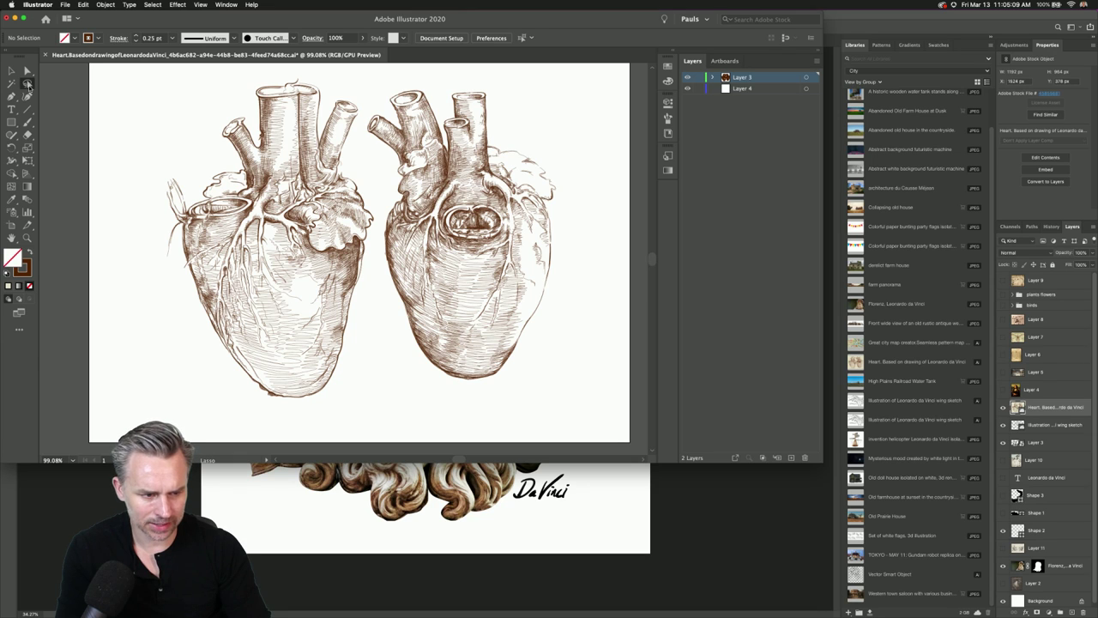
pyautogui.moveTo(369, 113)
pyautogui.mouseDown()
pyautogui.moveTo(385, 88)
pyautogui.moveTo(448, 74)
pyautogui.moveTo(562, 104)
pyautogui.moveTo(591, 285)
pyautogui.moveTo(570, 373)
pyautogui.moveTo(532, 414)
pyautogui.moveTo(477, 415)
pyautogui.moveTo(408, 395)
pyautogui.moveTo(389, 364)
pyautogui.moveTo(383, 211)
pyautogui.mouseUp()
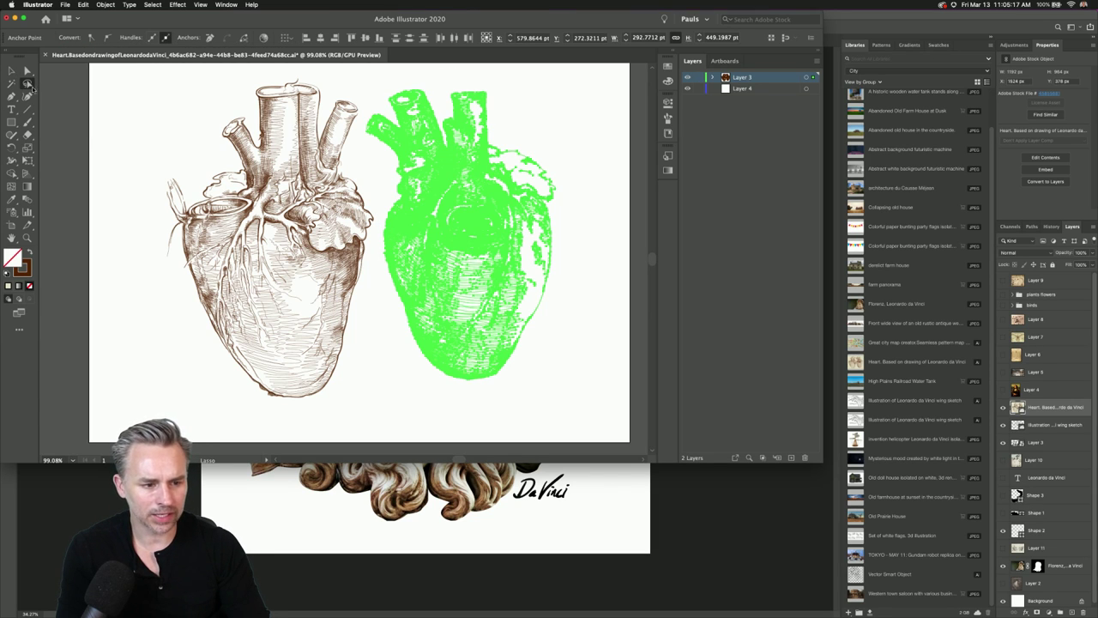
pyautogui.click(10, 71)
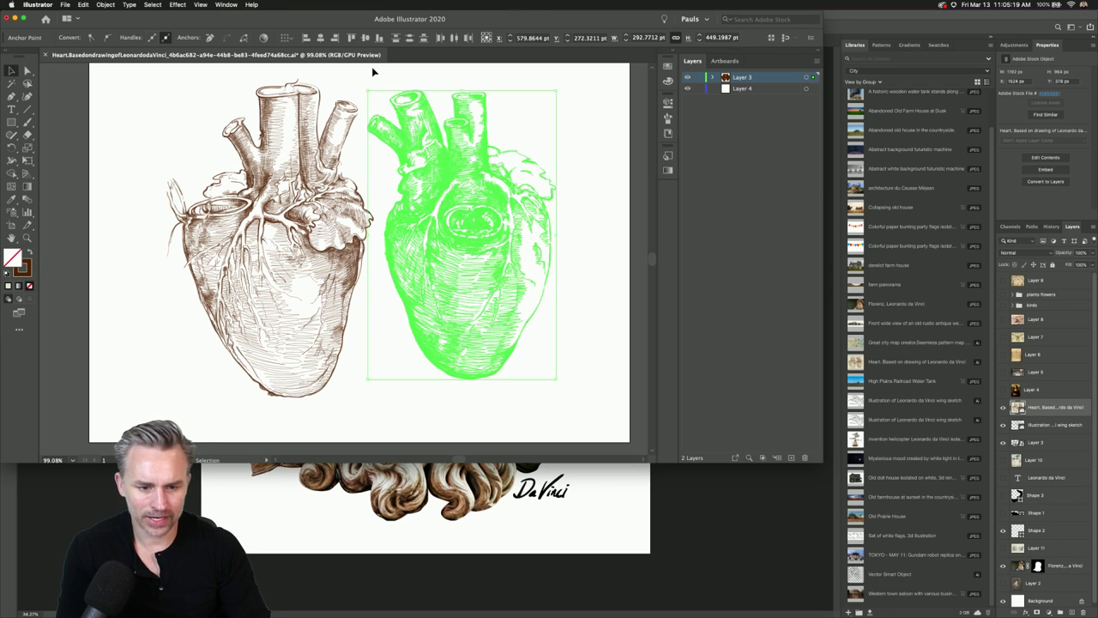
pyautogui.moveTo(373, 72); pyautogui.dragTo(594, 386)
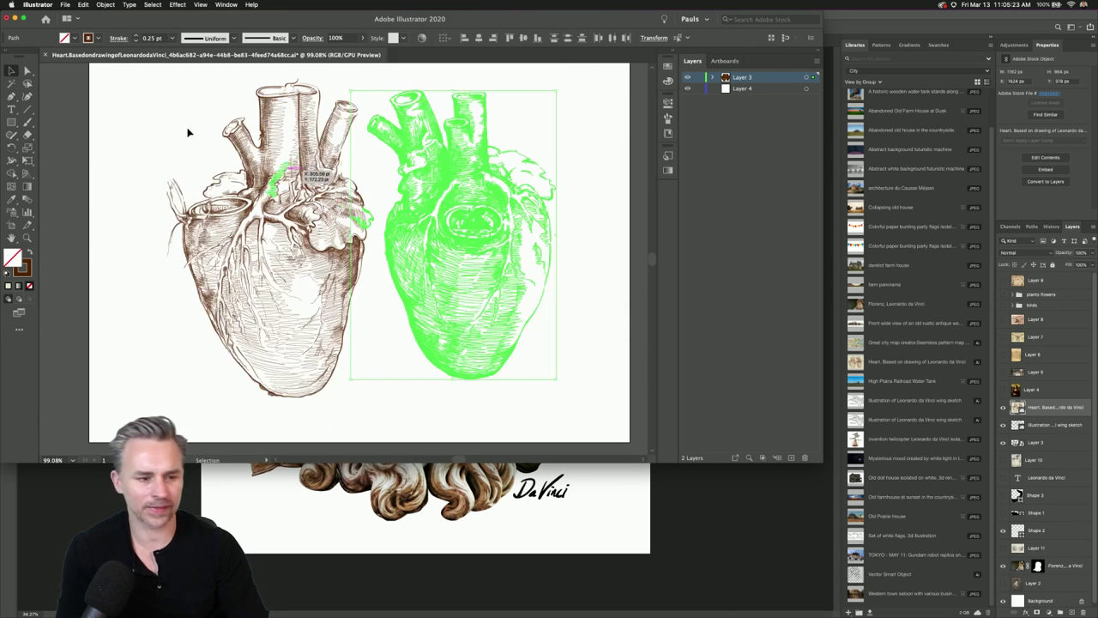
pyautogui.click(85, 121)
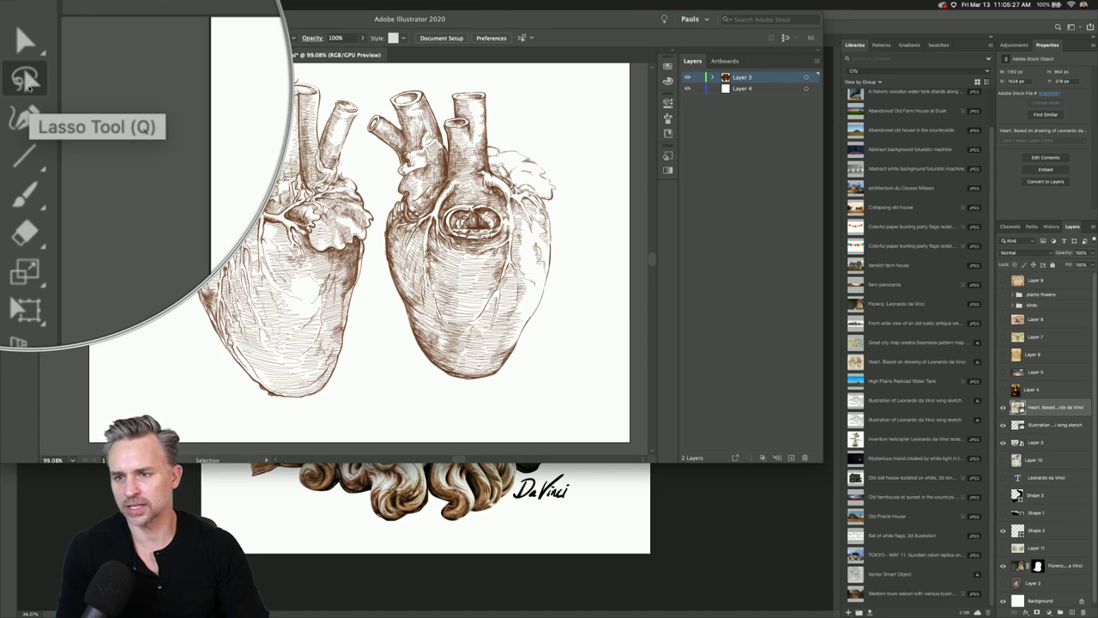
# Lasso-select the left heart and return to Photoshop.
pyautogui.click(28, 86)
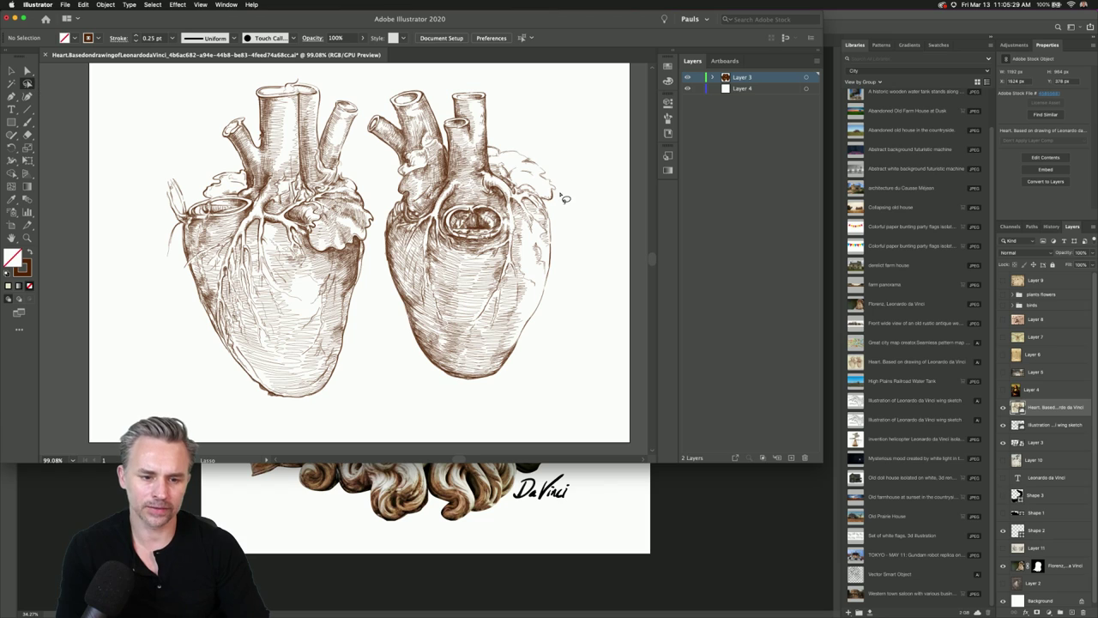
pyautogui.moveTo(364, 156)
pyautogui.mouseDown()
pyautogui.moveTo(384, 85)
pyautogui.moveTo(508, 81)
pyautogui.moveTo(580, 177)
pyautogui.moveTo(595, 274)
pyautogui.moveTo(572, 360)
pyautogui.moveTo(479, 400)
pyautogui.moveTo(376, 359)
pyautogui.moveTo(365, 160)
pyautogui.mouseUp()
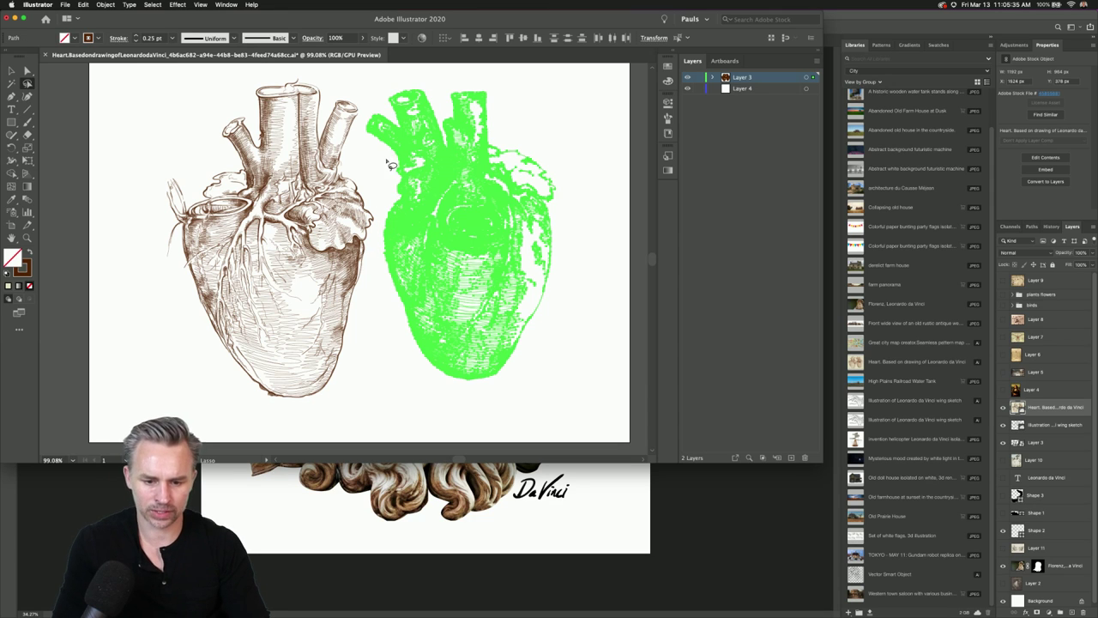
pyautogui.moveTo(152, 147)
pyautogui.mouseDown()
pyautogui.moveTo(297, 77)
pyautogui.moveTo(361, 134)
pyautogui.moveTo(358, 181)
pyautogui.moveTo(377, 267)
pyautogui.moveTo(364, 397)
pyautogui.moveTo(340, 436)
pyautogui.moveTo(276, 463)
pyautogui.moveTo(160, 401)
pyautogui.moveTo(141, 343)
pyautogui.moveTo(131, 213)
pyautogui.moveTo(147, 176)
pyautogui.mouseUp()
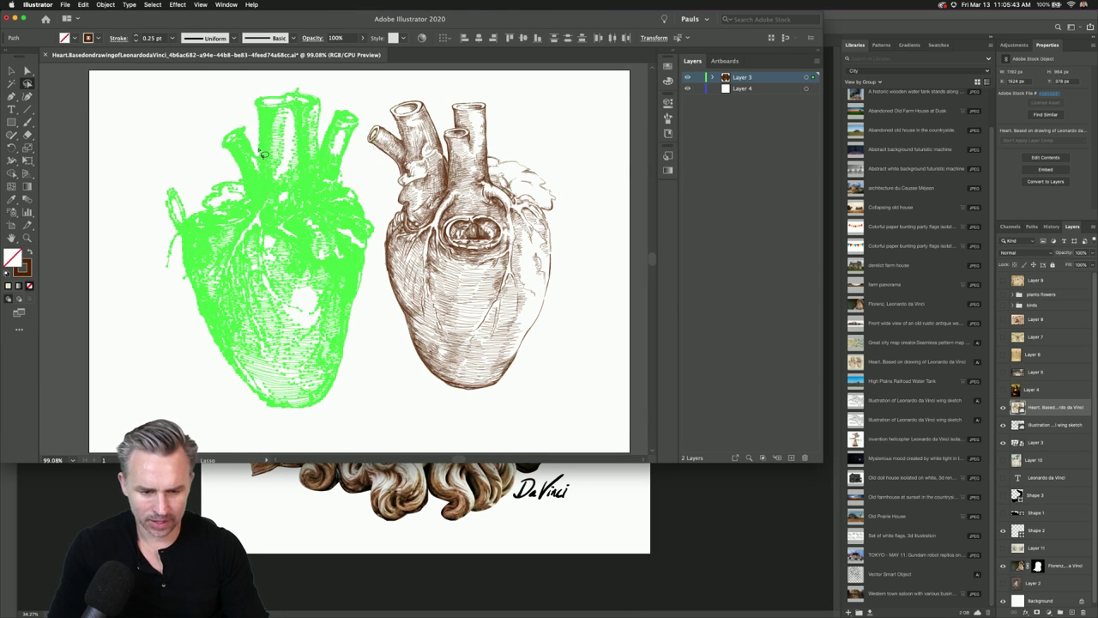
pyautogui.click(861, 24)
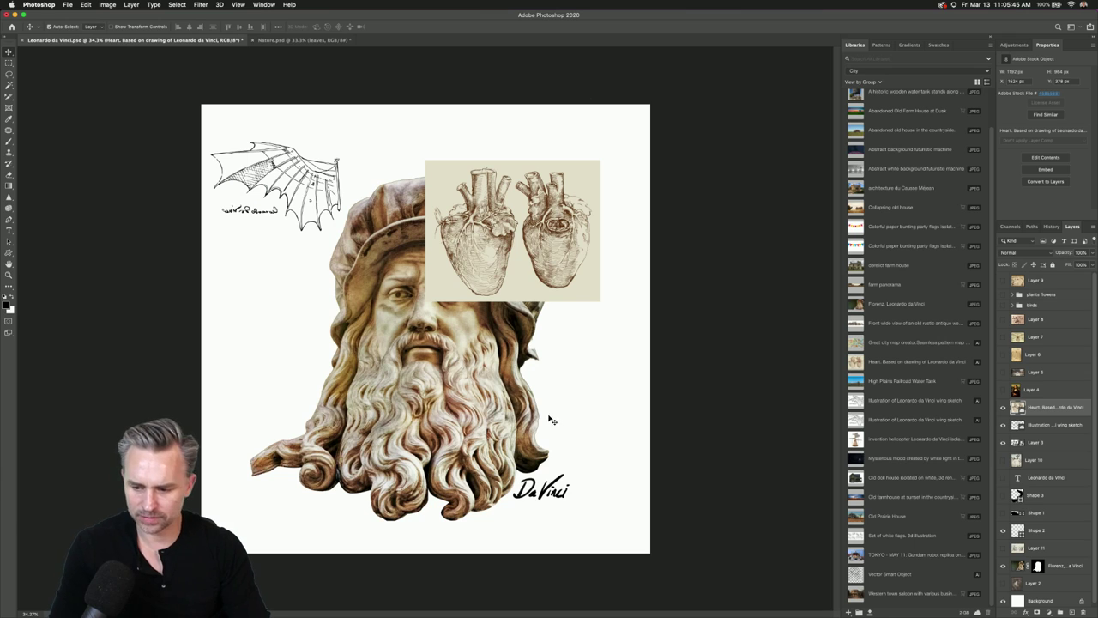
# Paste the heart as a Smart Object, then place it small beside the face below the wing sketch.
pyautogui.press('super+v')
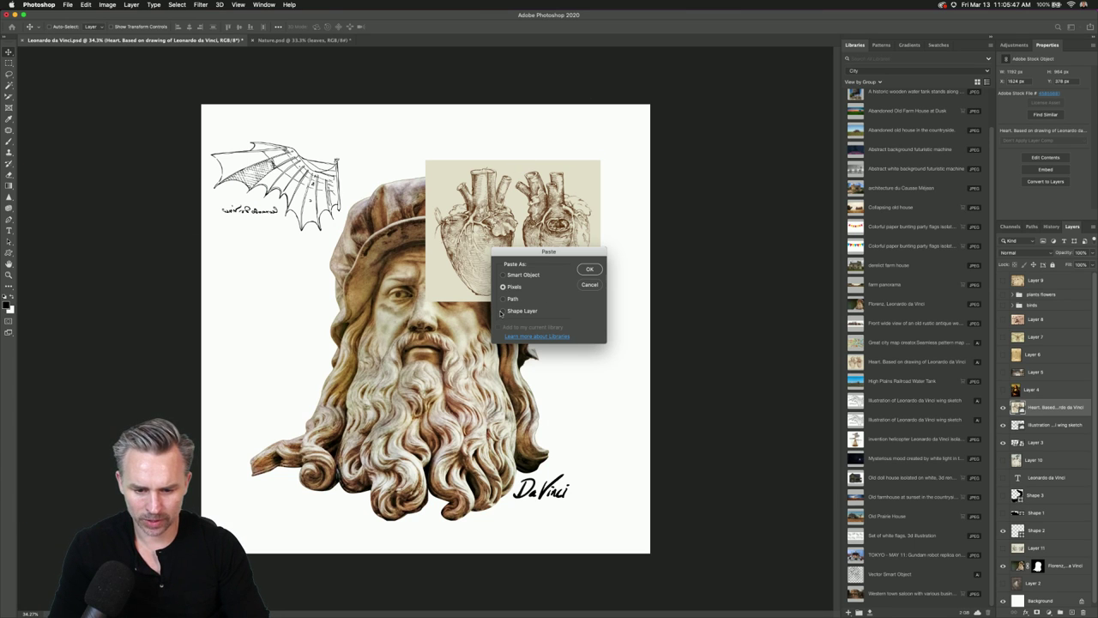
pyautogui.click(503, 275)
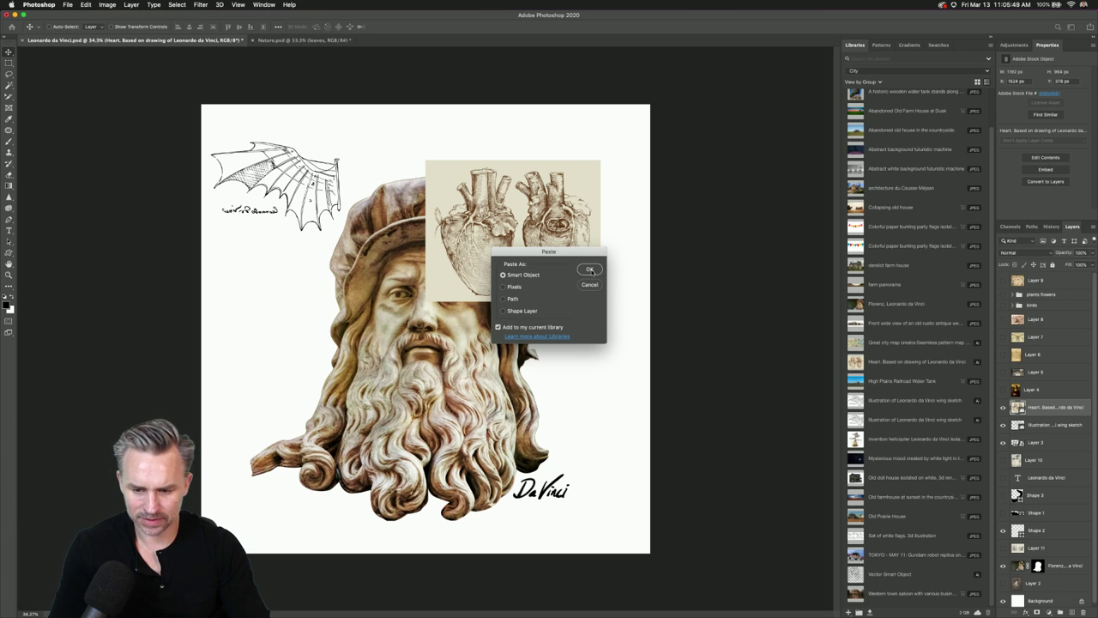
pyautogui.click(591, 270)
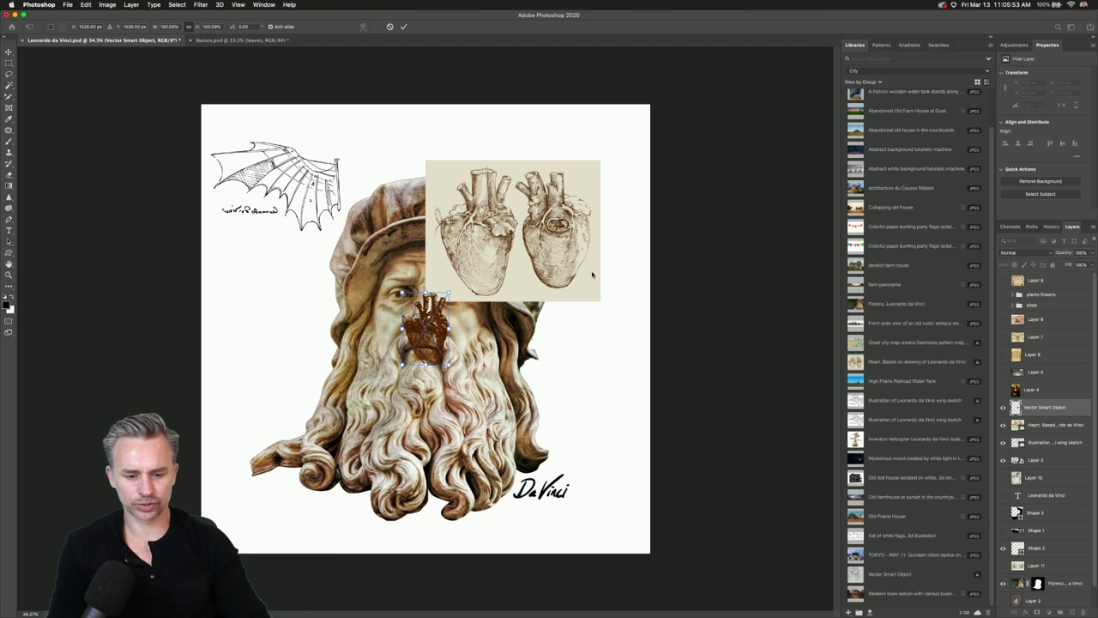
pyautogui.moveTo(398, 295); pyautogui.dragTo(328, 114)
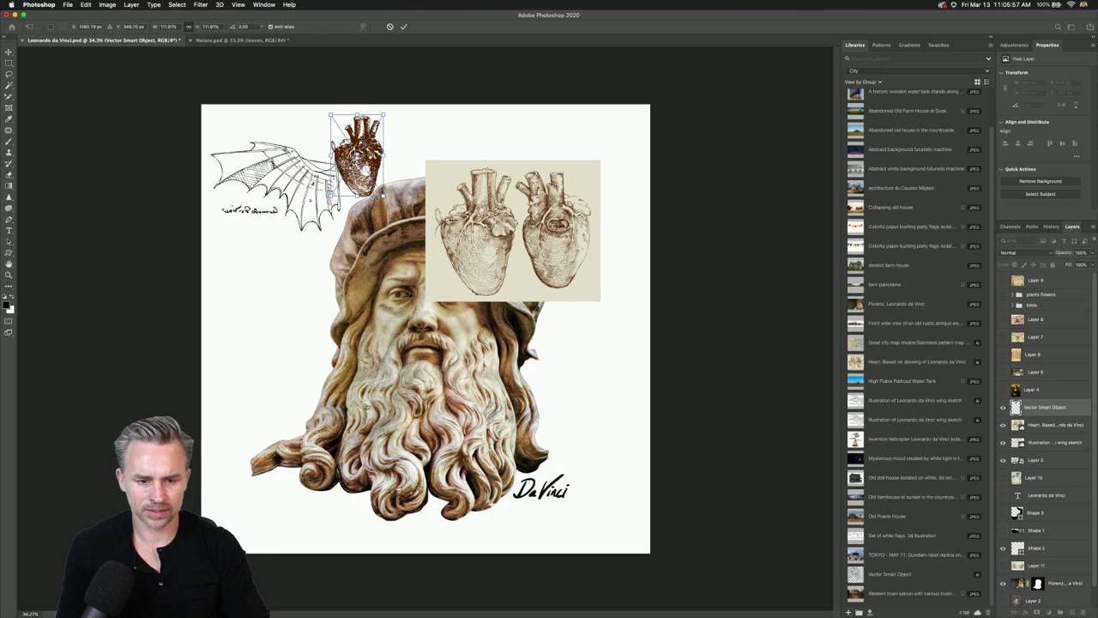
pyautogui.press('Return')
pyautogui.moveTo(355, 158); pyautogui.dragTo(291, 297)
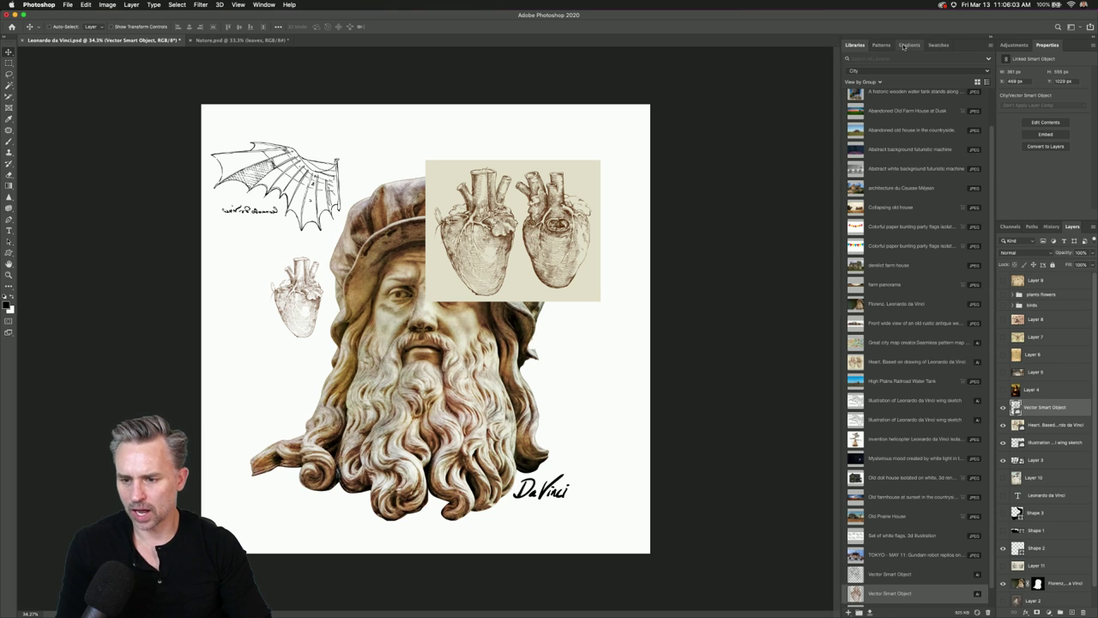
# Move the small heart aside and delete the three-hearts Heart layer.
pyautogui.click(941, 44)
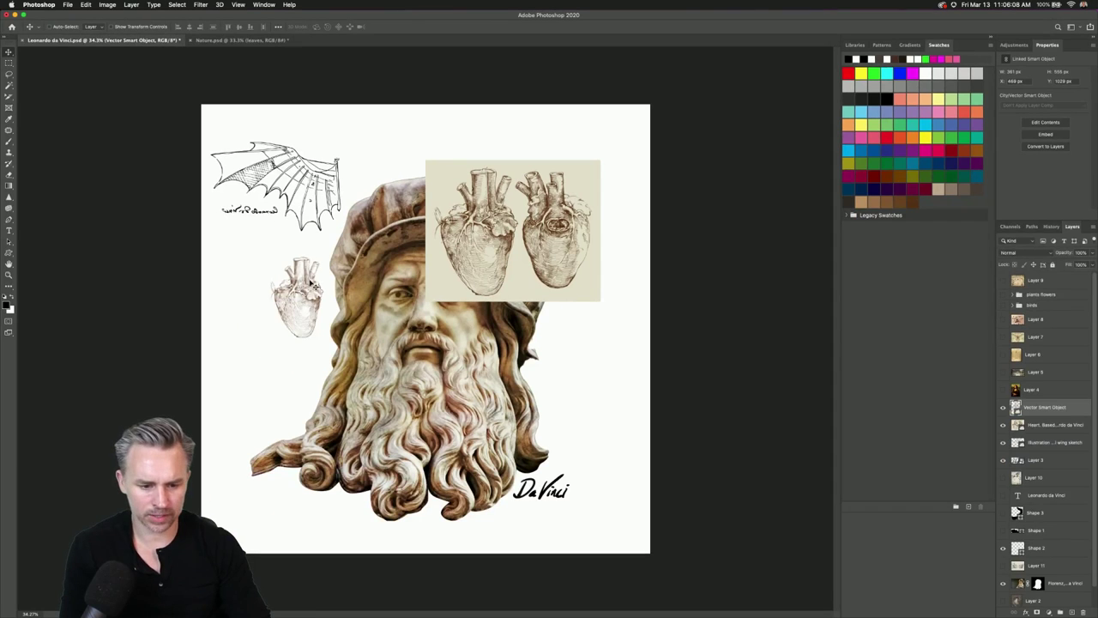
pyautogui.moveTo(312, 285)
pyautogui.mouseDown()
pyautogui.moveTo(595, 136)
pyautogui.moveTo(618, 176)
pyautogui.mouseUp()
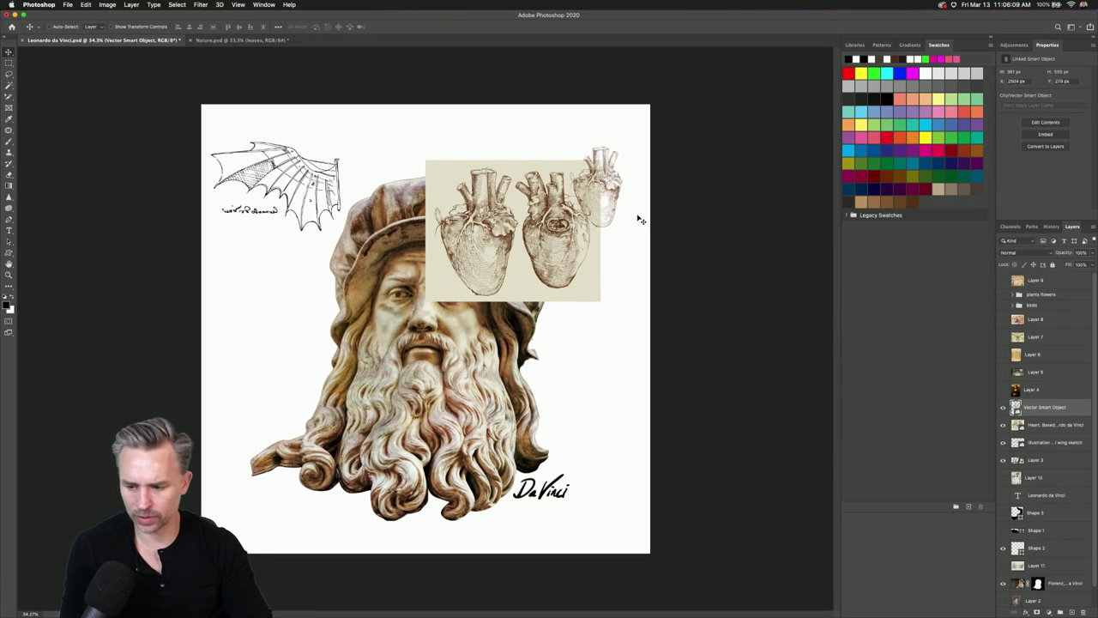
pyautogui.click(1040, 426)
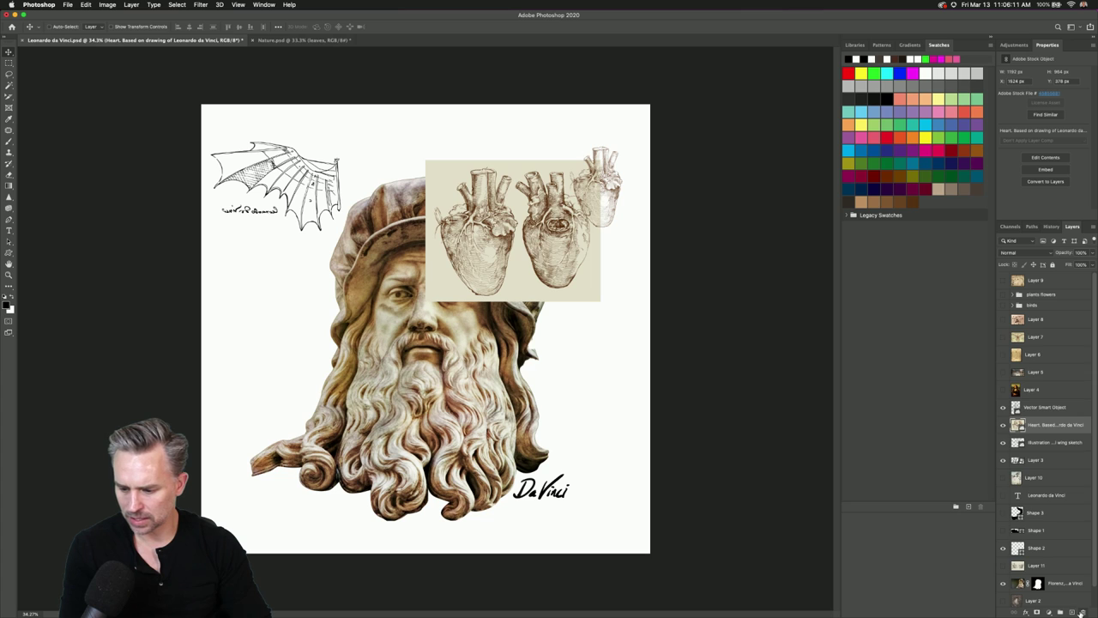
pyautogui.click(1081, 613)
# Zoom in to 66.7%, then select the Vector Smart Object and wing sketch layers.
pyautogui.press('super+equal')
pyautogui.press('super+equal')
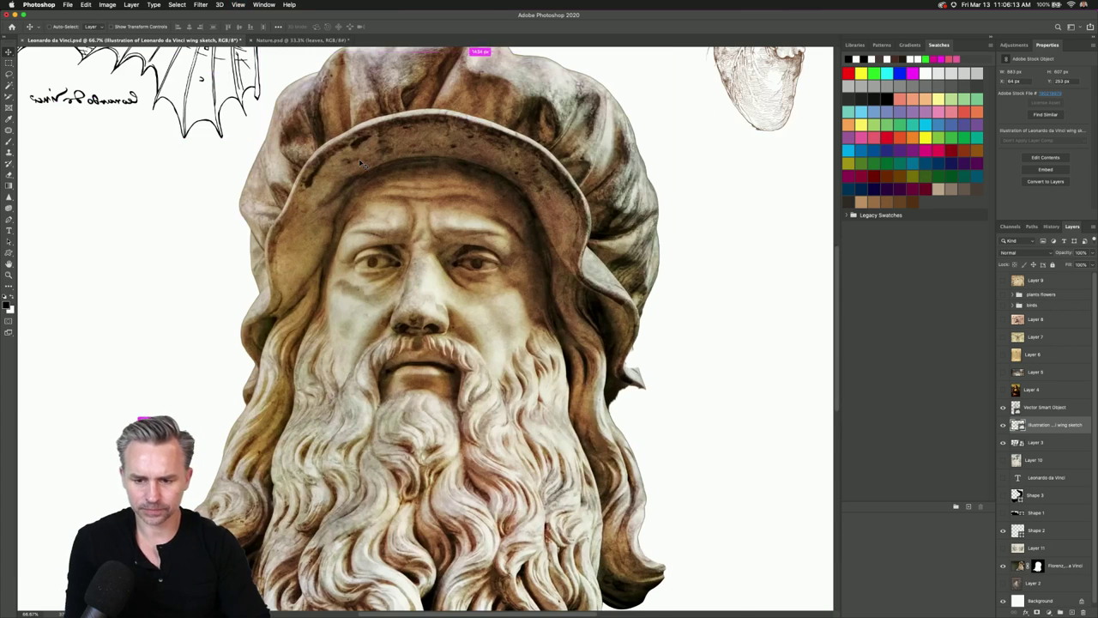
pyautogui.scroll(5, 360, 163)
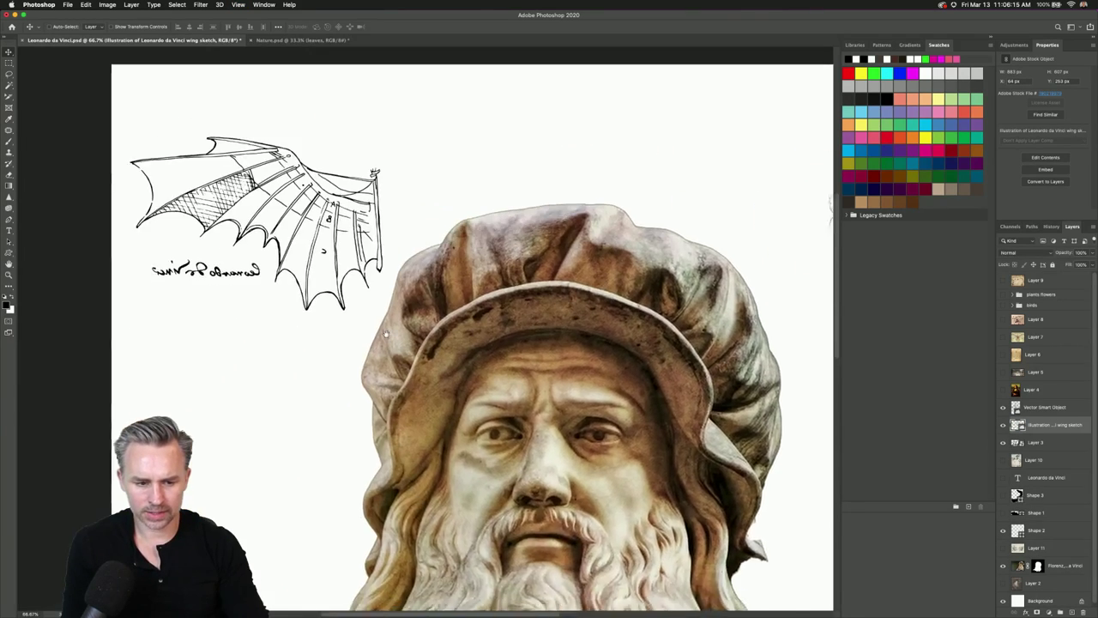
pyautogui.hscroll(5, 385, 334)
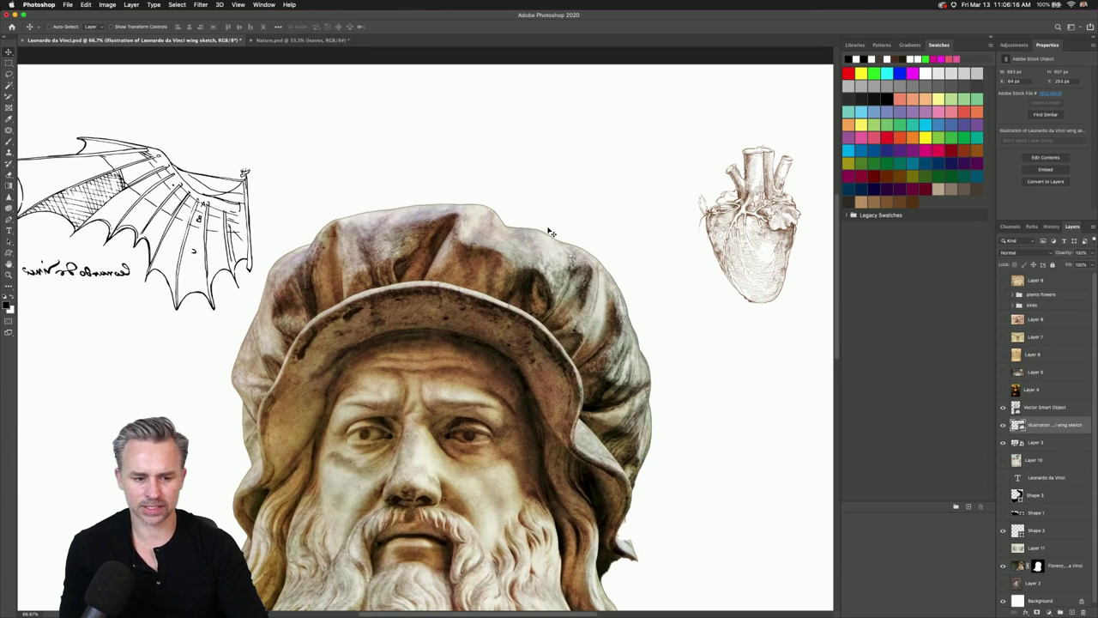
pyautogui.hscroll(-5, 550, 231)
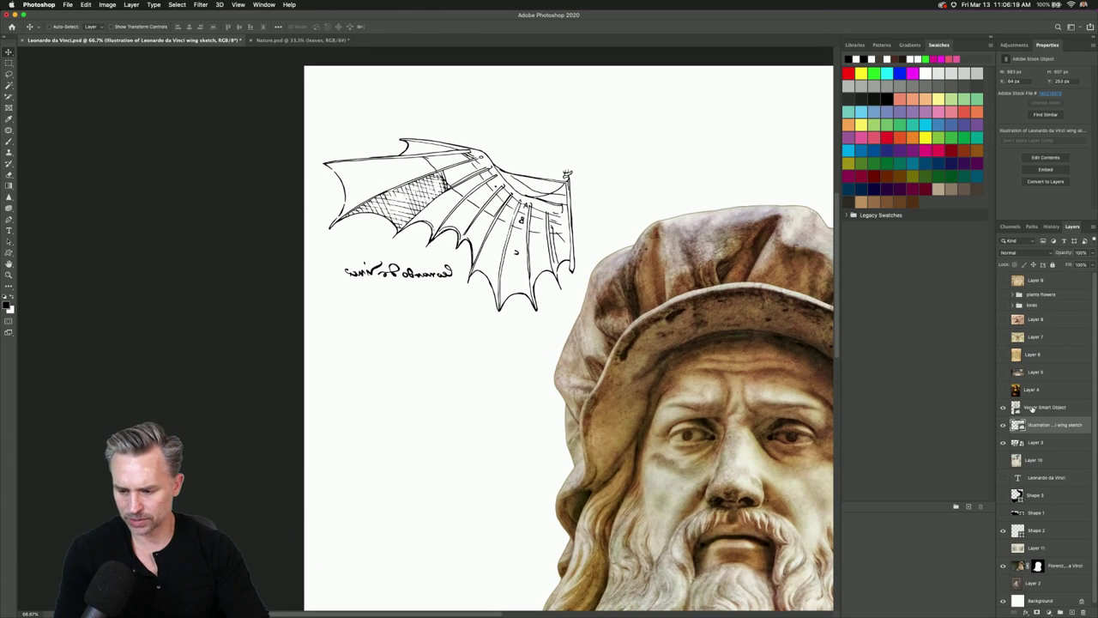
pyautogui.click(1033, 409)
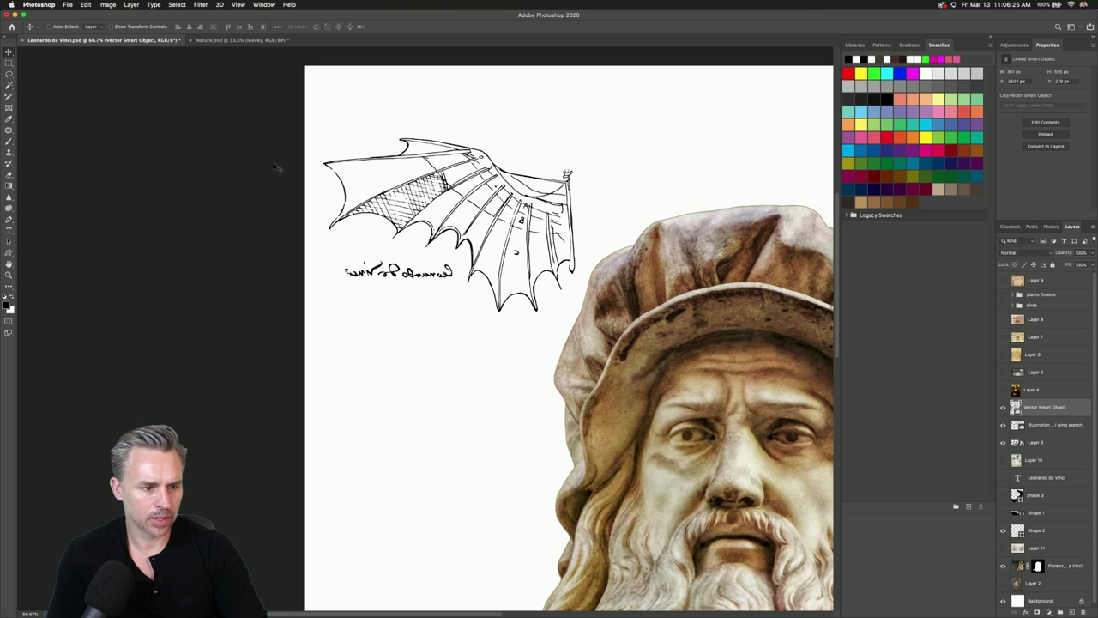
pyautogui.press('super')
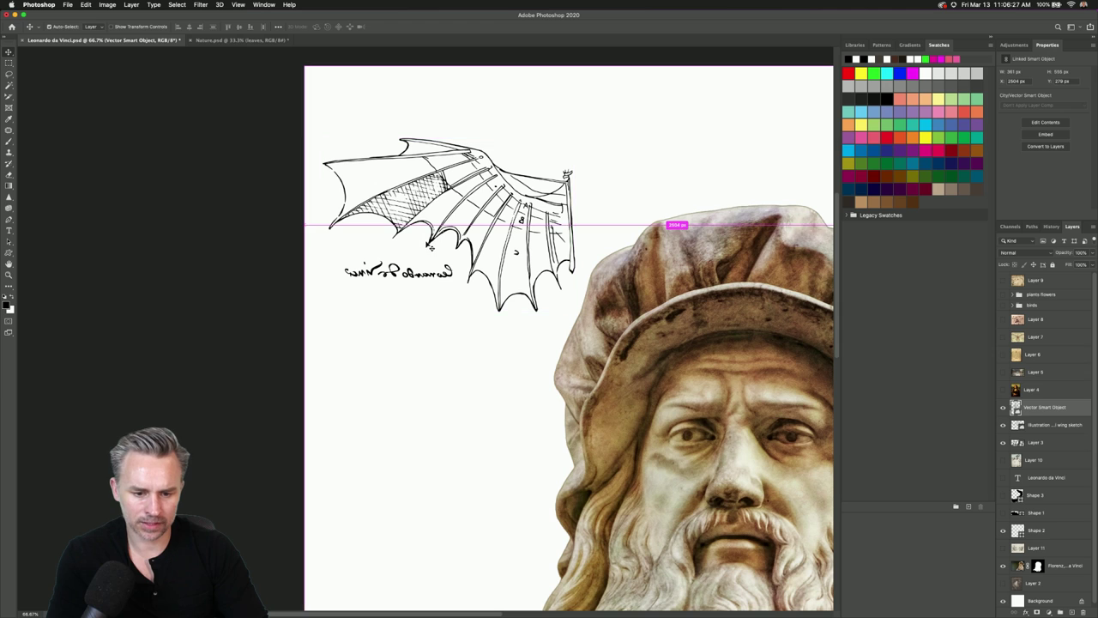
pyautogui.keyDown('super'); pyautogui.click(431, 247); pyautogui.keyUp('super')
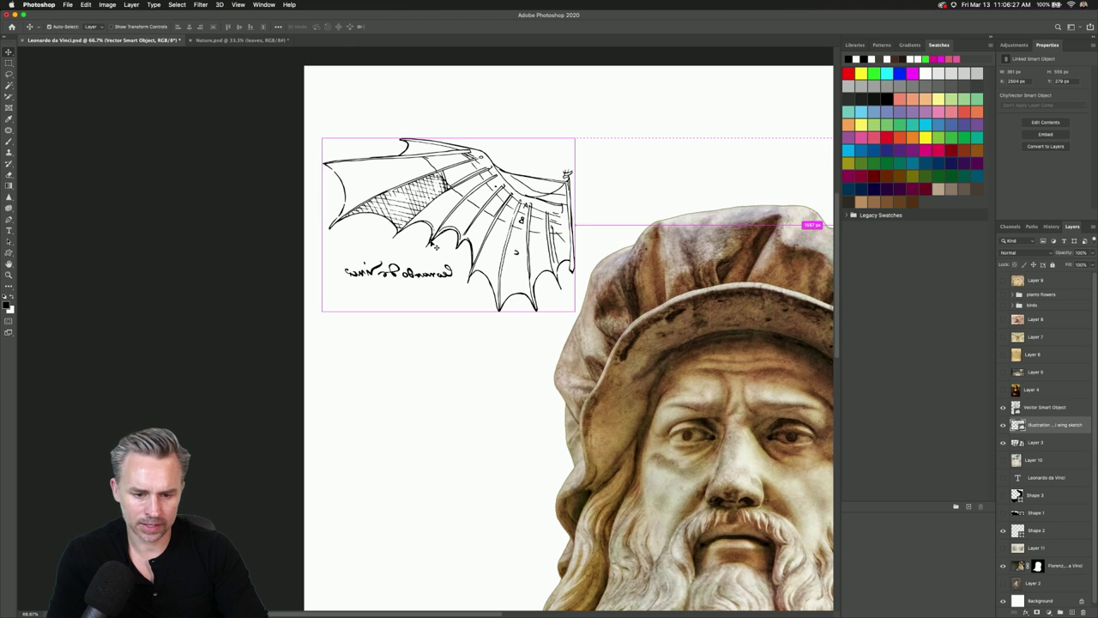
# Toggle the wing sketch's visibility and solo view on and off to compare it with the collage.
pyautogui.click(1002, 426)
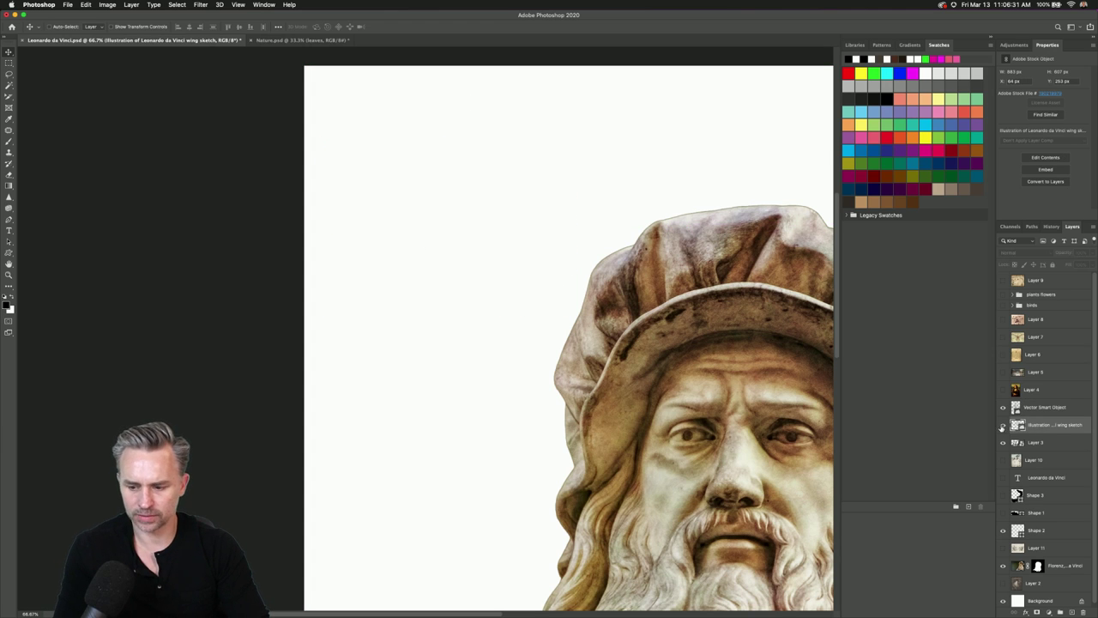
pyautogui.click(1002, 426)
pyautogui.keyDown('alt'); pyautogui.click(1002, 425); pyautogui.keyUp('alt')
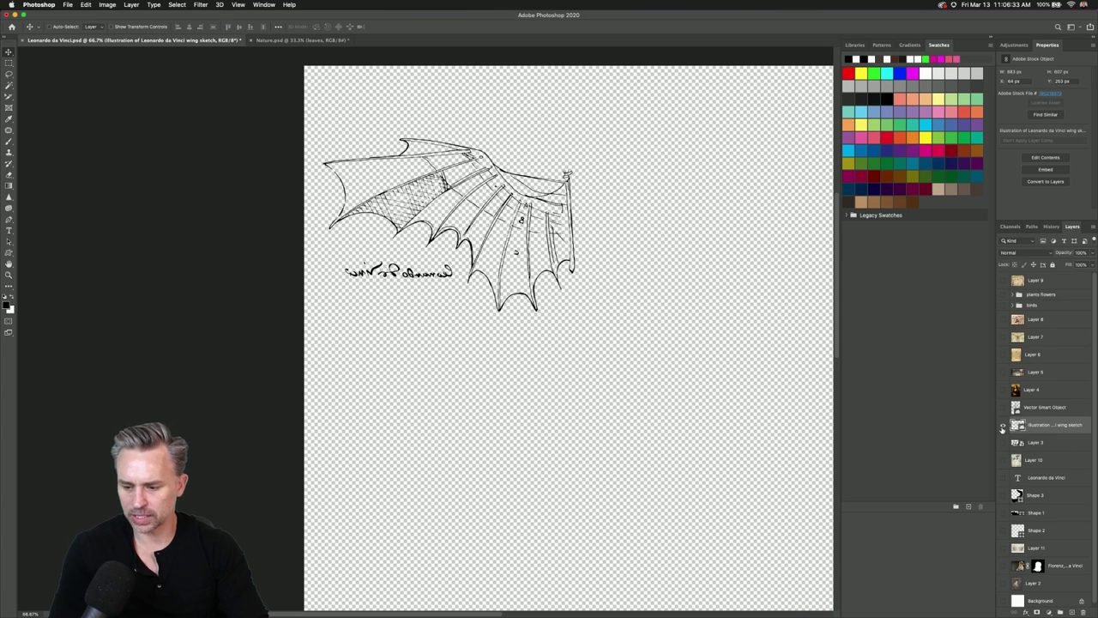
pyautogui.keyDown('alt'); pyautogui.click(1003, 427); pyautogui.keyUp('alt')
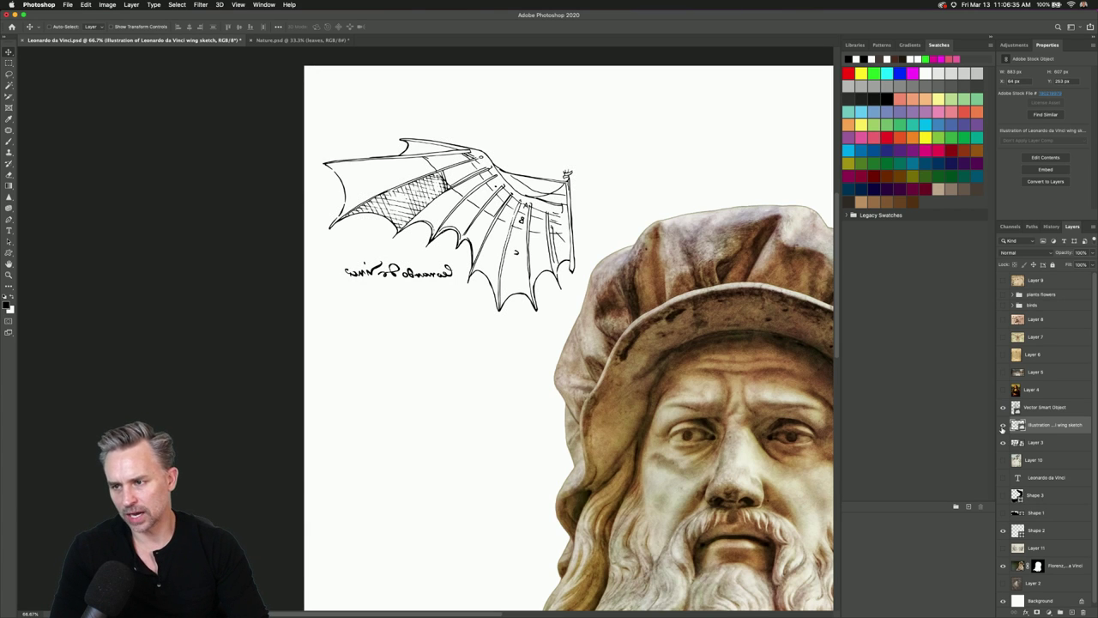
pyautogui.keyDown('alt'); pyautogui.click(1002, 427); pyautogui.keyUp('alt')
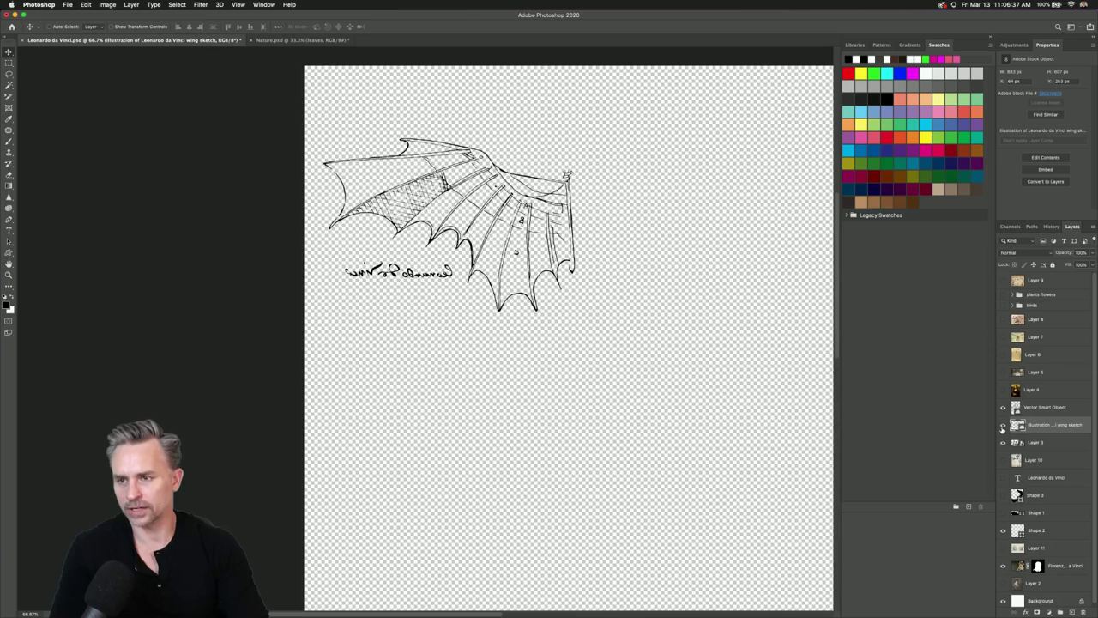
pyautogui.keyDown('alt'); pyautogui.click(1003, 427); pyautogui.keyUp('alt')
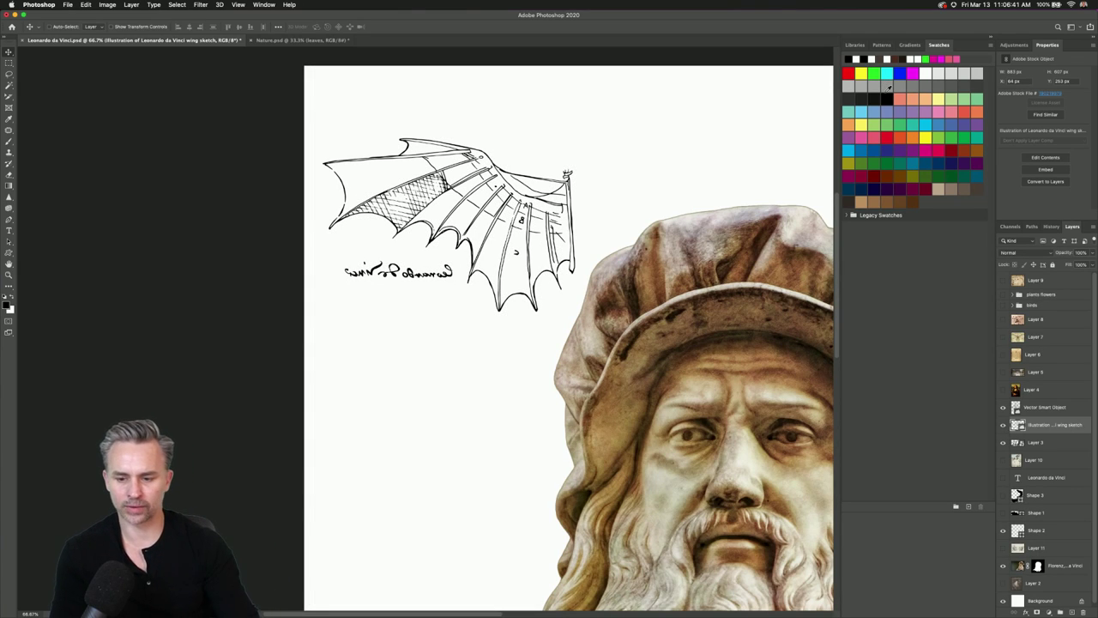
# Drop a Dark Cool Brown colour fill layer directly above the wing sketch, then reselect the wing layer.
pyautogui.hscroll(3, 662, 209)
pyautogui.hscroll(4, 525, 334)
pyautogui.hscroll(-6, 525, 334)
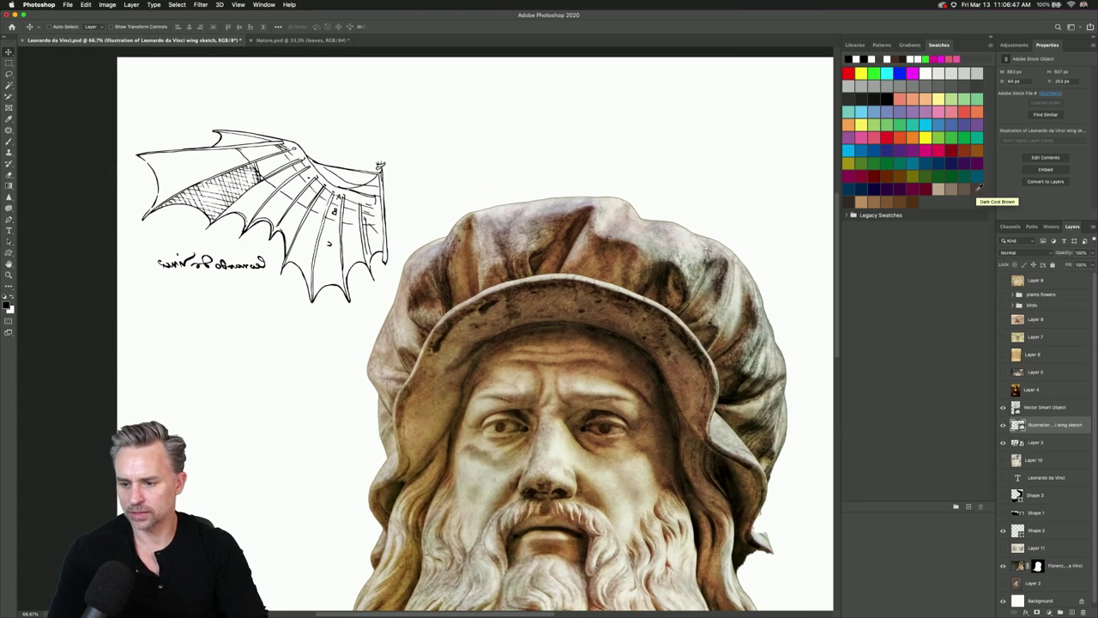
pyautogui.moveTo(1029, 426); pyautogui.dragTo(1029, 427)
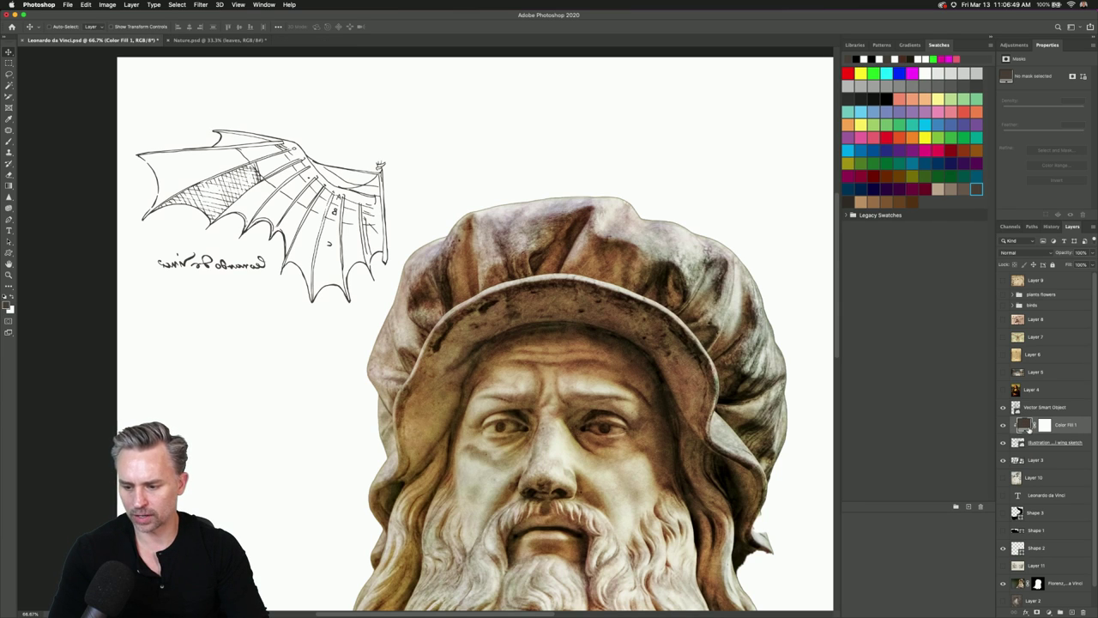
pyautogui.hotkey('ctrl', 'z')
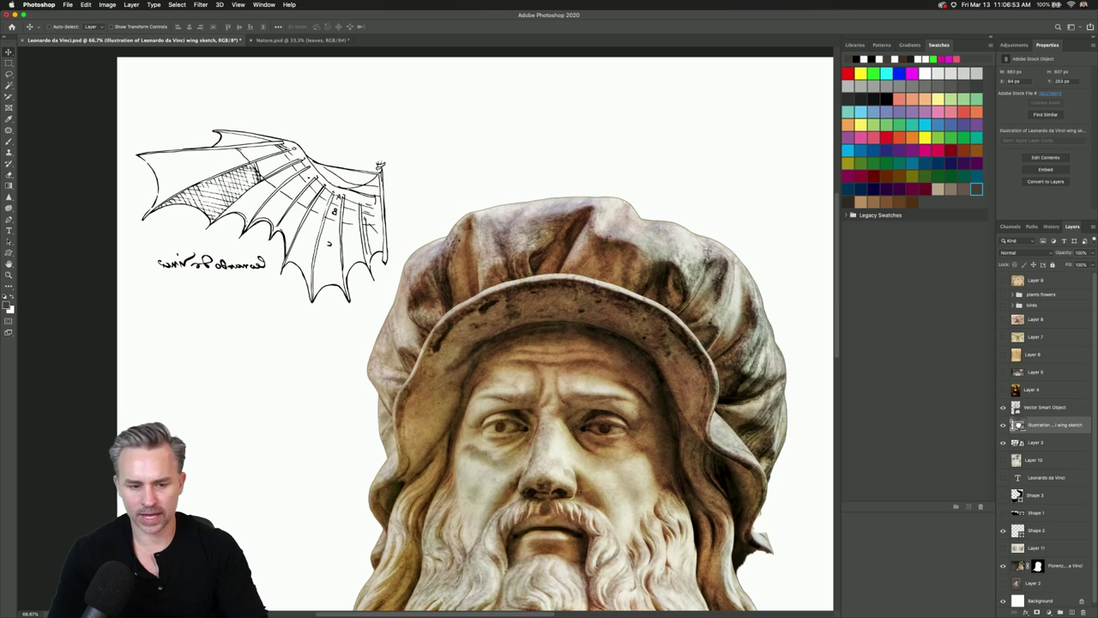
pyautogui.moveTo(1019, 425); pyautogui.dragTo(1019, 427)
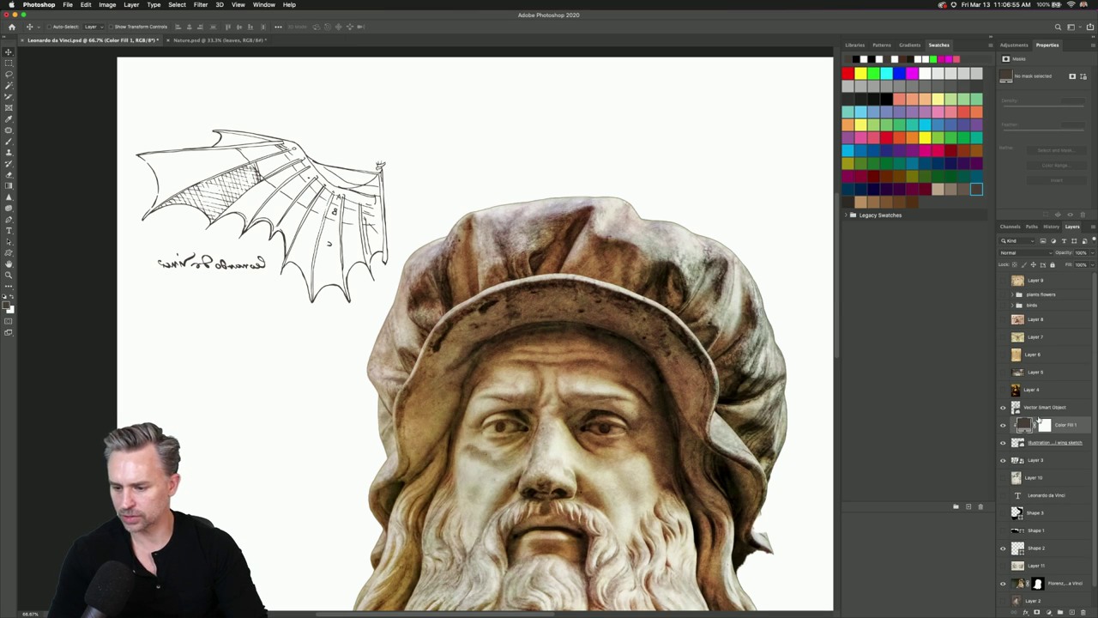
pyautogui.click(1058, 442)
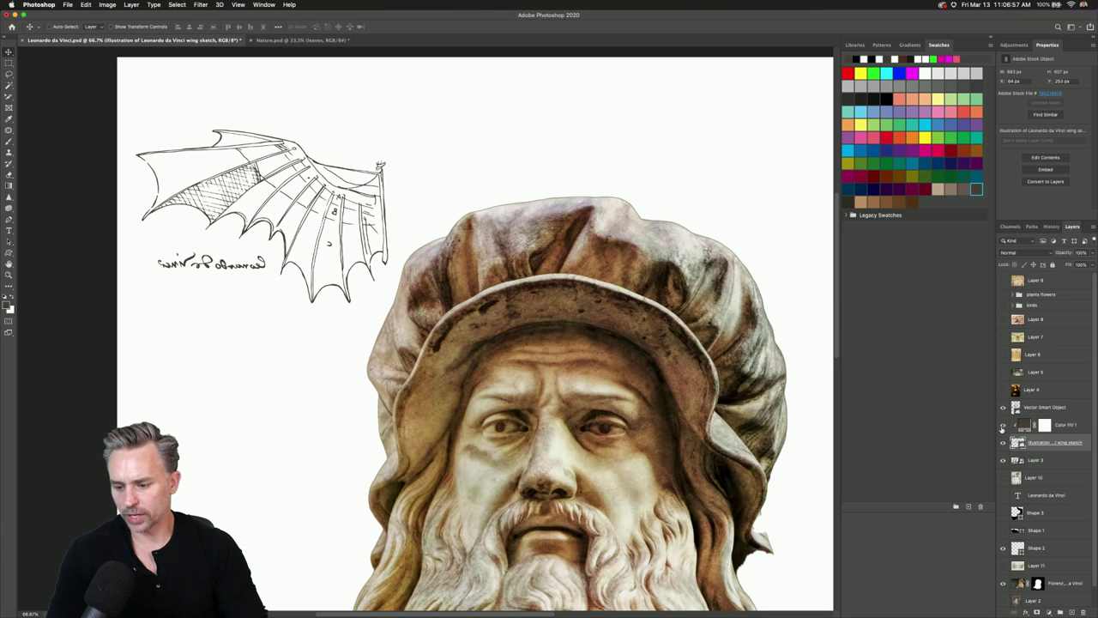
# Enable a Normal-mode Color Overlay on the wing sketch with dark brown #493e39.
pyautogui.doubleClick(1086, 441)
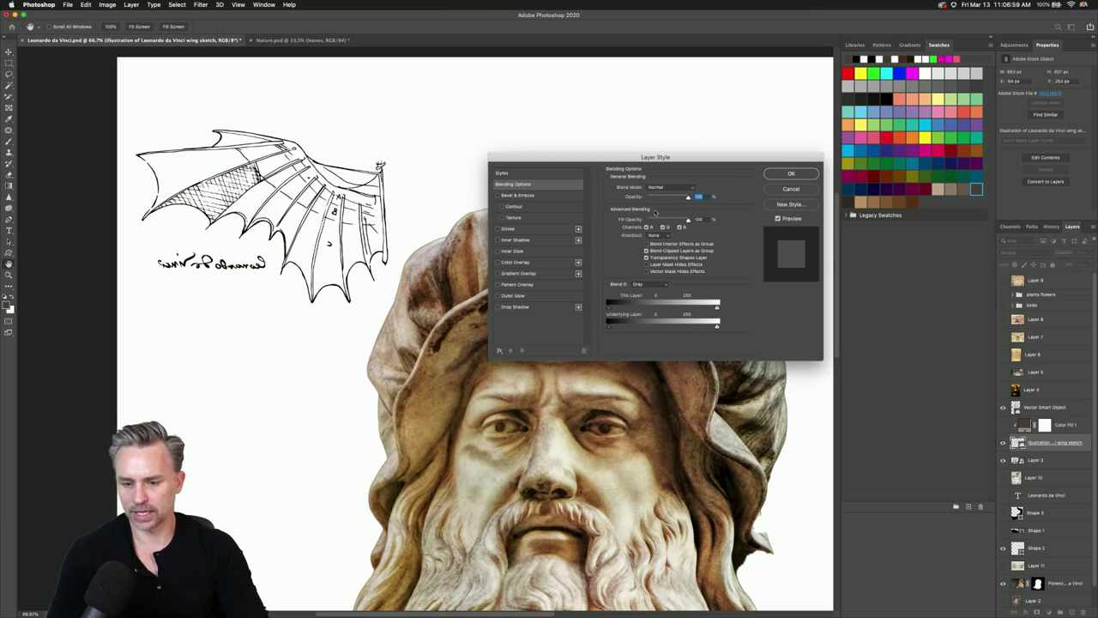
pyautogui.click(498, 262)
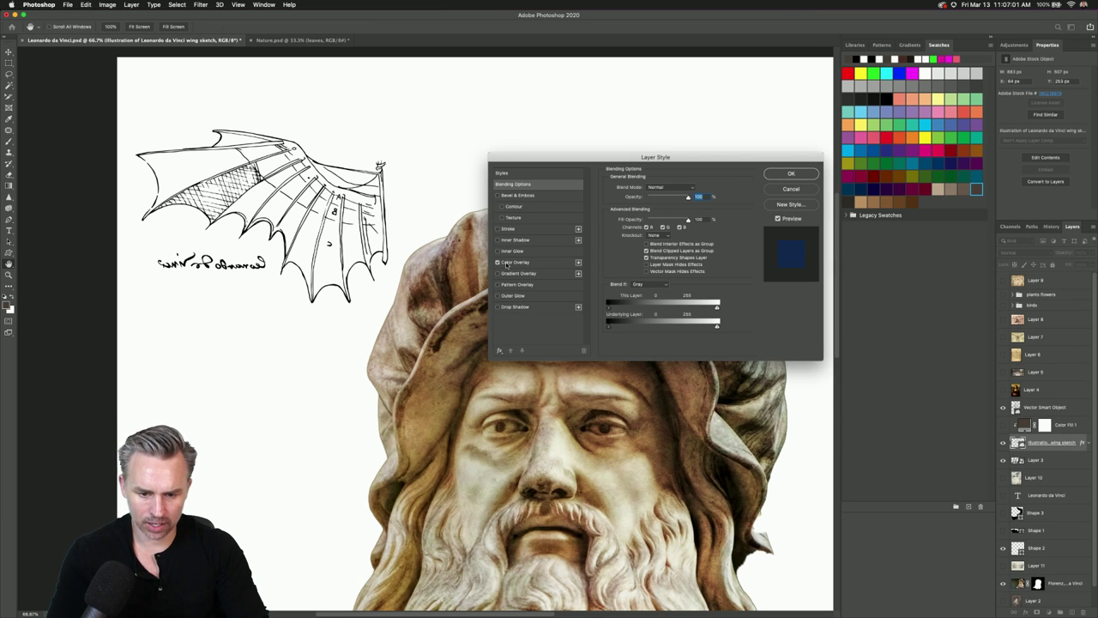
pyautogui.click(520, 263)
pyautogui.click(693, 188)
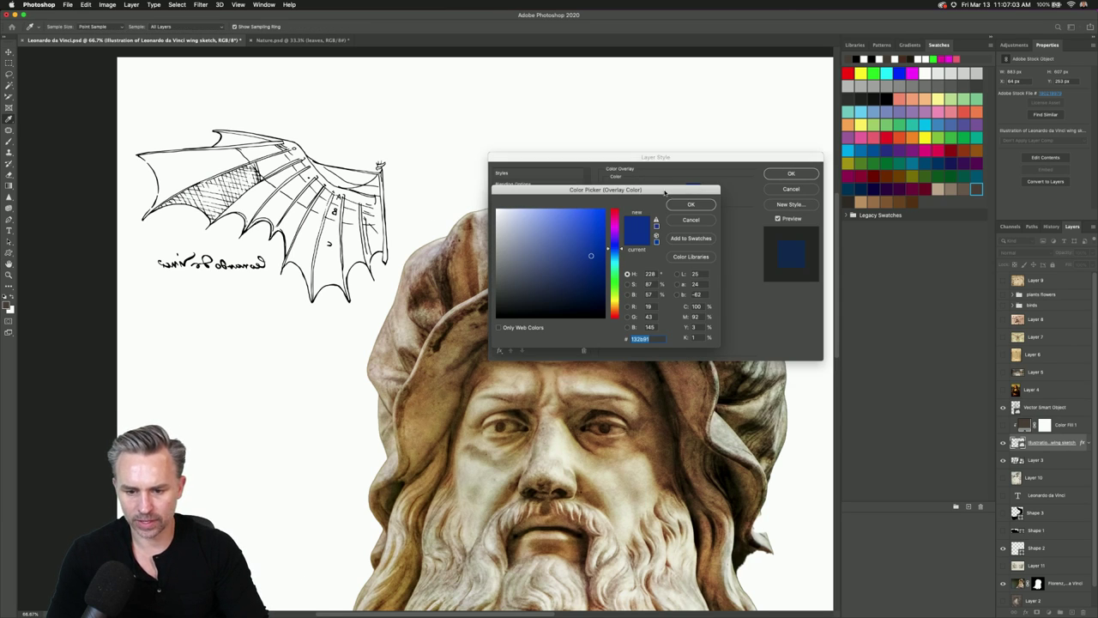
pyautogui.click(679, 220)
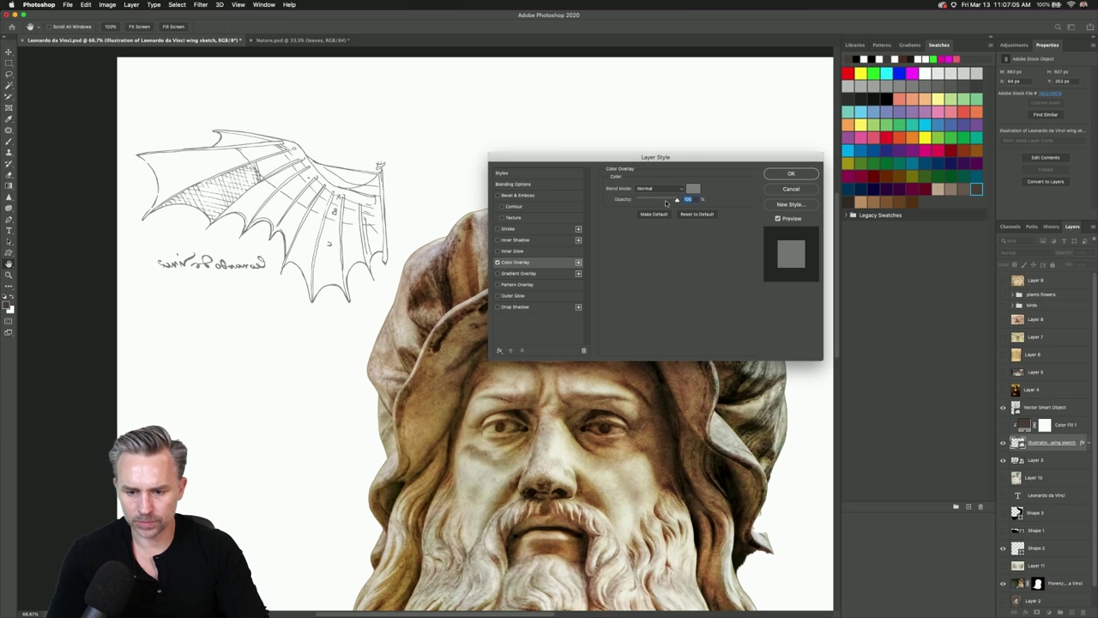
pyautogui.click(659, 189)
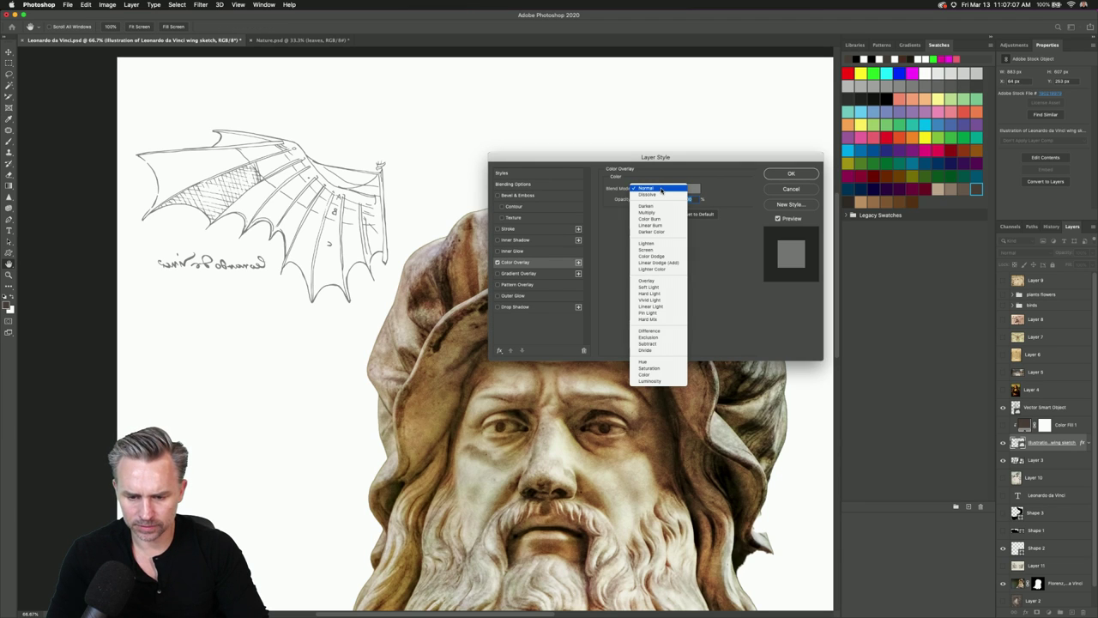
pyautogui.click(660, 188)
pyautogui.click(694, 188)
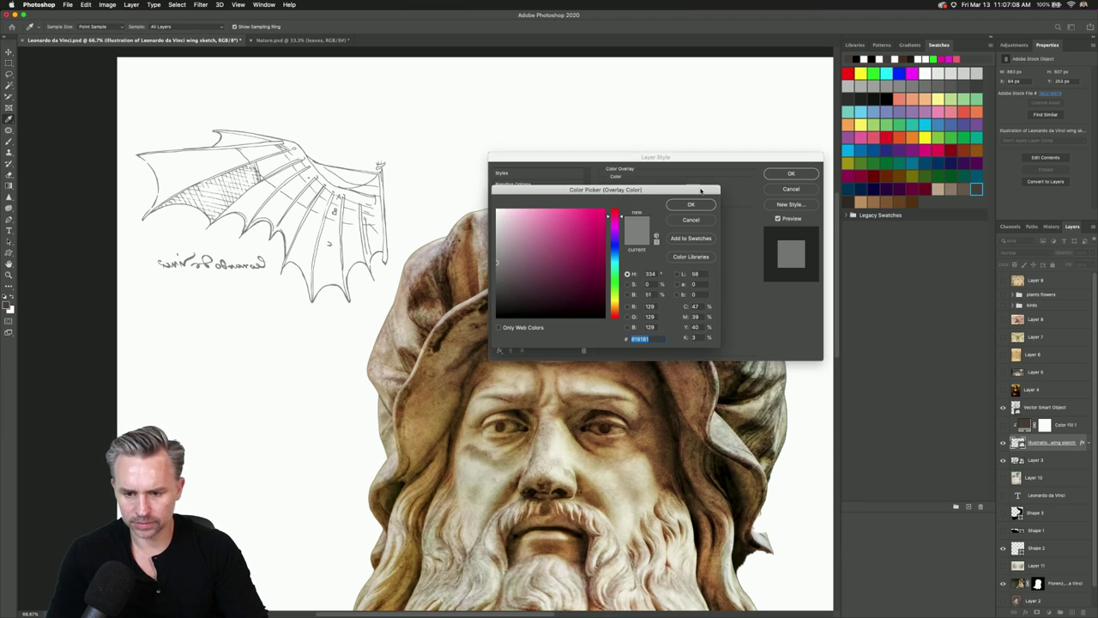
pyautogui.click(978, 187)
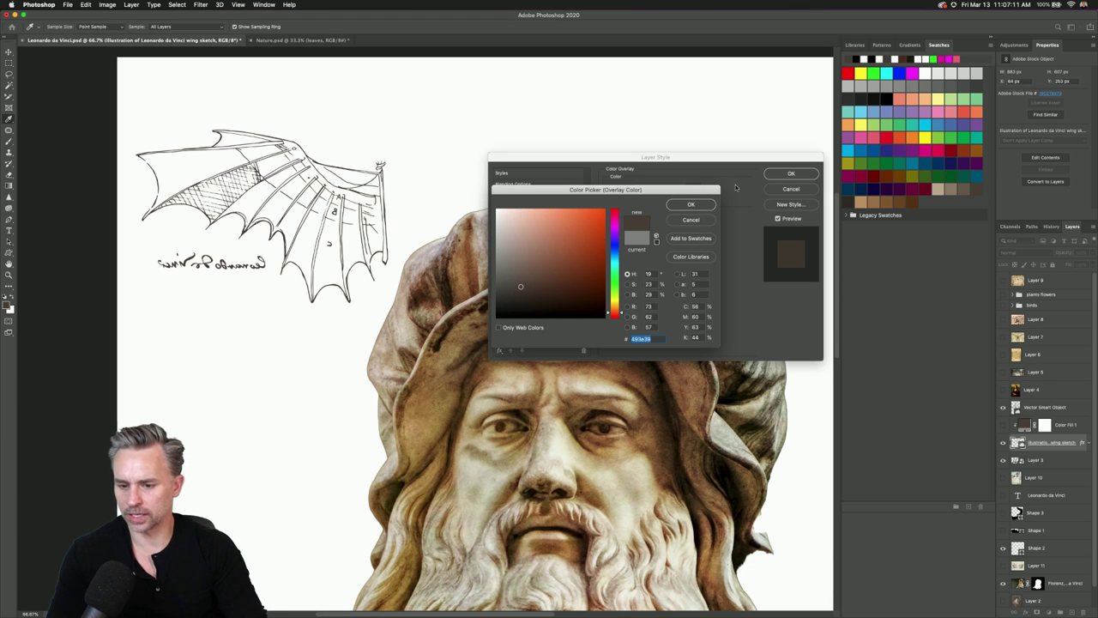
pyautogui.click(692, 206)
# Apply the overlay and delete the extra Color Fill 1 layer.
pyautogui.click(791, 174)
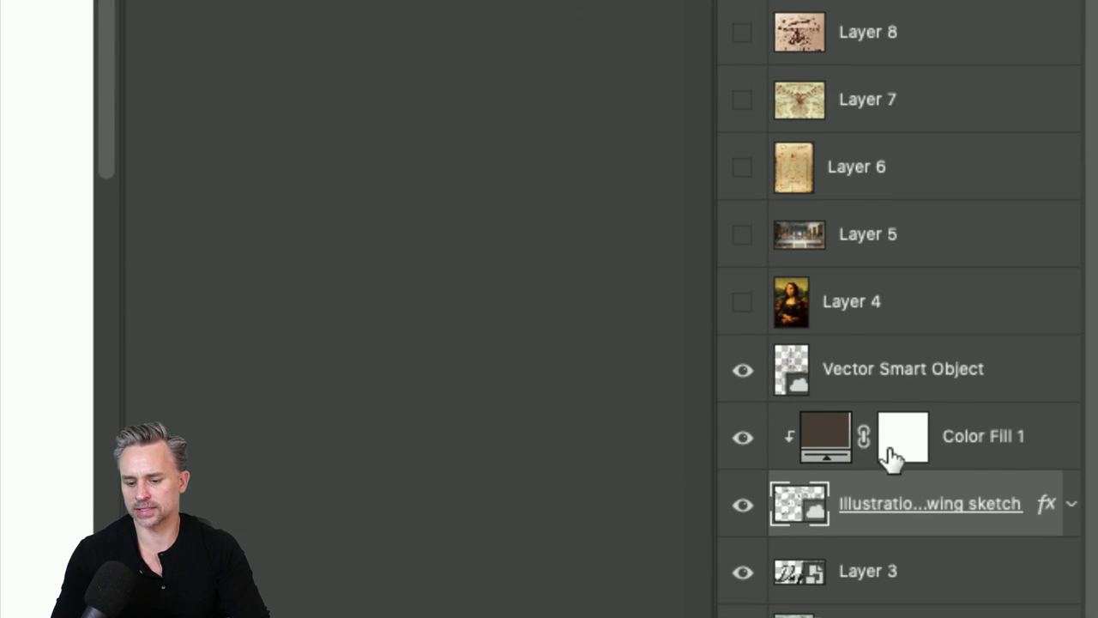
pyautogui.click(1010, 446)
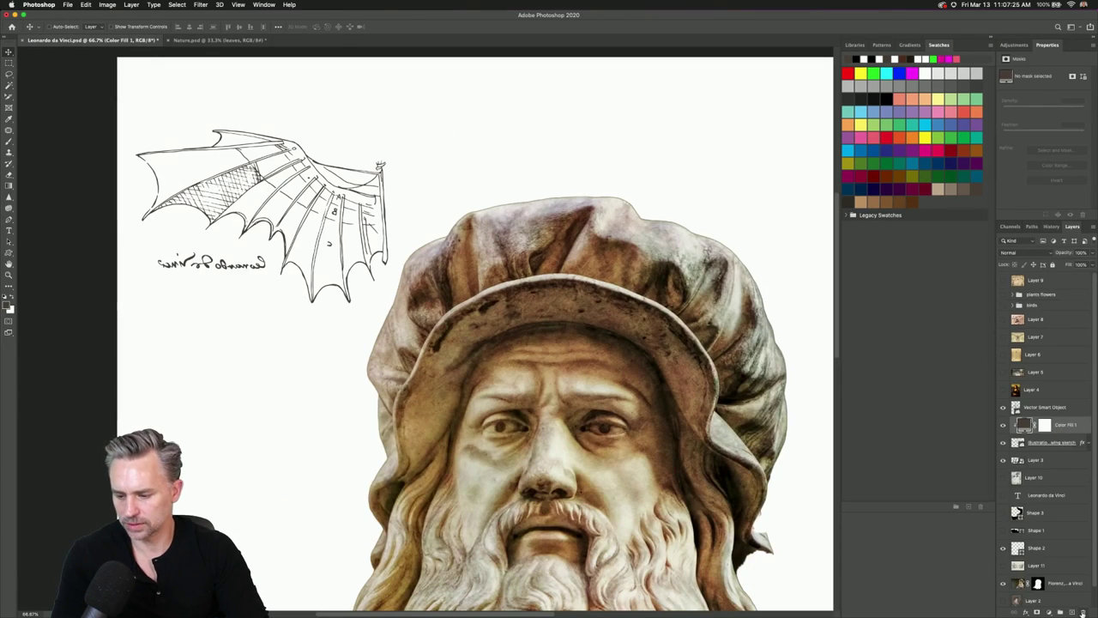
pyautogui.click(1084, 612)
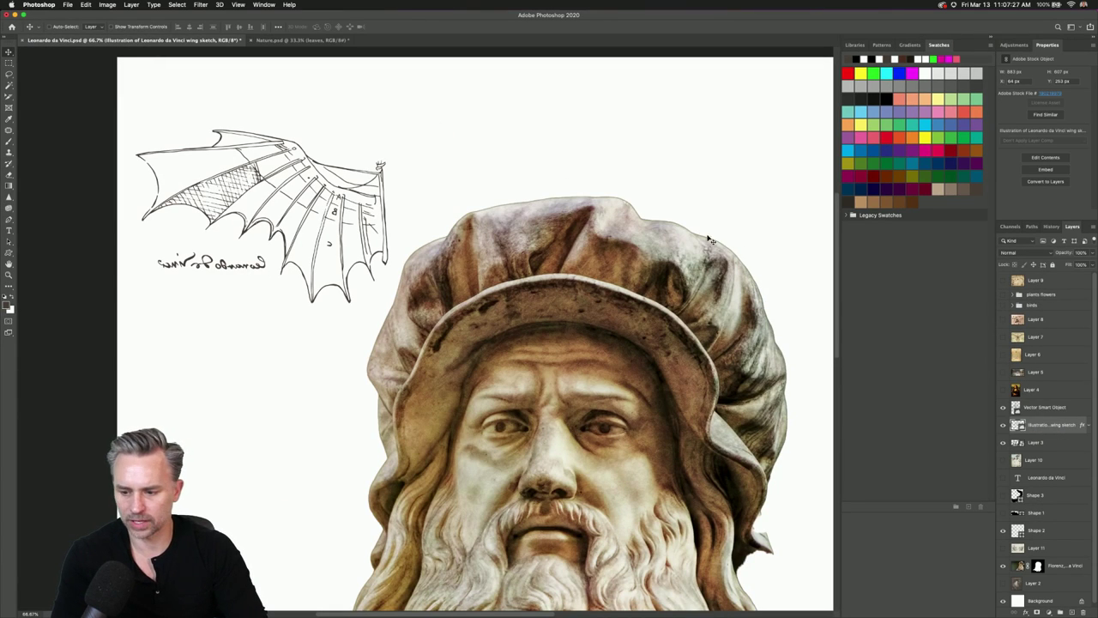
# Expand the wing sketch's effects and rename the Vector Smart Object layer to 'heart'.
pyautogui.moveTo(711, 242); pyautogui.dragTo(528, 238)
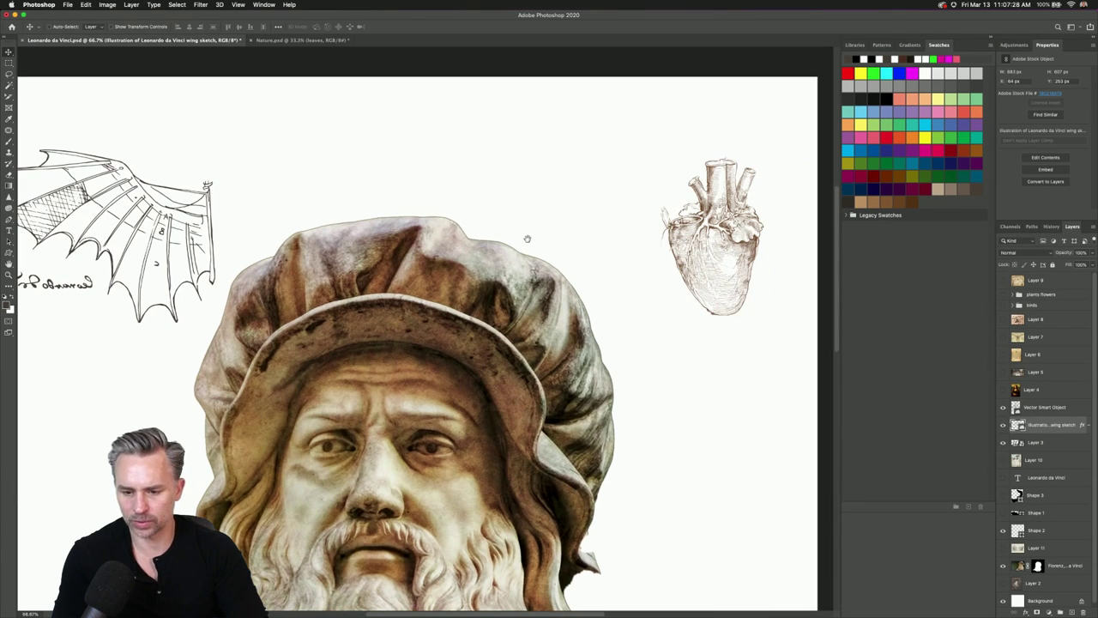
pyautogui.click(1088, 427)
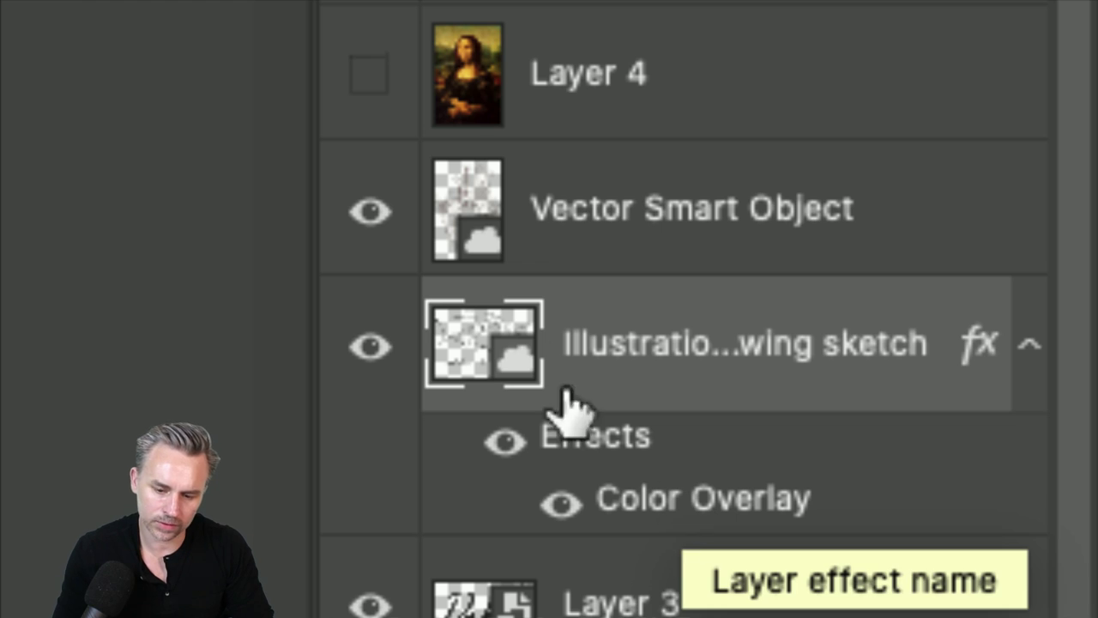
pyautogui.doubleClick(585, 209)
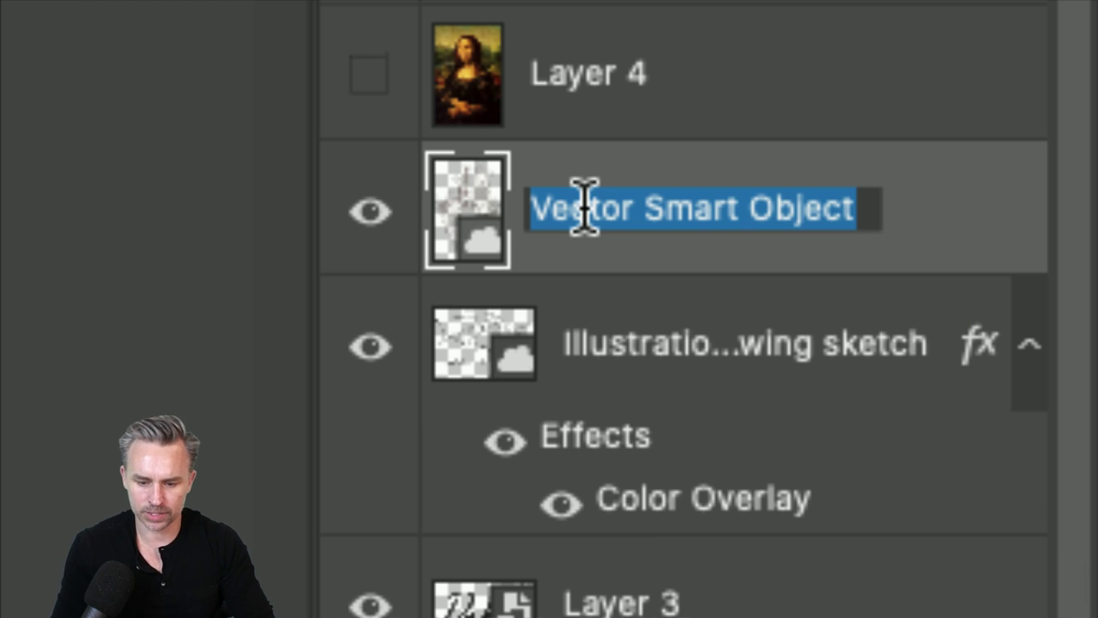
pyautogui.write('heart')
pyautogui.press('Return')
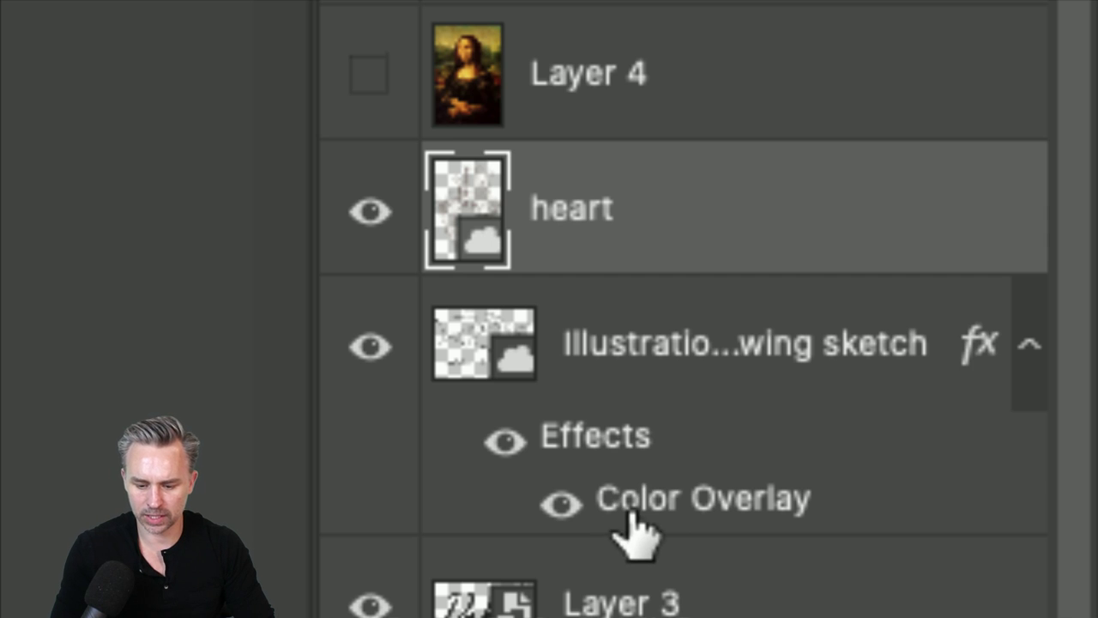
# Copy the wing's Color Overlay onto the heart layer and collapse both effect lists.
pyautogui.moveTo(625, 510); pyautogui.dragTo(652, 233)
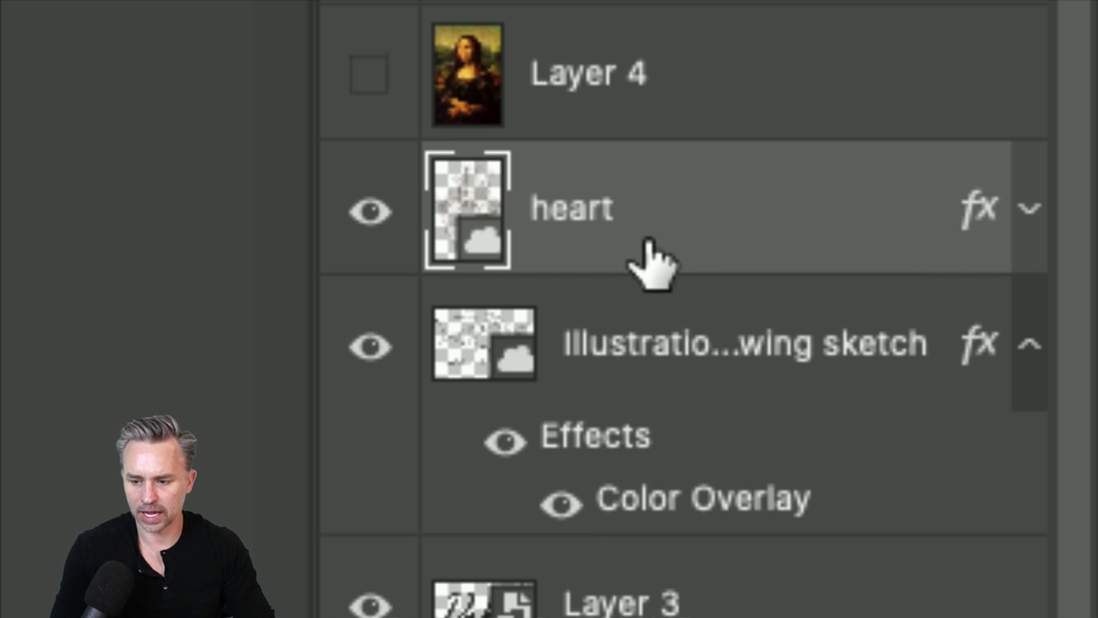
pyautogui.click(1028, 213)
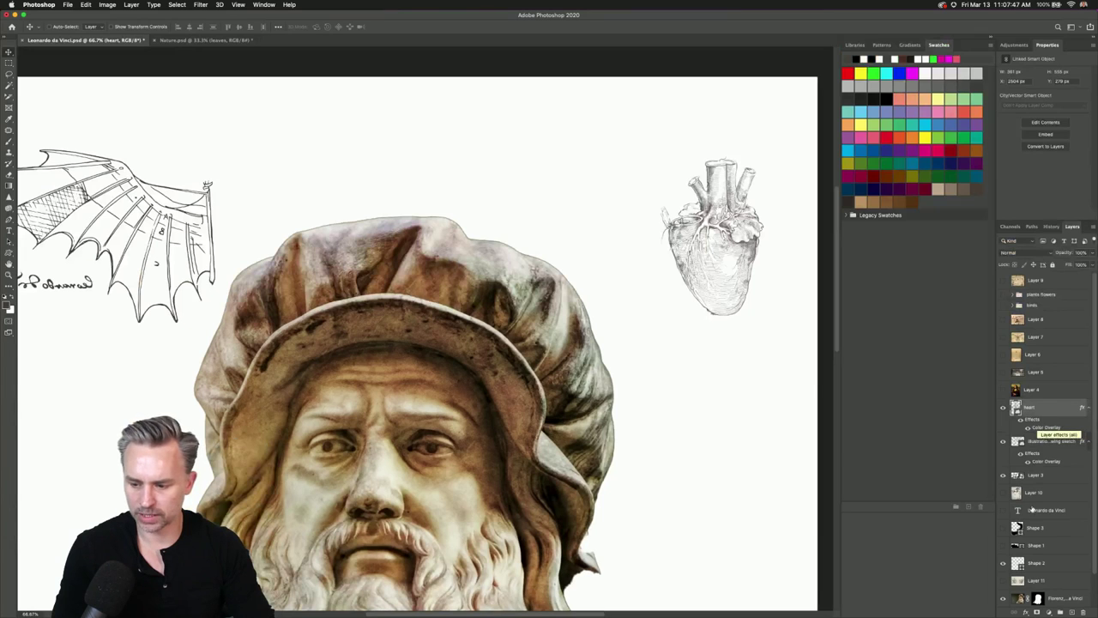
pyautogui.click(1089, 410)
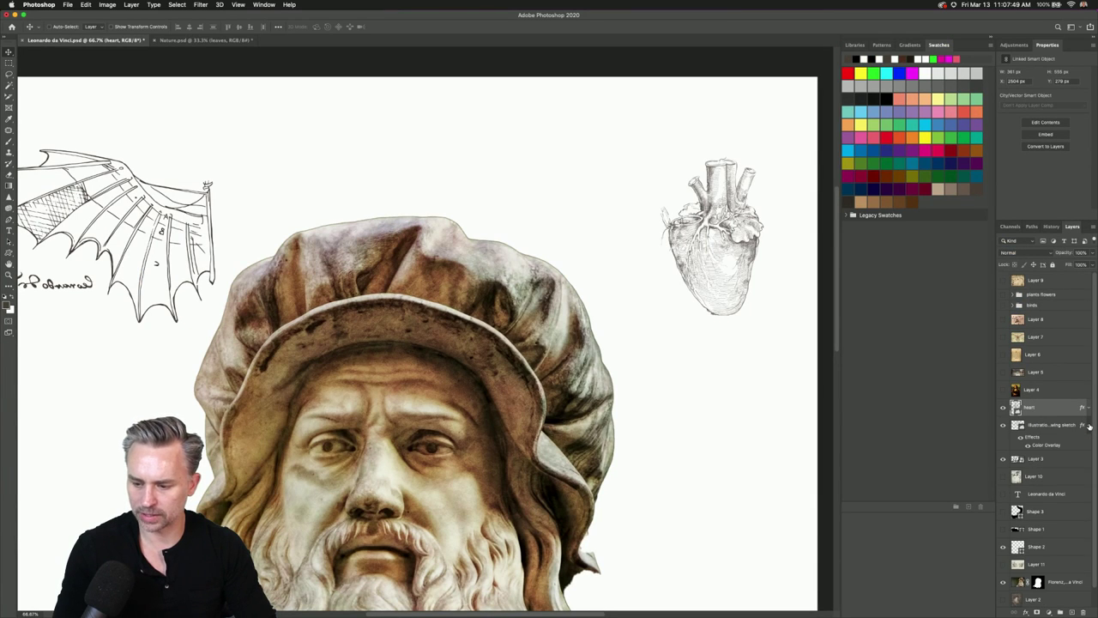
pyautogui.click(1089, 427)
pyautogui.click(1070, 568)
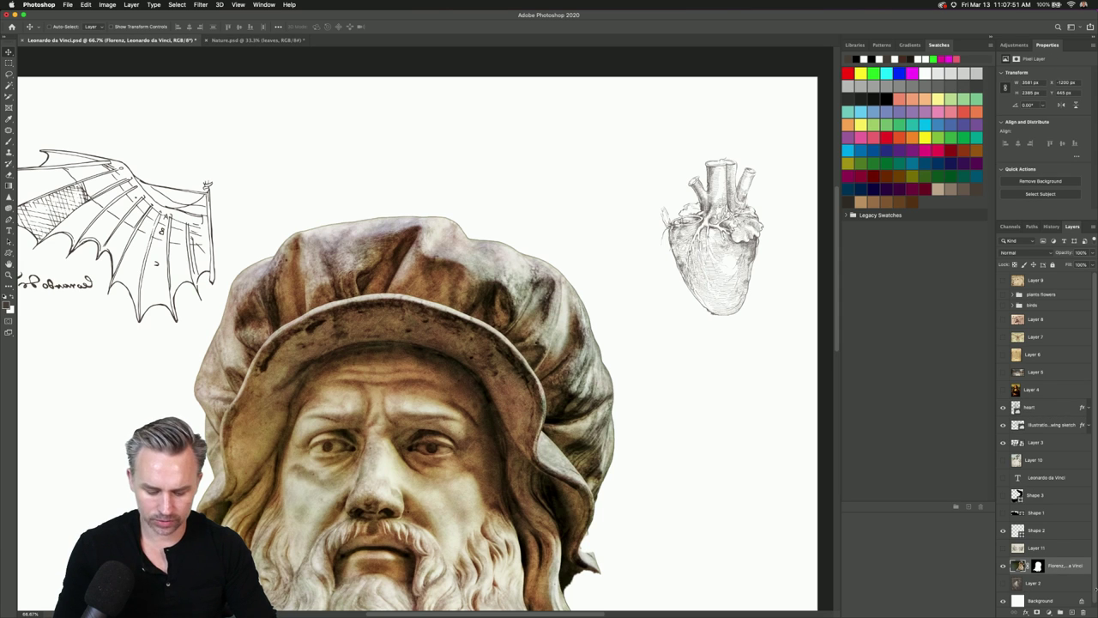
# Move the engraved portrait Layer 2 above Shape 2 and make it visible.
pyautogui.click(1003, 548)
pyautogui.click(1017, 547)
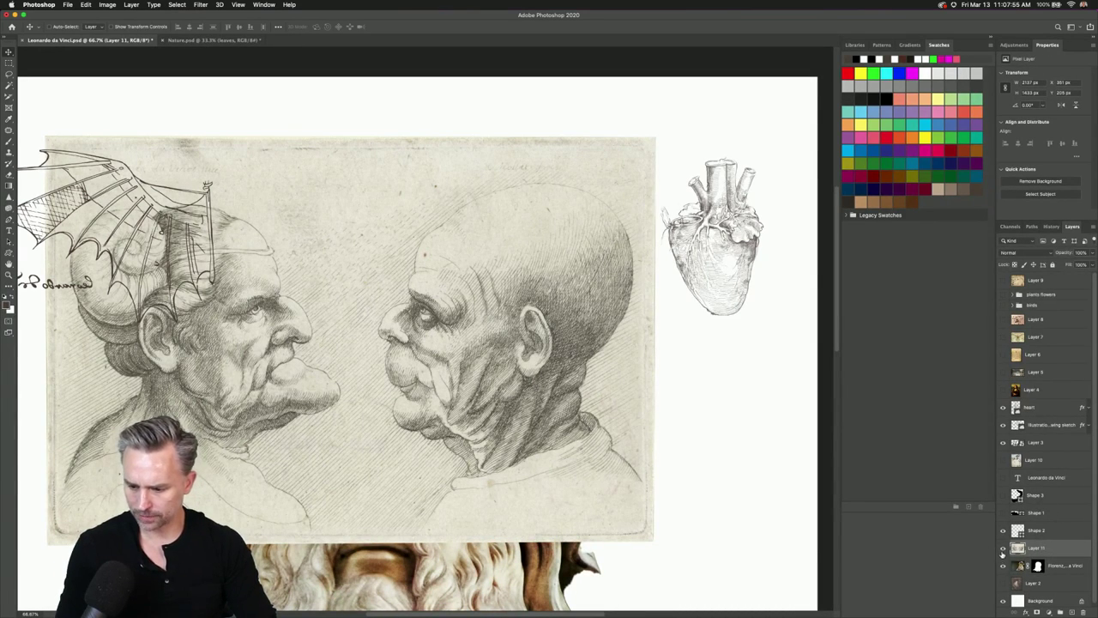
pyautogui.click(1003, 548)
pyautogui.scroll(-10, 429, 343)
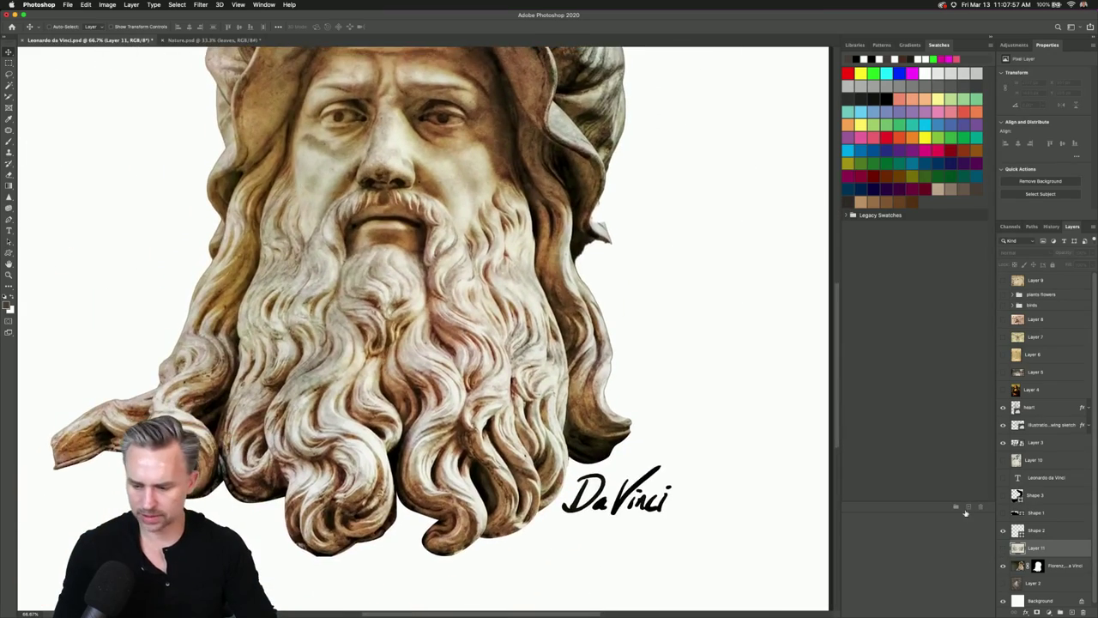
pyautogui.moveTo(1035, 586); pyautogui.dragTo(1030, 522)
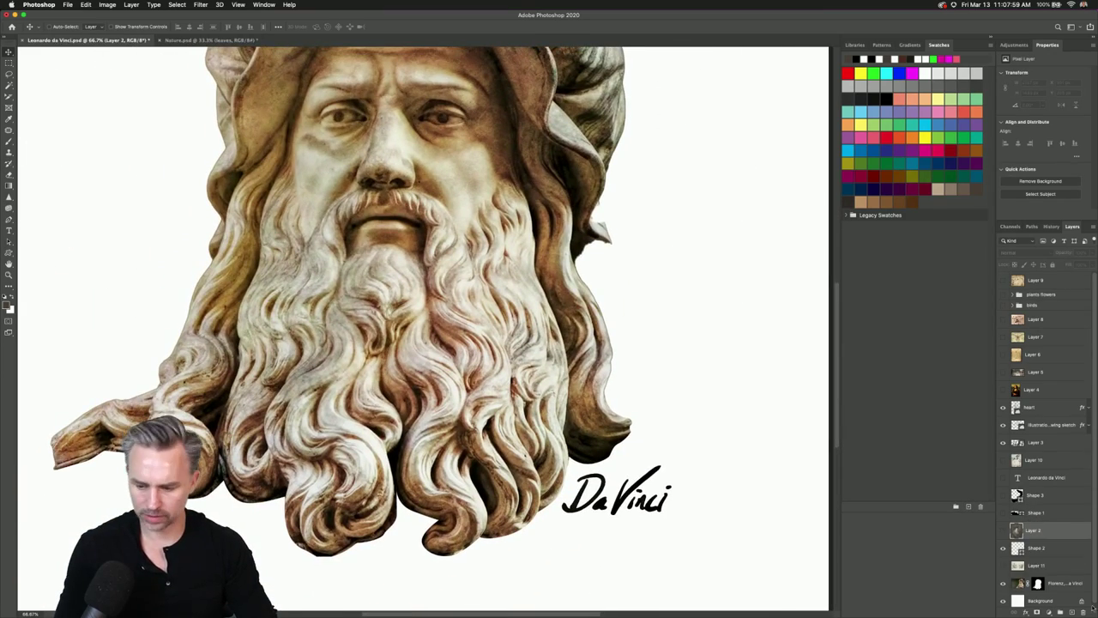
pyautogui.click(1003, 530)
pyautogui.moveTo(417, 341); pyautogui.dragTo(474, 414)
pyautogui.scroll(-5, 474, 414)
pyautogui.hscroll(3, 473, 413)
# Duplicate Layer 2, place the copy just above Florenz, and copy Florenz's mask onto it.
pyautogui.hotkey('ctrl', 'j')
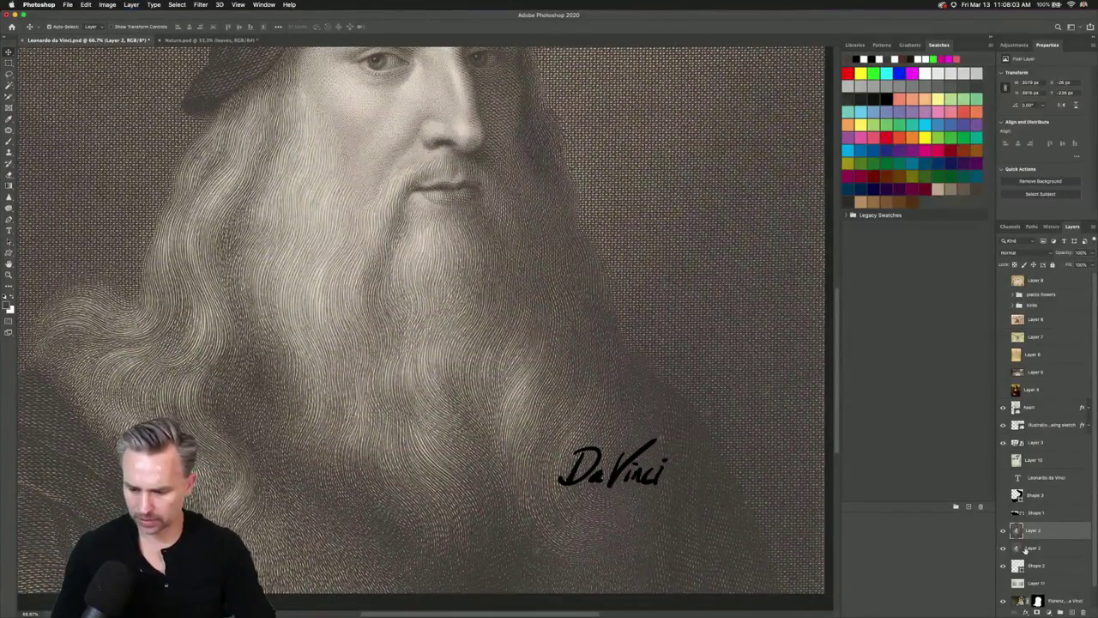
pyautogui.click(1034, 548)
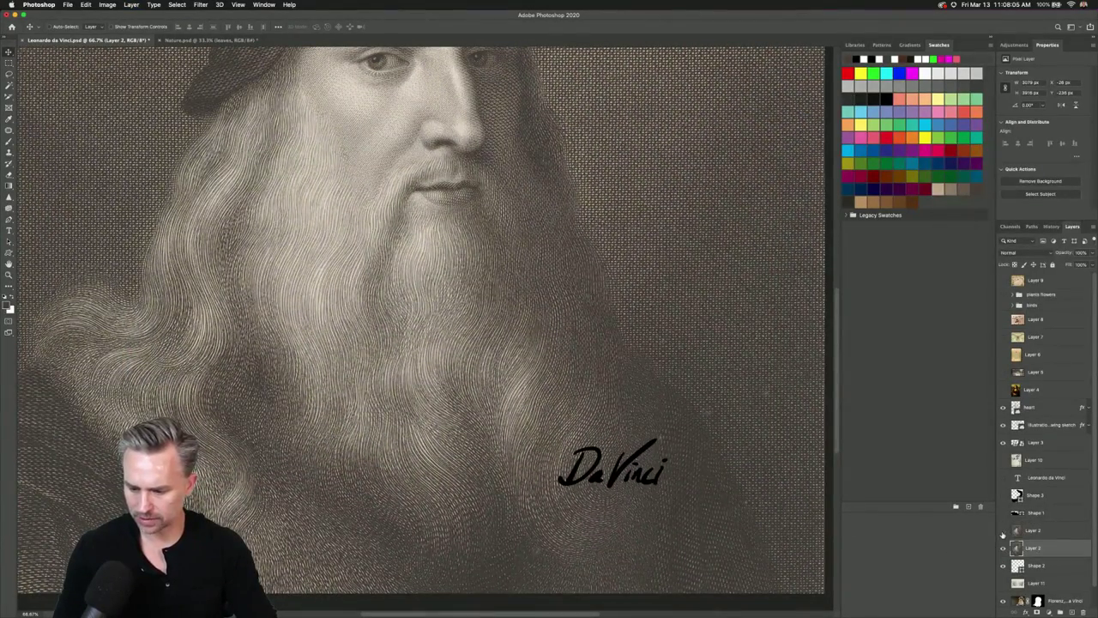
pyautogui.moveTo(1034, 549); pyautogui.dragTo(1047, 581)
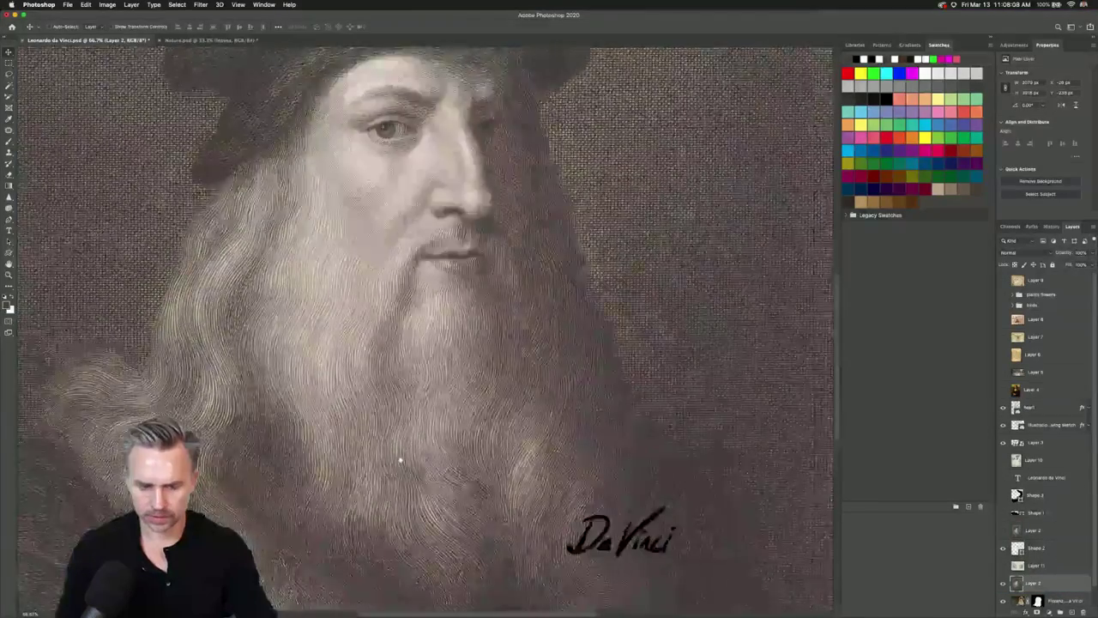
pyautogui.scroll(-1, 1051, 571)
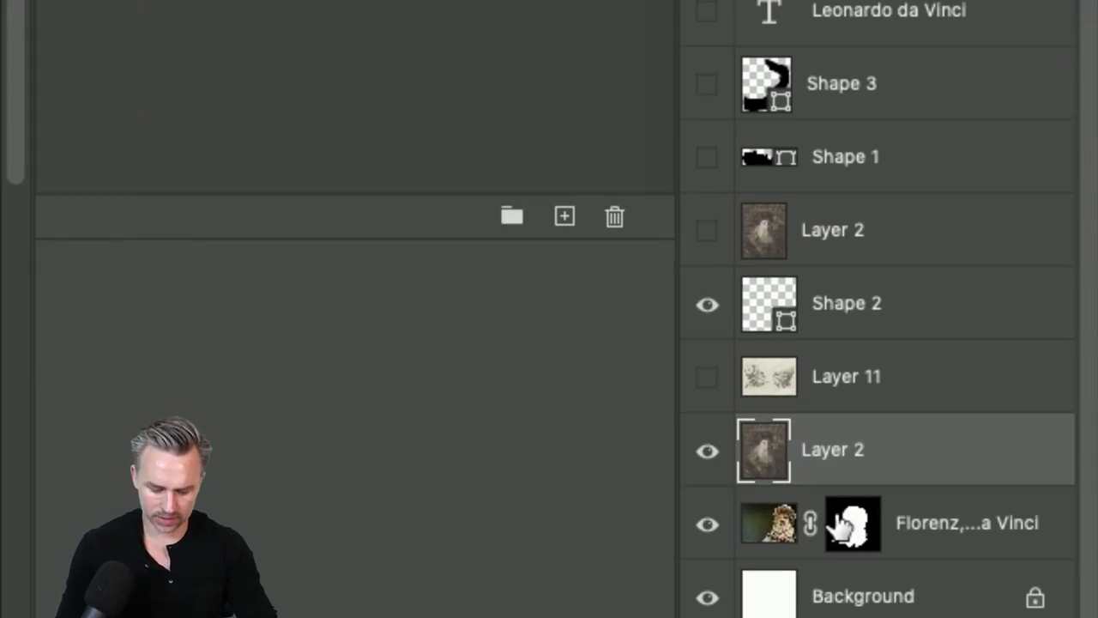
pyautogui.moveTo(837, 545); pyautogui.dragTo(839, 460)
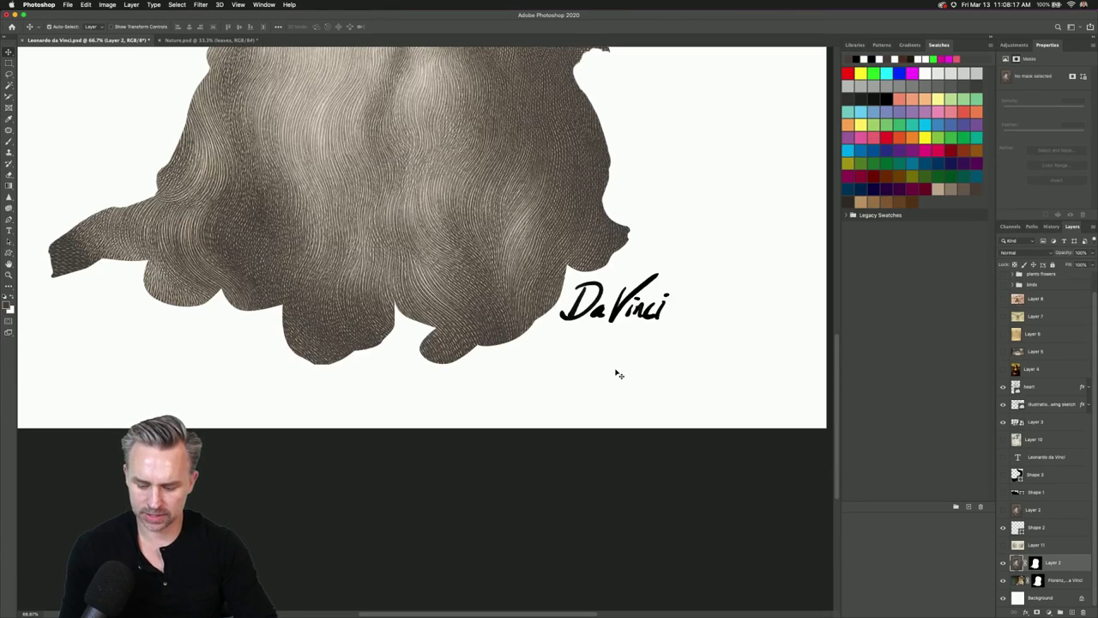
# Fit the canvas to the window and reposition the engraved portrait inside the statue outline.
pyautogui.press('super+0')
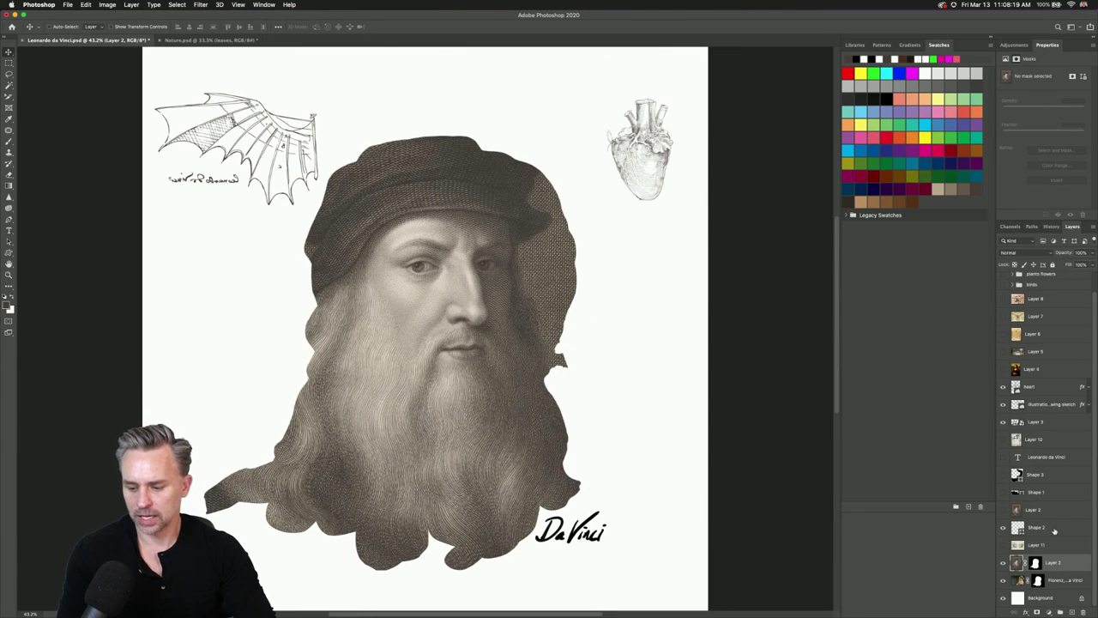
pyautogui.doubleClick(1020, 564)
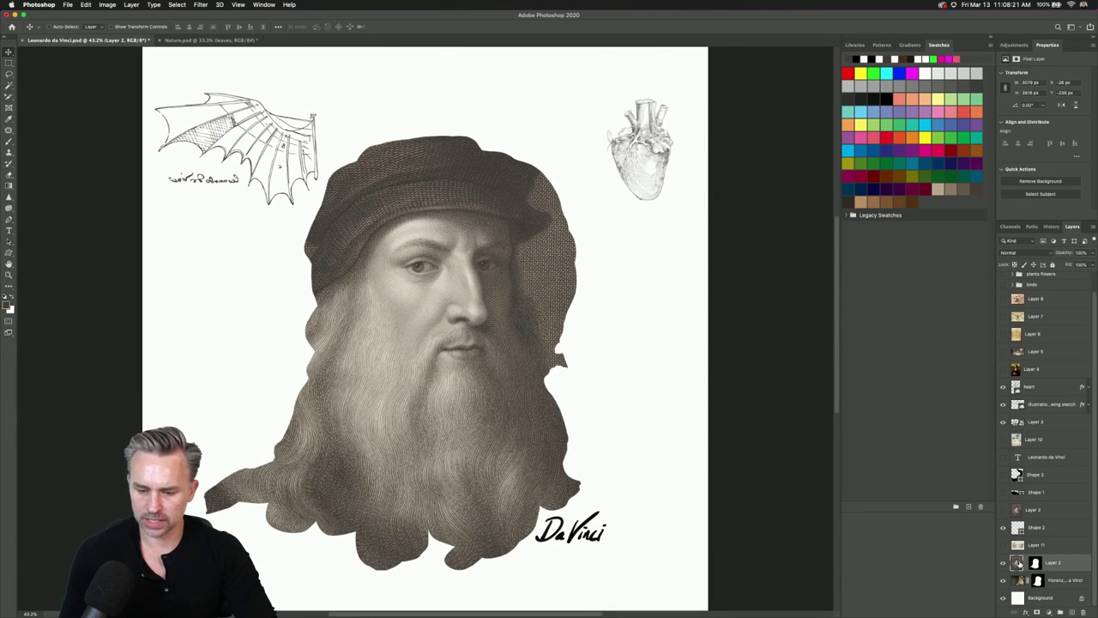
pyautogui.click(790, 190)
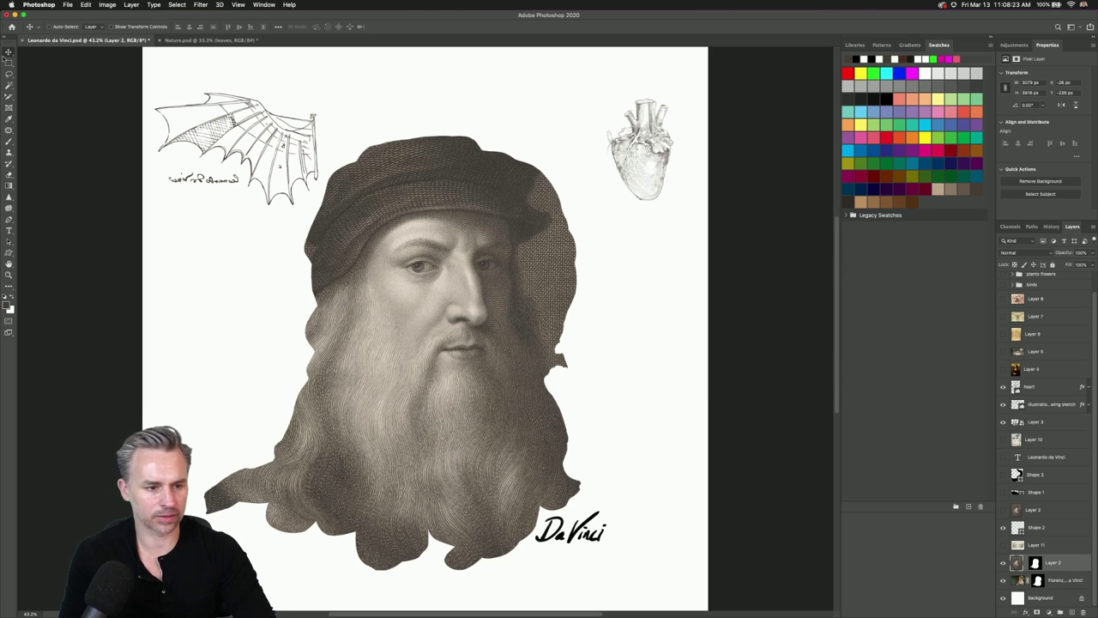
pyautogui.moveTo(419, 215); pyautogui.dragTo(438, 243)
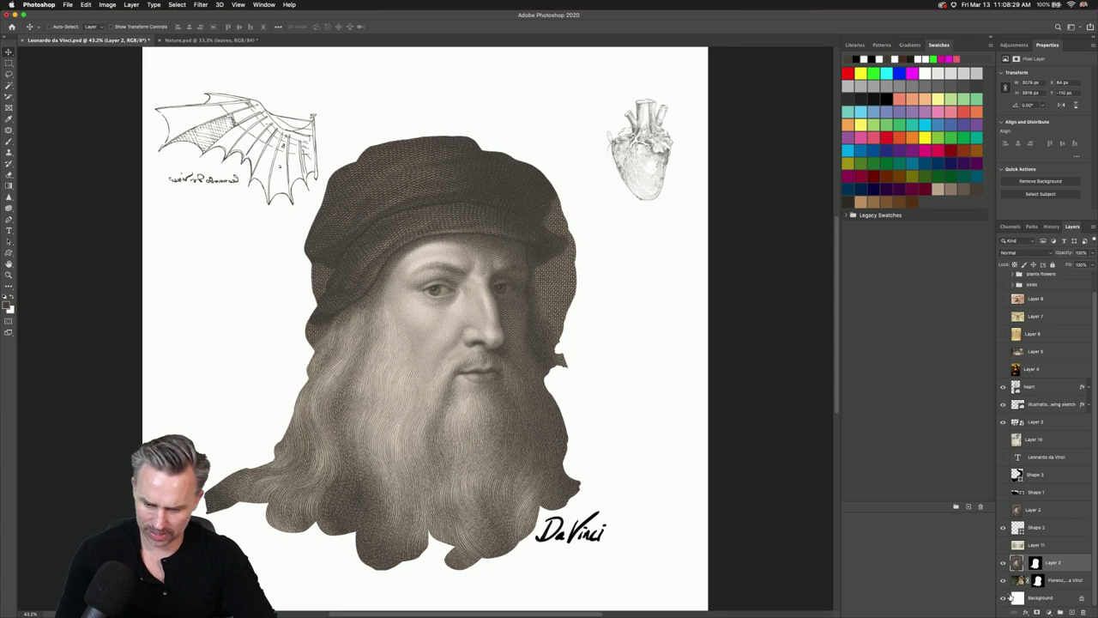
pyautogui.click(1003, 562)
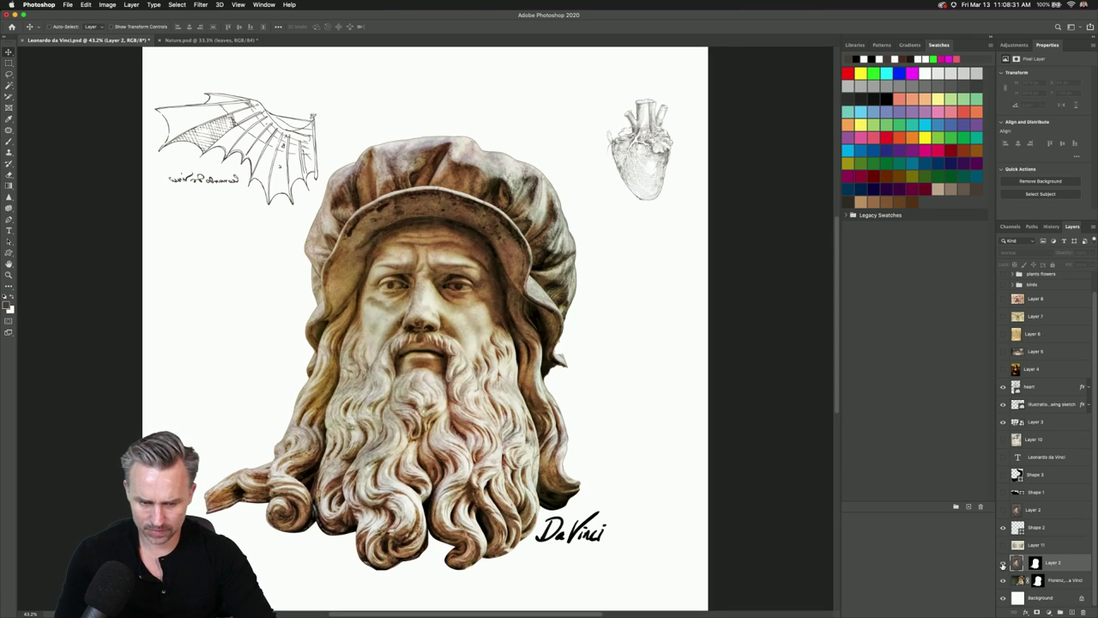
pyautogui.click(1003, 563)
pyautogui.click(1004, 562)
pyautogui.click(1003, 562)
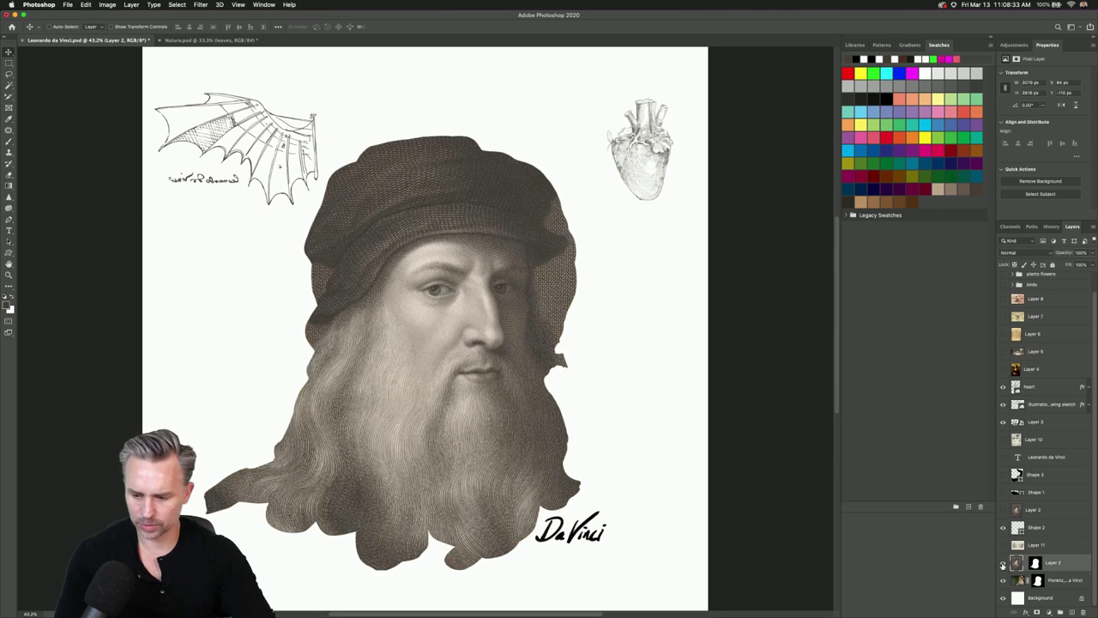
# Keep the portrait's Normal blend mode, hide Layer 2, and select the Florenz statue.
pyautogui.click(1025, 252)
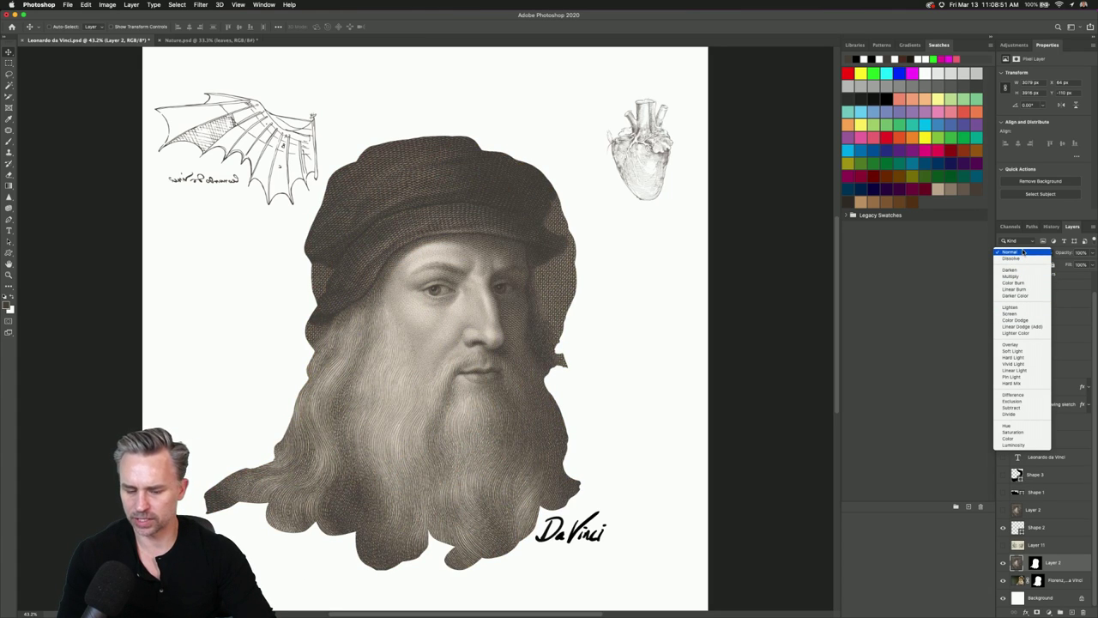
pyautogui.click(1023, 251)
pyautogui.click(1002, 563)
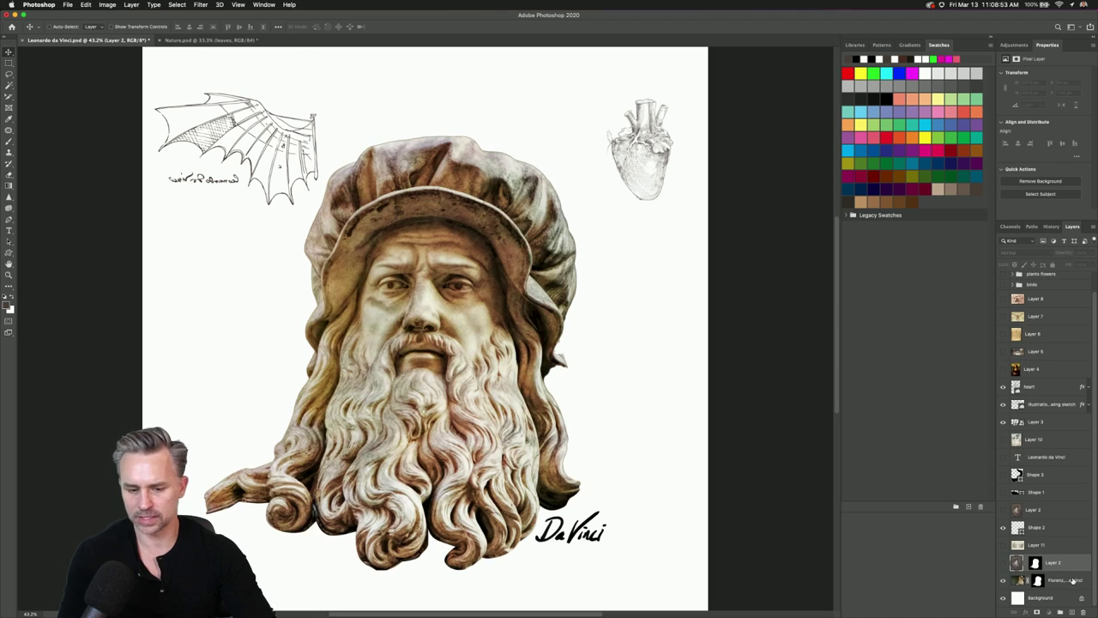
pyautogui.click(373, 331)
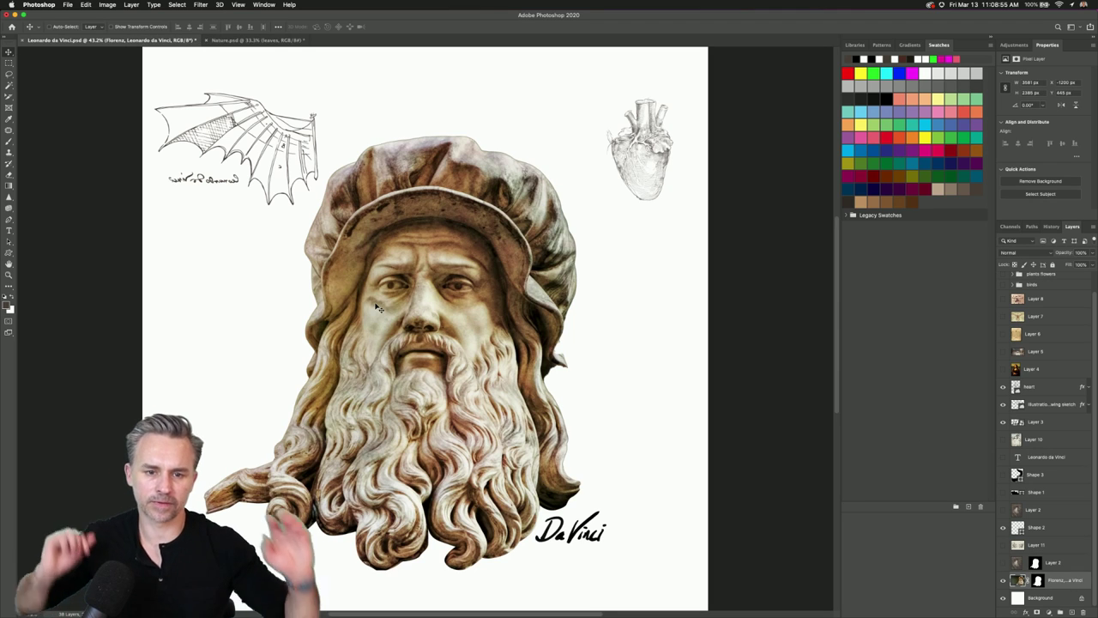
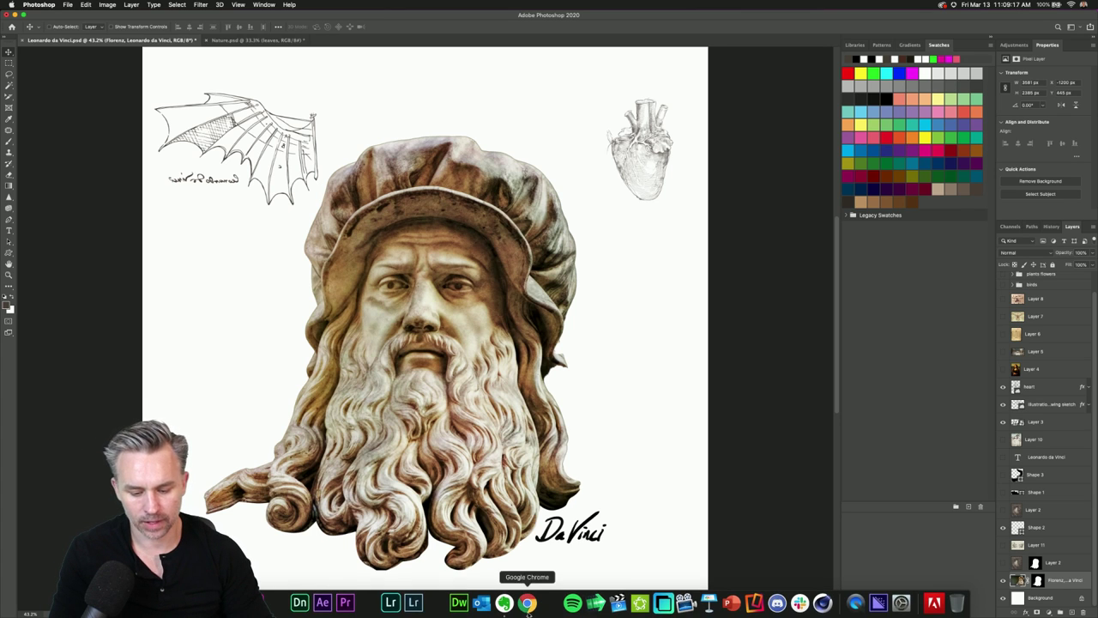
# In Chrome's Adobe Stock results, open the Leonardo mechanisms sketch from the Atlantic code.
pyautogui.click(525, 598)
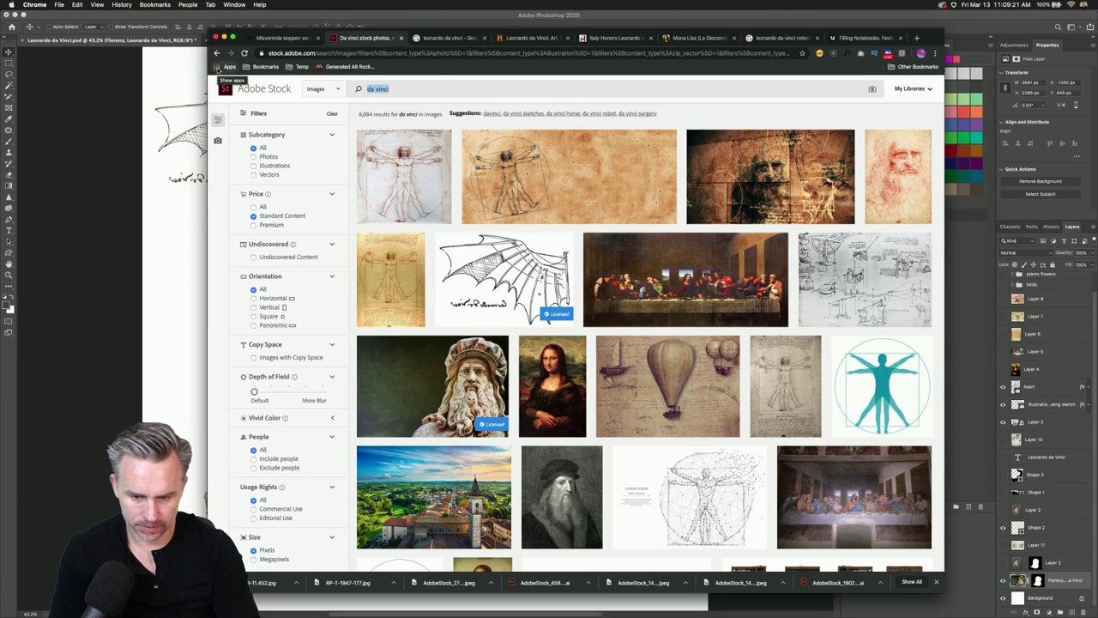
pyautogui.scroll(-3, 592, 257)
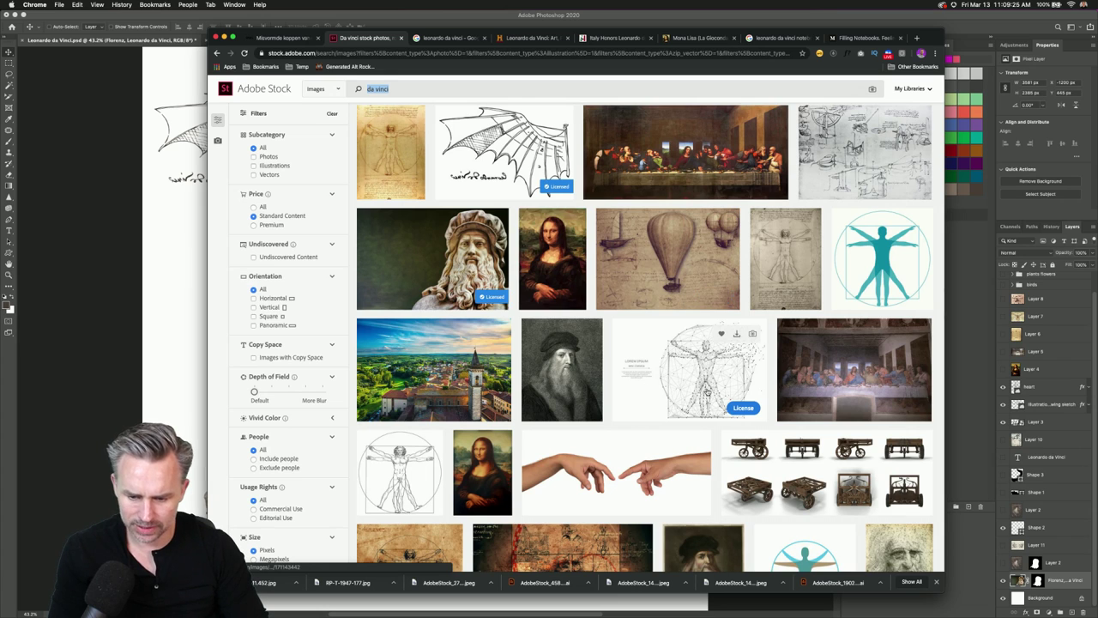
pyautogui.scroll(-7, 680, 393)
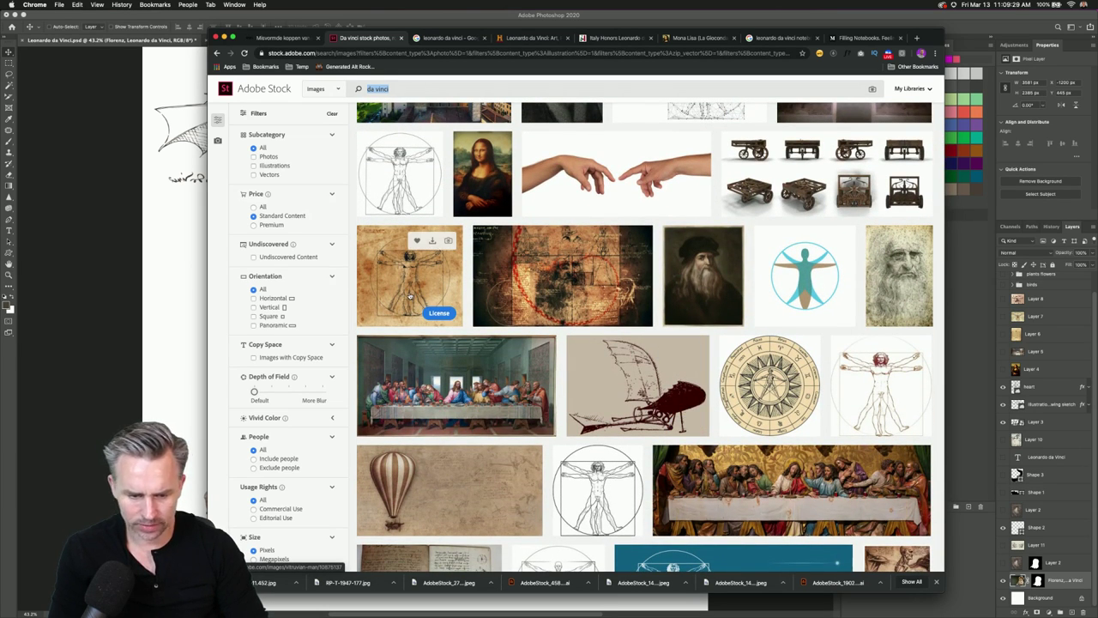
pyautogui.scroll(10, 410, 296)
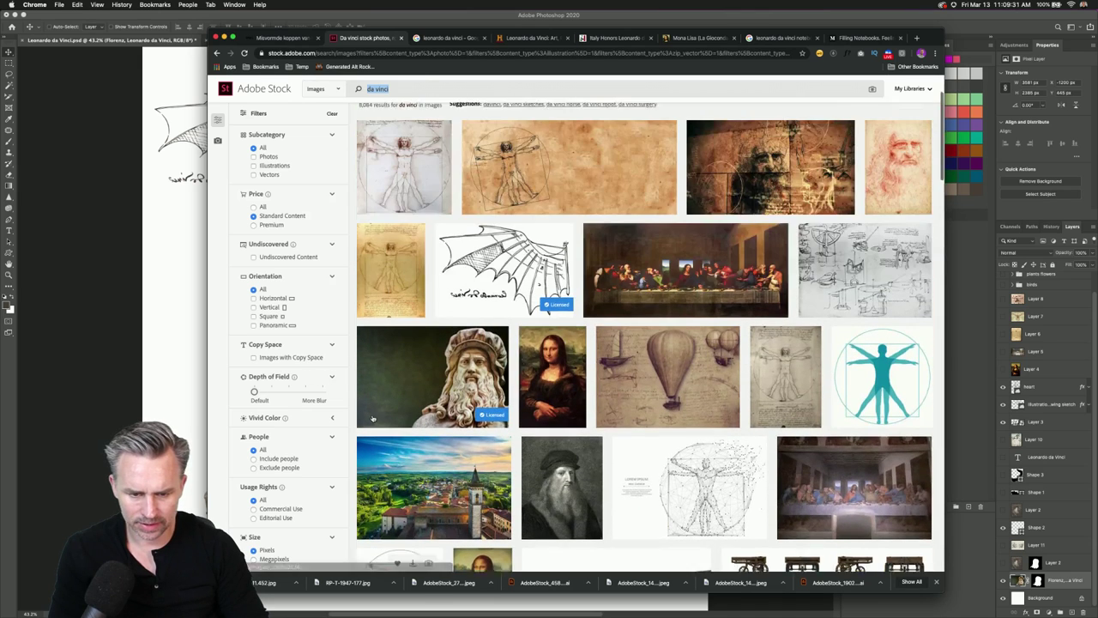
pyautogui.scroll(2, 373, 418)
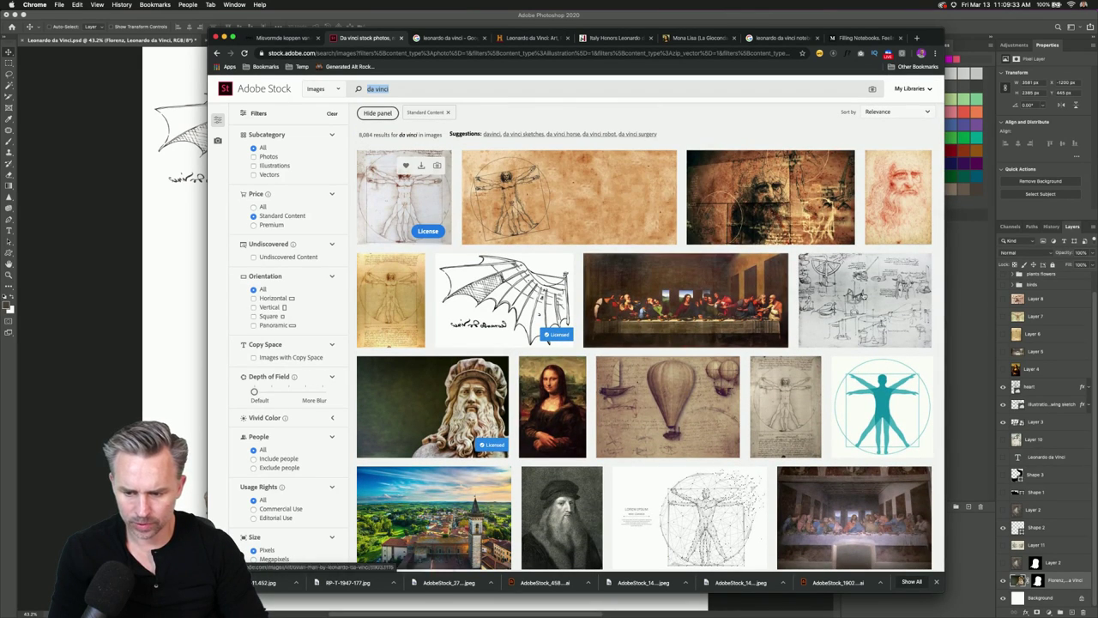
pyautogui.click(859, 291)
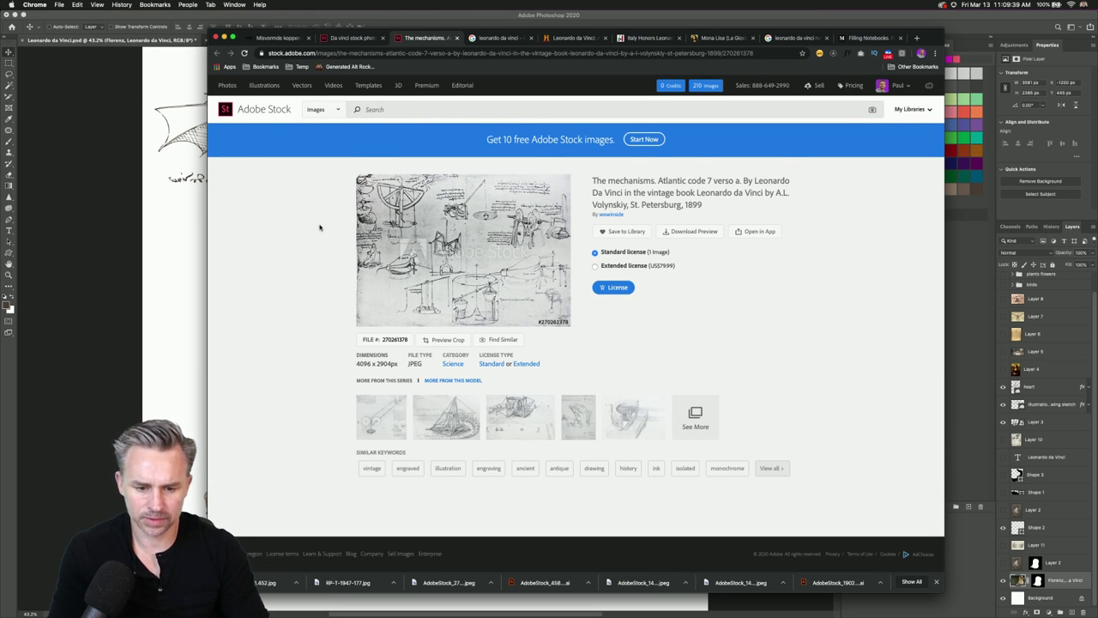
# Save the mechanisms sketch to the City library and return to Photoshop.
pyautogui.scroll(-1, 483, 201)
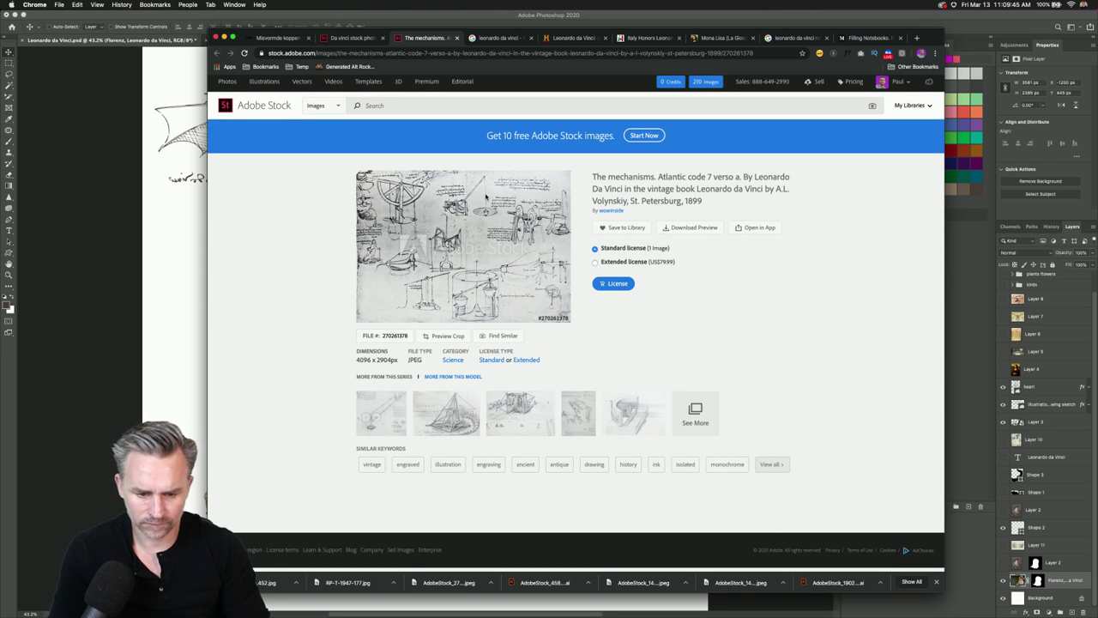
pyautogui.click(621, 228)
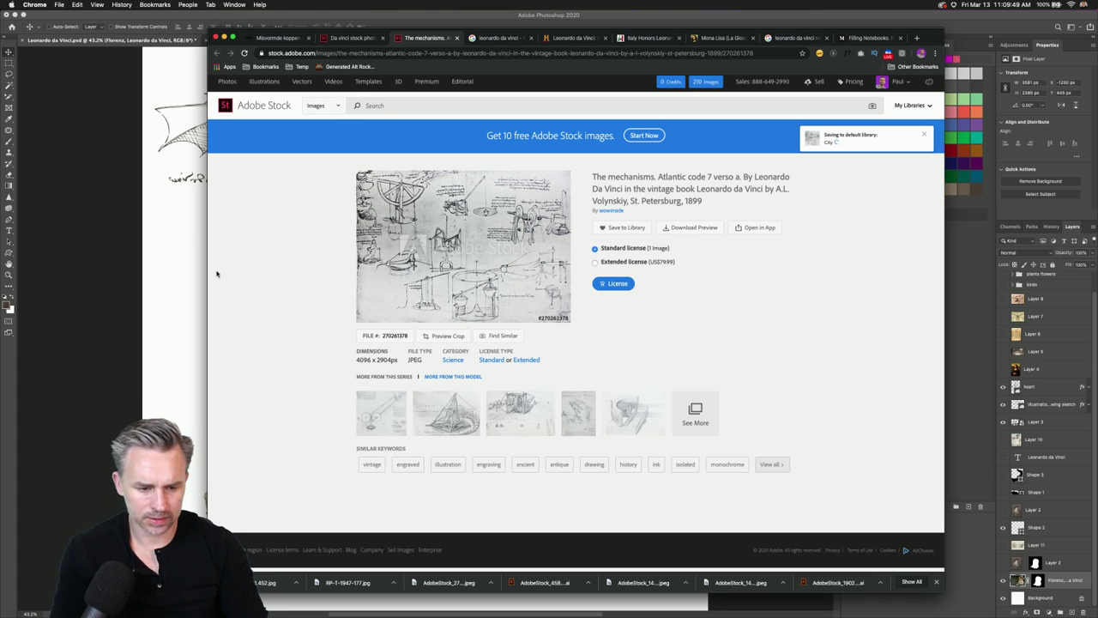
pyautogui.click(163, 272)
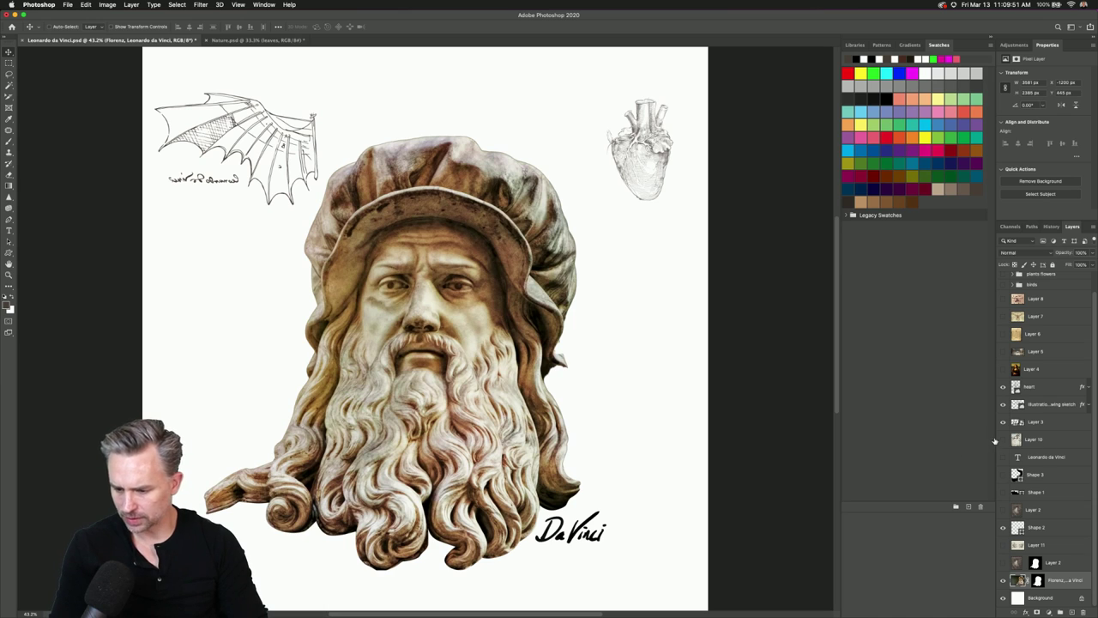
# Show the horse sketch layer, move it under the wing sketch, and rename it 'horse'.
pyautogui.click(1003, 440)
pyautogui.click(1010, 441)
pyautogui.moveTo(444, 370)
pyautogui.mouseDown()
pyautogui.moveTo(271, 333)
pyautogui.moveTo(317, 335)
pyautogui.mouseUp()
pyautogui.rightClick(1062, 445)
pyautogui.press('Escape')
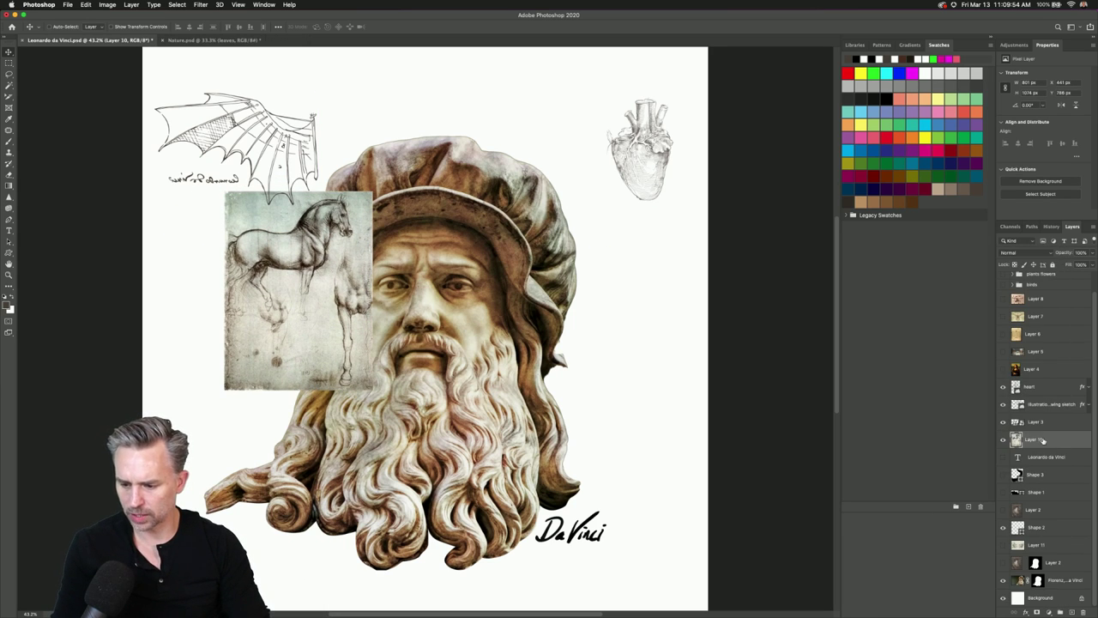
pyautogui.write('horse')
pyautogui.press('Return')
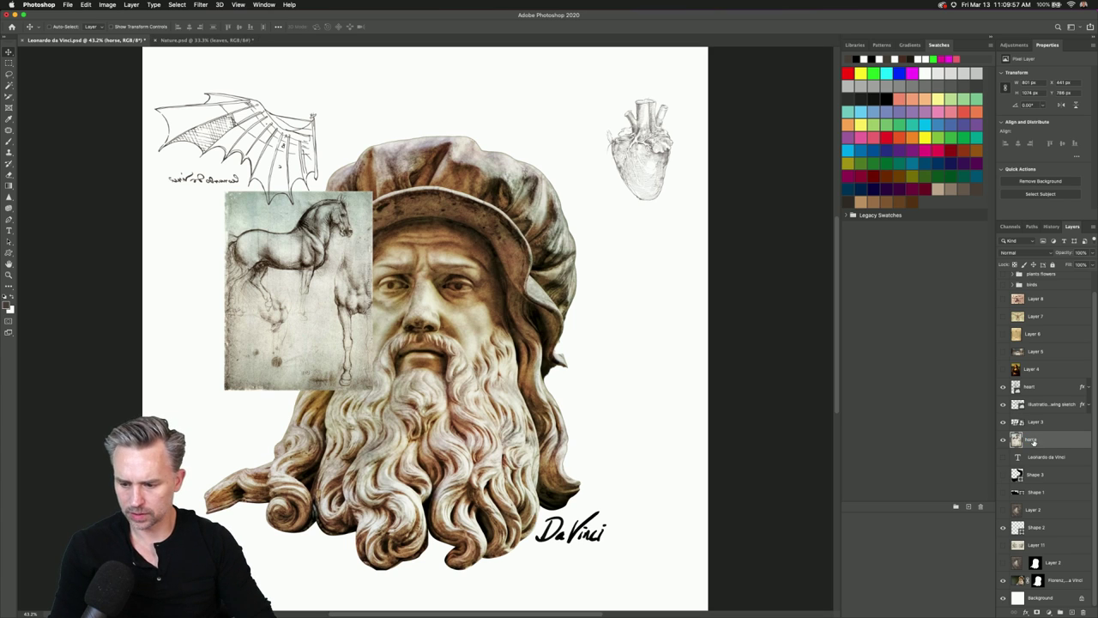
# Convert horse to a smart object, overlap it on the wing sketch, and shrink it to about 77%.
pyautogui.rightClick(1076, 441)
pyautogui.click(999, 360)
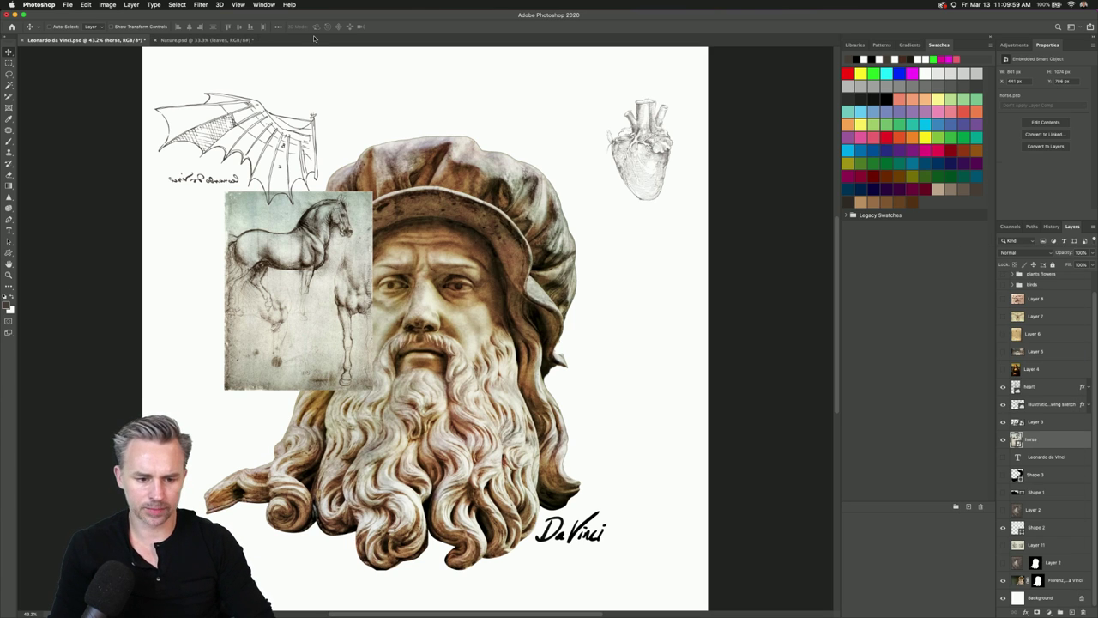
pyautogui.moveTo(301, 300)
pyautogui.mouseDown()
pyautogui.moveTo(547, 247)
pyautogui.moveTo(283, 283)
pyautogui.moveTo(287, 273)
pyautogui.mouseUp()
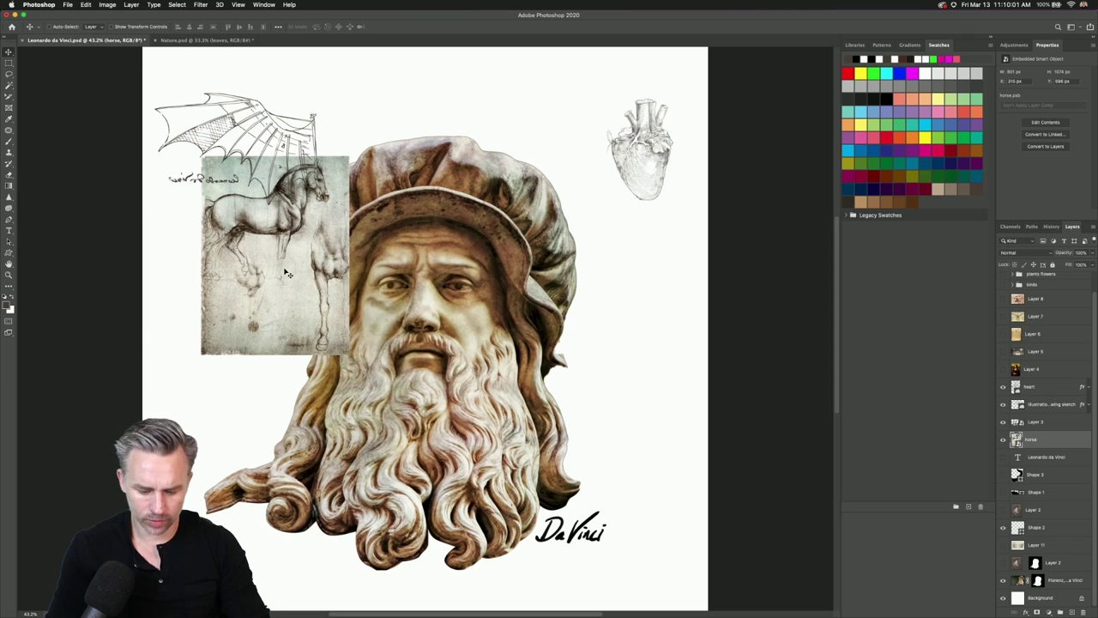
pyautogui.hotkey('ctrl', 't')
pyautogui.moveTo(208, 356); pyautogui.dragTo(197, 258)
pyautogui.press('Return')
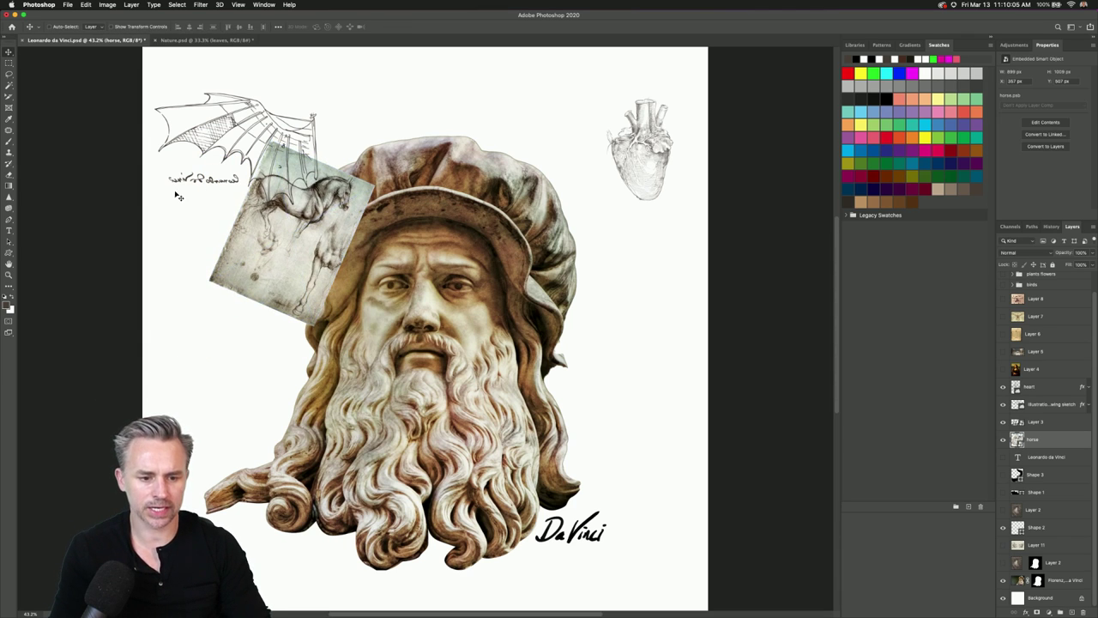
# Zoom in on the canvas and undo the horse sketch's tilt and scaling.
pyautogui.hscroll(-5, 320, 261)
pyautogui.scroll(3, 320, 261)
pyautogui.hotkey('ctrl', '=')
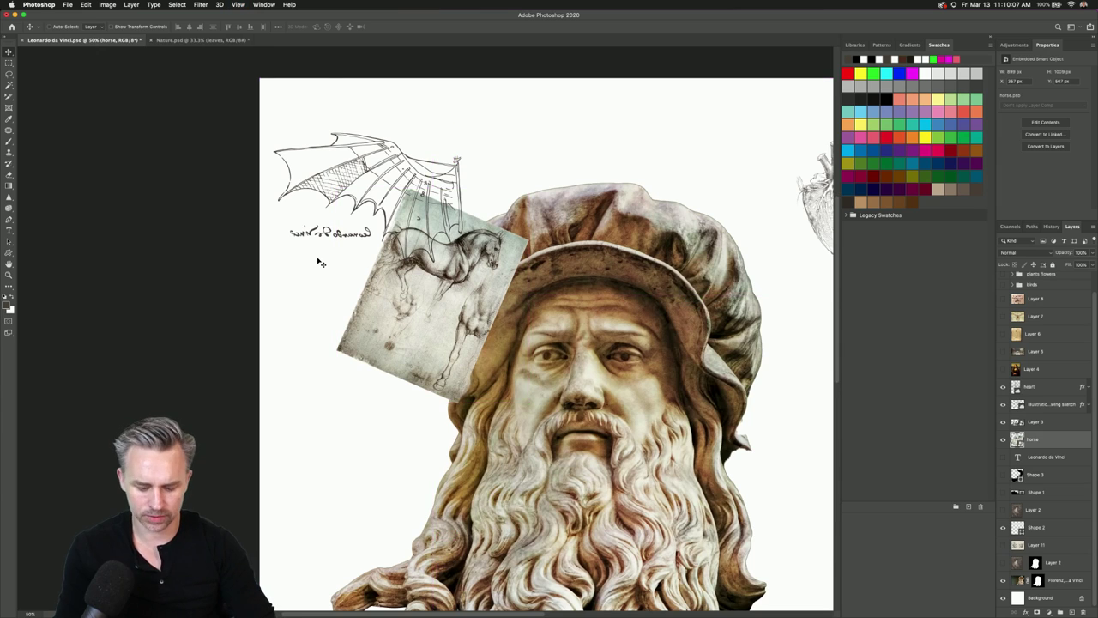
pyautogui.hotkey('ctrl', '=')
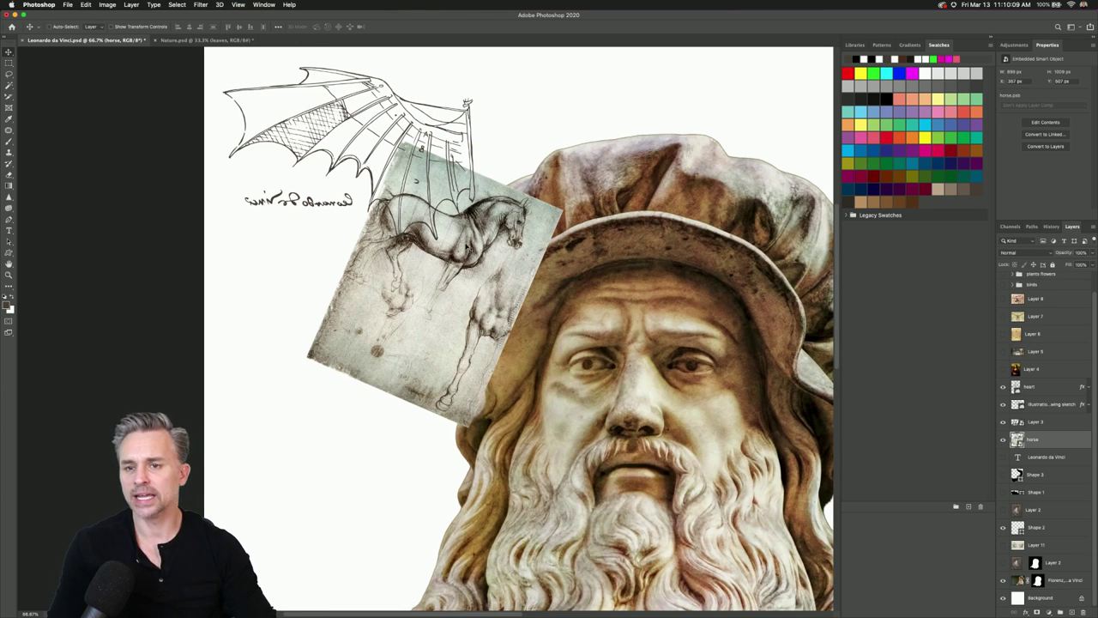
pyautogui.click(199, 4)
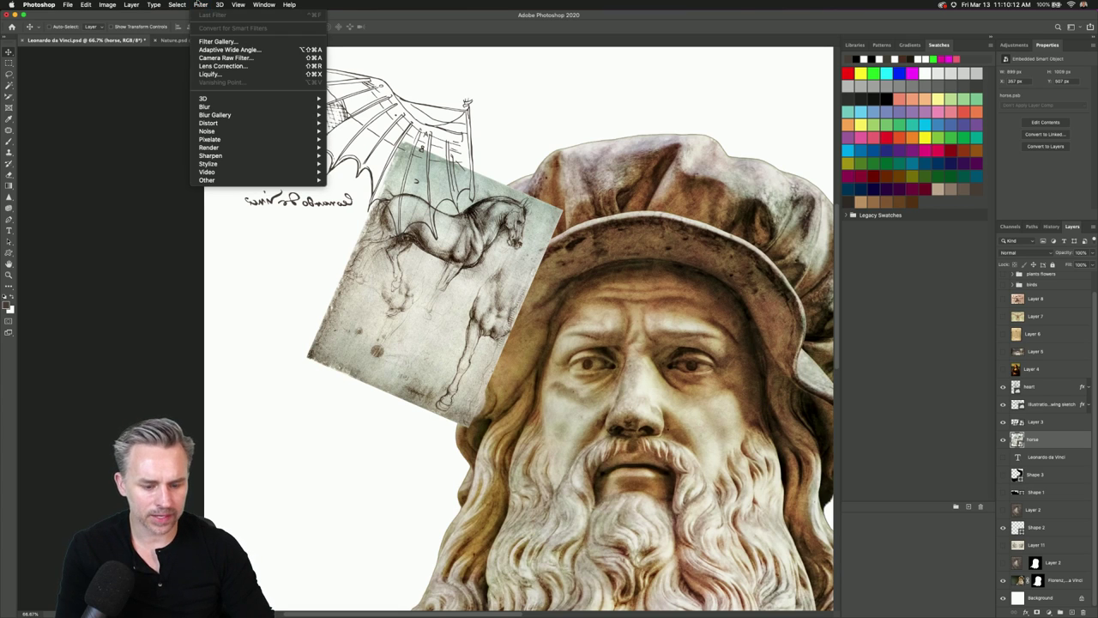
pyautogui.click(238, 4)
pyautogui.hotkey('ctrl', 'z')
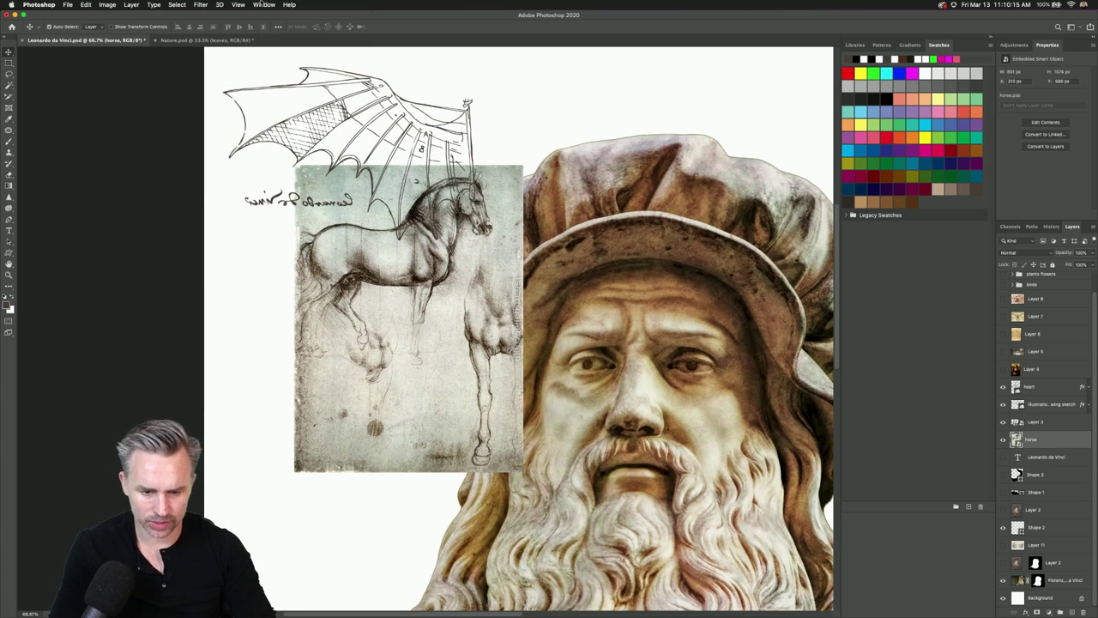
pyautogui.click(86, 4)
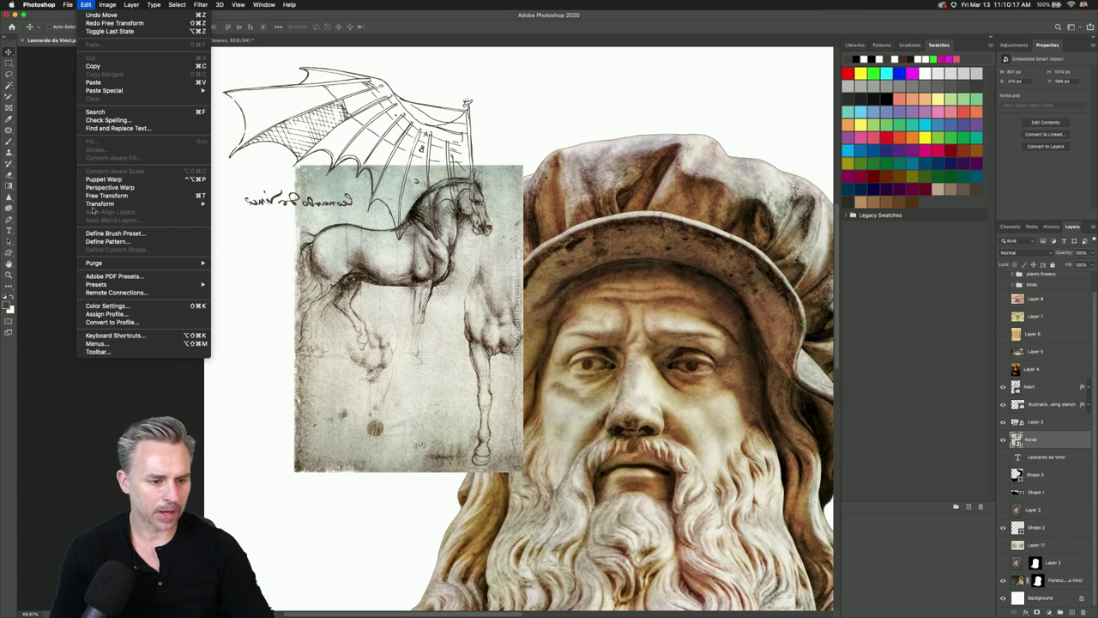
pyautogui.moveTo(93, 206)
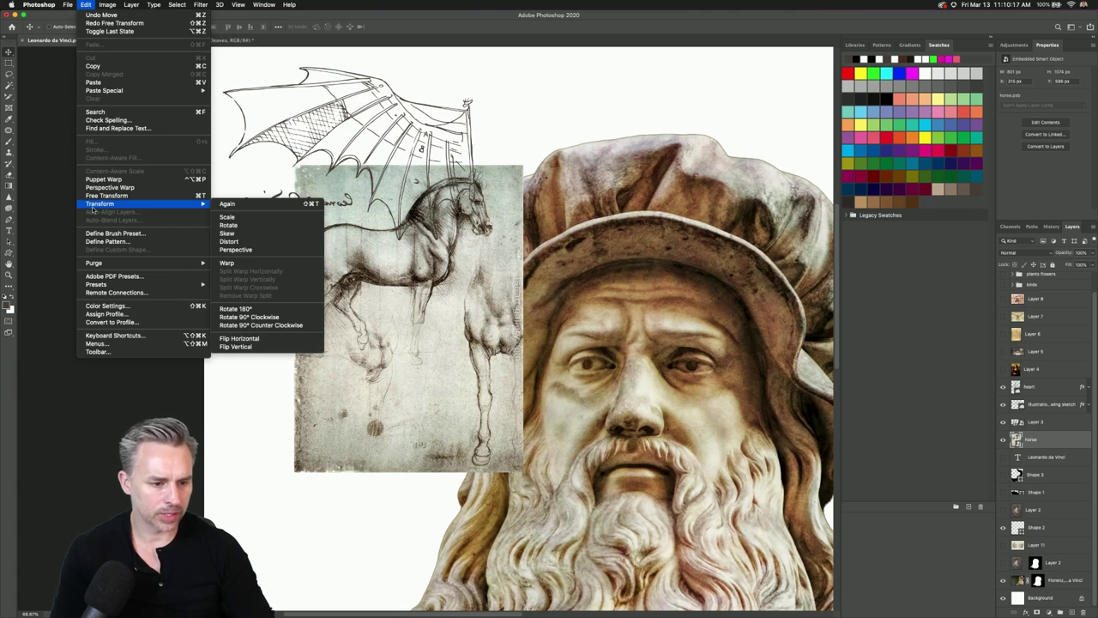
# Put the horse sketch in Warp mode and bend its top edge, corners and body.
pyautogui.click(234, 266)
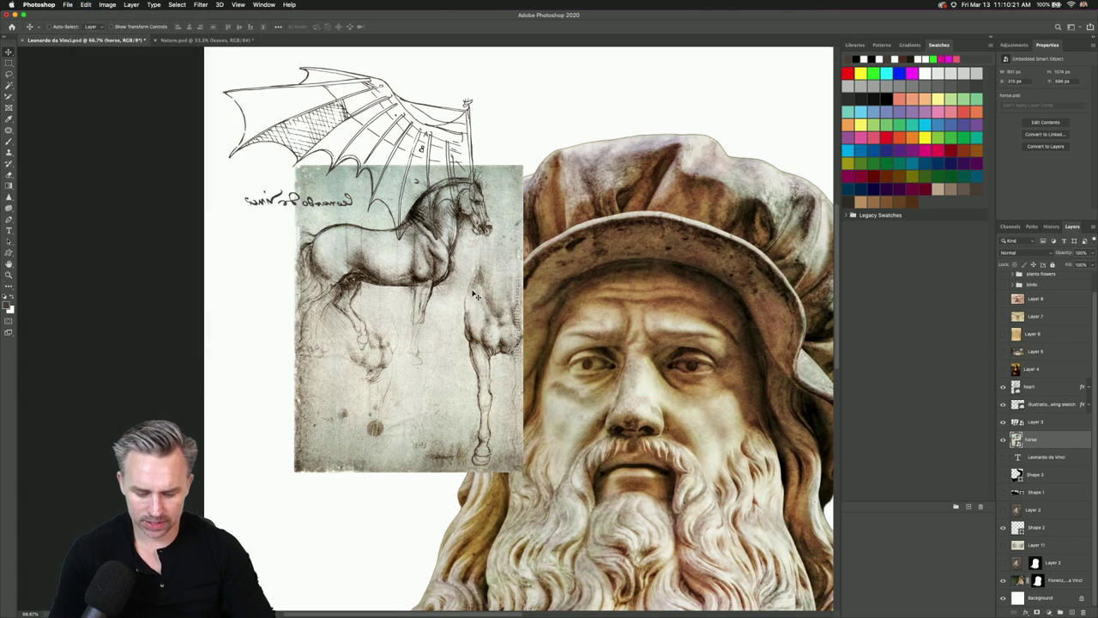
pyautogui.rightClick(421, 233)
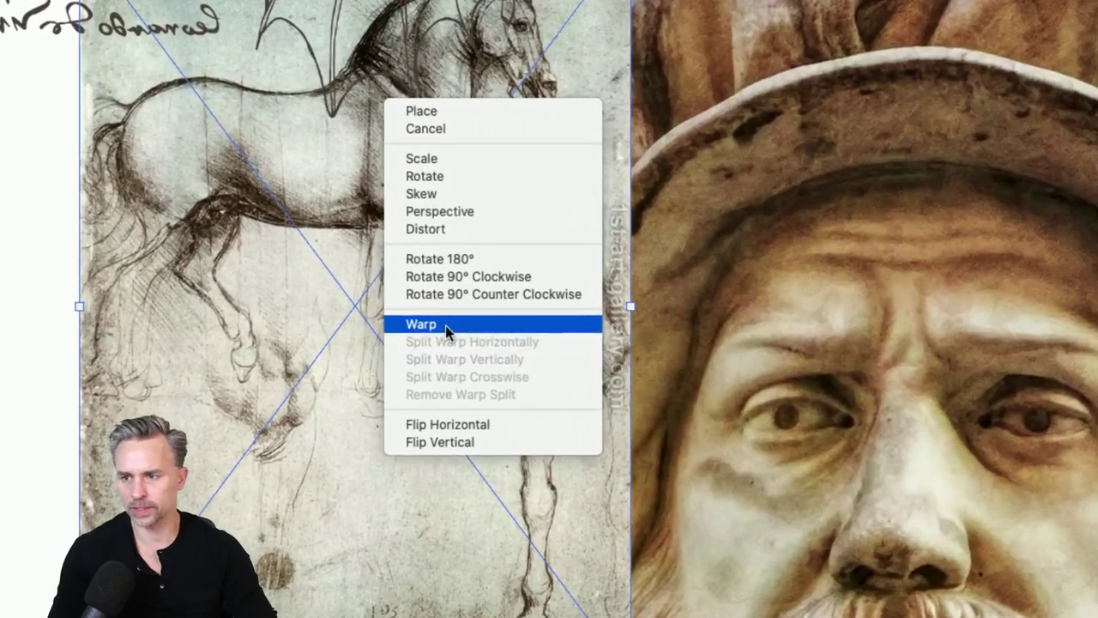
pyautogui.click(446, 326)
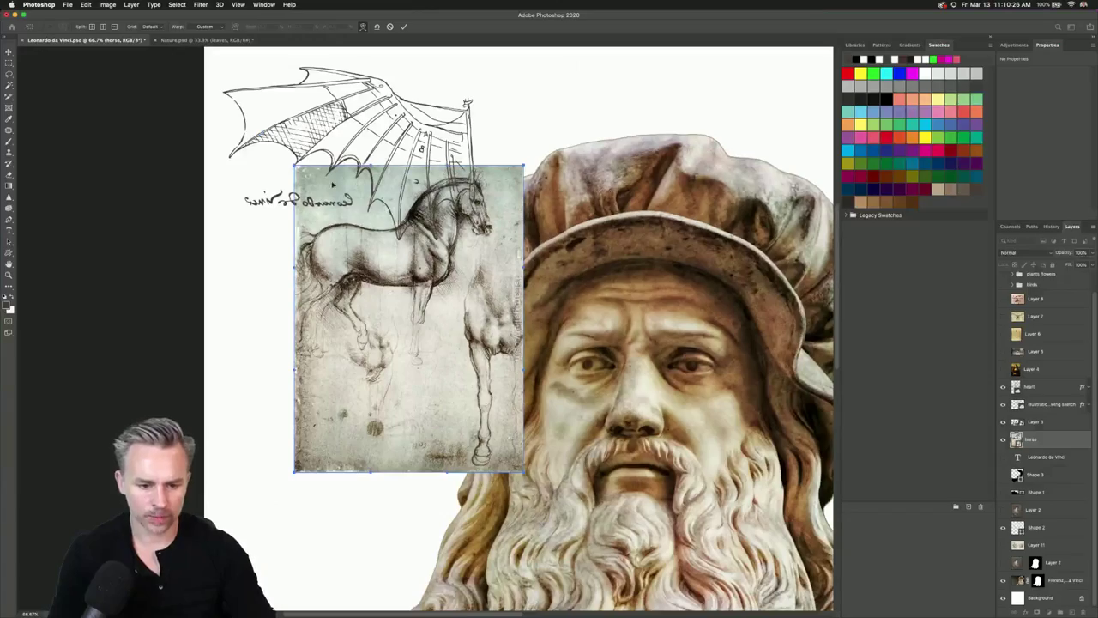
pyautogui.moveTo(371, 169); pyautogui.dragTo(297, 292)
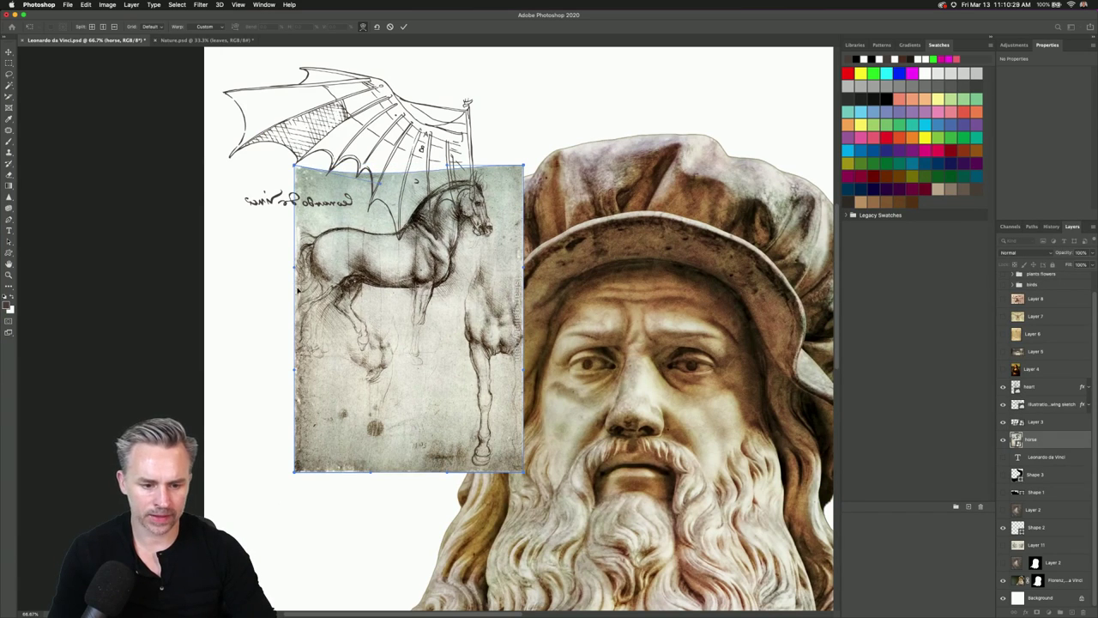
pyautogui.moveTo(415, 181); pyautogui.dragTo(438, 188)
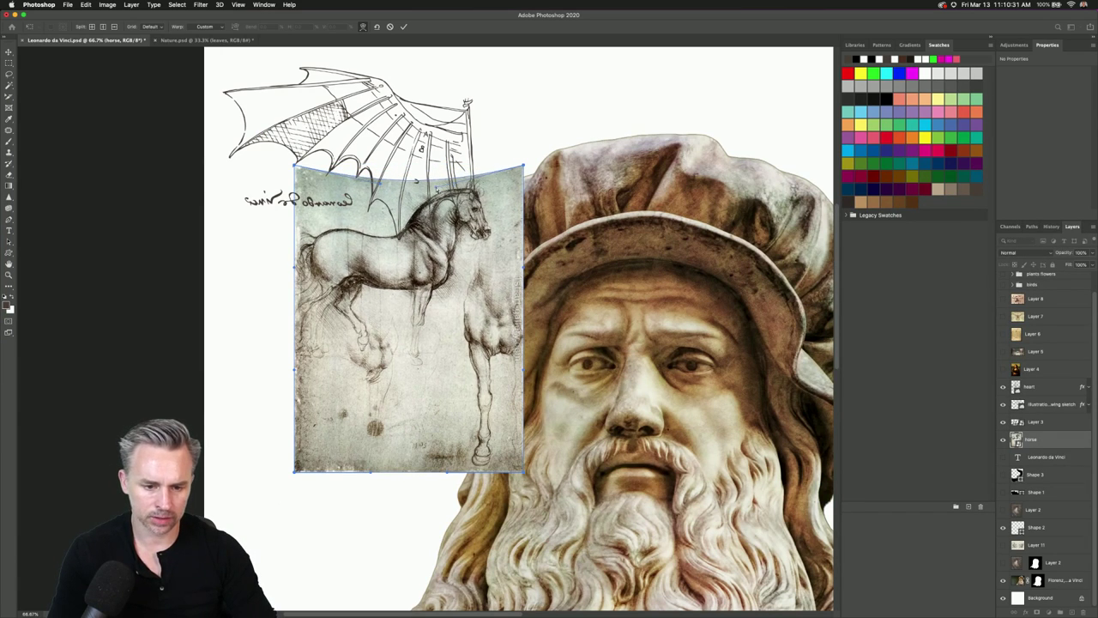
pyautogui.moveTo(295, 473)
pyautogui.mouseDown()
pyautogui.moveTo(312, 457)
pyautogui.moveTo(423, 491)
pyautogui.moveTo(490, 477)
pyautogui.moveTo(526, 435)
pyautogui.moveTo(545, 451)
pyautogui.mouseUp()
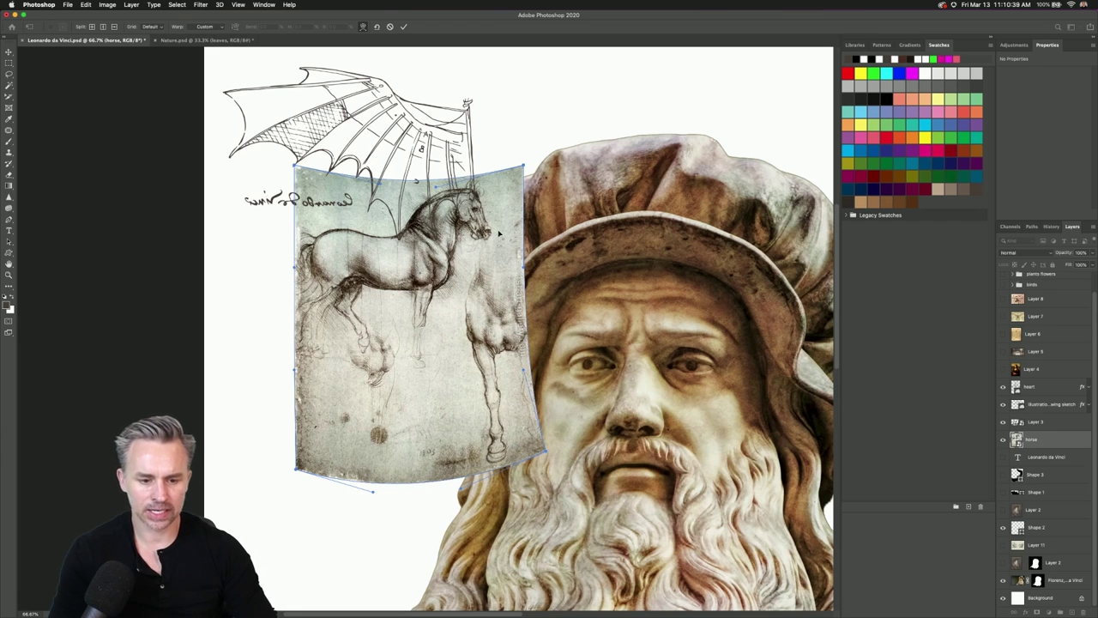
pyautogui.moveTo(294, 167); pyautogui.dragTo(375, 298)
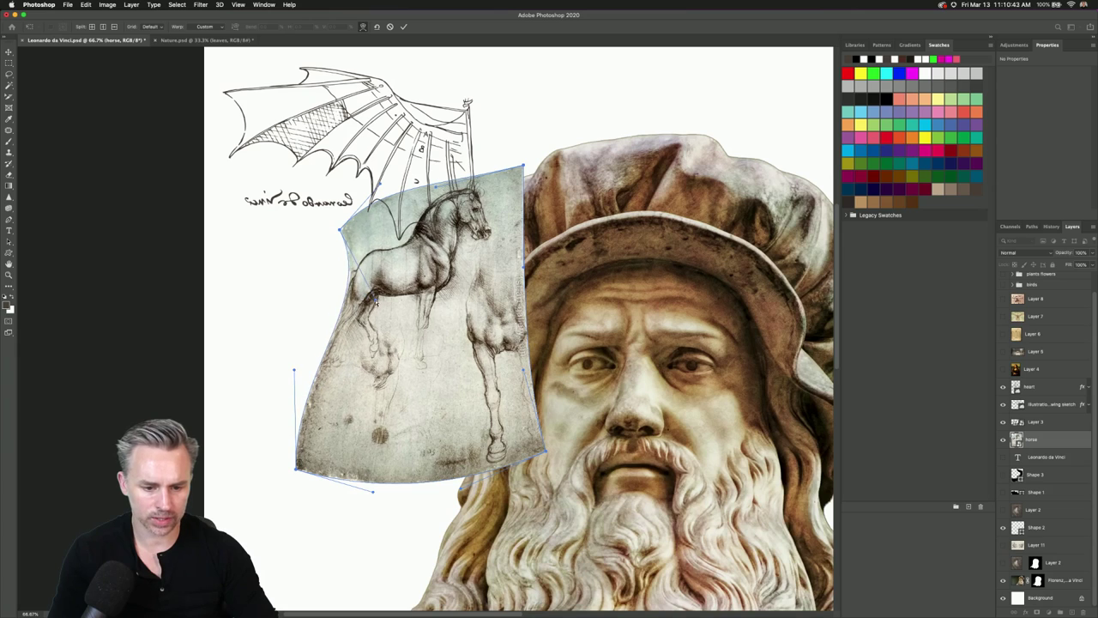
pyautogui.moveTo(400, 242); pyautogui.dragTo(427, 341)
pyautogui.moveTo(542, 448); pyautogui.dragTo(508, 429)
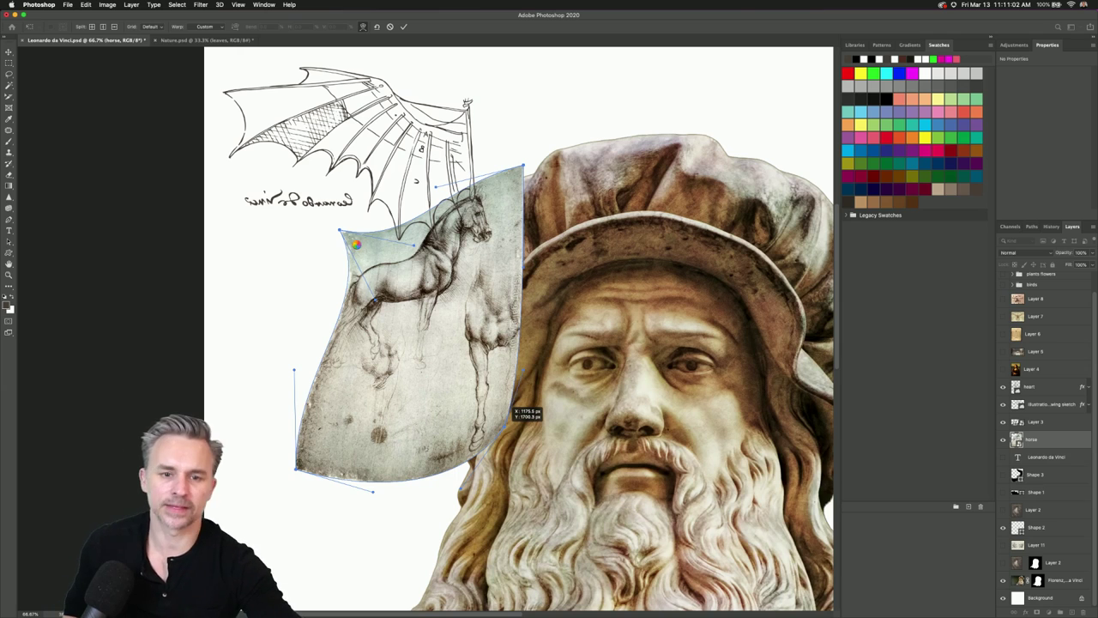
# Reset the warp, nudge two corner points, commit it, and dismiss the full scratch-disk alert.
pyautogui.press('Escape')
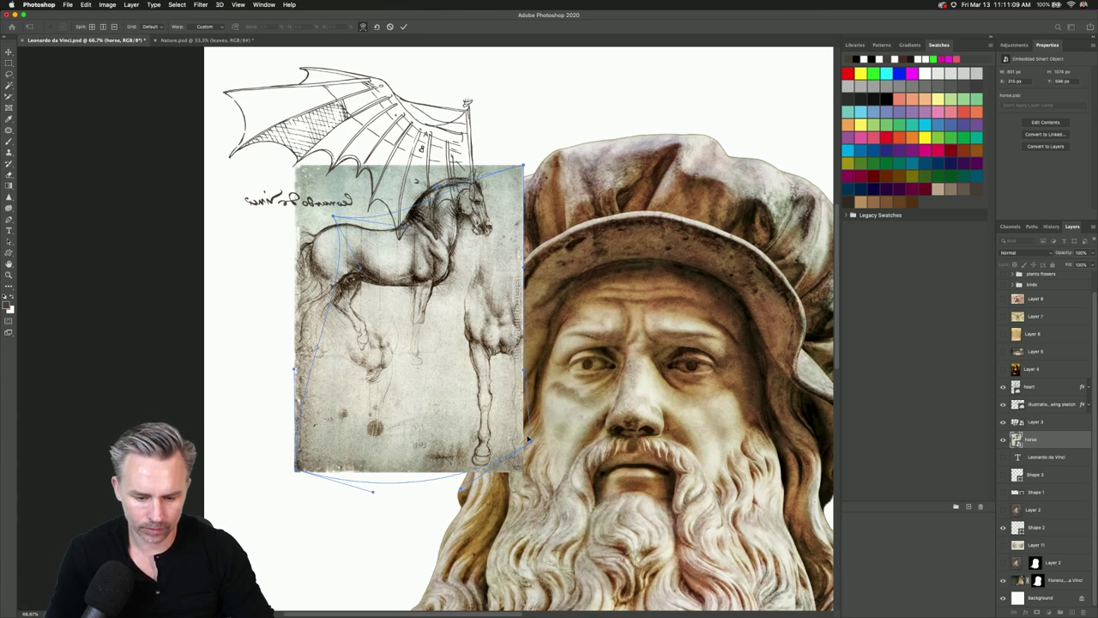
pyautogui.moveTo(532, 444); pyautogui.dragTo(544, 472)
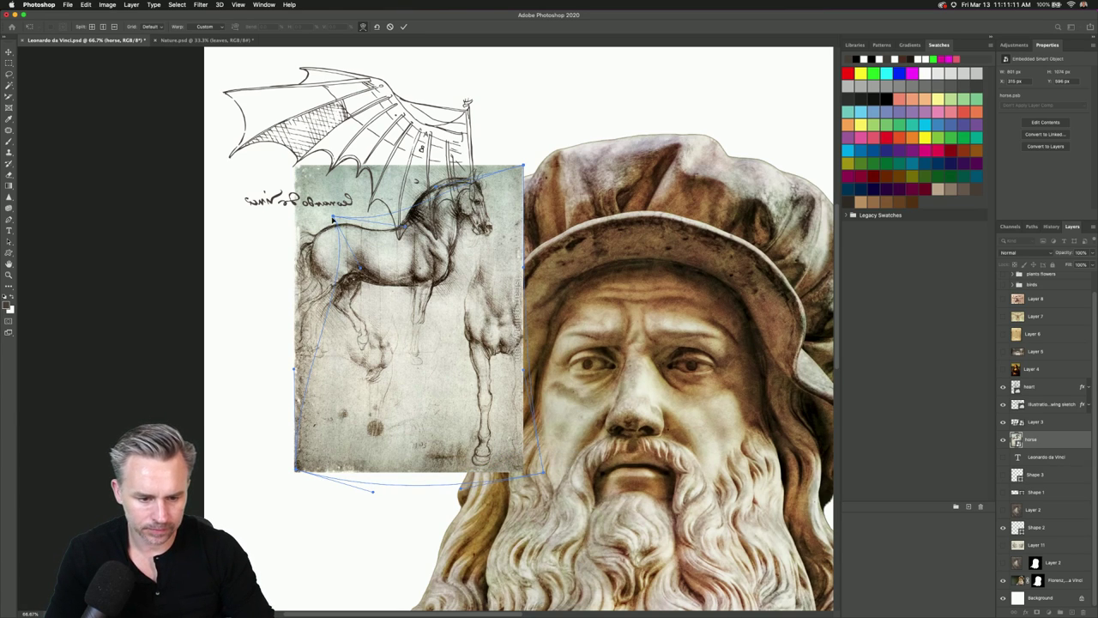
pyautogui.moveTo(333, 220); pyautogui.dragTo(330, 213)
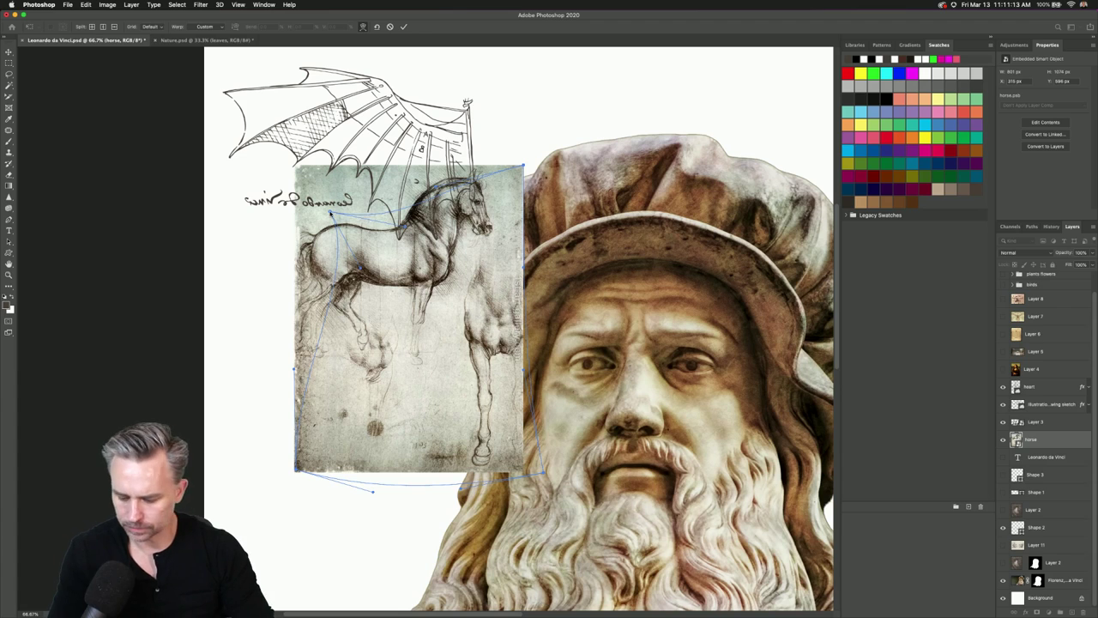
pyautogui.press('Return')
pyautogui.click(612, 199)
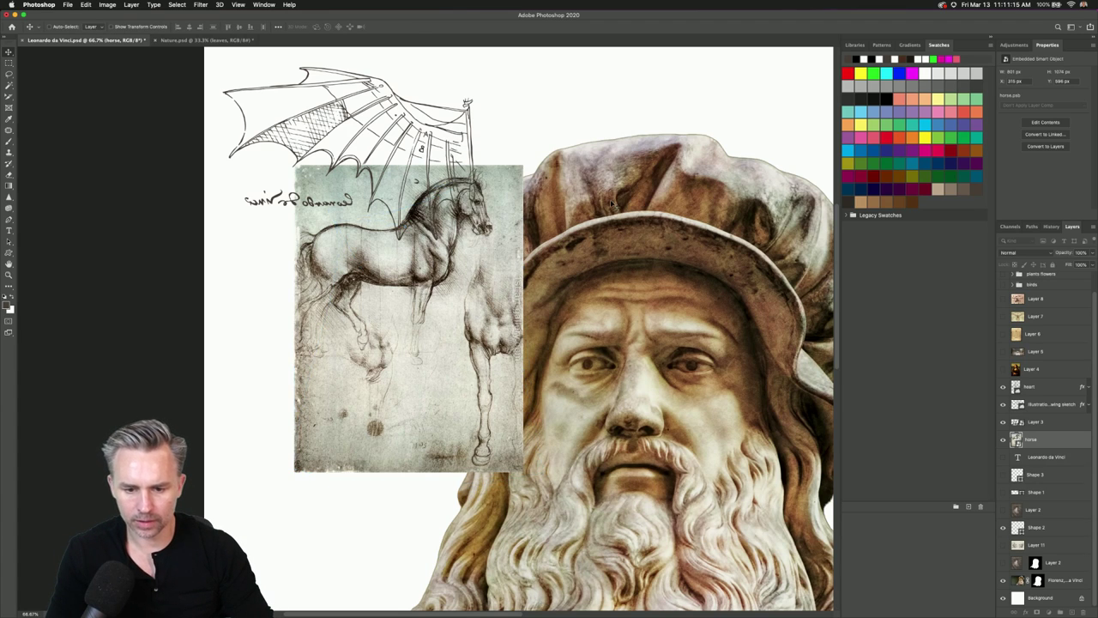
# Dismiss the scratch-disk alert, close Nature.psd without saving, and hide Photoshop.
pyautogui.click(1048, 227)
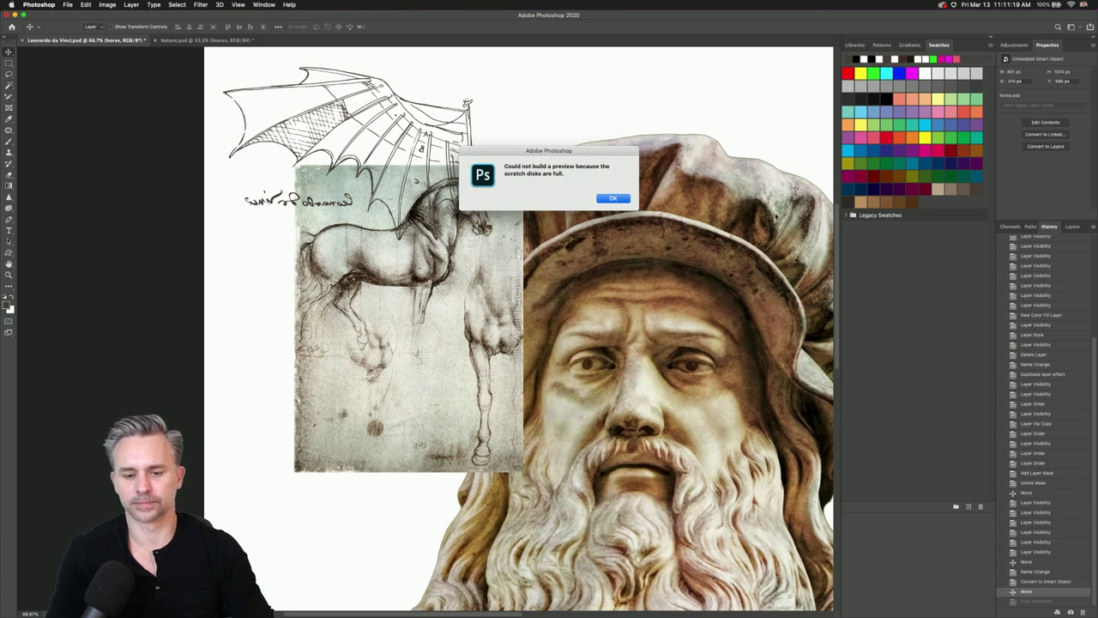
pyautogui.click(613, 199)
pyautogui.click(195, 41)
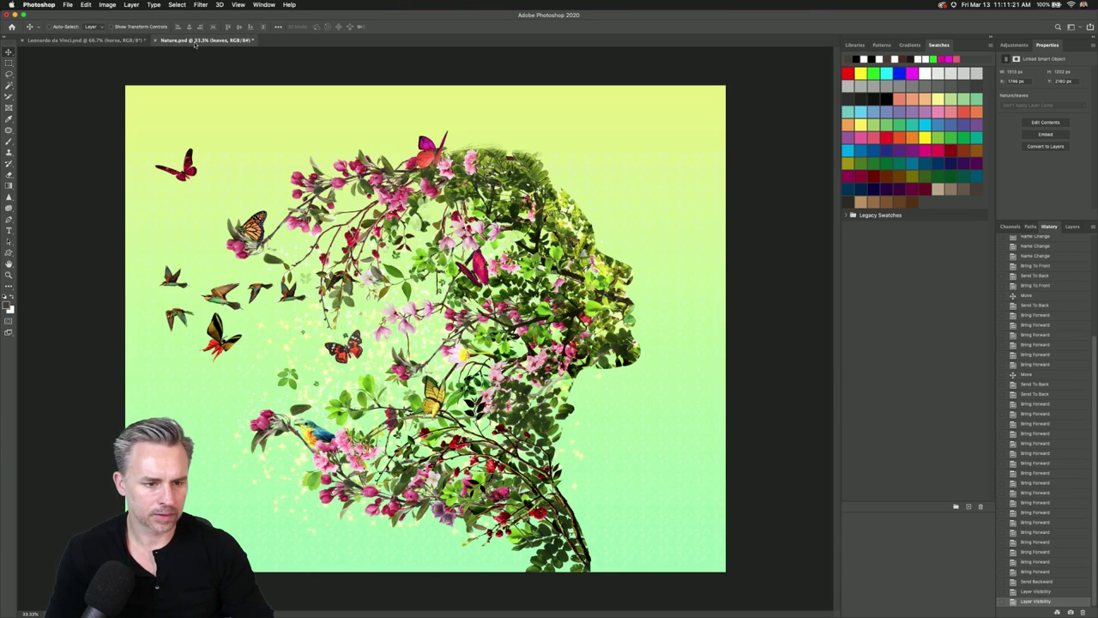
pyautogui.press('super+w')
pyautogui.press('super+d')
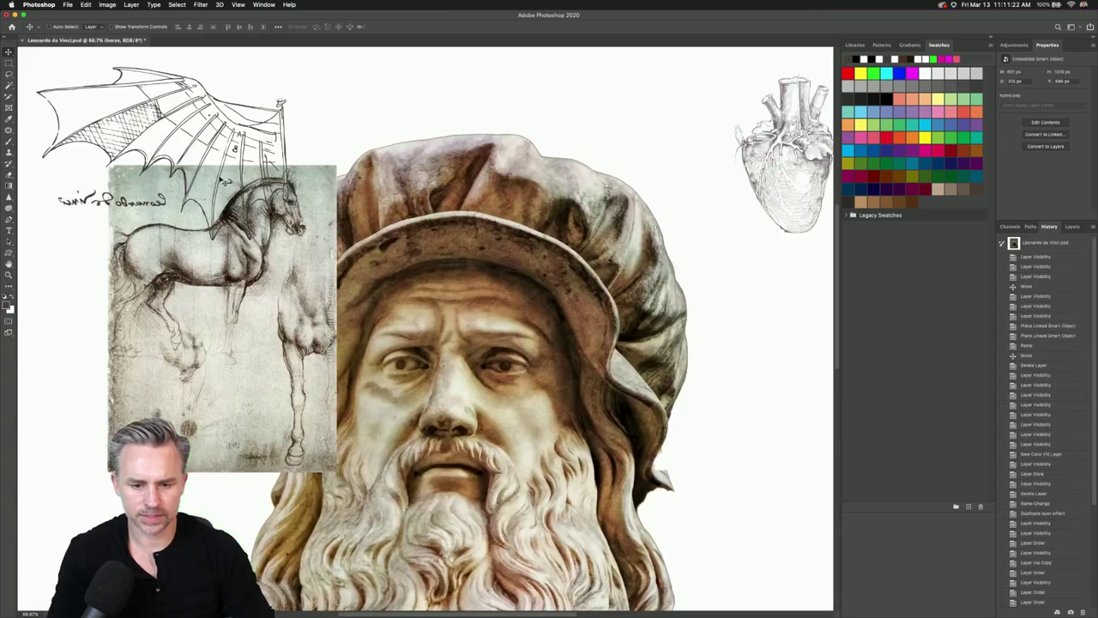
pyautogui.press('super+h')
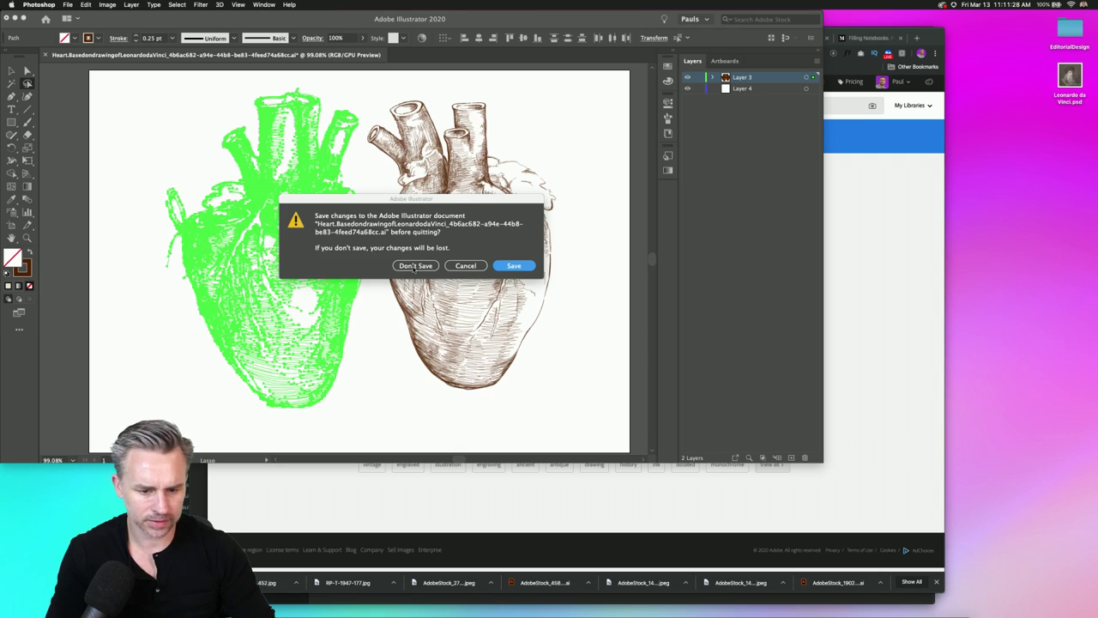
# Quit Illustrator without saving the heart drawing and switch back to the Photoshop collage.
pyautogui.click(415, 267)
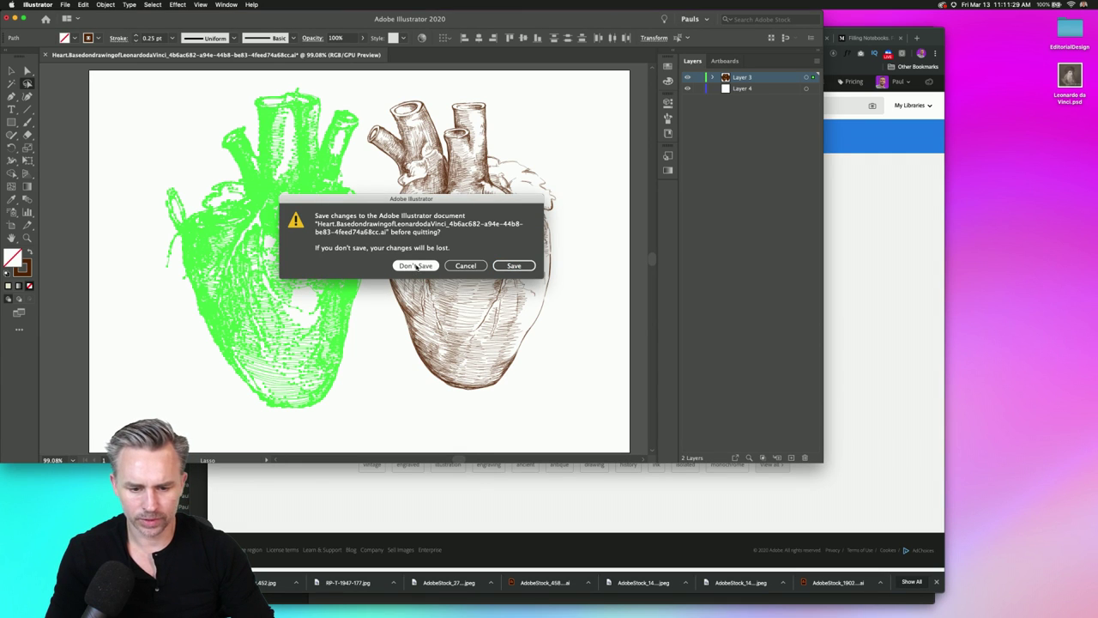
pyautogui.click(892, 213)
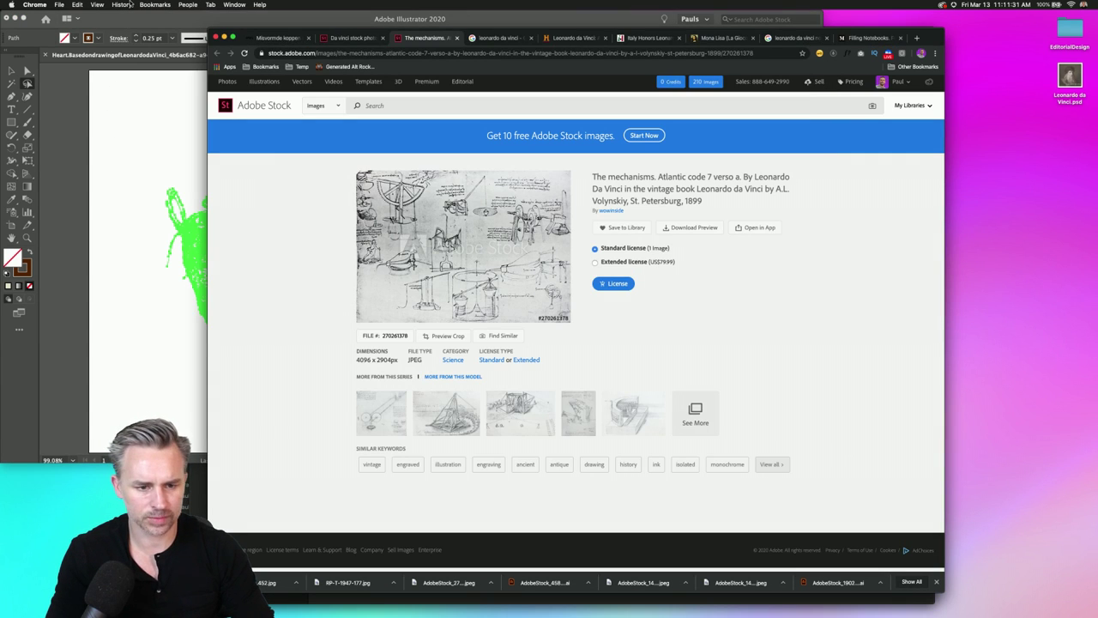
pyautogui.moveTo(515, 614)
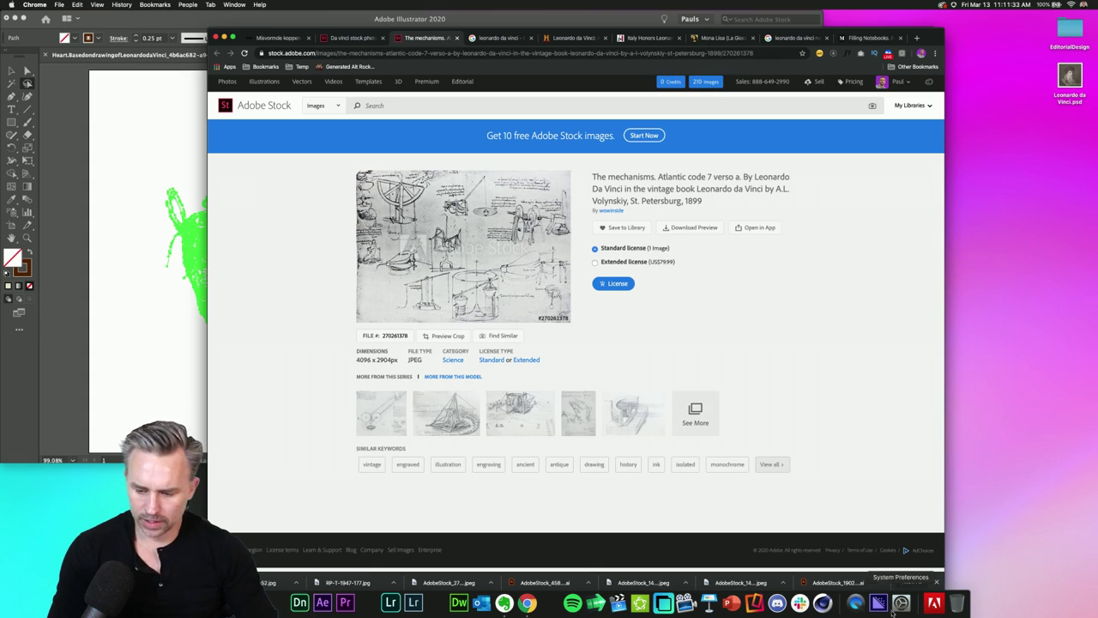
pyautogui.click(664, 603)
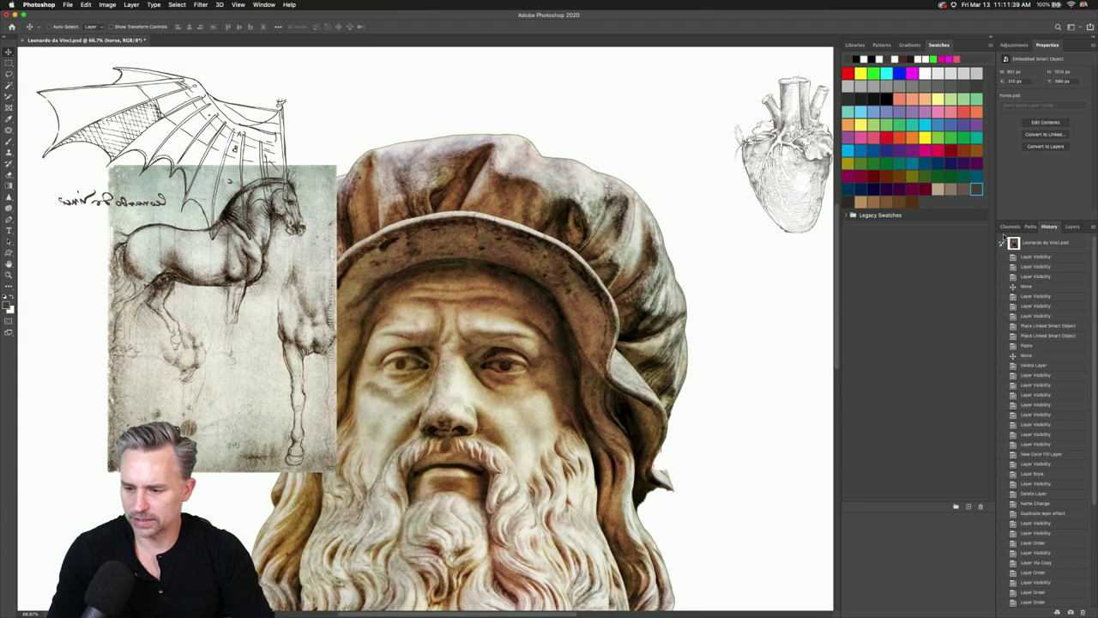
# Clear the History panel to free memory and save Leonardo da Vinci.psd.
pyautogui.scroll(-5, 1040, 314)
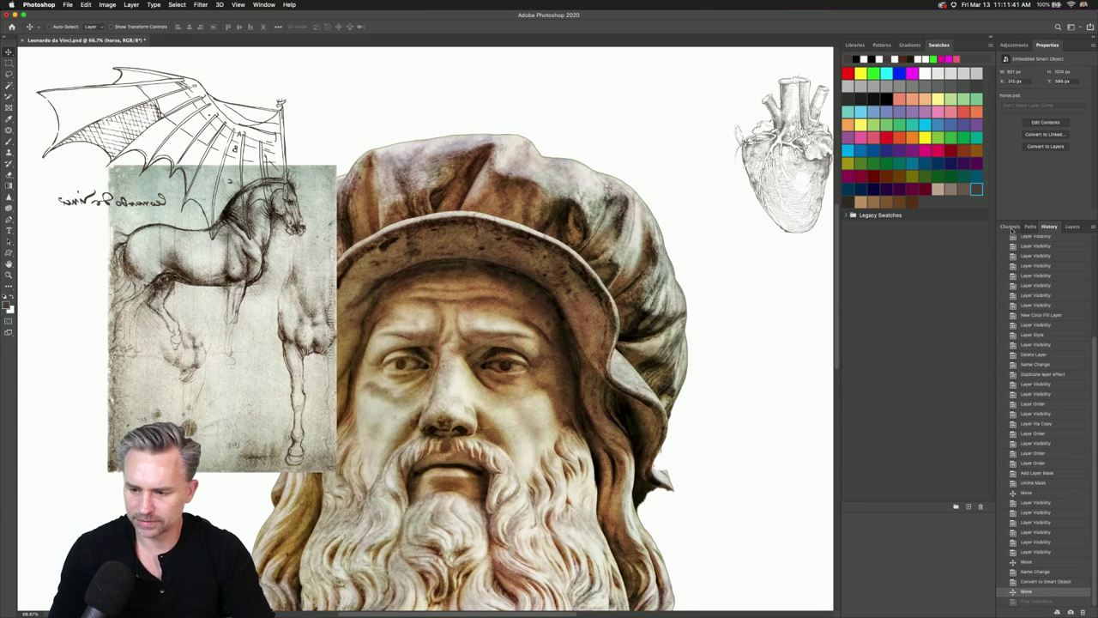
pyautogui.click(1093, 228)
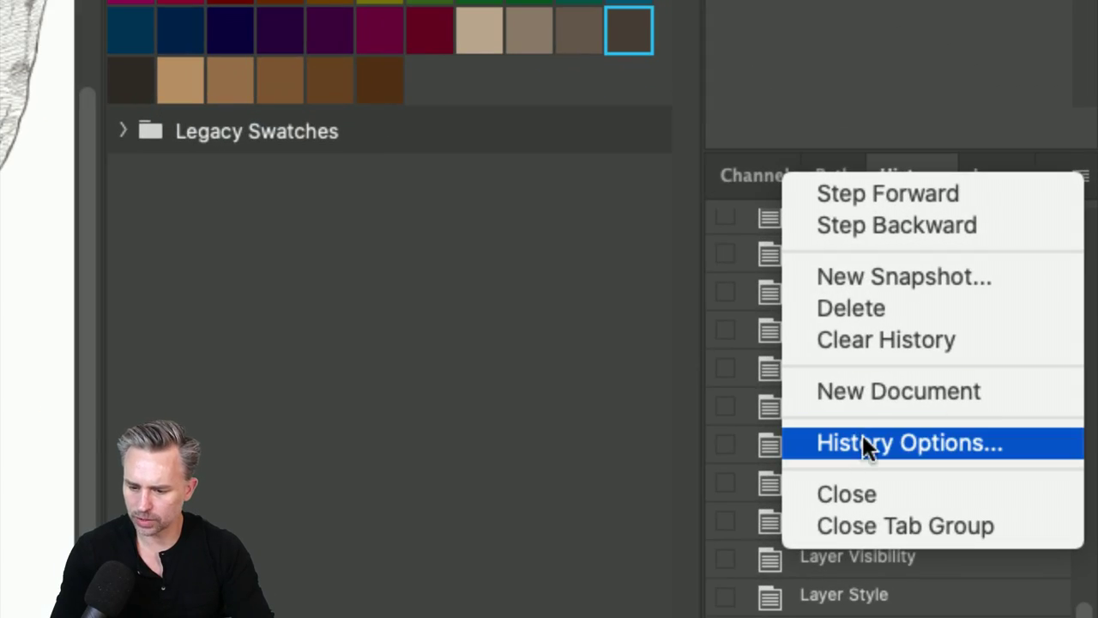
pyautogui.click(871, 343)
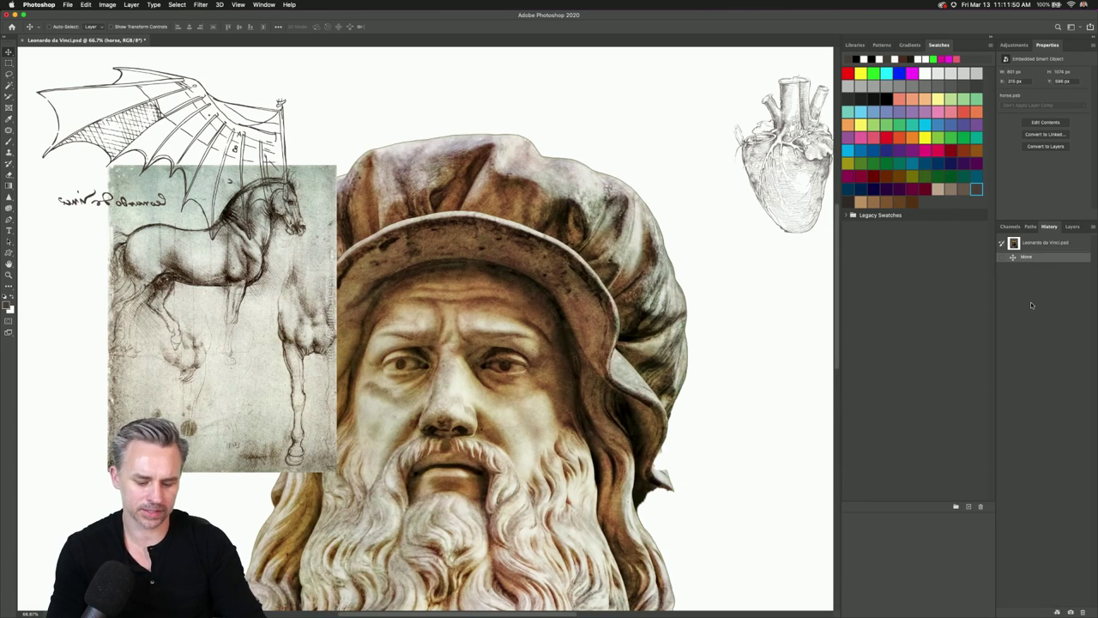
pyautogui.press('super+s')
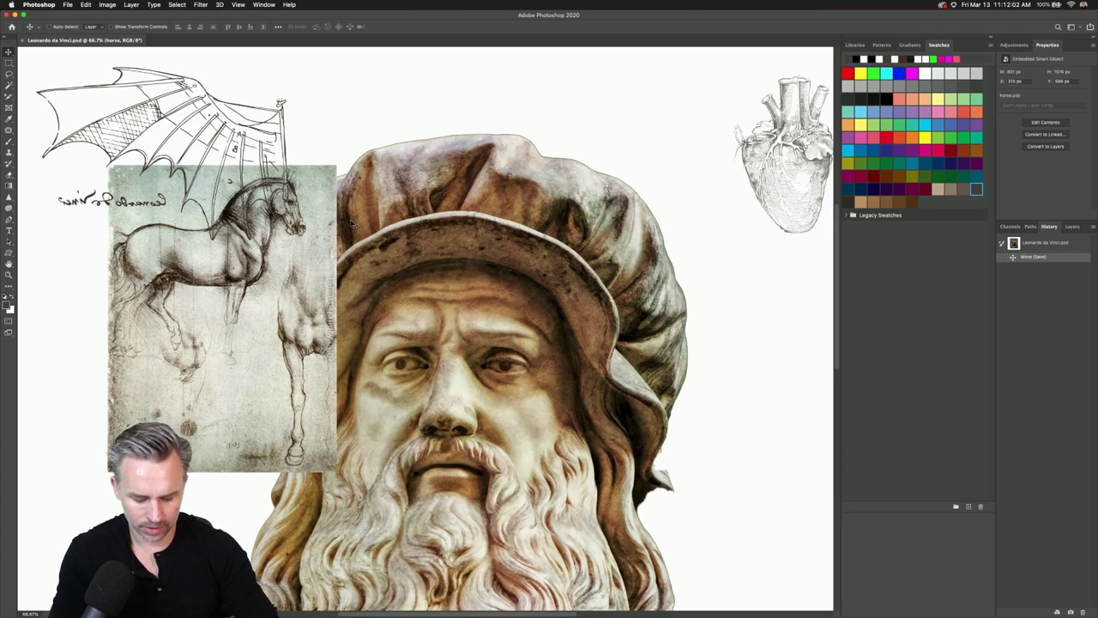
# Warp the horse sketch's corners and edges into a curled-paper shape and apply it.
pyautogui.hotkey('ctrl', 't')
pyautogui.rightClick(226, 234)
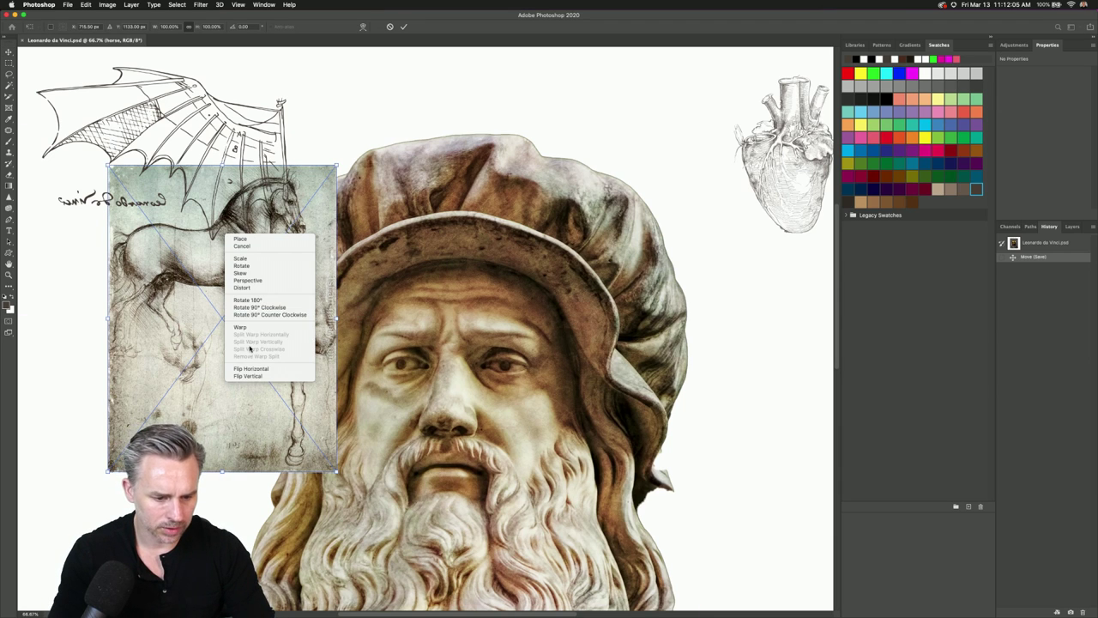
pyautogui.click(241, 327)
pyautogui.moveTo(110, 167); pyautogui.dragTo(183, 272)
pyautogui.moveTo(184, 168); pyautogui.dragTo(299, 421)
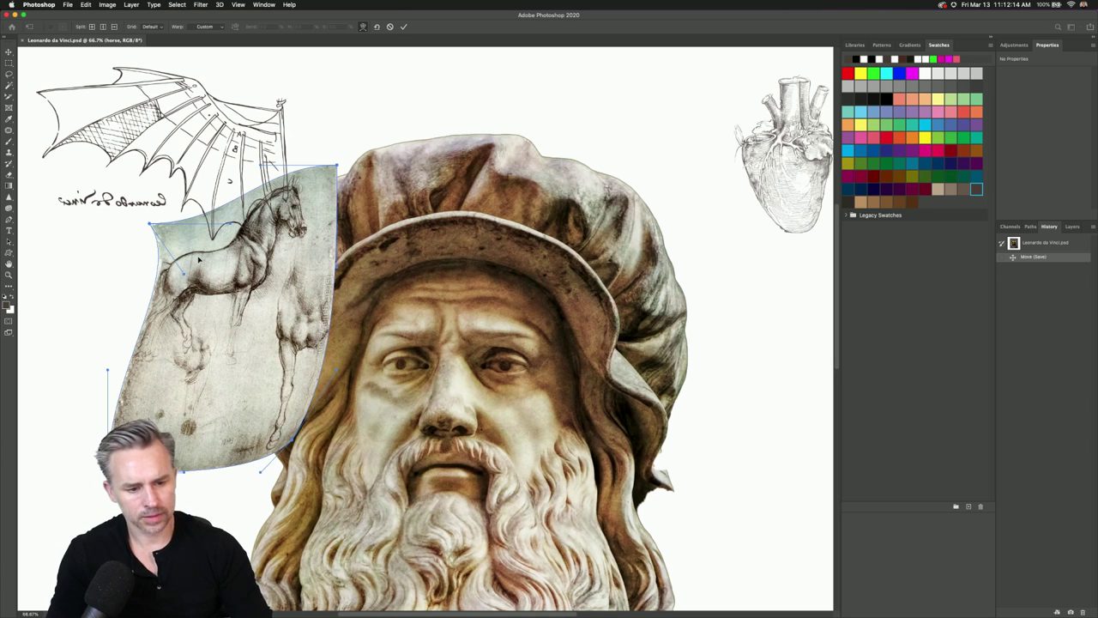
pyautogui.moveTo(227, 202); pyautogui.dragTo(240, 182)
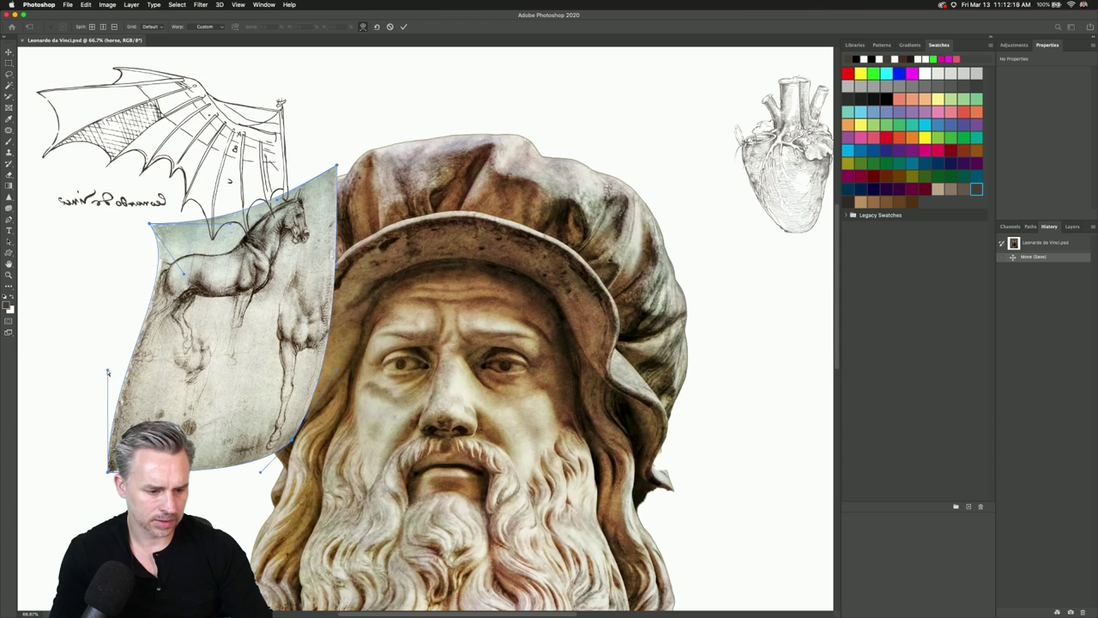
pyautogui.moveTo(108, 371); pyautogui.dragTo(156, 383)
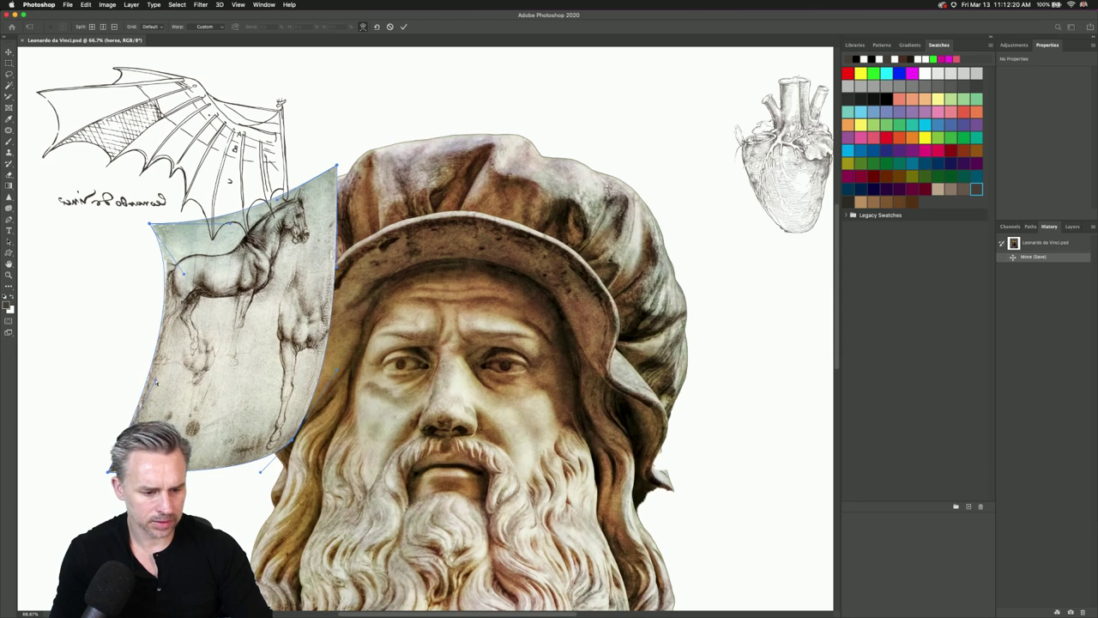
pyautogui.moveTo(182, 275); pyautogui.dragTo(160, 258)
pyautogui.press('Return')
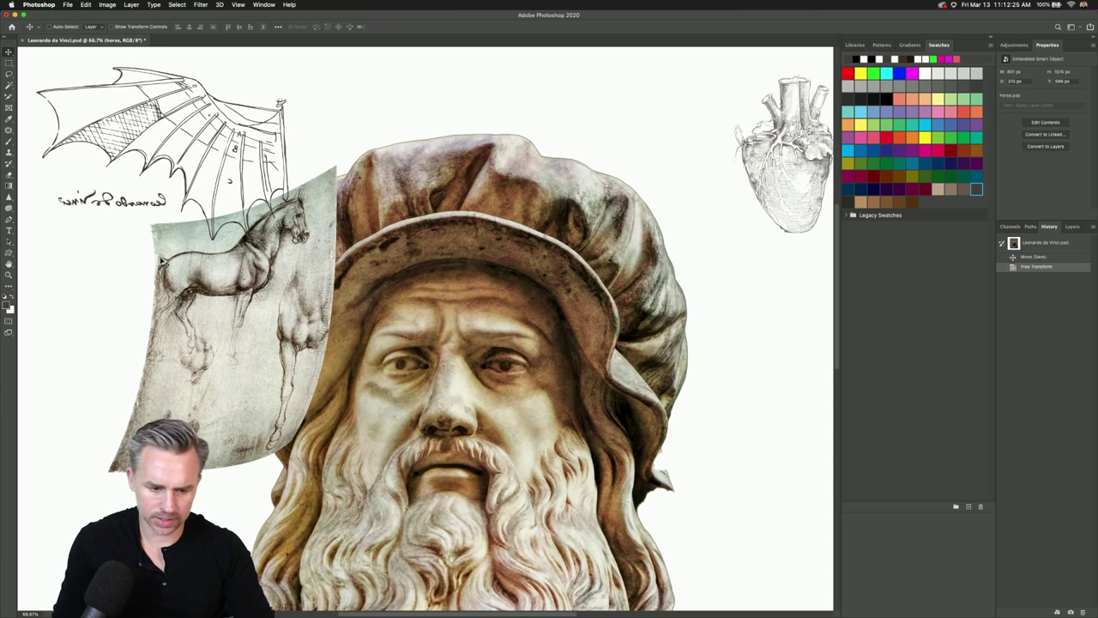
# Move the horse sketch over the face and add a new layer clipped to it.
pyautogui.moveTo(245, 307); pyautogui.dragTo(458, 231)
pyautogui.click(1010, 227)
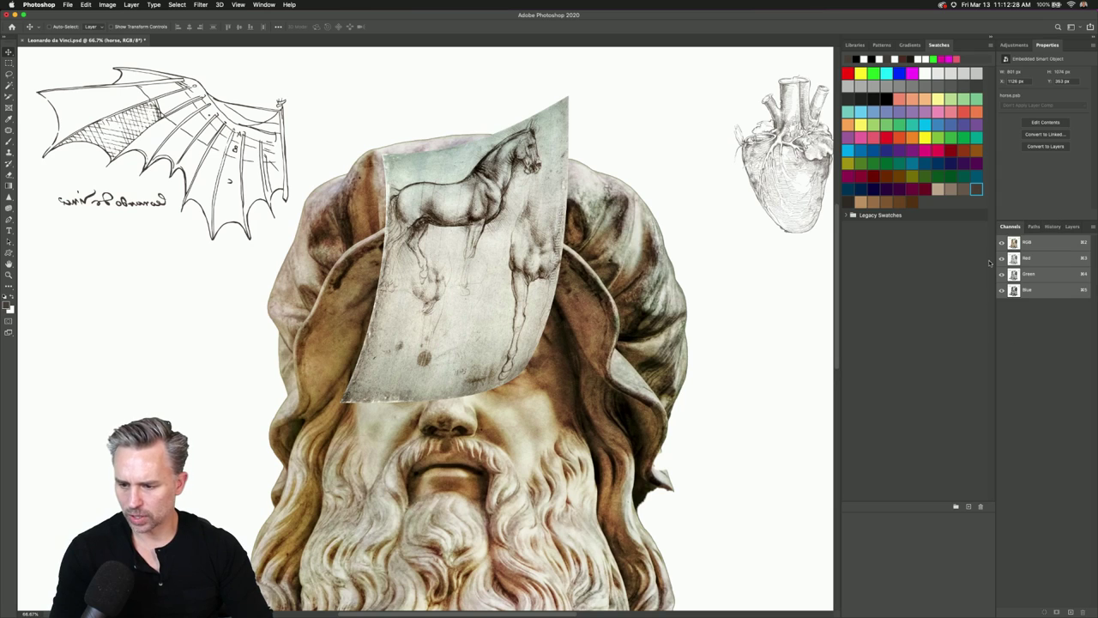
pyautogui.click(1071, 227)
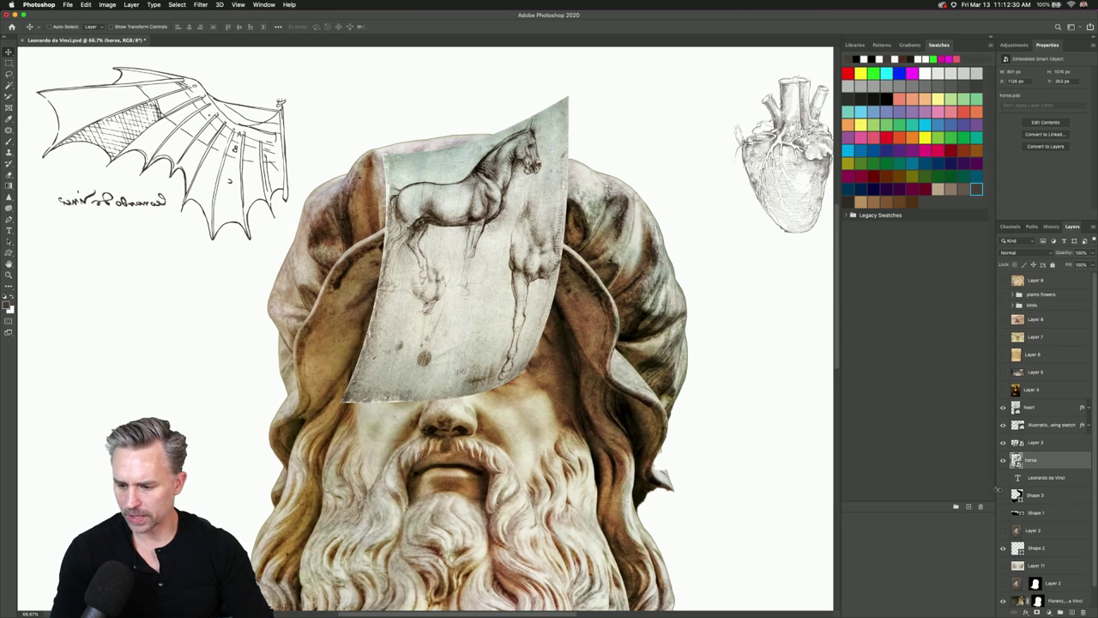
pyautogui.click(1070, 612)
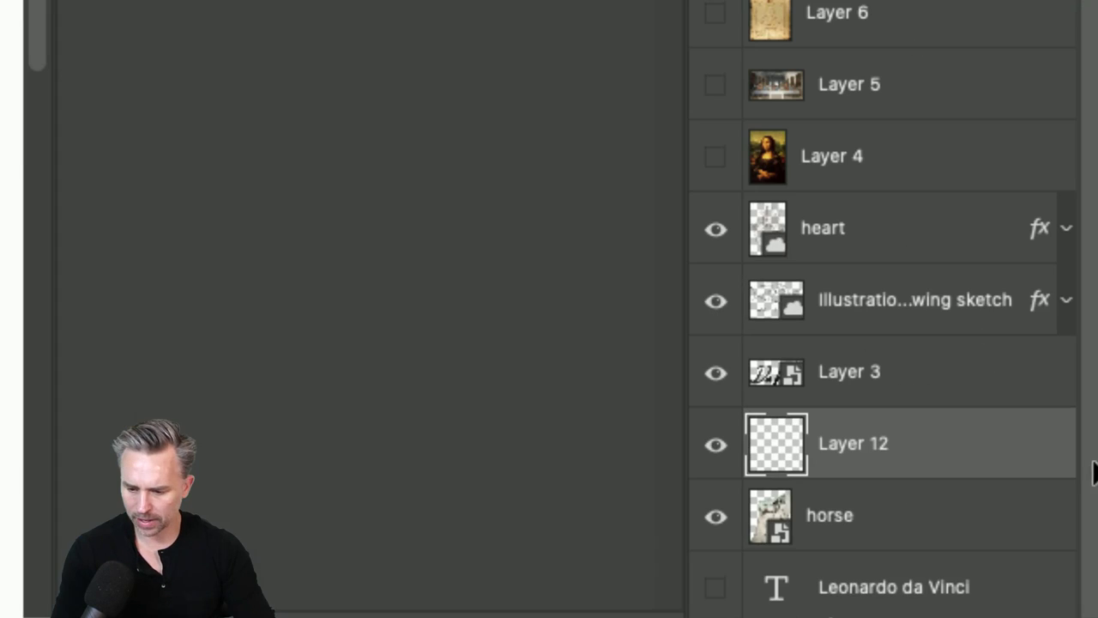
pyautogui.keyDown('alt'); pyautogui.click(1044, 465); pyautogui.keyUp('alt')
# Name the clipped layer 'shading', then pick the Brush with default black and white colours.
pyautogui.doubleClick(877, 447)
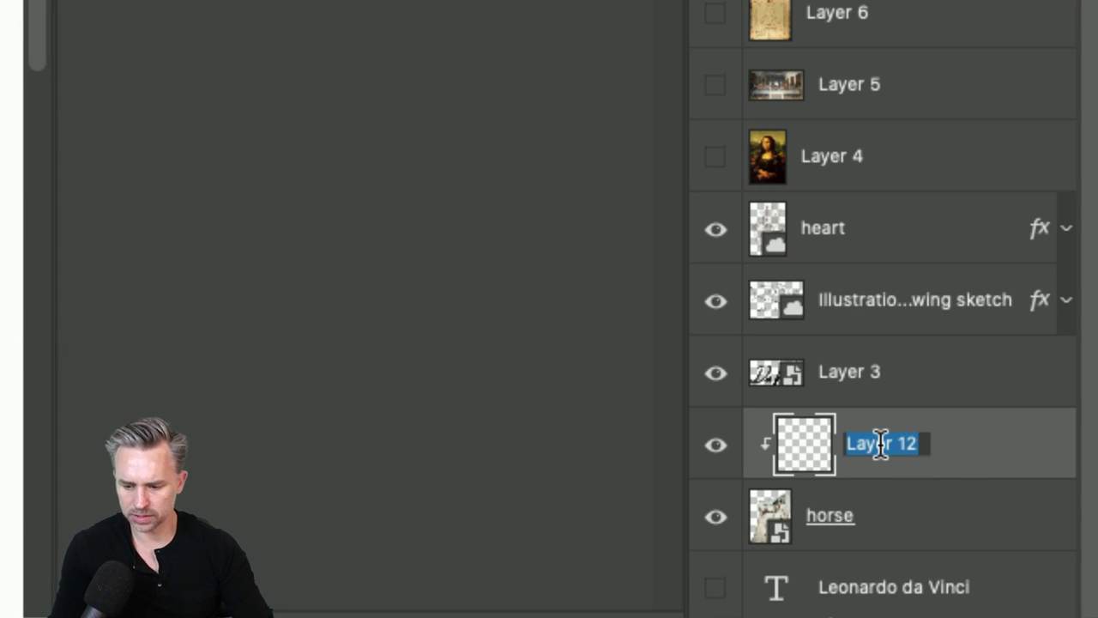
pyautogui.write('shading')
pyautogui.press('Return')
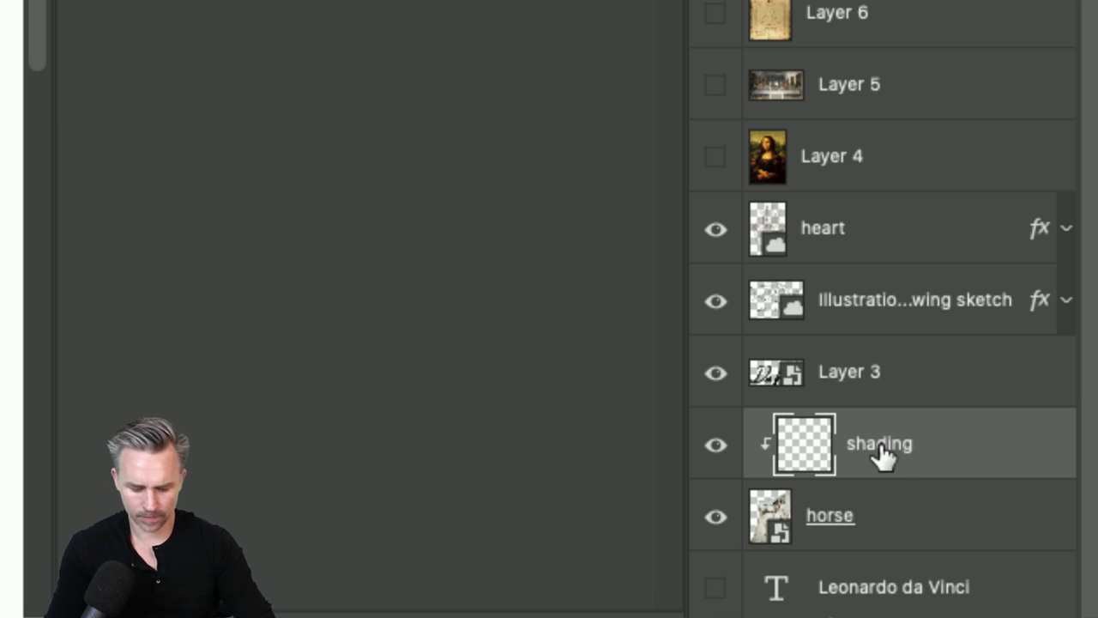
pyautogui.press('b')
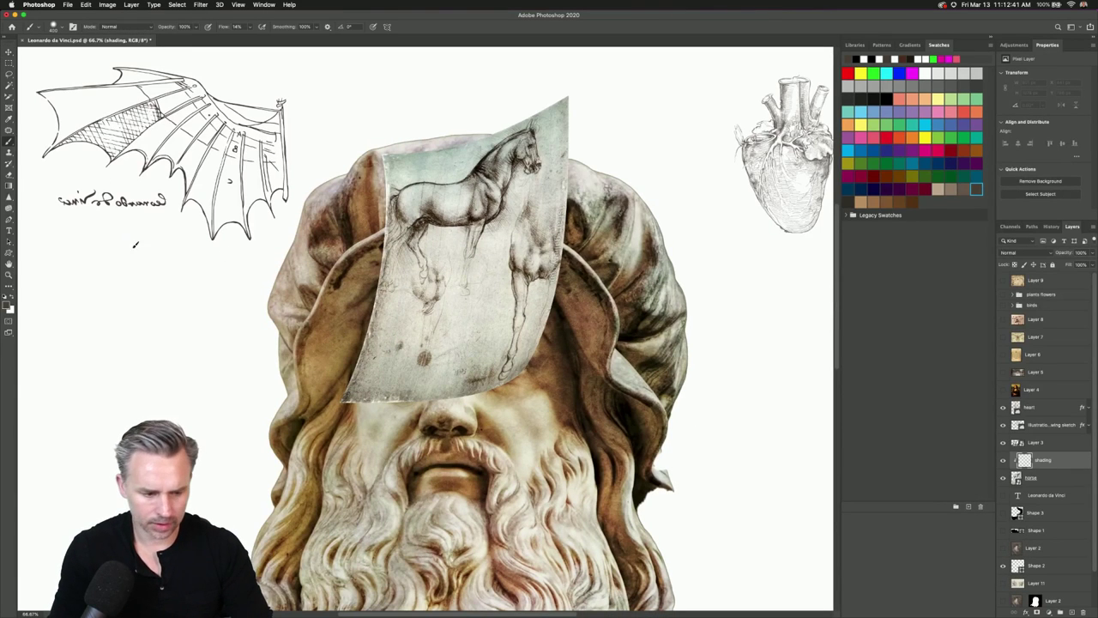
pyautogui.press('d')
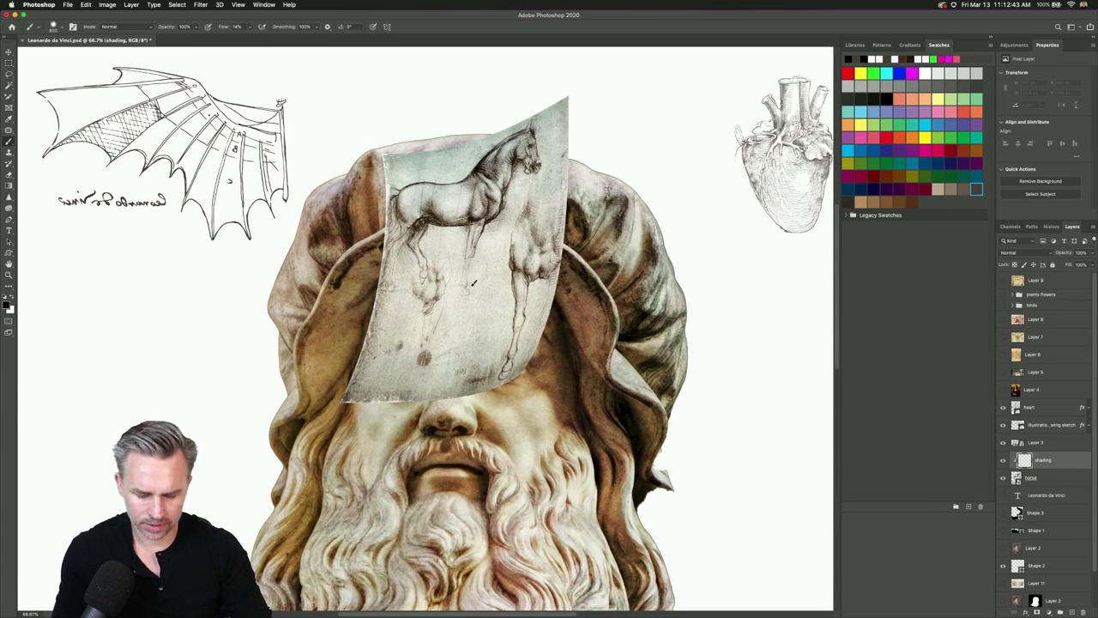
# Set the Preferences painting cursor to the normal brush tip.
pyautogui.click(31, 3)
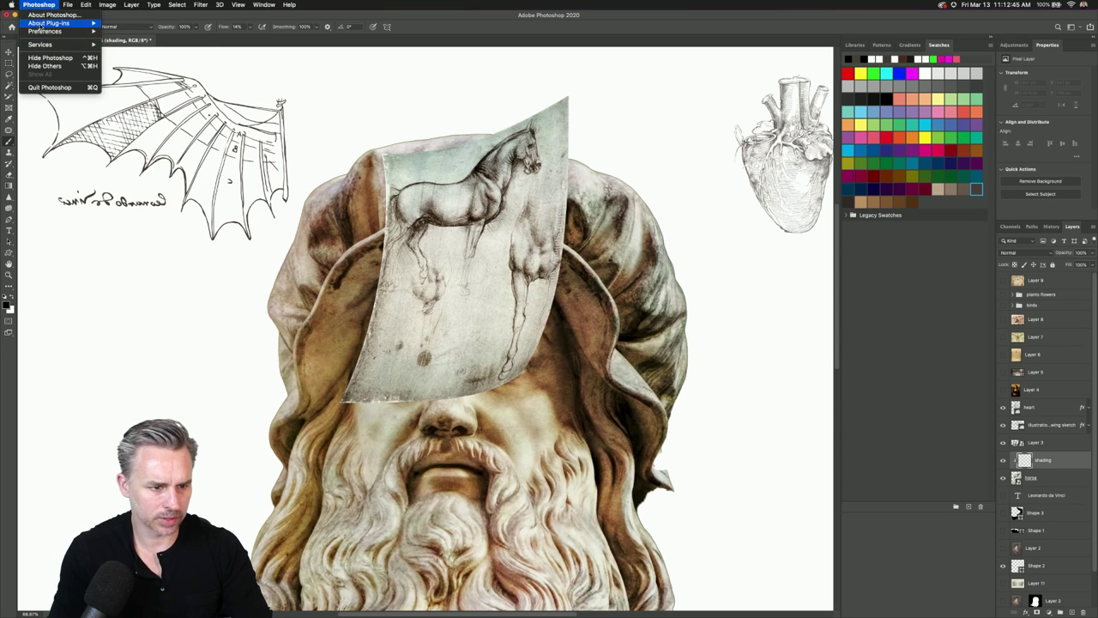
pyautogui.moveTo(60, 32)
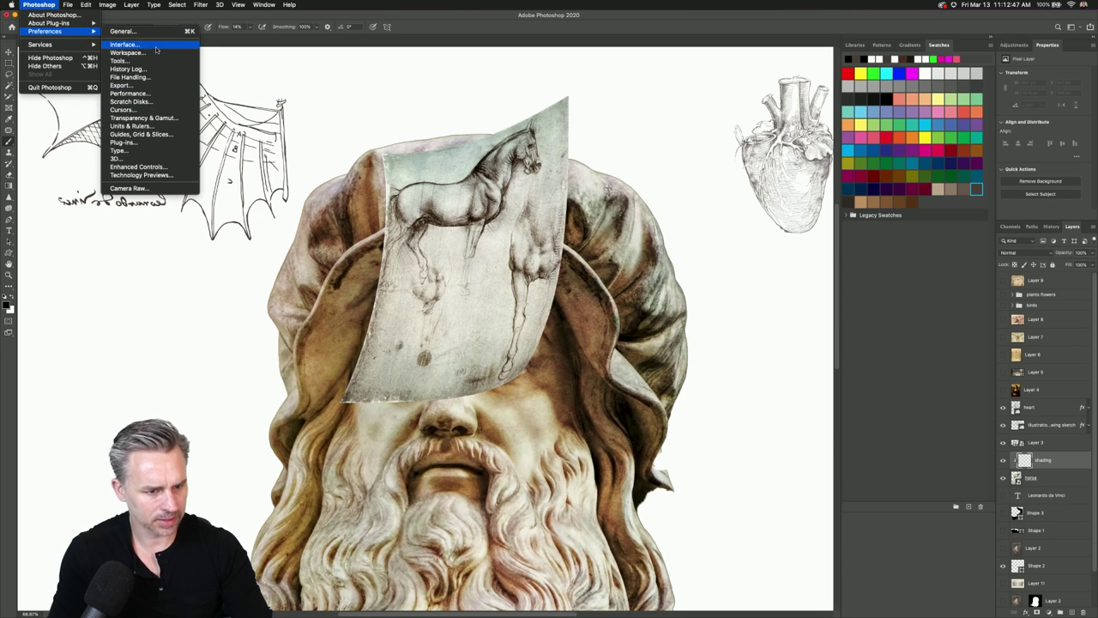
pyautogui.click(160, 109)
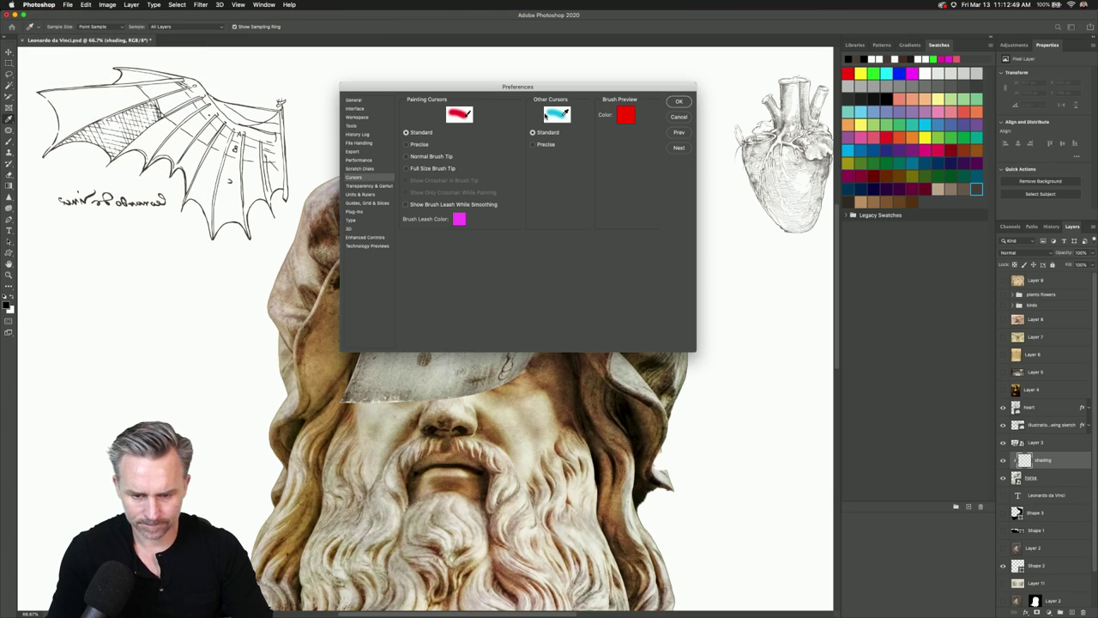
pyautogui.click(533, 144)
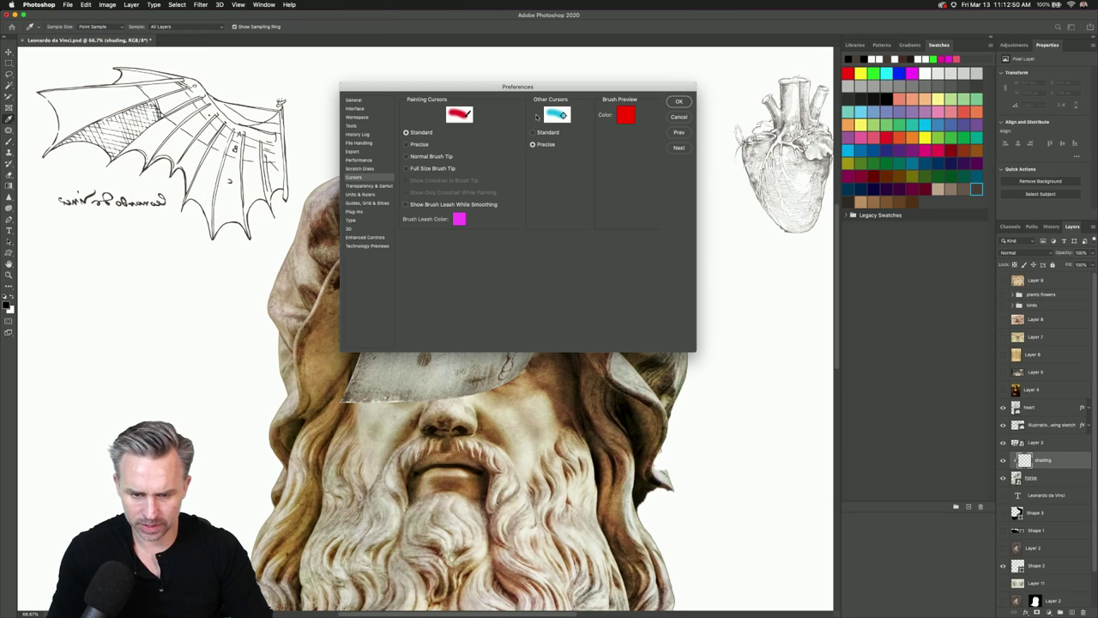
pyautogui.click(406, 144)
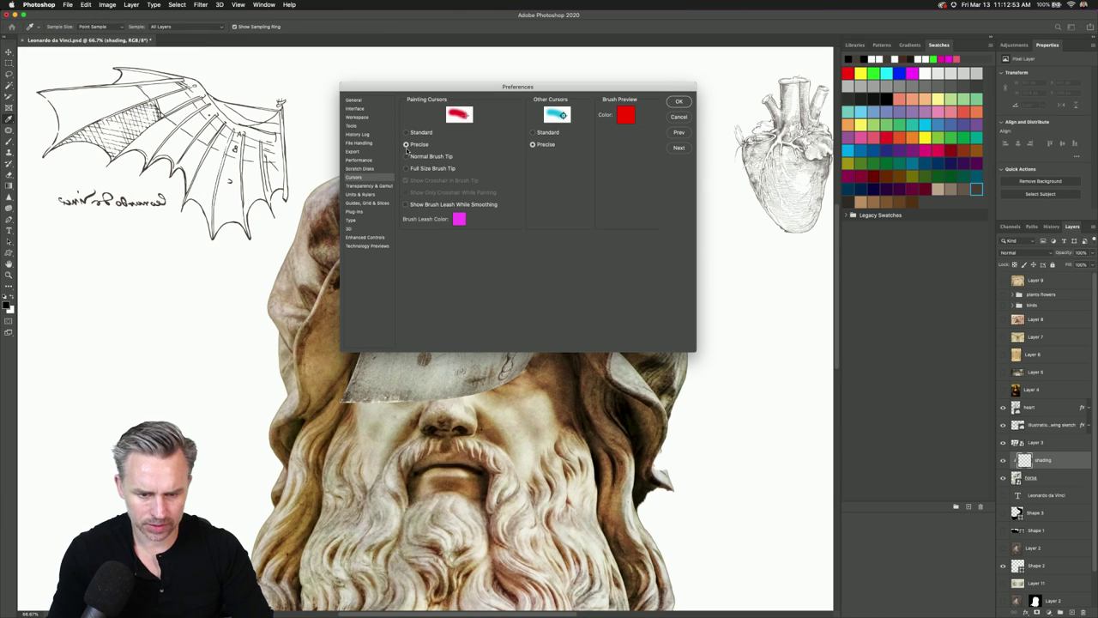
pyautogui.click(406, 157)
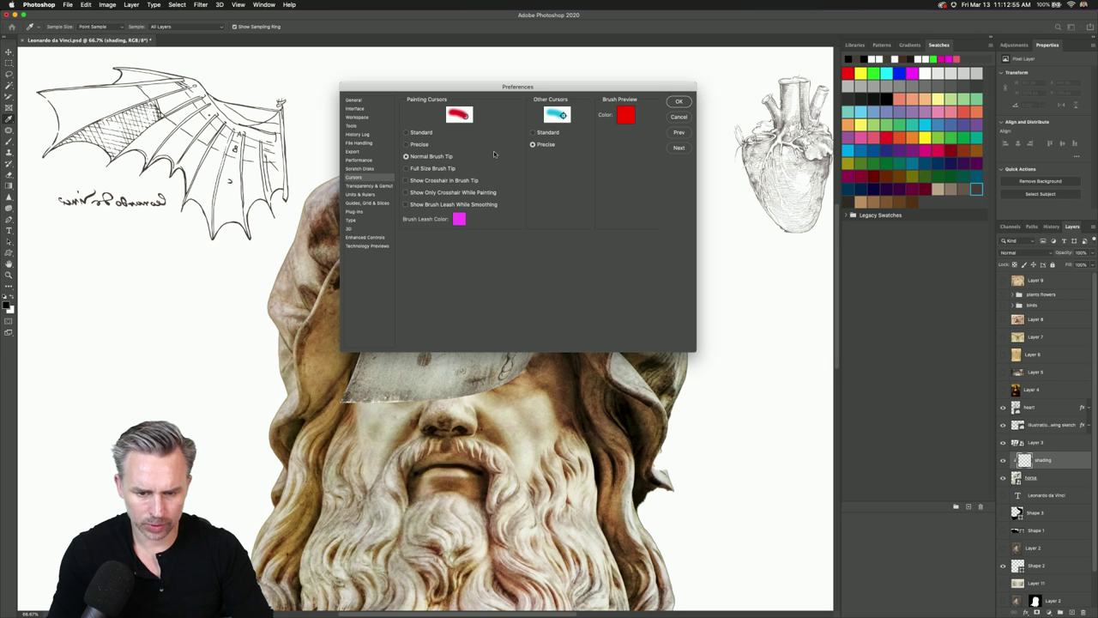
pyautogui.click(679, 101)
# With a smaller white brush, paint over the horse sketch's lower legs to fade them.
pyautogui.press('b')
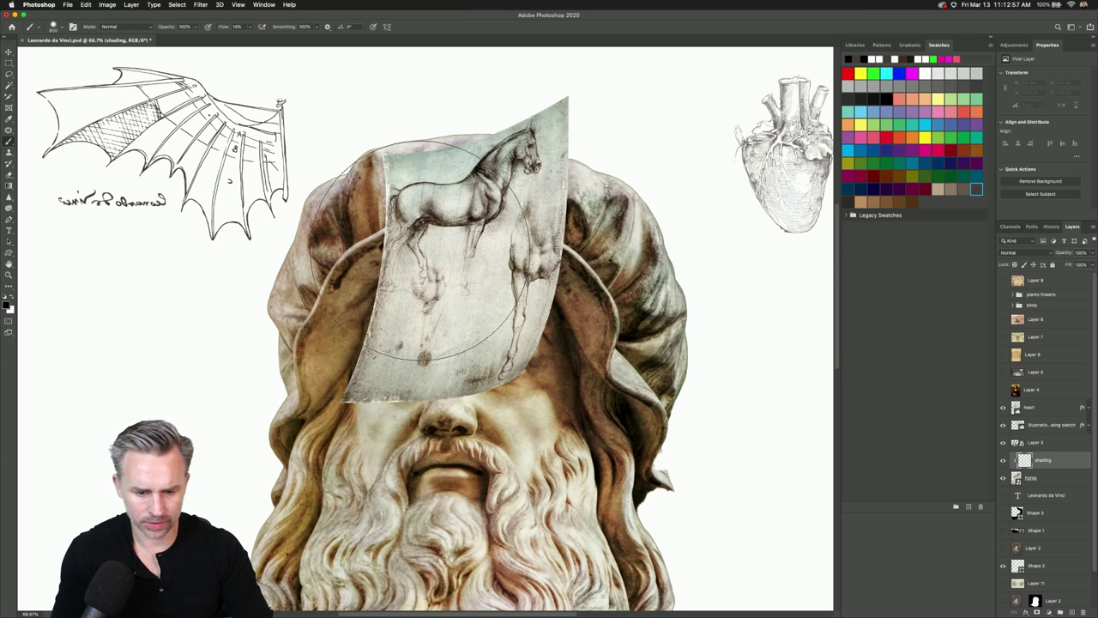
pyautogui.press('[')
pyautogui.press('[')
pyautogui.press('[')
pyautogui.press('[')
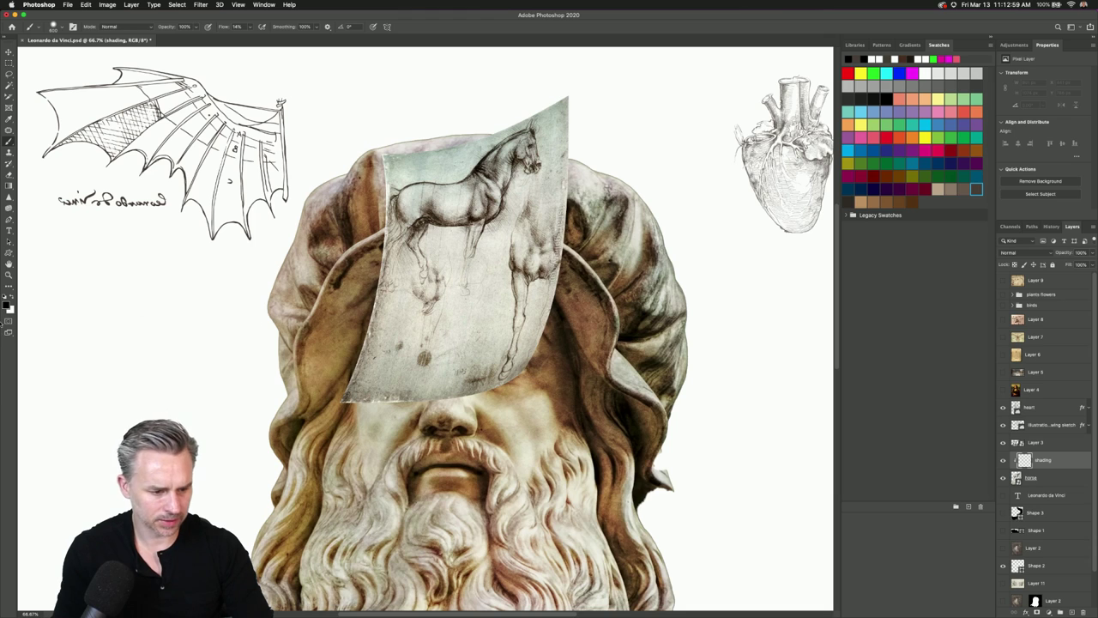
pyautogui.click(12, 296)
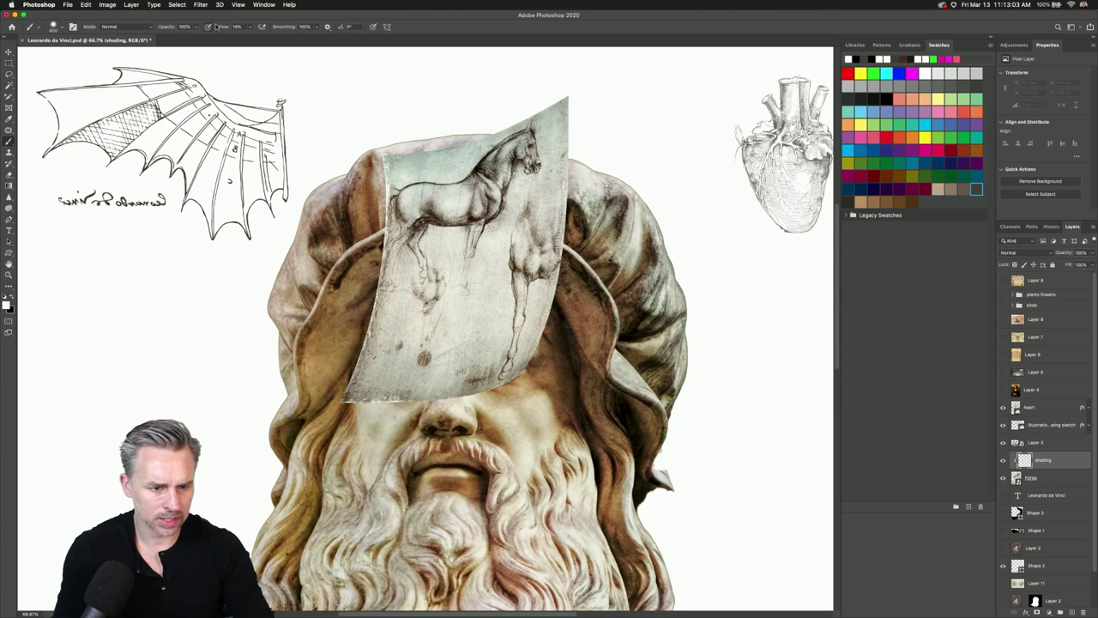
pyautogui.moveTo(426, 343); pyautogui.dragTo(406, 374)
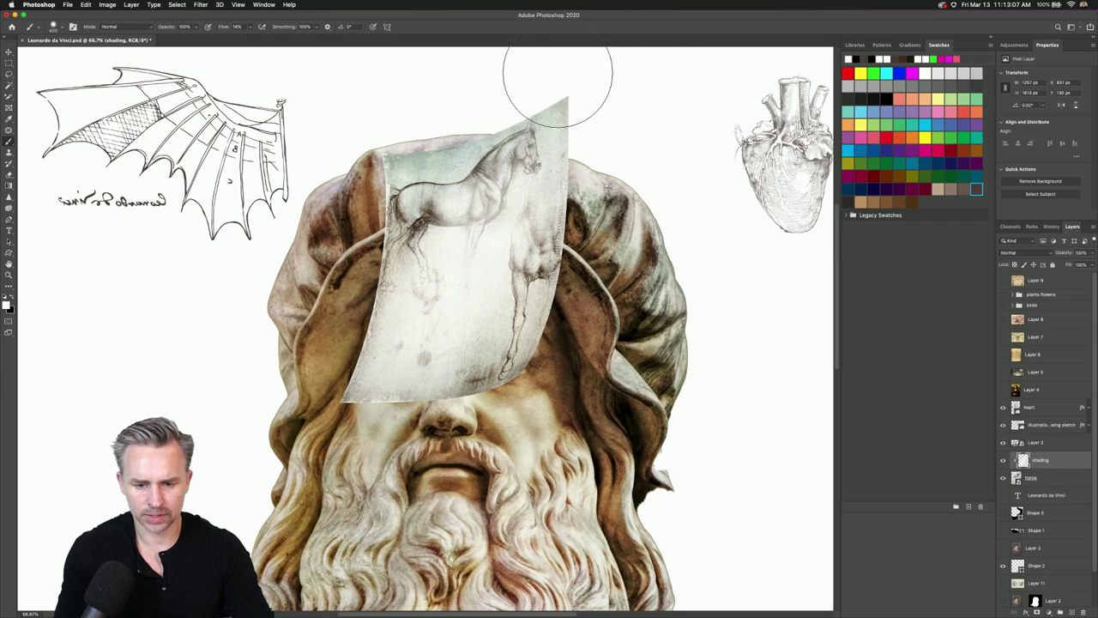
# Open the Brushes panel off the wing sketch and turn on Smoothing in Brush Settings.
pyautogui.click(259, 4)
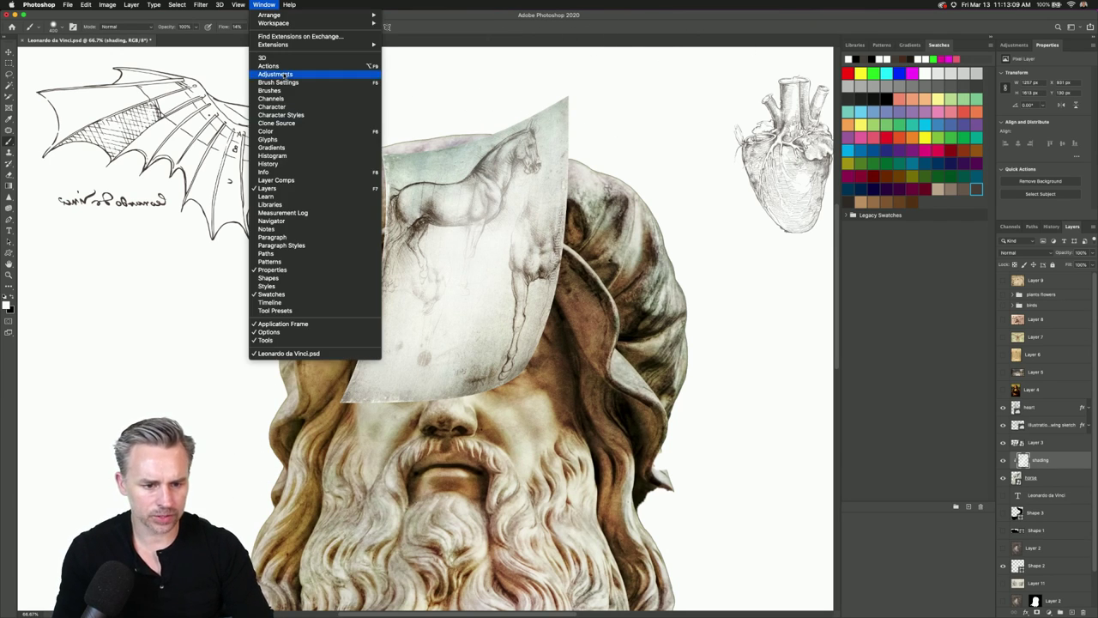
pyautogui.click(277, 93)
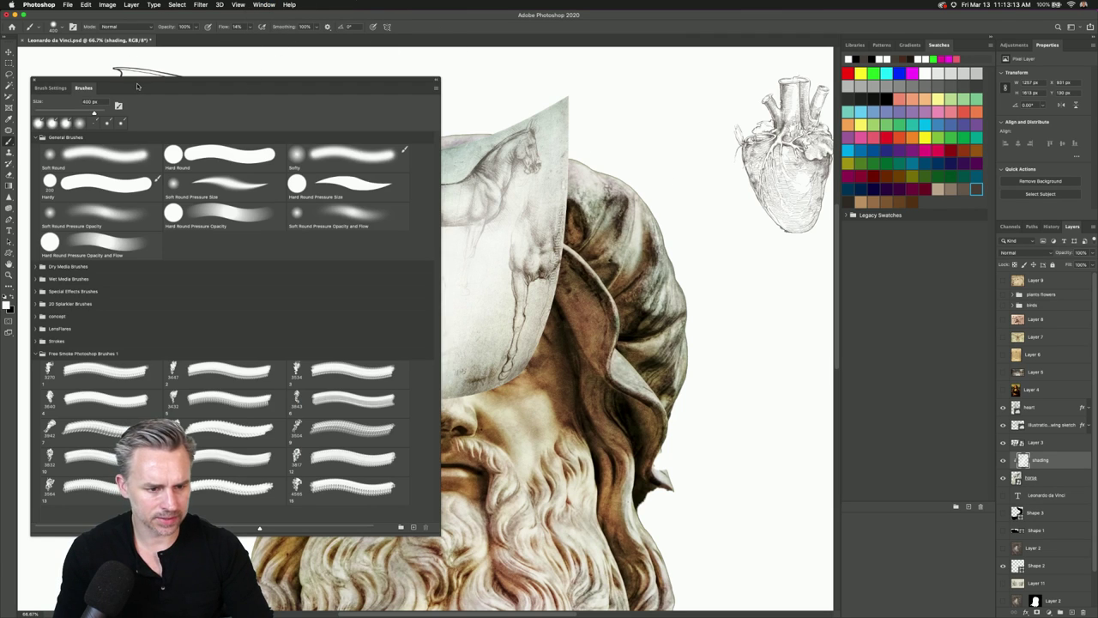
pyautogui.moveTo(138, 86); pyautogui.dragTo(613, 89)
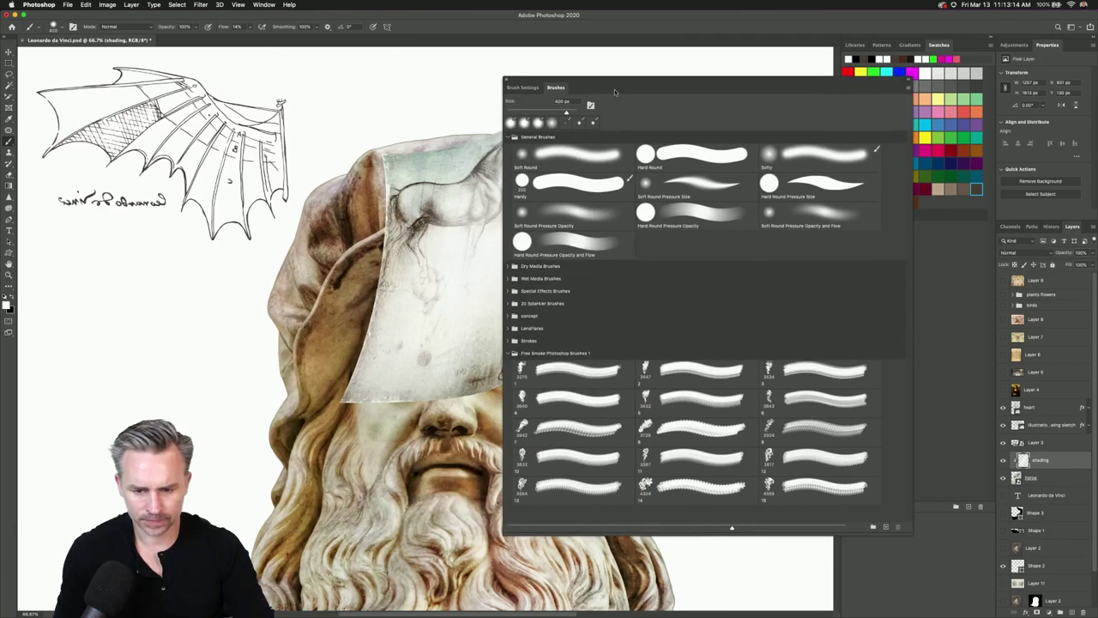
pyautogui.click(535, 87)
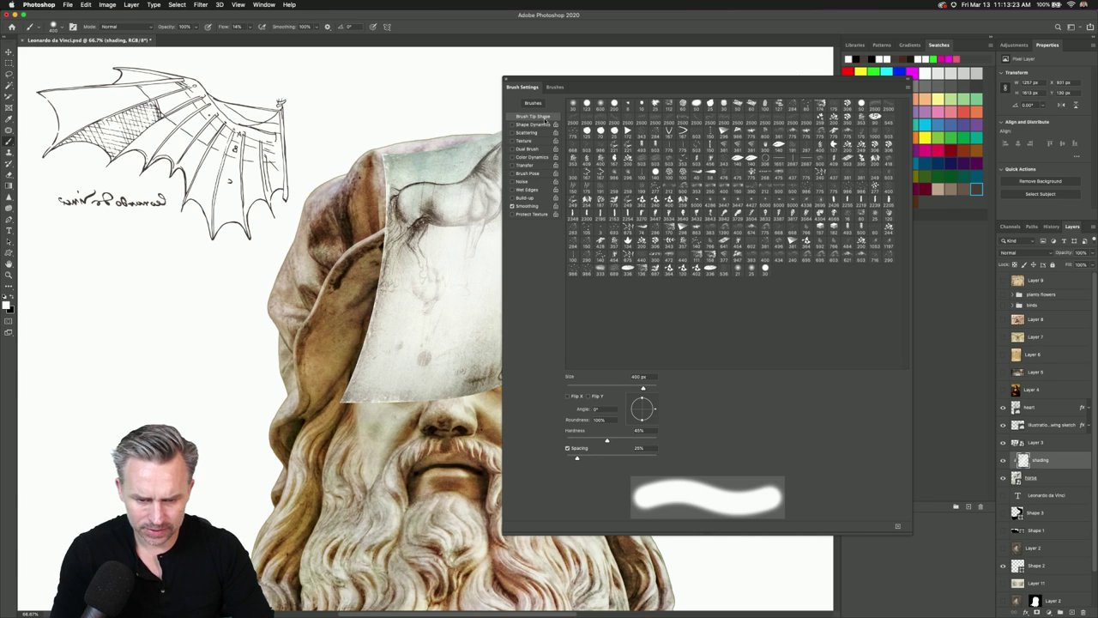
pyautogui.click(534, 207)
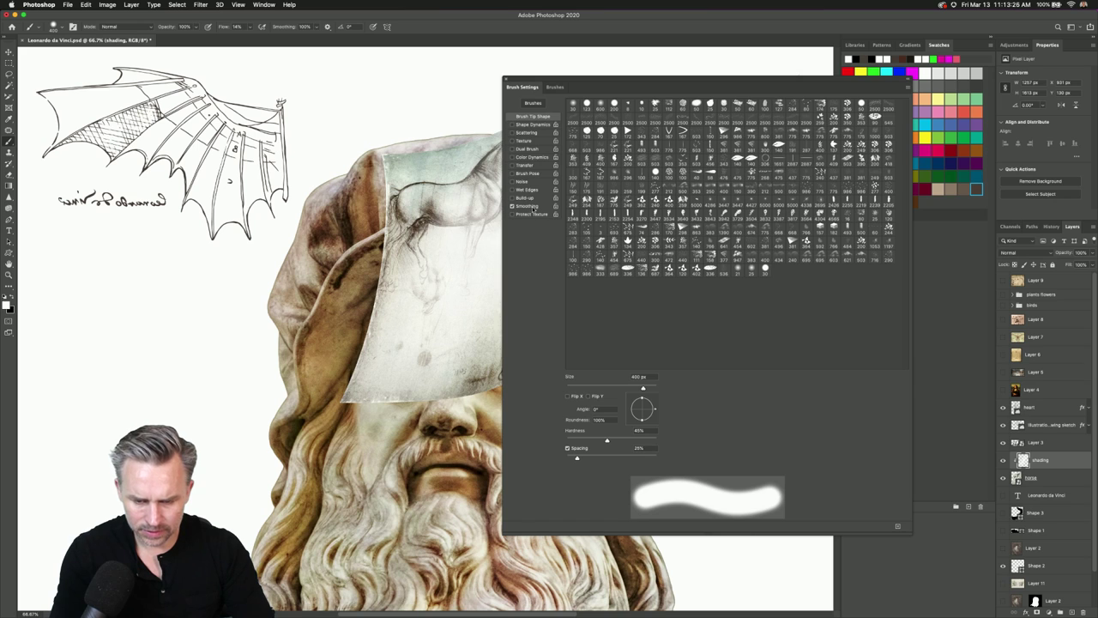
pyautogui.click(550, 88)
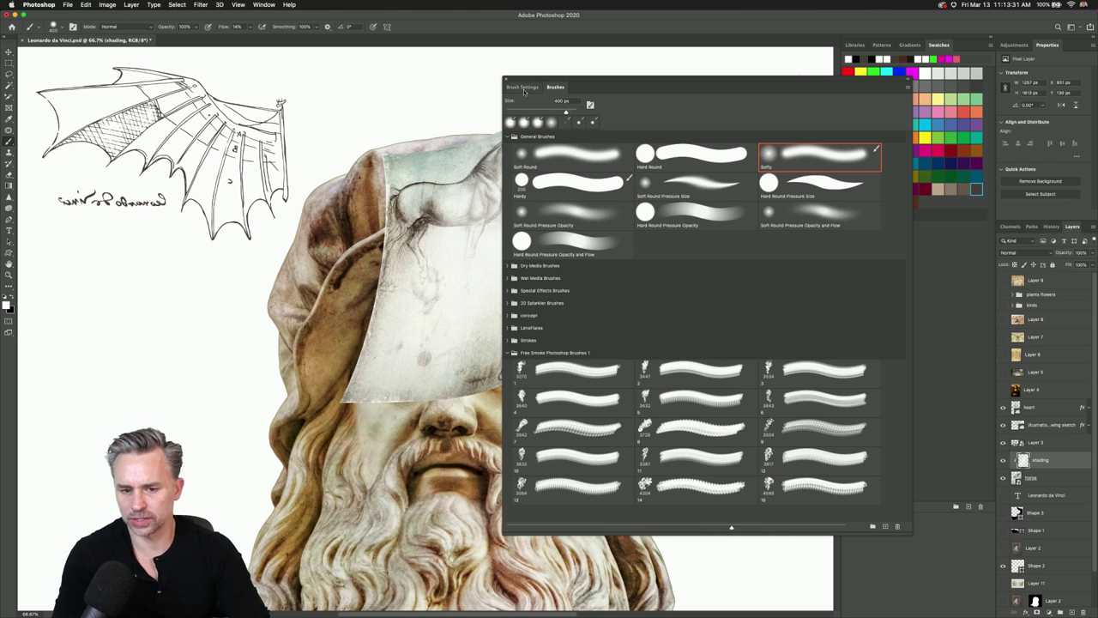
pyautogui.click(522, 87)
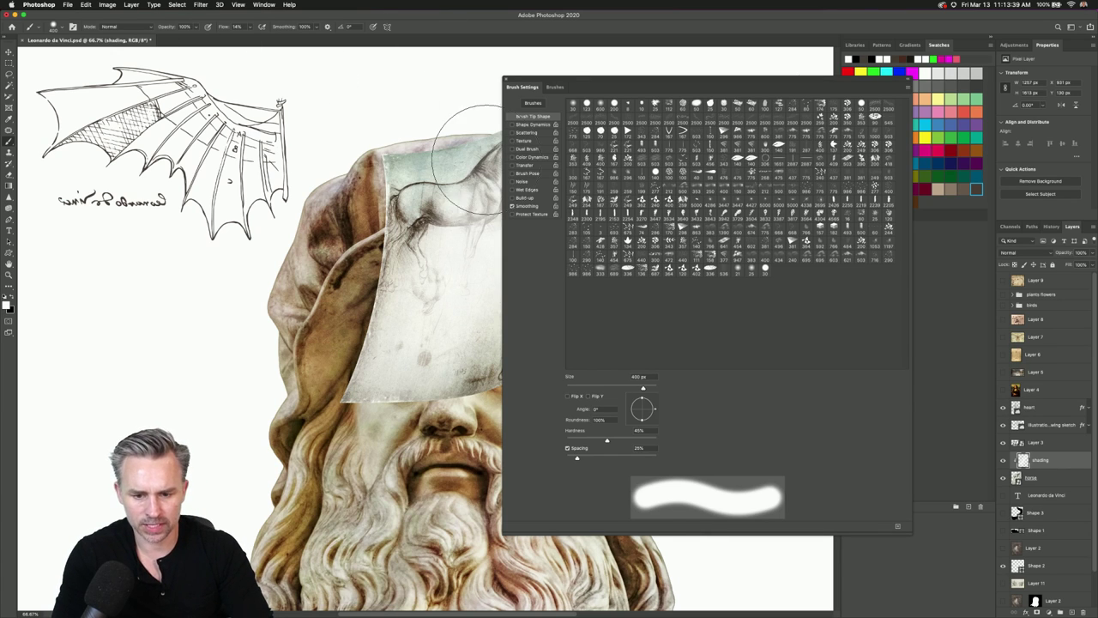
# Leave Shape Dynamics, Scattering and Color Dynamics off, showing the 400 px brush tip shape.
pyautogui.click(527, 125)
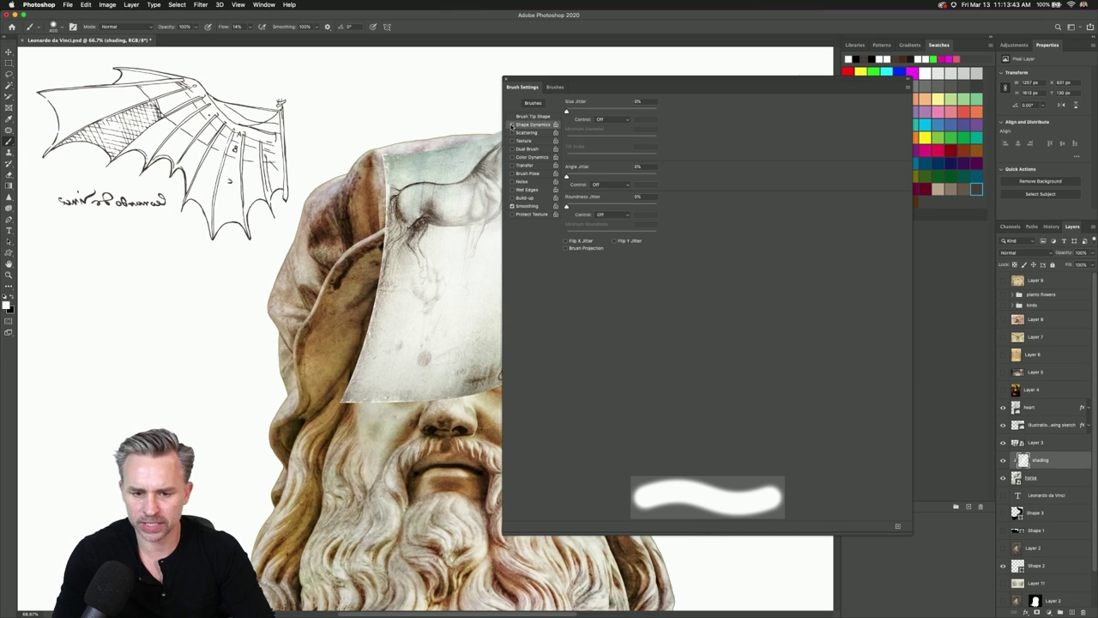
pyautogui.click(512, 125)
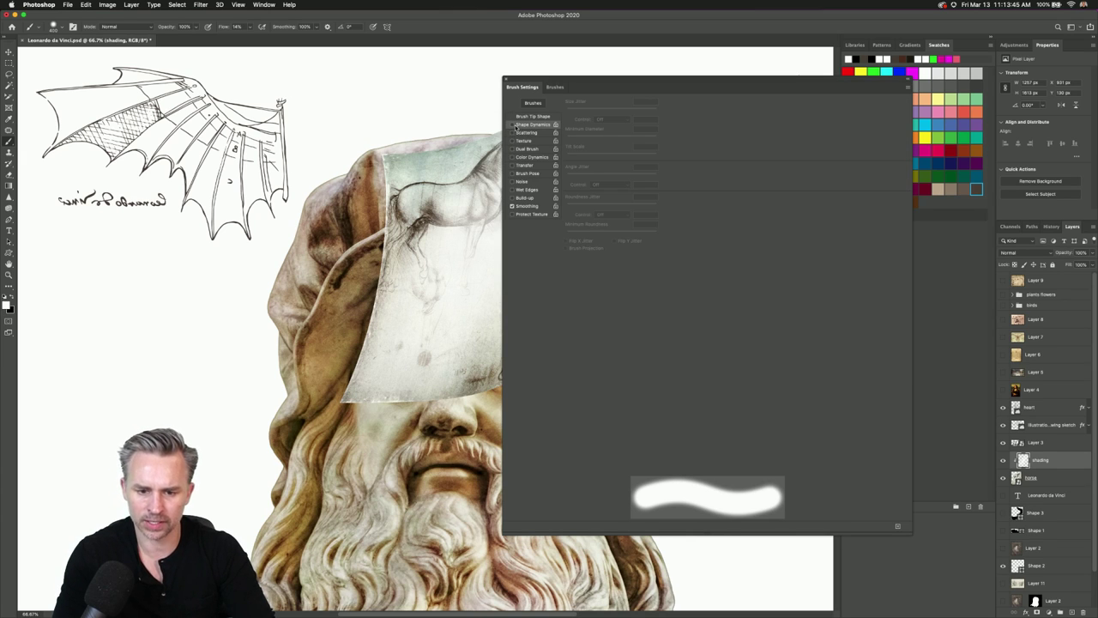
pyautogui.click(514, 125)
pyautogui.click(512, 125)
pyautogui.click(512, 125)
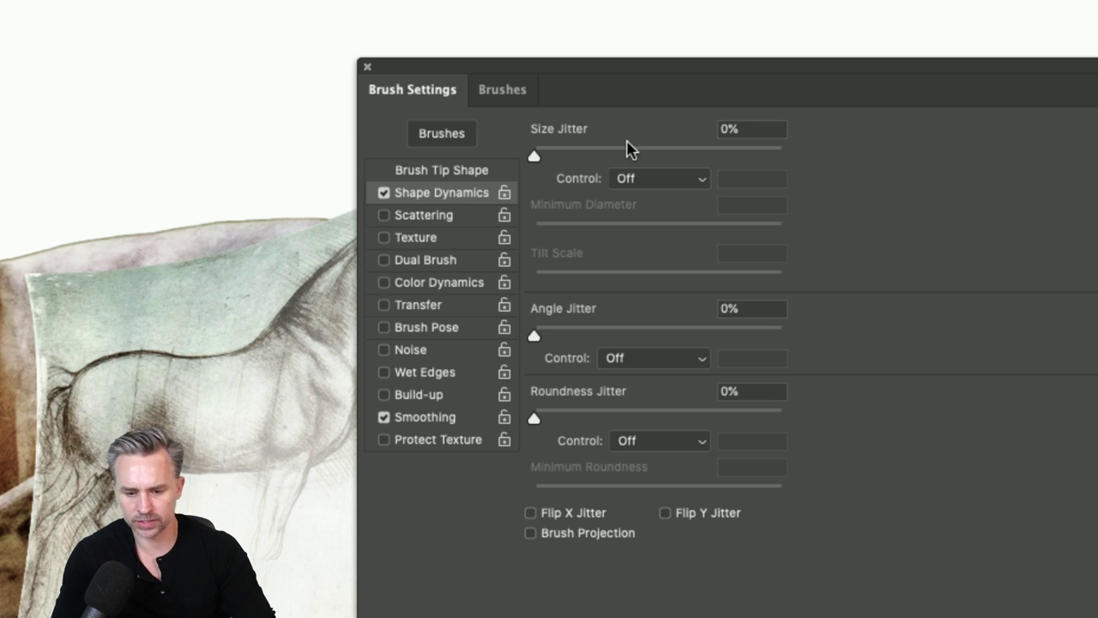
pyautogui.click(403, 215)
pyautogui.click(384, 192)
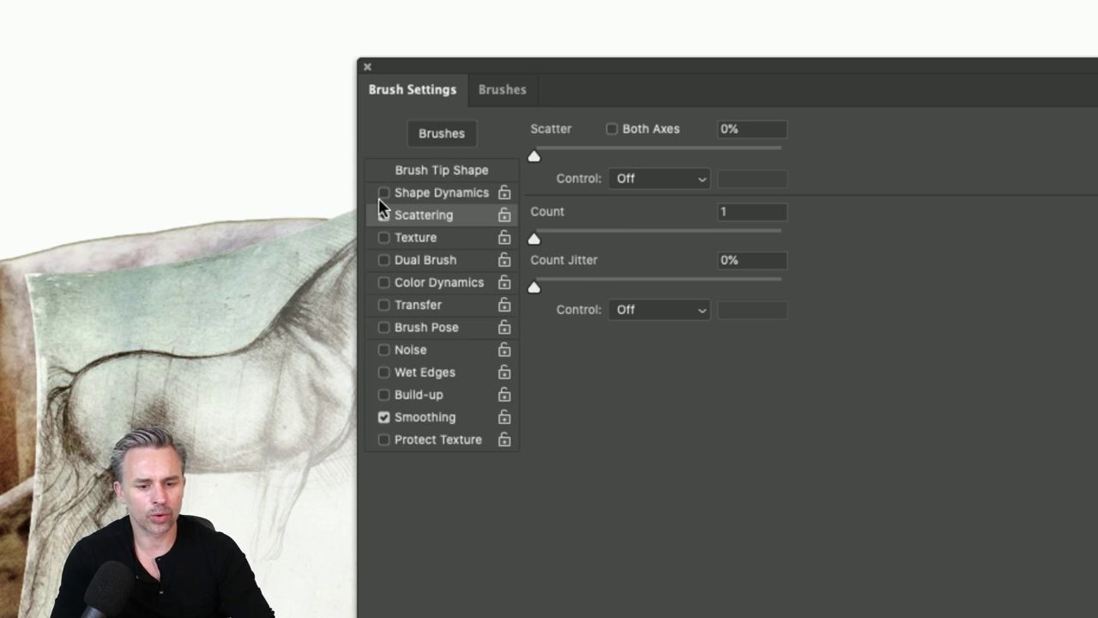
pyautogui.click(384, 215)
pyautogui.click(433, 284)
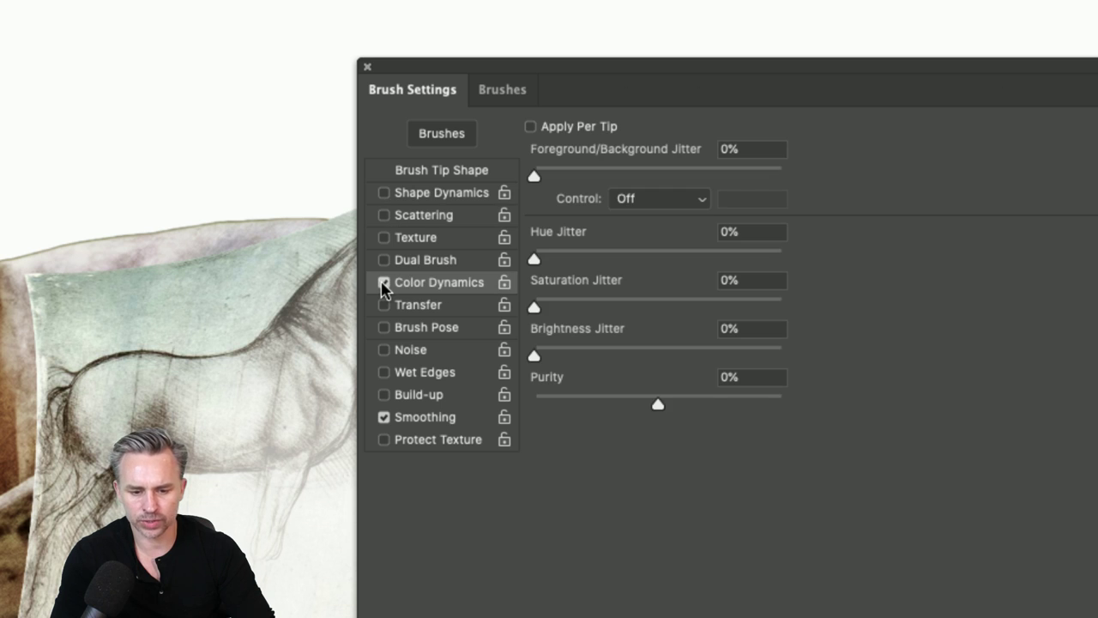
pyautogui.click(384, 283)
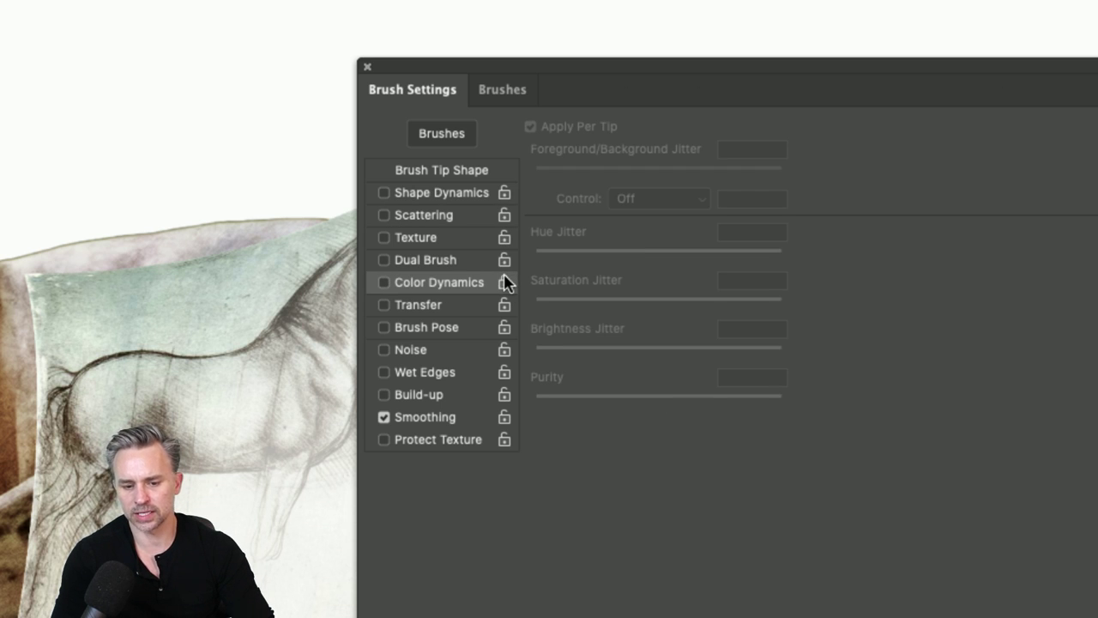
pyautogui.click(434, 171)
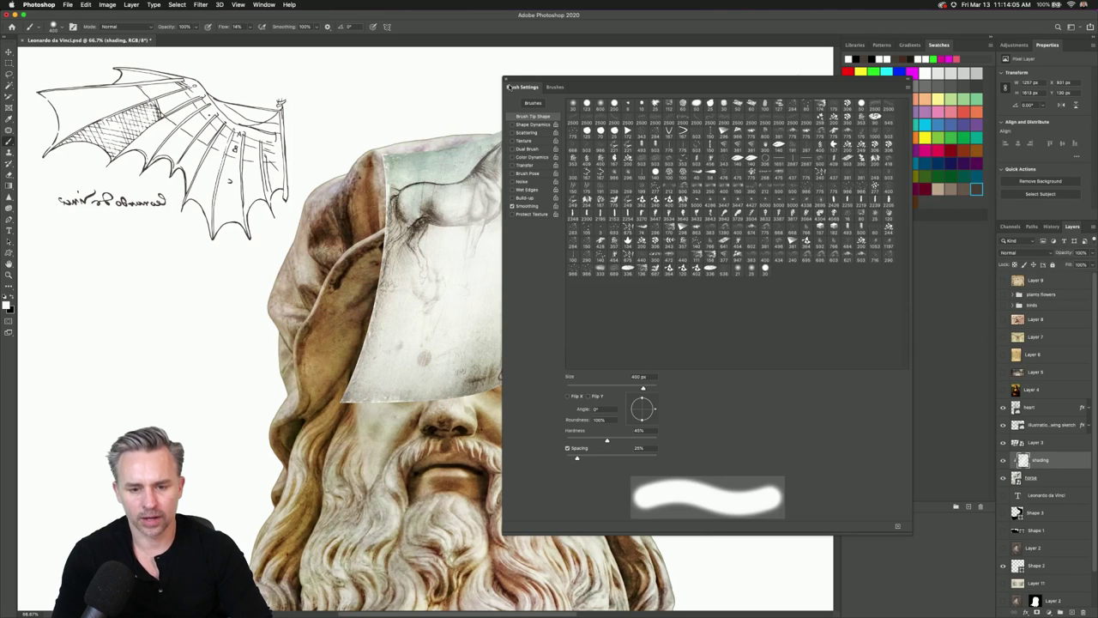
pyautogui.moveTo(506, 80); pyautogui.dragTo(570, 71)
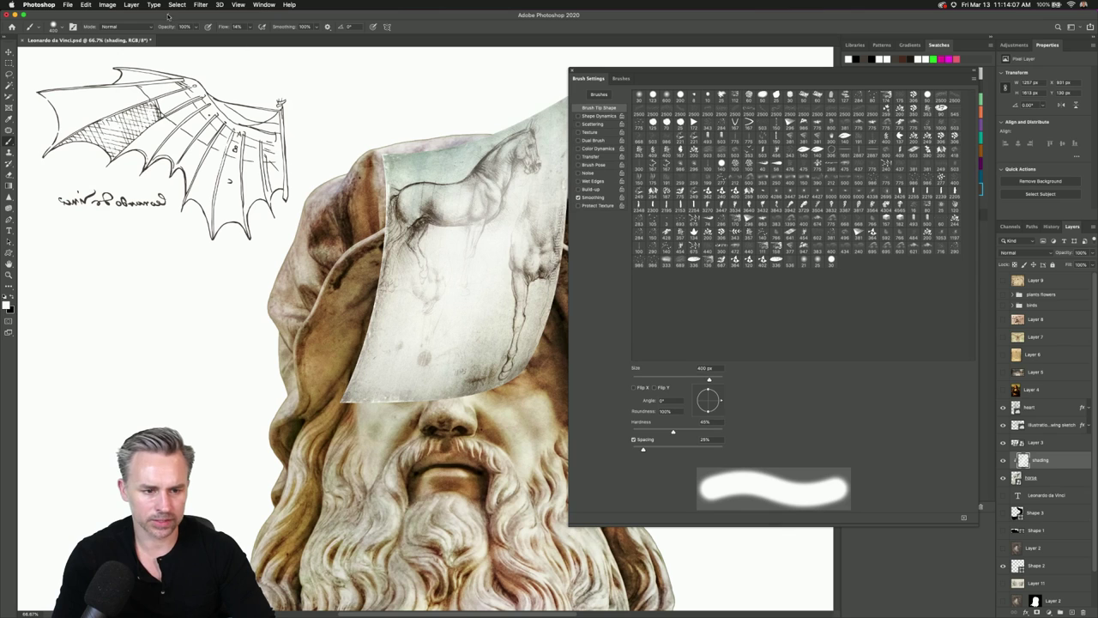
# Enlarge the soft brush to 400 px and set the shading layer's blend mode to Overlay.
pyautogui.click(621, 79)
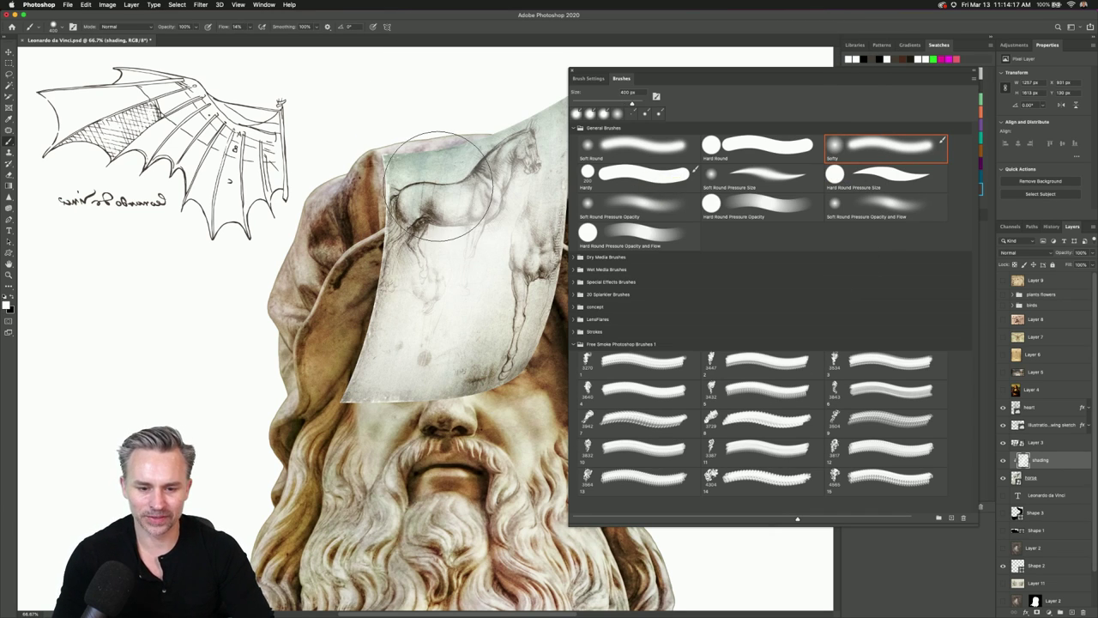
pyautogui.press(']')
pyautogui.press(']')
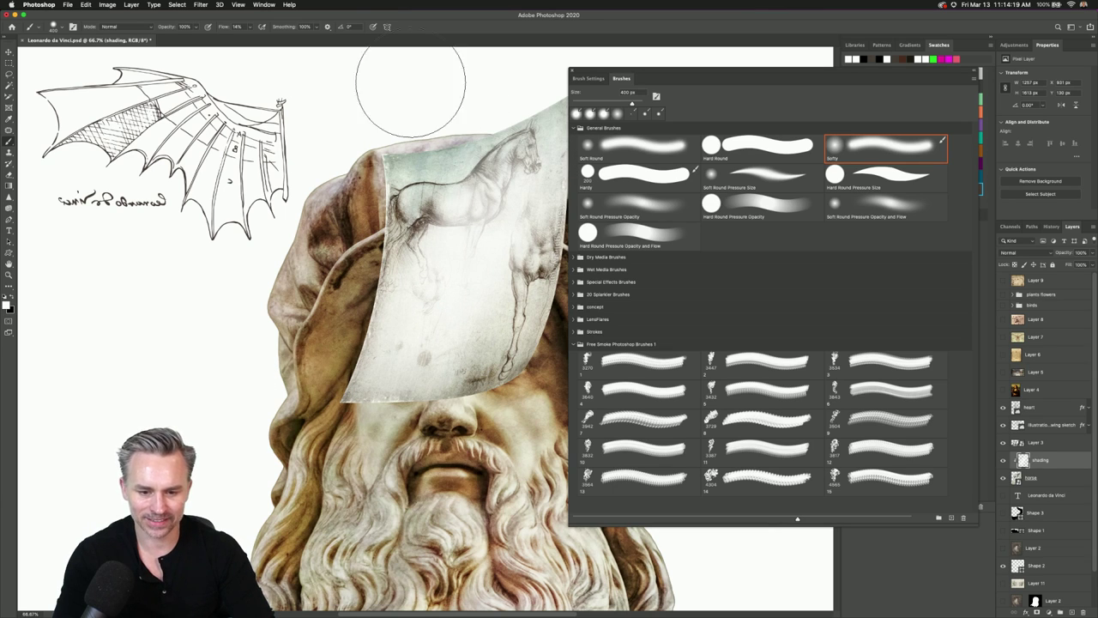
pyautogui.click(1043, 253)
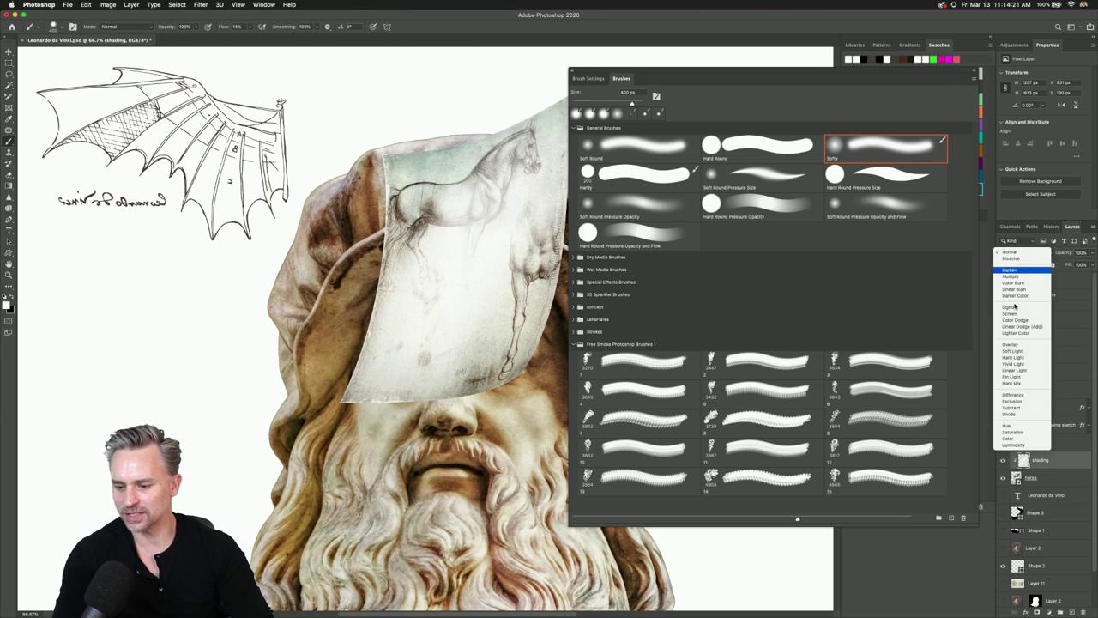
pyautogui.click(1008, 345)
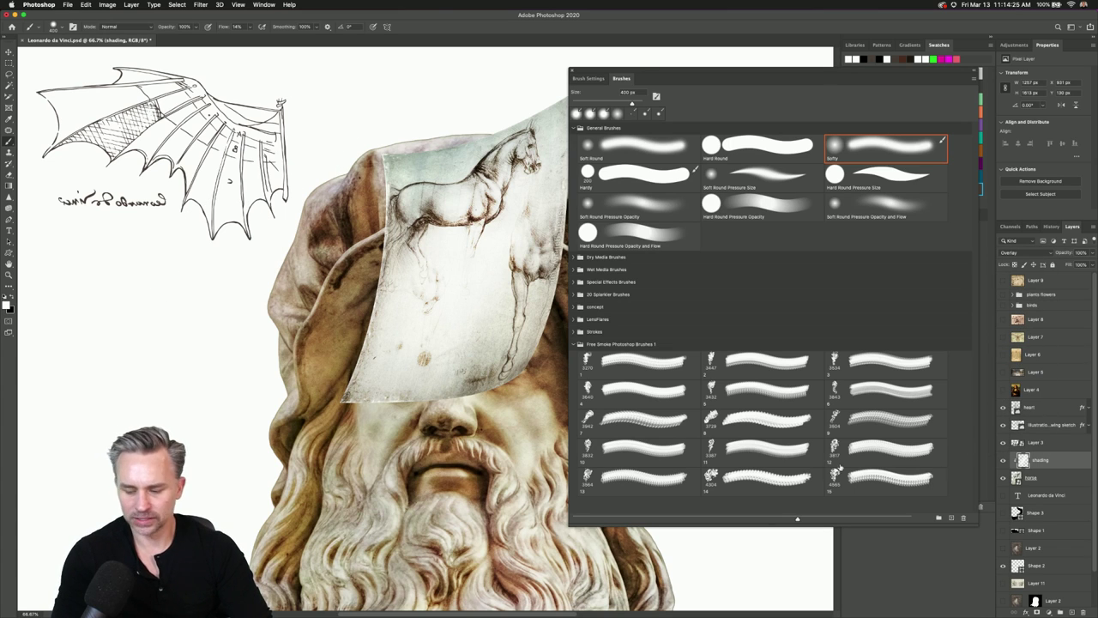
# Paint soft black strokes across the top of the horse sketch.
pyautogui.press('x')
pyautogui.moveTo(334, 163)
pyautogui.mouseDown()
pyautogui.moveTo(369, 196)
pyautogui.moveTo(429, 172)
pyautogui.mouseUp()
pyautogui.moveTo(412, 240); pyautogui.dragTo(454, 163)
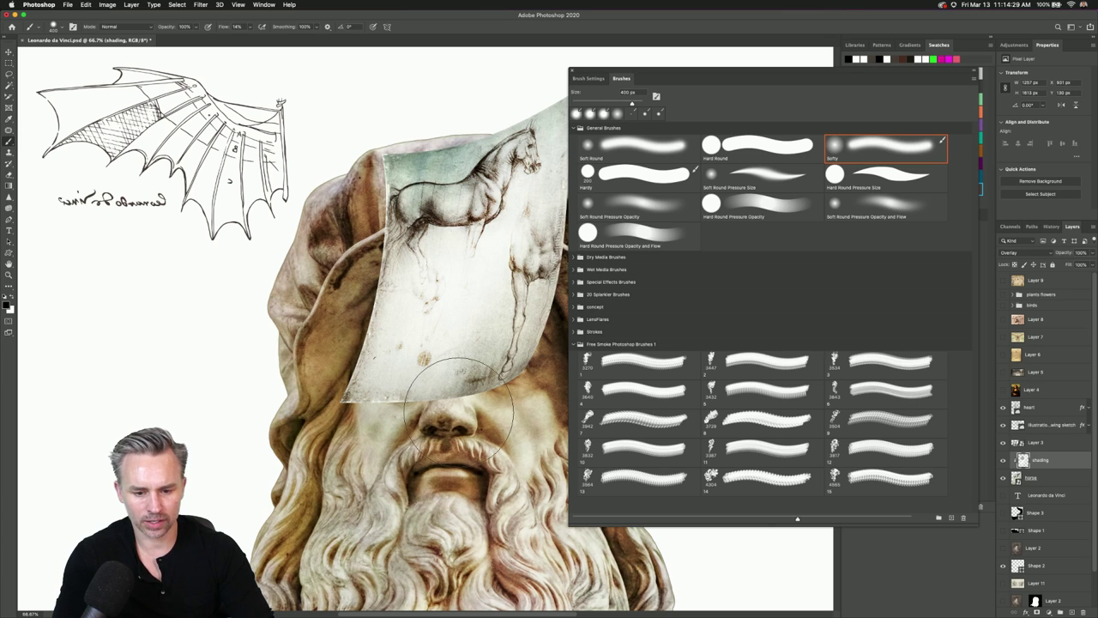
pyautogui.click(496, 335)
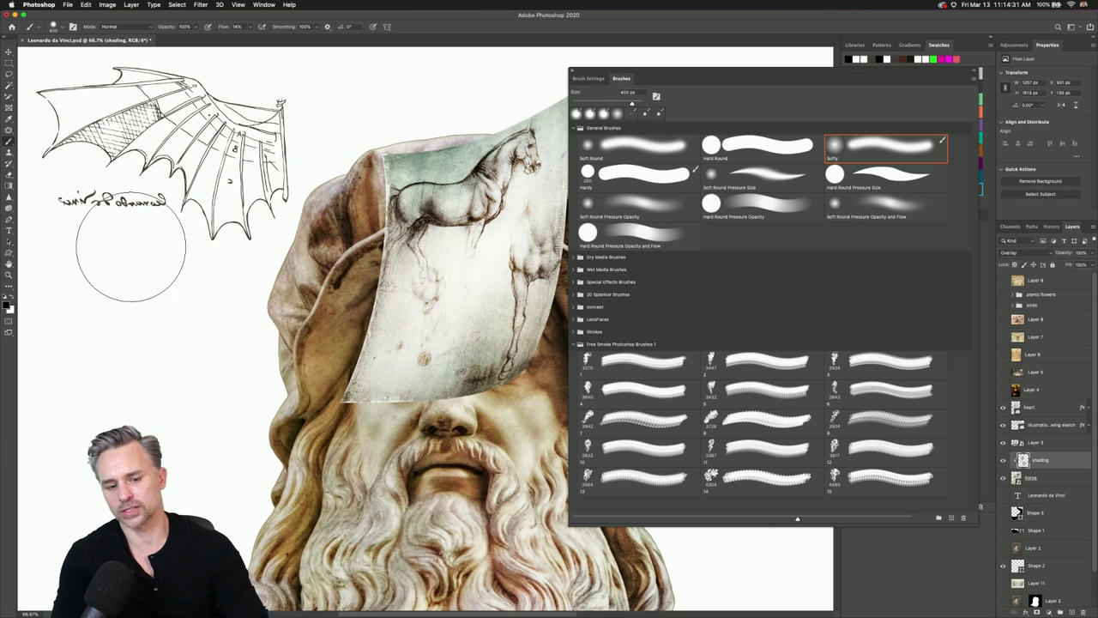
pyautogui.click(9, 52)
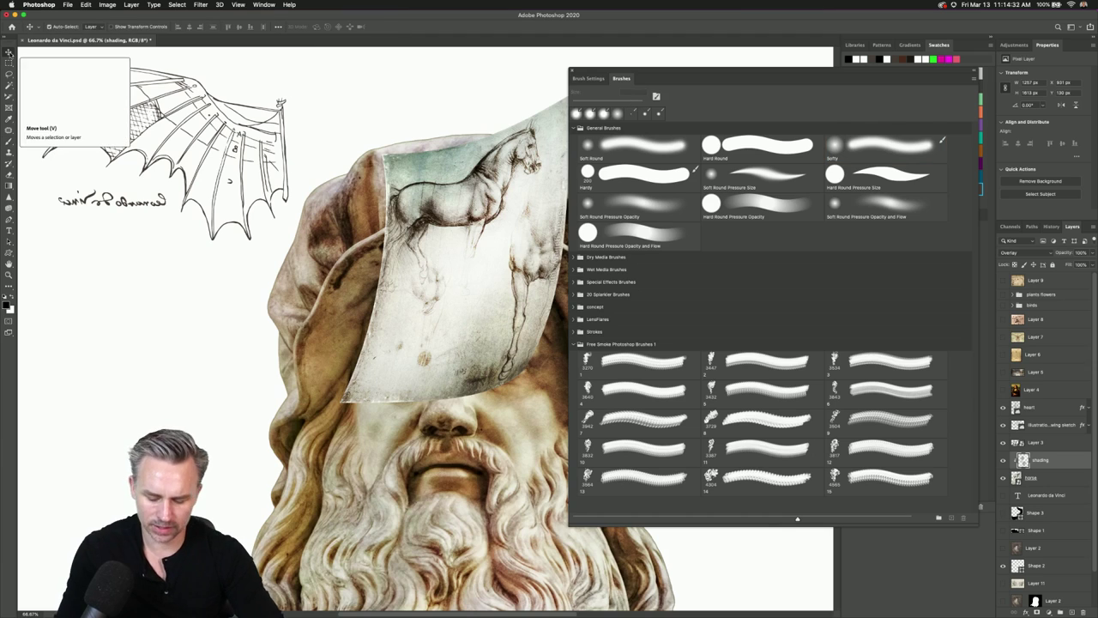
# Add a new empty Layer 12 above the shading layer, clipped to the horse sketch.
pyautogui.press('super+minus')
pyautogui.press('super+minus')
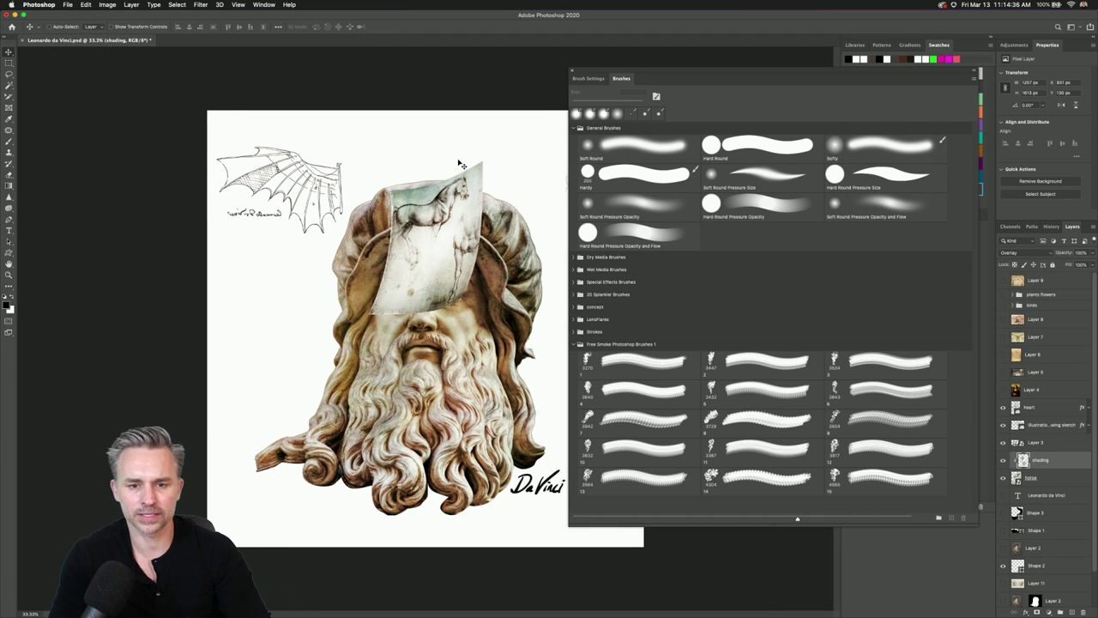
pyautogui.click(1071, 612)
pyautogui.keyDown('alt'); pyautogui.click(1056, 465); pyautogui.keyUp('alt')
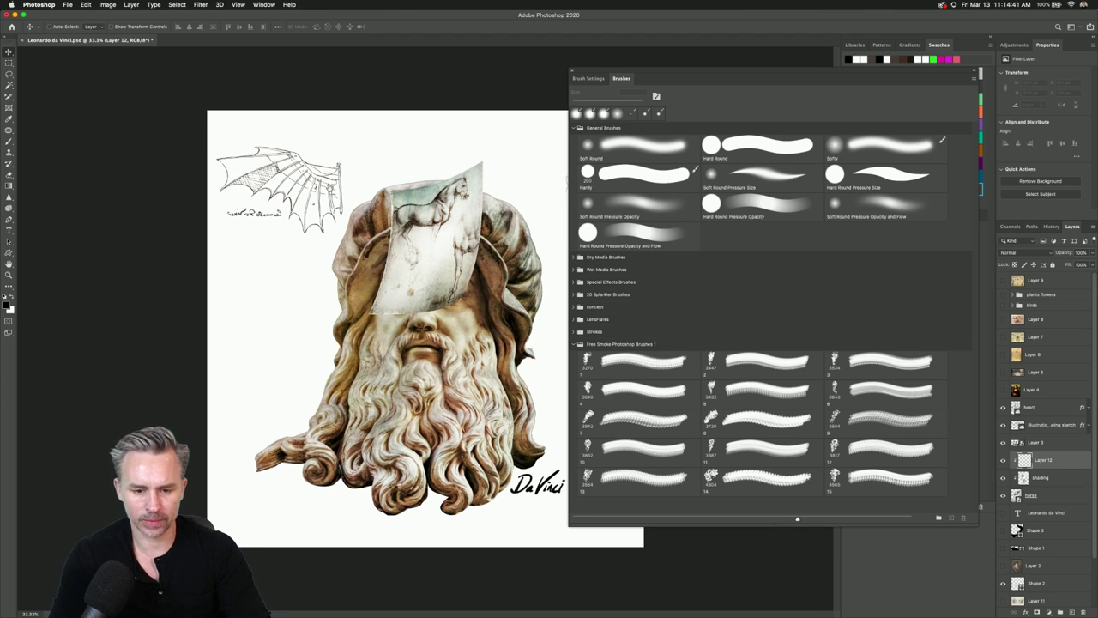
pyautogui.hotkey('ctrl', '+')
pyautogui.hotkey('ctrl', '+')
pyautogui.hotkey('ctrl', '+')
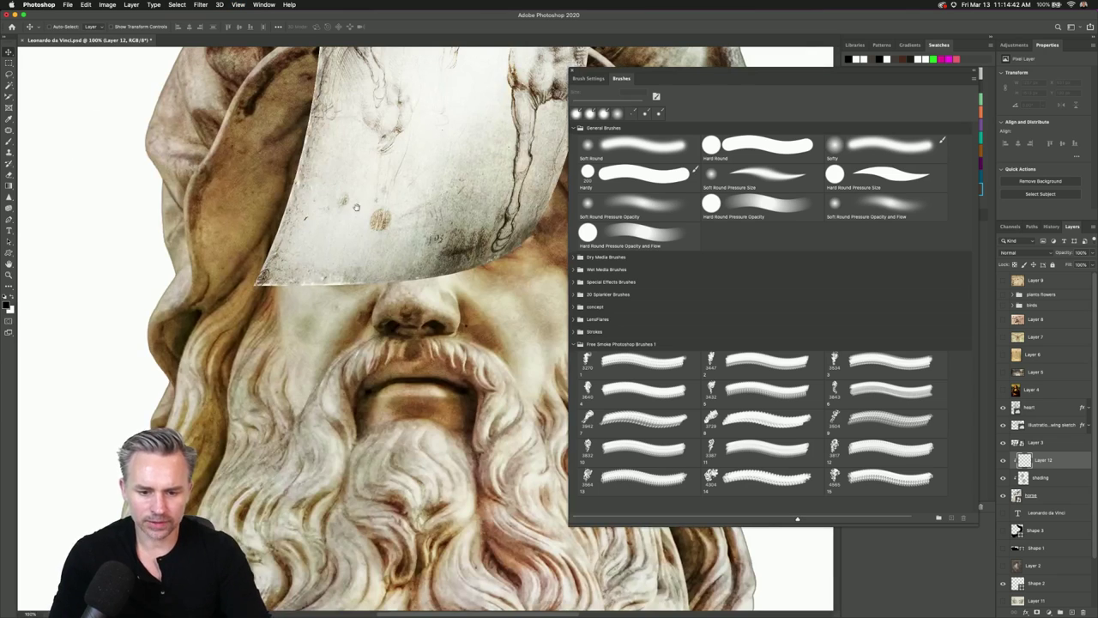
pyautogui.scroll(2, 268, 388)
pyautogui.scroll(3, 268, 388)
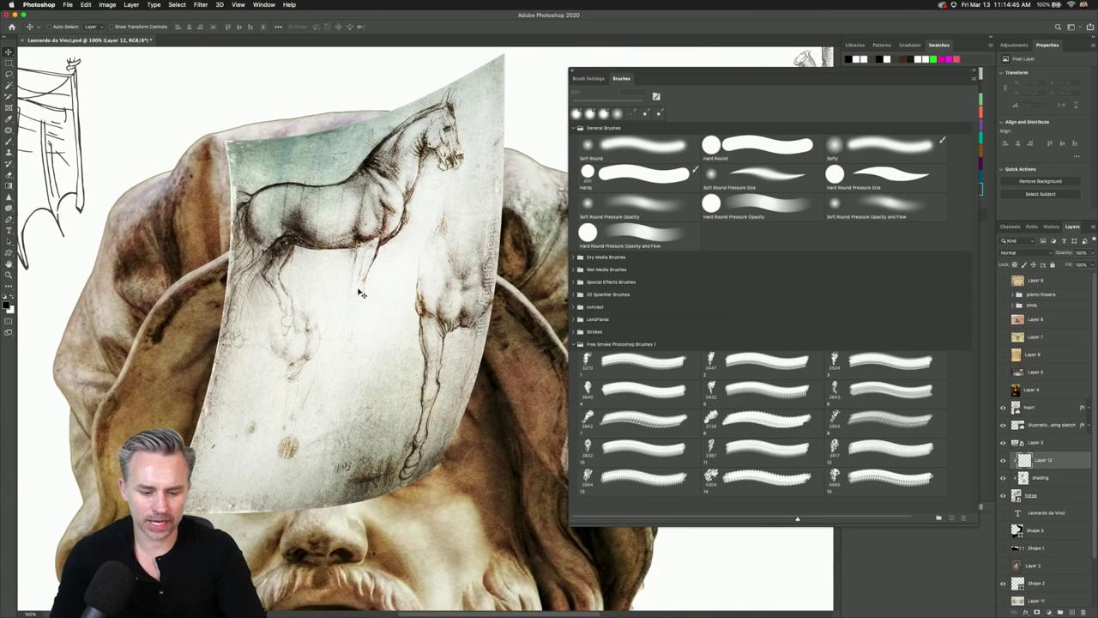
# Switch to white with a hard round brush and paint along the paper's lower edge.
pyautogui.press('x')
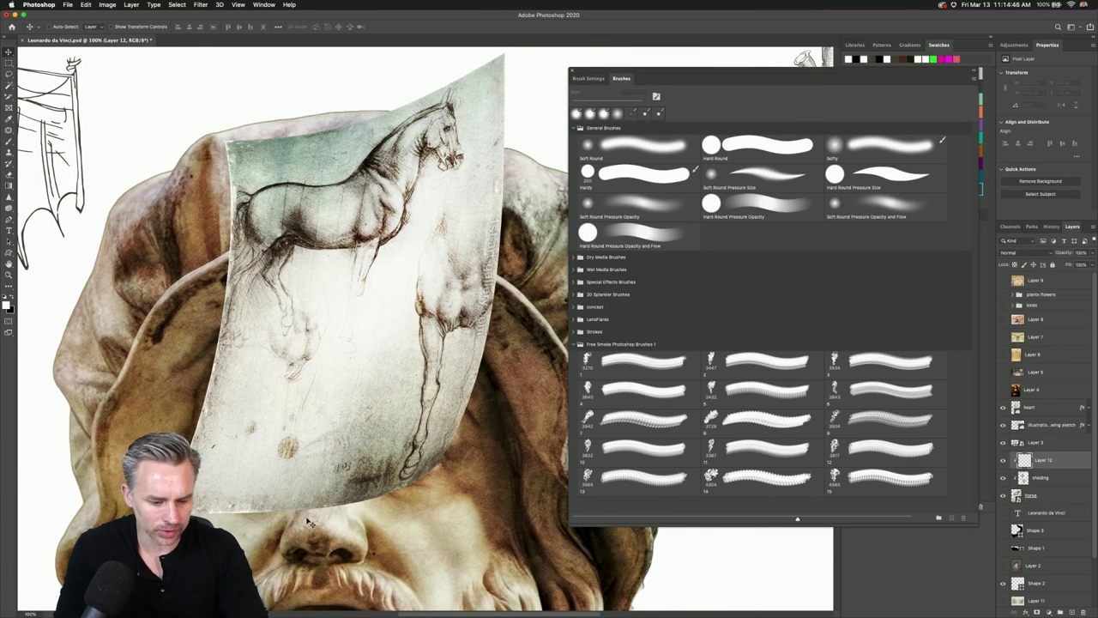
pyautogui.press('b')
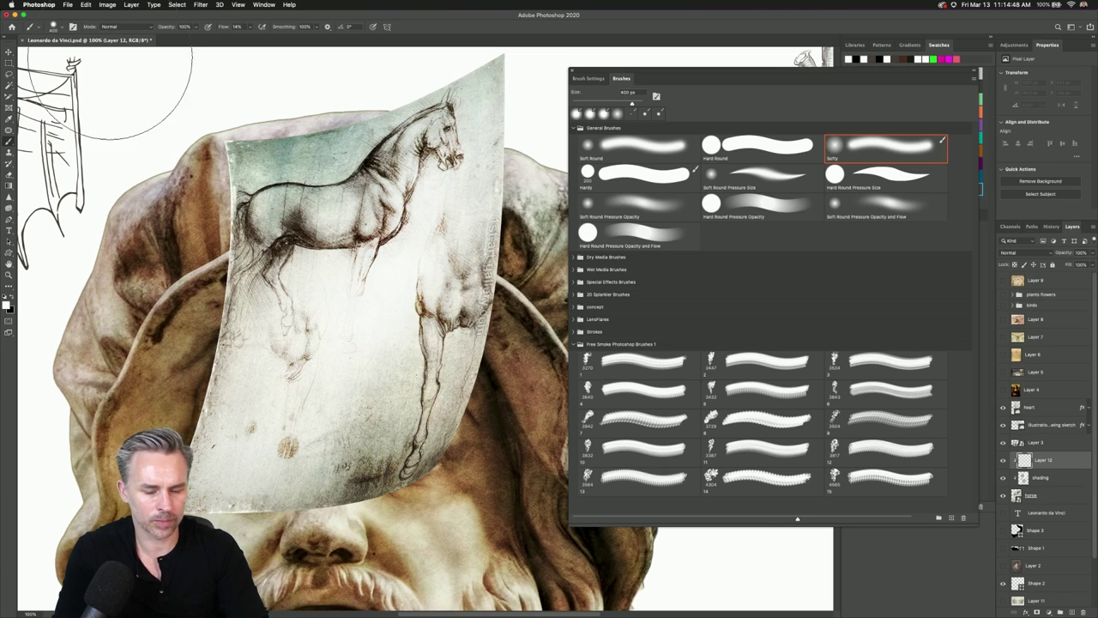
pyautogui.click(608, 173)
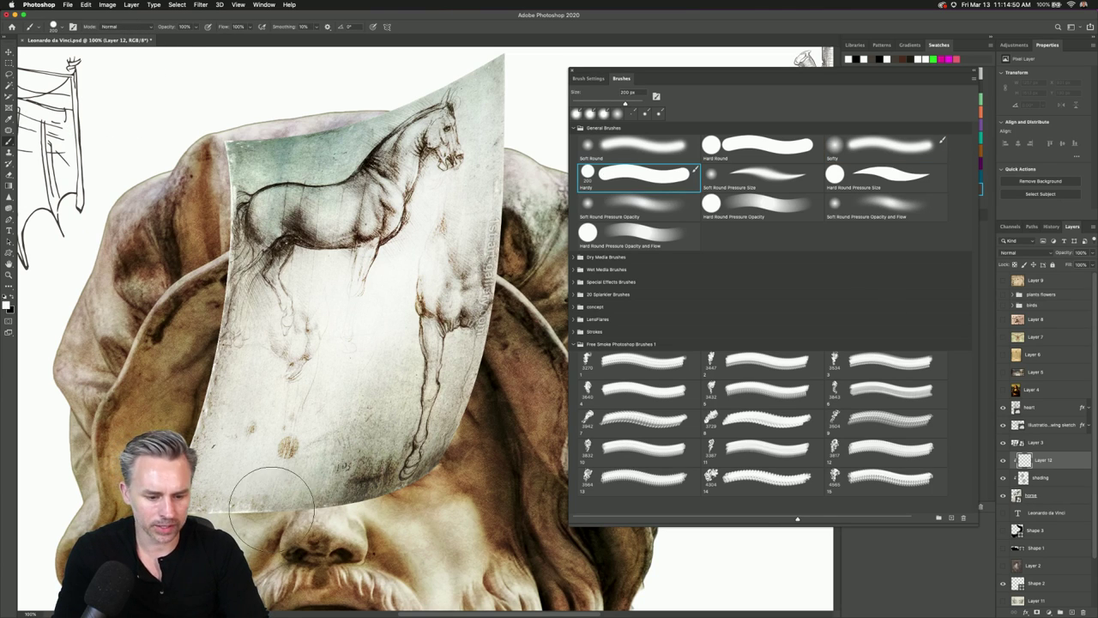
pyautogui.press('[')
pyautogui.press('[')
pyautogui.press('[')
pyautogui.press('[')
pyautogui.press('[')
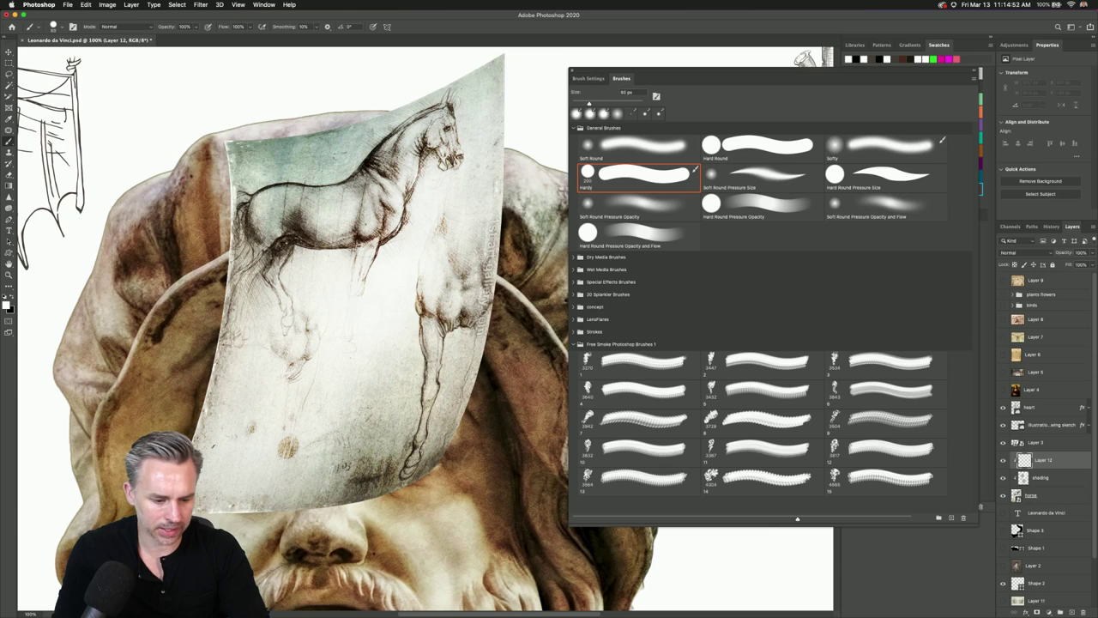
pyautogui.press(']')
pyautogui.press(']')
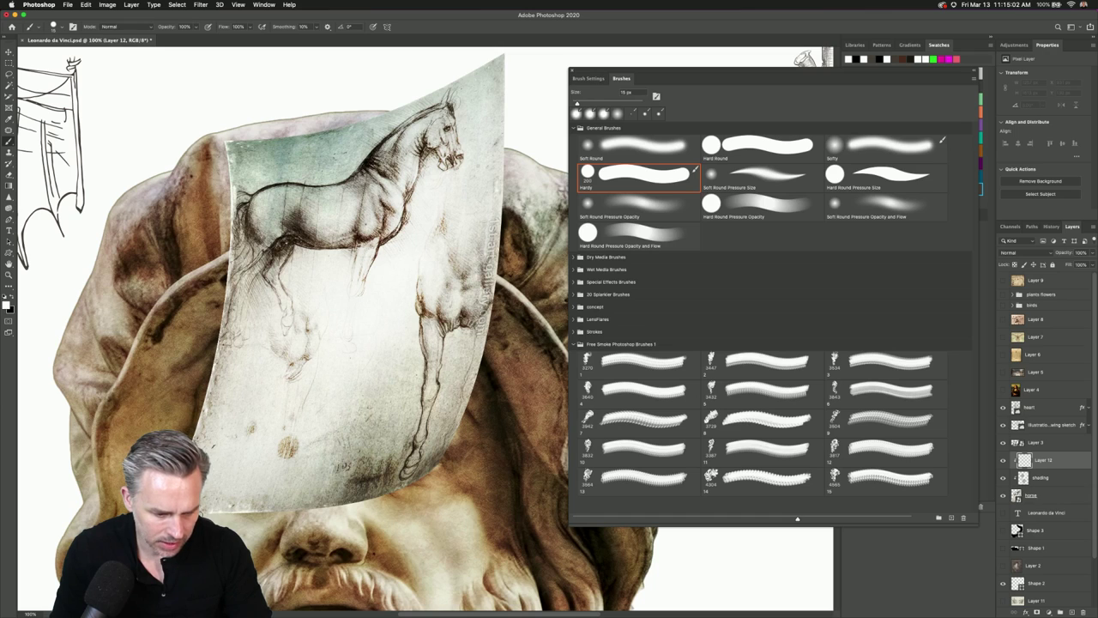
pyautogui.moveTo(279, 512); pyautogui.dragTo(346, 504)
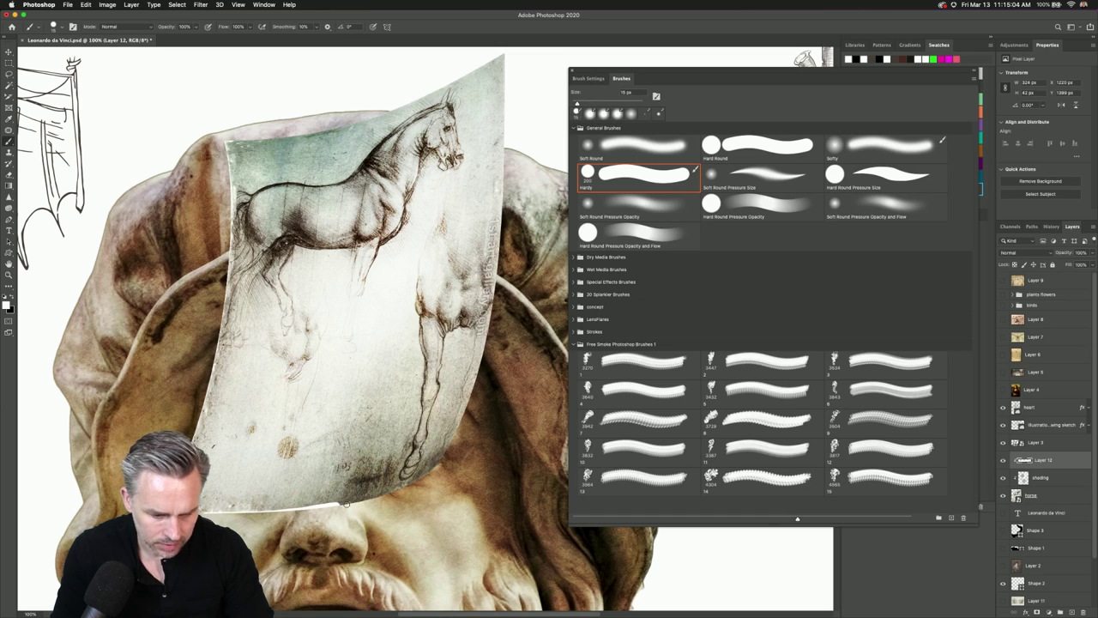
# Lower the brush flow and paint white along the lower, right and upper-right paper edges.
pyautogui.moveTo(223, 27); pyautogui.dragTo(198, 31)
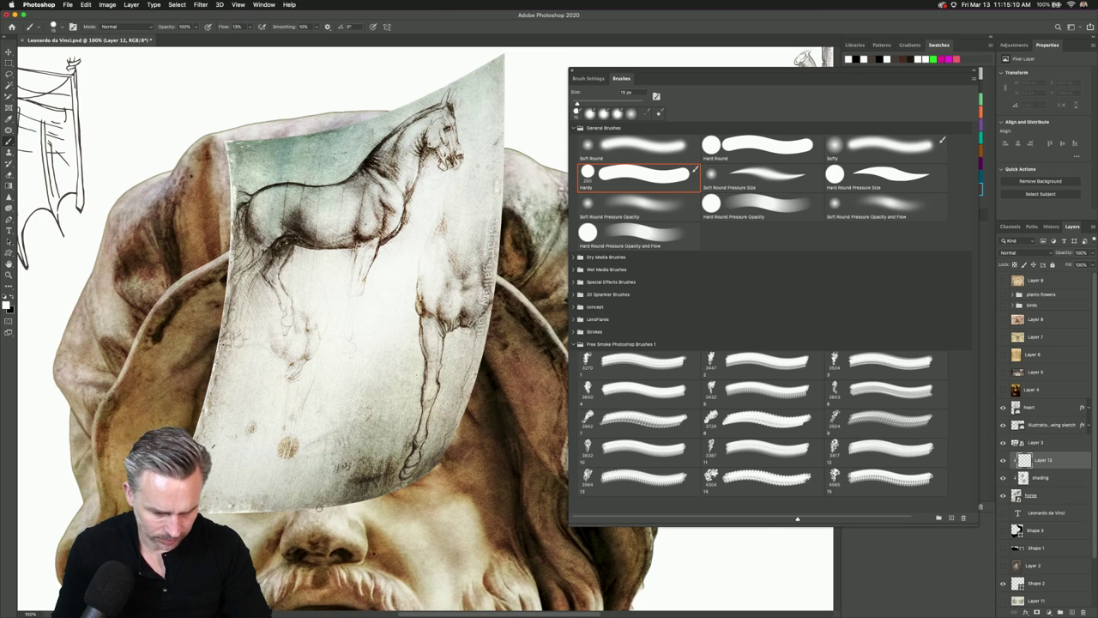
pyautogui.press(']')
pyautogui.moveTo(323, 521)
pyautogui.mouseDown()
pyautogui.moveTo(471, 460)
pyautogui.moveTo(383, 482)
pyautogui.moveTo(389, 492)
pyautogui.moveTo(356, 503)
pyautogui.moveTo(437, 471)
pyautogui.moveTo(343, 514)
pyautogui.mouseUp()
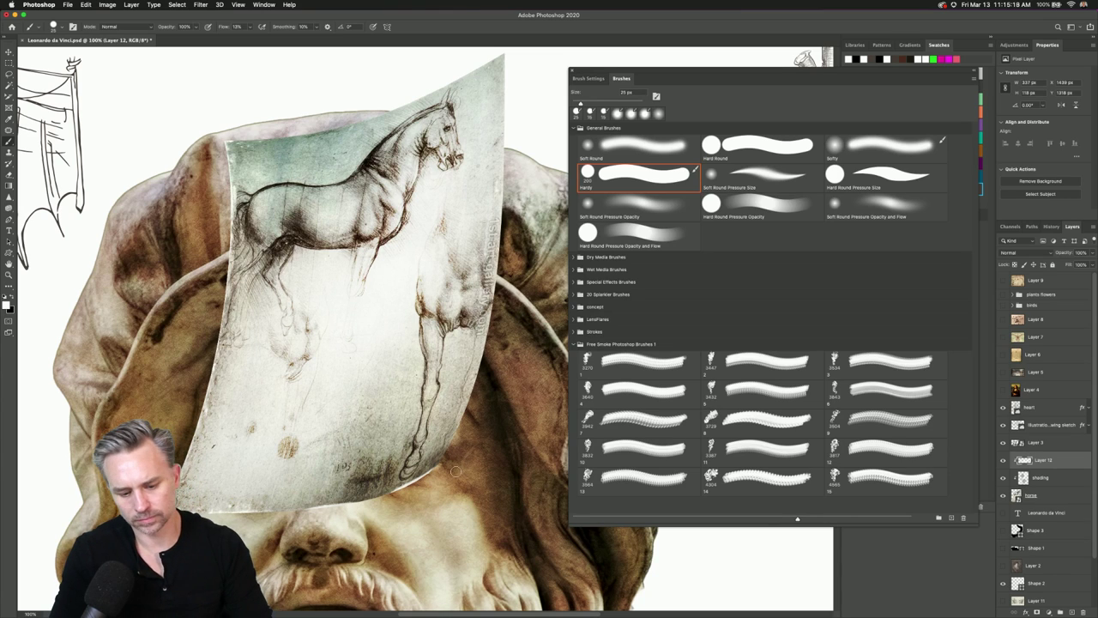
pyautogui.moveTo(446, 461)
pyautogui.mouseDown()
pyautogui.moveTo(460, 438)
pyautogui.moveTo(440, 477)
pyautogui.moveTo(442, 459)
pyautogui.mouseUp()
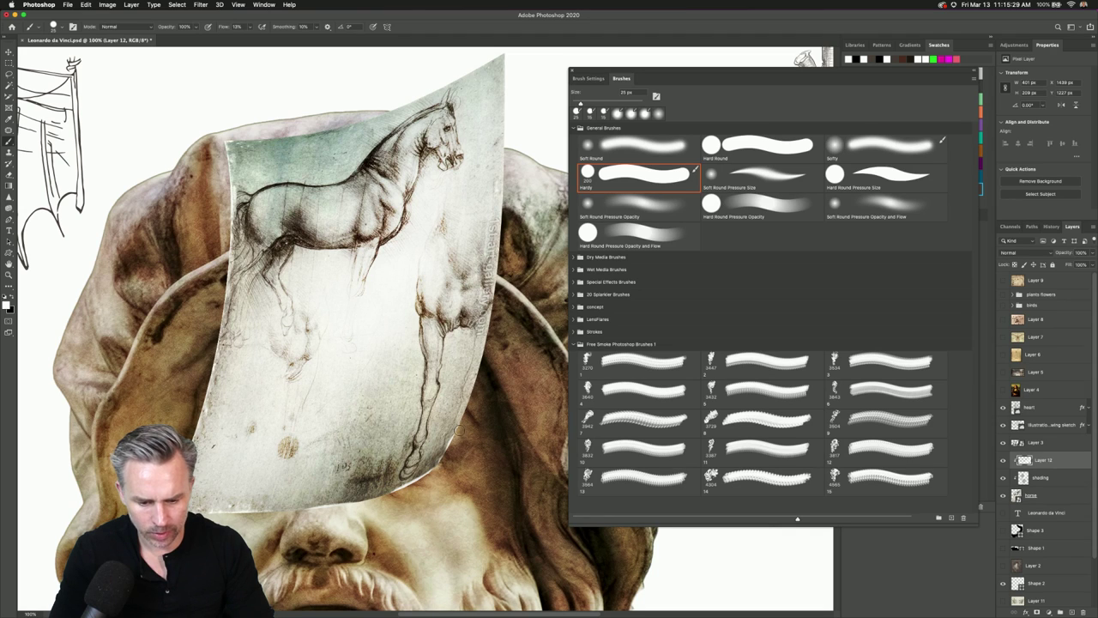
pyautogui.scroll(2, 496, 267)
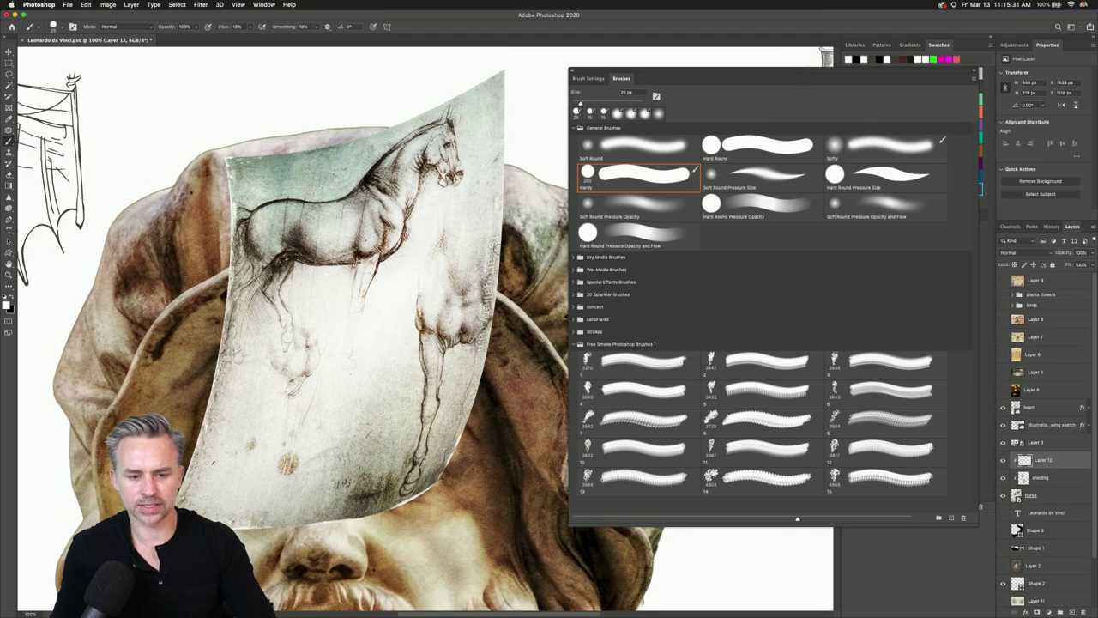
pyautogui.moveTo(503, 85); pyautogui.dragTo(509, 196)
pyautogui.click(1068, 513)
# Duplicate the horse sketch layer and shift the copy into place behind the original.
pyautogui.click(1056, 496)
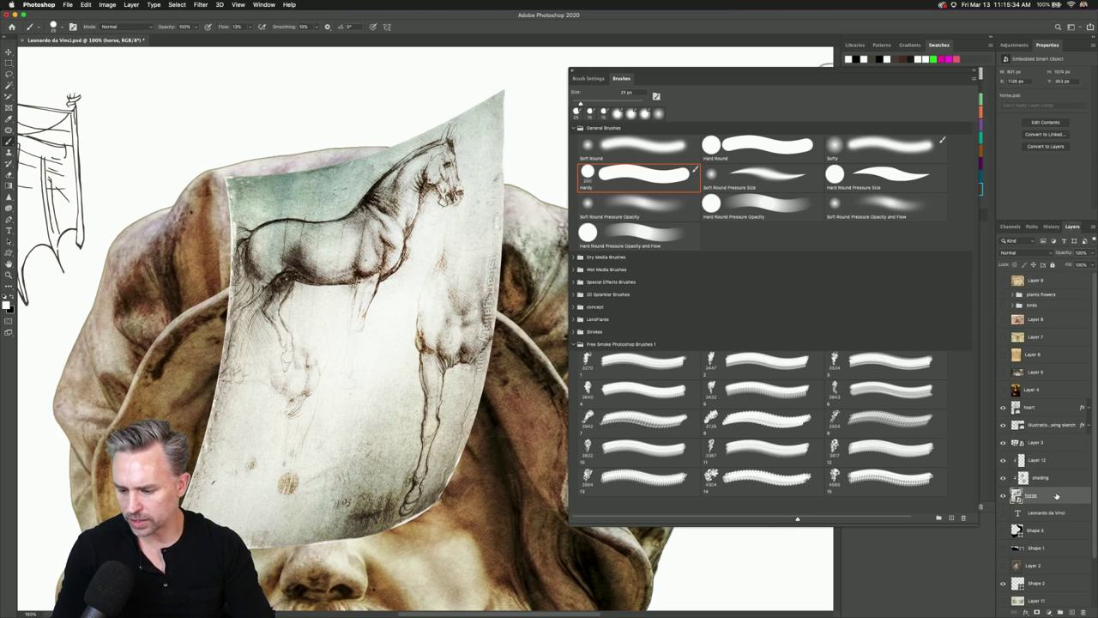
pyautogui.press('super+j')
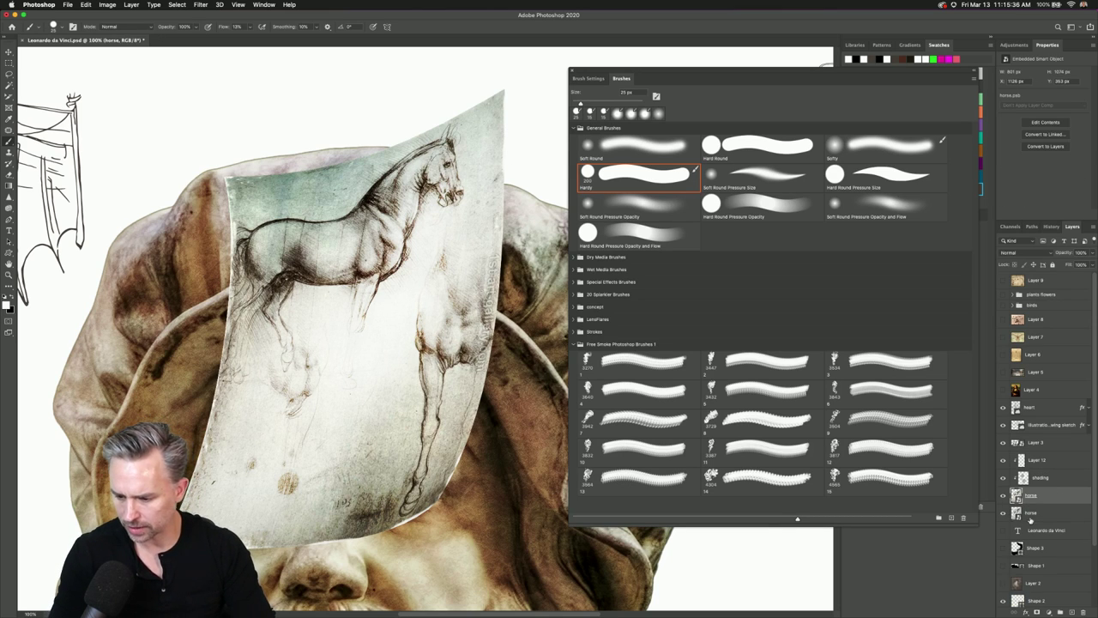
pyautogui.click(1039, 515)
pyautogui.press('v')
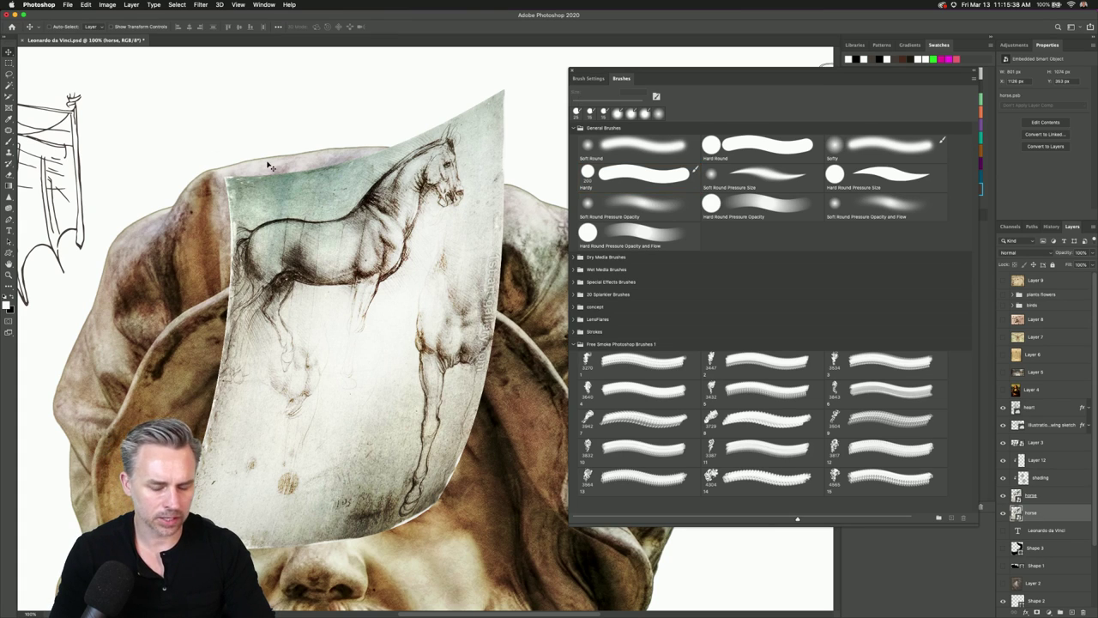
pyautogui.moveTo(283, 150); pyautogui.dragTo(307, 147)
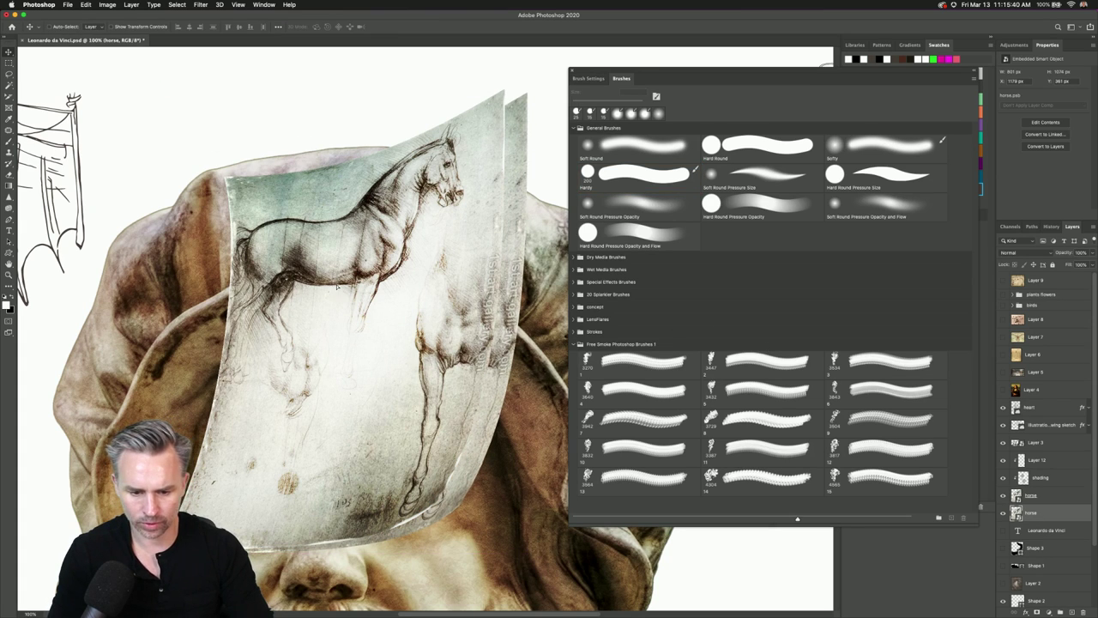
pyautogui.moveTo(338, 288); pyautogui.dragTo(346, 266)
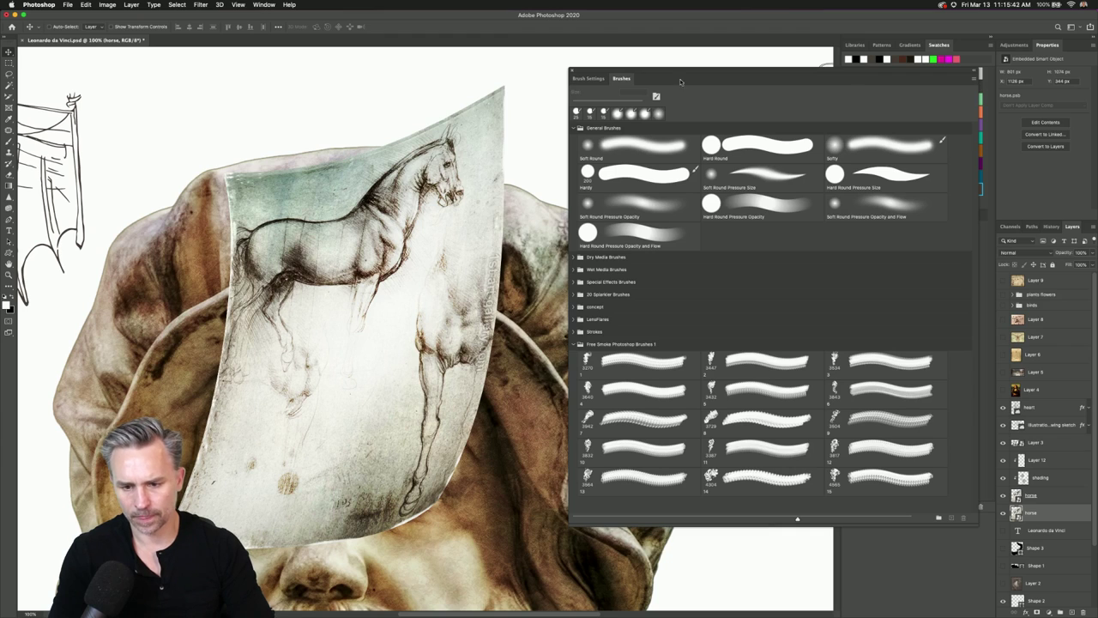
pyautogui.moveTo(680, 82)
pyautogui.mouseDown()
pyautogui.moveTo(555, 86)
pyautogui.moveTo(579, 84)
pyautogui.mouseUp()
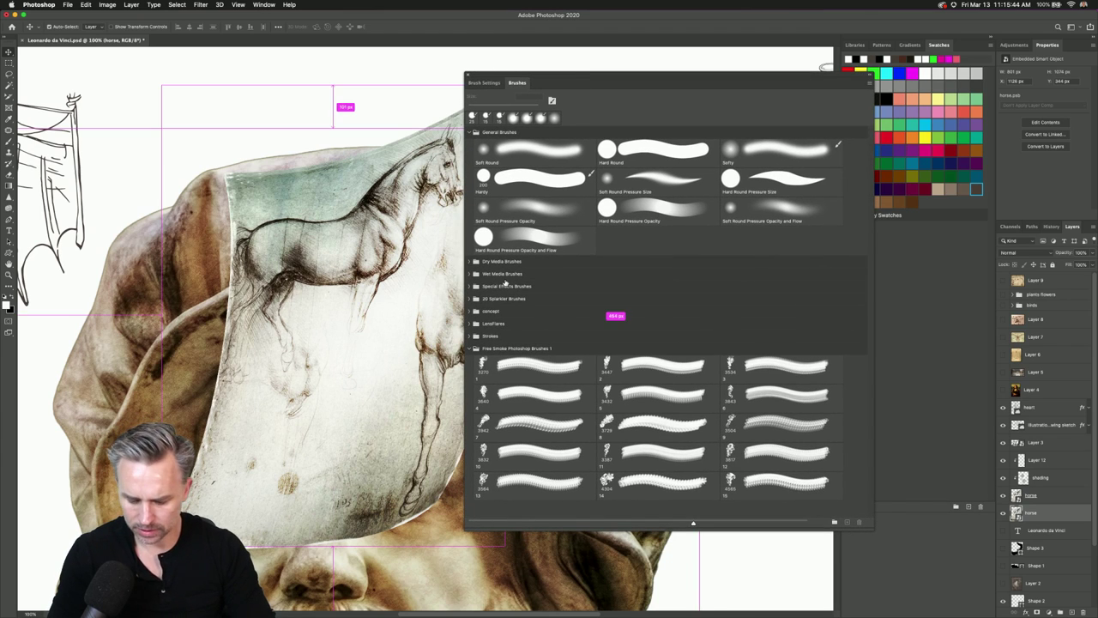
# Brighten the horse copy's paper with Levels by raising the white input point.
pyautogui.press('super+l')
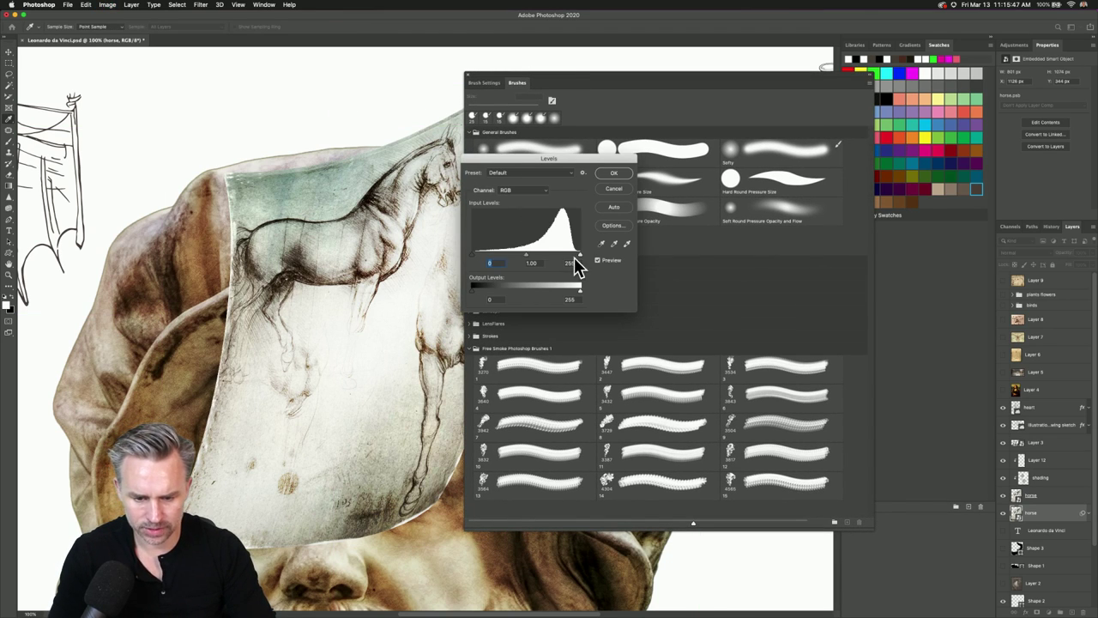
pyautogui.moveTo(579, 256); pyautogui.dragTo(556, 258)
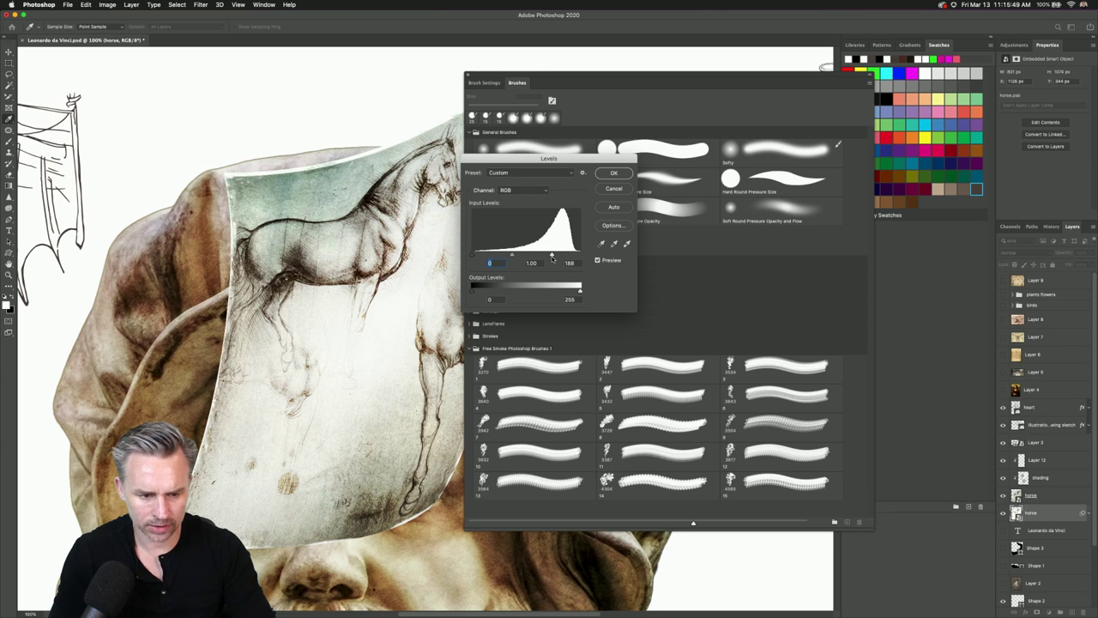
pyautogui.click(613, 173)
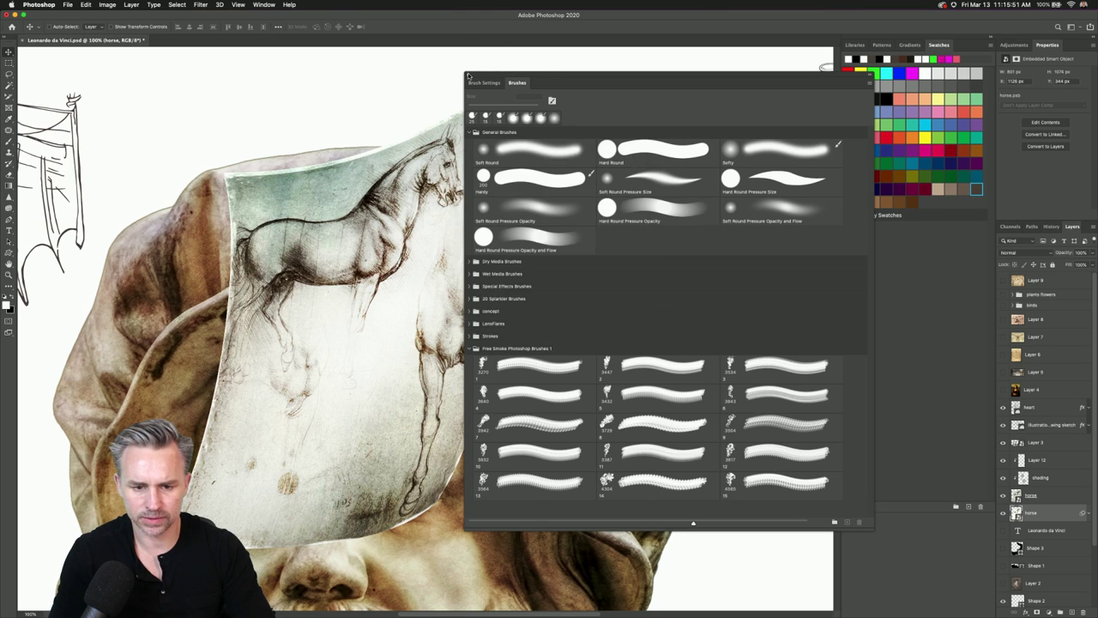
pyautogui.click(467, 76)
pyautogui.moveTo(388, 187); pyautogui.dragTo(396, 184)
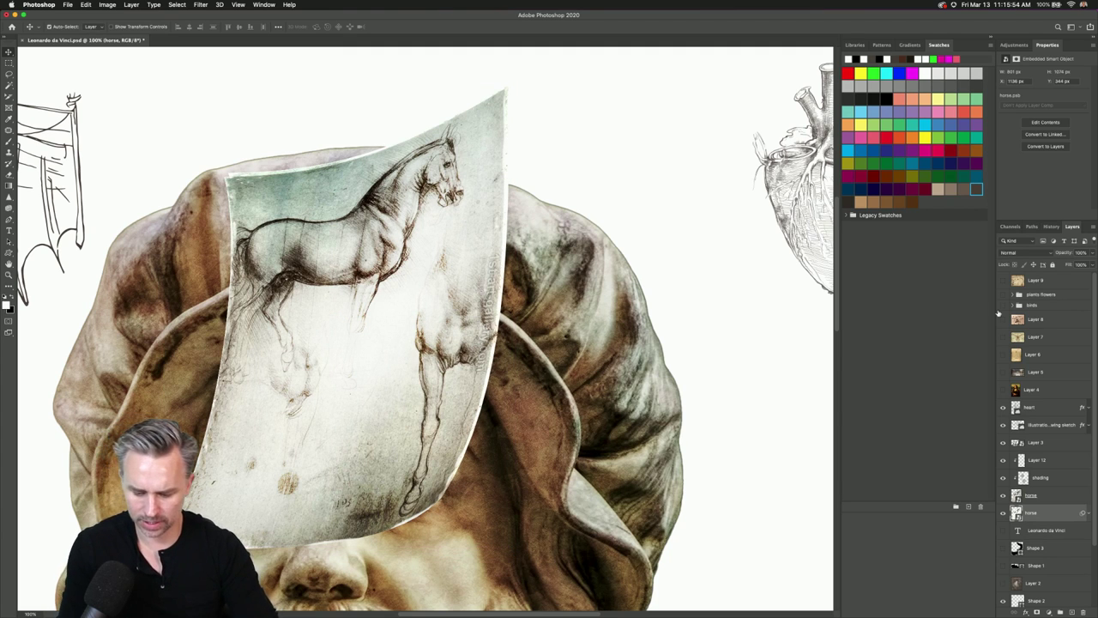
pyautogui.press('super+minus')
pyautogui.press('super+minus')
pyautogui.press('super+minus')
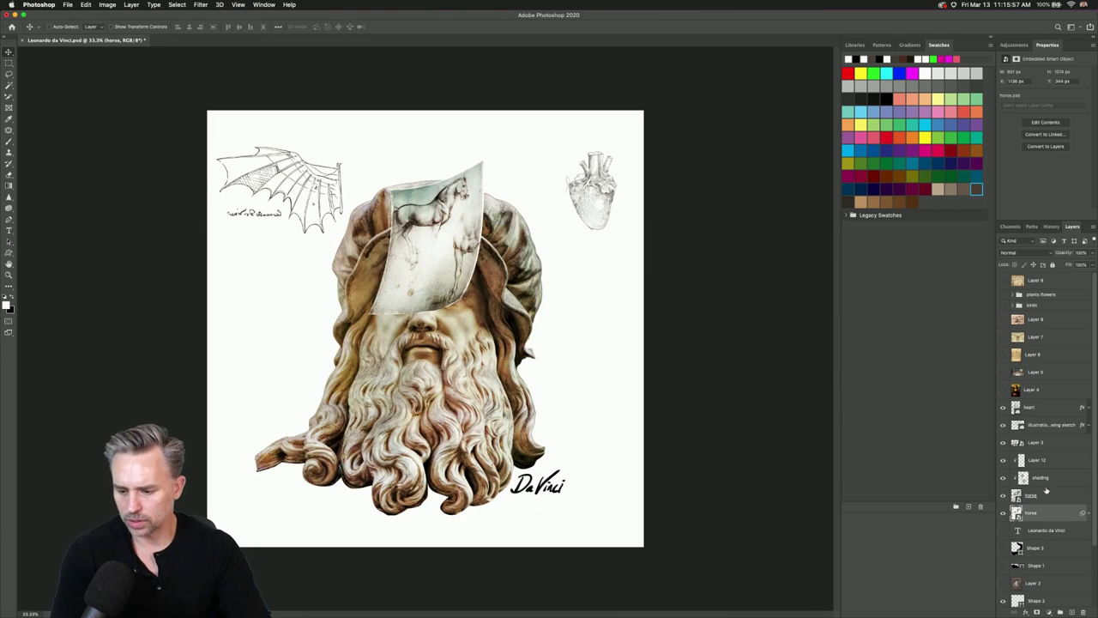
# Open the horse smart object, then open The mechanisms sketch from Libraries as a document.
pyautogui.click(1031, 496)
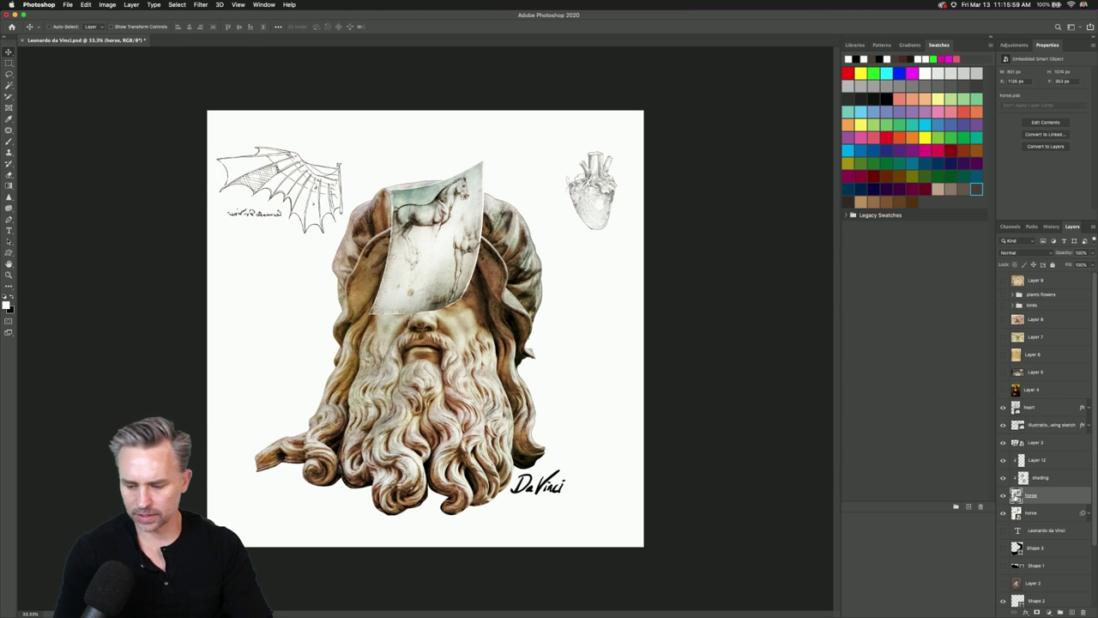
pyautogui.doubleClick(1016, 495)
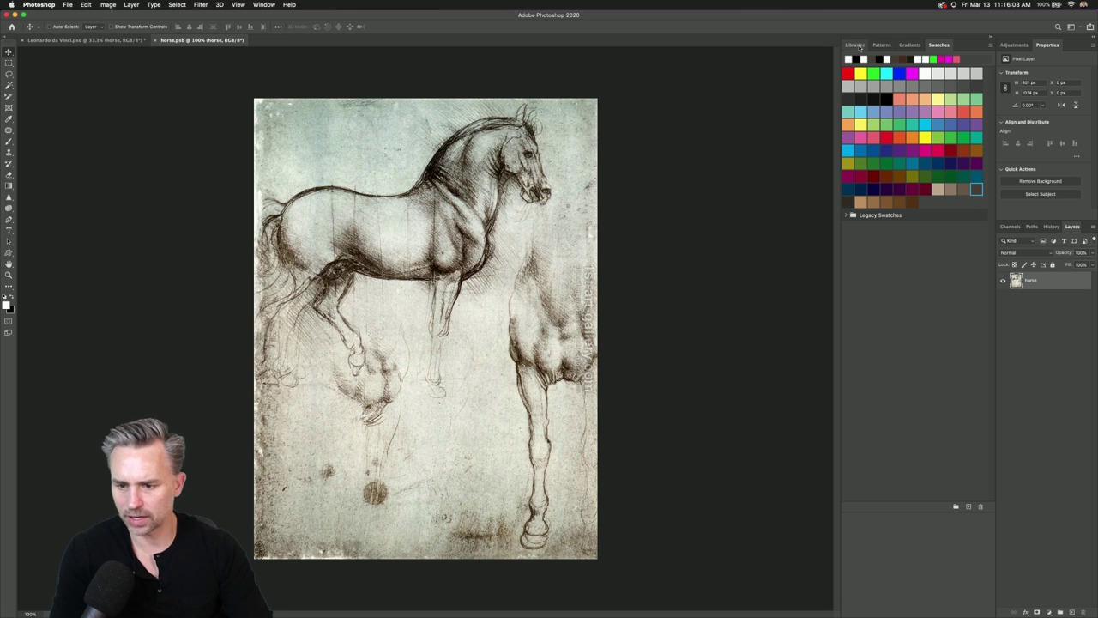
pyautogui.click(84, 40)
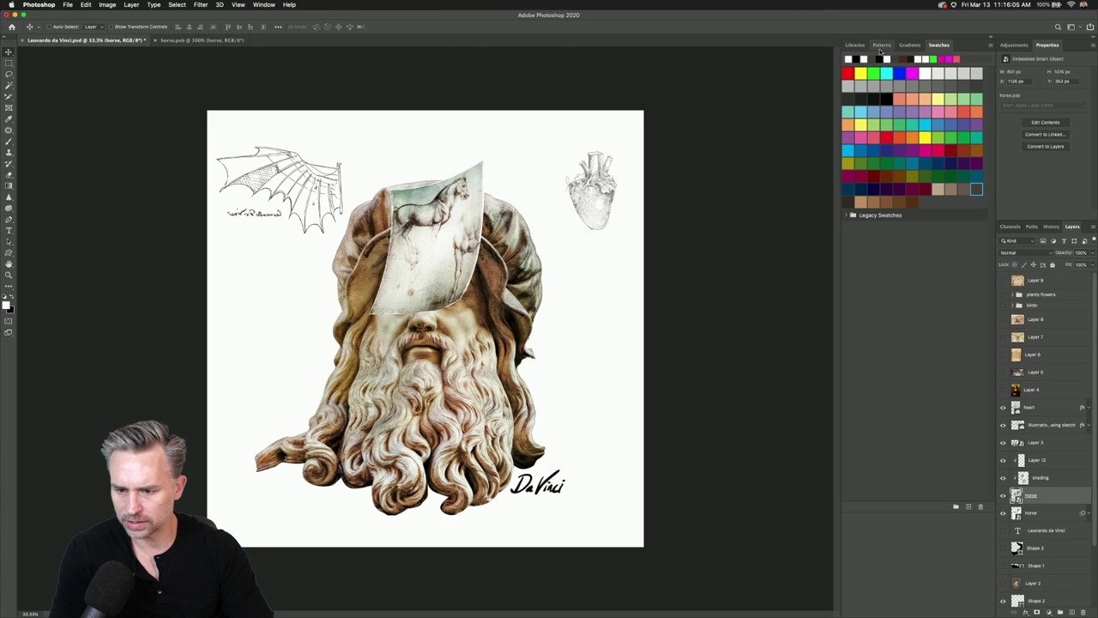
pyautogui.click(855, 45)
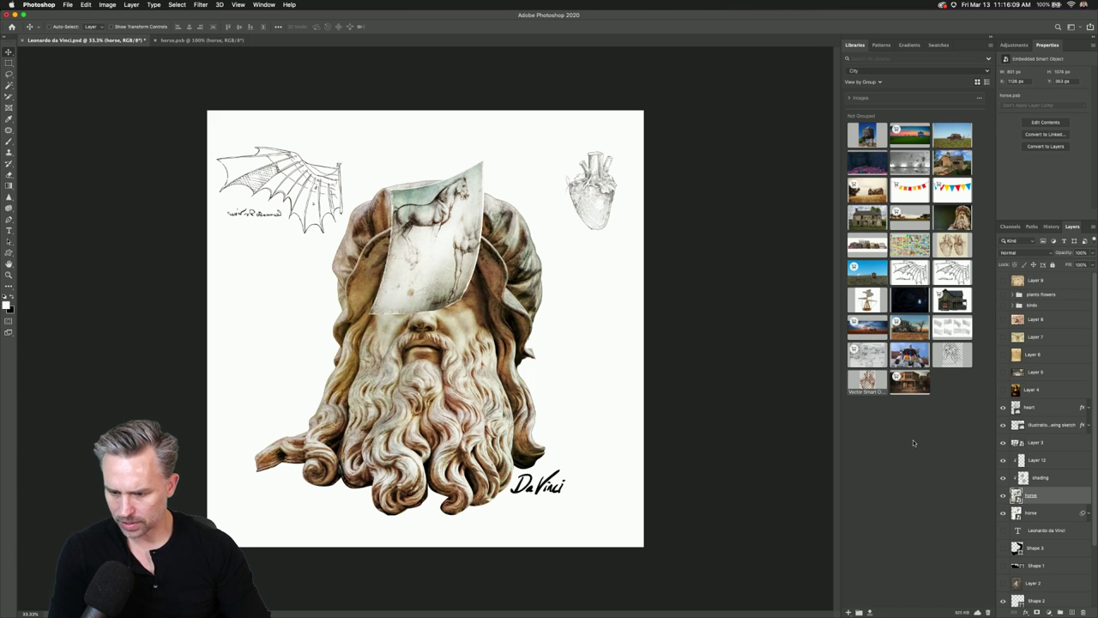
pyautogui.doubleClick(869, 355)
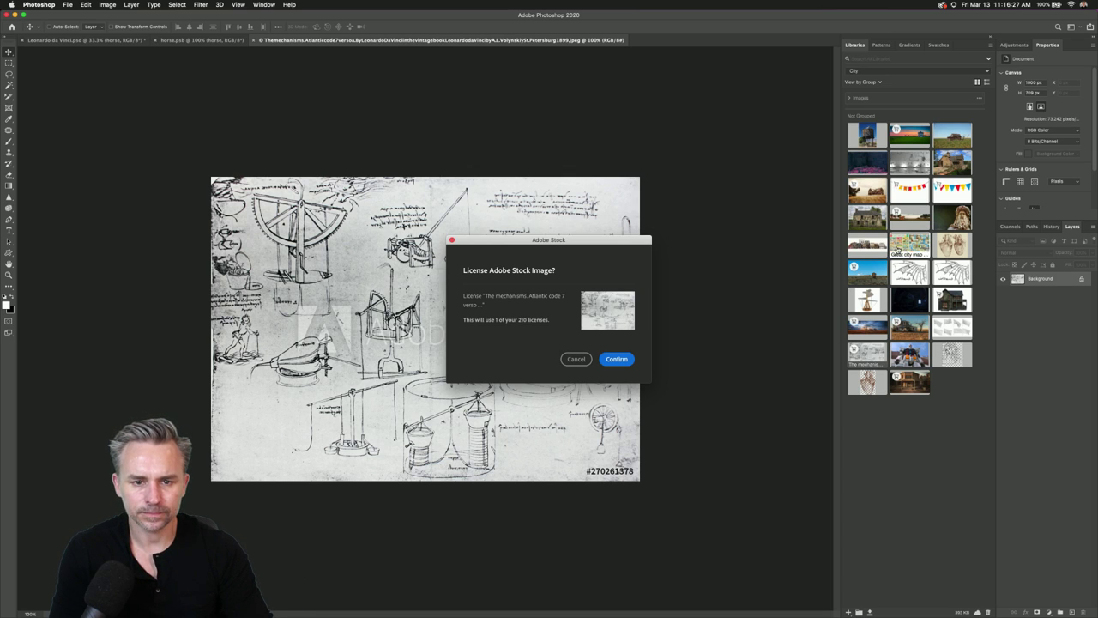
# License the mechanisms sketch, place it enlarged over horse.psb's page, save, and close the extra documents.
pyautogui.click(621, 360)
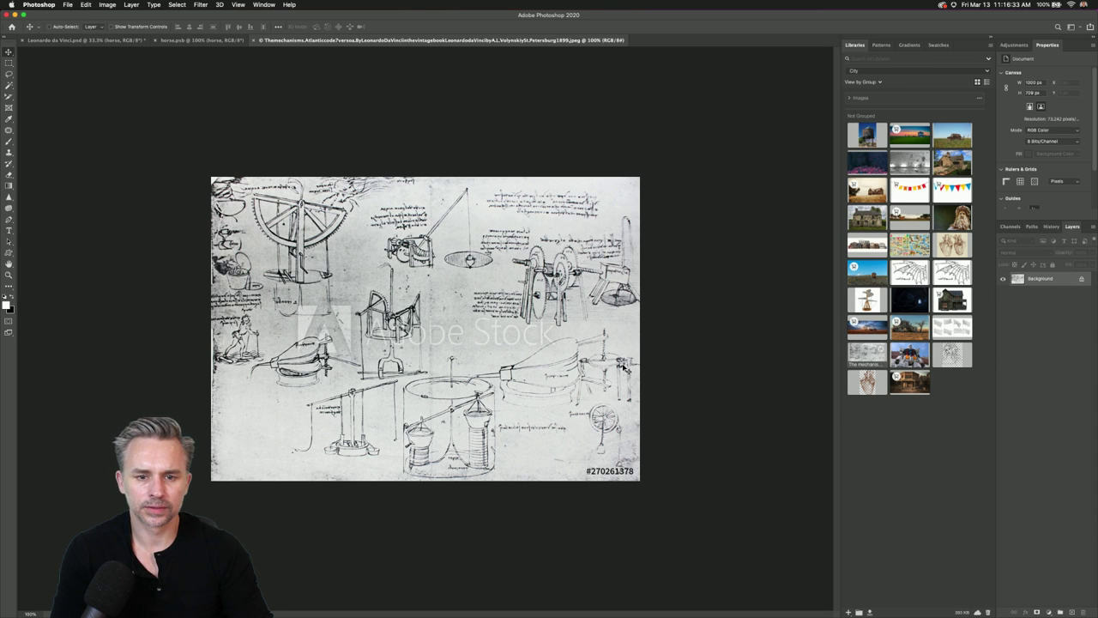
pyautogui.click(214, 41)
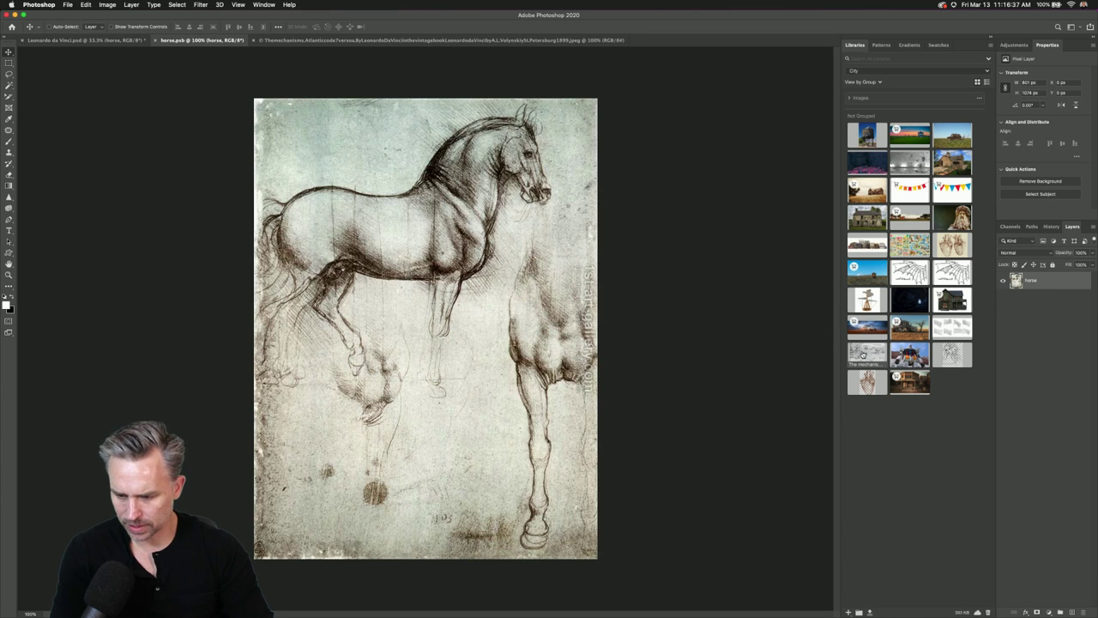
pyautogui.moveTo(865, 354); pyautogui.dragTo(270, 335)
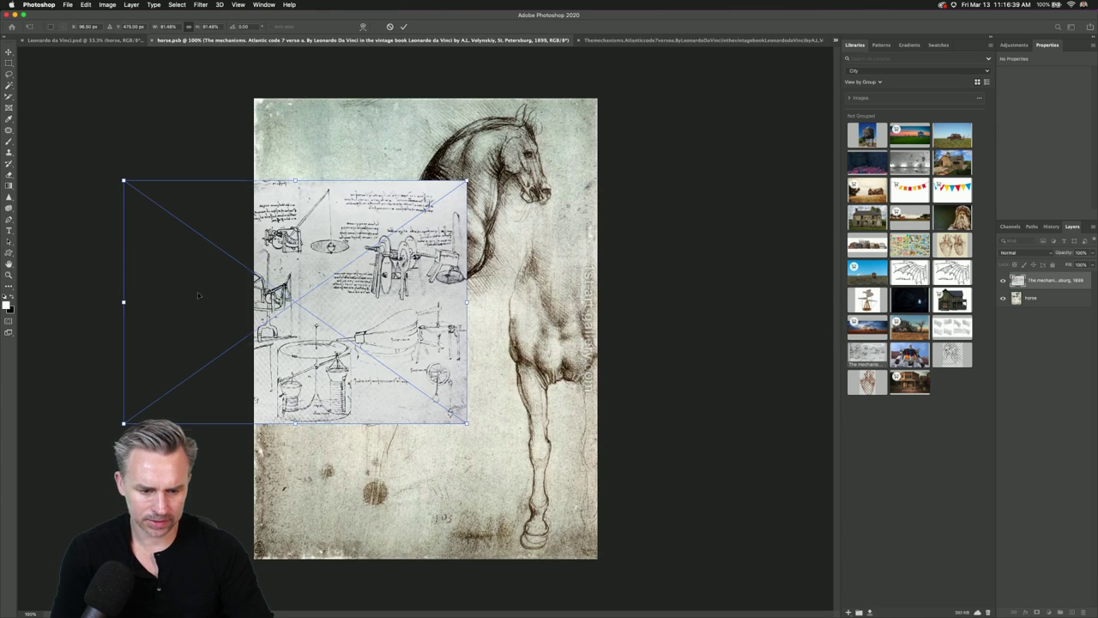
pyautogui.moveTo(200, 290); pyautogui.dragTo(330, 426)
pyautogui.moveTo(254, 316); pyautogui.dragTo(11, 26)
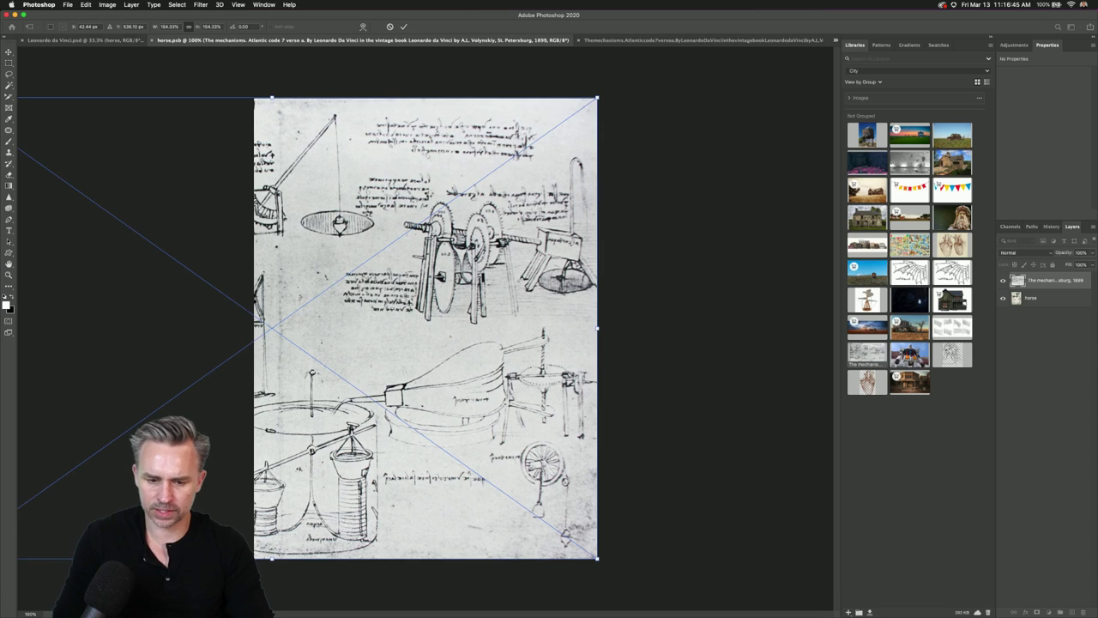
pyautogui.press('Return')
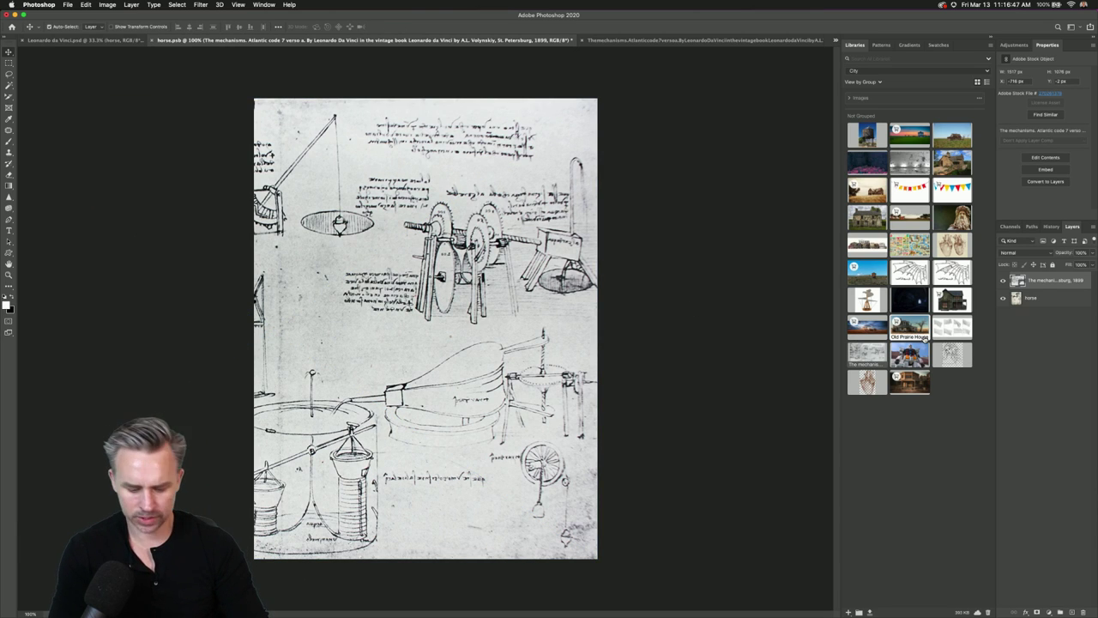
pyautogui.press('super+s')
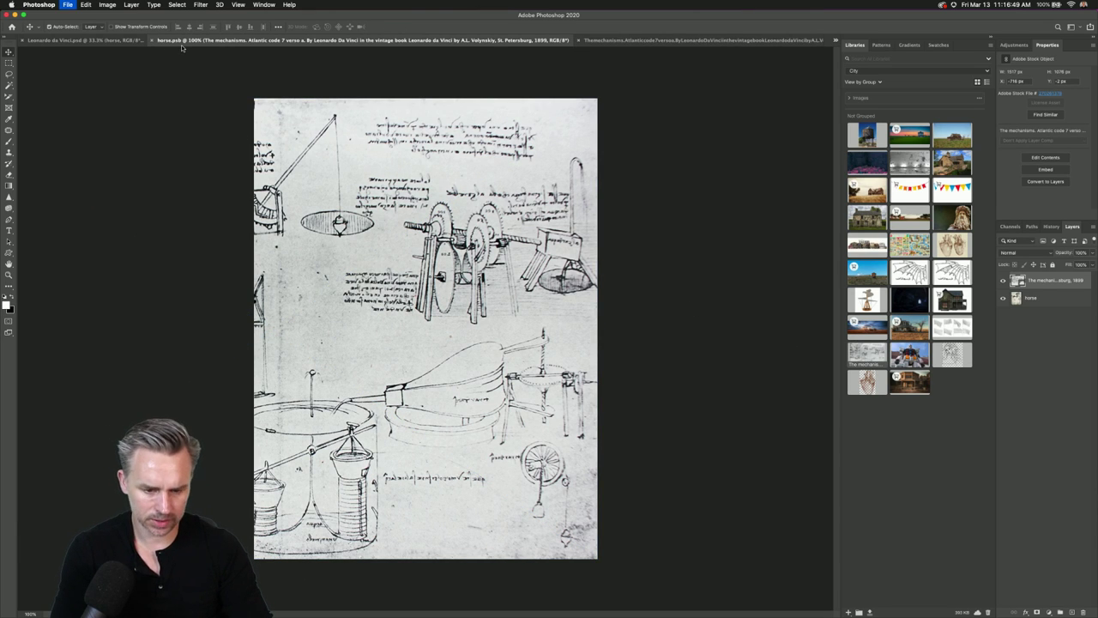
pyautogui.press('super+w')
pyautogui.press('super+w')
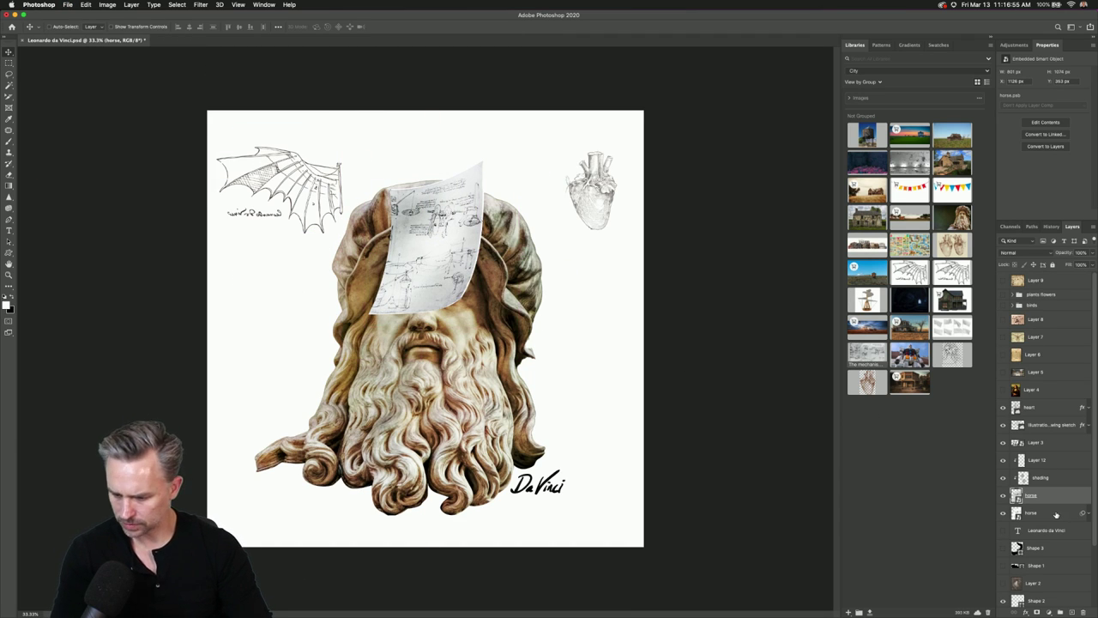
# Convert Layer 12, the mechanisms sketch sheet, to a smart object.
pyautogui.click(1057, 514)
pyautogui.click(1041, 460)
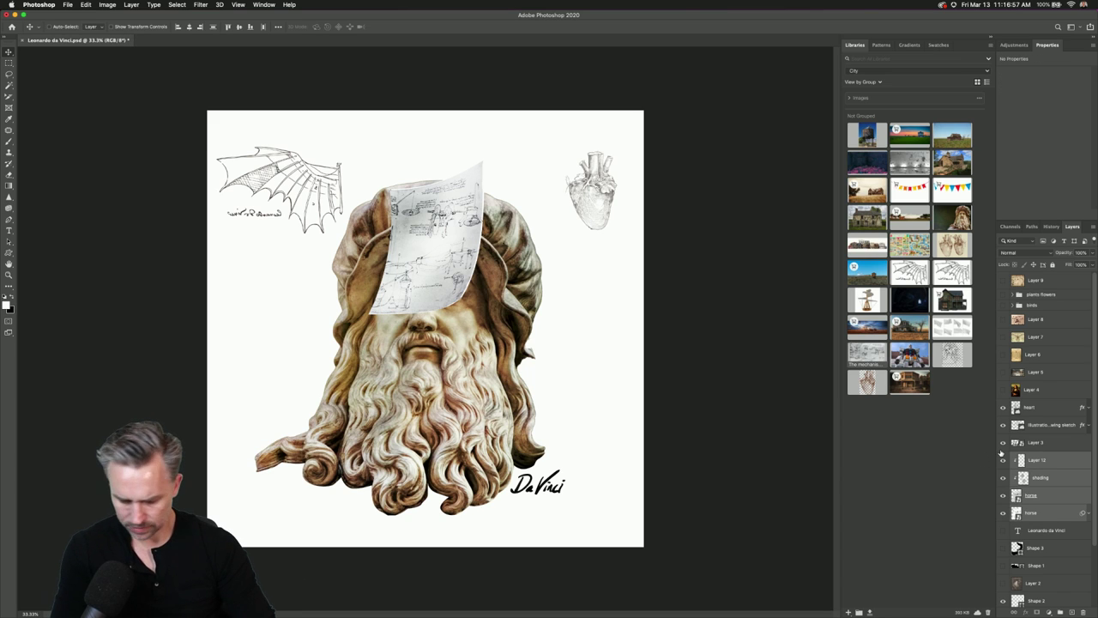
pyautogui.rightClick(1064, 468)
pyautogui.click(989, 375)
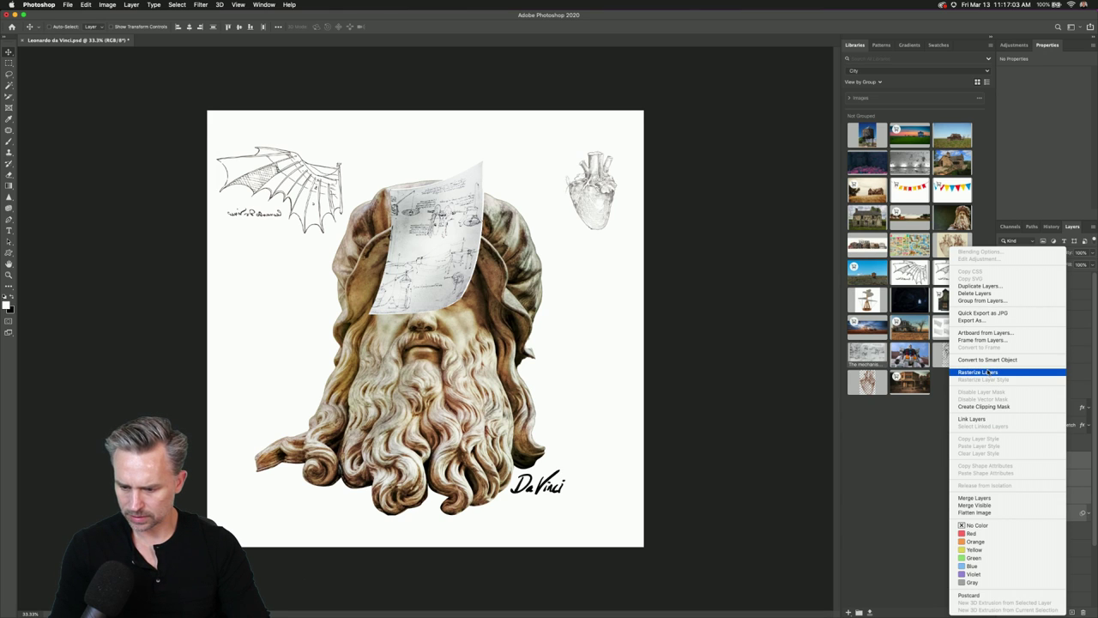
pyautogui.click(988, 360)
# Scale the sketch sheet to 66.67%, rotate it about 28.8°, and move it top-left.
pyautogui.hotkey('ctrl', 't')
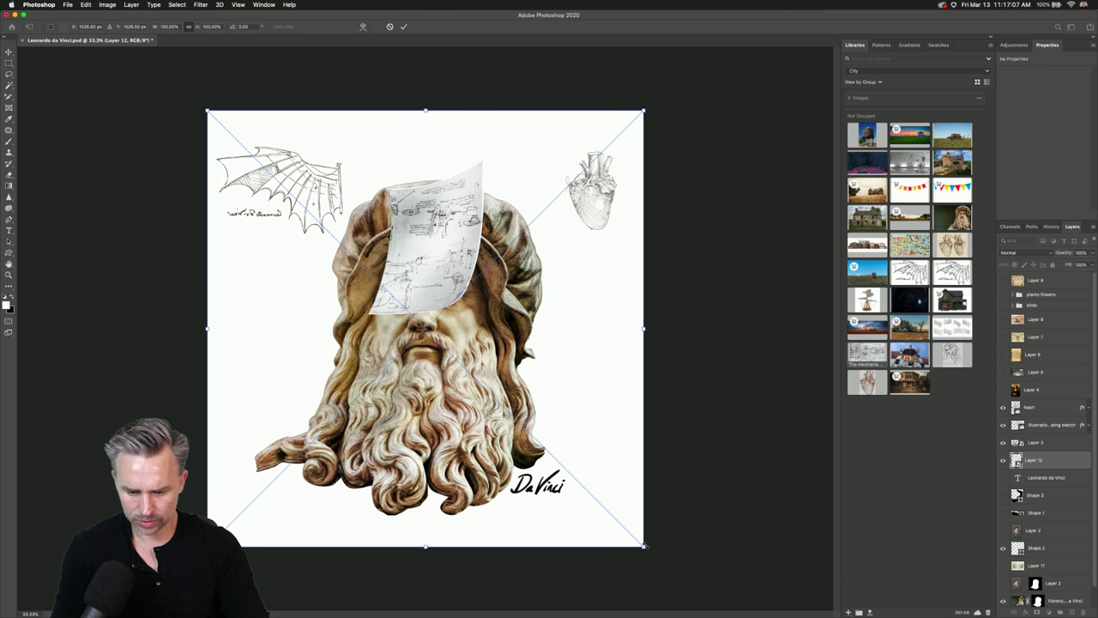
pyautogui.moveTo(644, 545); pyautogui.dragTo(498, 400)
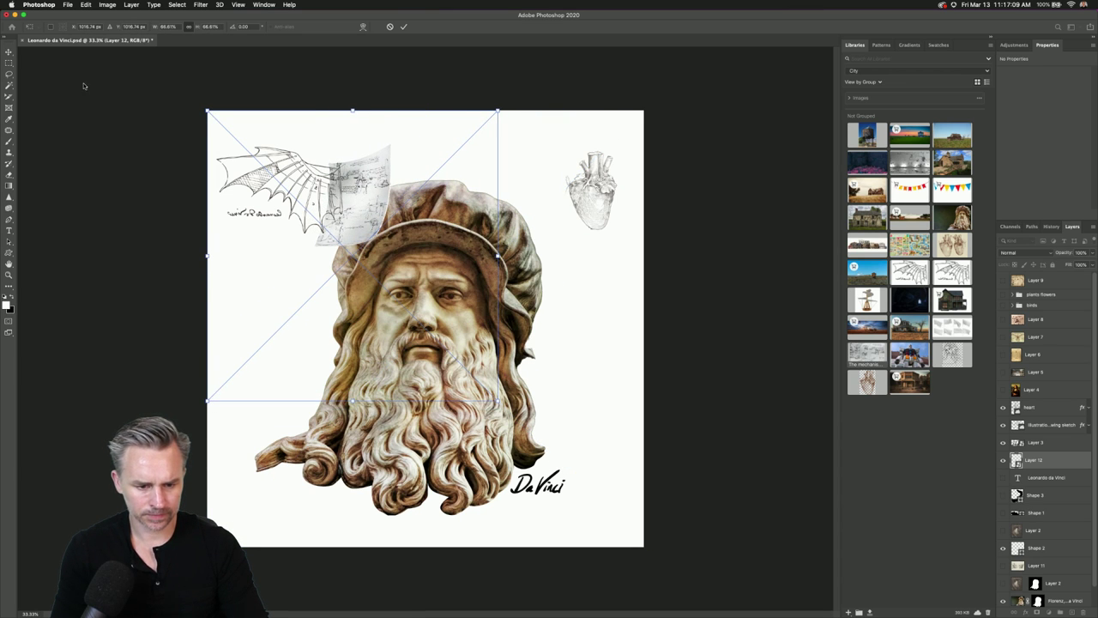
pyautogui.moveTo(172, 104)
pyautogui.mouseDown()
pyautogui.moveTo(265, 54)
pyautogui.moveTo(289, 237)
pyautogui.moveTo(287, 197)
pyautogui.moveTo(248, 214)
pyautogui.mouseUp()
pyautogui.press('Return')
pyautogui.scroll(-1, 1069, 559)
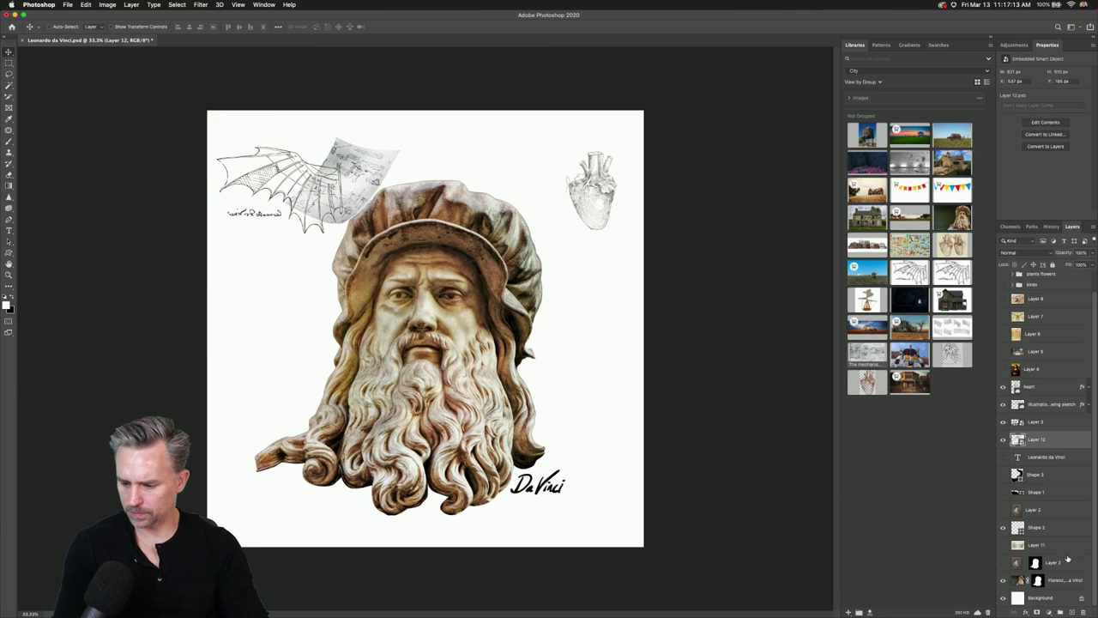
pyautogui.click(1062, 581)
pyautogui.click(1049, 611)
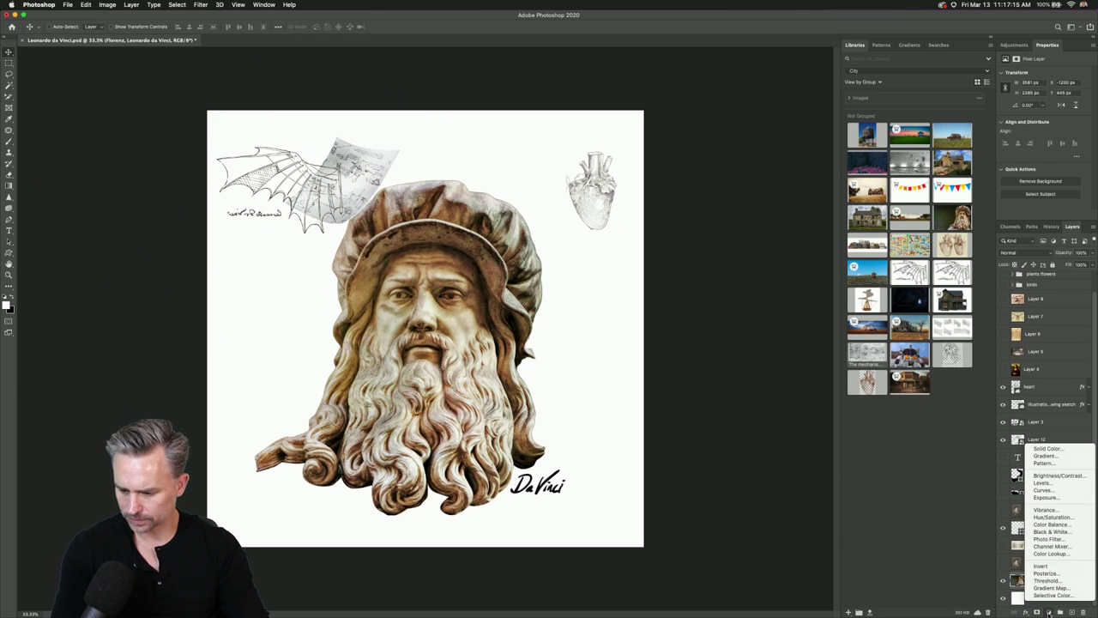
# Add a Hue/Saturation adjustment to the bust with Saturation -81.
pyautogui.click(1059, 519)
pyautogui.click(1021, 122)
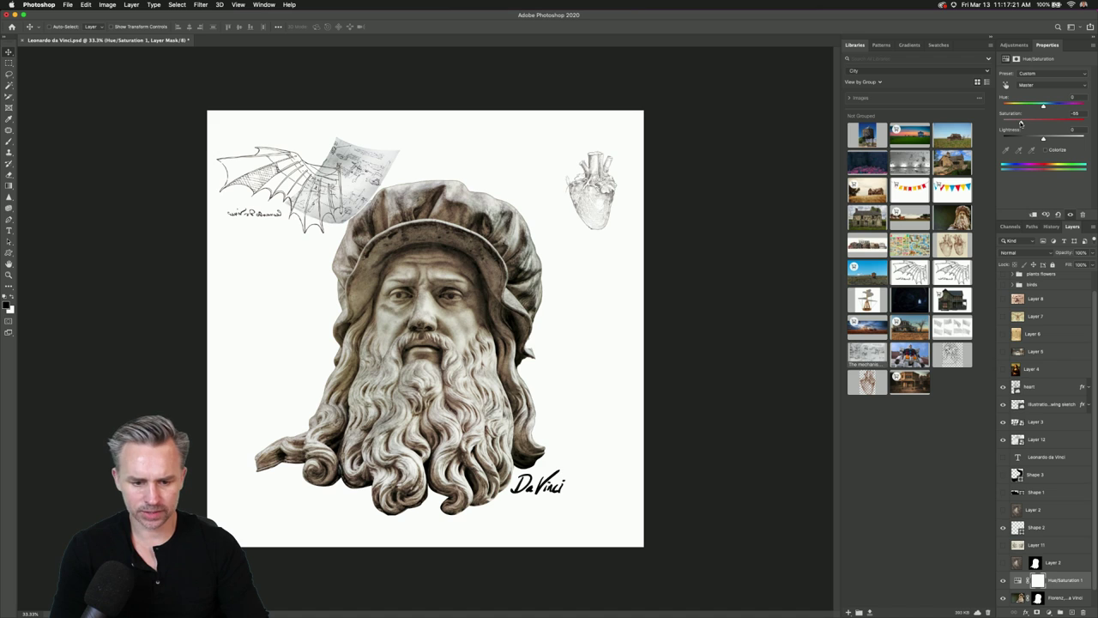
pyautogui.moveTo(1022, 122); pyautogui.dragTo(1011, 122)
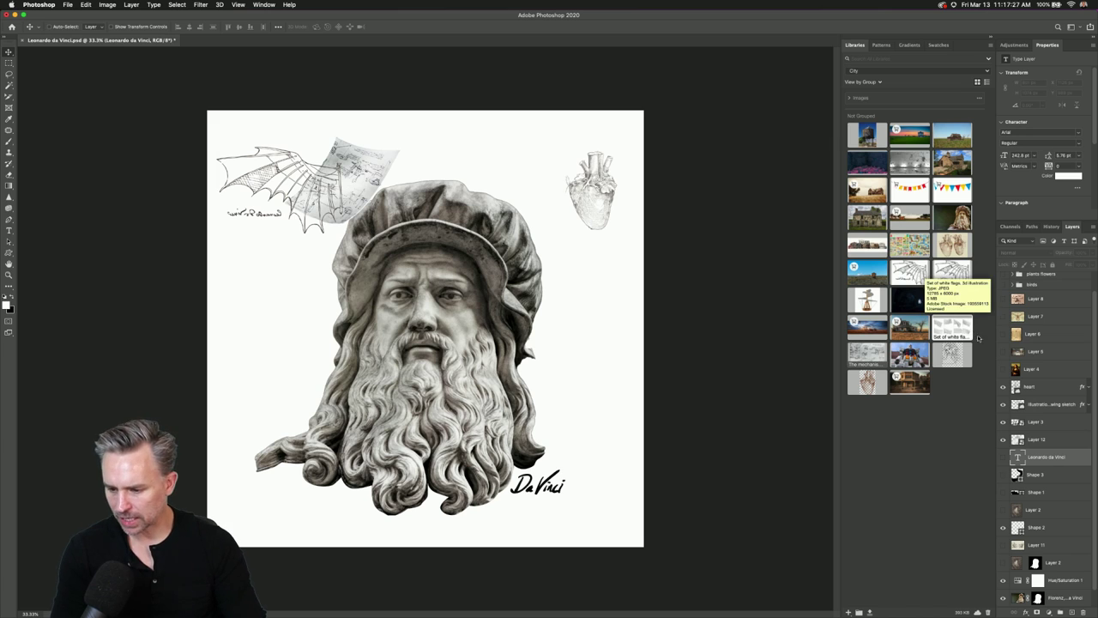
pyautogui.scroll(-1, 1045, 581)
# Convert the Florenz bust layer to a smart object and move it down about 30 px.
pyautogui.click(1067, 577)
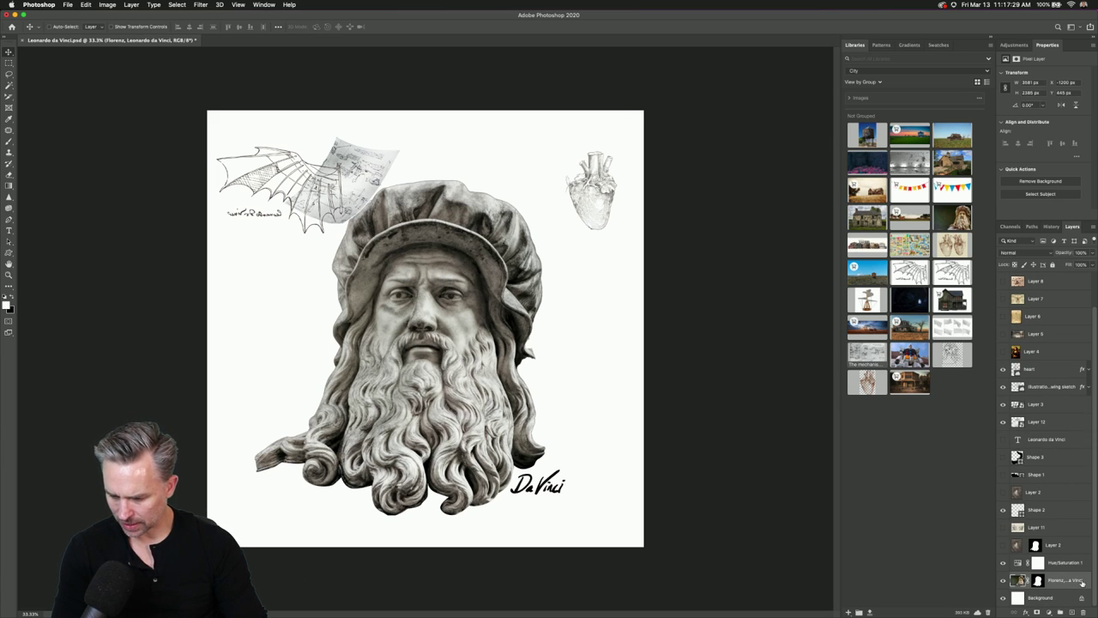
pyautogui.rightClick(1066, 578)
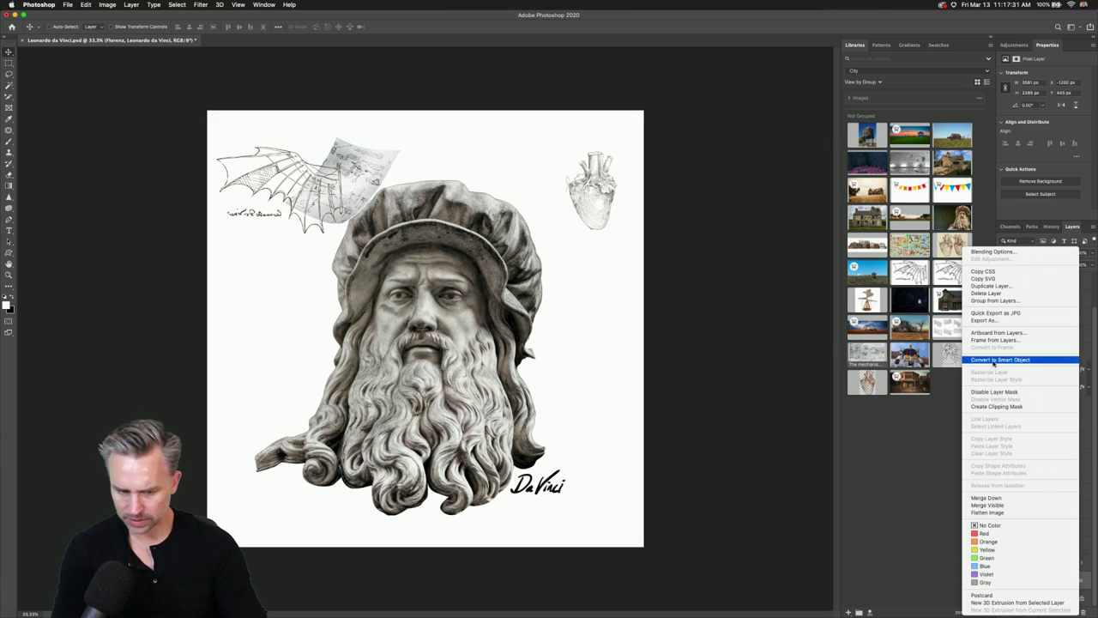
pyautogui.click(1000, 359)
pyautogui.press('super+t')
pyautogui.moveTo(507, 200); pyautogui.dragTo(433, 244)
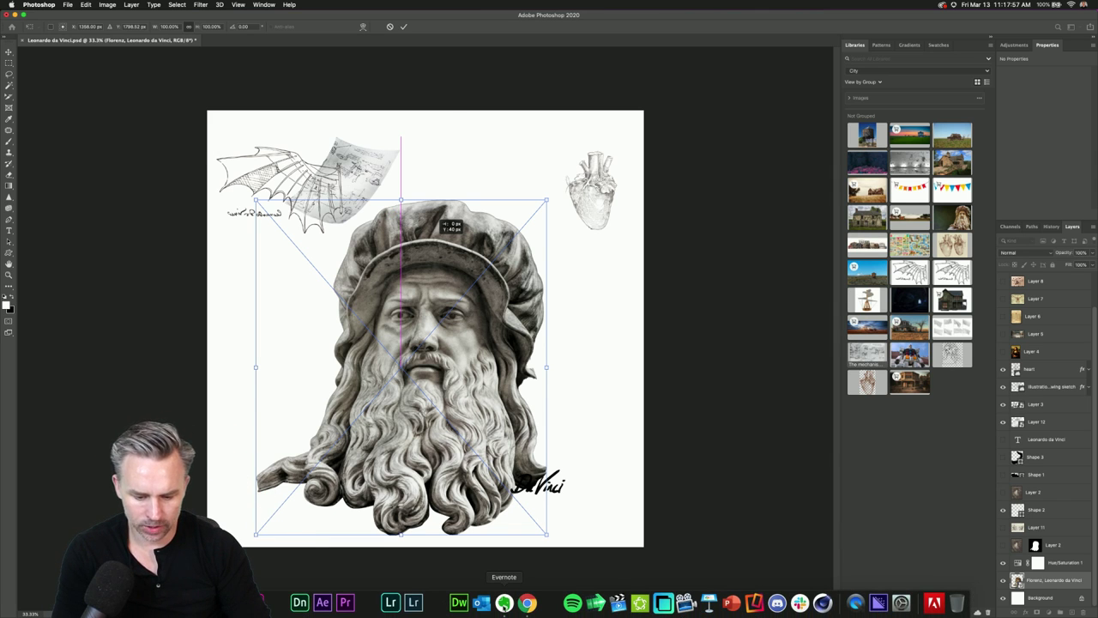
pyautogui.click(504, 603)
# Highlight the Puppet Warp shortcut in the Evernote tips note.
pyautogui.click(349, 266)
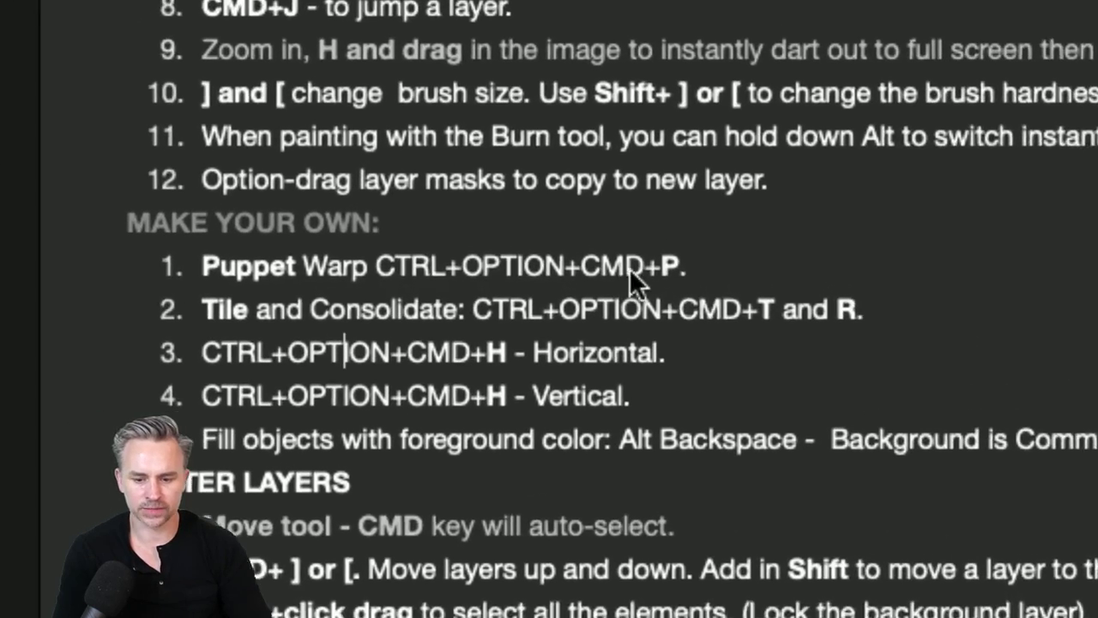
pyautogui.moveTo(449, 284); pyautogui.dragTo(171, 455)
pyautogui.click(209, 307)
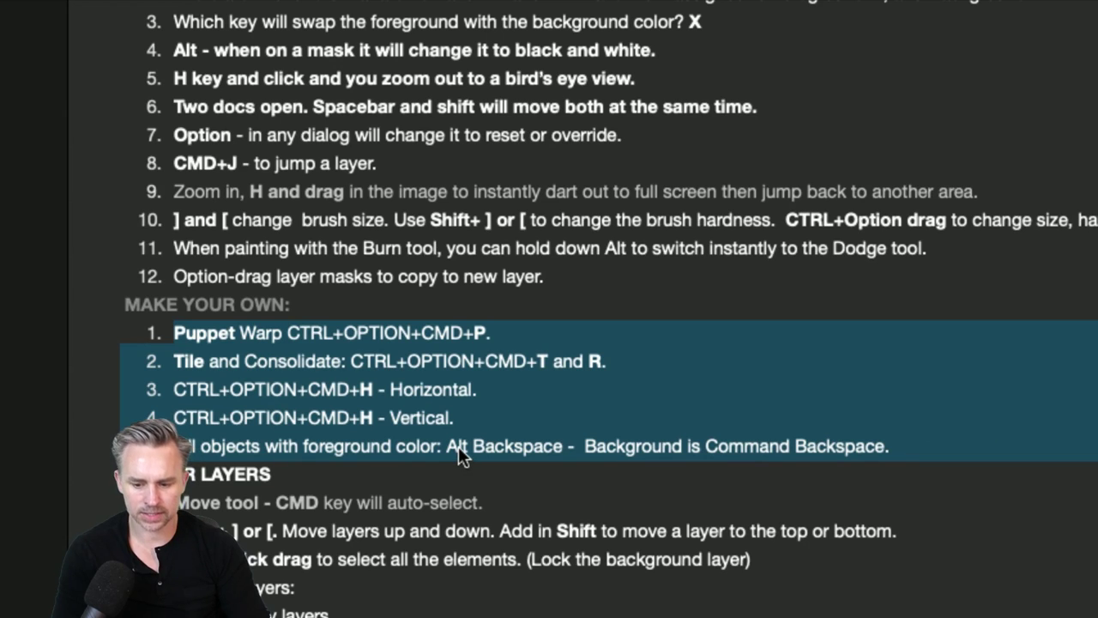
# Highlight the fill-with-foreground-colour tip and its Backspace, Background and Command keywords.
pyautogui.click(260, 451)
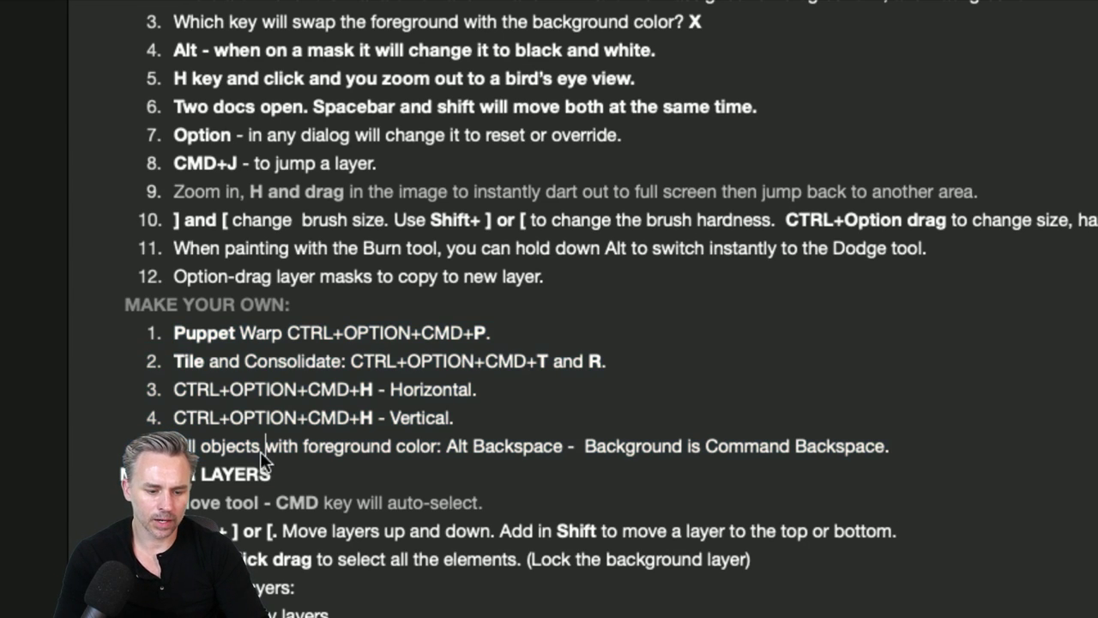
pyautogui.moveTo(176, 446); pyautogui.dragTo(861, 444)
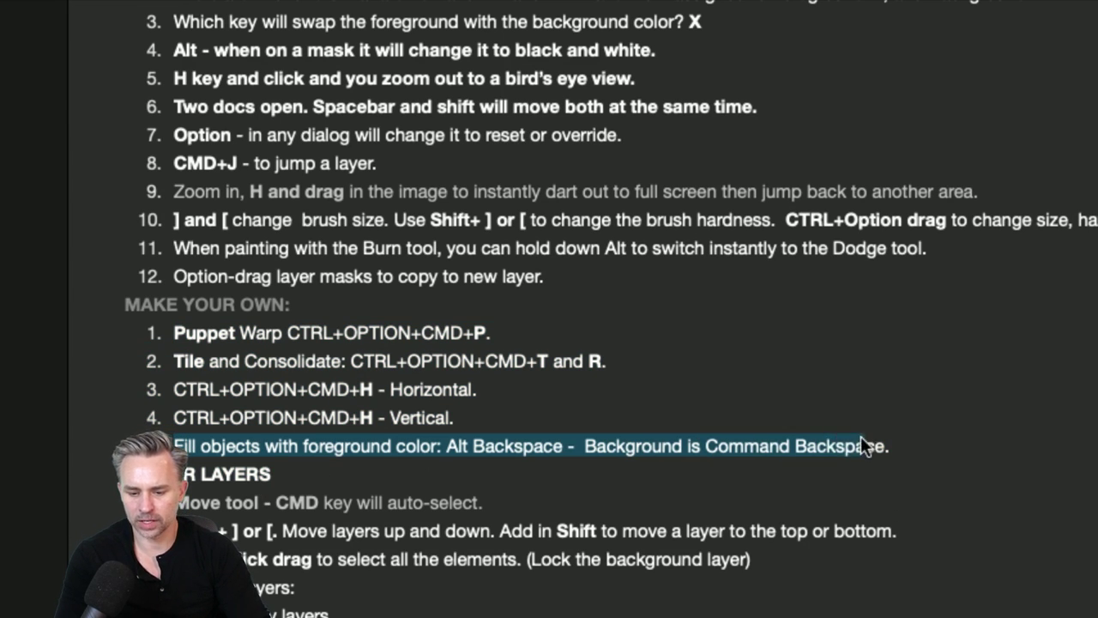
pyautogui.click(469, 444)
pyautogui.doubleClick(485, 446)
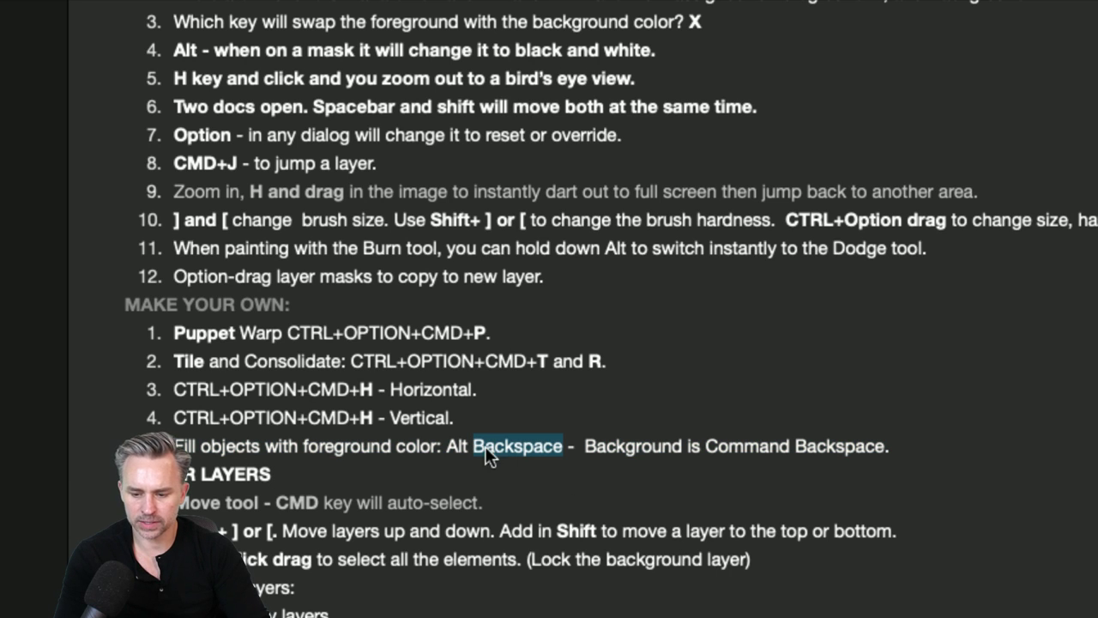
pyautogui.click(623, 446)
pyautogui.doubleClick(627, 448)
pyautogui.click(353, 444)
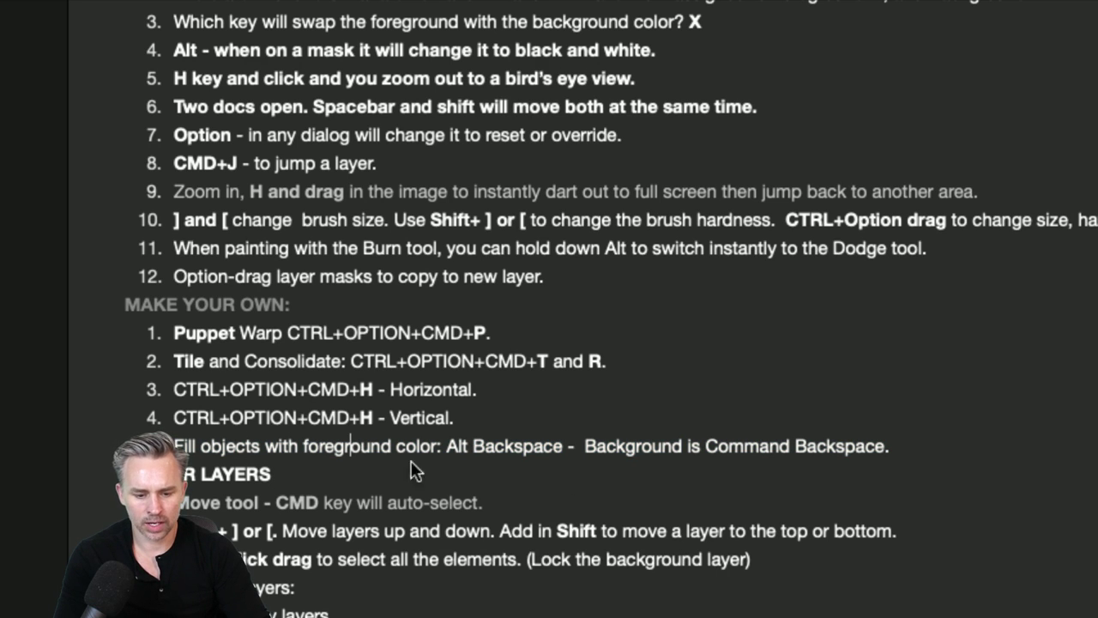
pyautogui.doubleClick(673, 448)
pyautogui.doubleClick(739, 446)
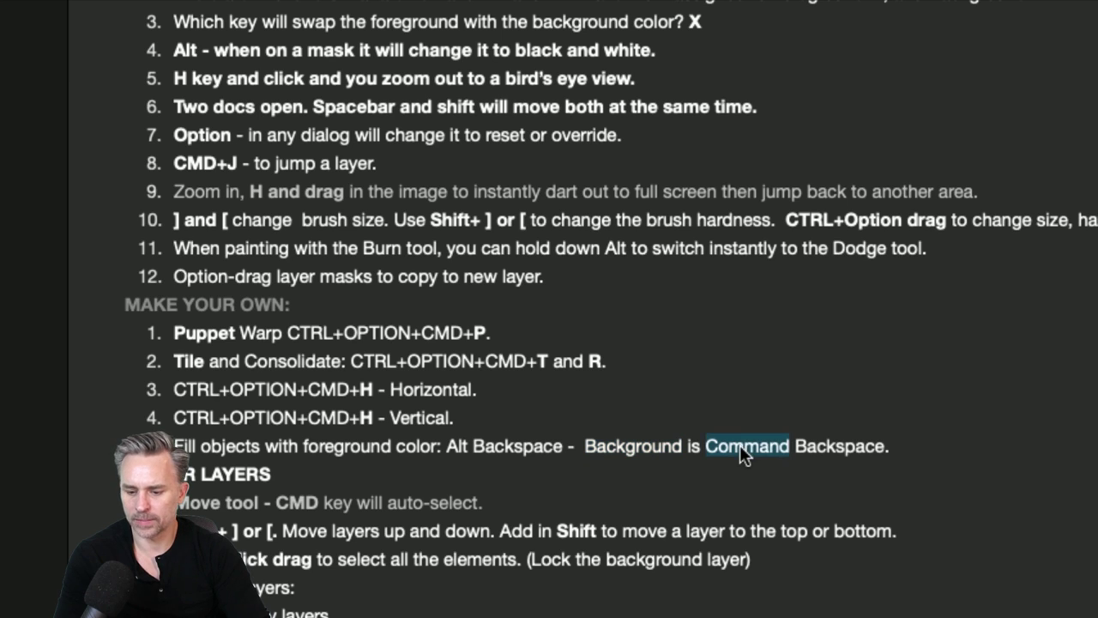
pyautogui.doubleClick(861, 447)
# Scroll down to highlight the vector-shapes tip, then return to Photoshop.
pyautogui.scroll(-5, 252, 326)
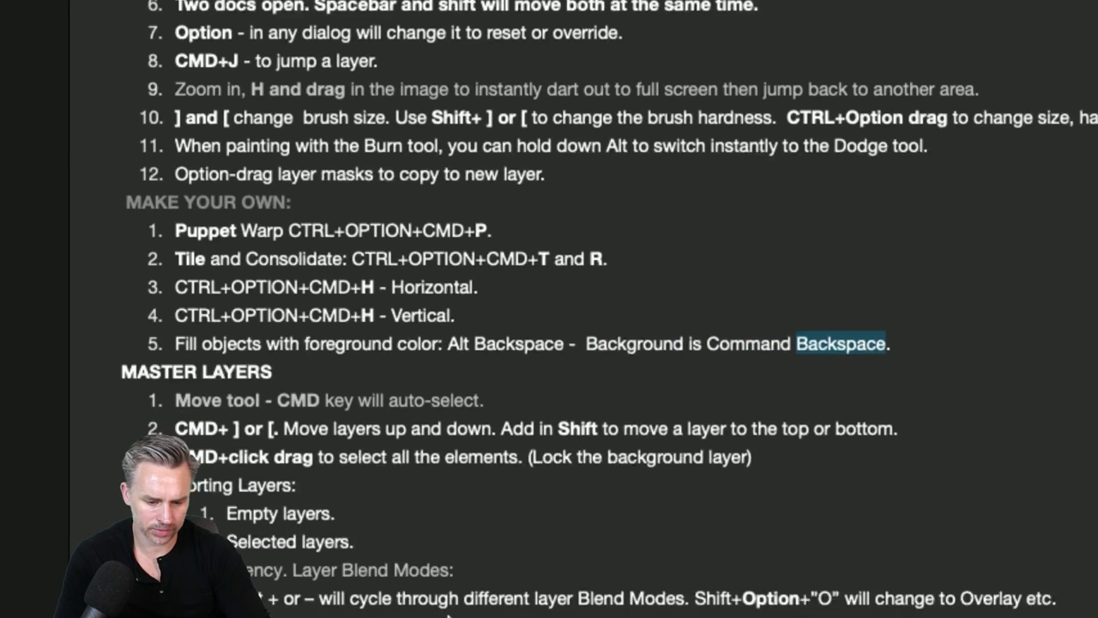
pyautogui.scroll(-3, 224, 384)
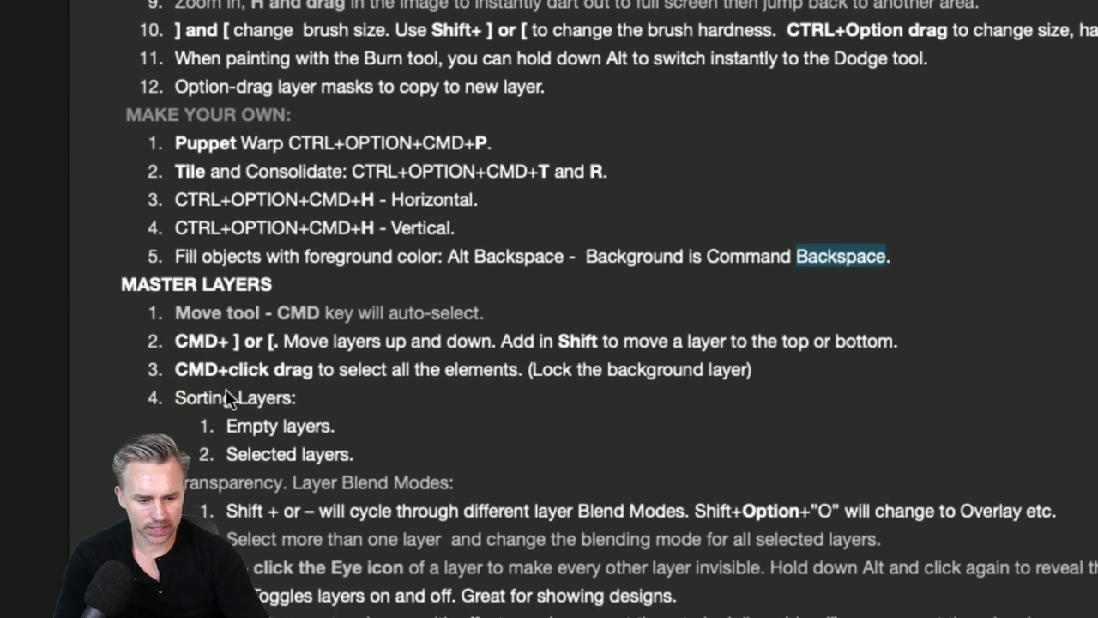
pyautogui.scroll(-1, 227, 389)
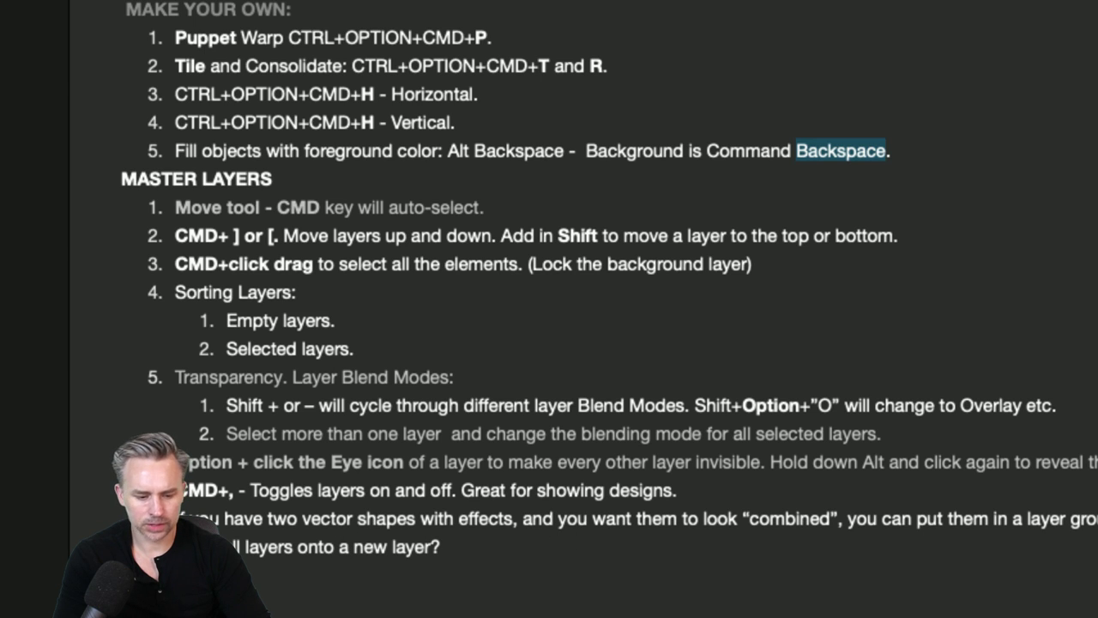
pyautogui.press('Right')
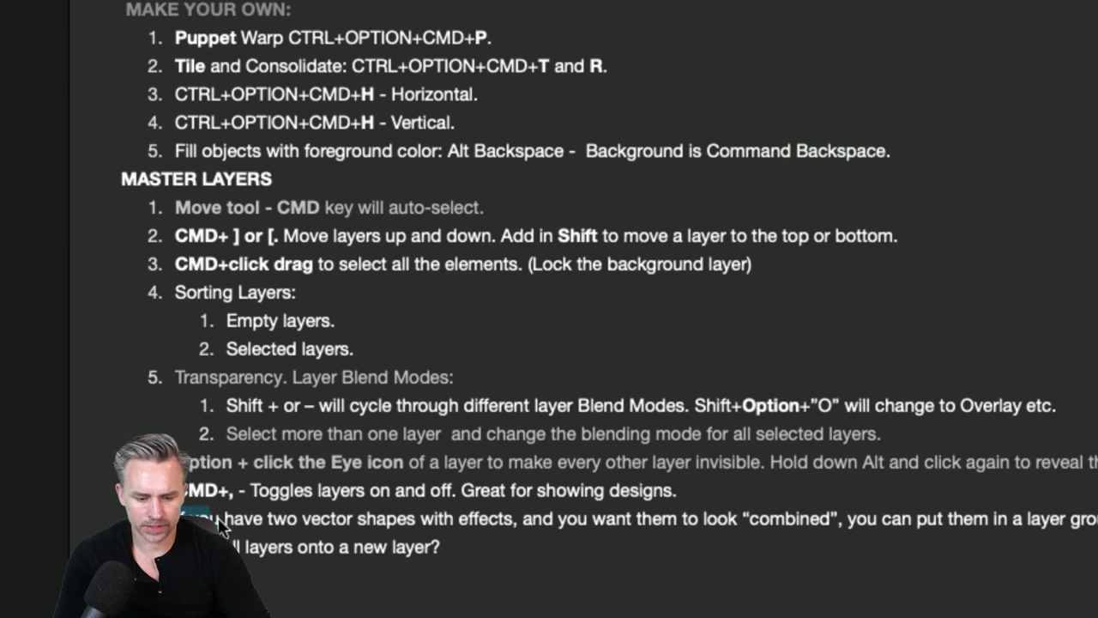
pyautogui.moveTo(177, 518); pyautogui.dragTo(778, 515)
pyautogui.click(777, 519)
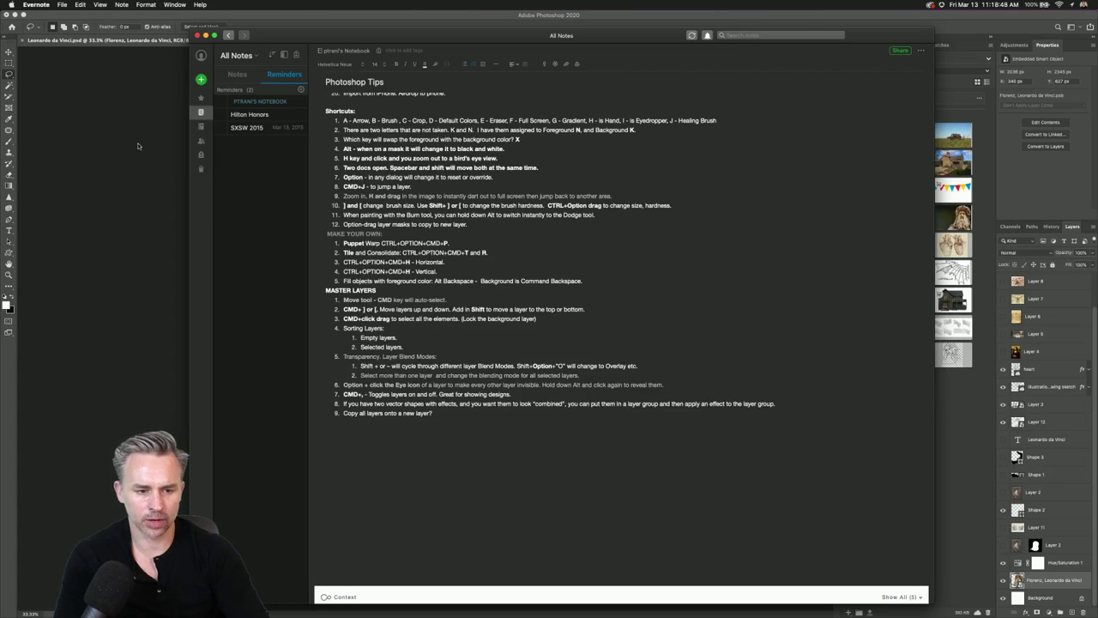
pyautogui.press('super+Tab')
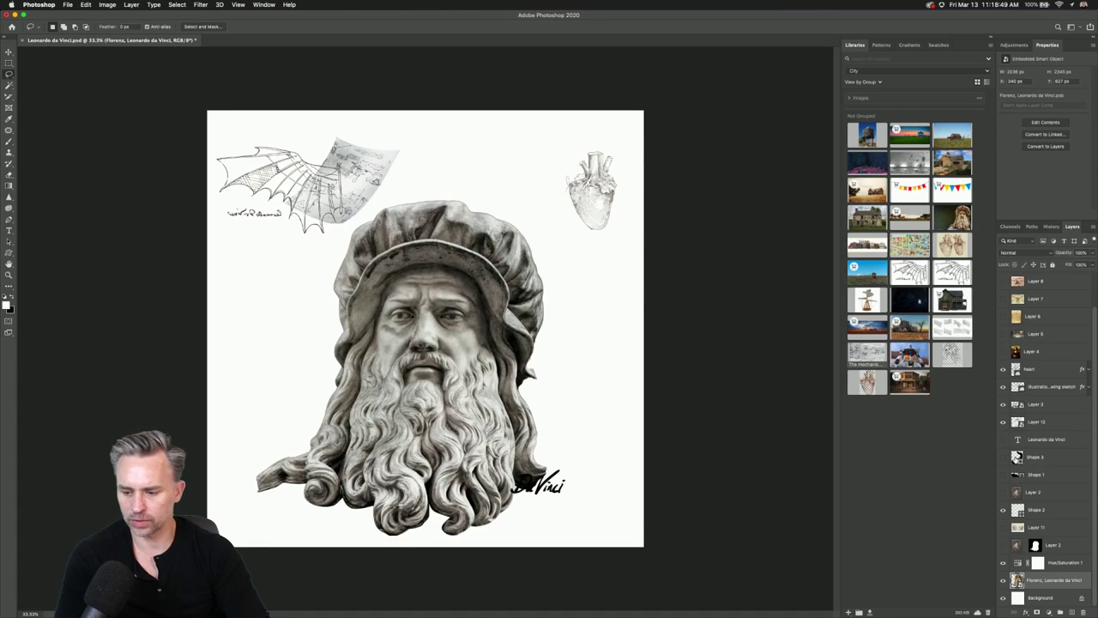
# Open the Shapes panel from Window, move it right, stretch it taller and scroll to Symbols.
pyautogui.click(1030, 369)
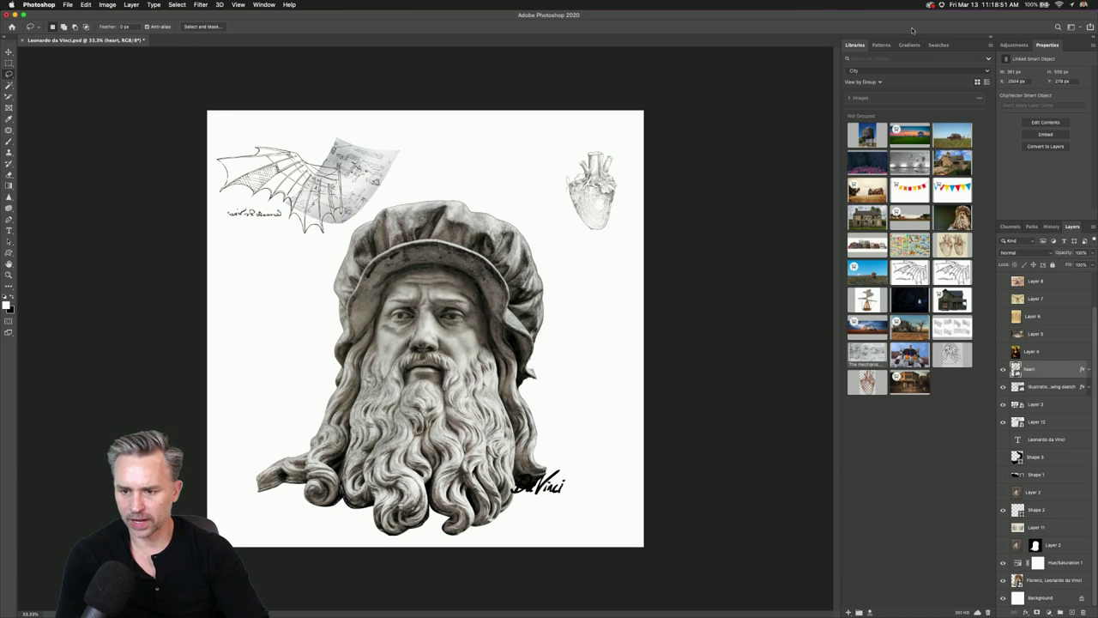
pyautogui.click(264, 4)
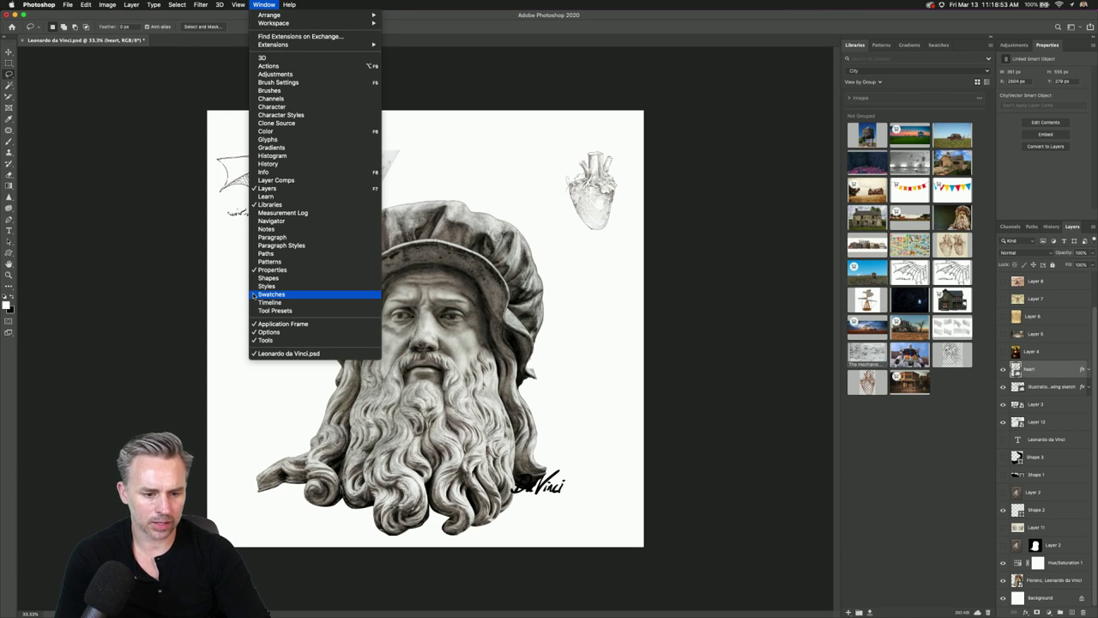
pyautogui.click(331, 277)
pyautogui.moveTo(399, 218); pyautogui.dragTo(690, 89)
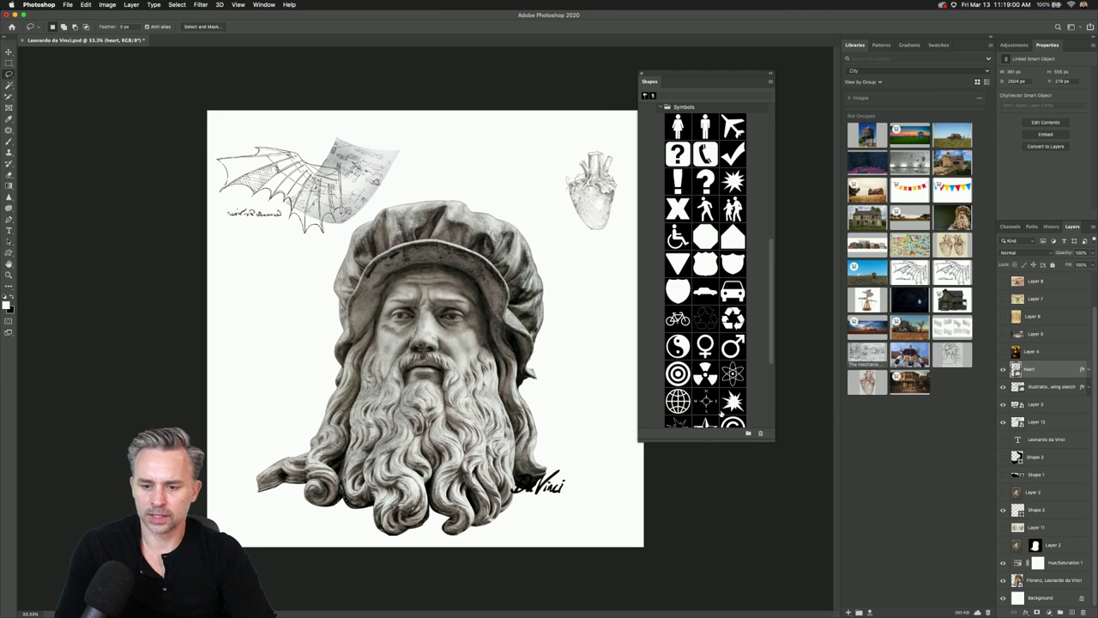
pyautogui.moveTo(710, 442); pyautogui.dragTo(700, 592)
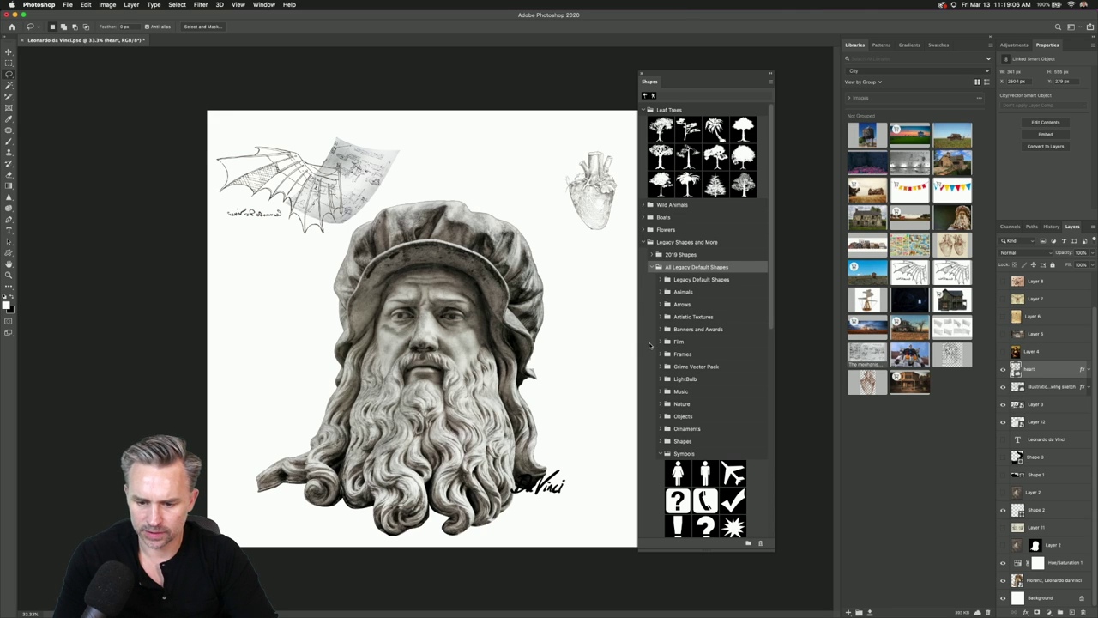
pyautogui.scroll(-10, 678, 394)
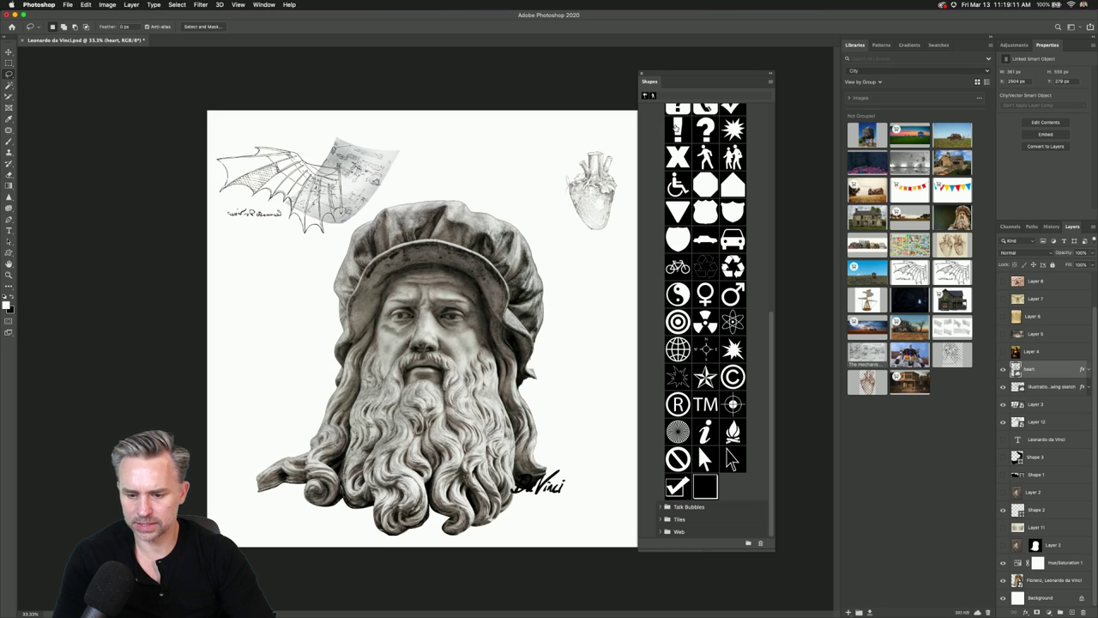
# Place the starburst shape on the collage and enlarge it.
pyautogui.moveTo(678, 431); pyautogui.dragTo(571, 332)
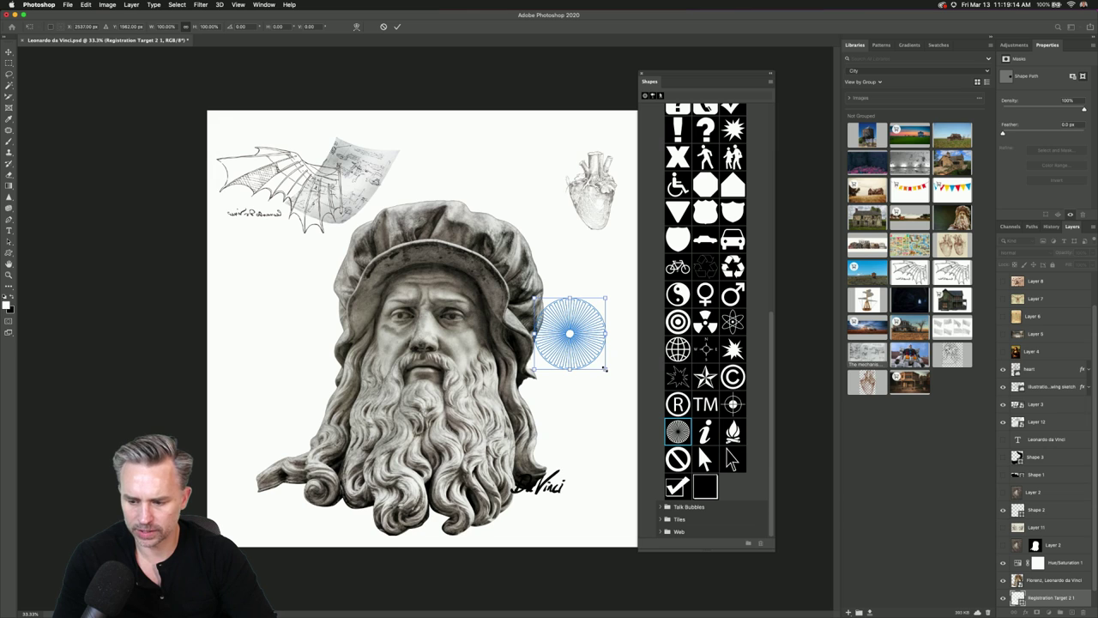
pyautogui.moveTo(605, 369); pyautogui.dragTo(650, 414)
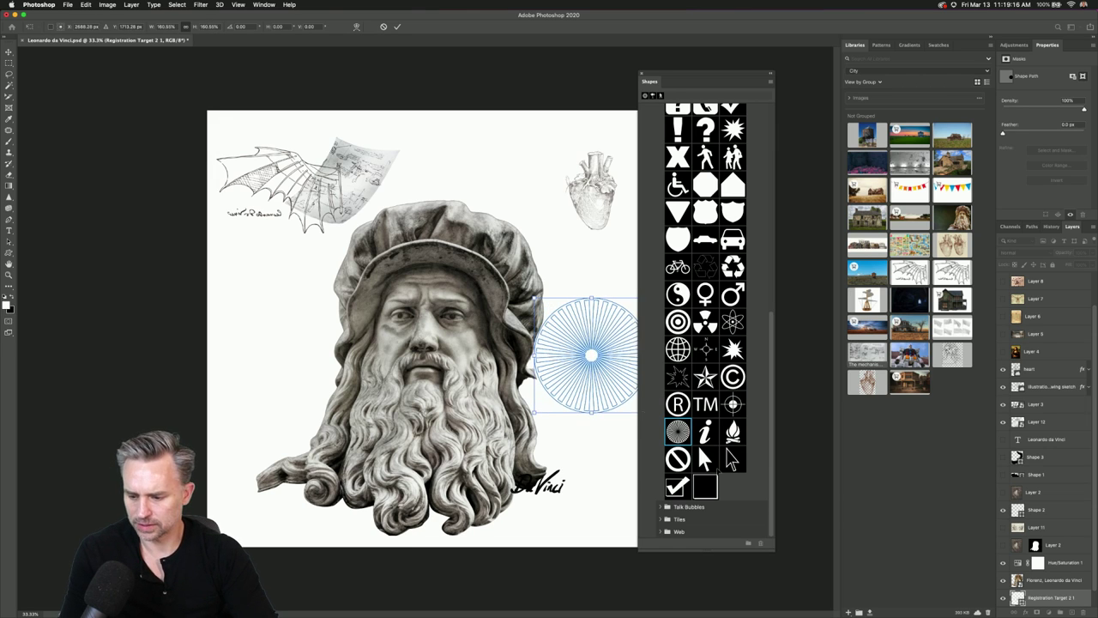
pyautogui.press('Escape')
# Recolour the starburst's fill dusty pink.
pyautogui.doubleClick(1017, 597)
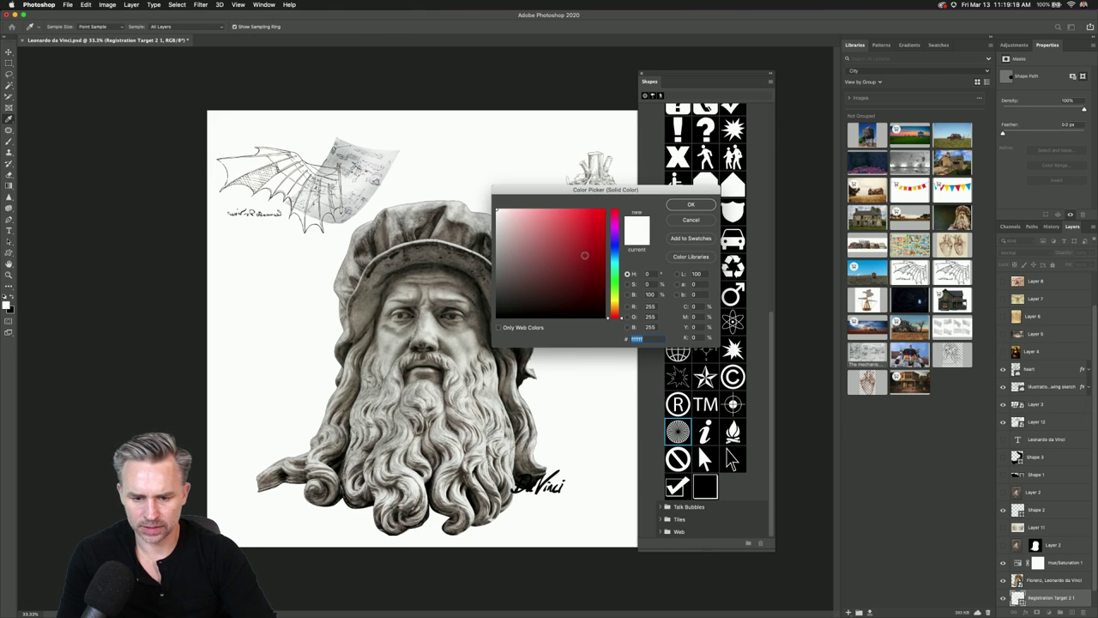
pyautogui.moveTo(585, 256); pyautogui.dragTo(566, 205)
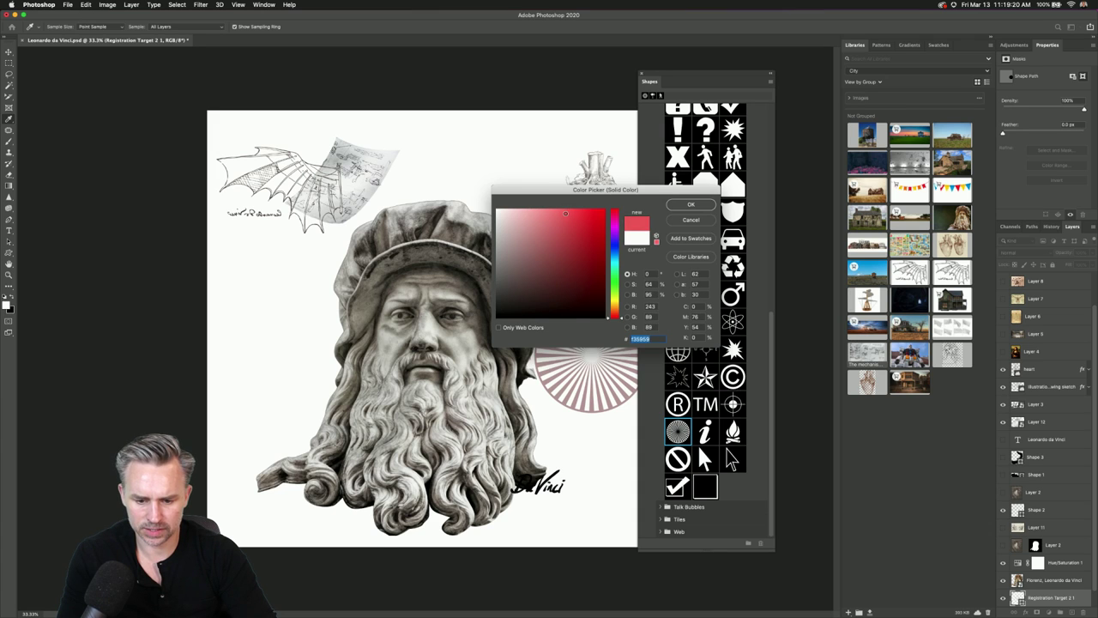
pyautogui.press('Return')
# Move the starburst left of the bust and add empty Layer 13 above it.
pyautogui.moveTo(553, 322); pyautogui.dragTo(239, 336)
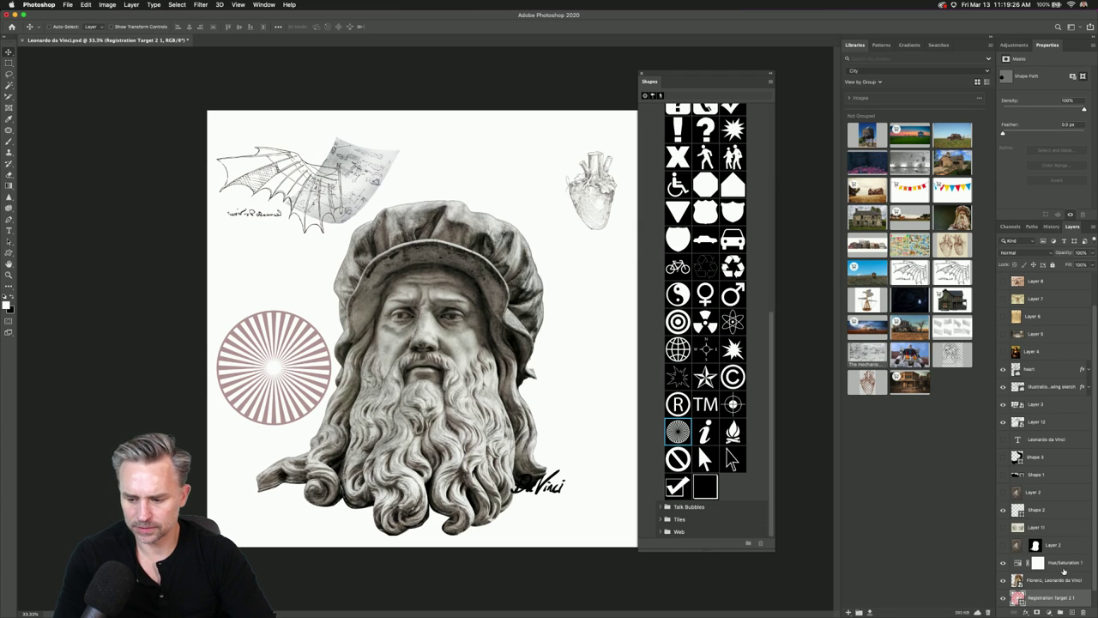
pyautogui.scroll(-1, 1064, 570)
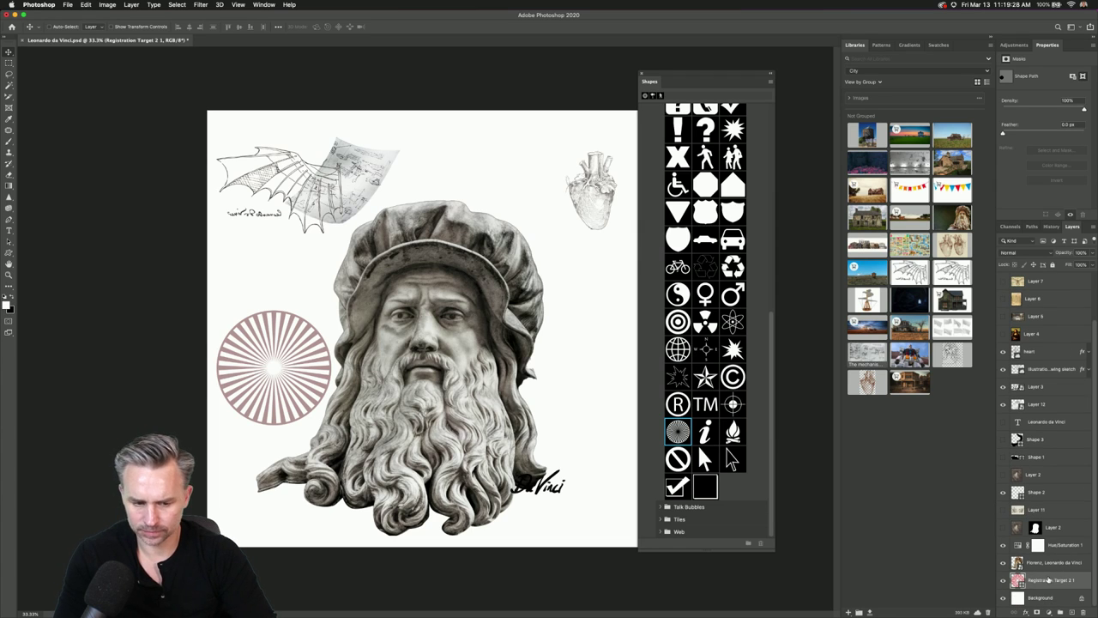
pyautogui.click(1074, 612)
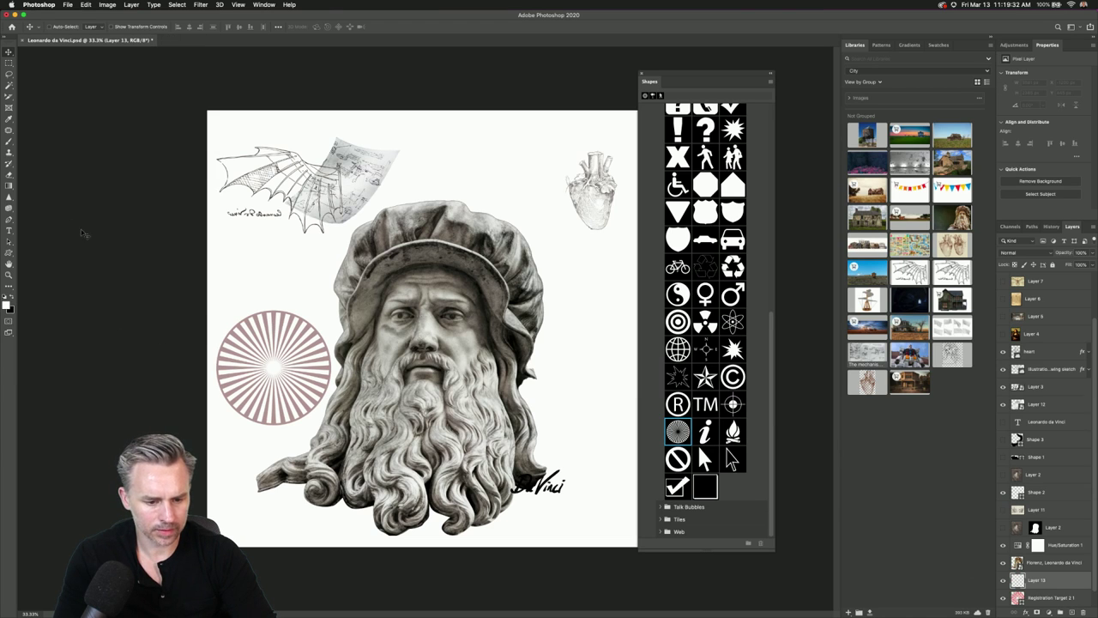
# Type 'Leo' on the sunburst and give it a pale pink colour.
pyautogui.press('t')
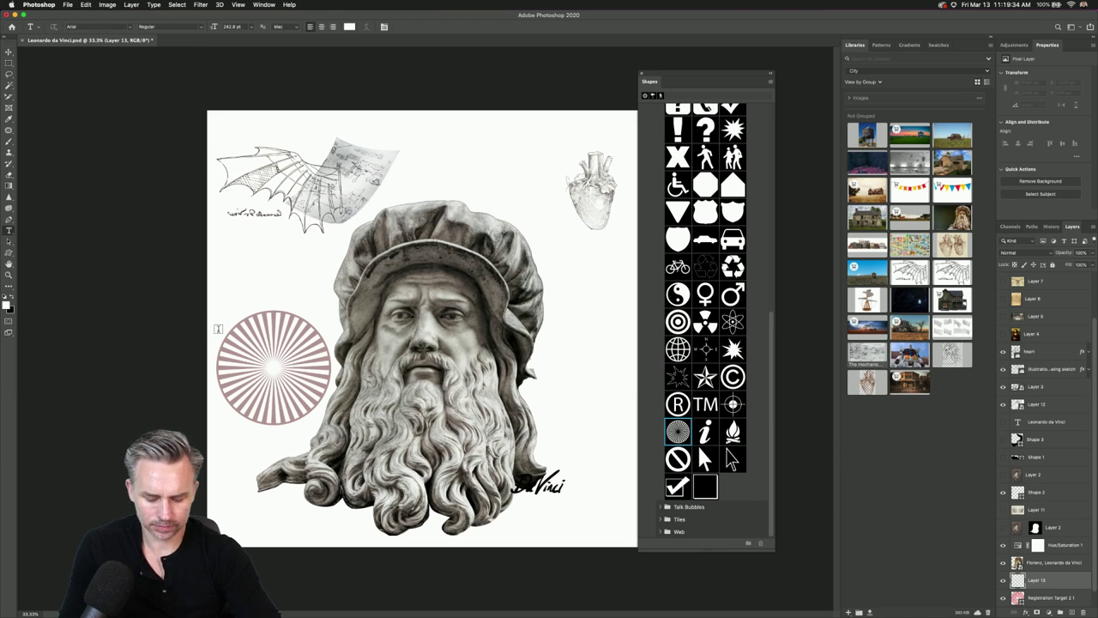
pyautogui.press('super+plus')
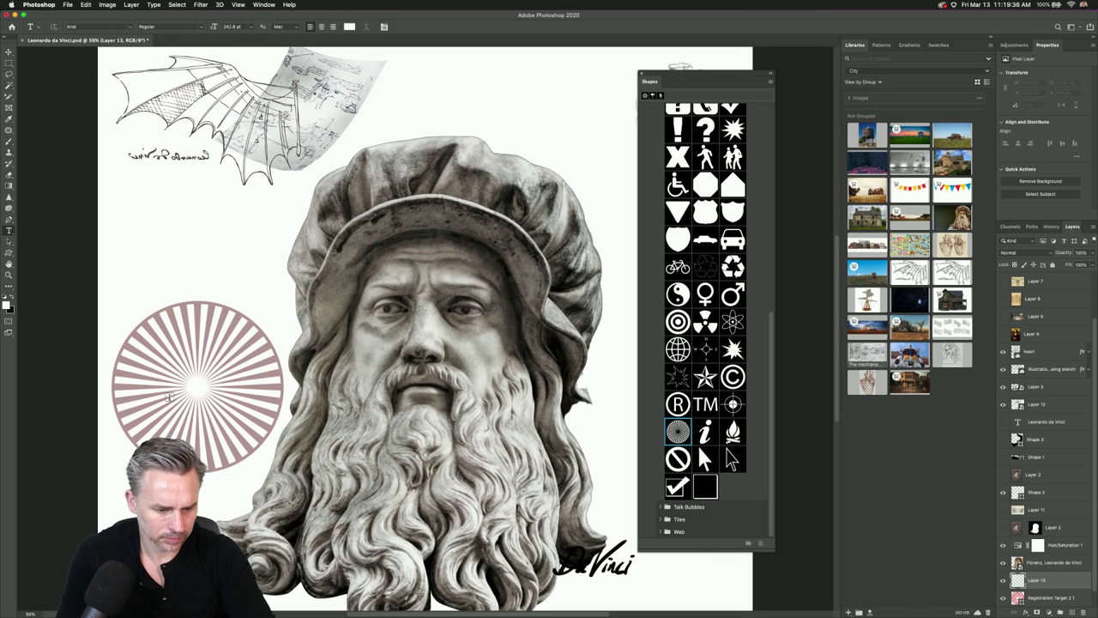
pyautogui.click(169, 397)
pyautogui.write('Leo')
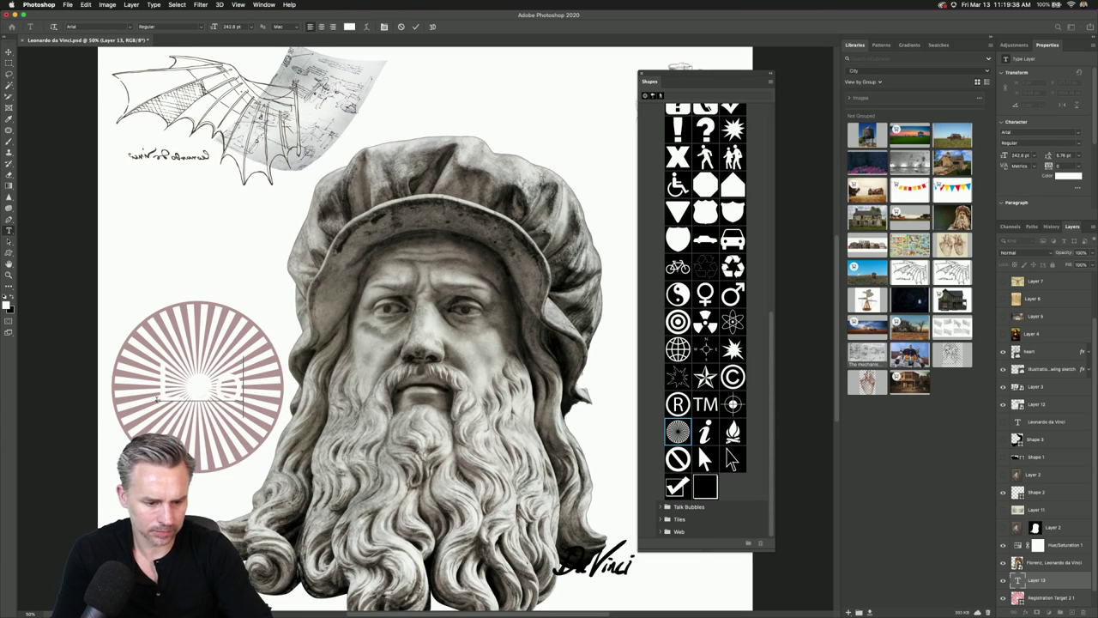
pyautogui.press('super+a')
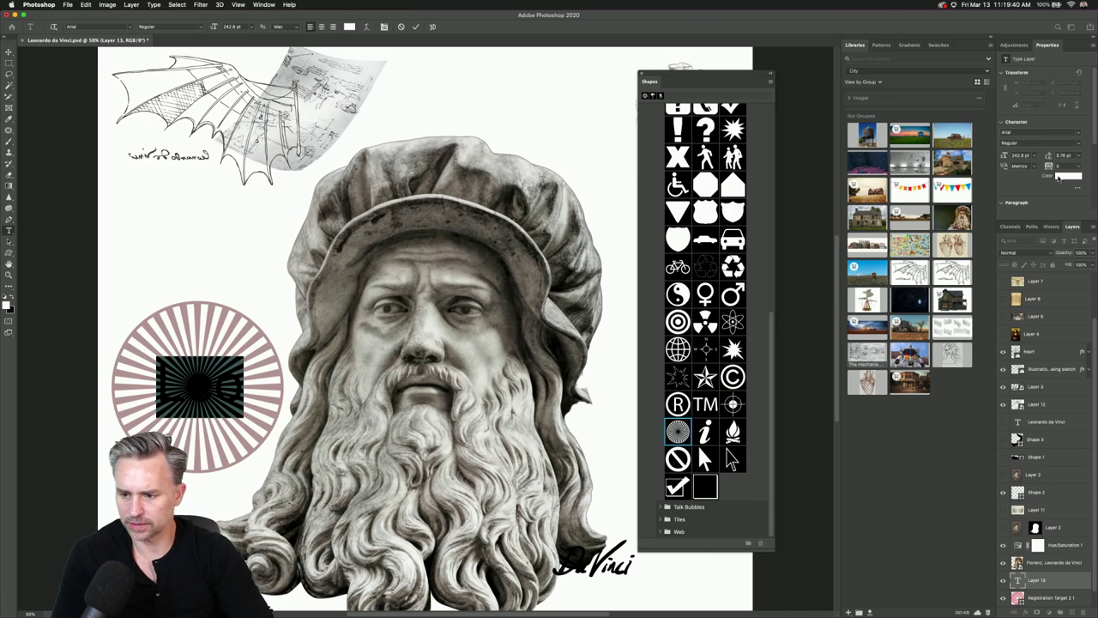
pyautogui.click(1064, 177)
pyautogui.click(537, 219)
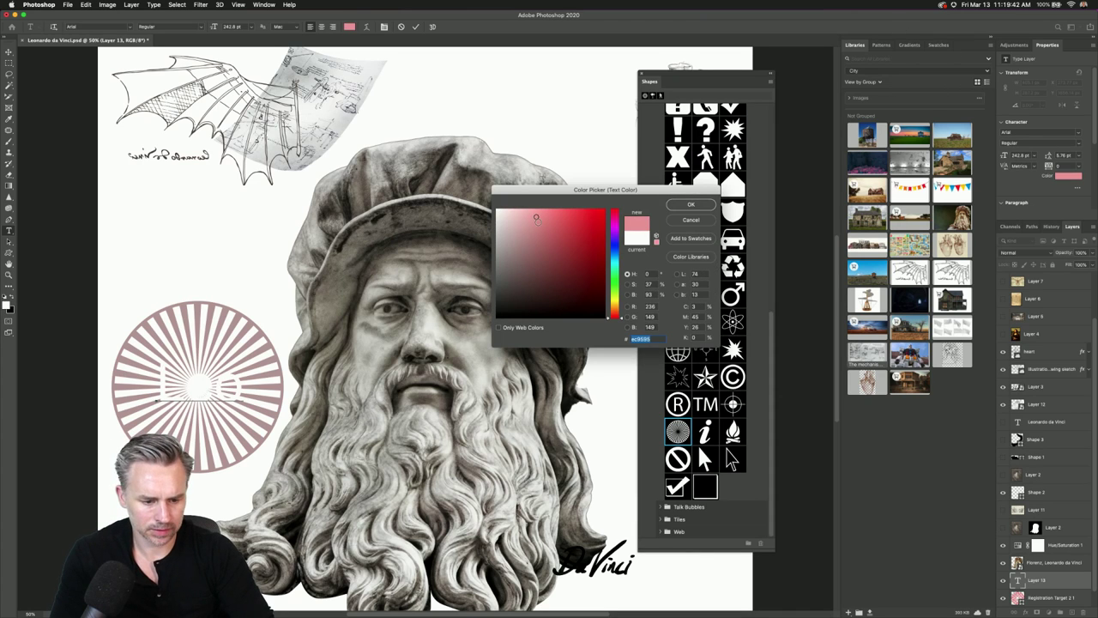
pyautogui.press('Return')
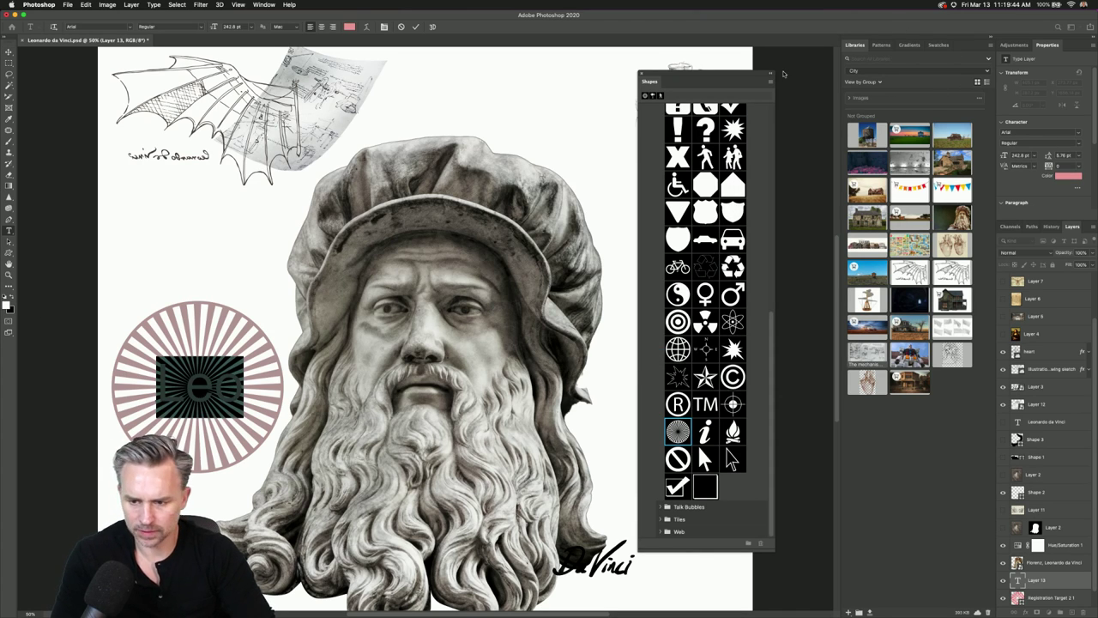
# Return to the library images and dismiss the program error message.
pyautogui.click(882, 44)
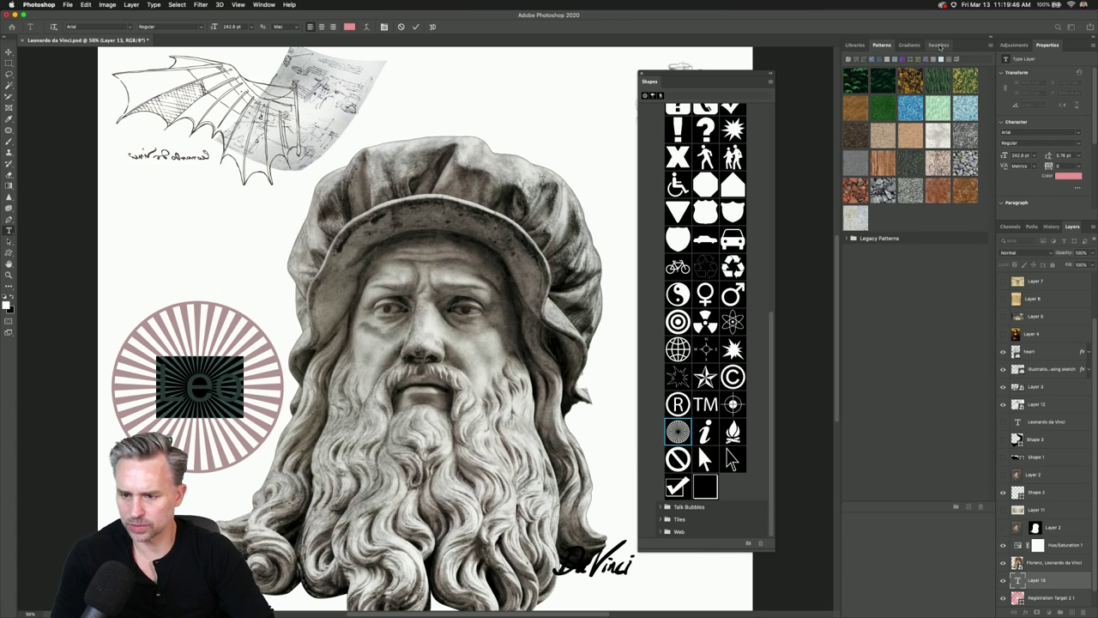
pyautogui.click(861, 45)
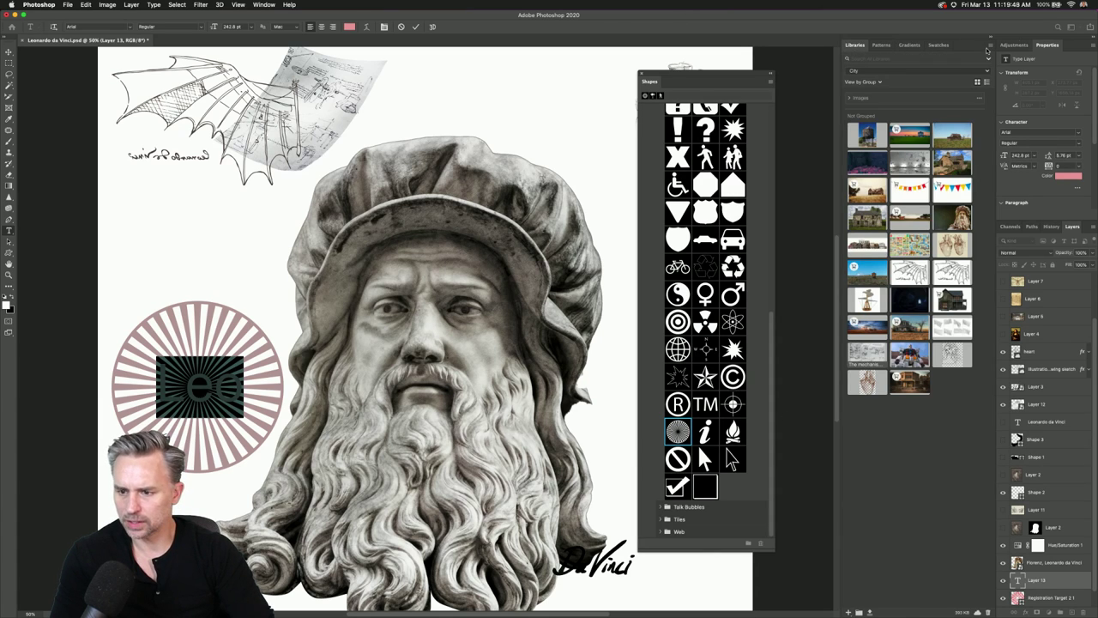
pyautogui.click(1080, 136)
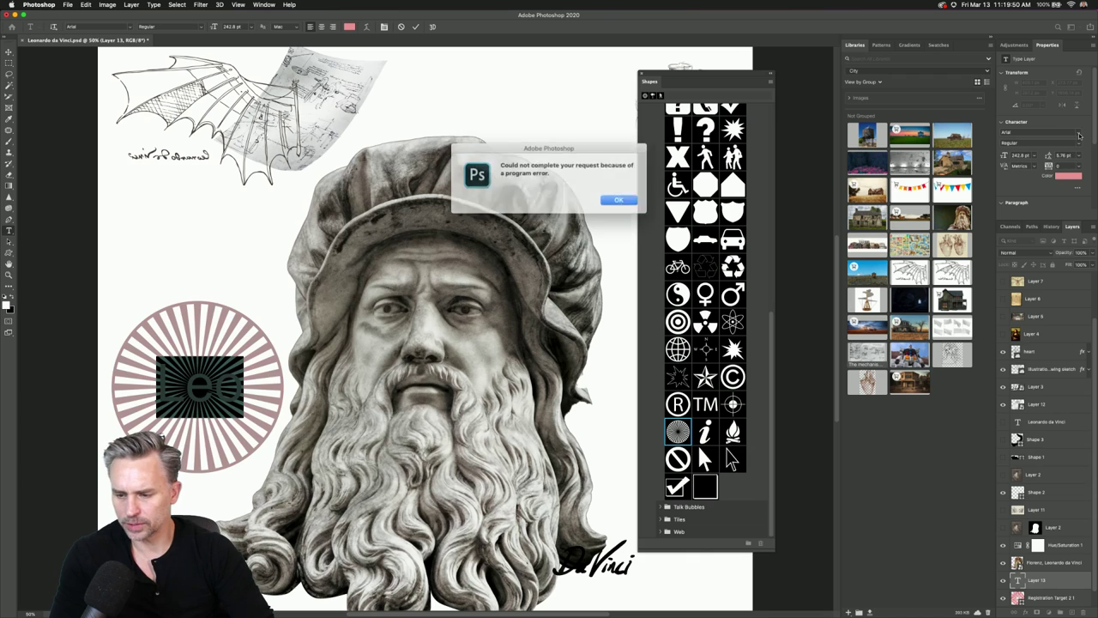
pyautogui.press('Return')
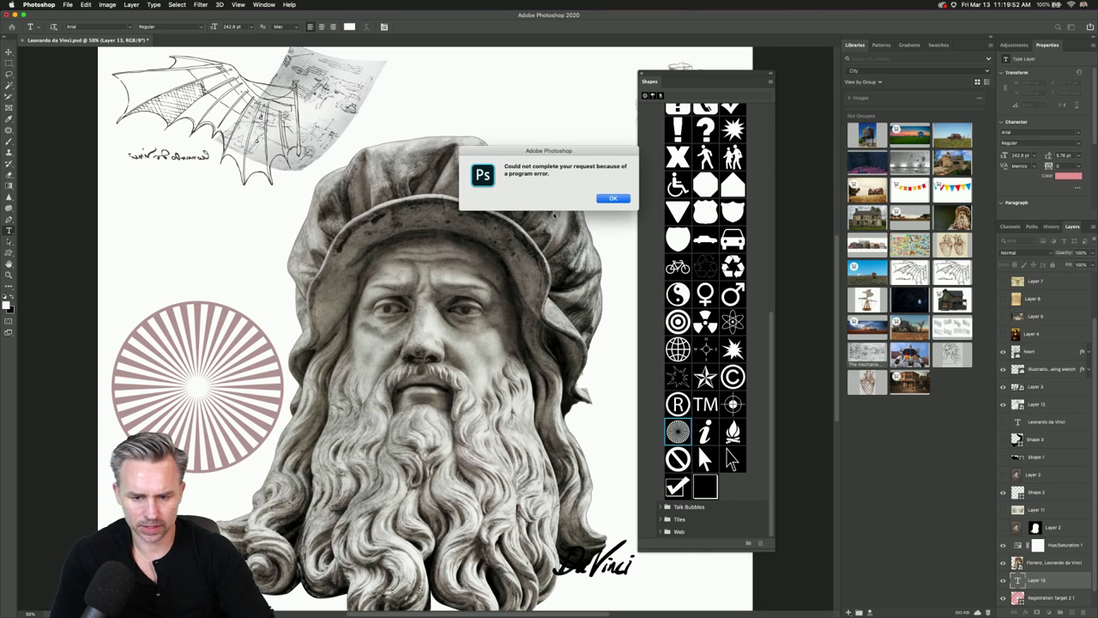
pyautogui.click(616, 199)
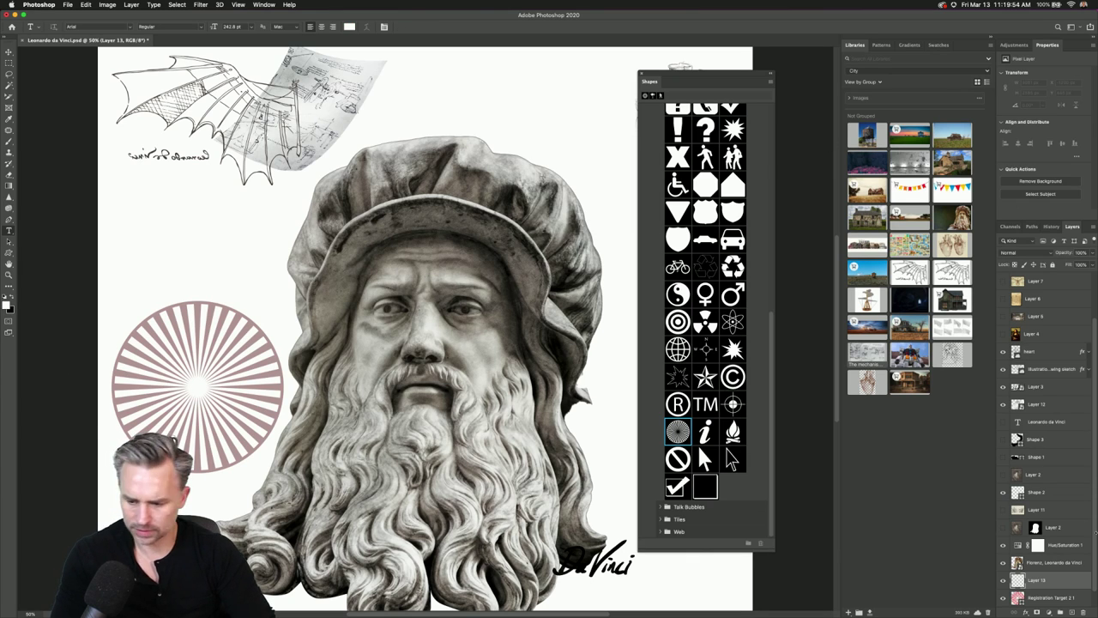
# Recolour the Leo text with pink sampled from the sunburst, commit it, and nudge it into place.
pyautogui.click(144, 376)
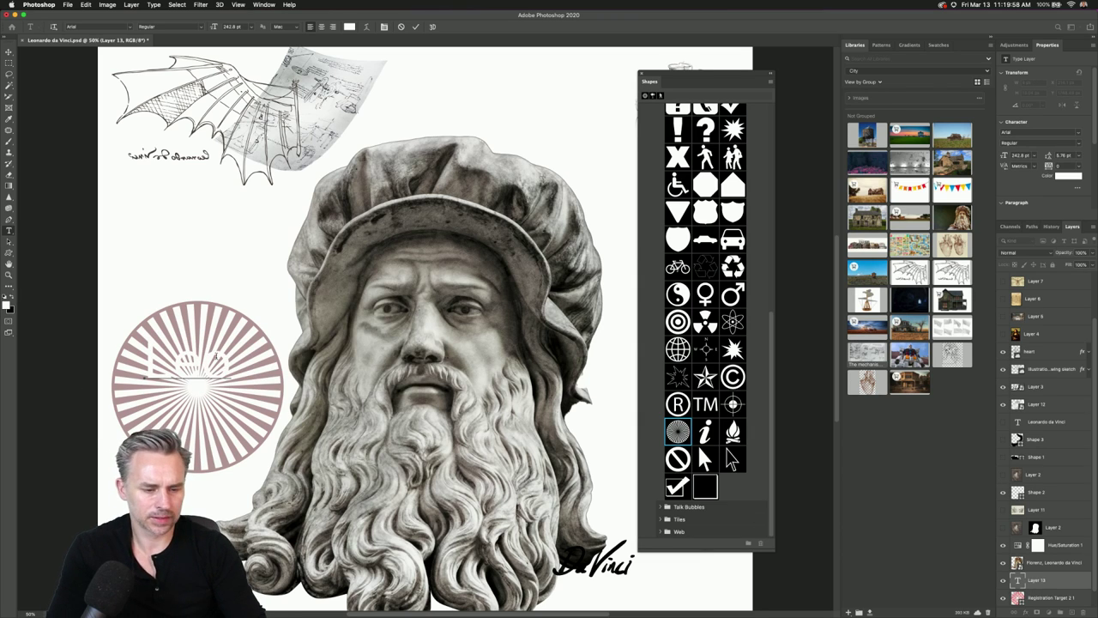
pyautogui.moveTo(231, 361); pyautogui.dragTo(57, 335)
pyautogui.click(1072, 177)
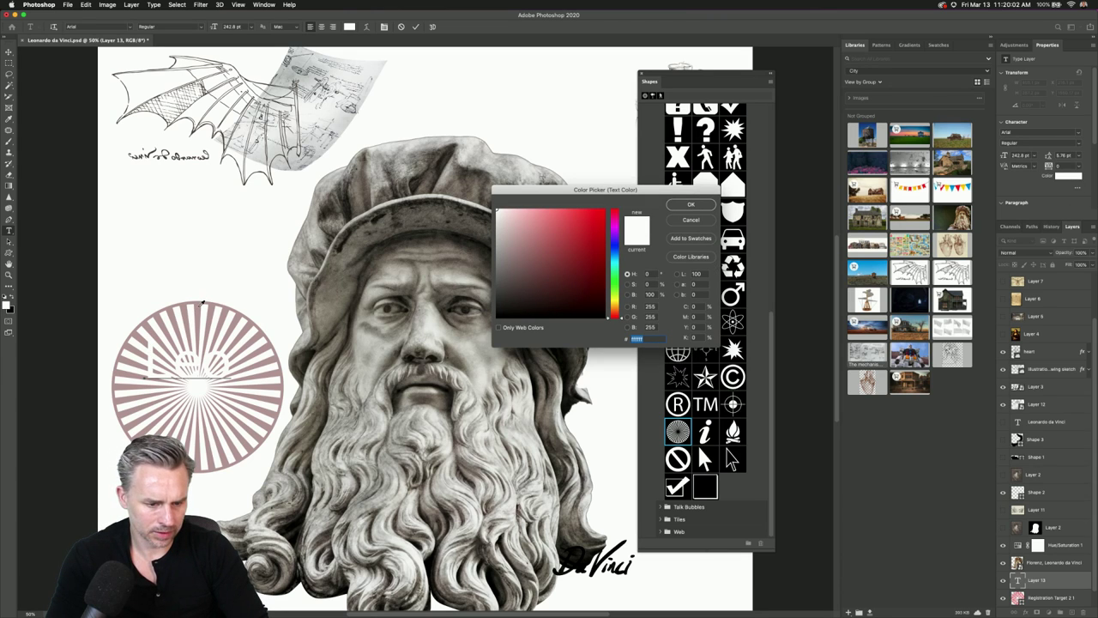
pyautogui.click(203, 306)
pyautogui.click(690, 206)
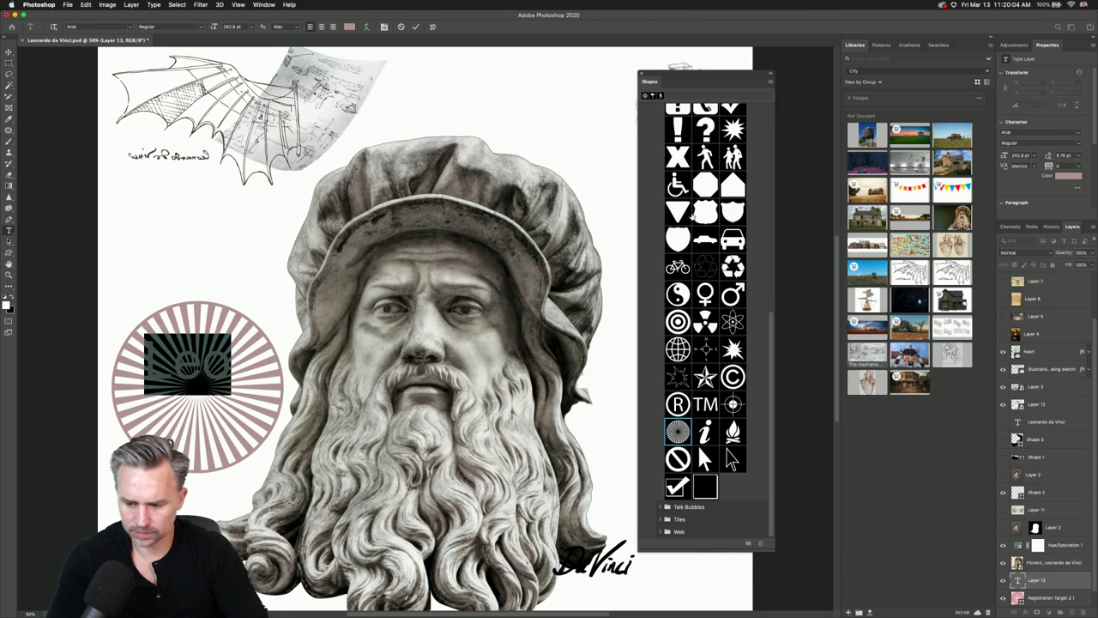
pyautogui.scroll(-1, 1047, 578)
pyautogui.scroll(-2, 430, 344)
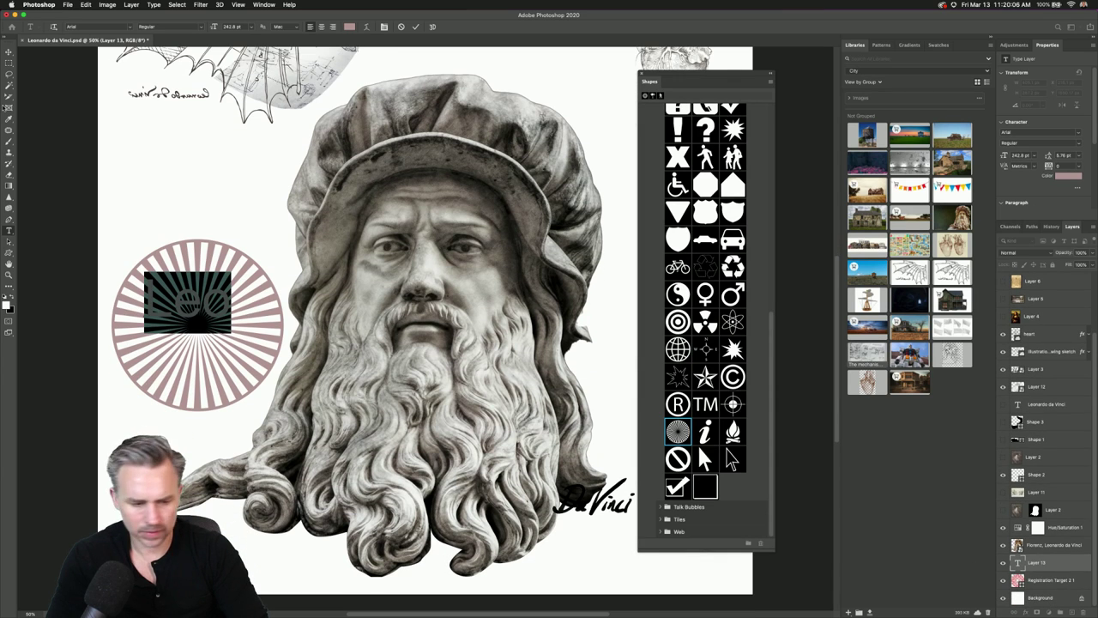
pyautogui.press('super+Return')
pyautogui.press('v')
pyautogui.moveTo(185, 319); pyautogui.dragTo(168, 339)
# Add a black 10 px Stroke layer effect to the Leo text layer.
pyautogui.press('super+plus')
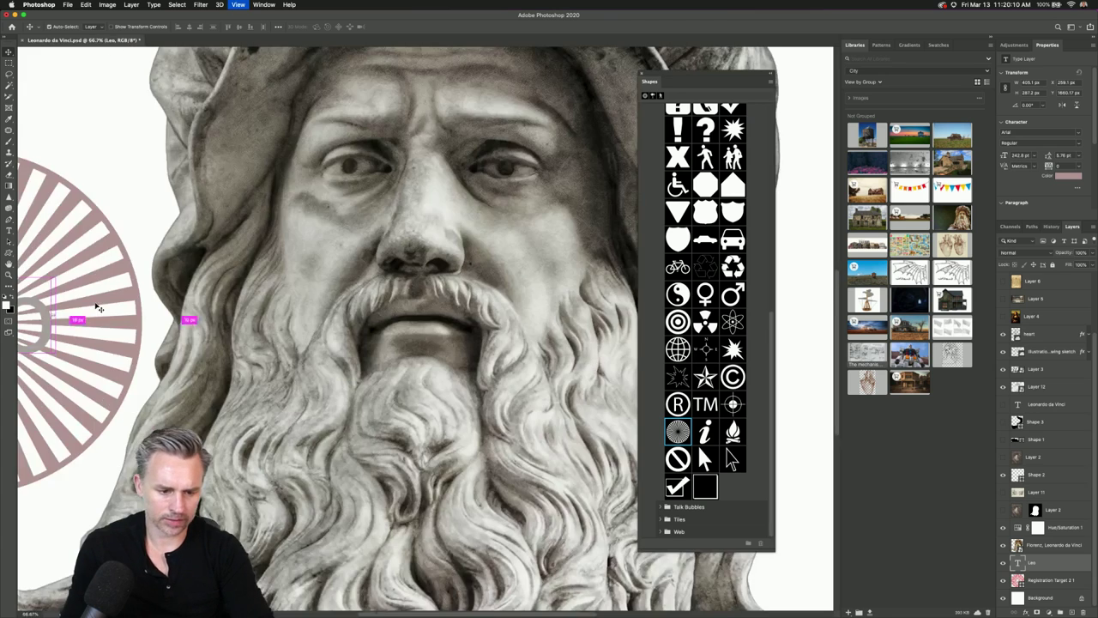
pyautogui.moveTo(98, 307); pyautogui.dragTo(558, 299)
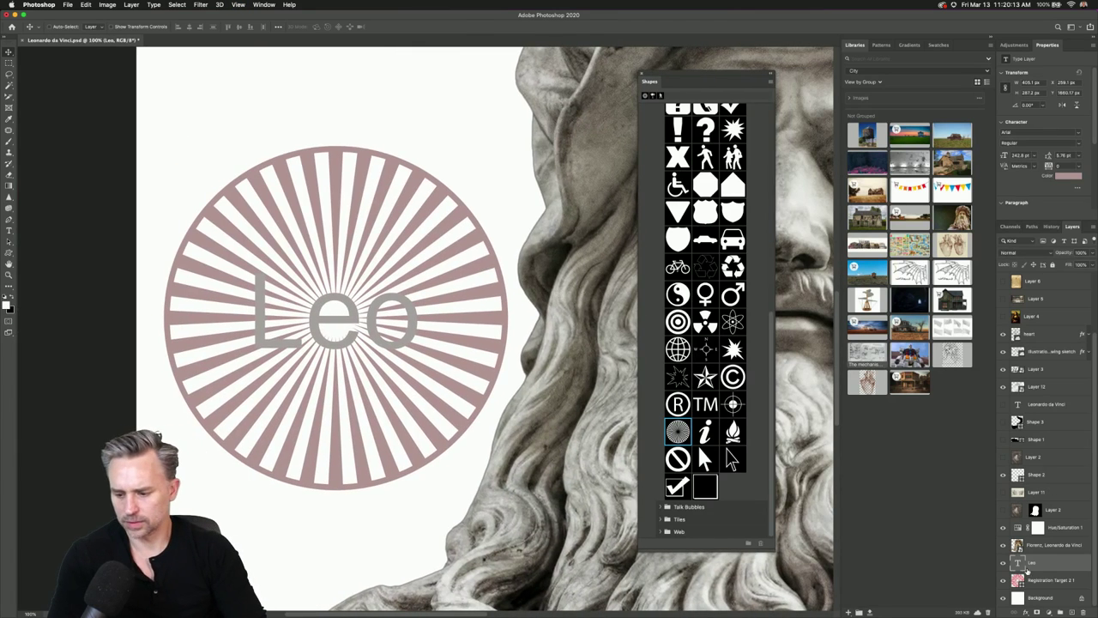
pyautogui.doubleClick(1073, 567)
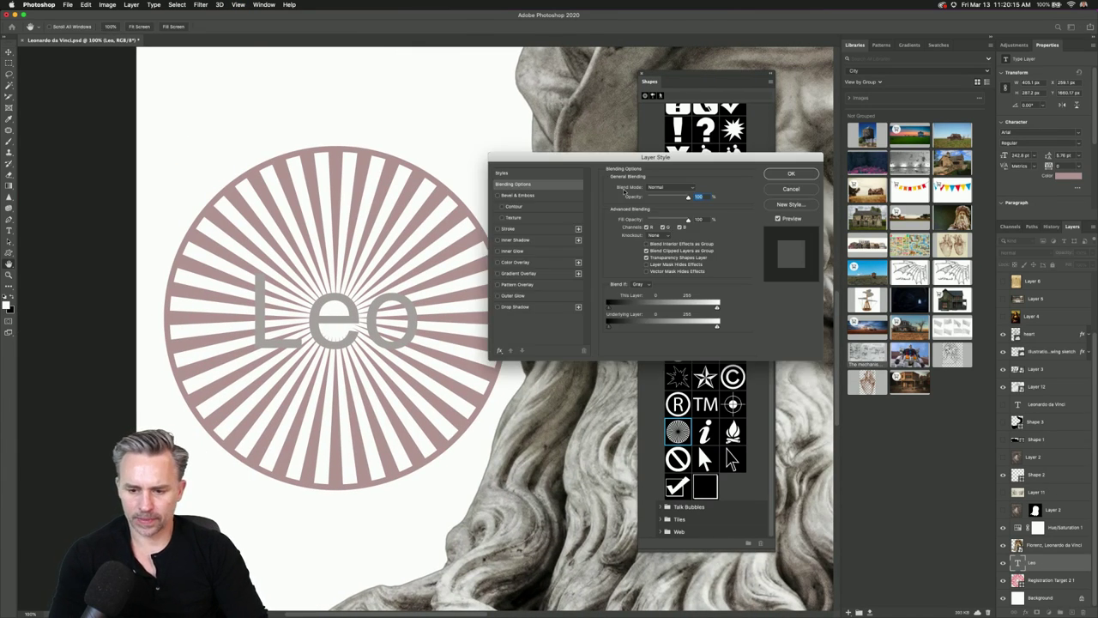
pyautogui.click(501, 230)
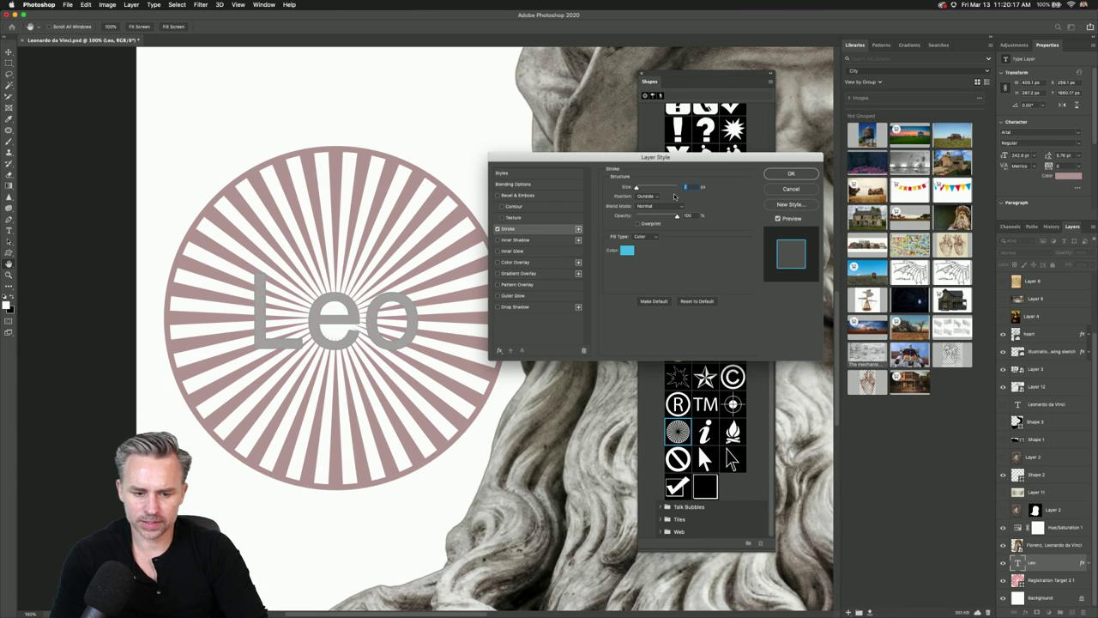
pyautogui.click(627, 250)
pyautogui.moveTo(575, 254)
pyautogui.mouseDown()
pyautogui.moveTo(507, 313)
pyautogui.moveTo(459, 331)
pyautogui.mouseUp()
pyautogui.click(691, 205)
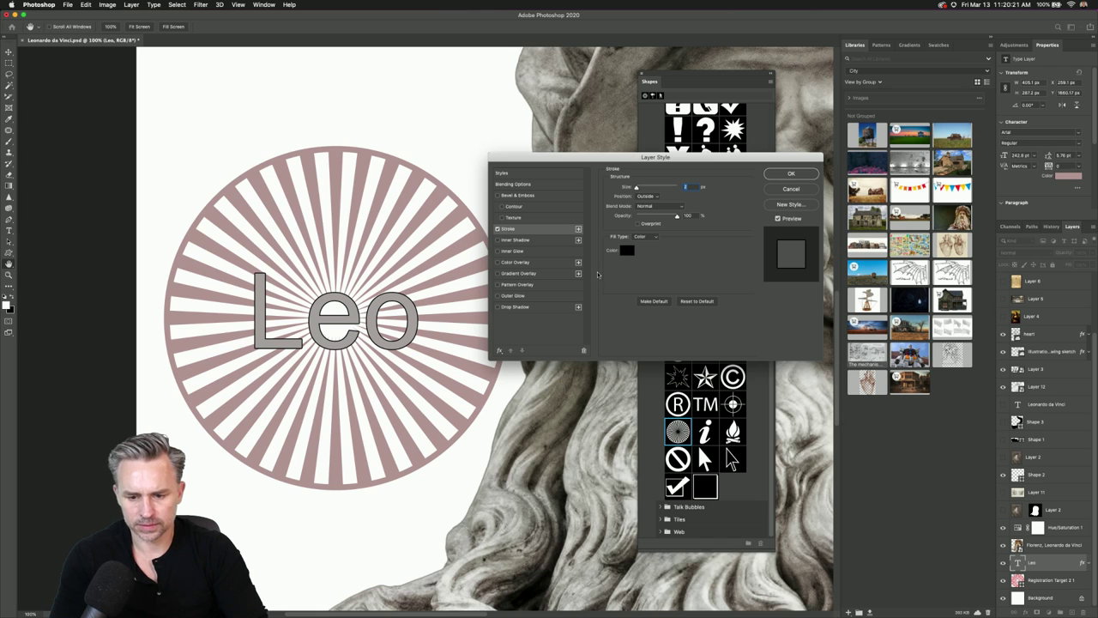
pyautogui.moveTo(665, 188); pyautogui.dragTo(640, 187)
pyautogui.click(778, 176)
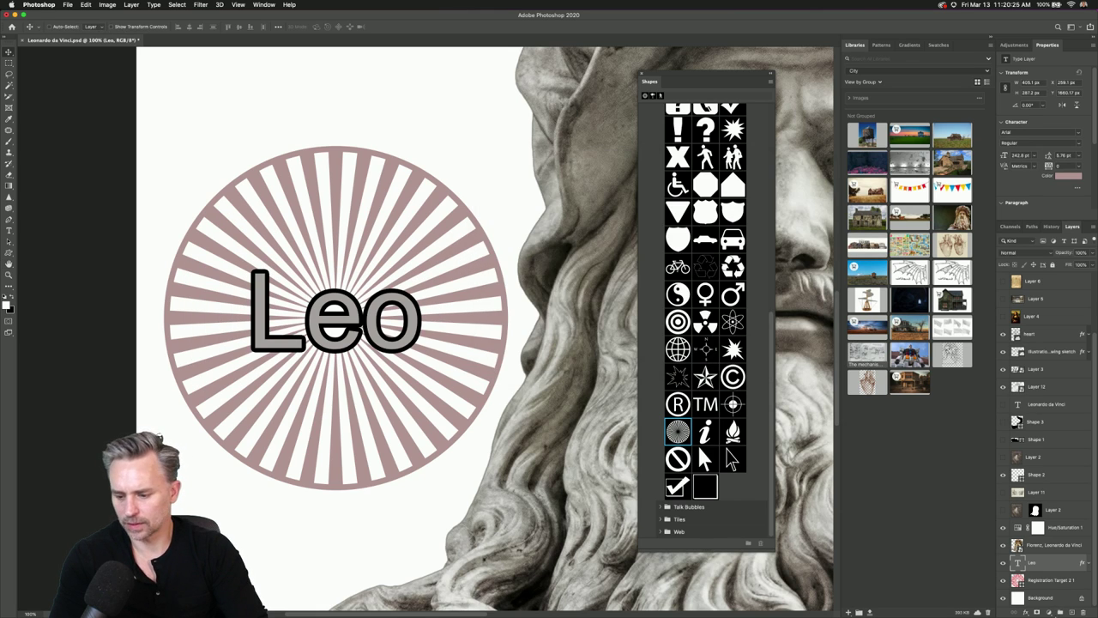
pyautogui.click(1088, 563)
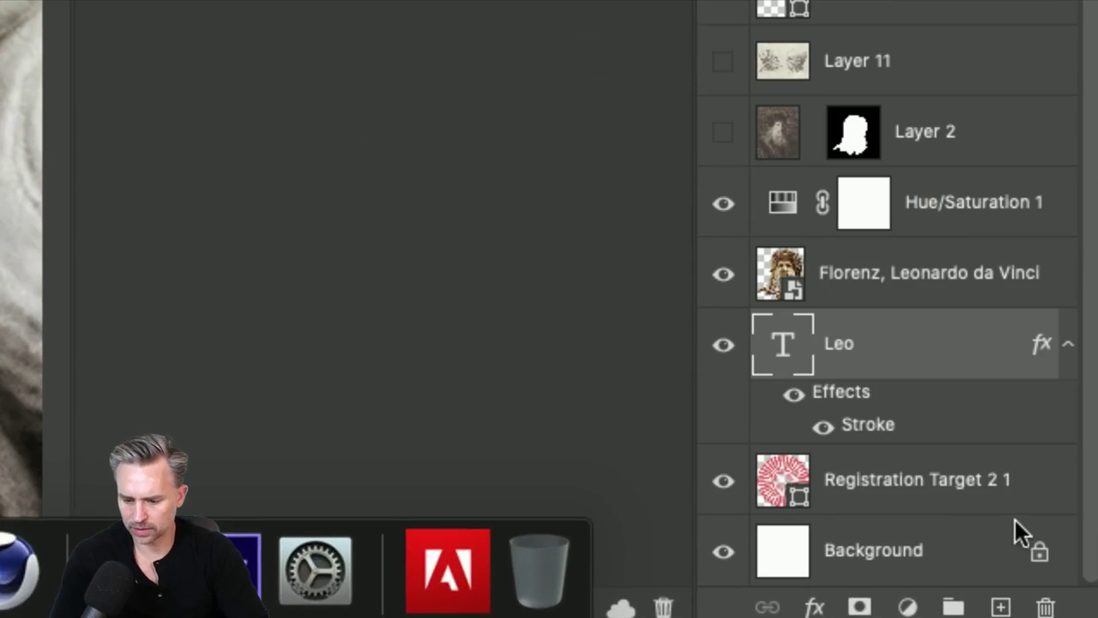
# Copy the Leo text's black Stroke effect onto the Registration Target 2 1 layer.
pyautogui.click(915, 490)
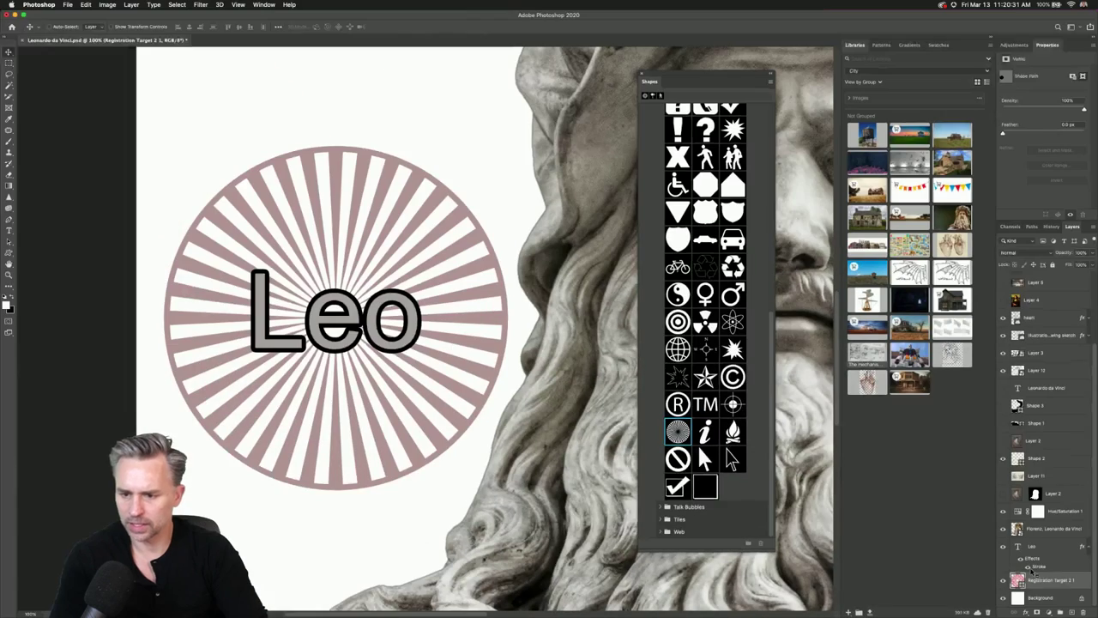
pyautogui.click(1039, 547)
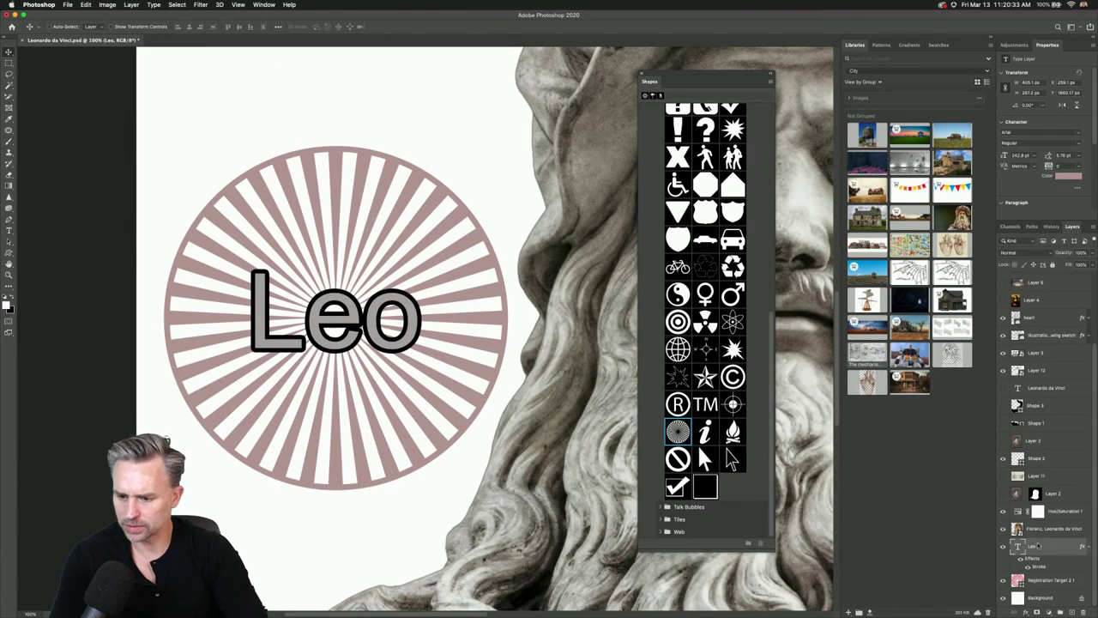
pyautogui.click(1048, 585)
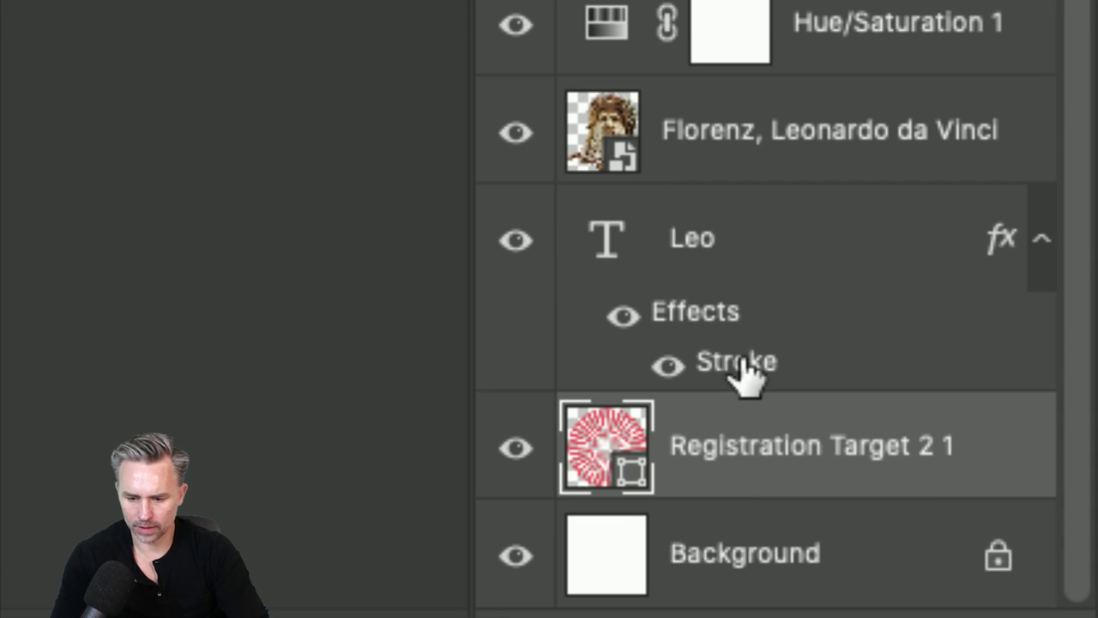
pyautogui.click(1042, 568)
pyautogui.moveTo(746, 369); pyautogui.dragTo(761, 454)
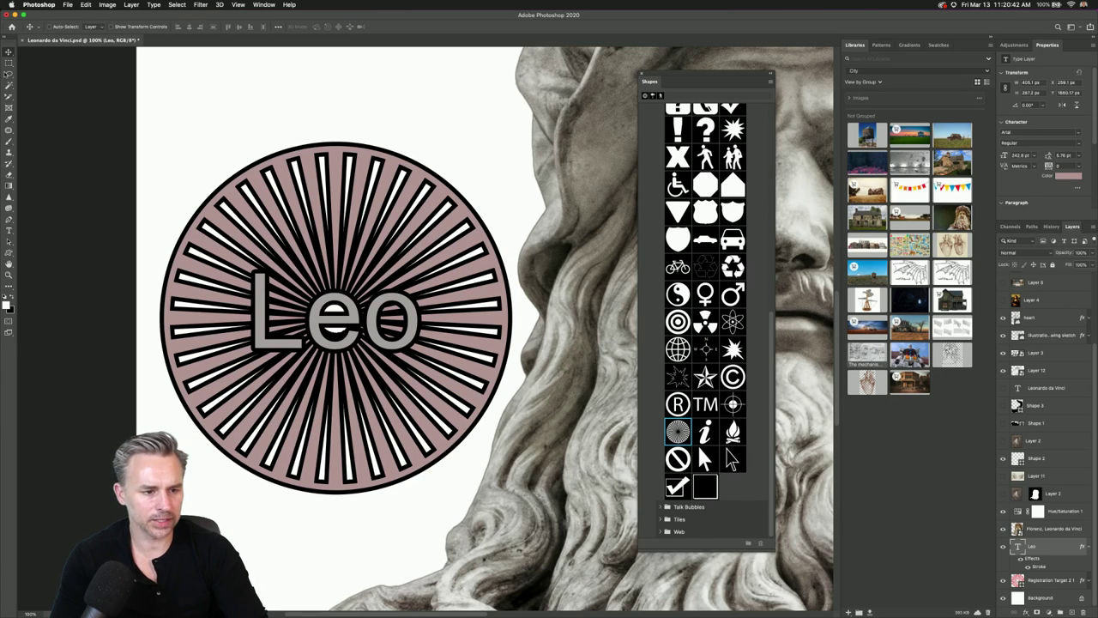
# Move Leo to the circle's top and group it with the starburst as 'Leo'.
pyautogui.moveTo(281, 100); pyautogui.dragTo(280, 96)
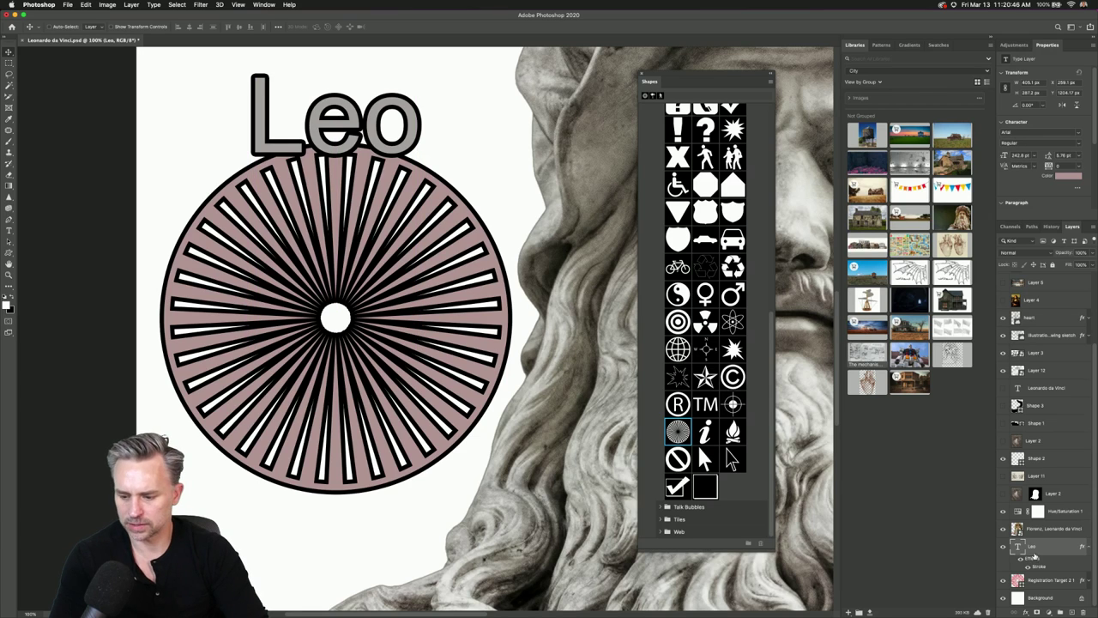
pyautogui.keyDown('shift'); pyautogui.click(1041, 584); pyautogui.keyUp('shift')
pyautogui.press('super+g')
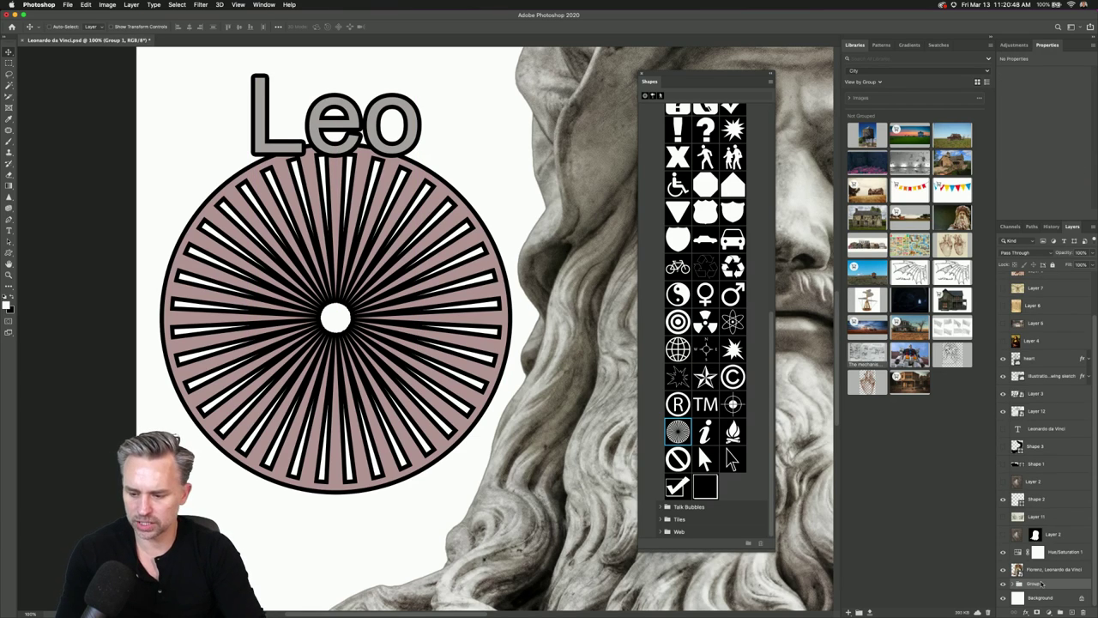
pyautogui.write('Leo')
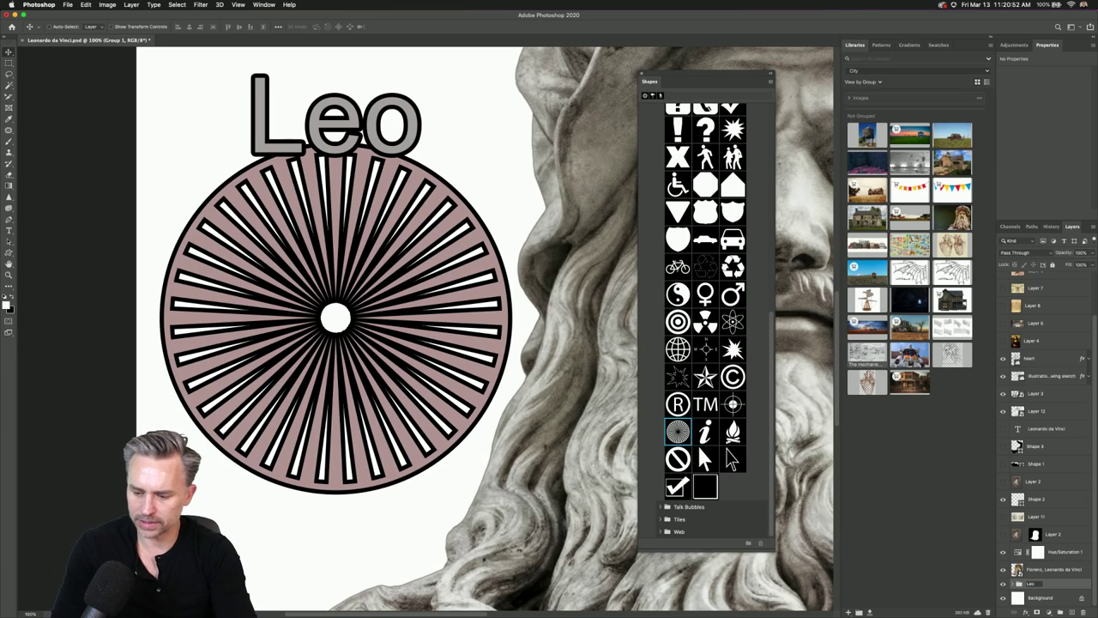
pyautogui.press('Return')
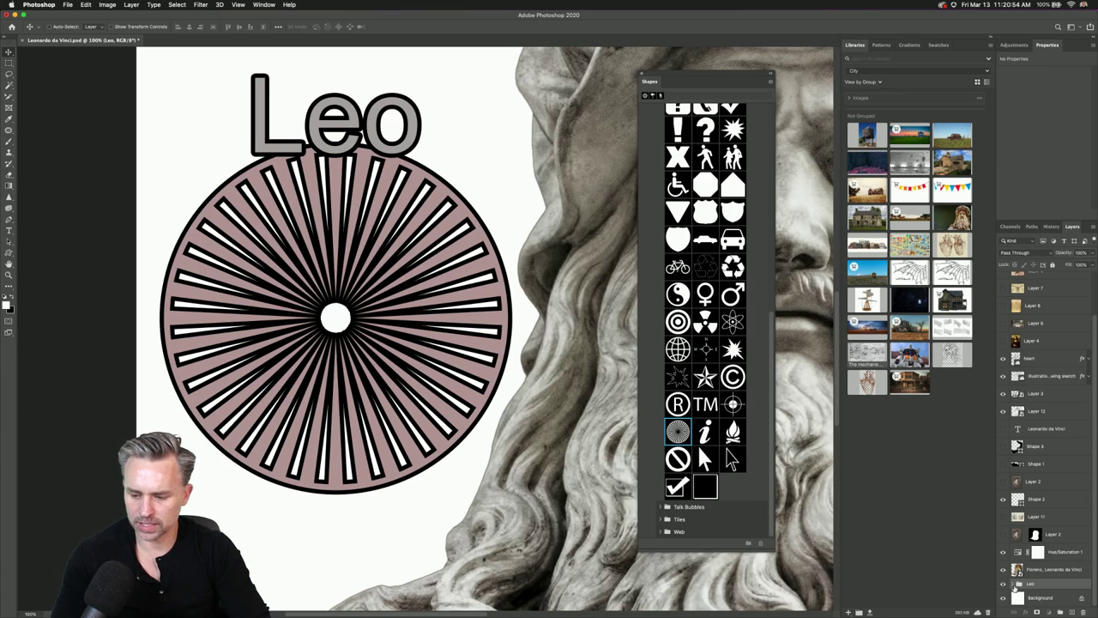
pyautogui.click(1013, 585)
pyautogui.scroll(-3, 1083, 601)
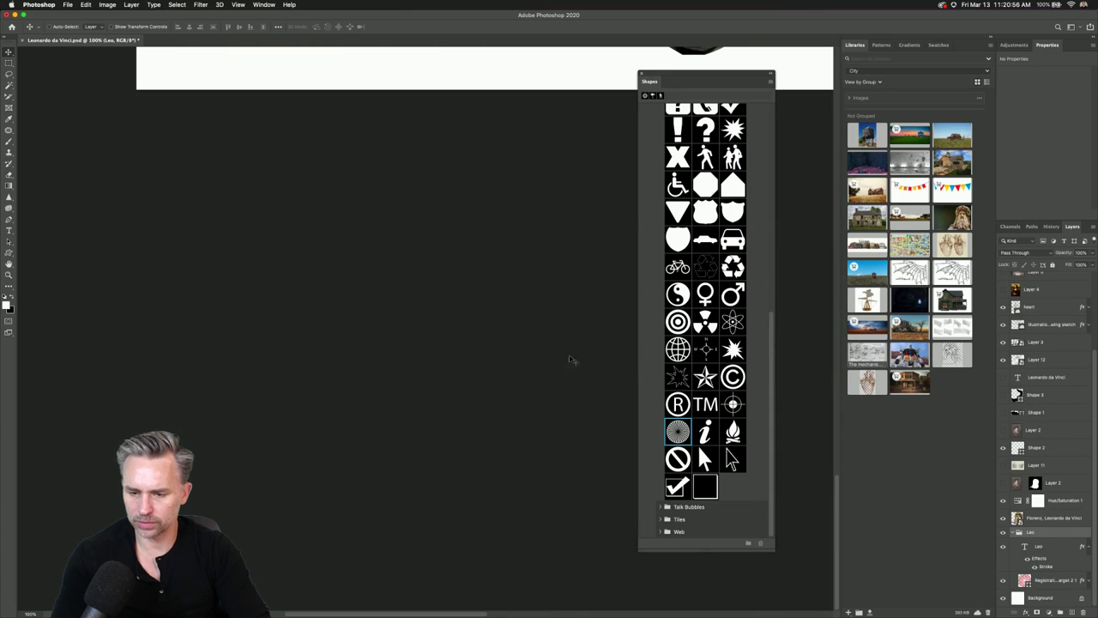
# Fit the canvas on screen and copy the Leo text's Stroke effect onto the Leo group.
pyautogui.press('super+0')
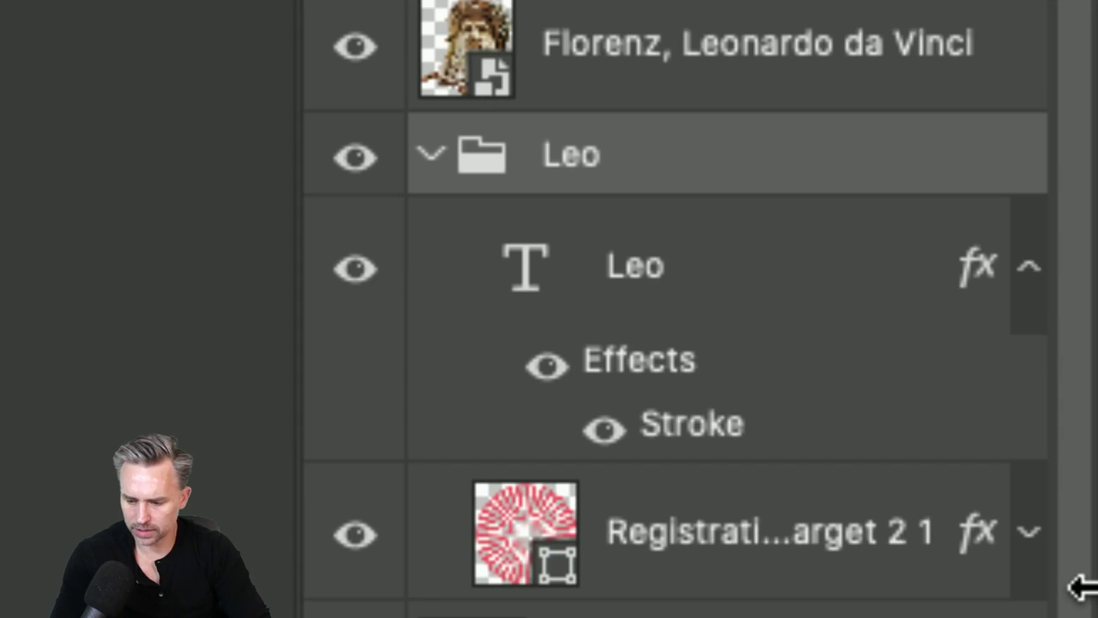
pyautogui.moveTo(661, 441)
pyautogui.mouseDown()
pyautogui.moveTo(638, 441)
pyautogui.moveTo(657, 257)
pyautogui.moveTo(638, 154)
pyautogui.moveTo(644, 177)
pyautogui.mouseUp()
pyautogui.click(569, 155)
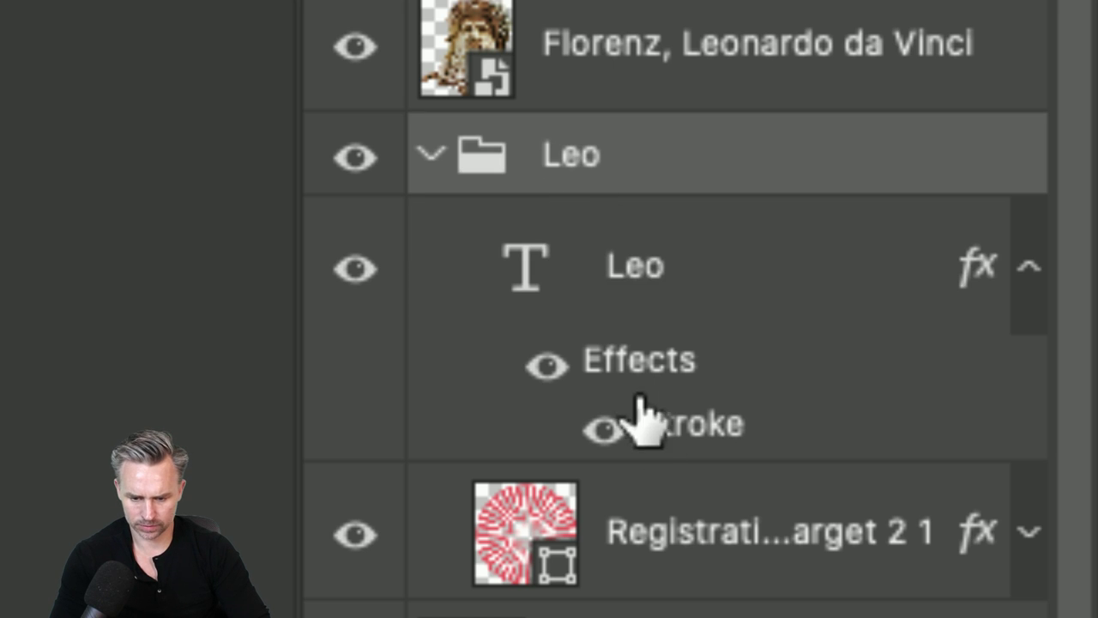
pyautogui.click(662, 441)
pyautogui.moveTo(662, 441)
pyautogui.mouseDown()
pyautogui.moveTo(674, 209)
pyautogui.moveTo(650, 163)
pyautogui.mouseUp()
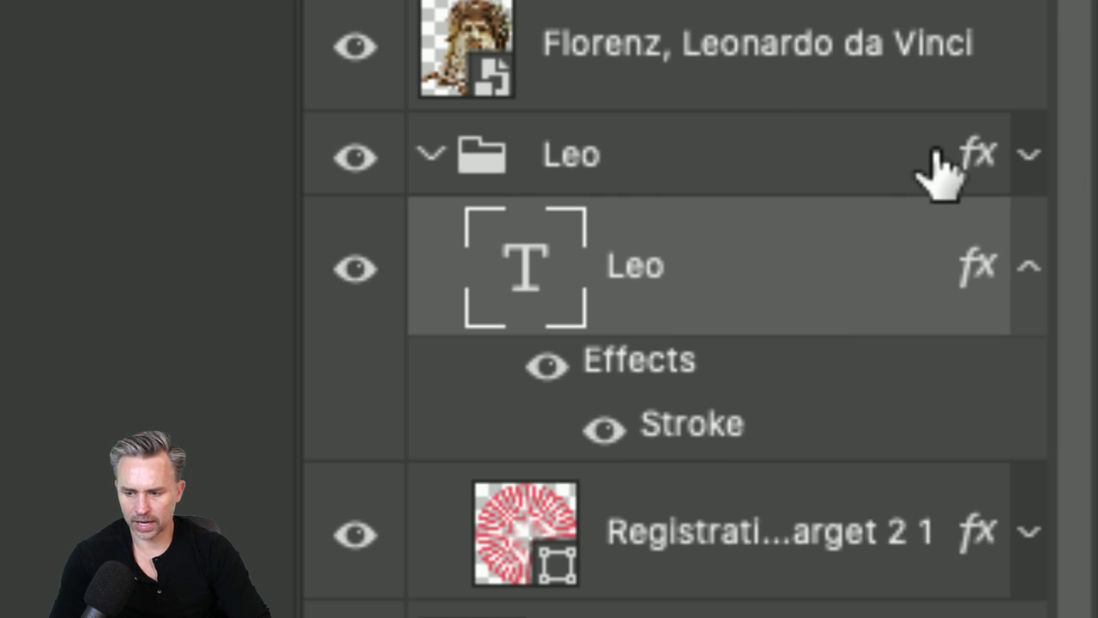
# Inspect the layers' effects and collapse the circle and Leo text effects lists.
pyautogui.click(853, 175)
pyautogui.click(685, 429)
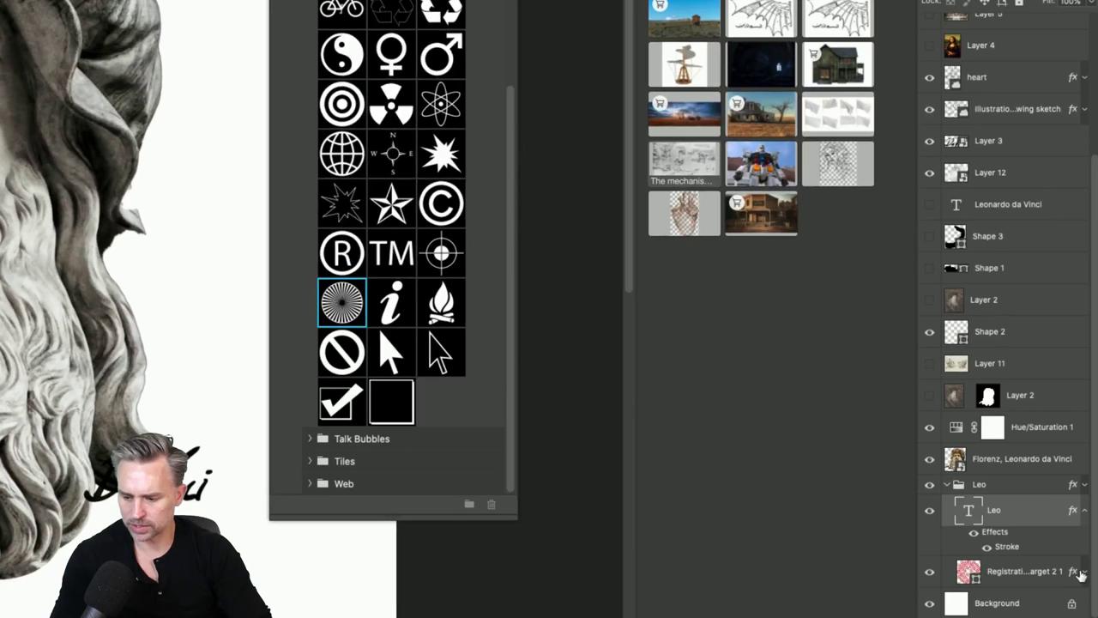
pyautogui.click(1085, 580)
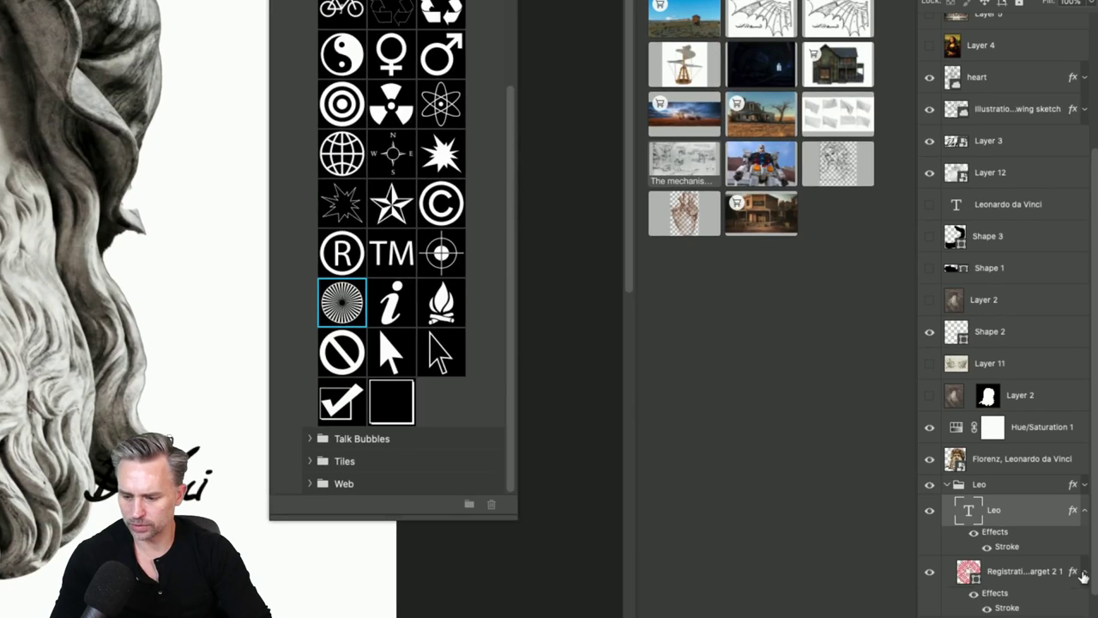
pyautogui.click(1081, 549)
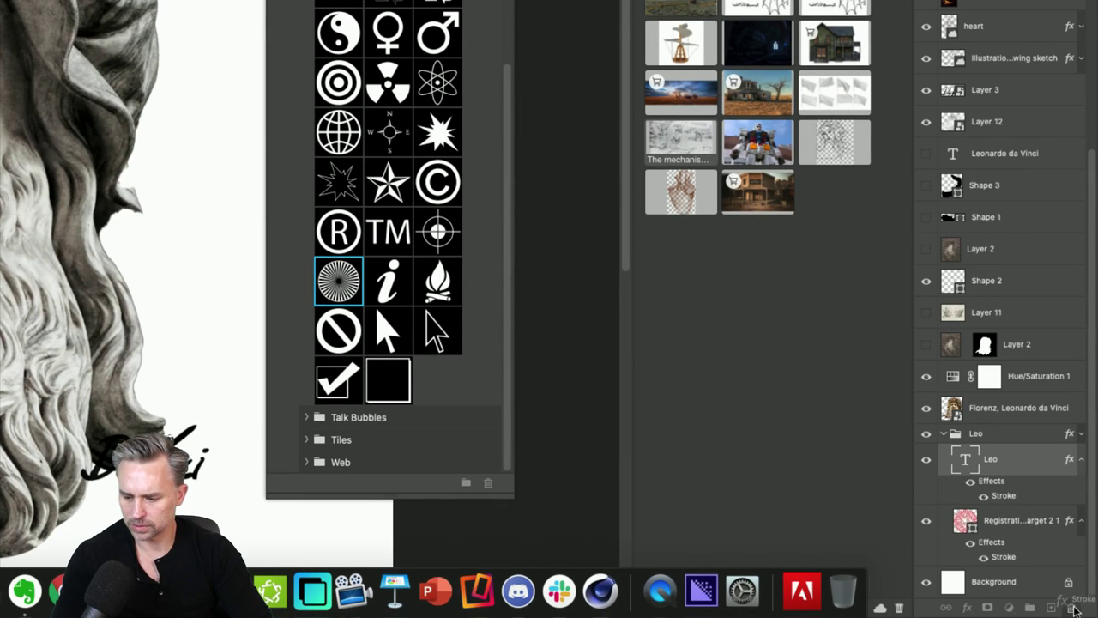
pyautogui.click(1081, 488)
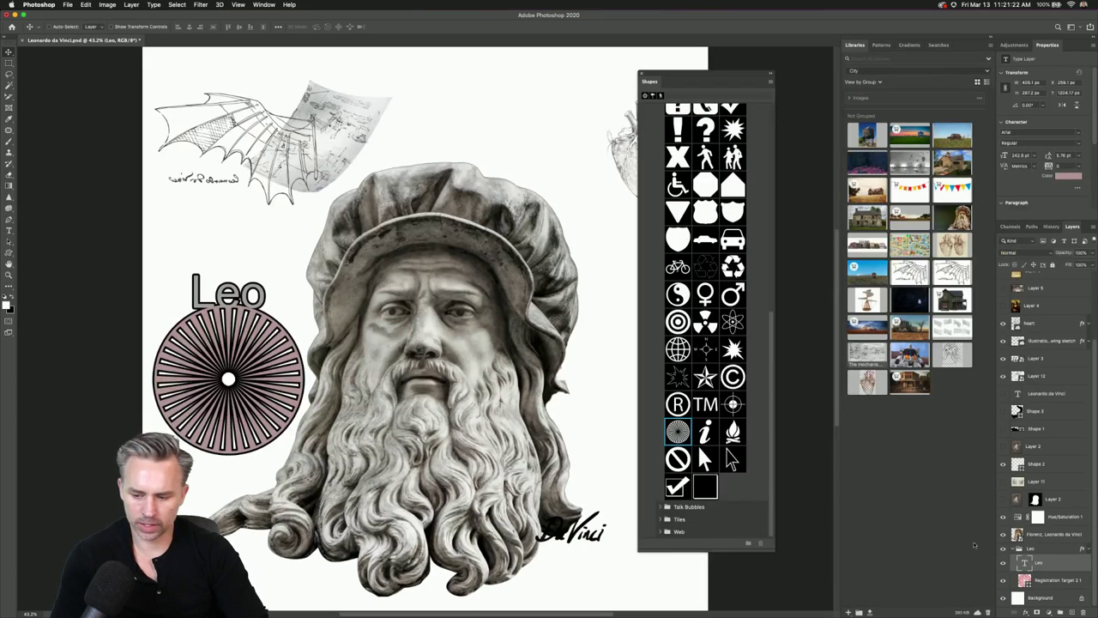
# Set the text to all-caps LEO resting on the starburst's top edge, and close the Shapes library.
pyautogui.moveTo(251, 303)
pyautogui.mouseDown()
pyautogui.moveTo(255, 327)
pyautogui.moveTo(257, 314)
pyautogui.moveTo(311, 326)
pyautogui.moveTo(260, 292)
pyautogui.mouseUp()
pyautogui.scroll(-5, 1021, 150)
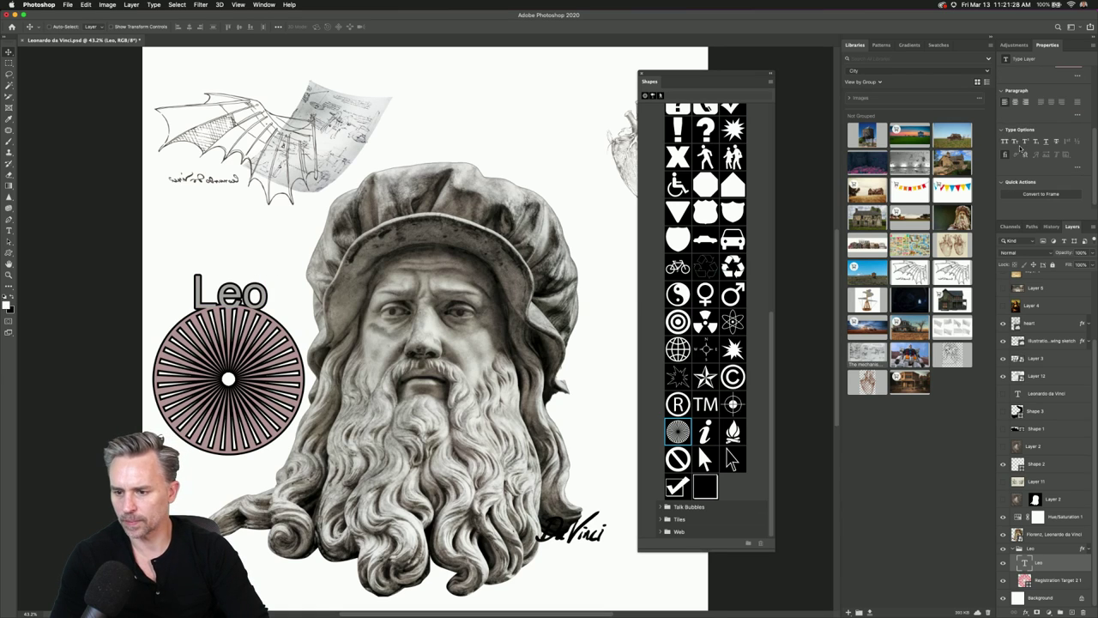
pyautogui.press('super+shift+k')
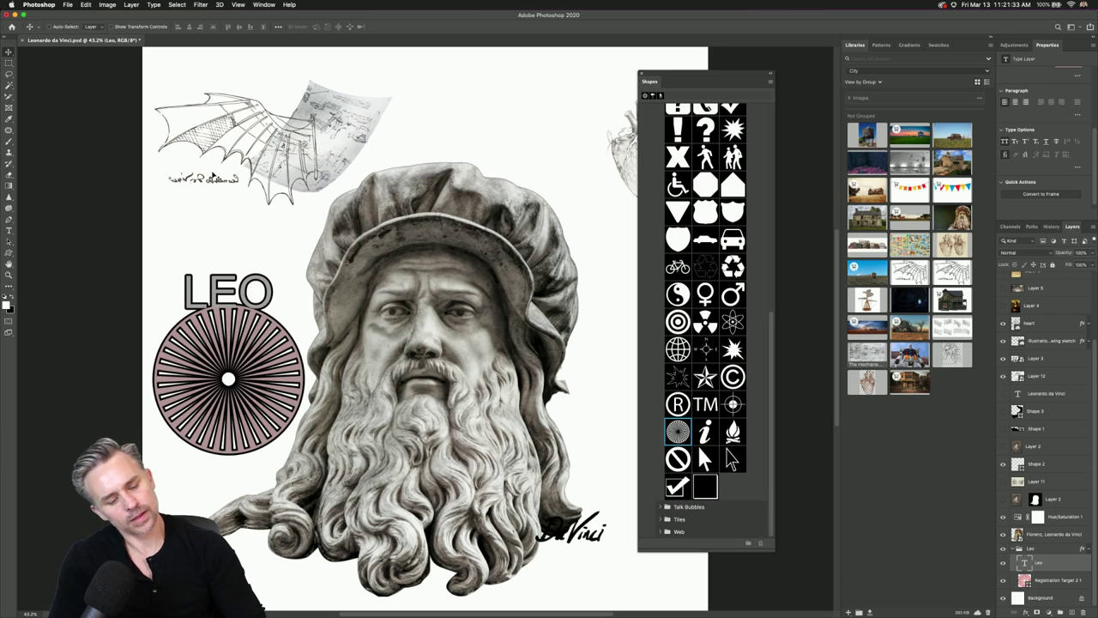
pyautogui.hscroll(-1, 196, 290)
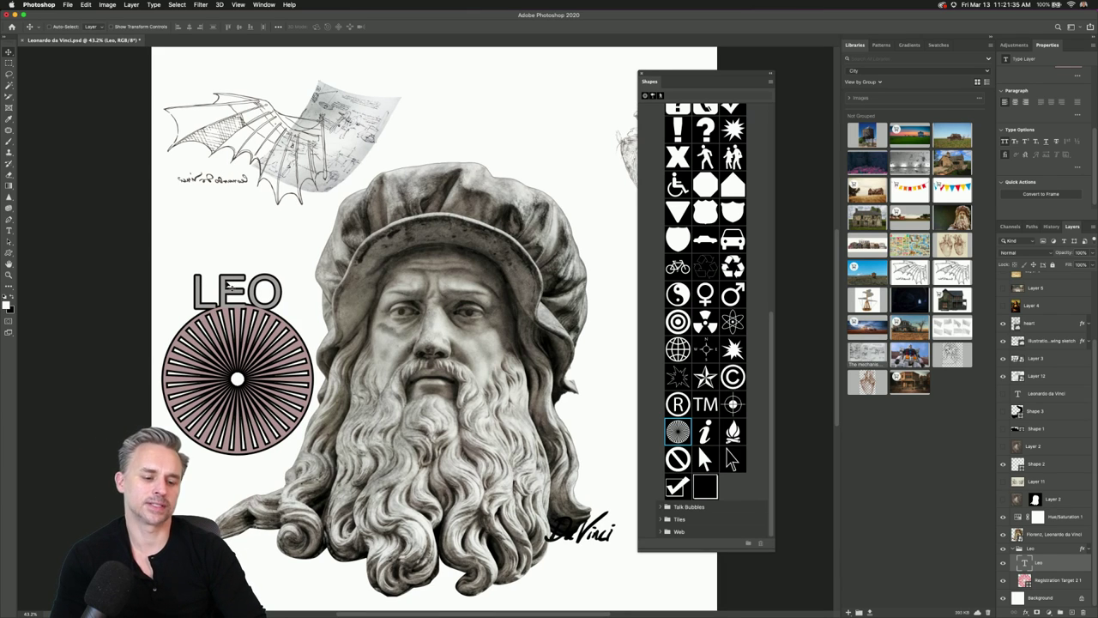
pyautogui.moveTo(230, 287)
pyautogui.mouseDown()
pyautogui.moveTo(249, 367)
pyautogui.moveTo(232, 283)
pyautogui.mouseUp()
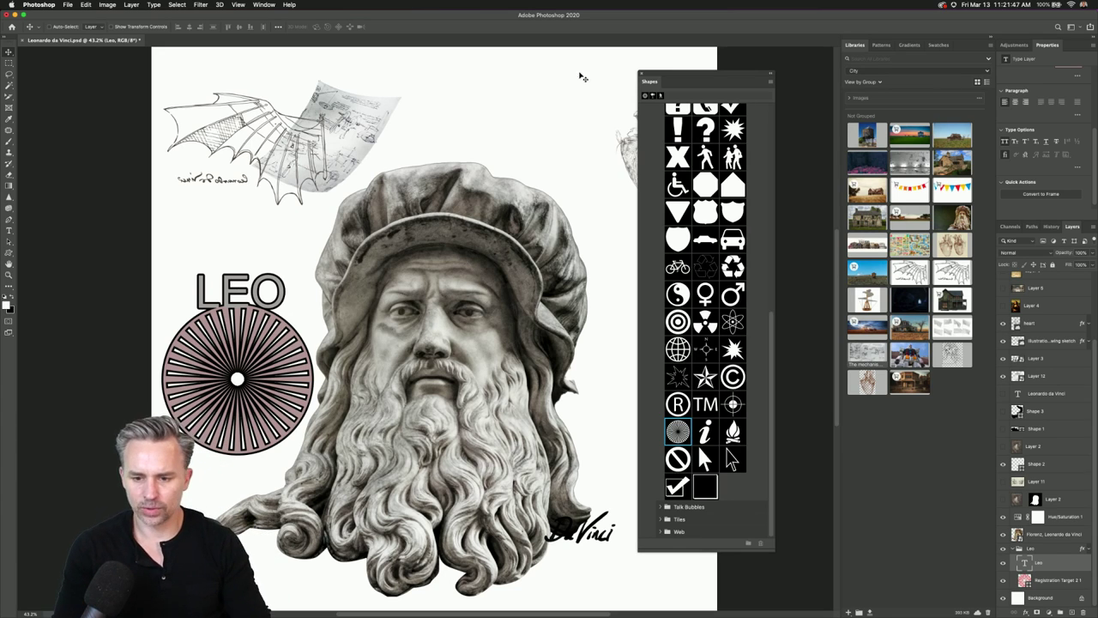
pyautogui.click(641, 75)
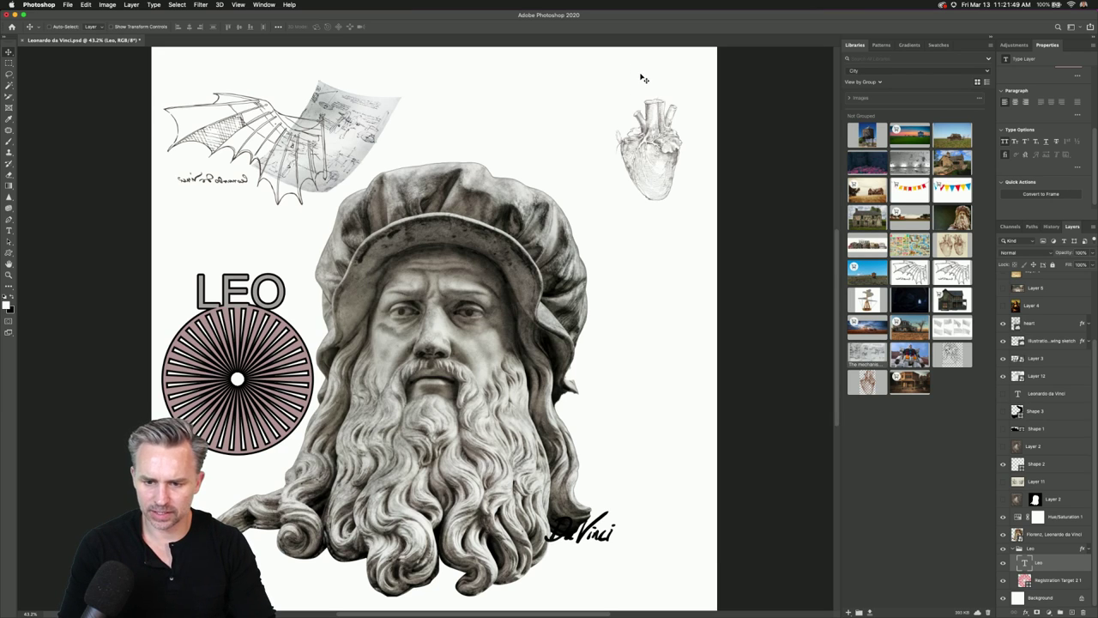
# Collapse and hide the Leo group, then move the sheet-music sketch above the bust's hat.
pyautogui.click(1016, 550)
pyautogui.click(1014, 549)
pyautogui.click(1004, 584)
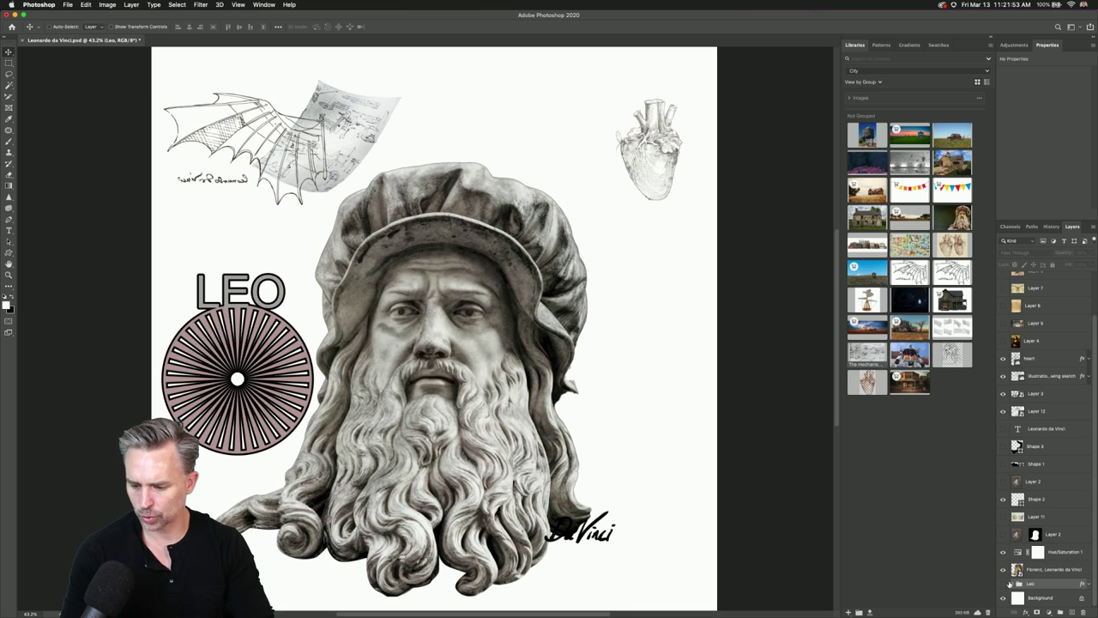
pyautogui.click(1019, 569)
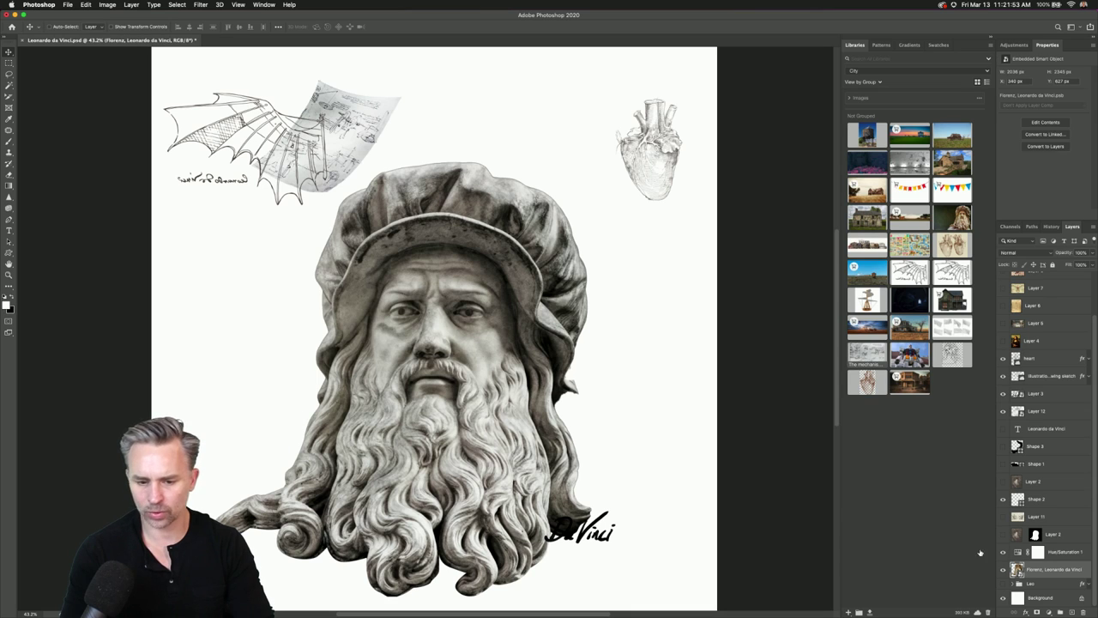
pyautogui.click(369, 119)
pyautogui.moveTo(365, 121); pyautogui.dragTo(443, 125)
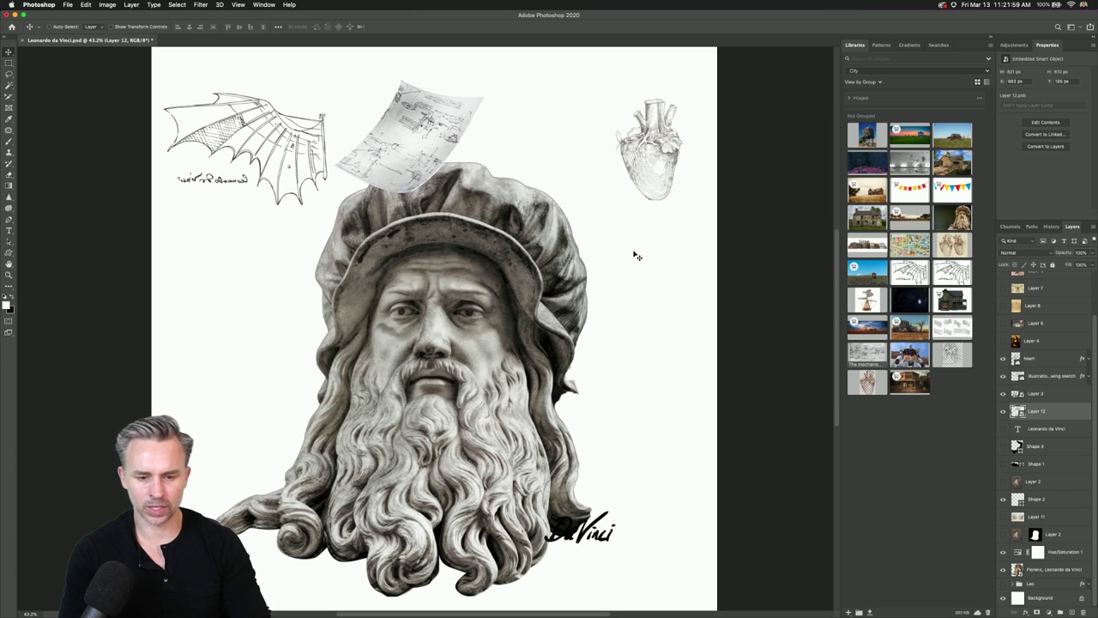
pyautogui.click(1031, 429)
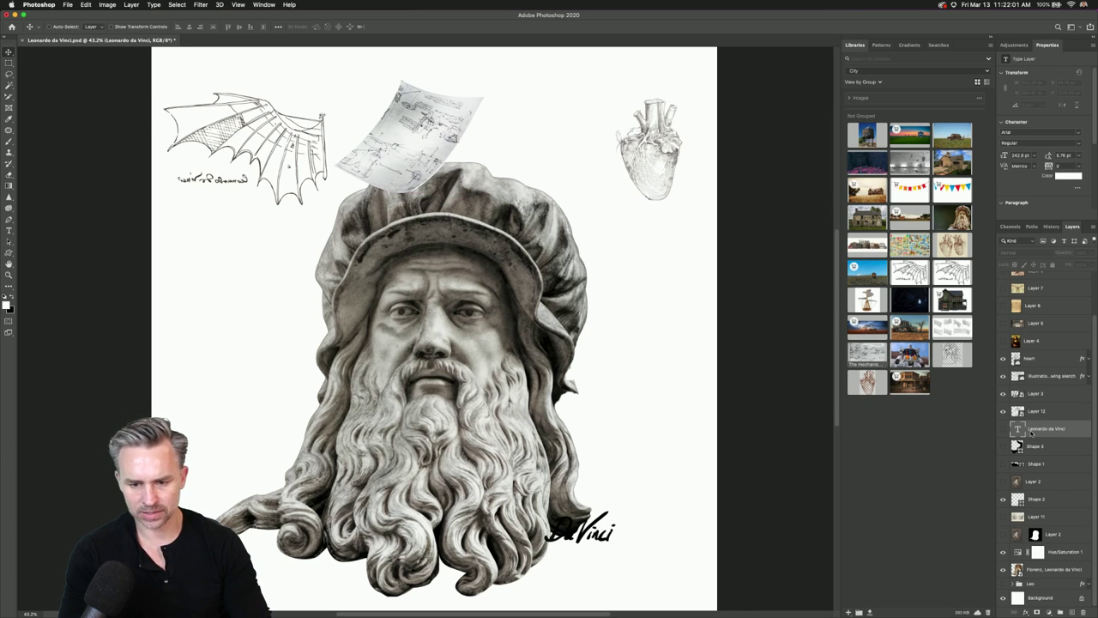
# Show the Mona Lisa layer (Layer 4) and position it over the bust.
pyautogui.click(1003, 341)
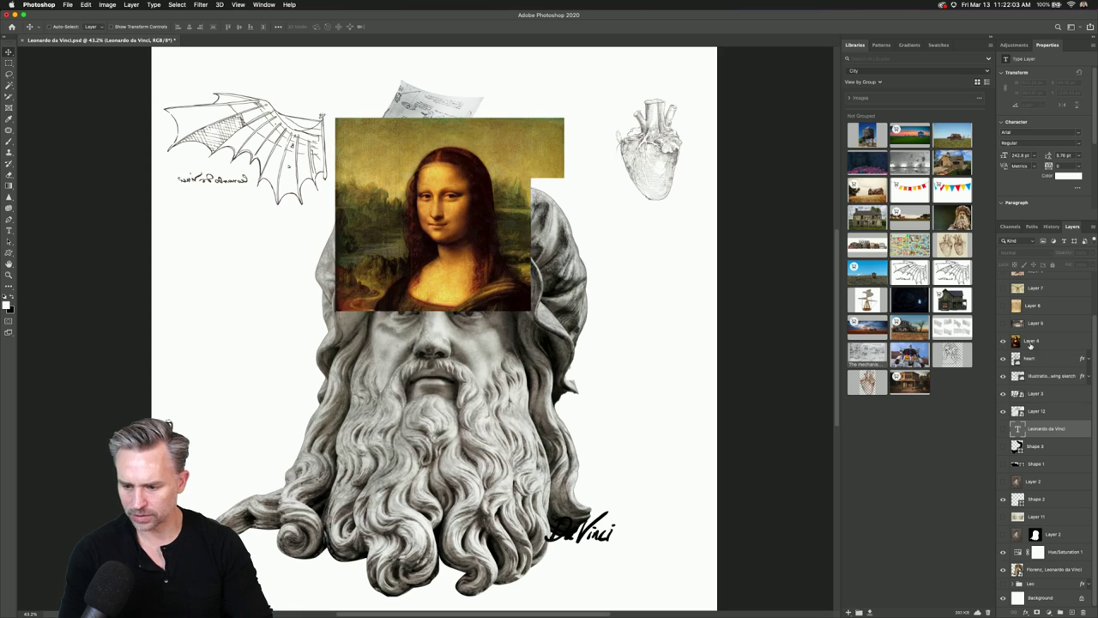
pyautogui.click(1030, 341)
pyautogui.moveTo(455, 238); pyautogui.dragTo(493, 230)
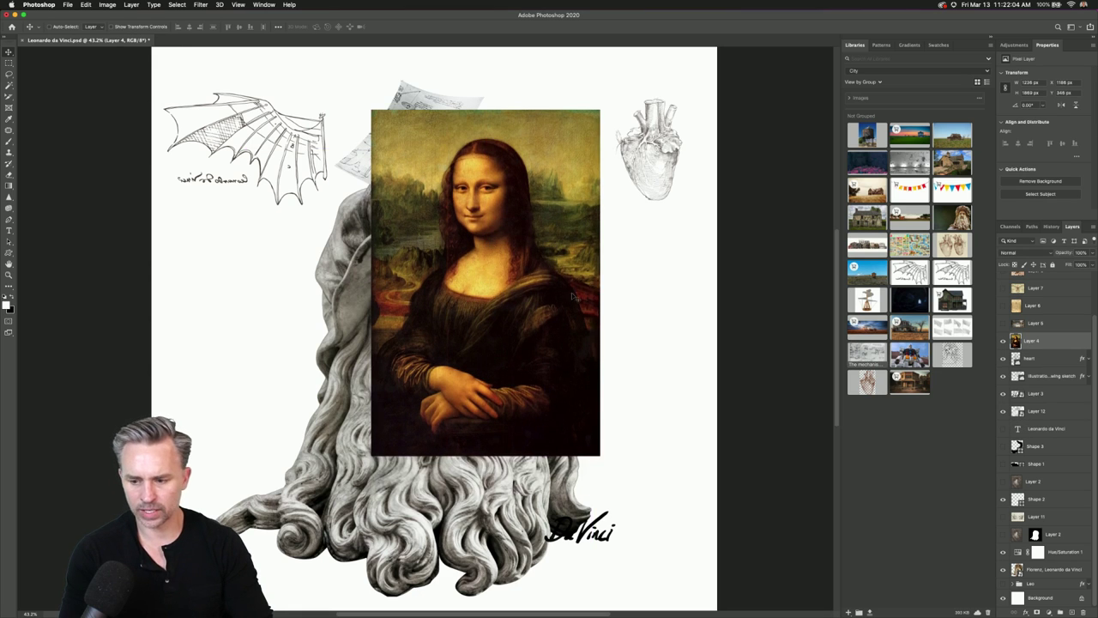
pyautogui.rightClick(1034, 340)
pyautogui.click(947, 361)
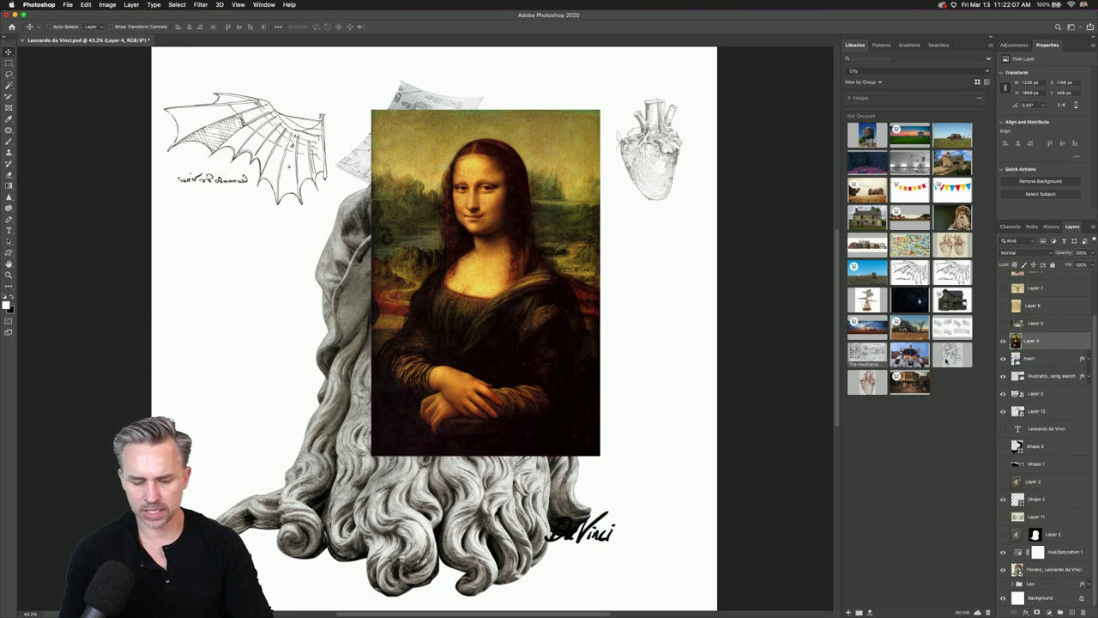
# Convert the Mona Lisa layer with 3D > New Mesh from Layer > Postcard.
pyautogui.click(217, 6)
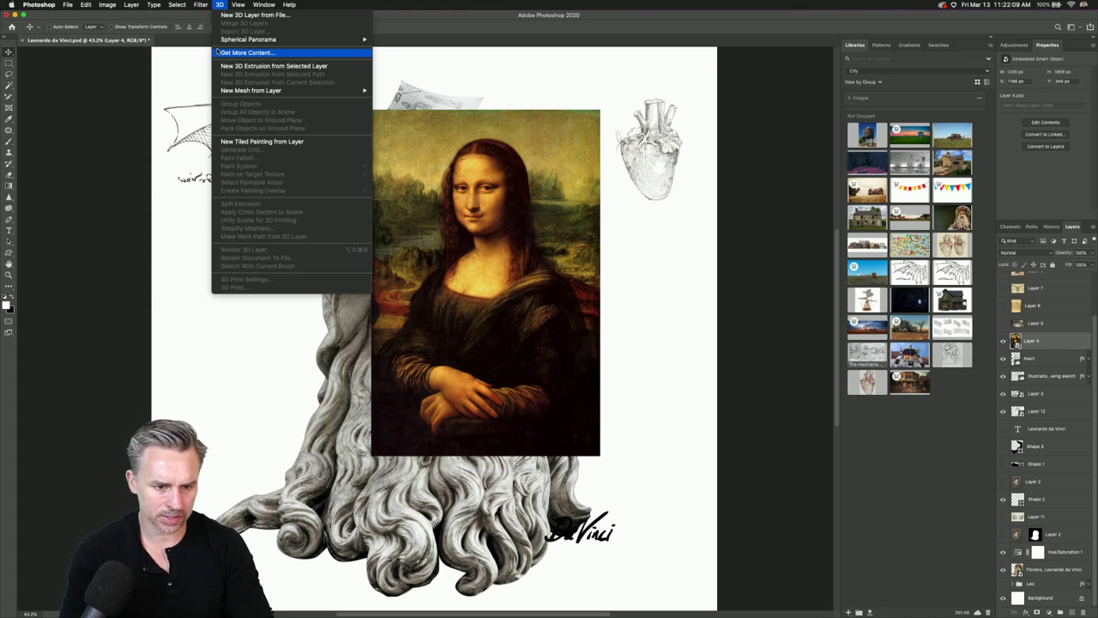
pyautogui.moveTo(228, 40)
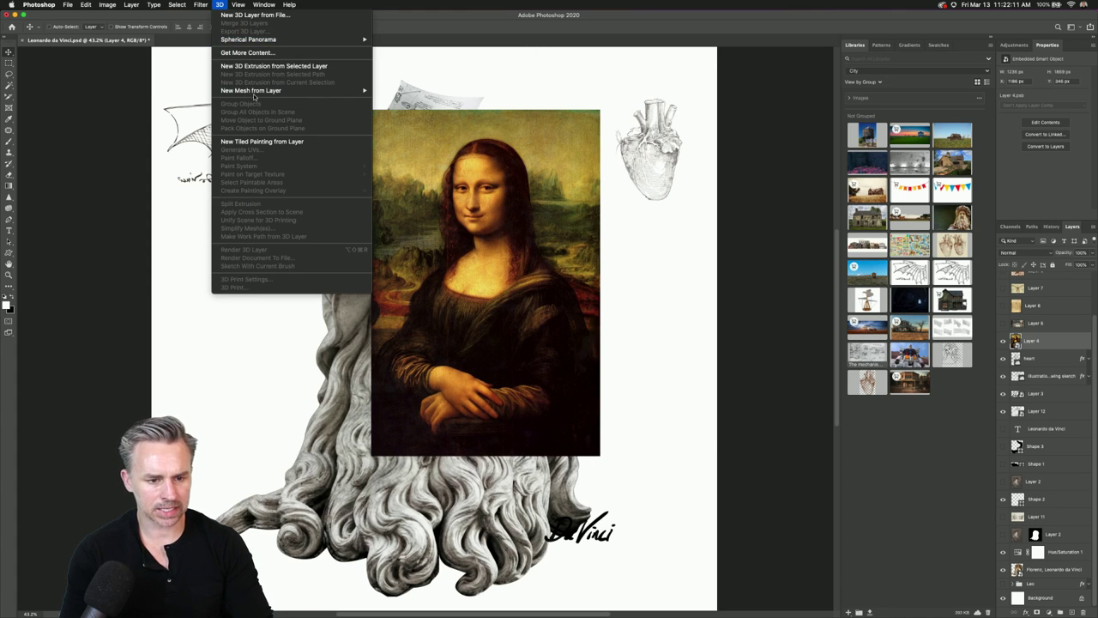
pyautogui.moveTo(255, 91)
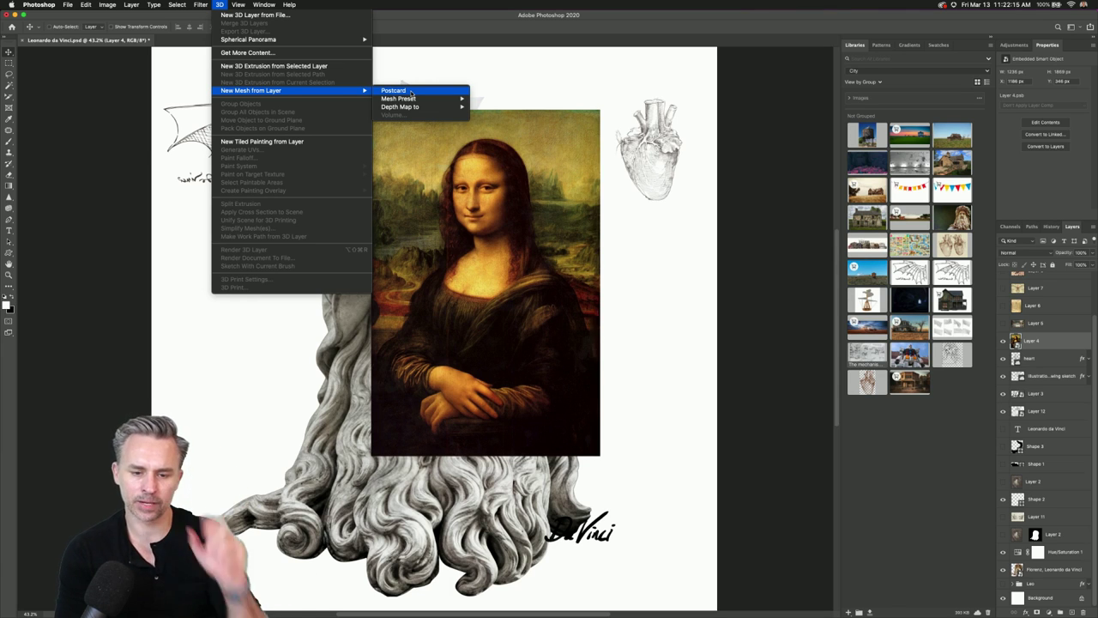
pyautogui.click(411, 92)
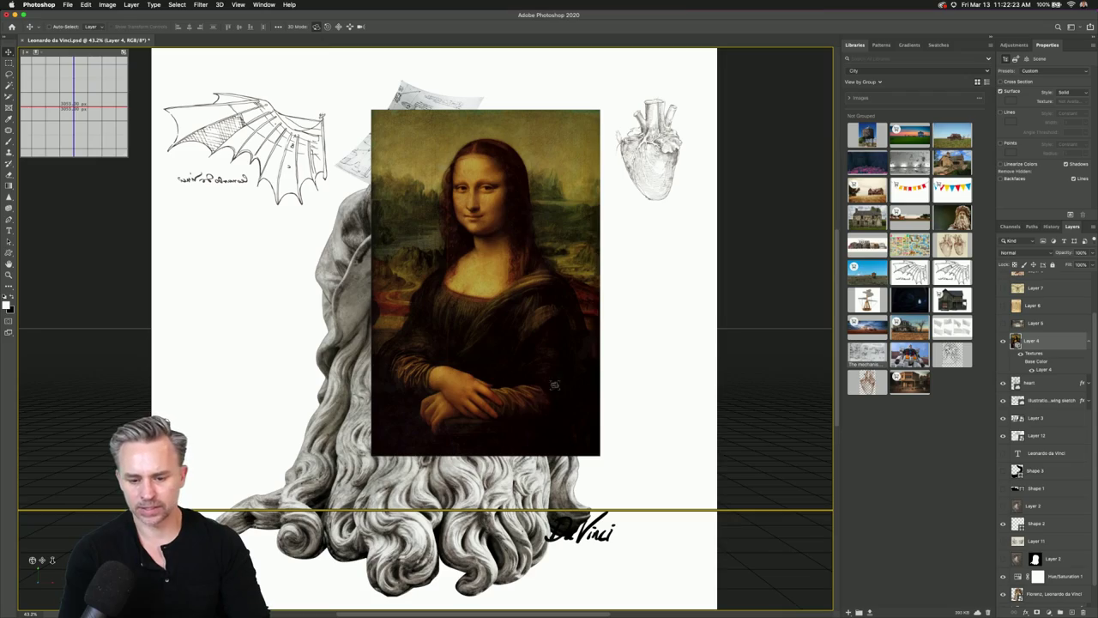
# Orbit the 3D camera so the Mona Lisa postcard swings toward the upper right.
pyautogui.moveTo(560, 392); pyautogui.dragTo(489, 332)
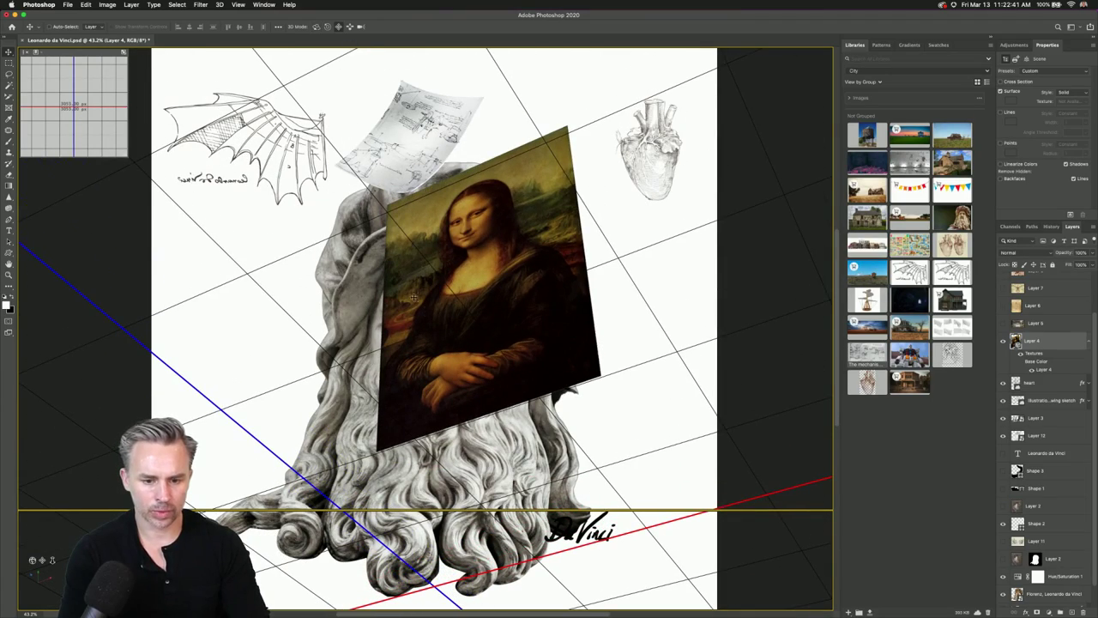
pyautogui.moveTo(413, 296); pyautogui.dragTo(318, 211)
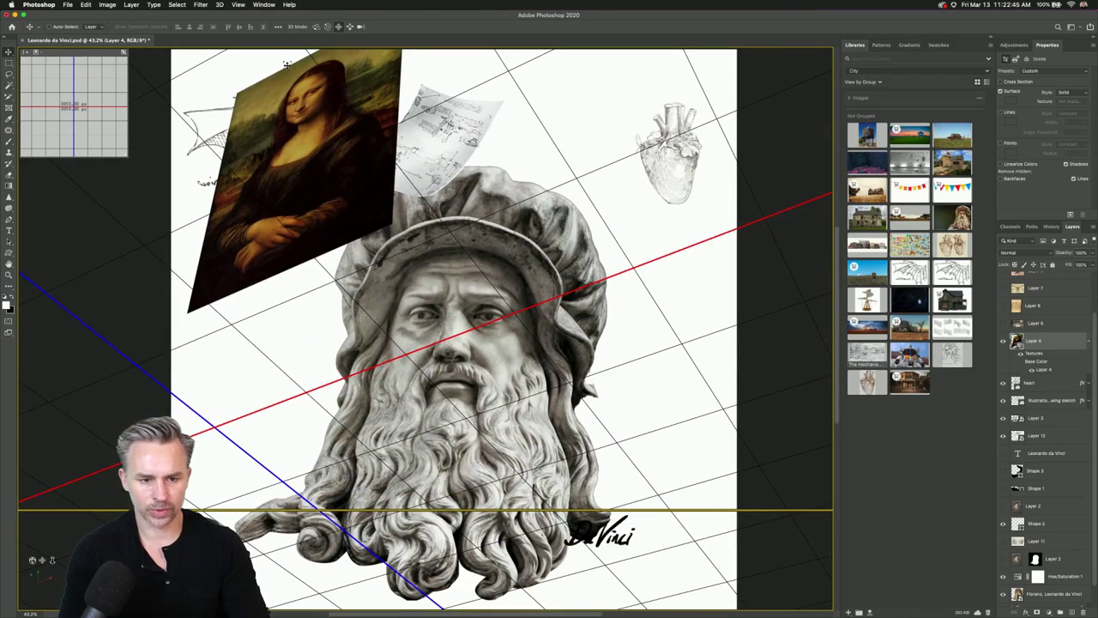
pyautogui.moveTo(349, 48); pyautogui.dragTo(363, 338)
pyautogui.moveTo(405, 205); pyautogui.dragTo(686, 202)
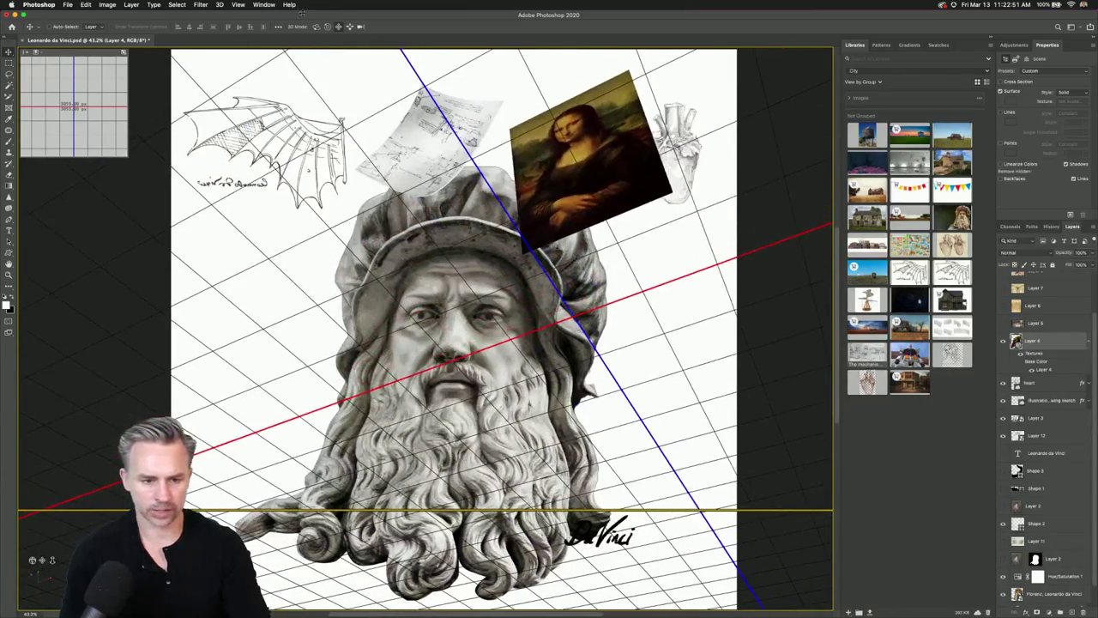
# Roll the scene so the postcard tilts near the top right, then open the 3D panel.
pyautogui.click(316, 26)
pyautogui.moveTo(339, 222); pyautogui.dragTo(507, 270)
pyautogui.click(338, 27)
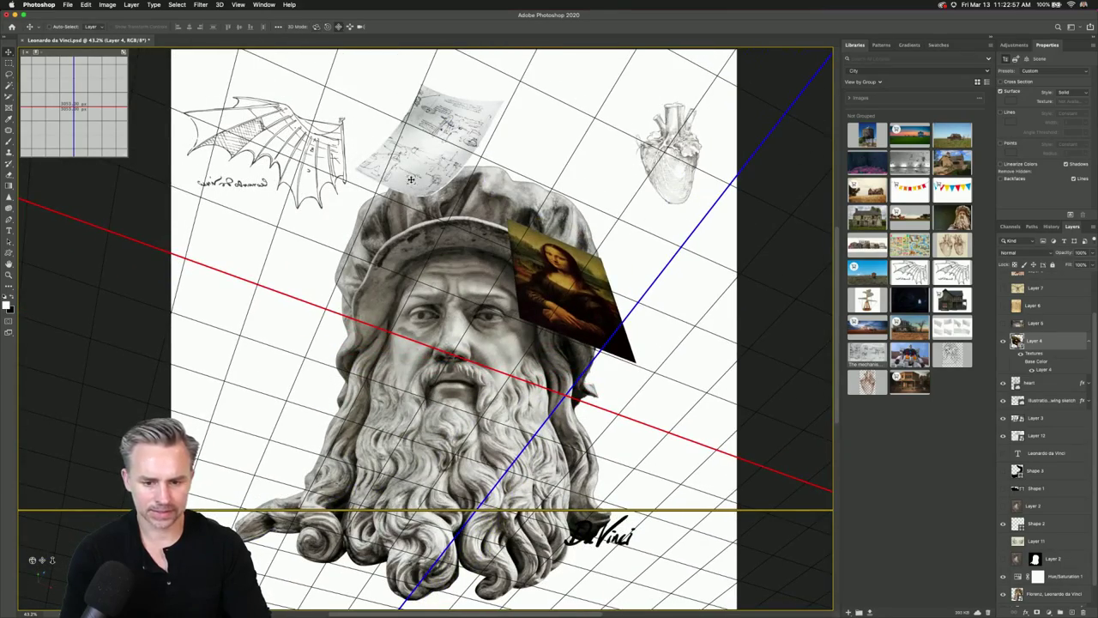
pyautogui.moveTo(444, 364); pyautogui.dragTo(502, 339)
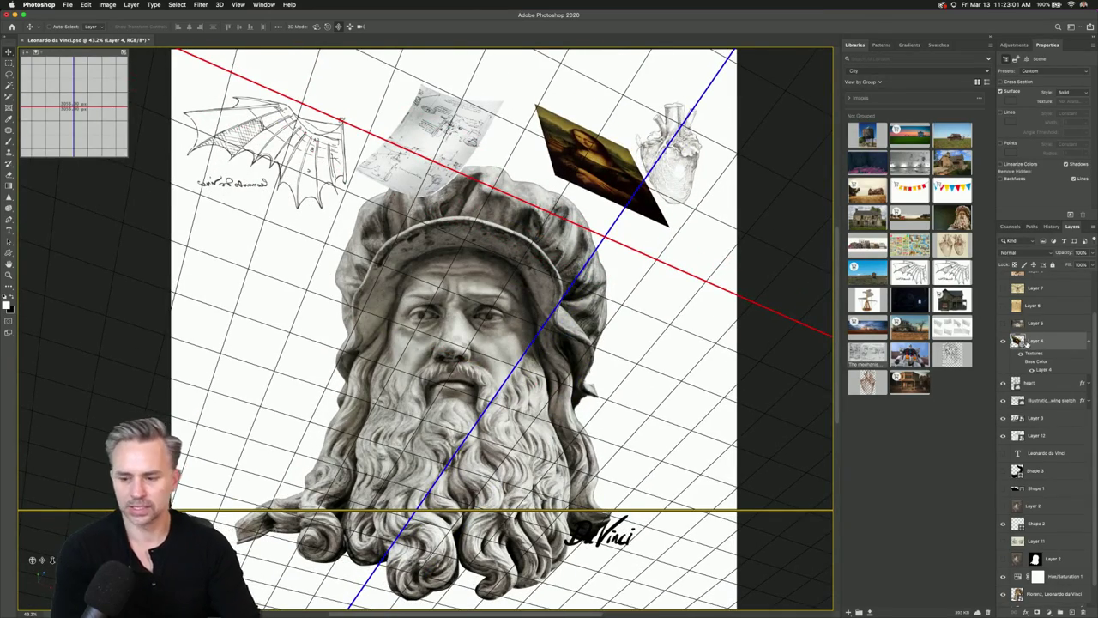
pyautogui.doubleClick(1017, 341)
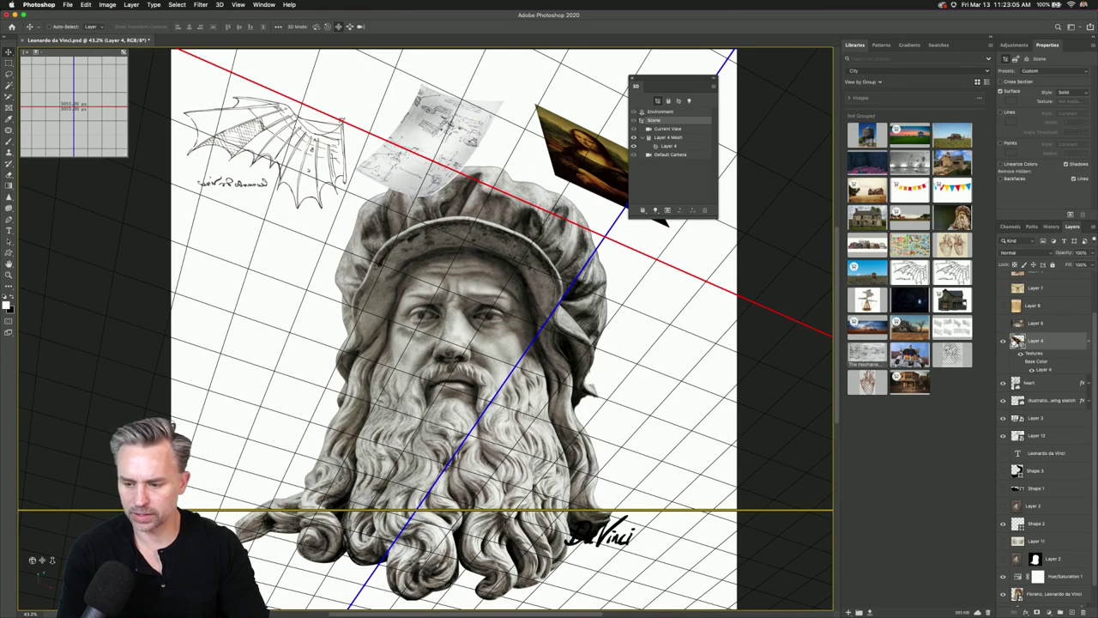
# Open Layer 4's Base Color texture as the document Layer 4.psb, accepting the shared-texture warning.
pyautogui.click(661, 138)
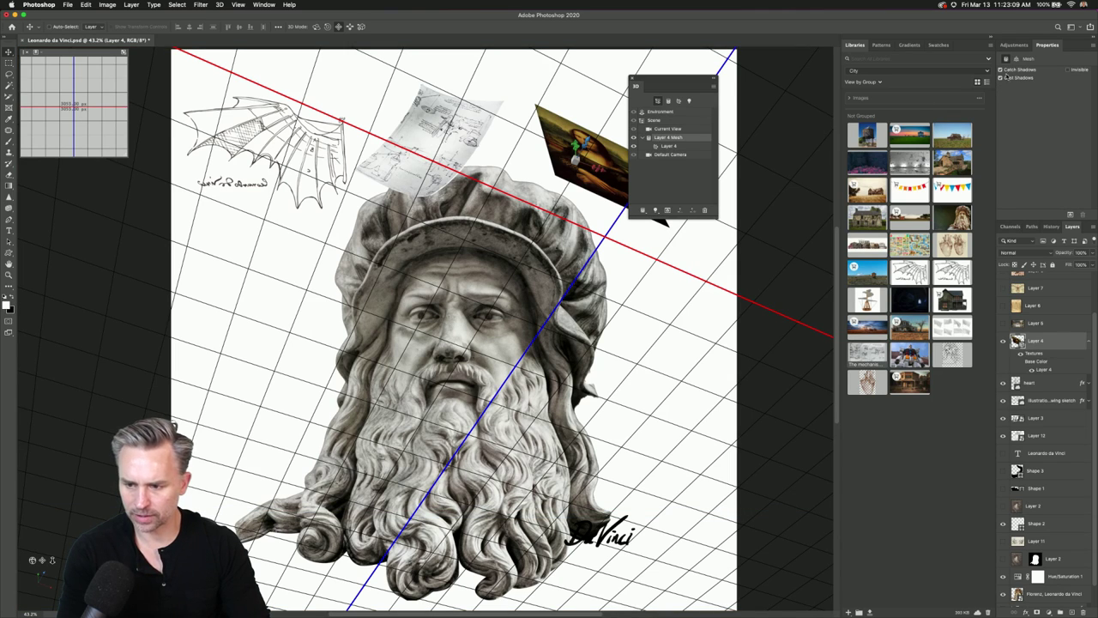
pyautogui.click(662, 147)
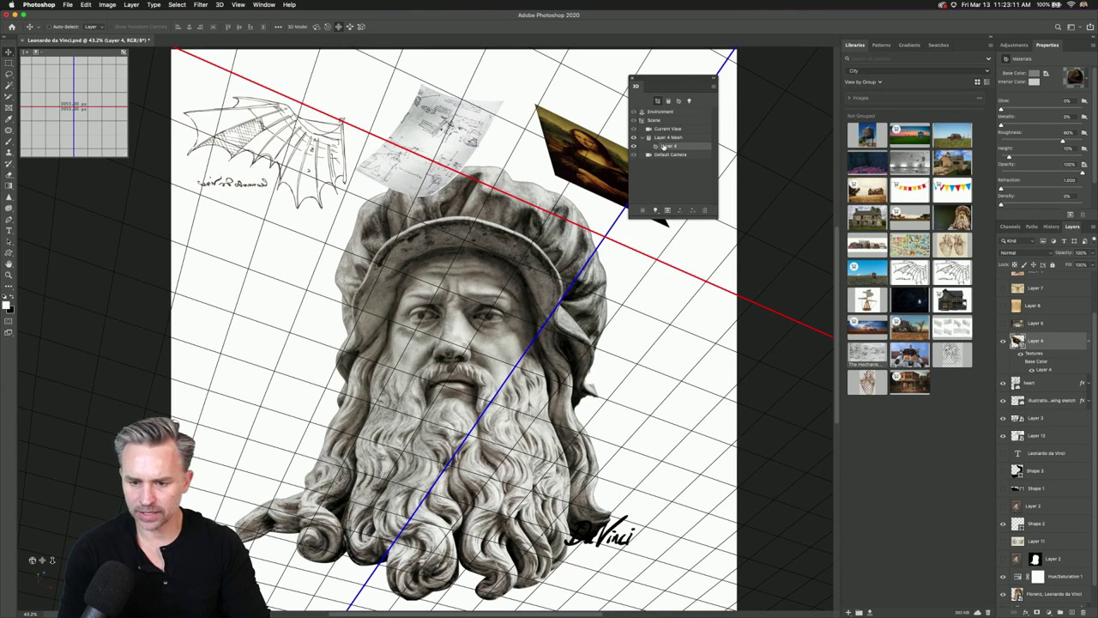
pyautogui.click(1046, 74)
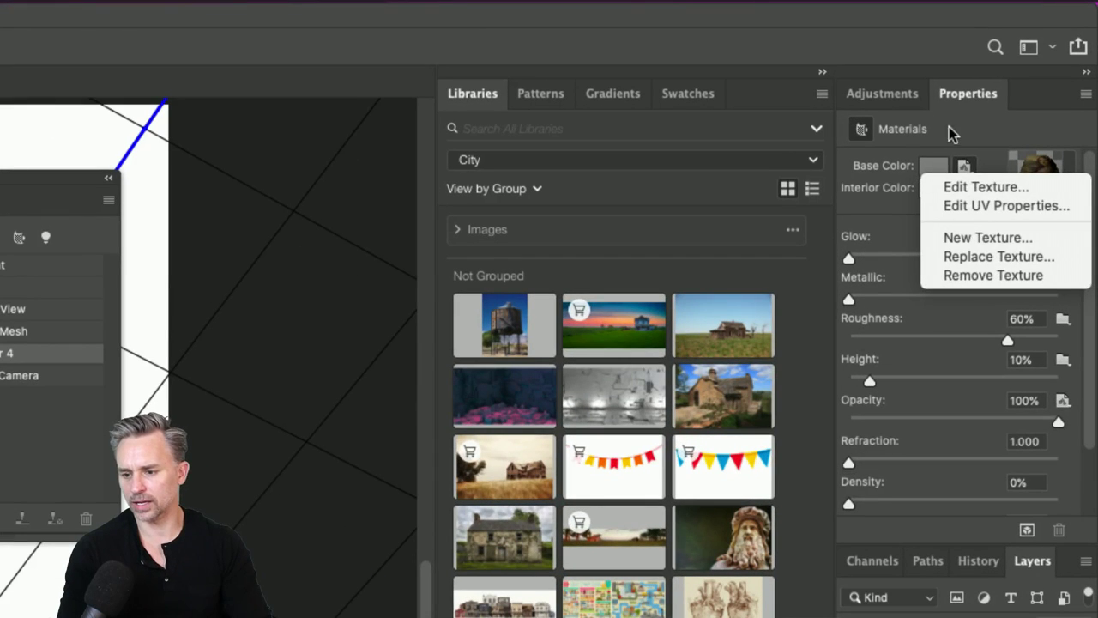
pyautogui.click(1046, 72)
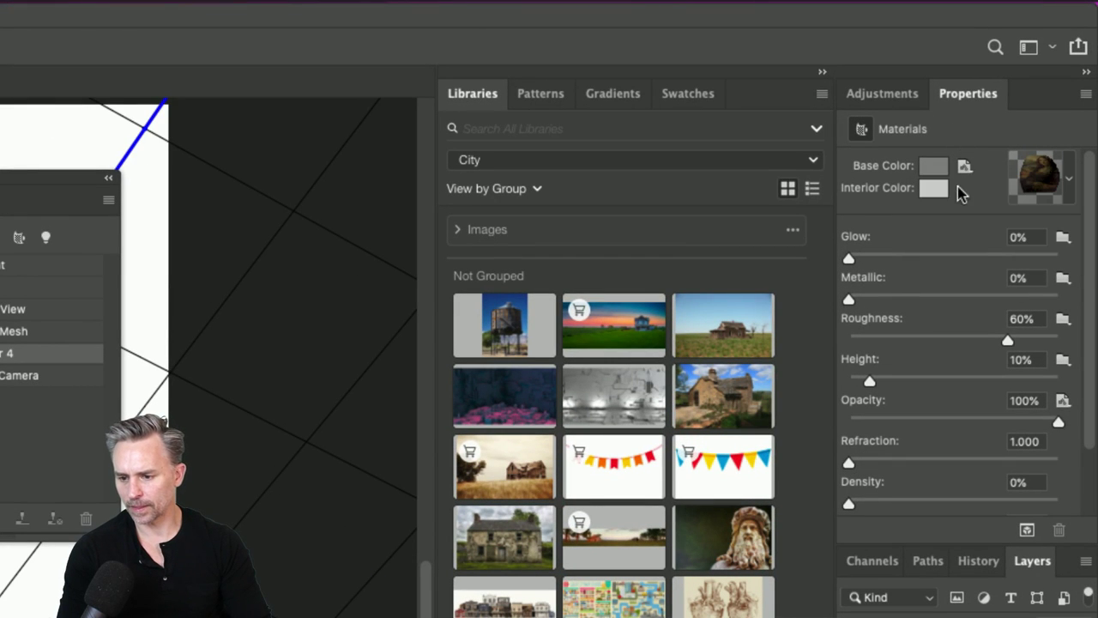
pyautogui.click(965, 165)
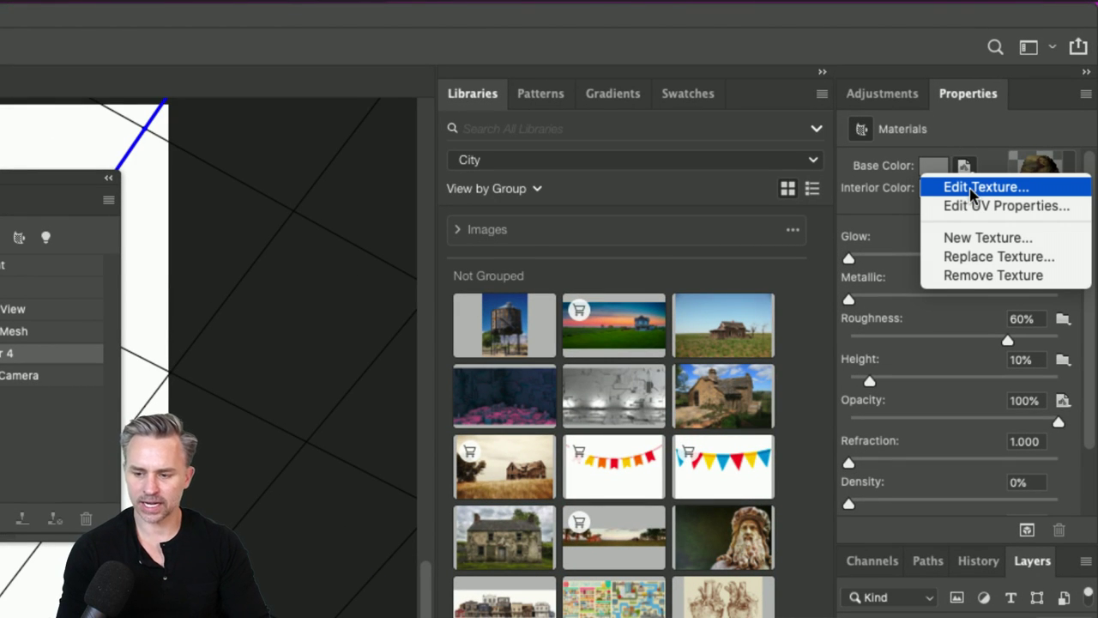
pyautogui.click(973, 190)
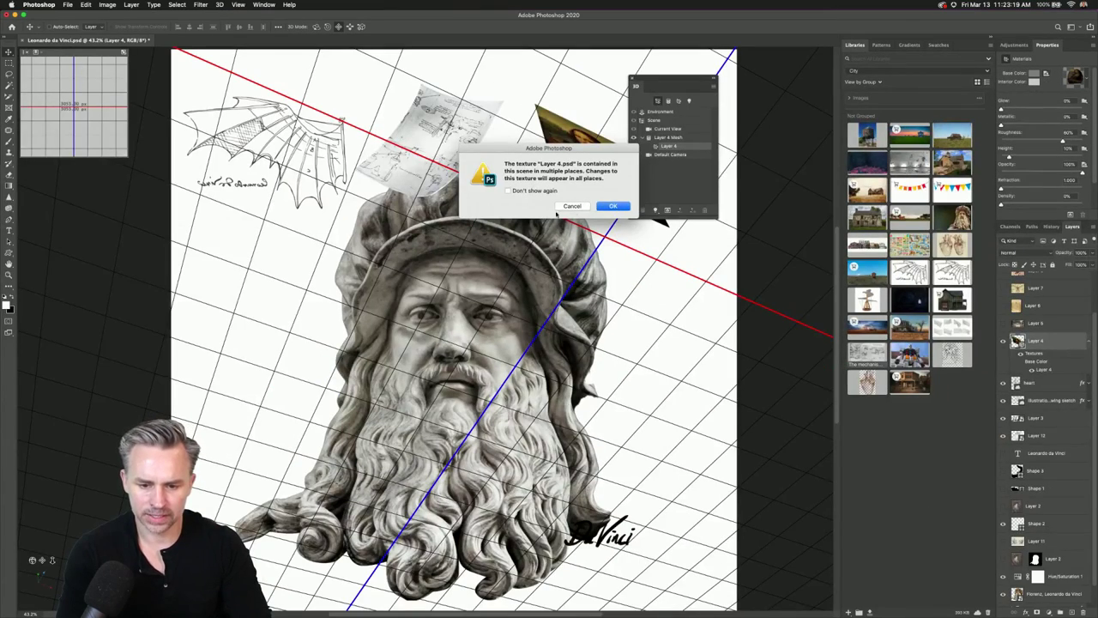
pyautogui.click(611, 206)
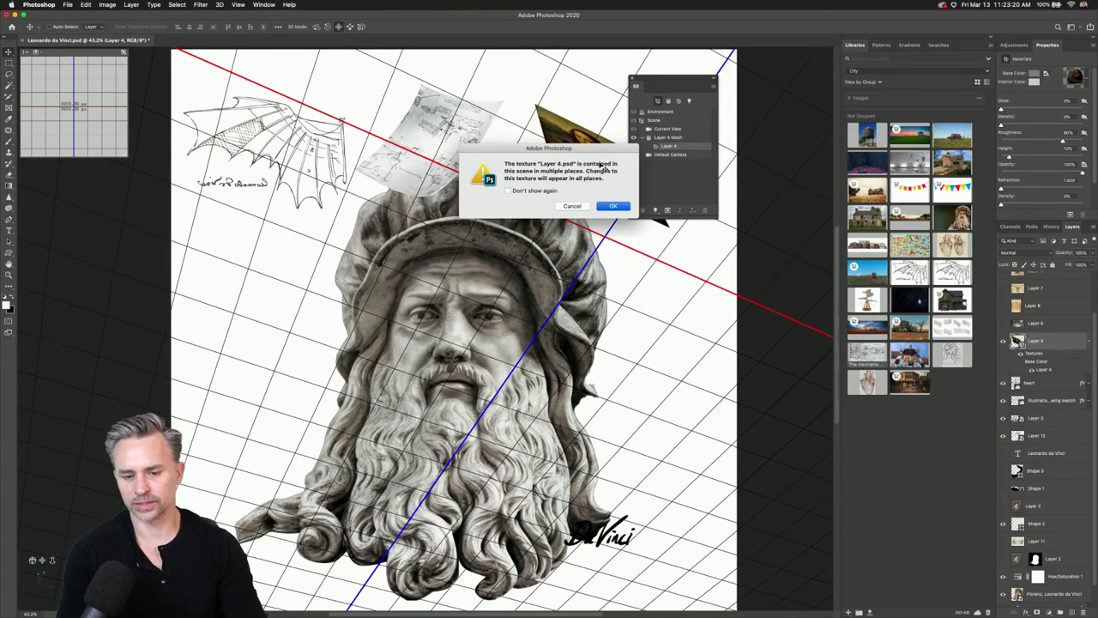
pyautogui.press('Return')
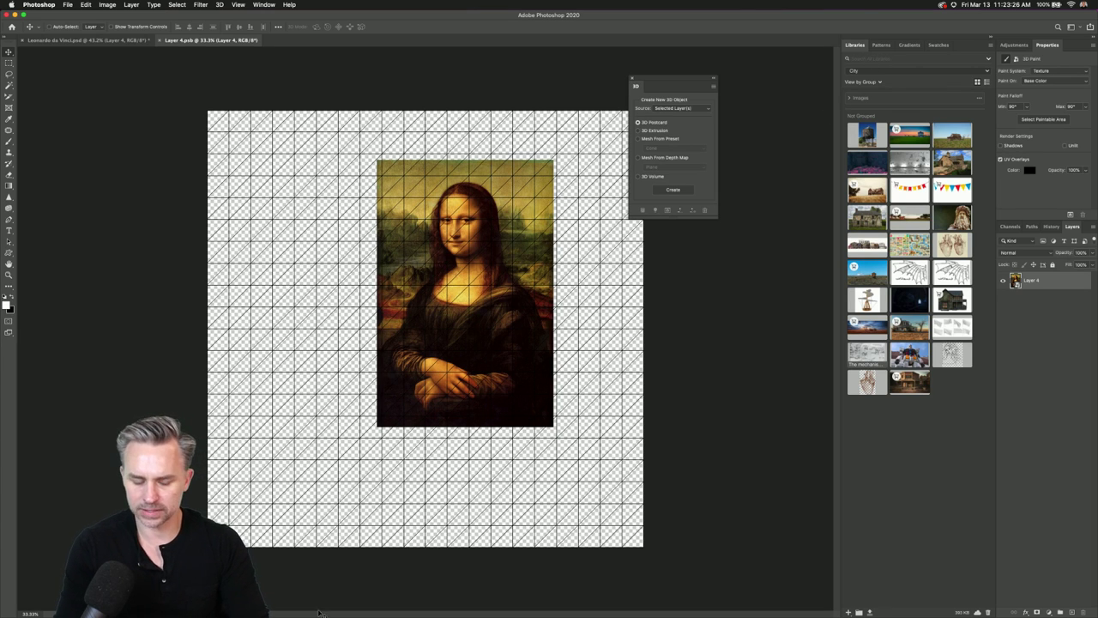
# Search Adobe Stock for 'picture frame' and license the golden frames collection into the City library.
pyautogui.click(525, 605)
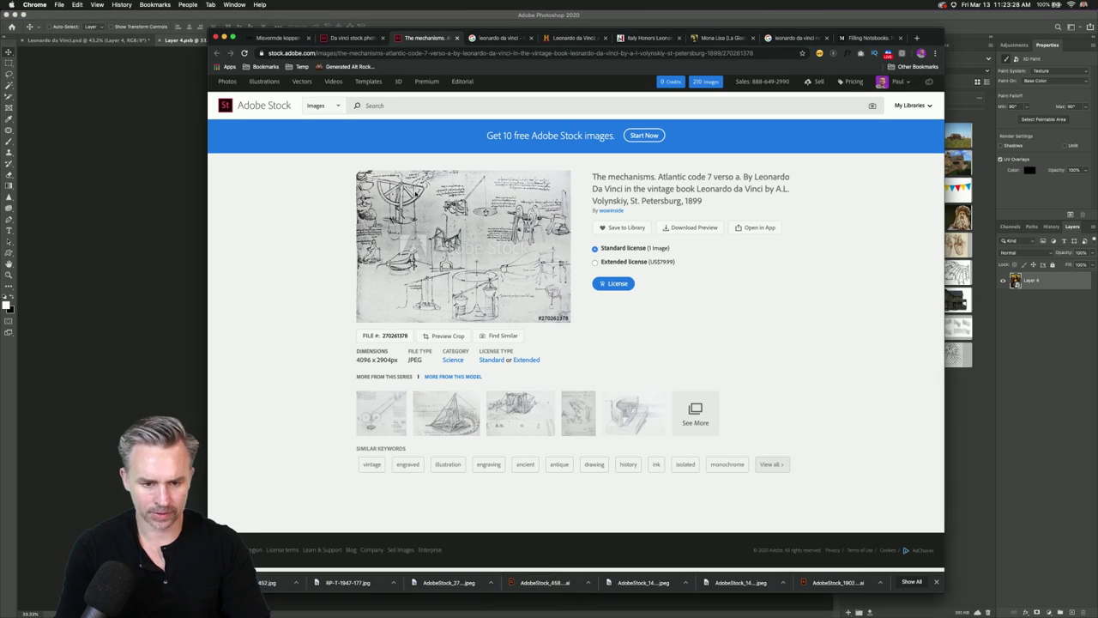
pyautogui.click(425, 108)
pyautogui.write('f')
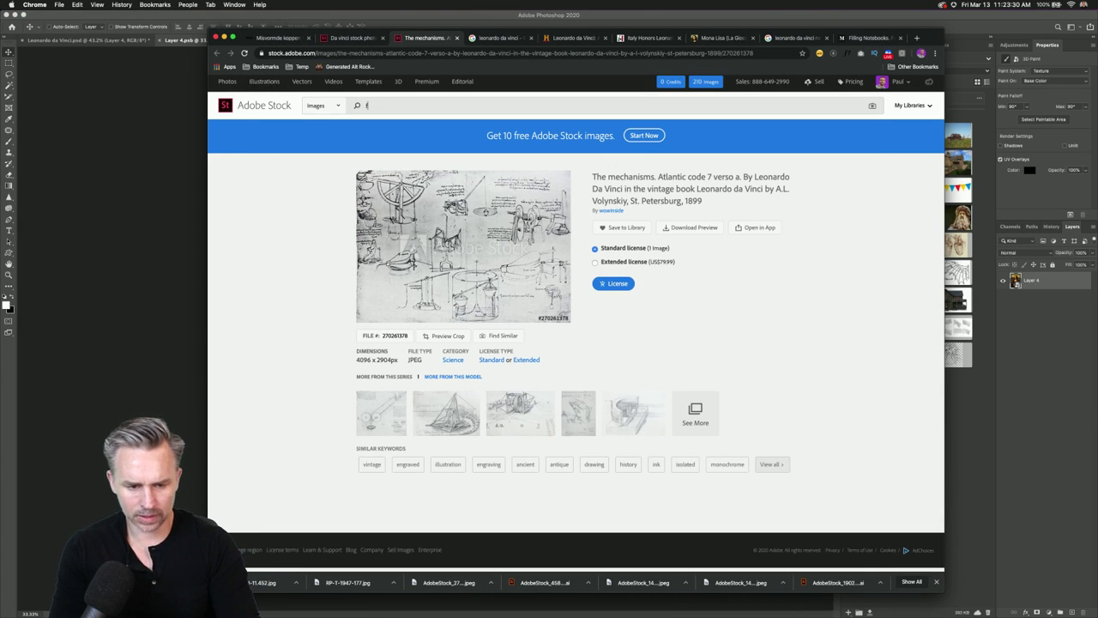
pyautogui.write('picture frame')
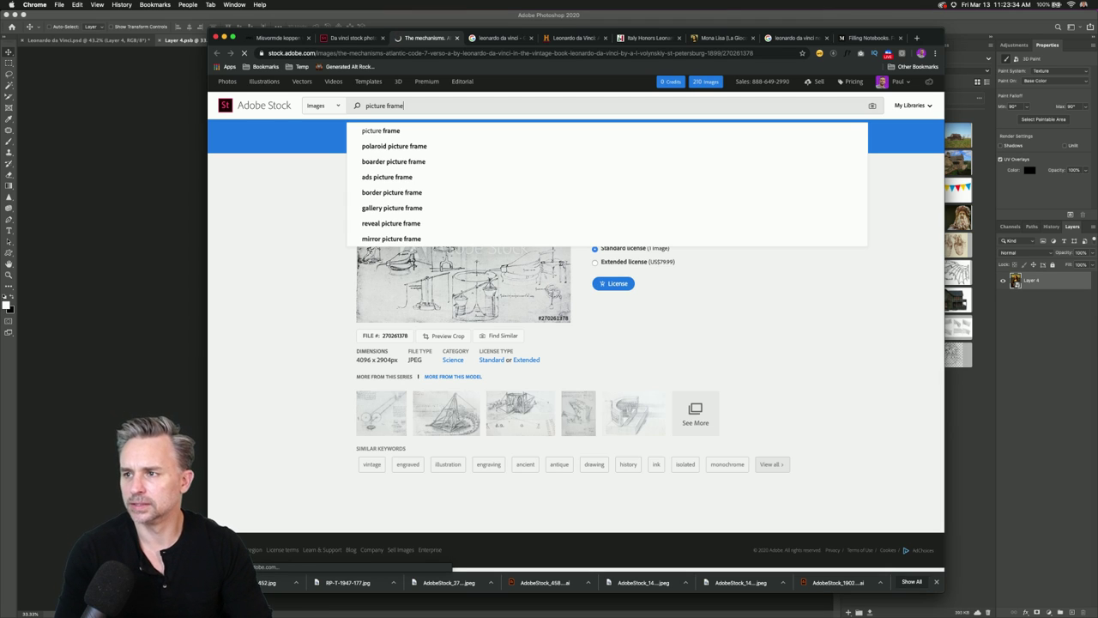
pyautogui.press('Return')
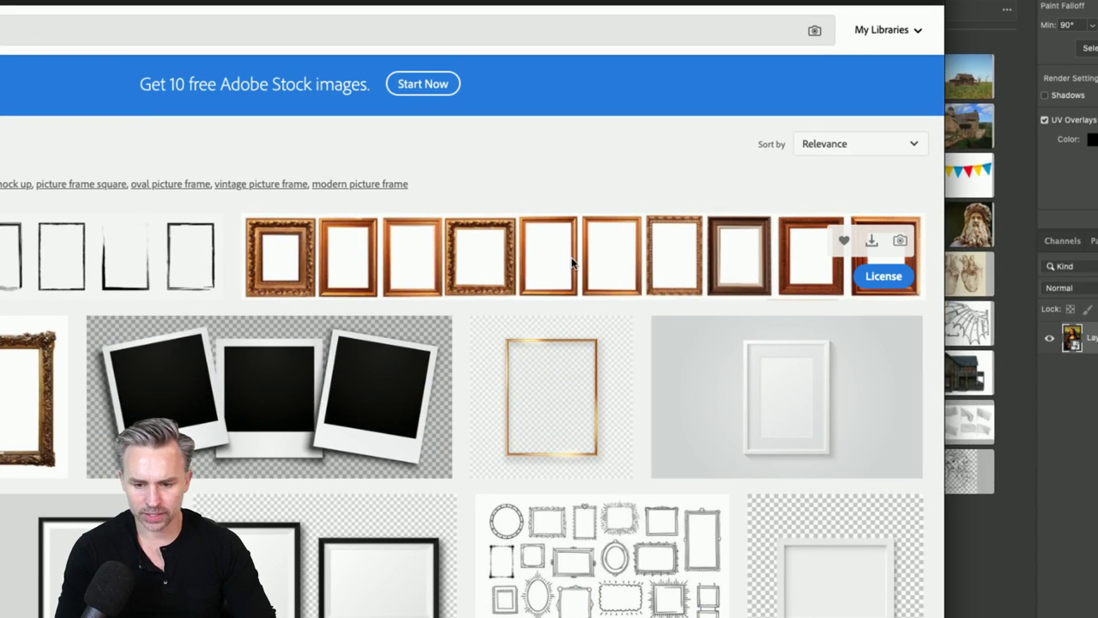
pyautogui.click(876, 278)
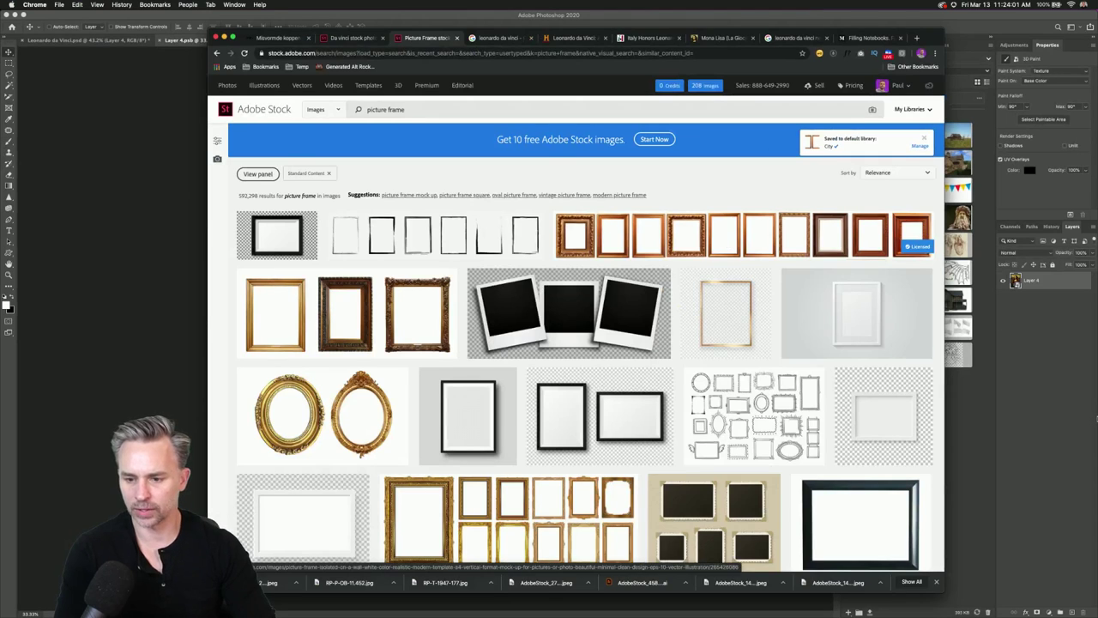
pyautogui.press('super+Tab')
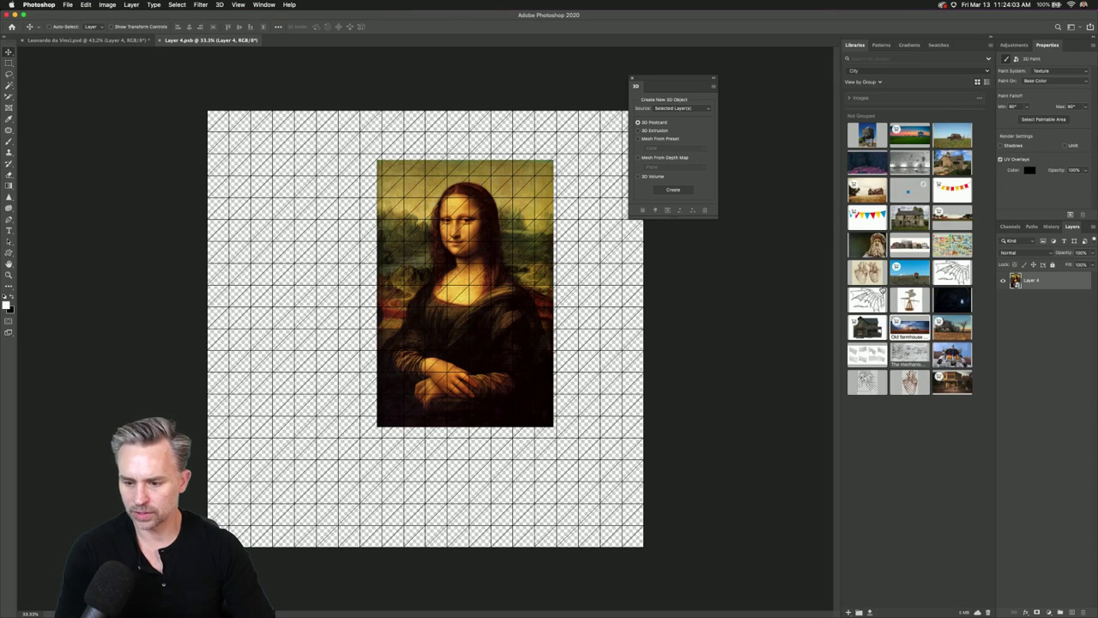
# Open the golden frames collection and marquee-select the ornate middle frame at 100% zoom.
pyautogui.doubleClick(903, 197)
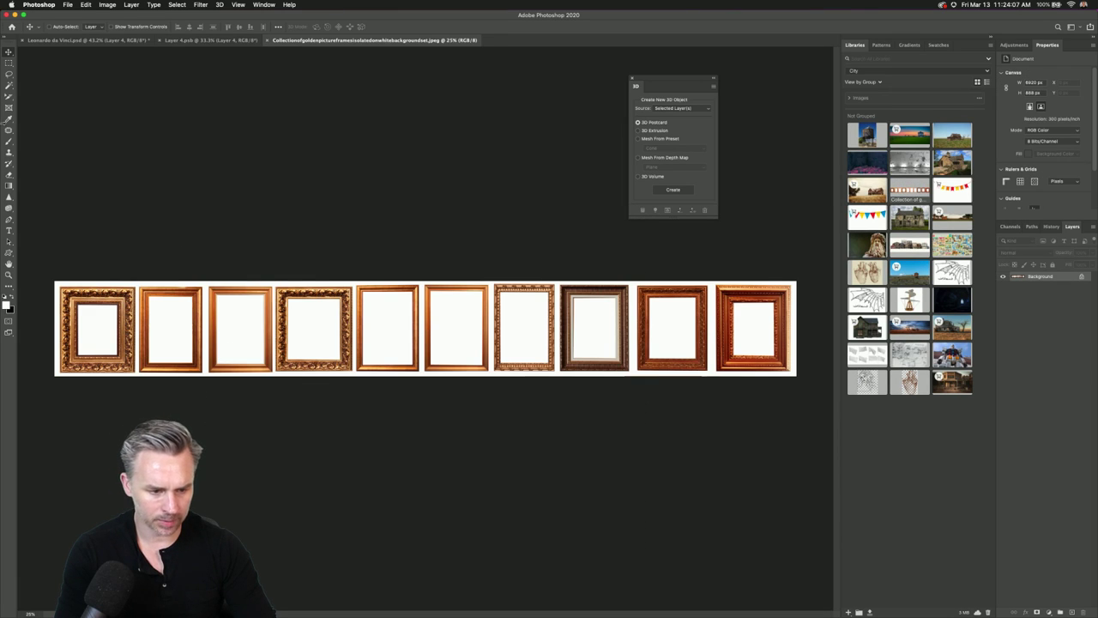
pyautogui.click(9, 63)
pyautogui.press('super+plus')
pyautogui.press('super+plus')
pyautogui.press('super+plus')
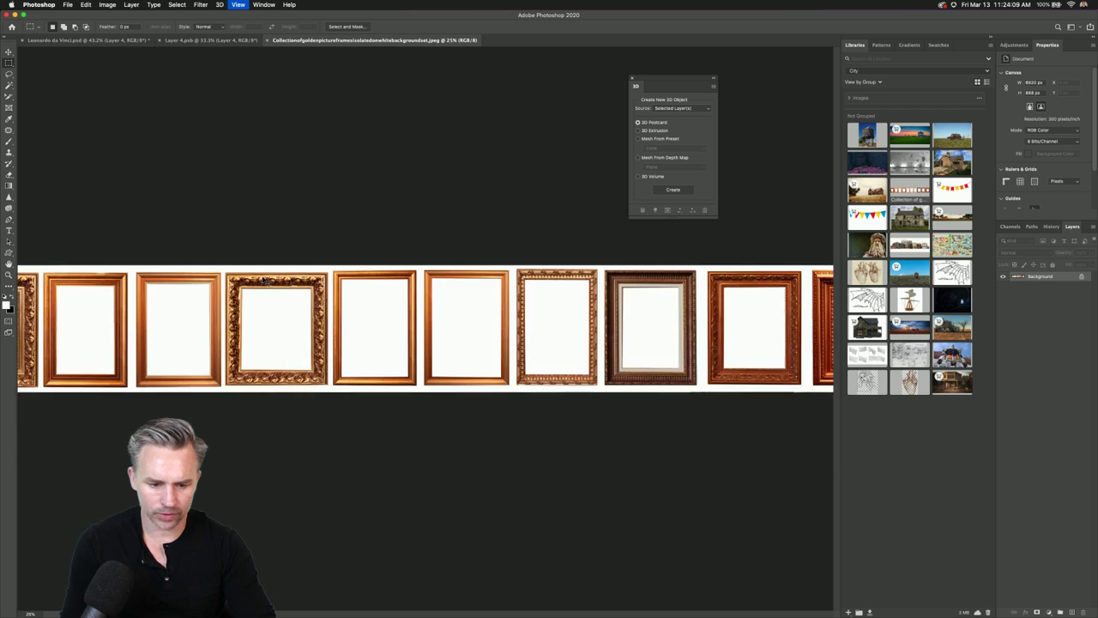
pyautogui.moveTo(561, 299); pyautogui.dragTo(321, 309)
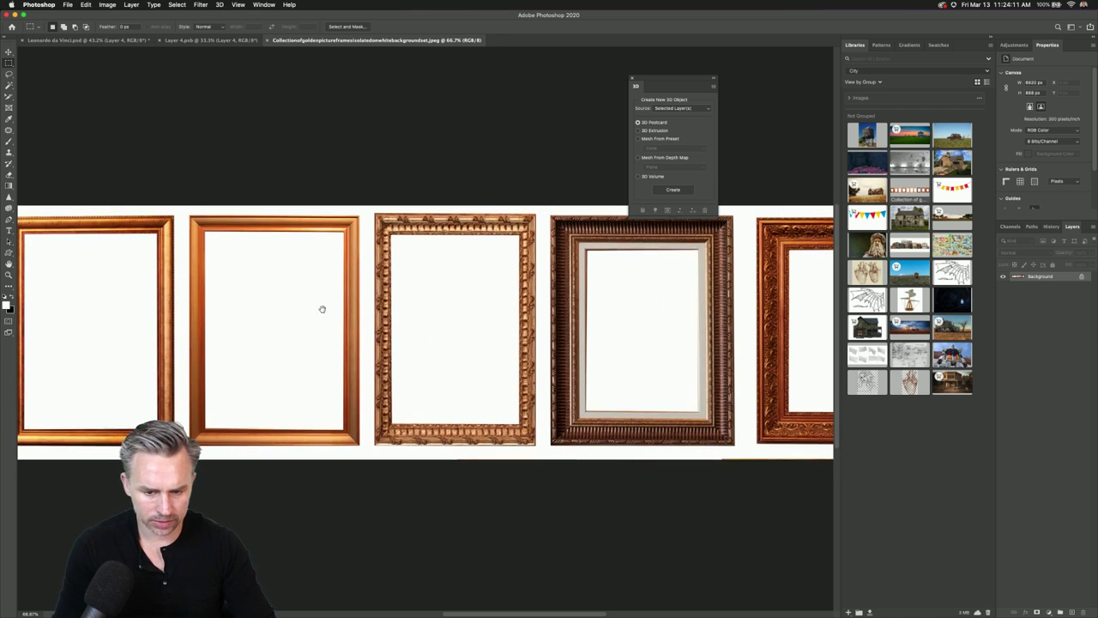
pyautogui.press('super+plus')
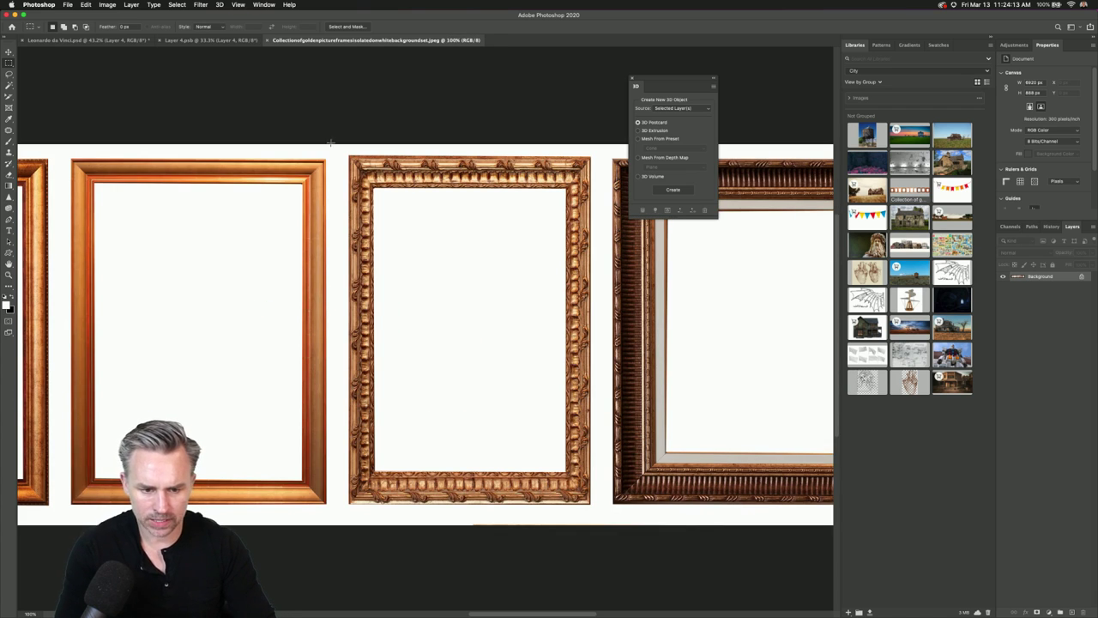
pyautogui.moveTo(338, 143); pyautogui.dragTo(601, 533)
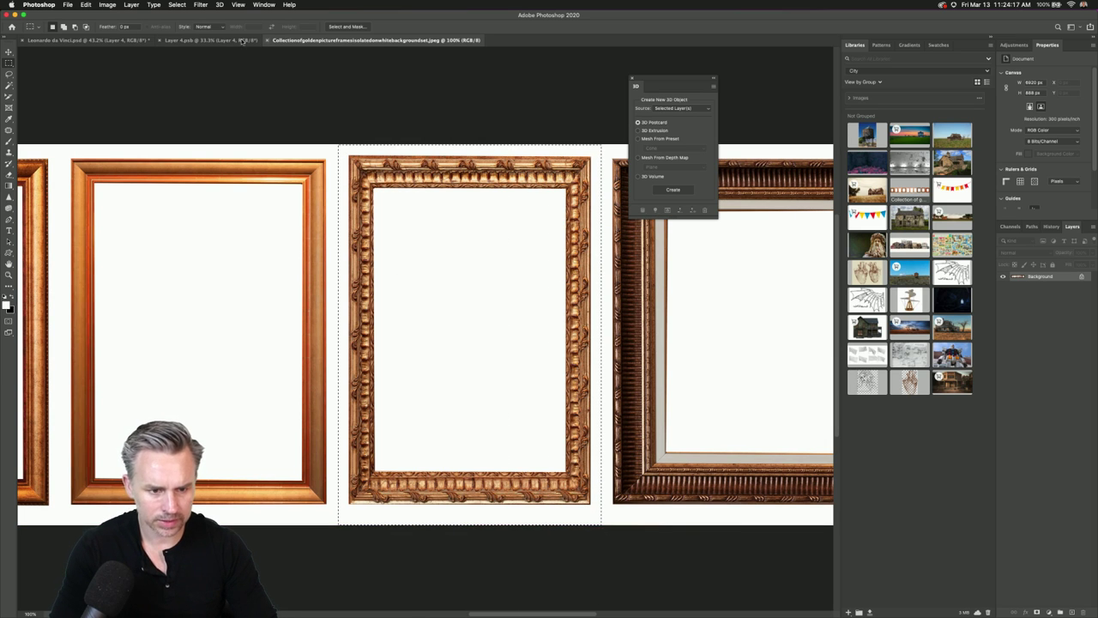
# Paste the ornate frame into Layer 4.psb and enlarge it to cover the Mona Lisa.
pyautogui.click(208, 40)
pyautogui.press('super+v')
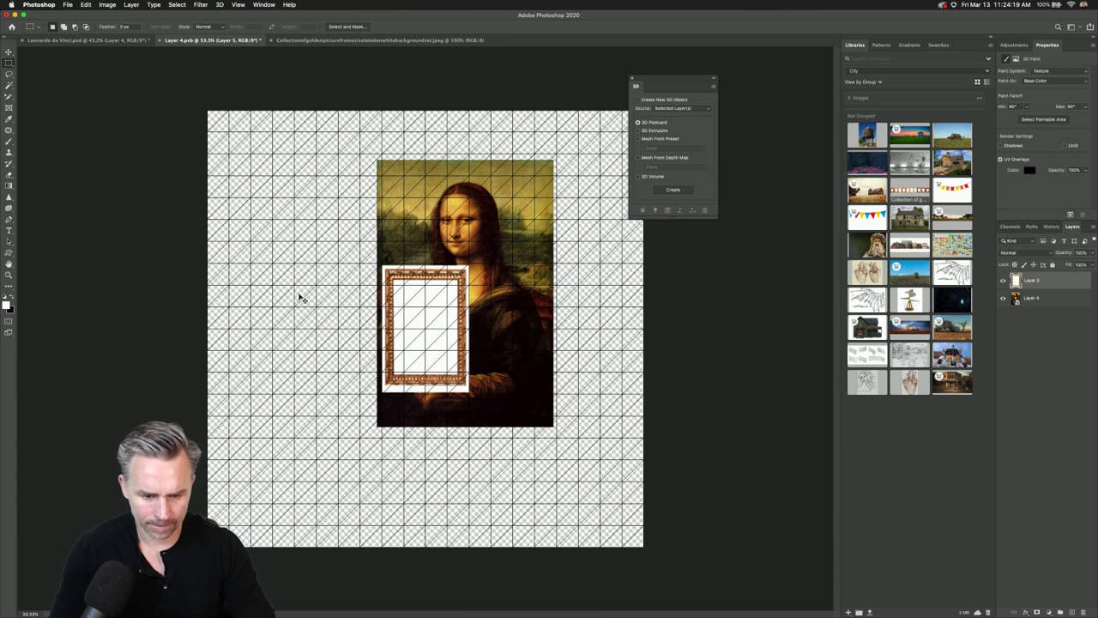
pyautogui.press('super+t')
pyautogui.moveTo(468, 267); pyautogui.dragTo(596, 126)
pyautogui.moveTo(441, 225)
pyautogui.mouseDown()
pyautogui.moveTo(421, 246)
pyautogui.moveTo(455, 232)
pyautogui.moveTo(446, 240)
pyautogui.mouseUp()
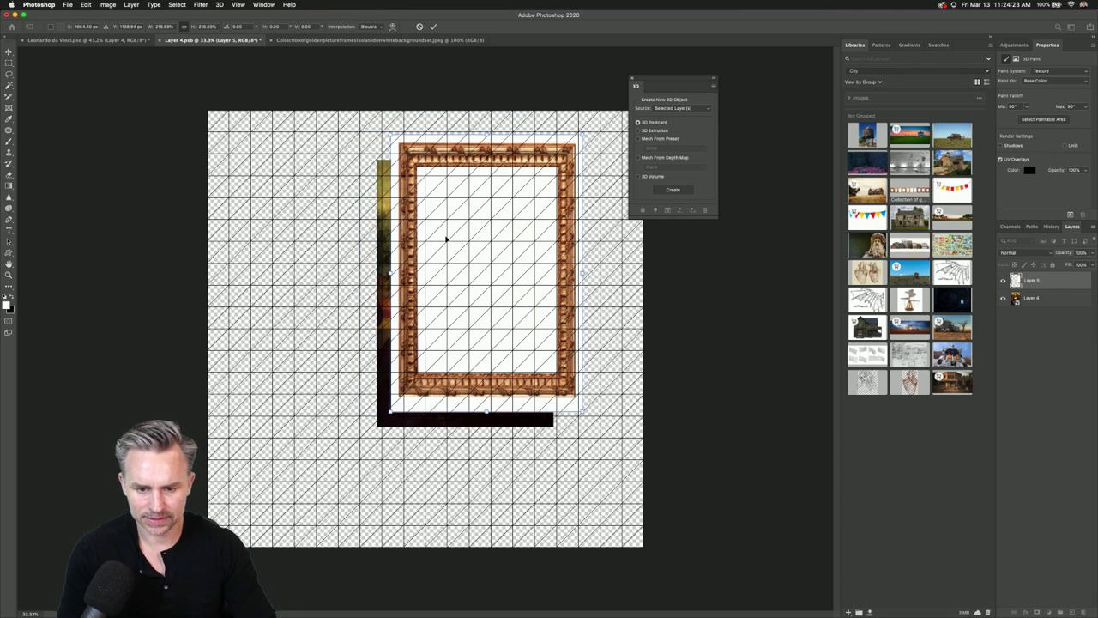
pyautogui.press('Return')
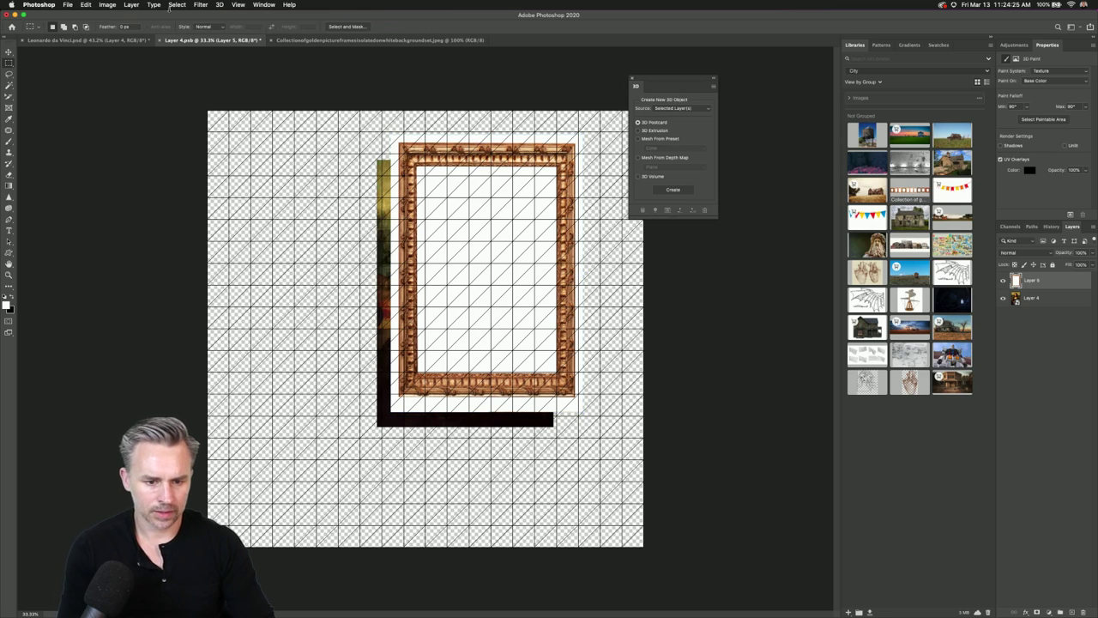
pyautogui.click(220, 4)
pyautogui.moveTo(233, 4)
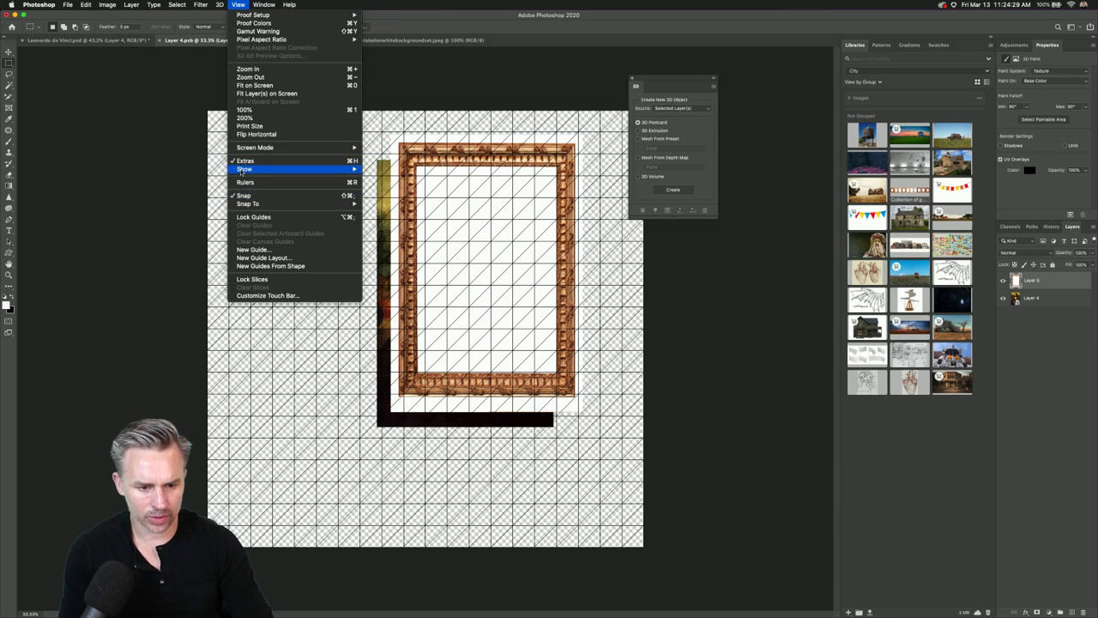
pyautogui.moveTo(241, 171)
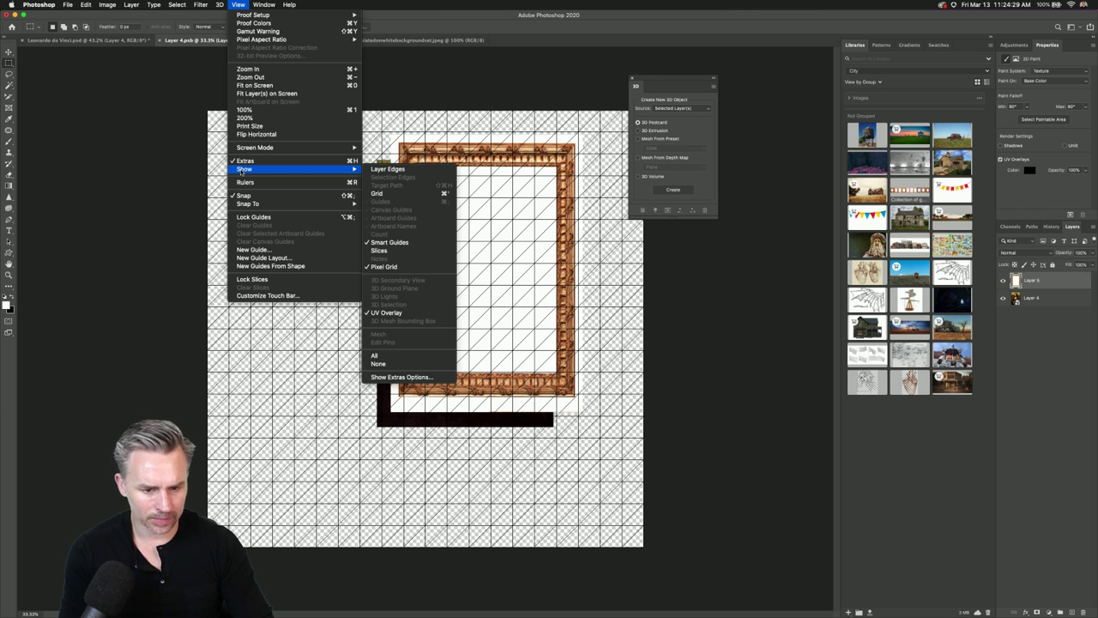
# Hide the UV grid and delete the frame's white interior and outer border with the Magic Wand.
pyautogui.click(393, 312)
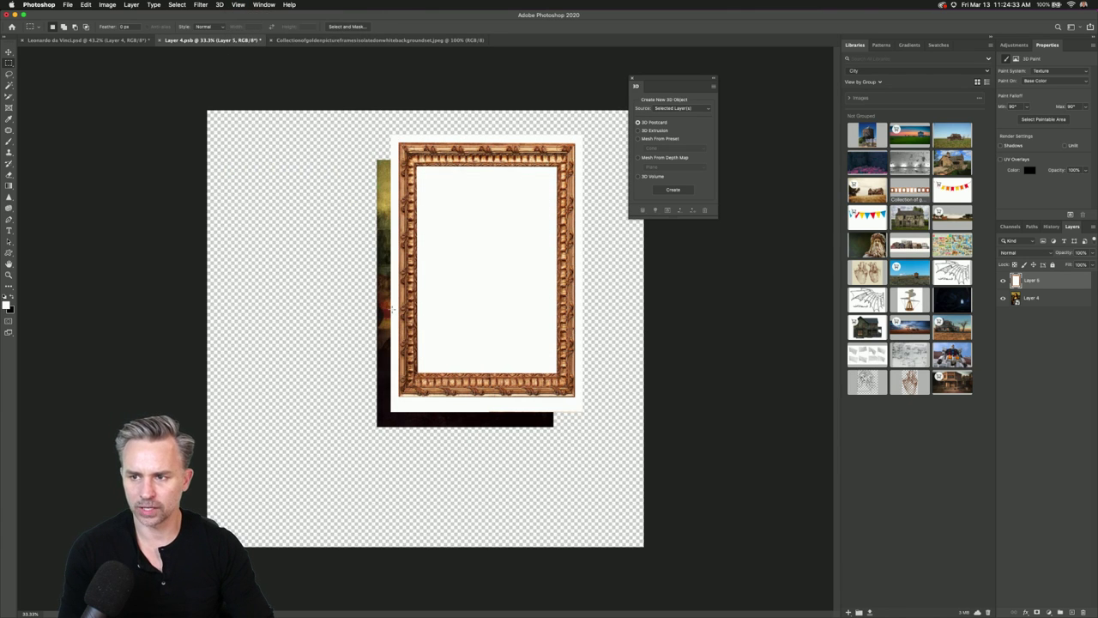
pyautogui.press('super+equal')
pyautogui.moveTo(456, 237); pyautogui.dragTo(405, 296)
pyautogui.click(7, 86)
pyautogui.click(426, 247)
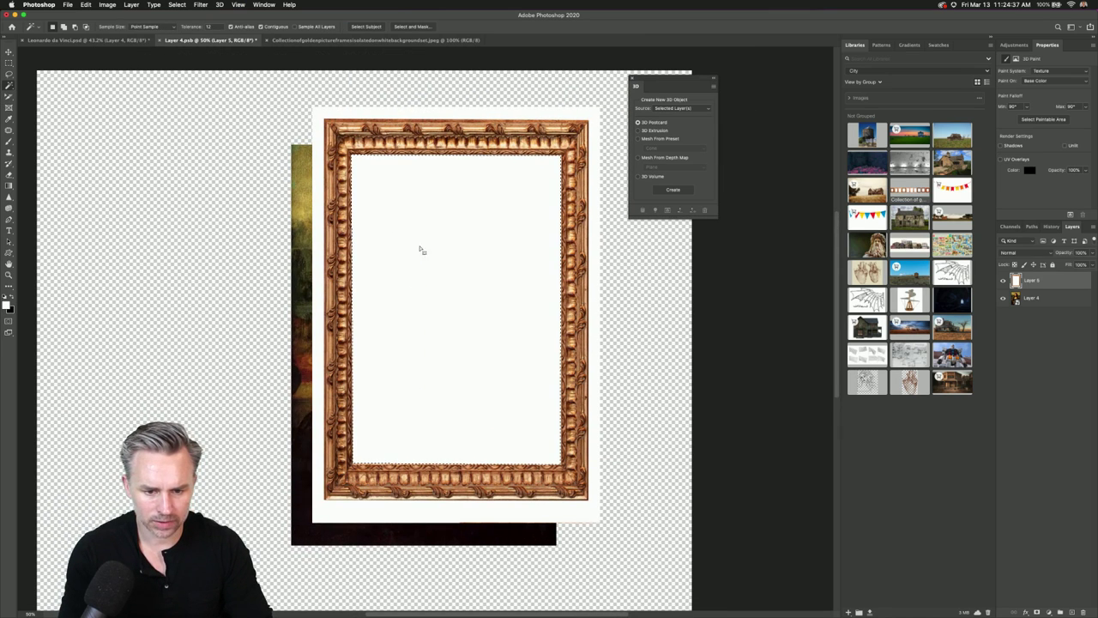
pyautogui.press('Delete')
pyautogui.click(316, 112)
pyautogui.press('Delete')
pyautogui.press('super+d')
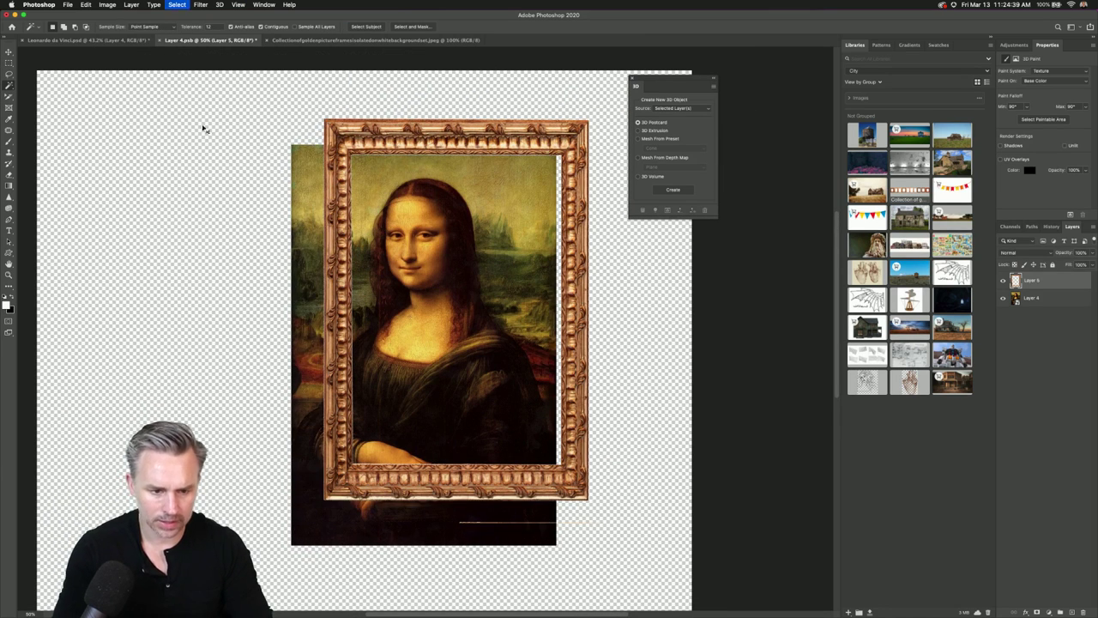
# Move and scale the gold frame to fit snugly over the Mona Lisa.
pyautogui.press('v')
pyautogui.moveTo(457, 186)
pyautogui.mouseDown()
pyautogui.moveTo(429, 181)
pyautogui.moveTo(442, 179)
pyautogui.mouseUp()
pyautogui.press('super+t')
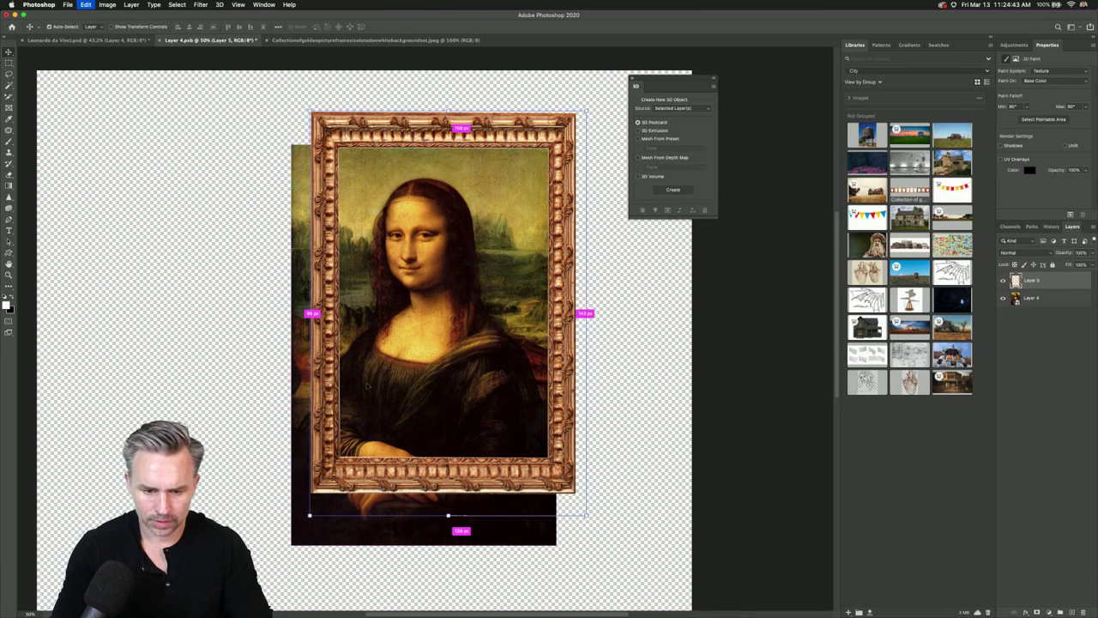
pyautogui.moveTo(311, 518); pyautogui.dragTo(263, 544)
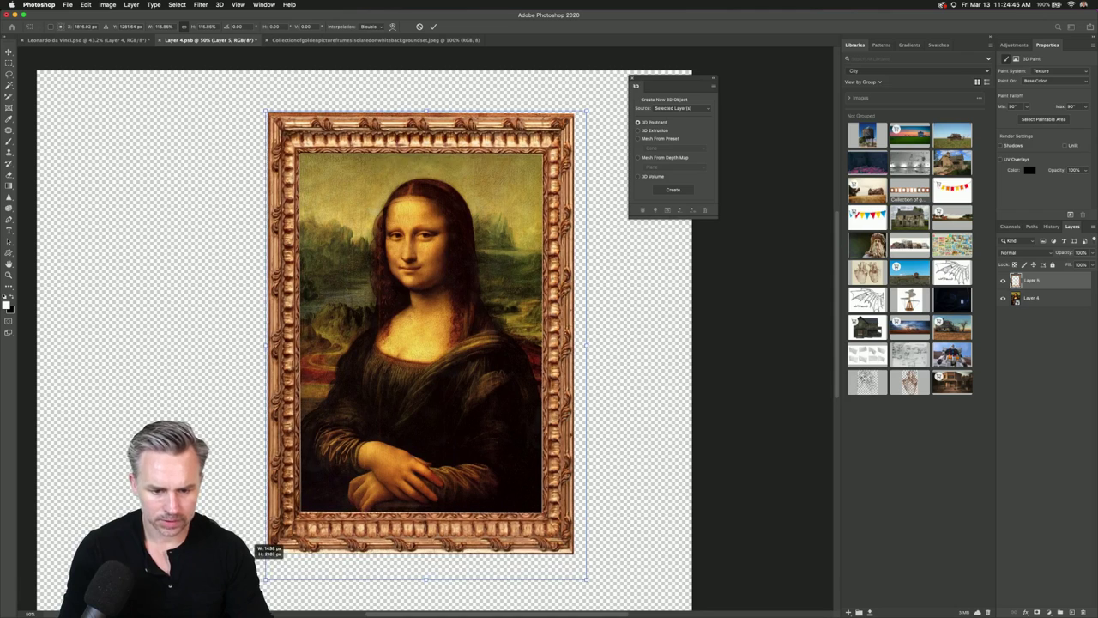
pyautogui.moveTo(303, 312); pyautogui.dragTo(322, 355)
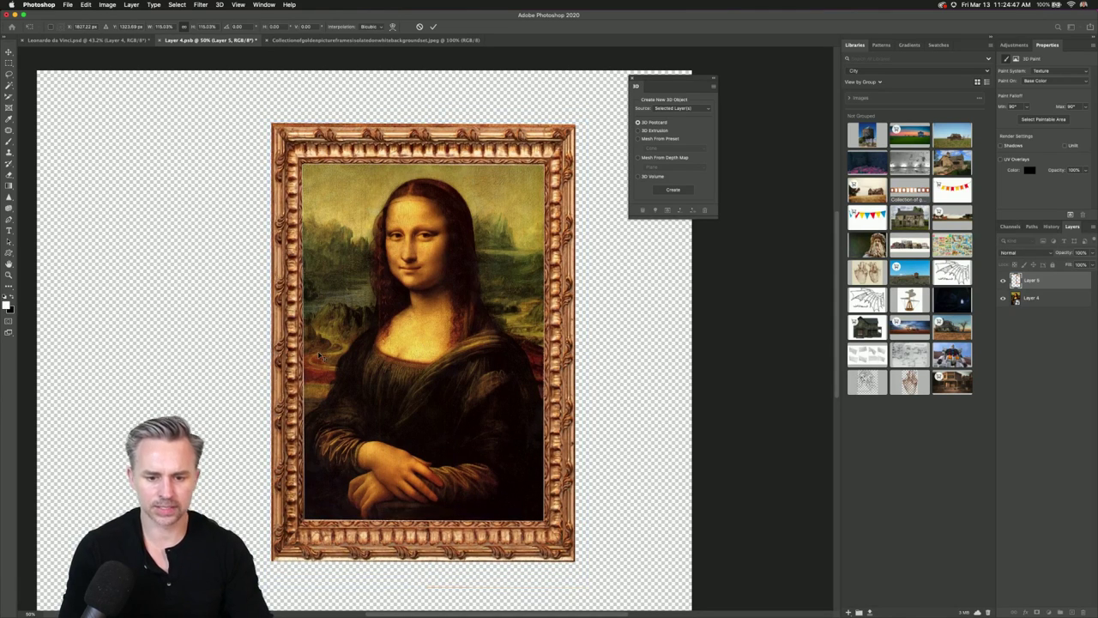
pyautogui.press('Return')
# On a new layer above Layer 4, paint a soft shadow along the frame's top inner edge with the Softy brush.
pyautogui.click(1034, 299)
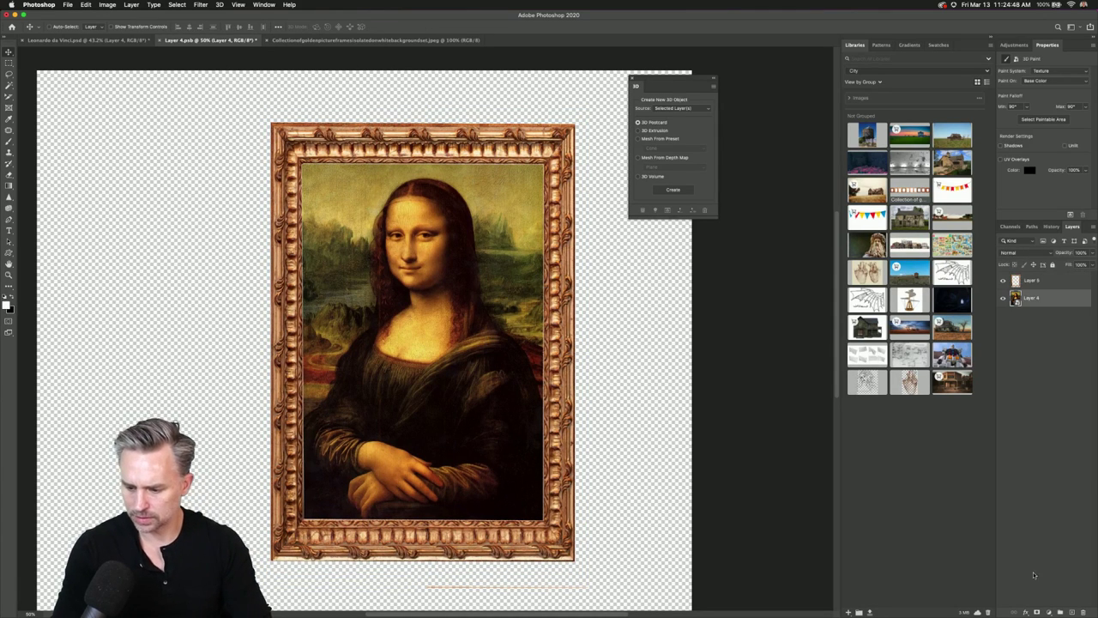
pyautogui.click(1071, 612)
pyautogui.press('b')
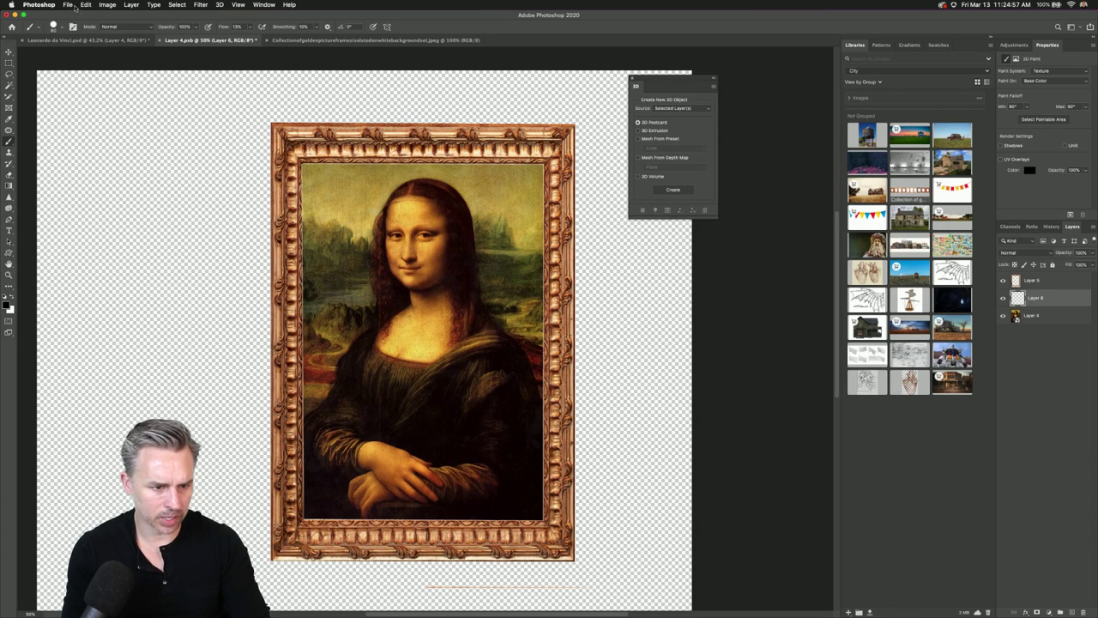
pyautogui.rightClick(237, 209)
pyautogui.doubleClick(478, 298)
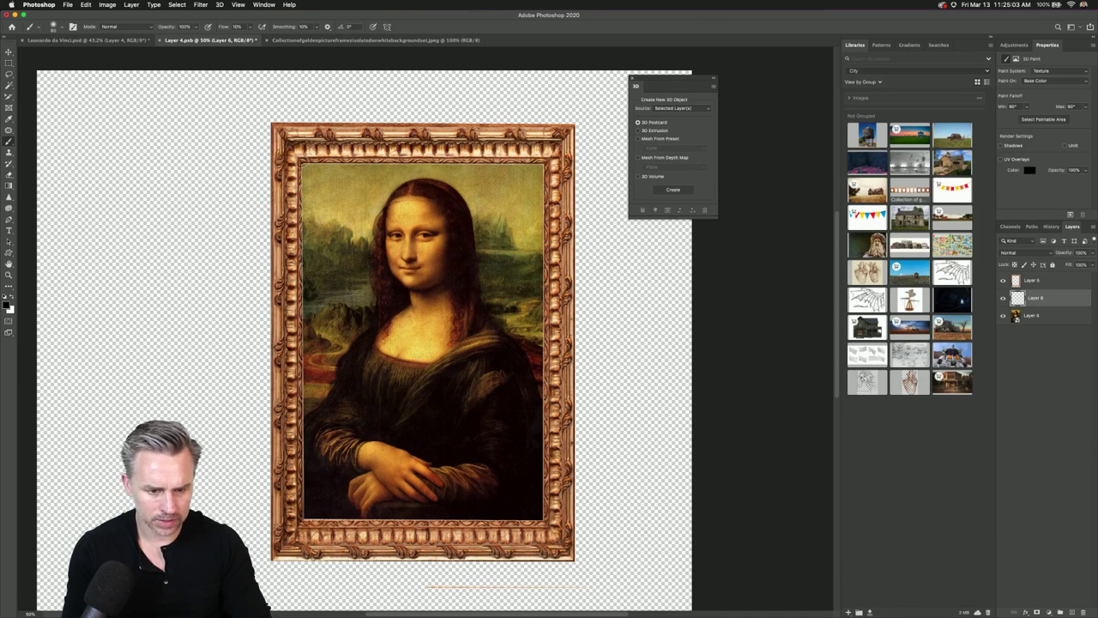
pyautogui.keyDown('shift'); pyautogui.click(302, 166); pyautogui.keyUp('shift')
pyautogui.moveTo(358, 166); pyautogui.dragTo(522, 163)
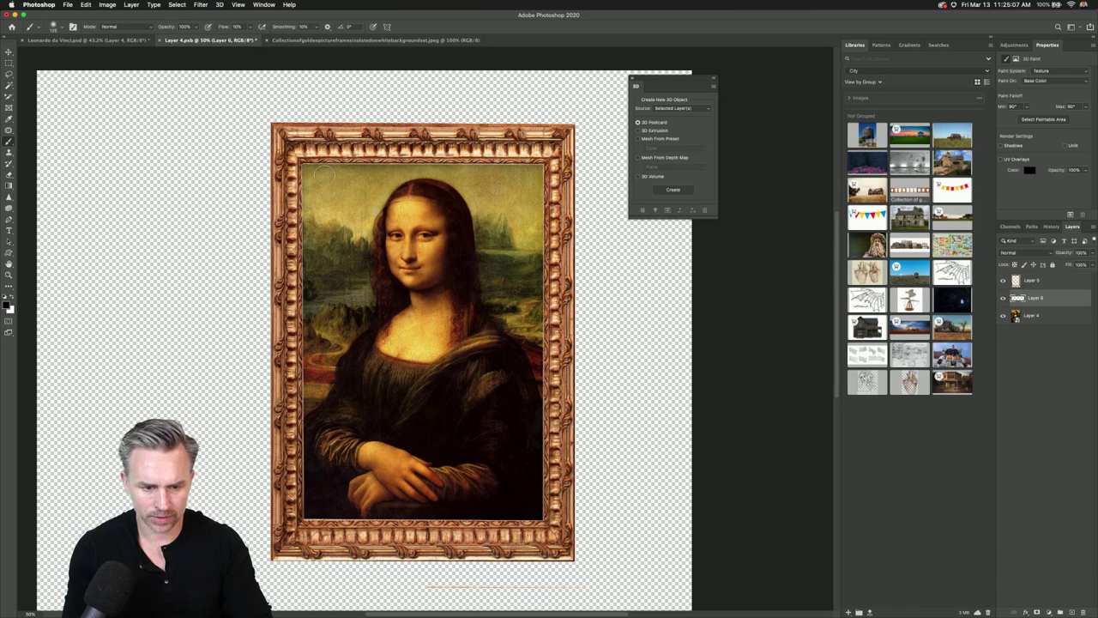
pyautogui.moveTo(302, 168); pyautogui.dragTo(524, 167)
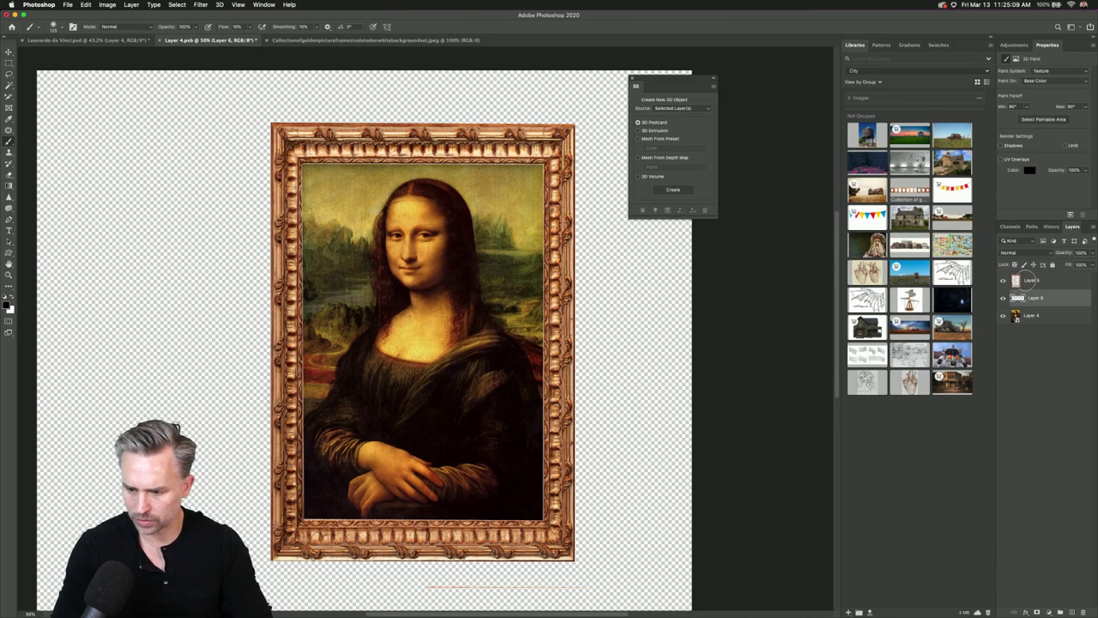
# Load the frame's outline as a selection, contract it by 2 px, deselect, and save the file.
pyautogui.click(1017, 280)
pyautogui.keyDown('super'); pyautogui.click(1017, 280); pyautogui.keyUp('super')
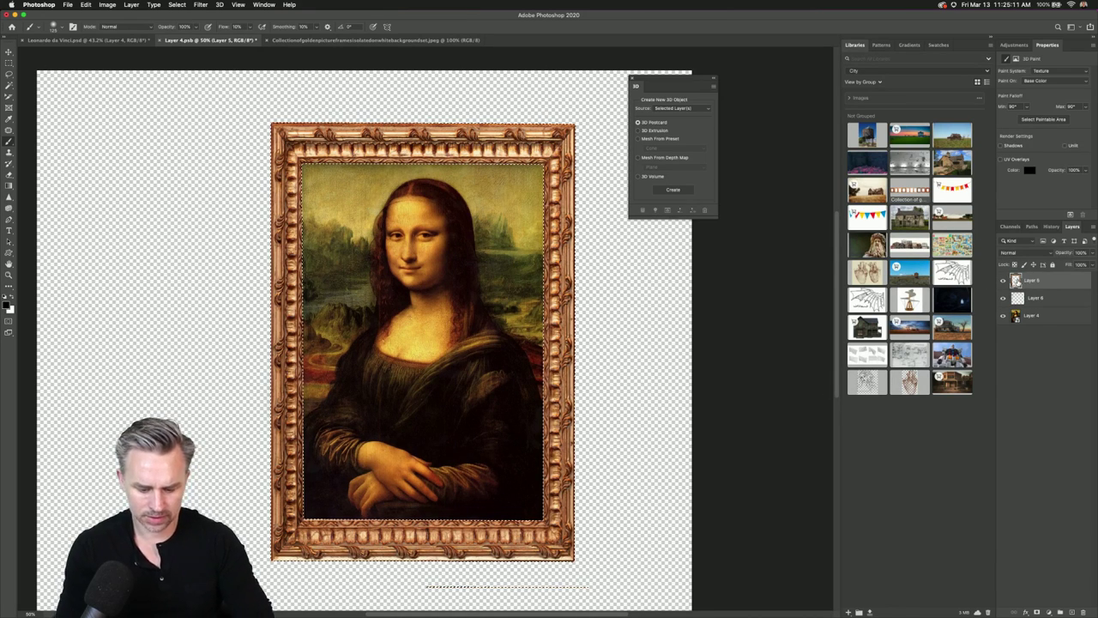
pyautogui.click(176, 4)
pyautogui.moveTo(206, 128)
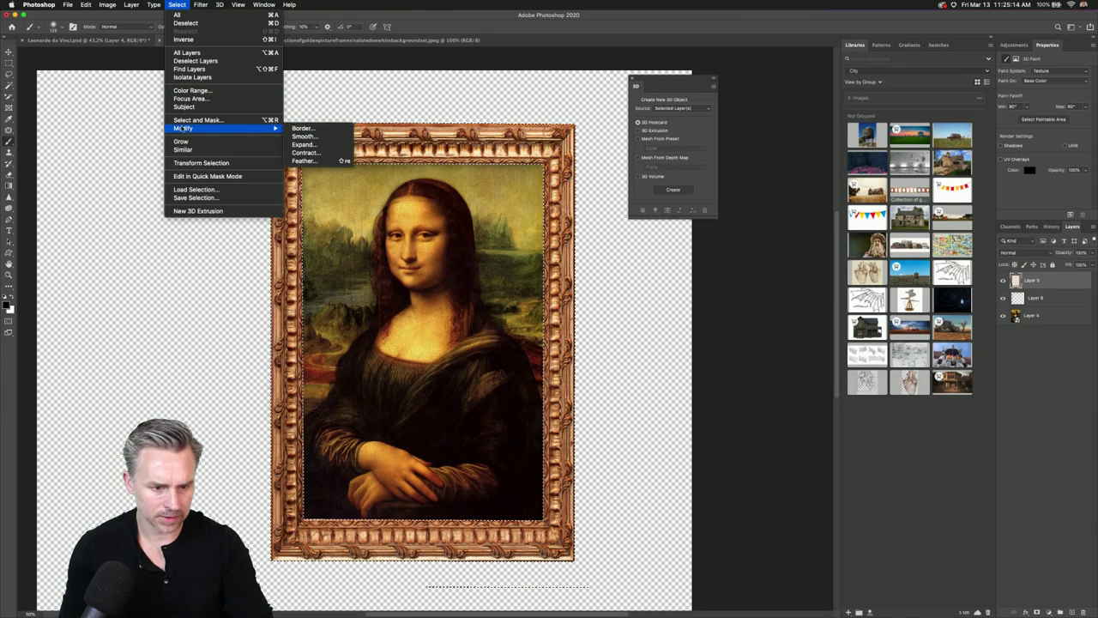
pyautogui.click(316, 153)
pyautogui.press('Return')
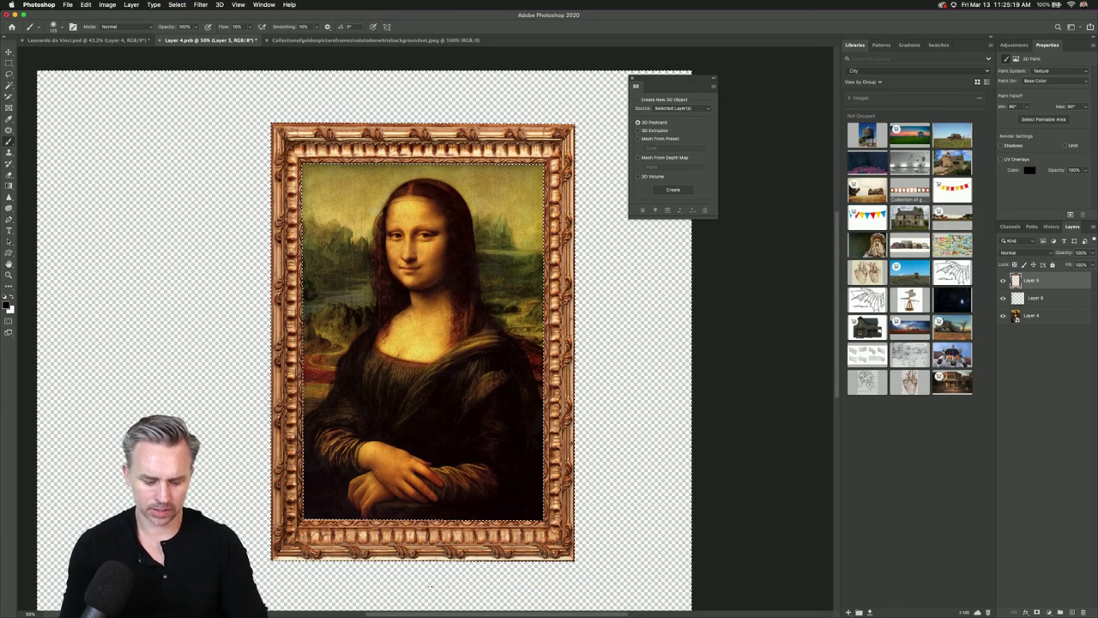
pyautogui.press('super+d')
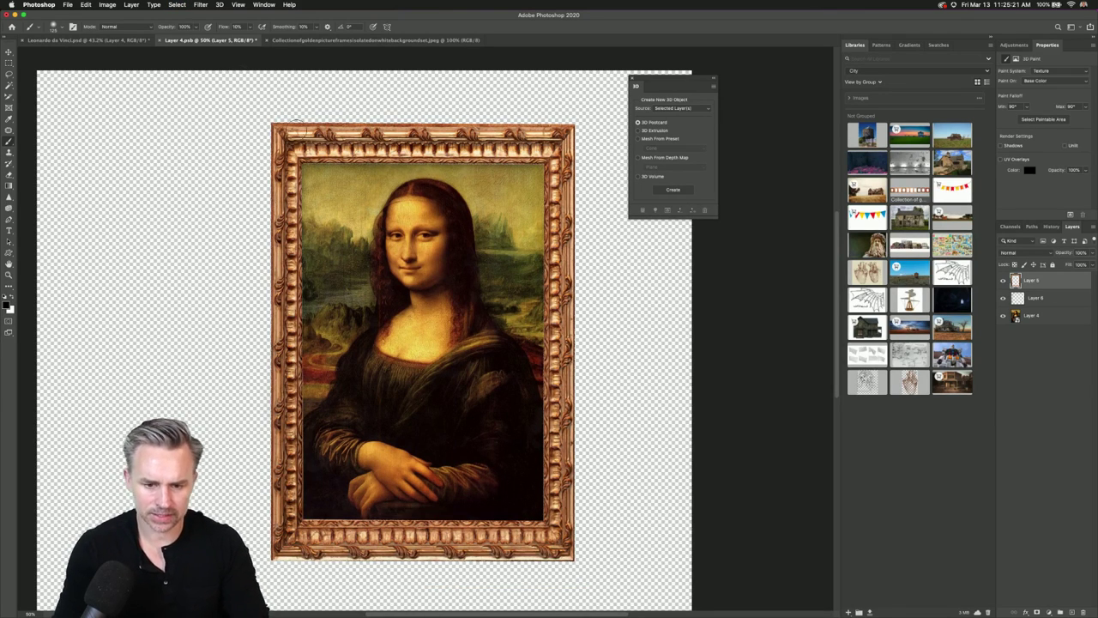
pyautogui.press('super+s')
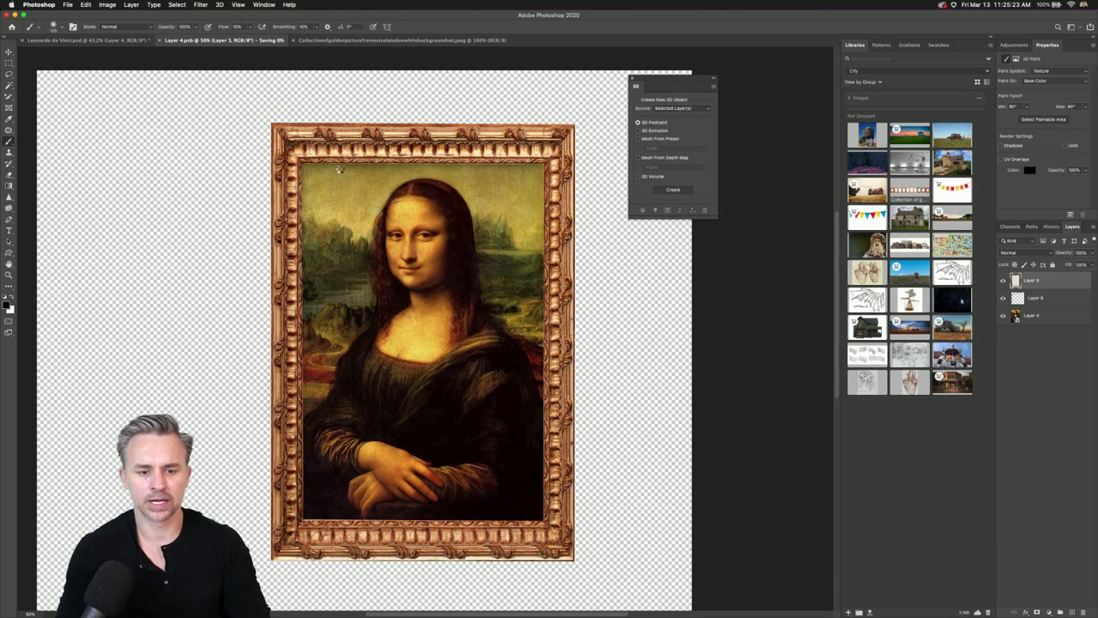
# Close the texture document and return to Leonardo da Vinci.psd, moving the 3D panel off the heart sketch.
pyautogui.press('super+w')
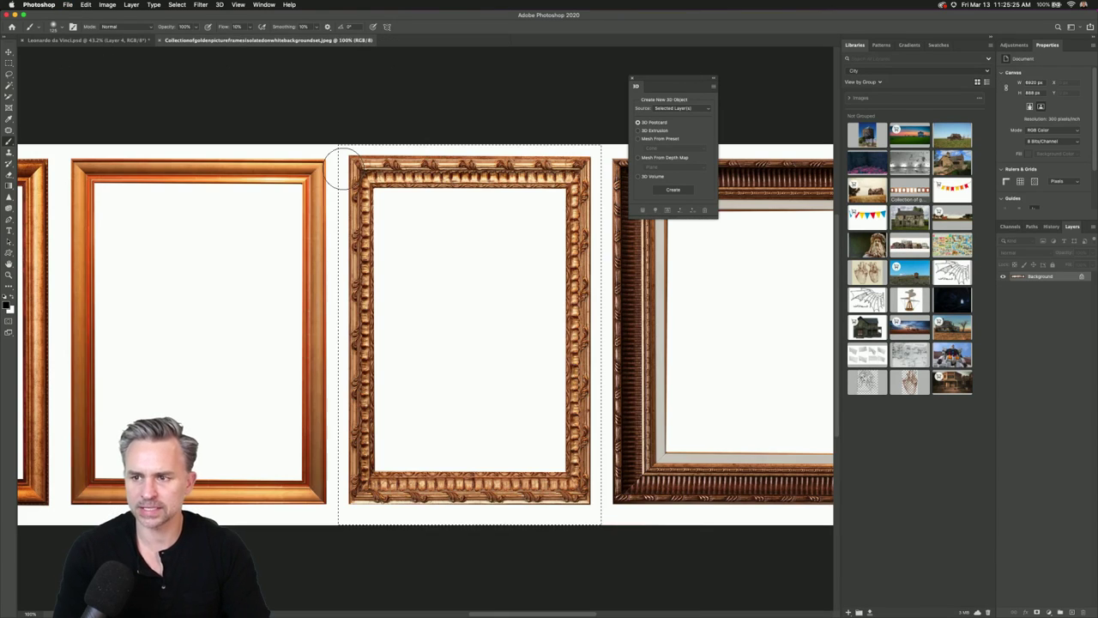
pyautogui.click(108, 41)
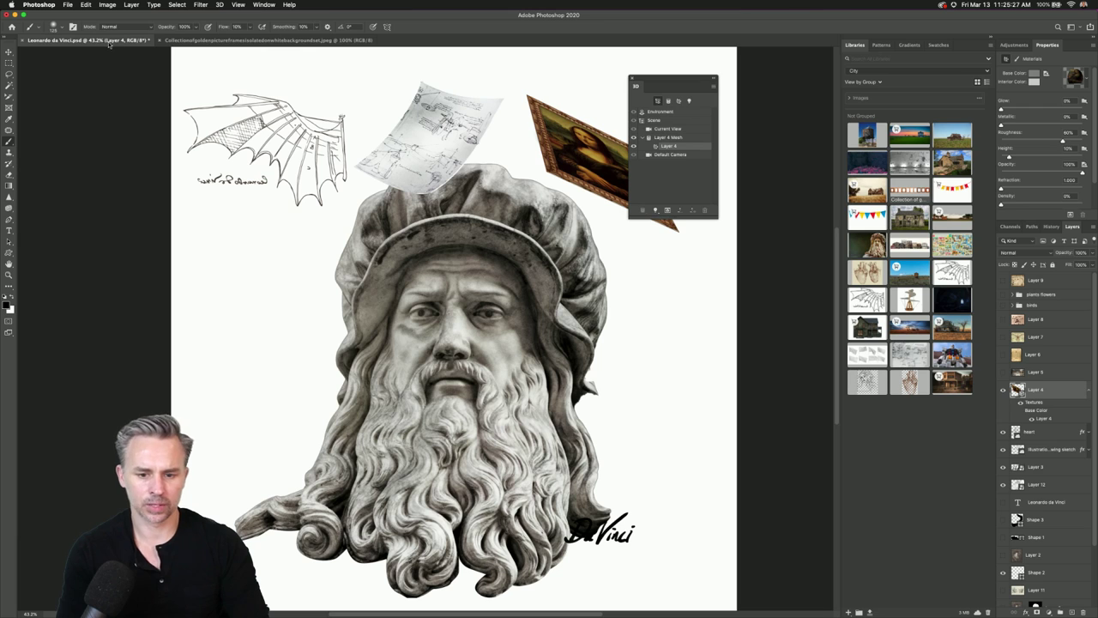
pyautogui.moveTo(673, 86); pyautogui.dragTo(782, 140)
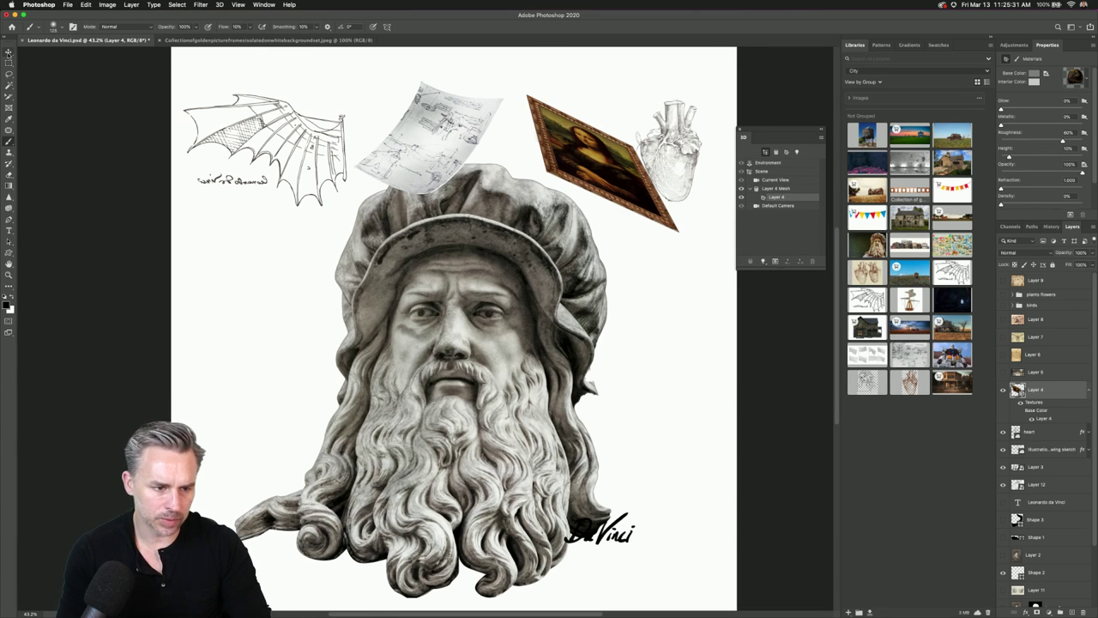
# Rotate and roll the 3D scene camera so the framed Mona Lisa postcard faces nearly frontally.
pyautogui.click(9, 52)
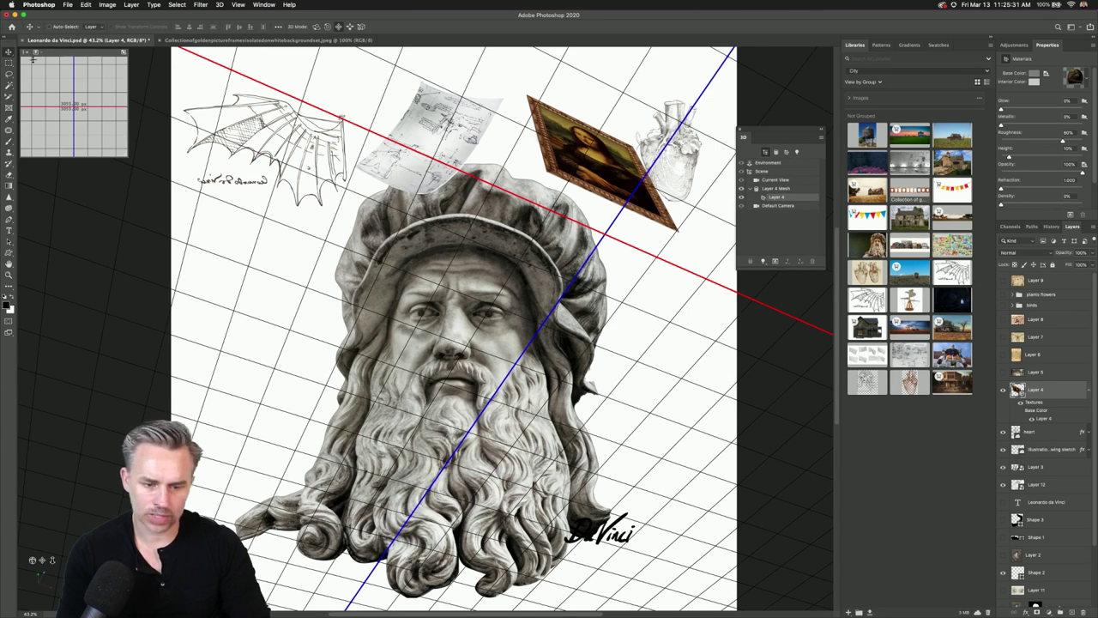
pyautogui.click(318, 27)
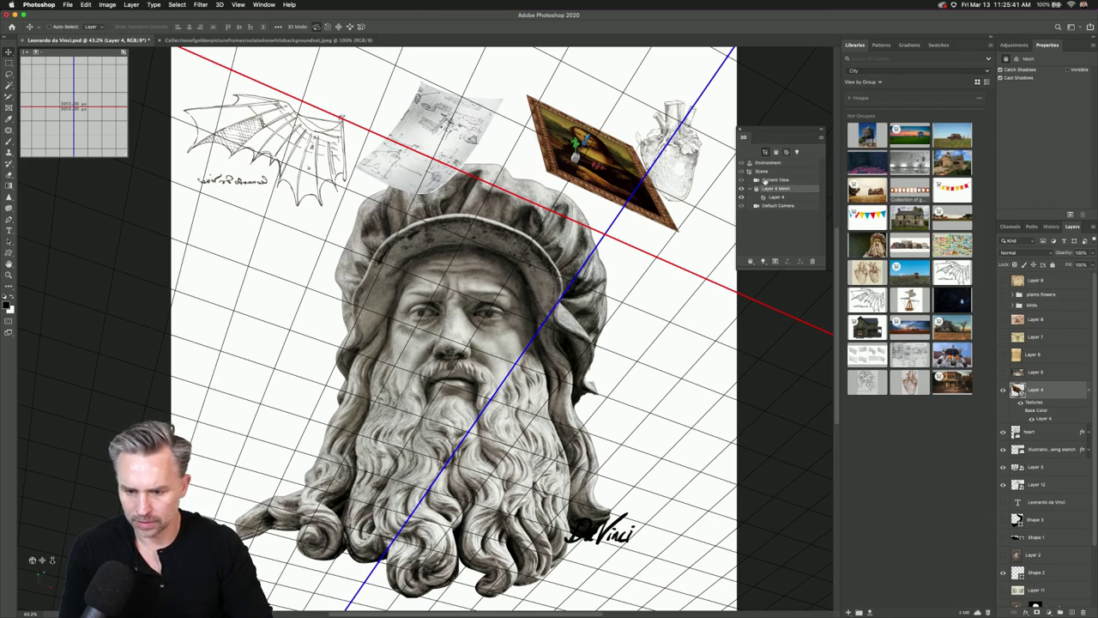
pyautogui.click(761, 171)
pyautogui.moveTo(583, 197); pyautogui.dragTo(497, 129)
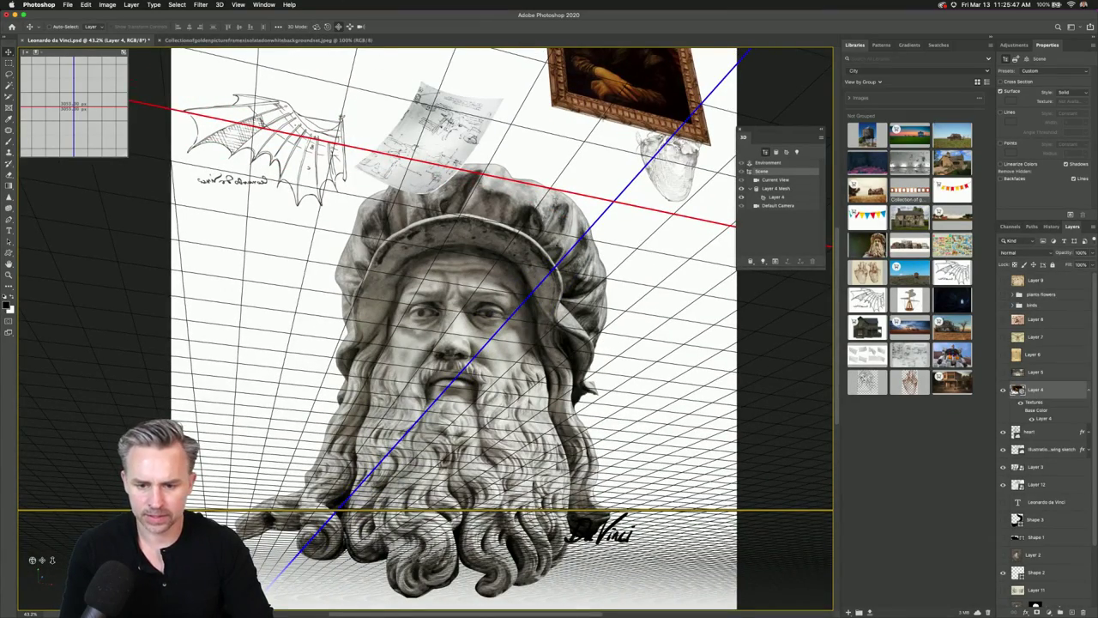
pyautogui.moveTo(338, 27); pyautogui.dragTo(598, 316)
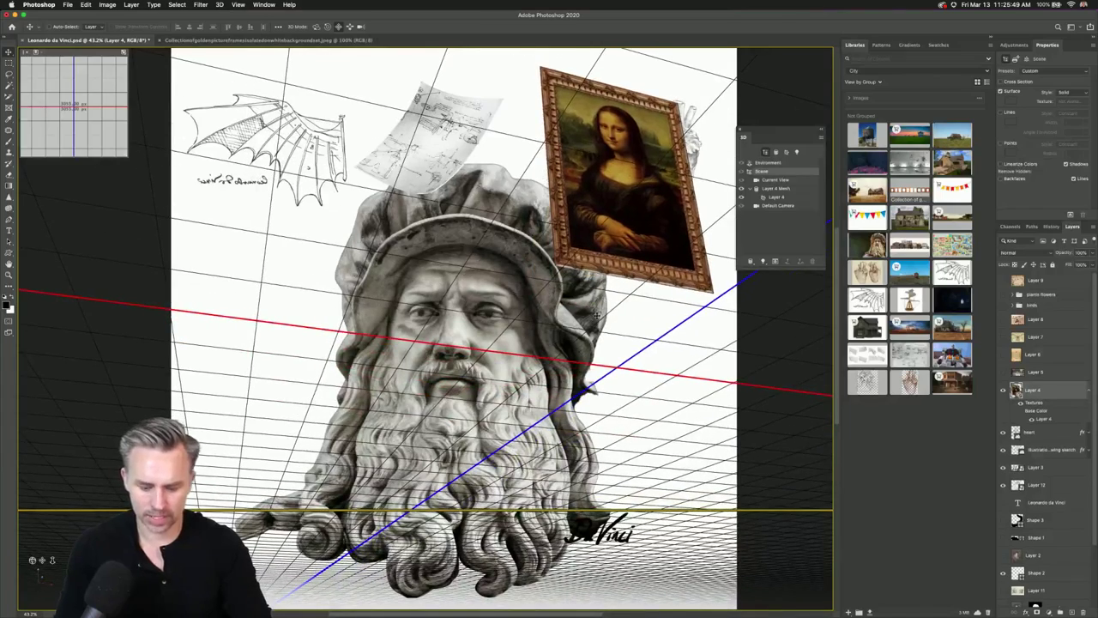
# Hide the 3D guides and duplicate the Florenz, Leonardo da Vinci bust layer.
pyautogui.press('super+h')
pyautogui.scroll(2, 480, 300)
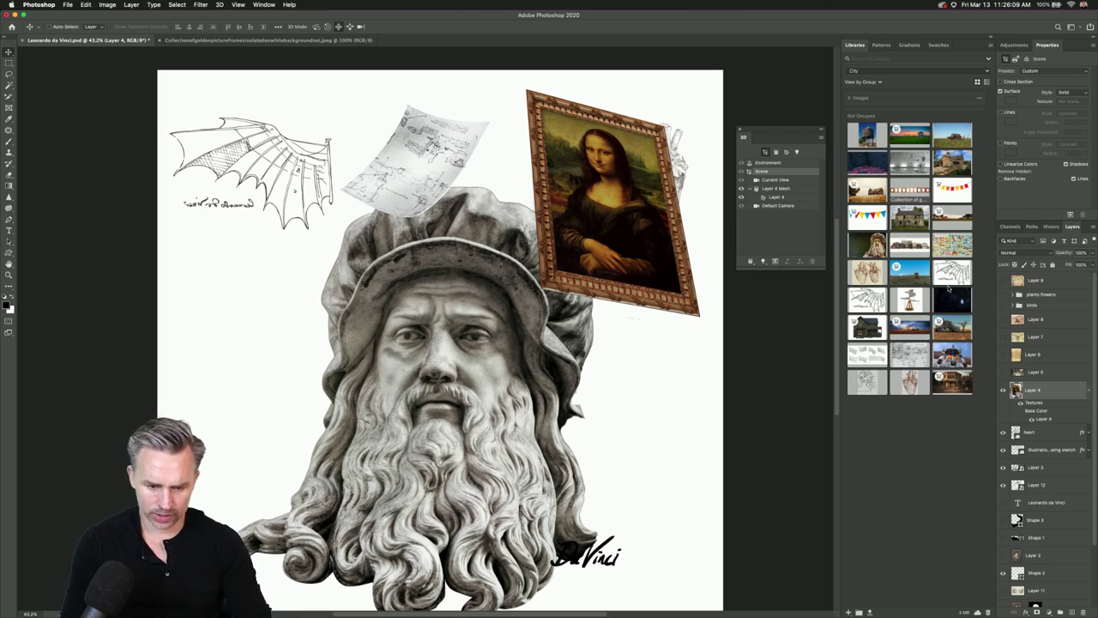
pyautogui.scroll(-4, 1043, 430)
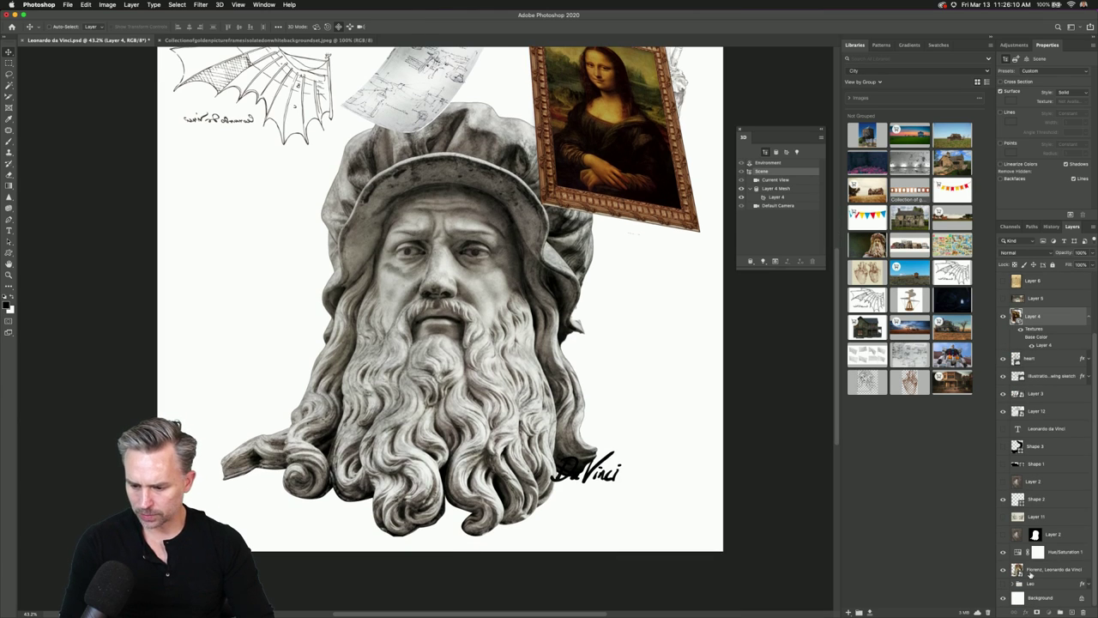
pyautogui.click(1033, 574)
pyautogui.moveTo(1042, 575); pyautogui.dragTo(1071, 612)
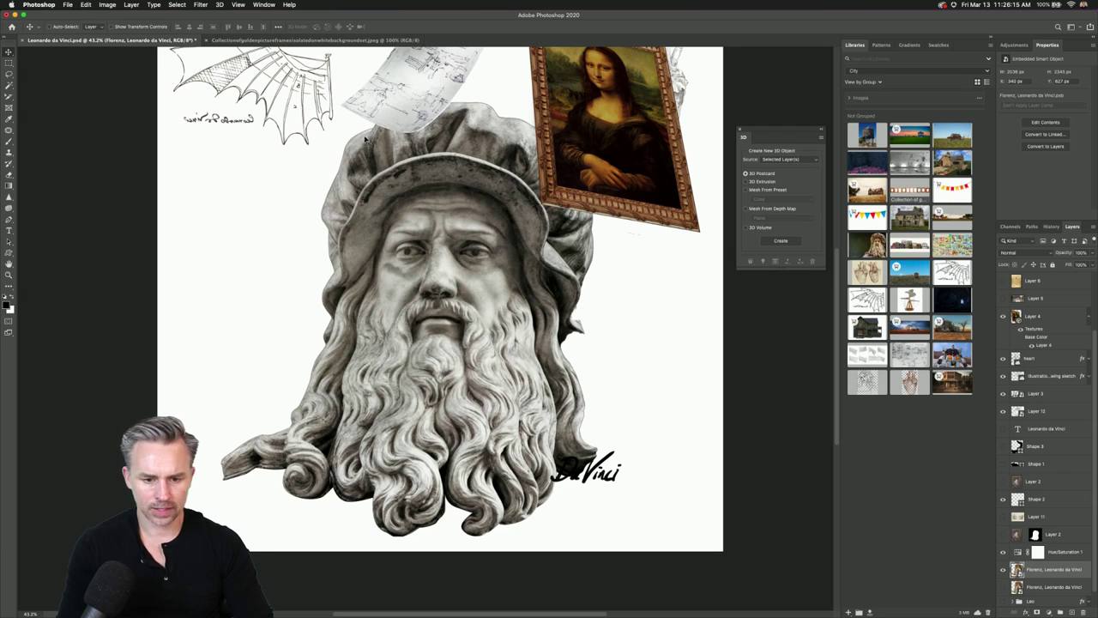
# Zoom in on the bust's face and hide Layer 4, the framed Mona Lisa postcard.
pyautogui.press('super+equal')
pyautogui.click(8, 75)
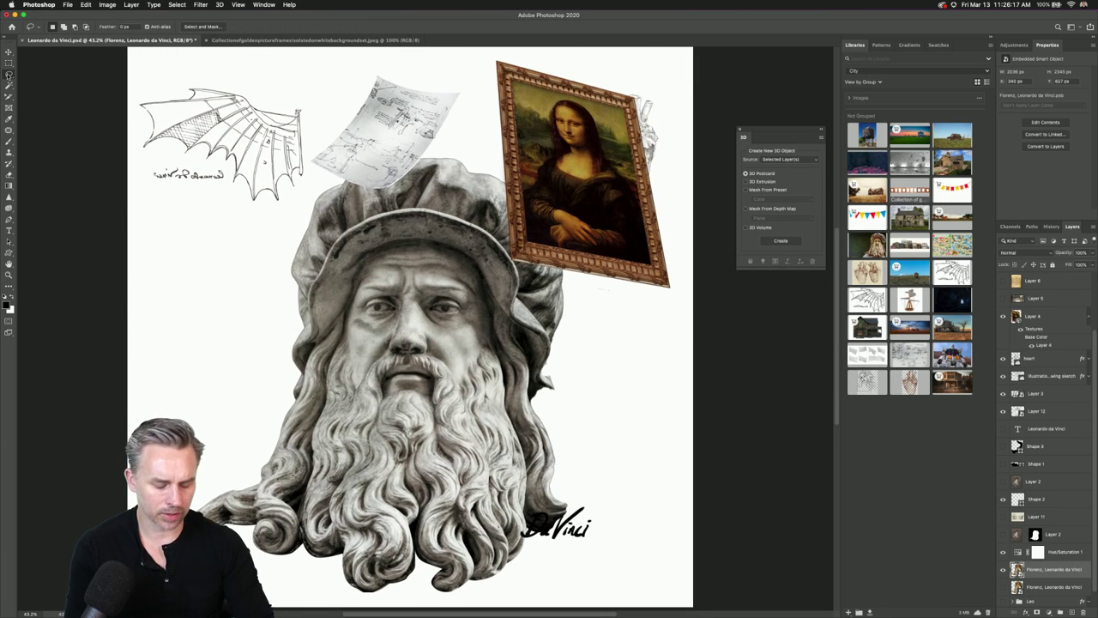
pyautogui.press('super+equal')
pyautogui.press('super+equal')
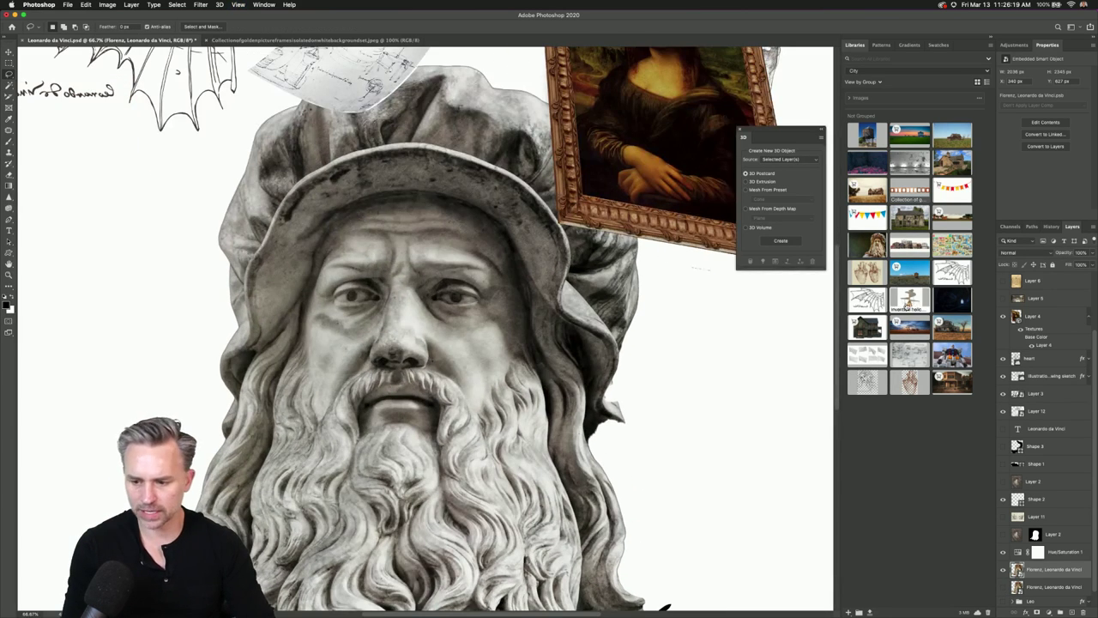
pyautogui.click(1004, 318)
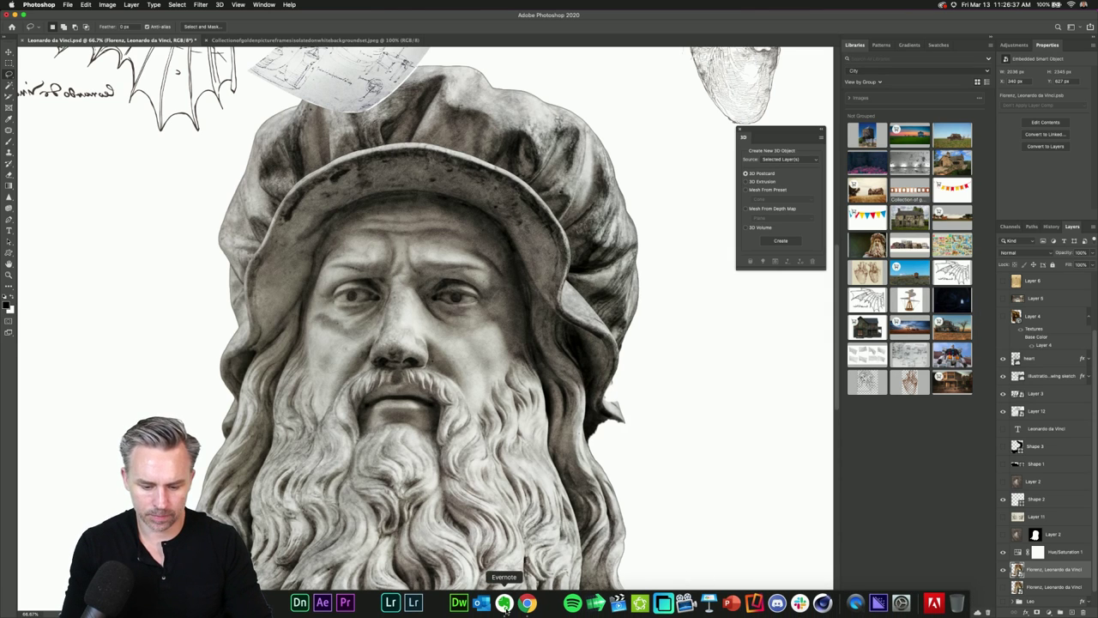
# Bring Evernote forward, narrow its window, and scroll through the Photoshop Tips note's Setup and Shortcuts lists.
pyautogui.click(504, 603)
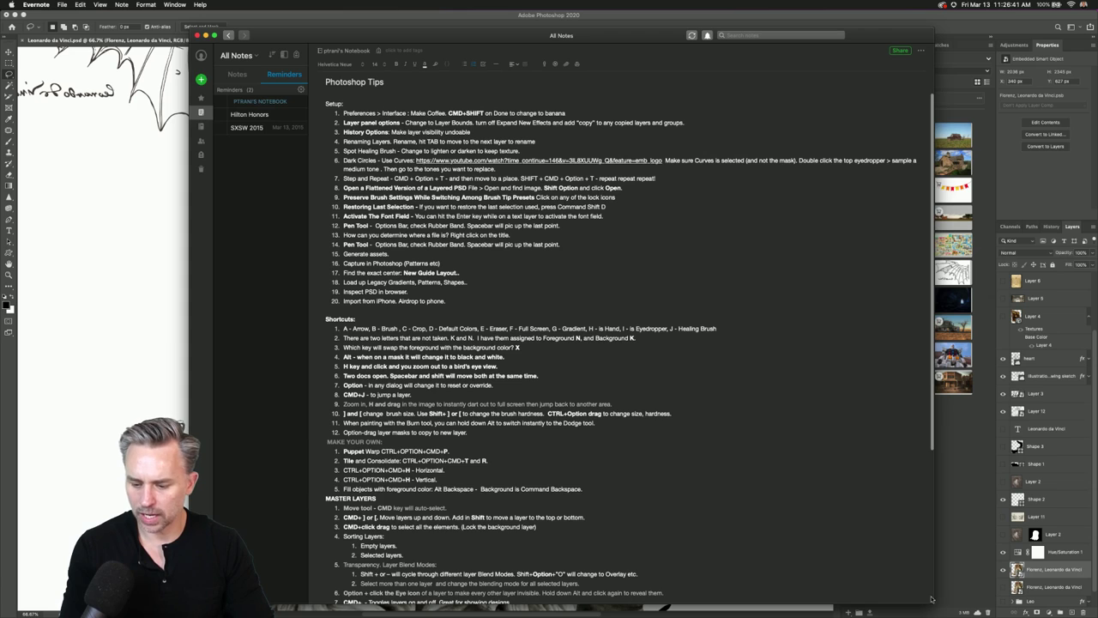
pyautogui.moveTo(933, 604); pyautogui.dragTo(896, 609)
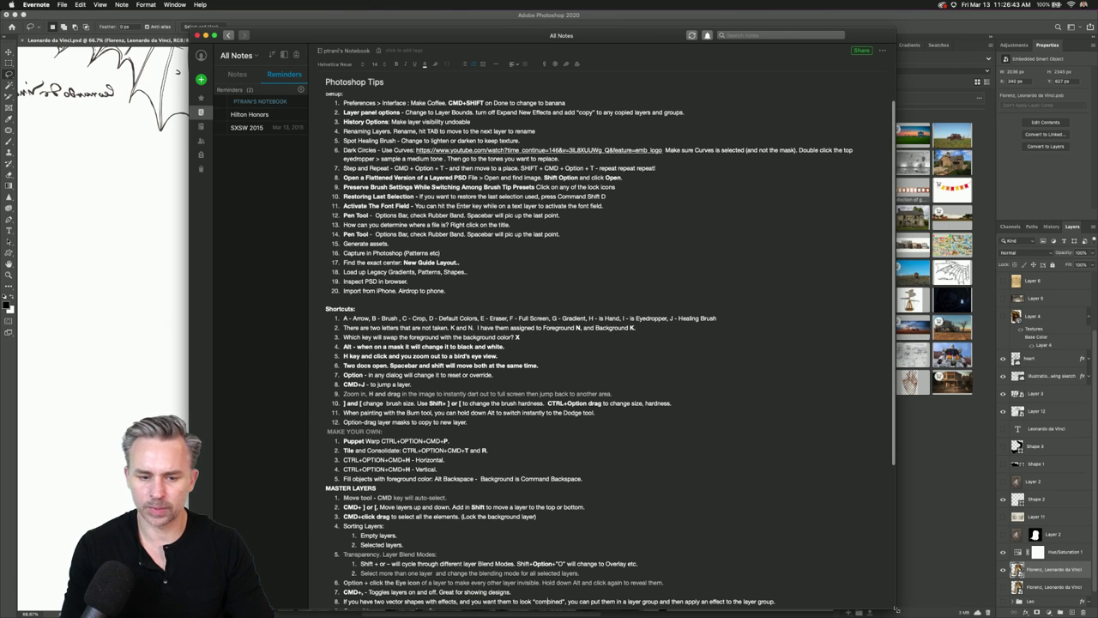
pyautogui.scroll(-5, 347, 196)
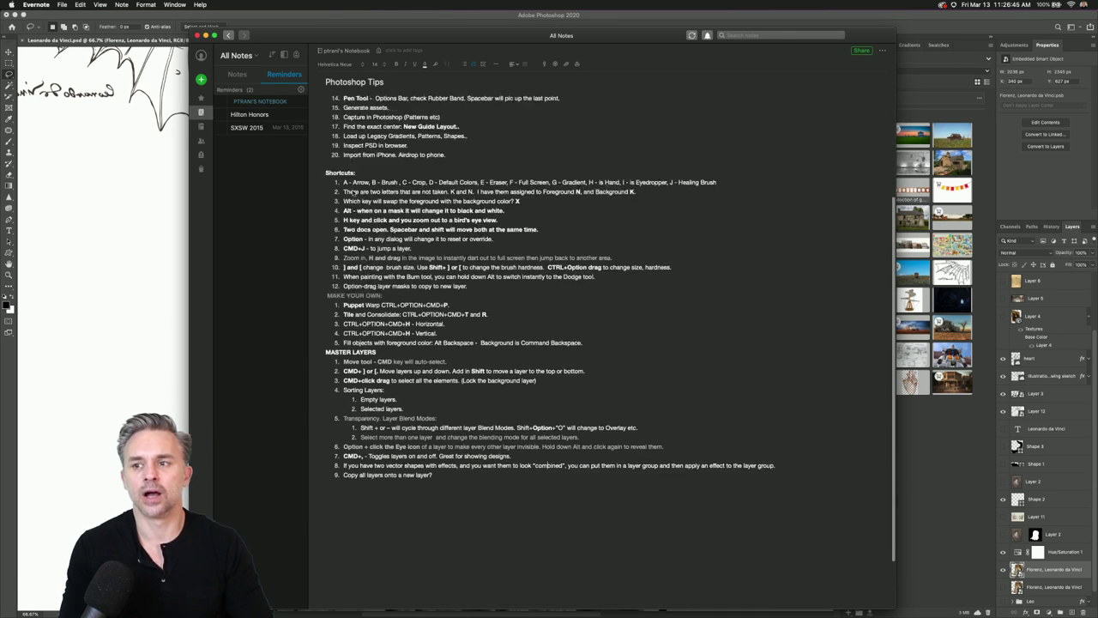
pyautogui.scroll(6, 349, 102)
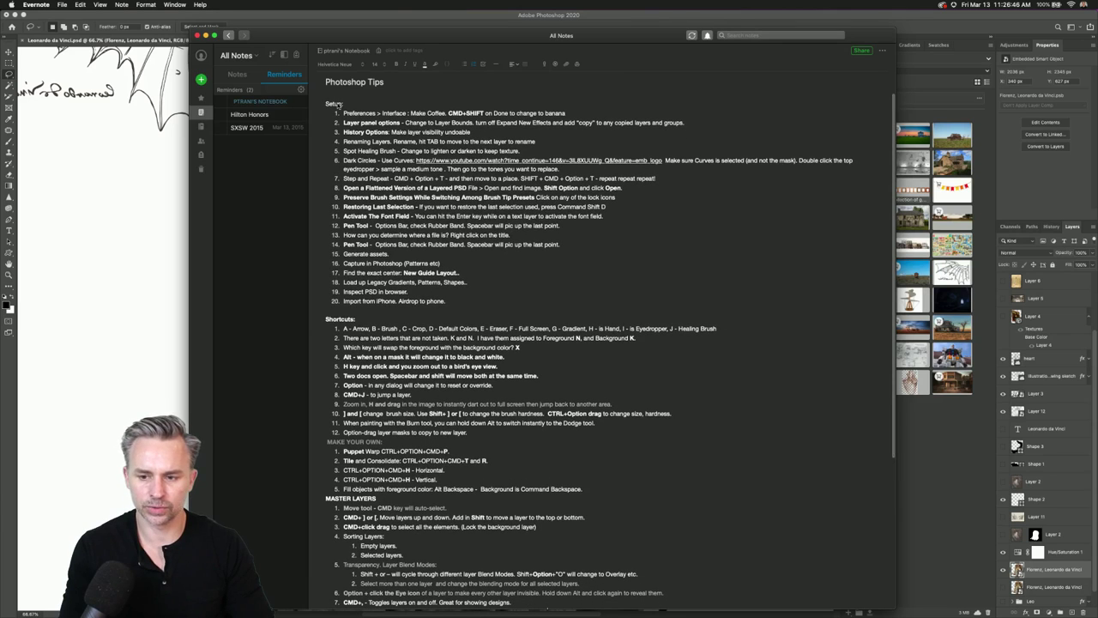